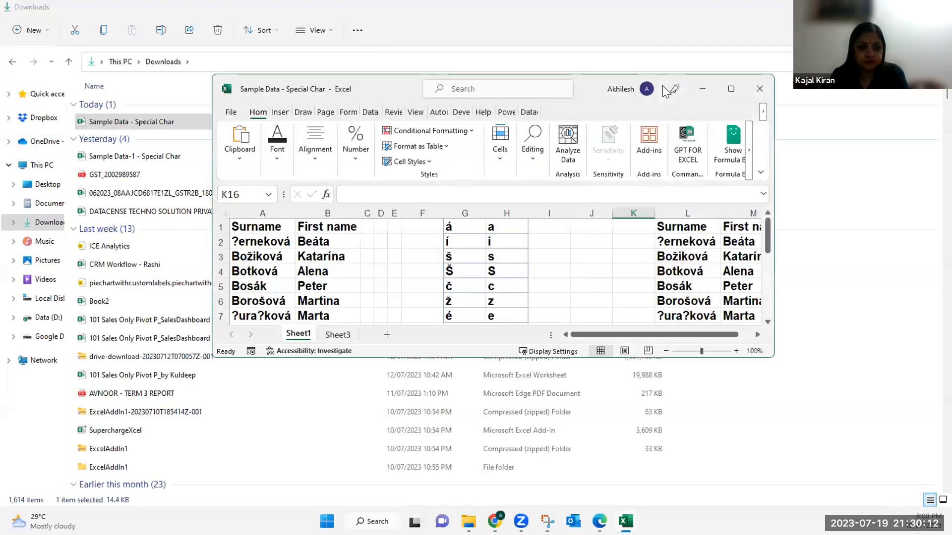
- Maximize the Sample Data - Special Char workbook and look over the name list in A1:B13 and the first special character in G1
{"action": "left_click", "coordinate": [730, 90]}
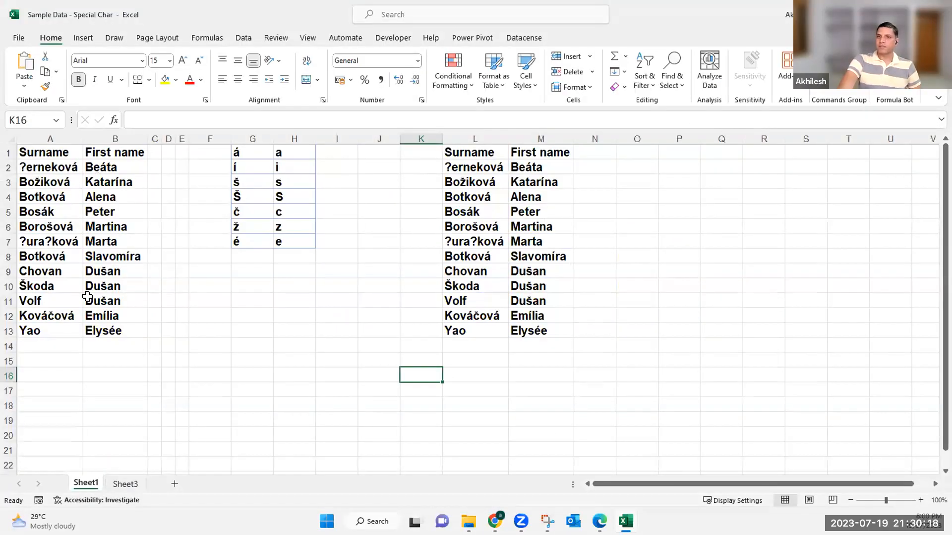
{"action": "left_click_drag", "start_coordinate": [45, 152], "coordinate": [91, 332]}
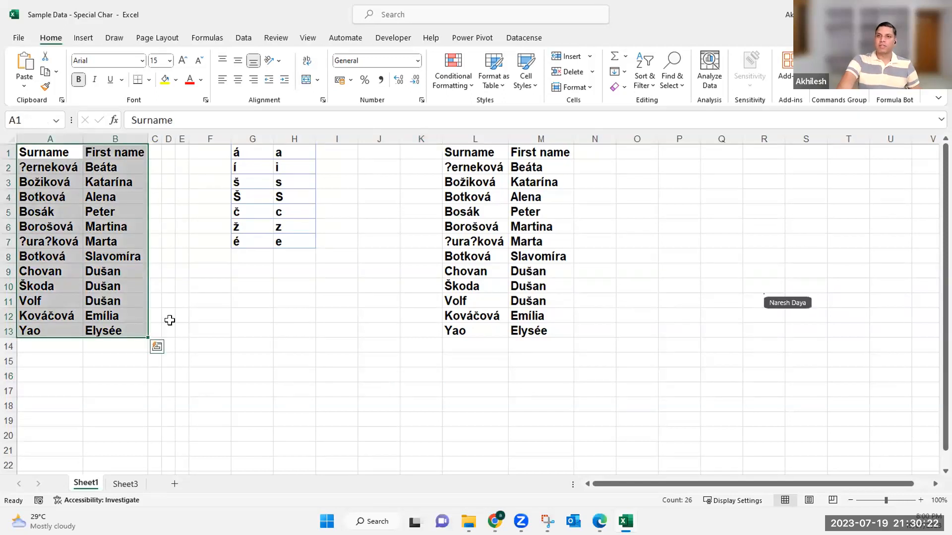
{"action": "left_click", "coordinate": [257, 155]}
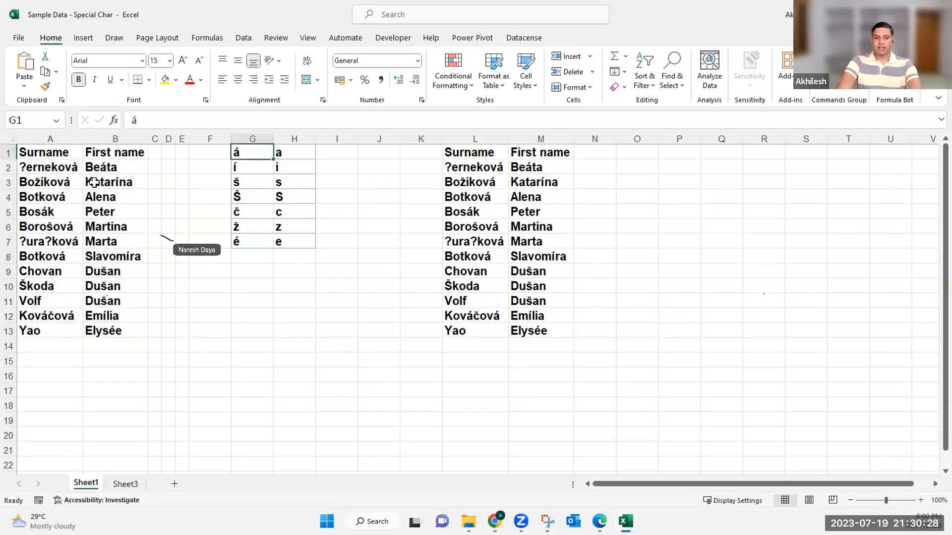
- Try to set up a find and replace for the character á copied from cell G1, using the plain letter in H1 as reference
{"action": "key", "text": "ctrl+f"}
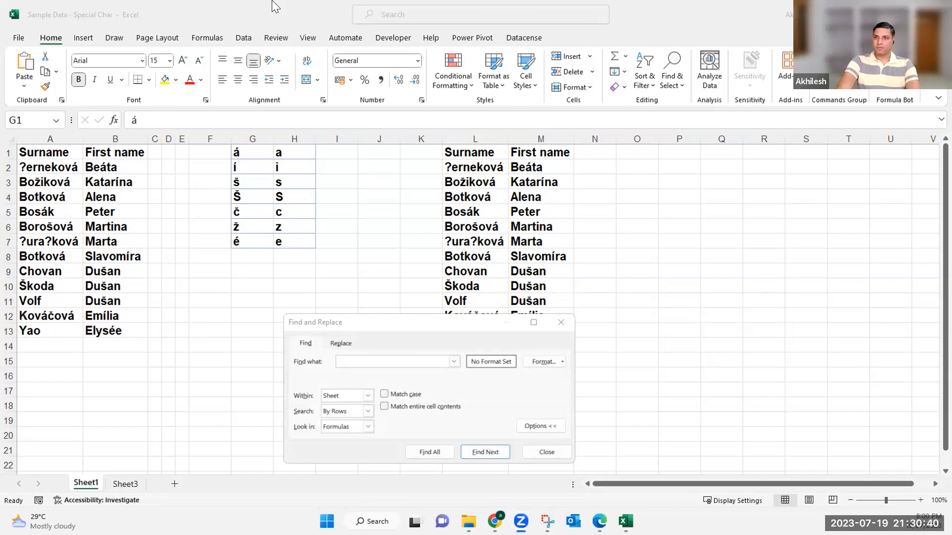
{"action": "left_click", "coordinate": [352, 359]}
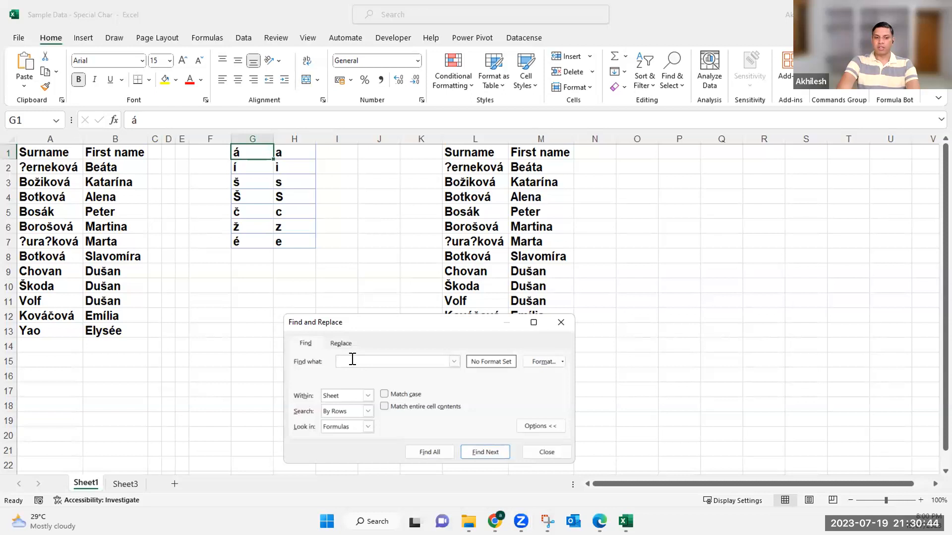
{"action": "key", "text": "ctrl+v"}
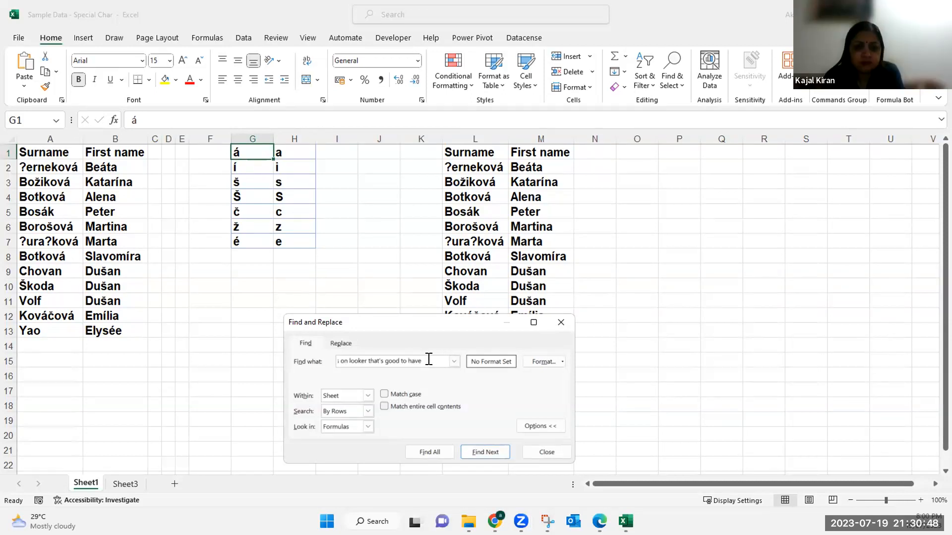
{"action": "key", "text": "ctrl+a"}
{"action": "key", "text": "BackSpace"}
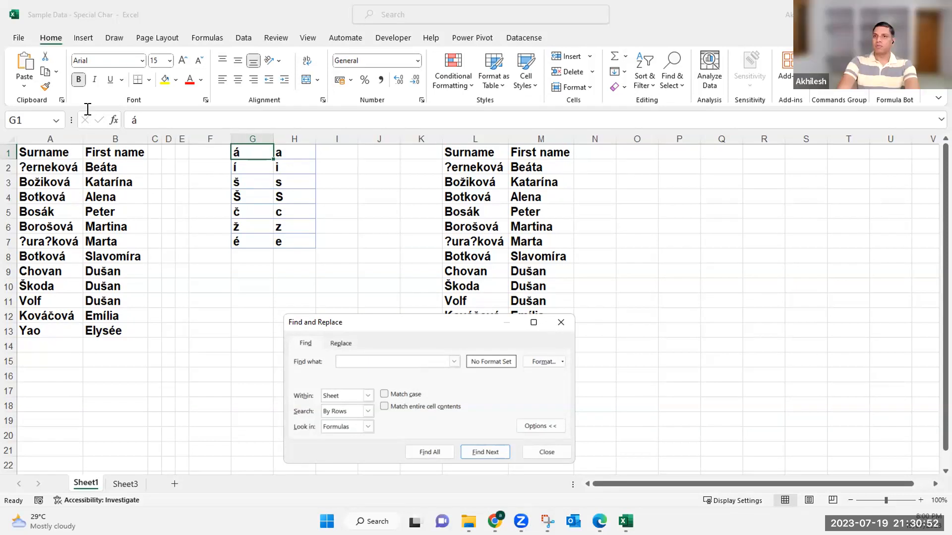
{"action": "double_click", "coordinate": [134, 120]}
{"action": "key", "text": "ctrl+c"}
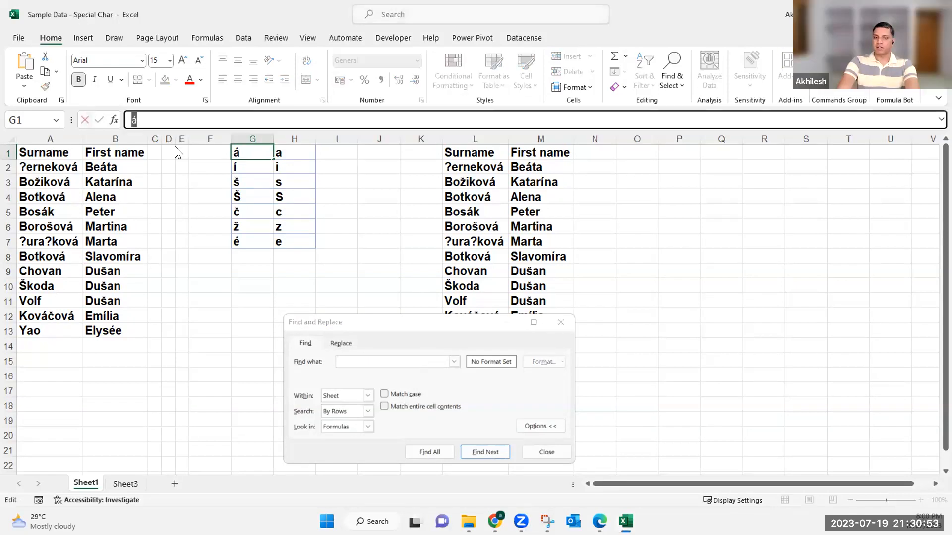
{"action": "left_click", "coordinate": [381, 356]}
{"action": "key", "text": "ctrl+v"}
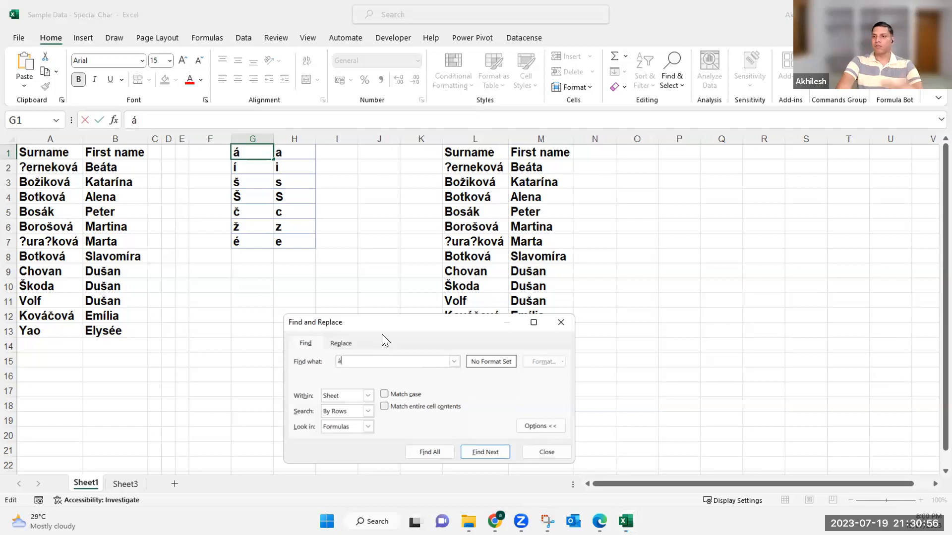
{"action": "left_click_drag", "start_coordinate": [318, 322], "coordinate": [270, 278]}
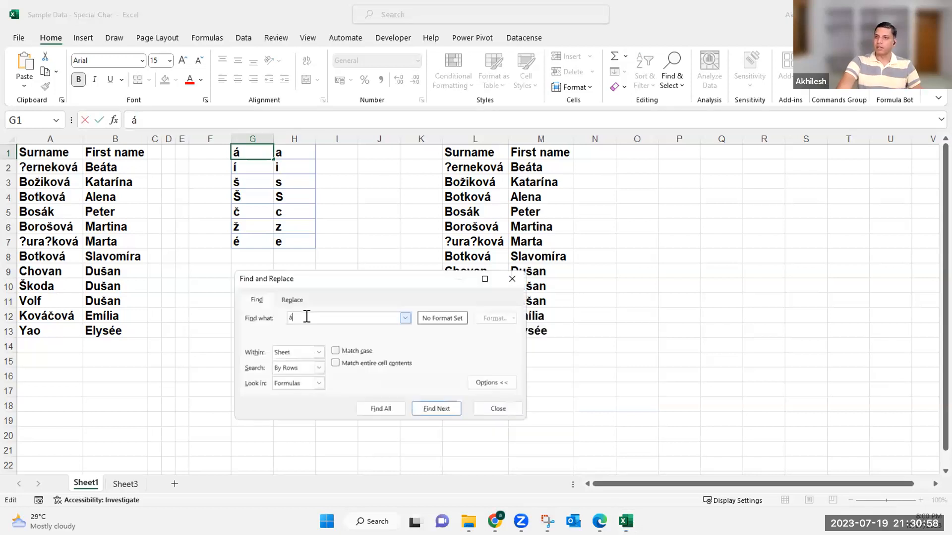
{"action": "key", "text": "ctrl+h"}
{"action": "left_click", "coordinate": [284, 151]}
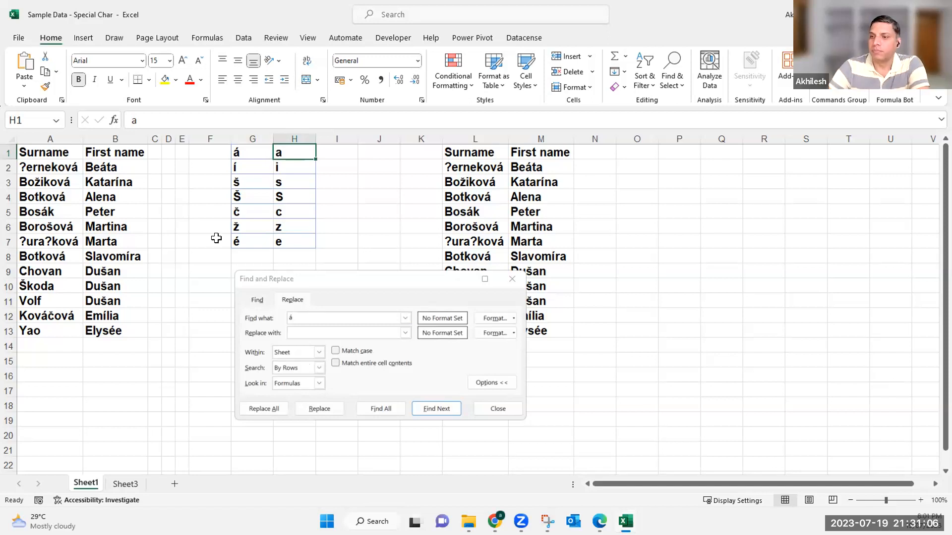
- Review the character pairs in columns G and H against the names in A2:B13 and close the Find and Replace dialog
{"action": "left_click", "coordinate": [251, 152]}
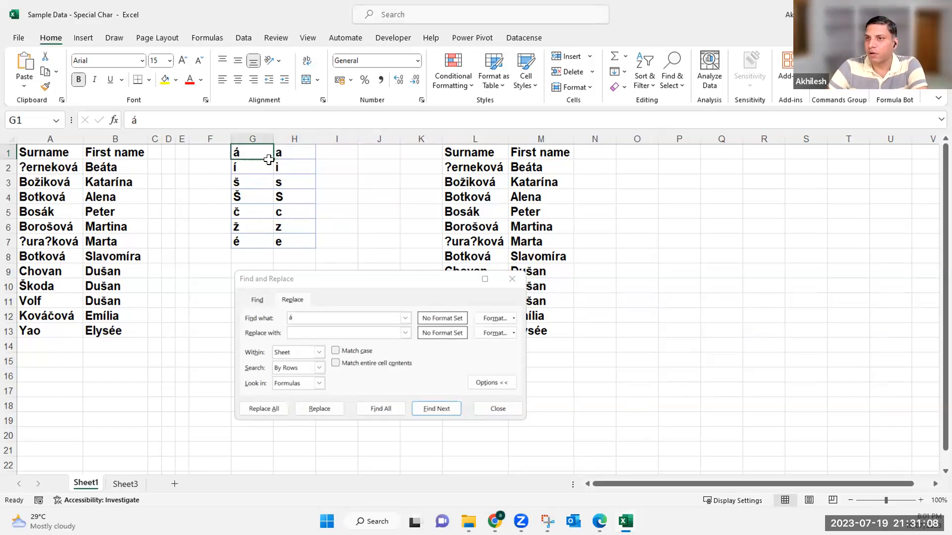
{"action": "left_click_drag", "start_coordinate": [259, 167], "coordinate": [270, 214]}
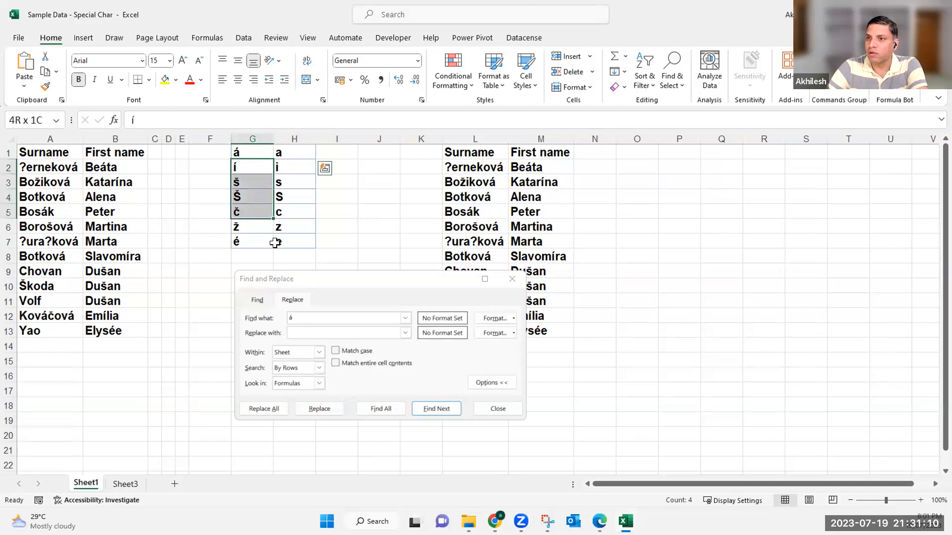
{"action": "key", "text": "shift+Down"}
{"action": "key", "text": "shift+Down"}
{"action": "key", "text": "shift+Right"}
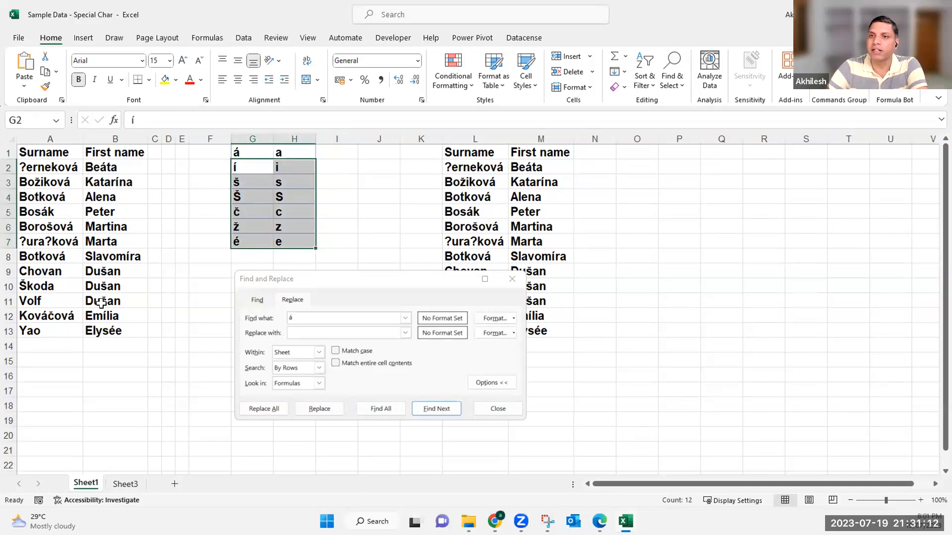
{"action": "left_click_drag", "start_coordinate": [50, 167], "coordinate": [91, 331]}
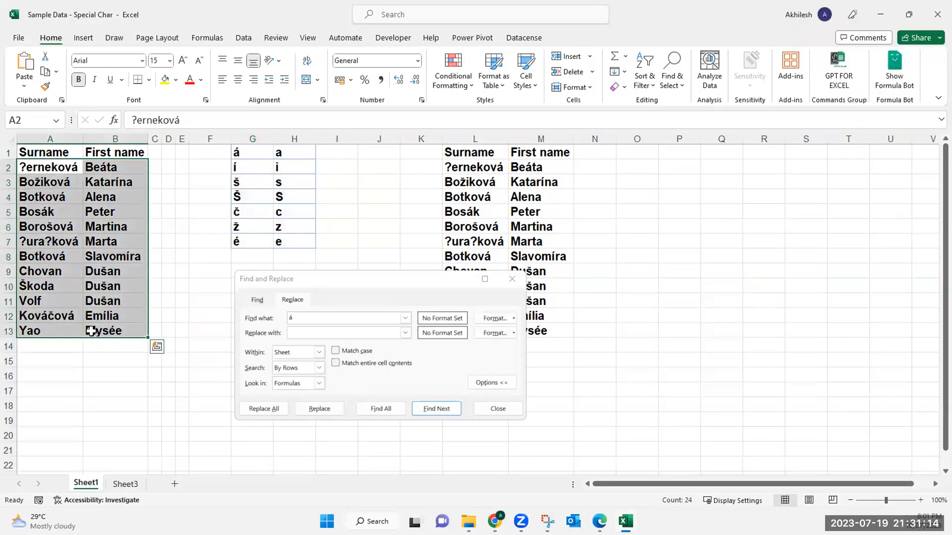
{"action": "left_click", "coordinate": [506, 409]}
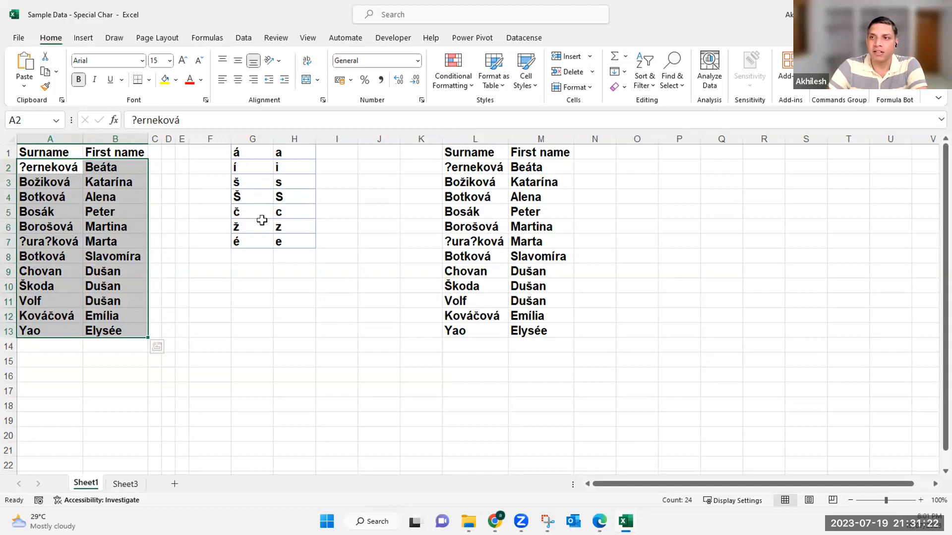
{"action": "key", "text": "ctrl+Up"}
{"action": "key", "text": "ctrl+Right"}
{"action": "key", "text": "ctrl+Right"}
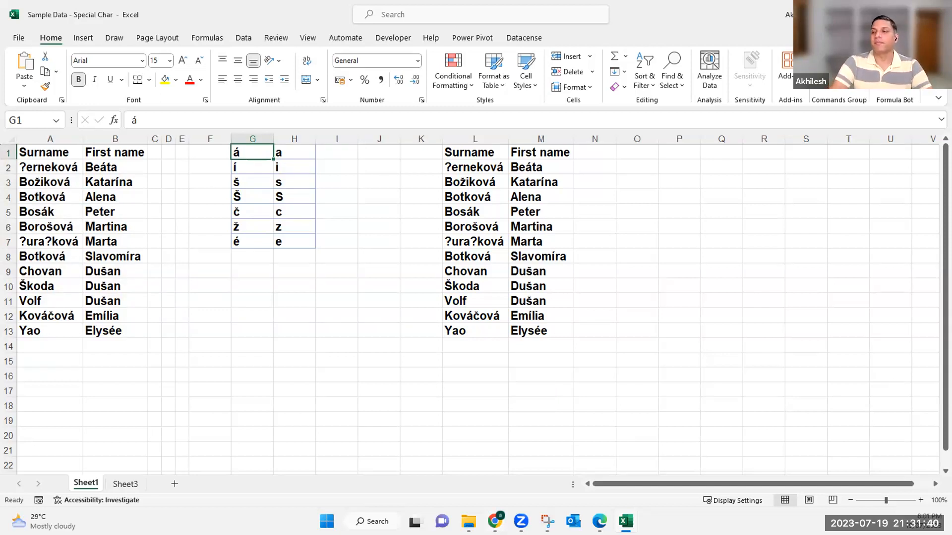
- Switch to the Formula Bot dashboard in Chrome and open its Scripts generator
{"action": "key", "text": "alt+Tab"}
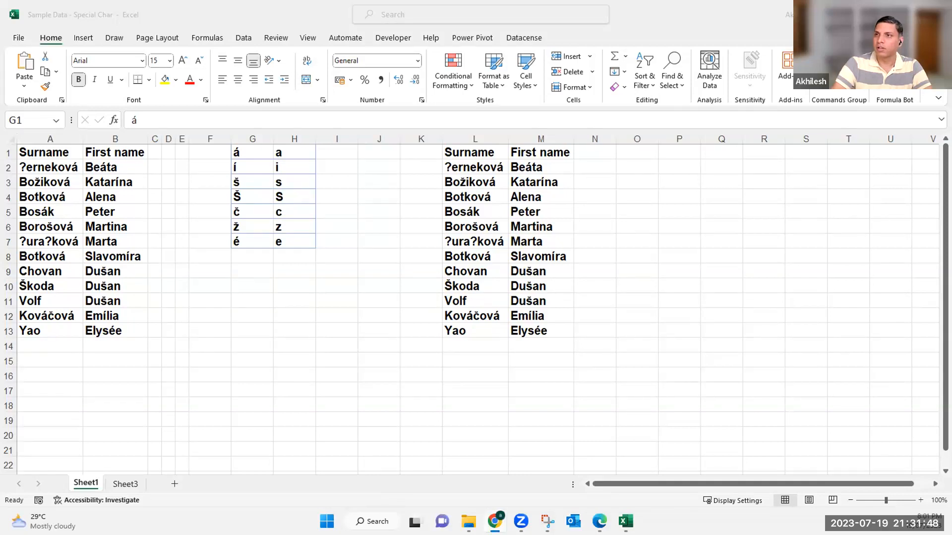
{"action": "double_click", "coordinate": [544, 10]}
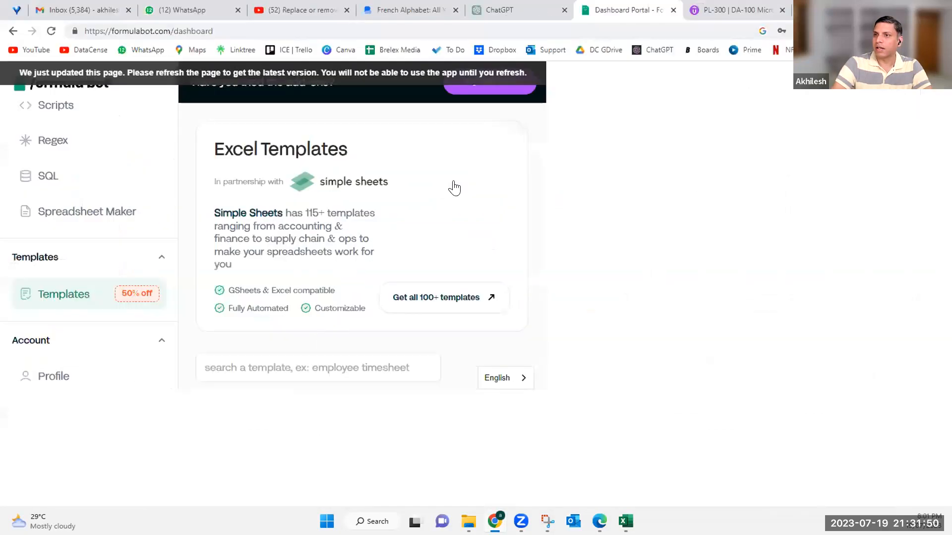
{"action": "scroll", "coordinate": [71, 199], "scroll_direction": "up", "scroll_amount": 1}
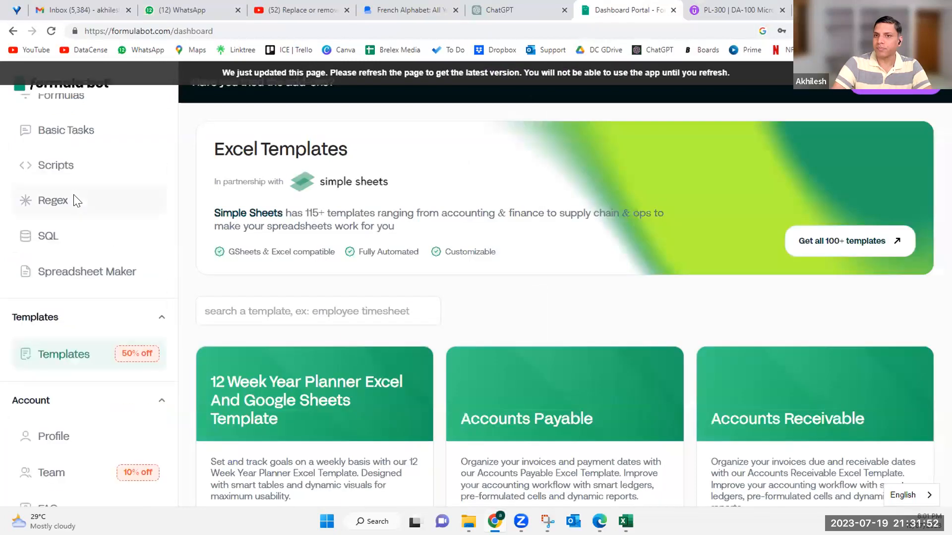
{"action": "scroll", "coordinate": [79, 200], "scroll_direction": "up", "scroll_amount": 4}
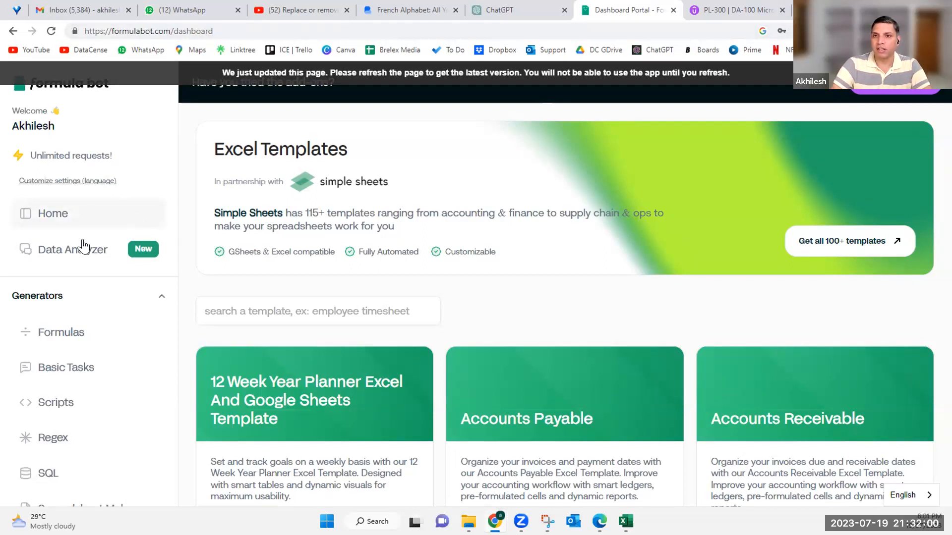
{"action": "scroll", "coordinate": [90, 229], "scroll_direction": "down", "scroll_amount": 4}
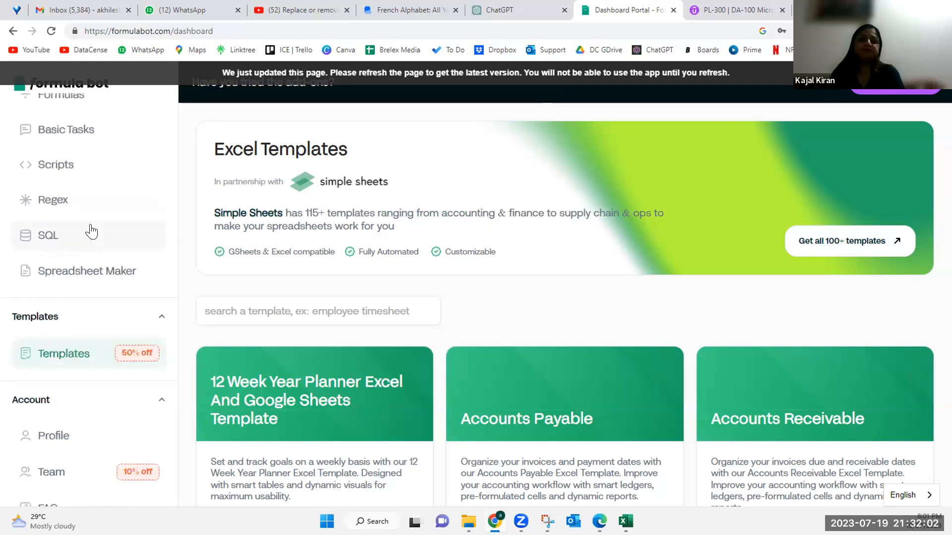
{"action": "scroll", "coordinate": [87, 266], "scroll_direction": "up", "scroll_amount": 4}
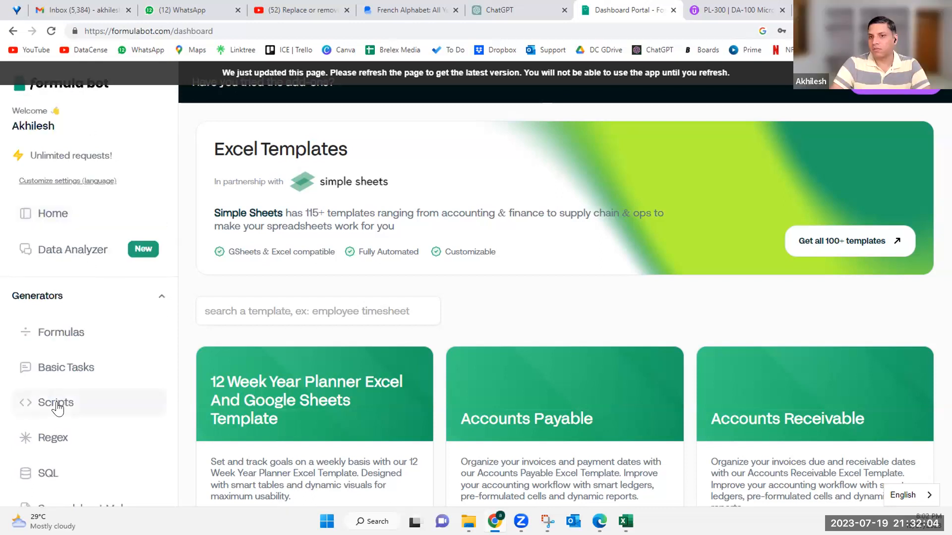
{"action": "left_click", "coordinate": [57, 406]}
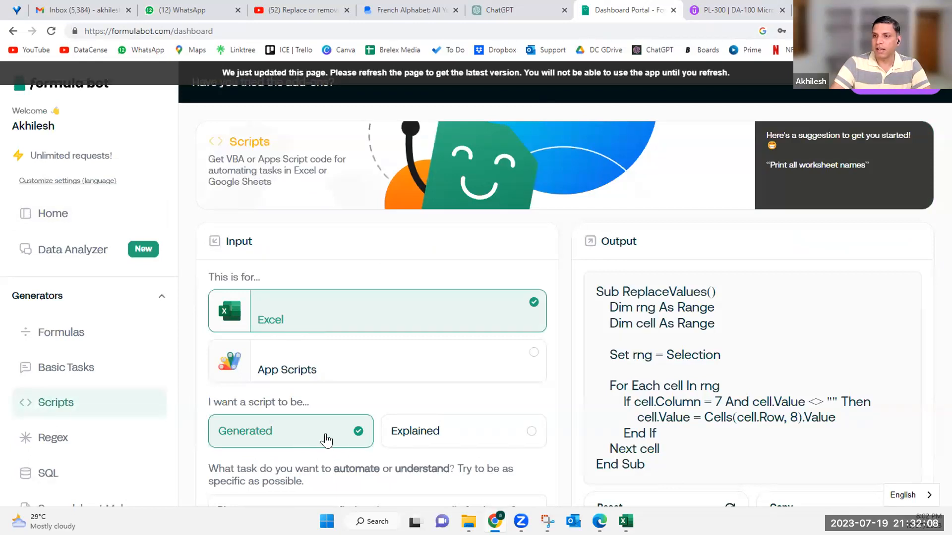
- Read the macro prompt about replacing column G values with column H values, including partial matches, and check the generated VBA code
{"action": "scroll", "coordinate": [326, 440], "scroll_direction": "down", "scroll_amount": 2}
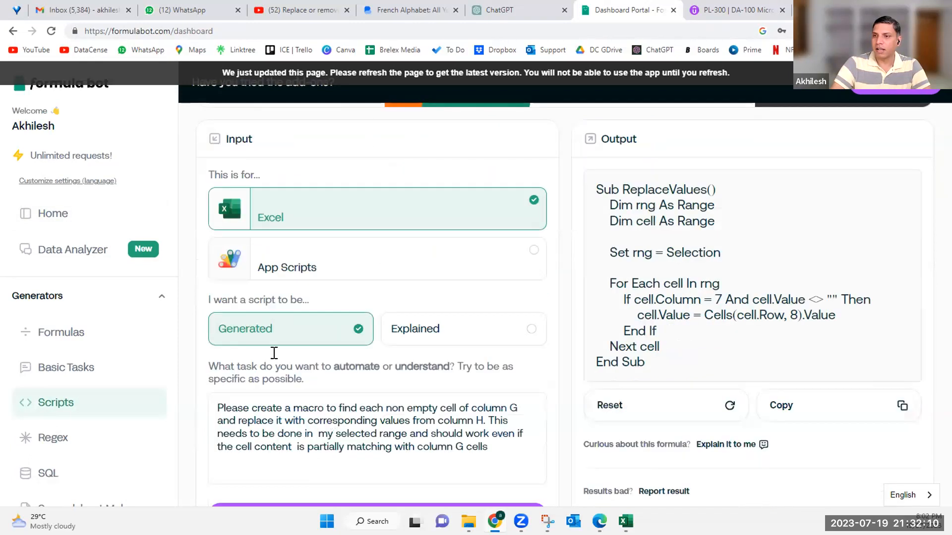
{"action": "scroll", "coordinate": [272, 352], "scroll_direction": "down", "scroll_amount": 1}
{"action": "left_click_drag", "start_coordinate": [219, 330], "coordinate": [268, 340]}
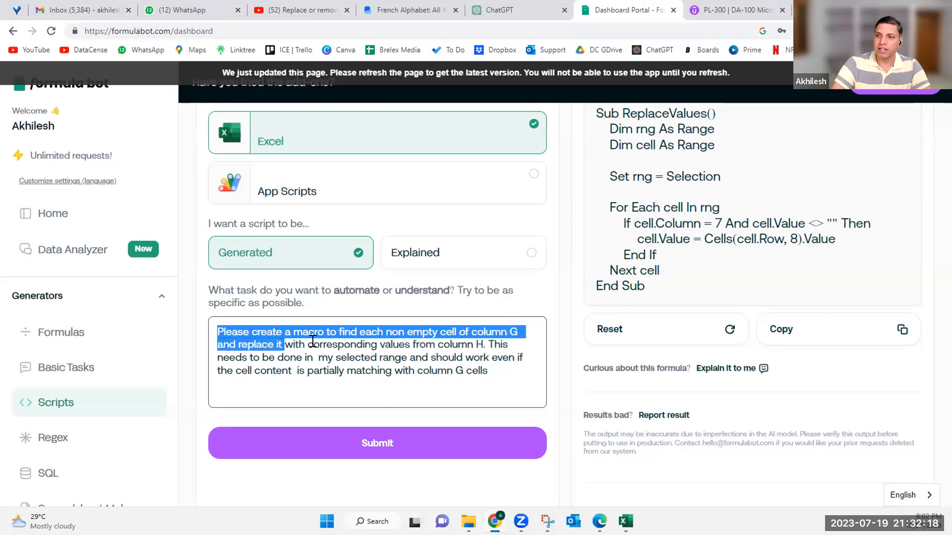
{"action": "left_click_drag", "start_coordinate": [405, 342], "coordinate": [488, 341]}
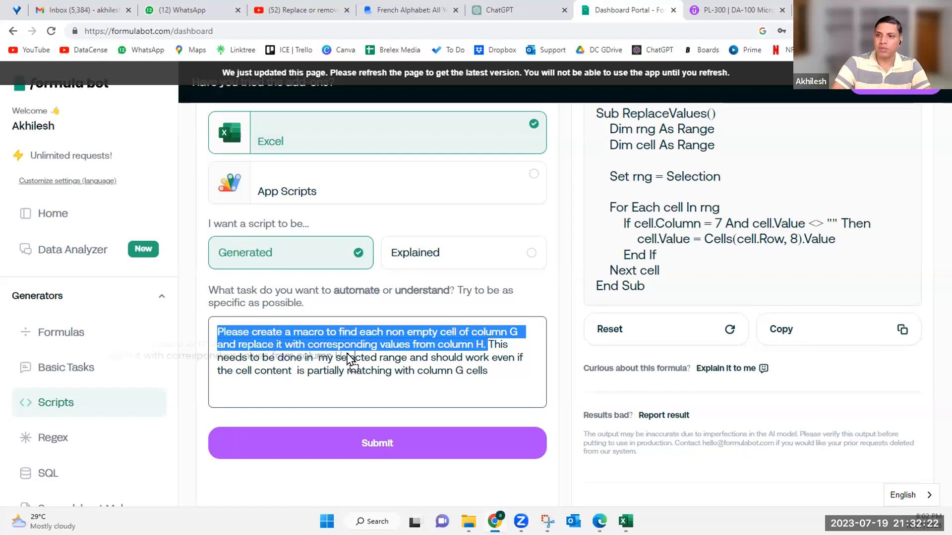
{"action": "left_click_drag", "start_coordinate": [440, 345], "coordinate": [498, 355]}
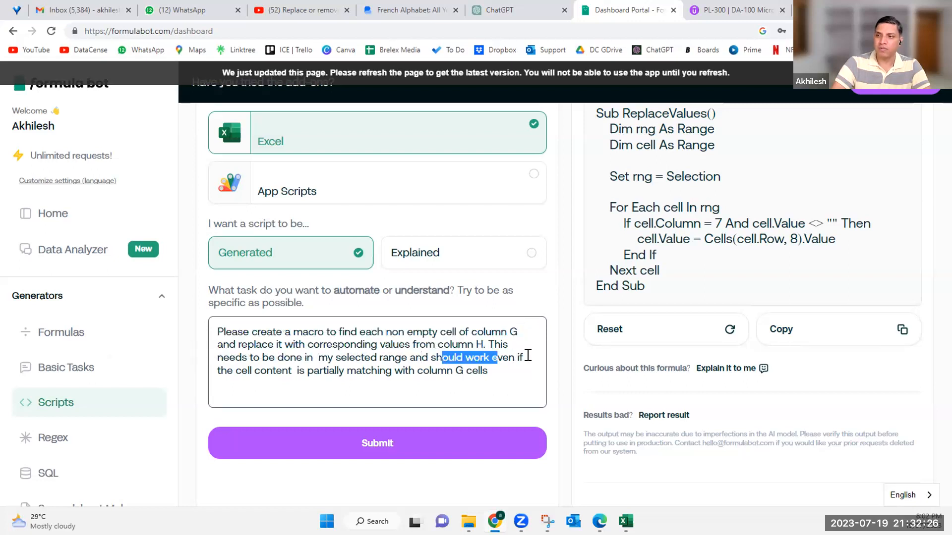
{"action": "left_click_drag", "start_coordinate": [262, 357], "coordinate": [492, 371]}
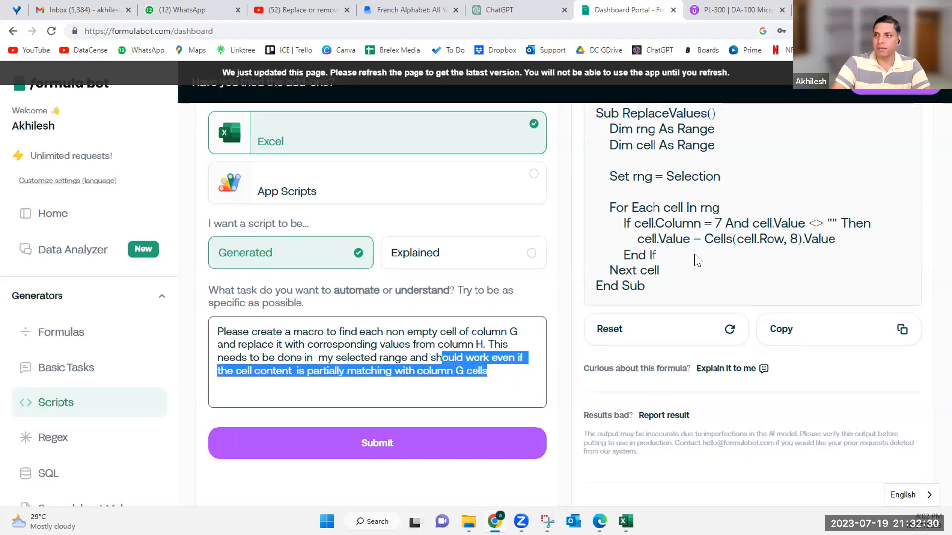
{"action": "scroll", "coordinate": [663, 373], "scroll_direction": "up", "scroll_amount": 4}
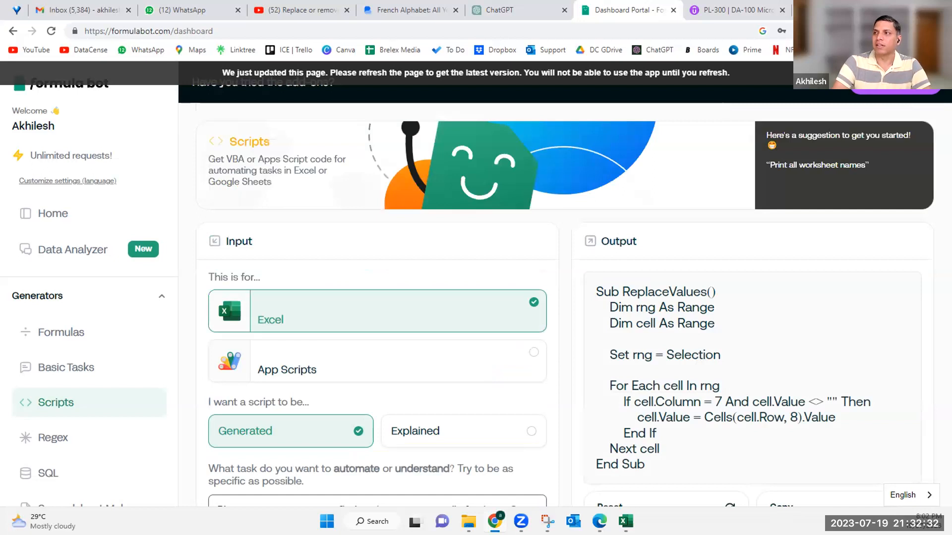
- Switch back to the Excel workbook, examine the replacement pairs in columns G and H, and select the names in L2:M13
{"action": "key", "text": "alt+Tab"}
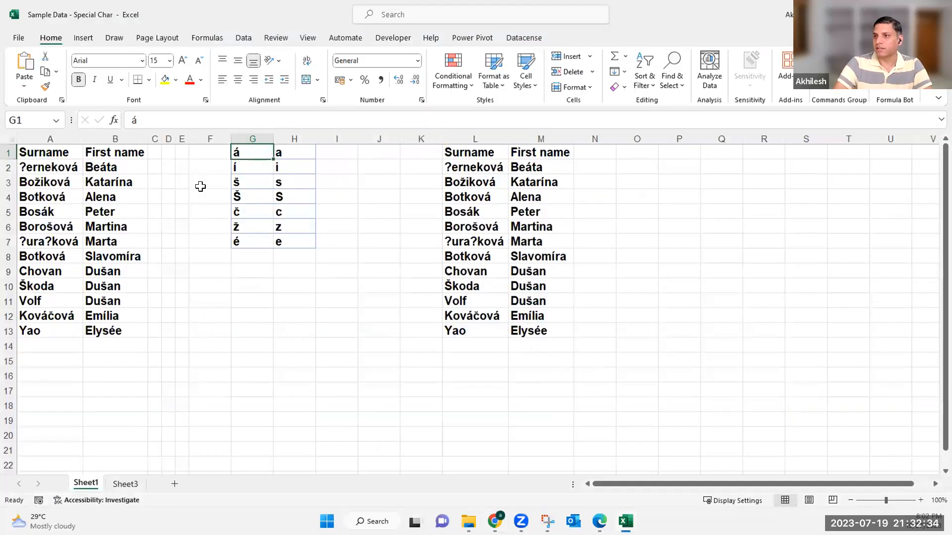
{"action": "left_click", "coordinate": [244, 131]}
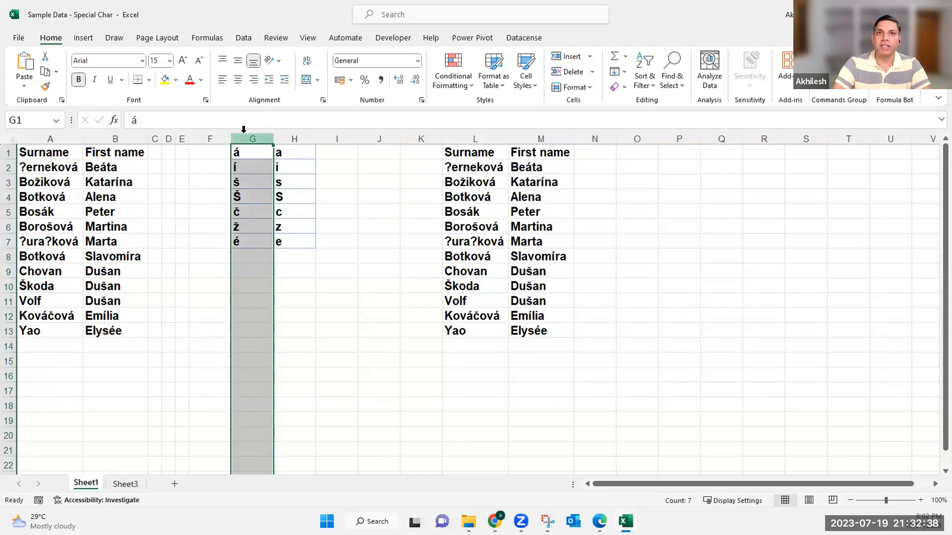
{"action": "left_click", "coordinate": [295, 130]}
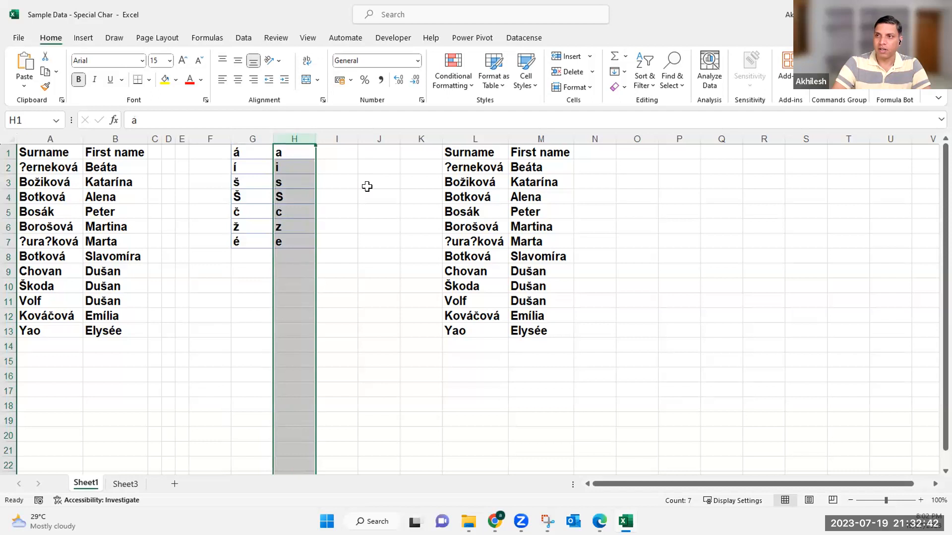
{"action": "left_click_drag", "start_coordinate": [243, 153], "coordinate": [281, 238]}
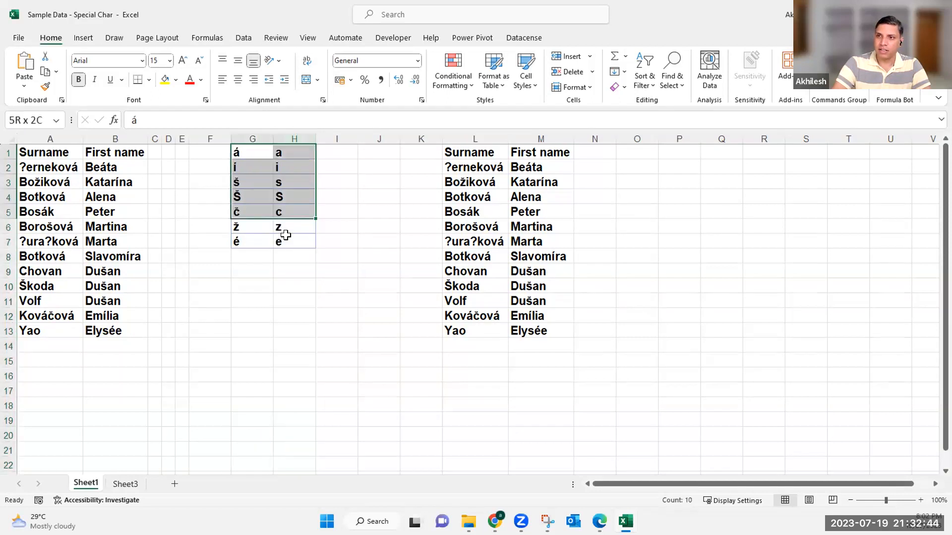
{"action": "left_click_drag", "start_coordinate": [246, 161], "coordinate": [291, 198]}
{"action": "left_click_drag", "start_coordinate": [482, 164], "coordinate": [534, 330]}
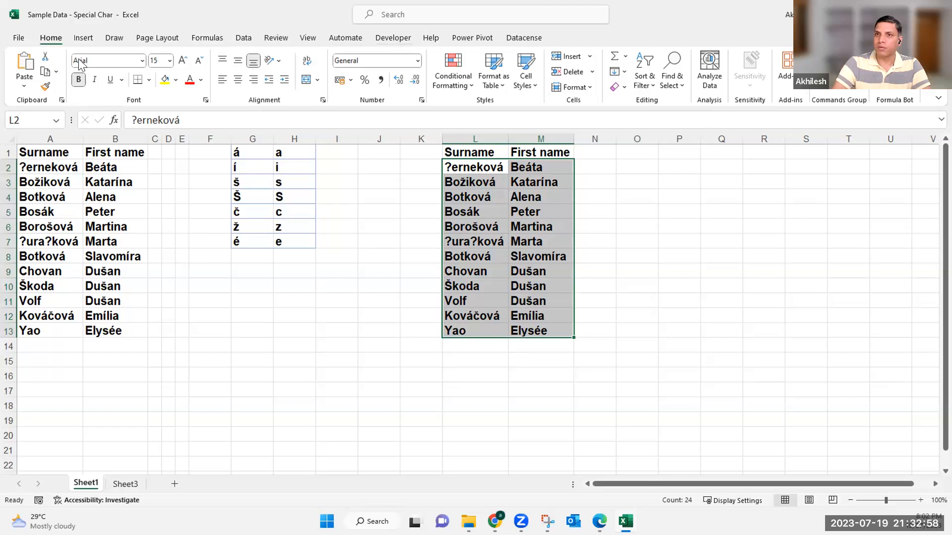
- Run the PERSONAL.XLSB!ReplaceCharacterFB macro on the selected names in L2:M13
{"action": "left_click", "coordinate": [50, 64]}
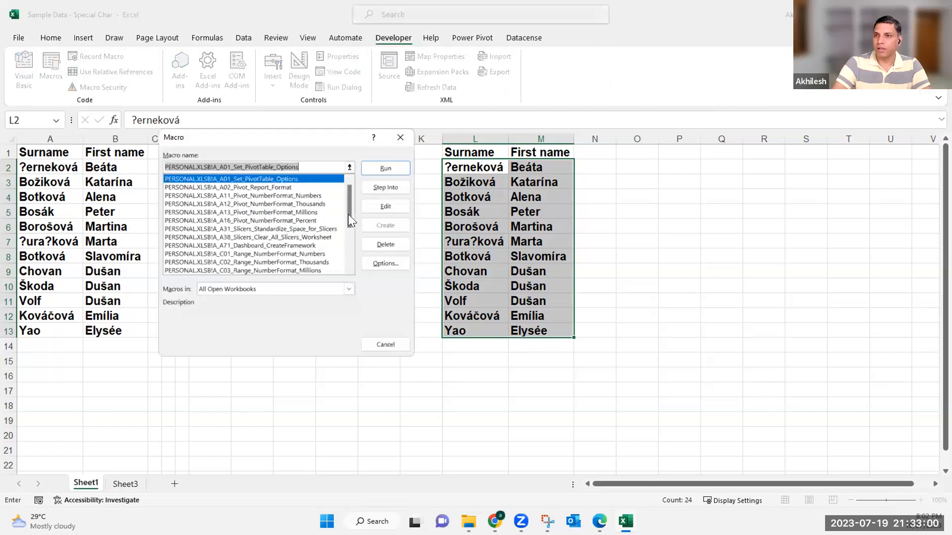
{"action": "scroll", "coordinate": [345, 289], "scroll_direction": "down", "scroll_amount": 4}
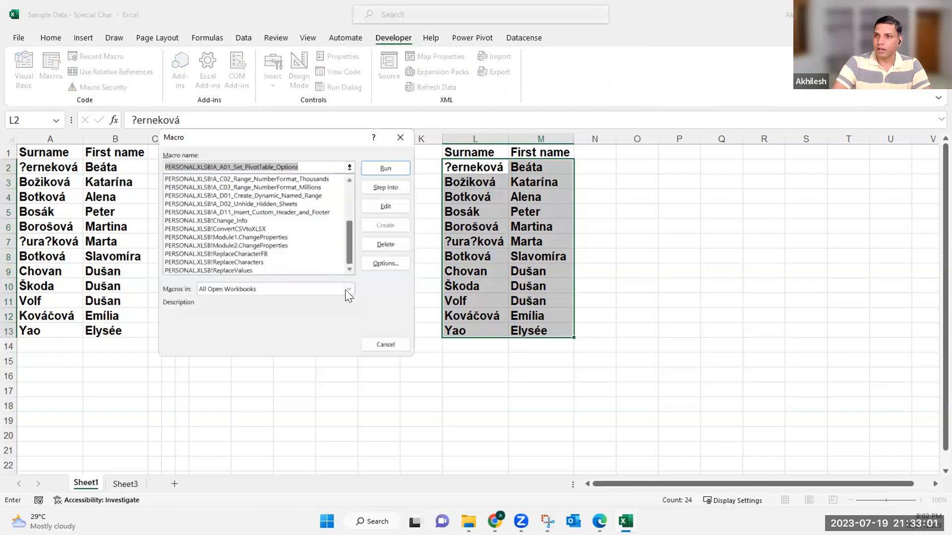
{"action": "left_click", "coordinate": [237, 252]}
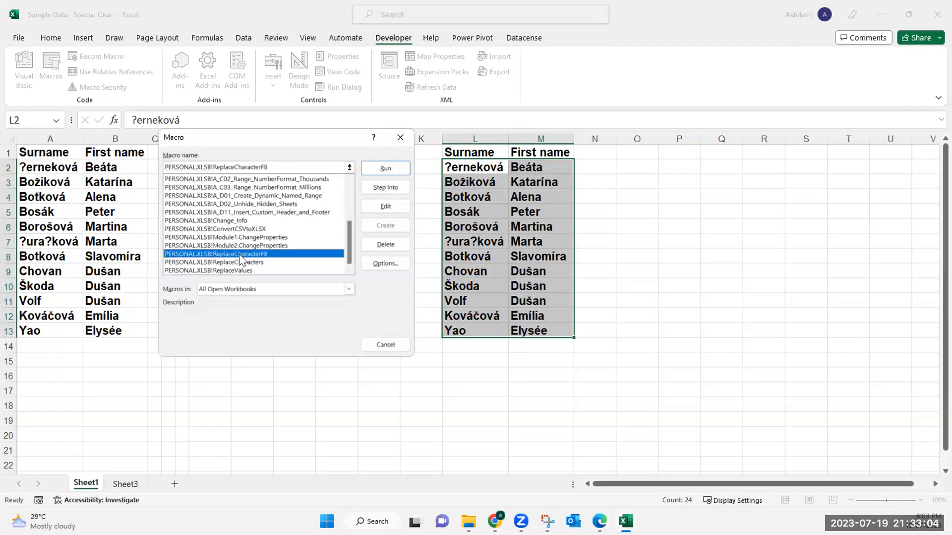
{"action": "left_click", "coordinate": [377, 168]}
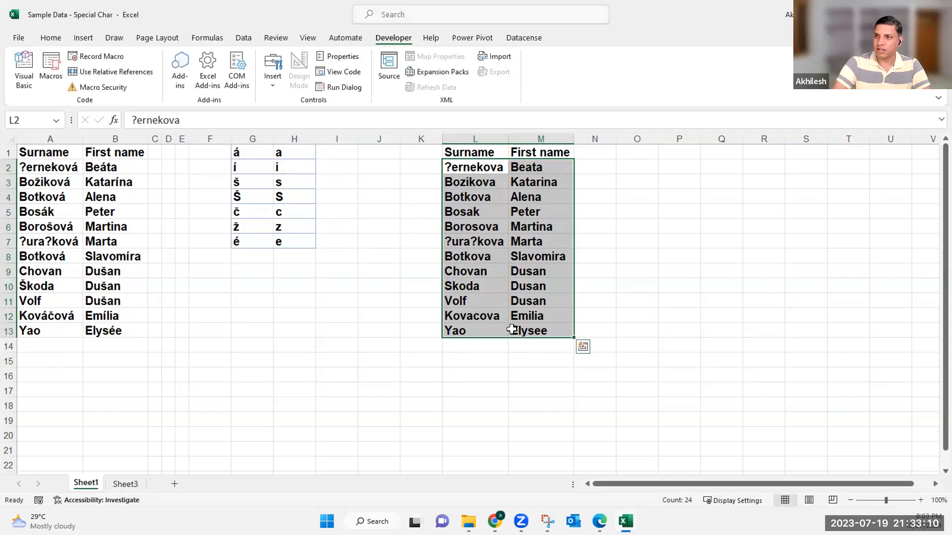
- Compare the names in L2:M13 with the originals in A2:B13 and the replacement pairs in columns G and H
{"action": "left_click_drag", "start_coordinate": [243, 153], "coordinate": [287, 240]}
{"action": "left_click_drag", "start_coordinate": [499, 174], "coordinate": [534, 329]}
{"action": "left_click_drag", "start_coordinate": [62, 166], "coordinate": [119, 326]}
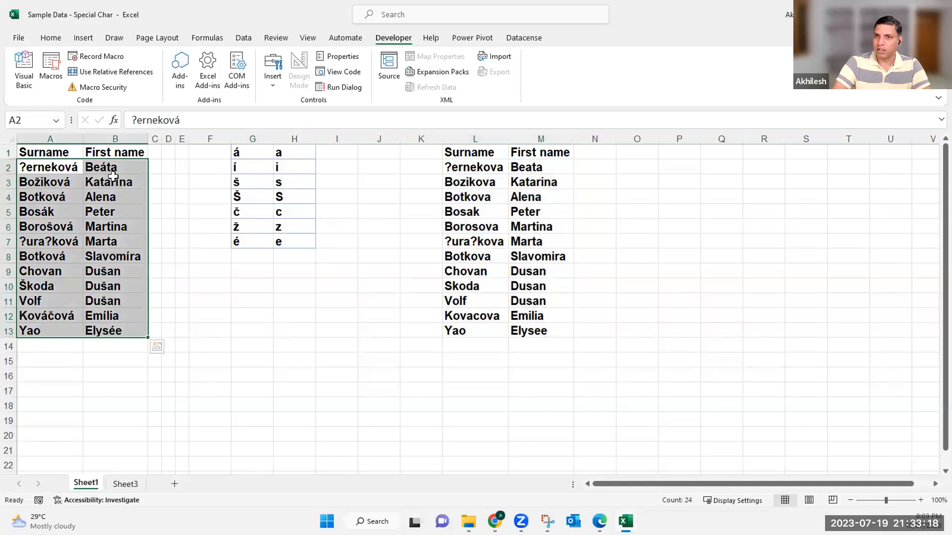
{"action": "key", "text": "Right"}
{"action": "left_click", "coordinate": [528, 168]}
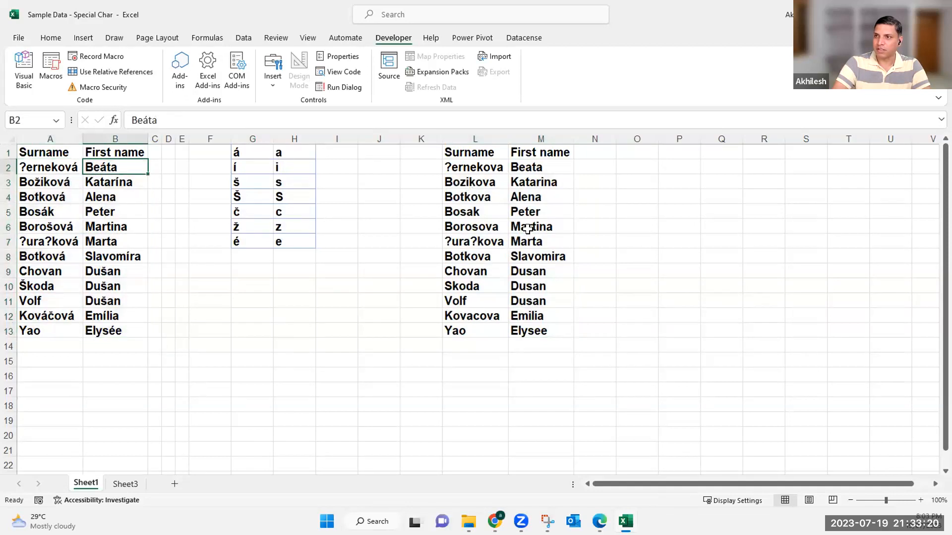
{"action": "left_click", "coordinate": [120, 179]}
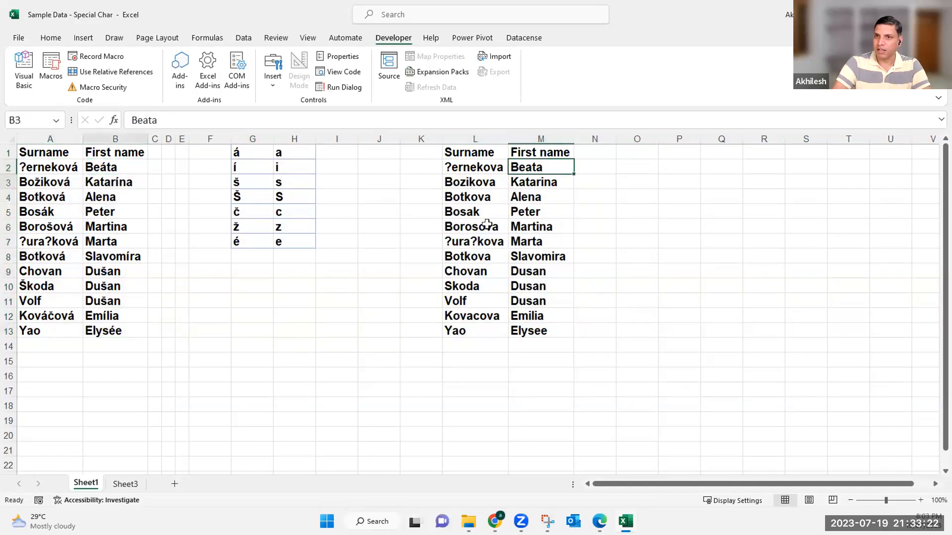
{"action": "left_click", "coordinate": [527, 182]}
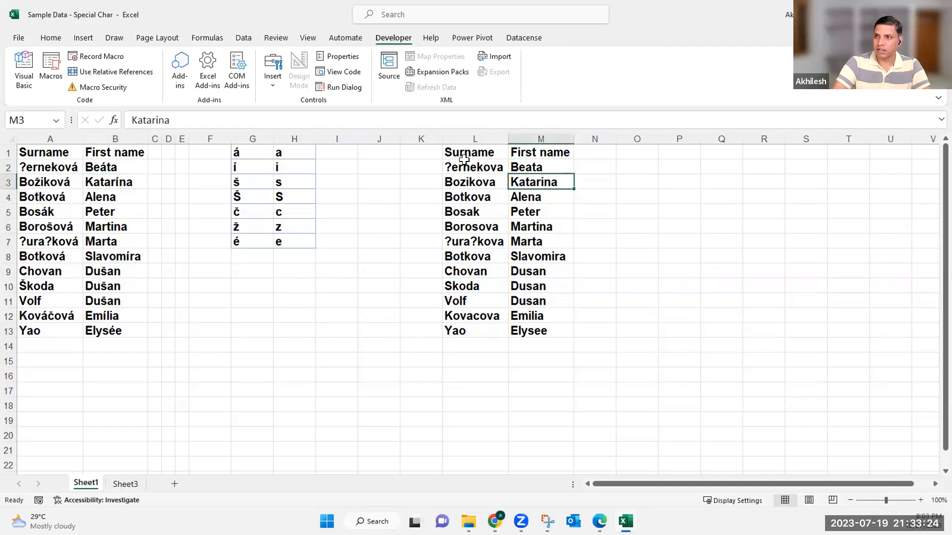
{"action": "left_click_drag", "start_coordinate": [475, 153], "coordinate": [523, 329]}
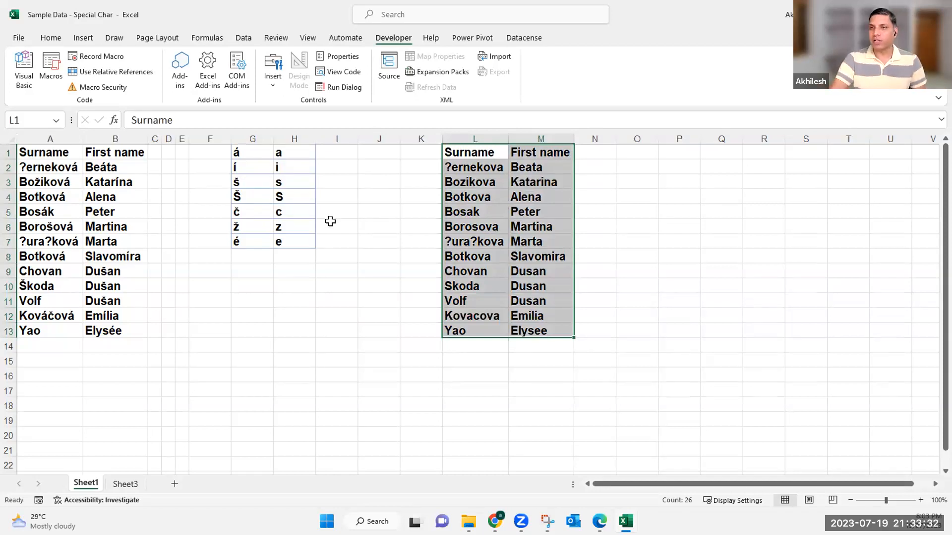
{"action": "left_click", "coordinate": [272, 135]}
{"action": "key", "text": "shift+Right"}
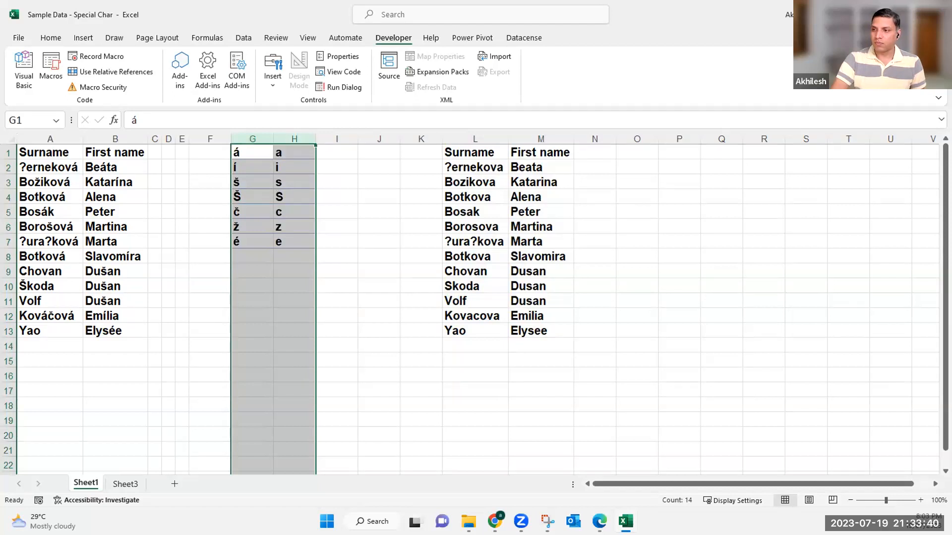
- Switch to WhatsApp Web in Edge and read the shared ReplaceCharacterFB code, including its G1:G7 lookup range and the accompanying explanation
{"action": "key", "text": "alt+Tab"}
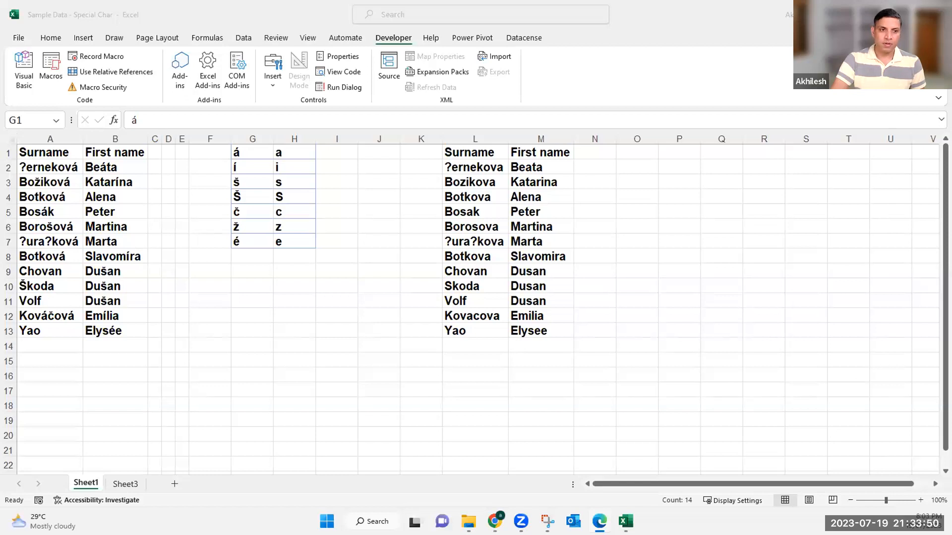
{"action": "left_click", "coordinate": [485, 48]}
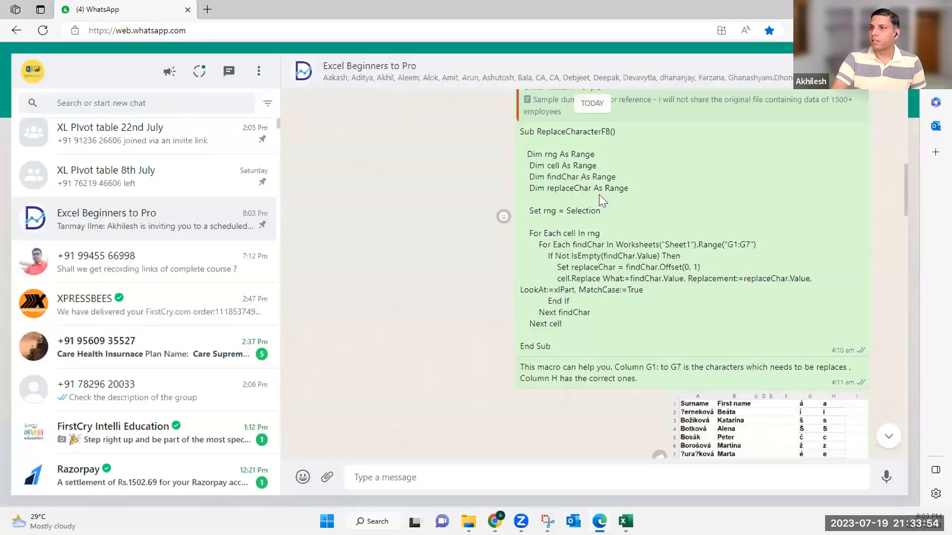
{"action": "left_click_drag", "start_coordinate": [519, 130], "coordinate": [620, 219]}
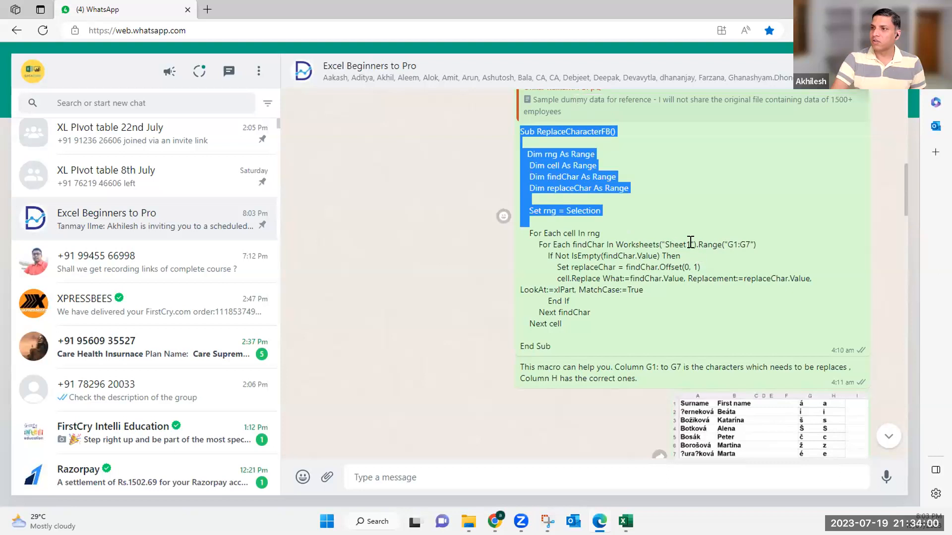
{"action": "left_click_drag", "start_coordinate": [727, 244], "coordinate": [750, 244]}
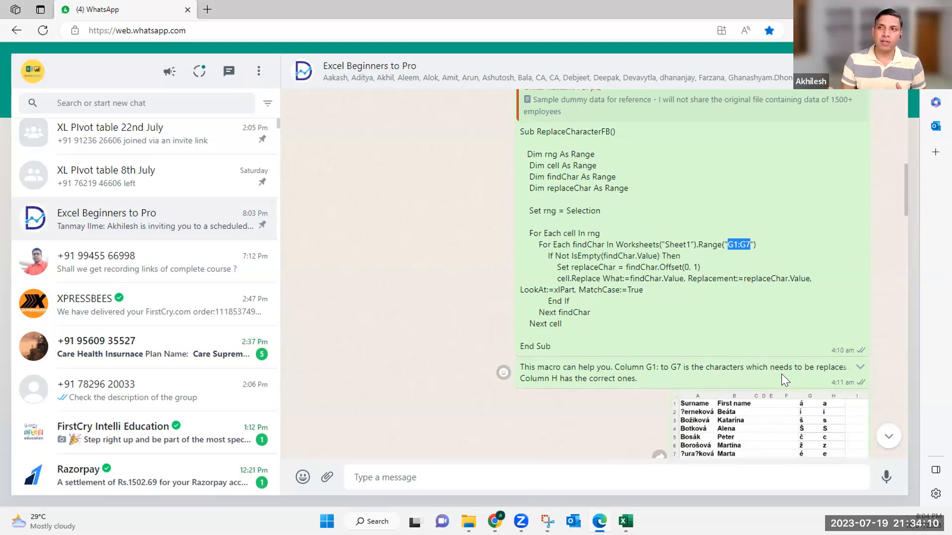
{"action": "left_click", "coordinate": [746, 243]}
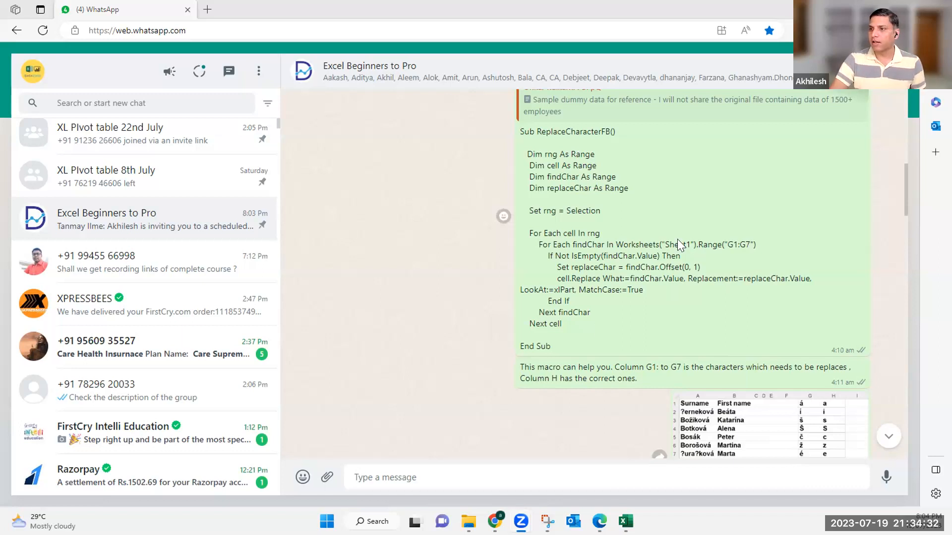
{"action": "scroll", "coordinate": [643, 269], "scroll_direction": "down", "scroll_amount": 2}
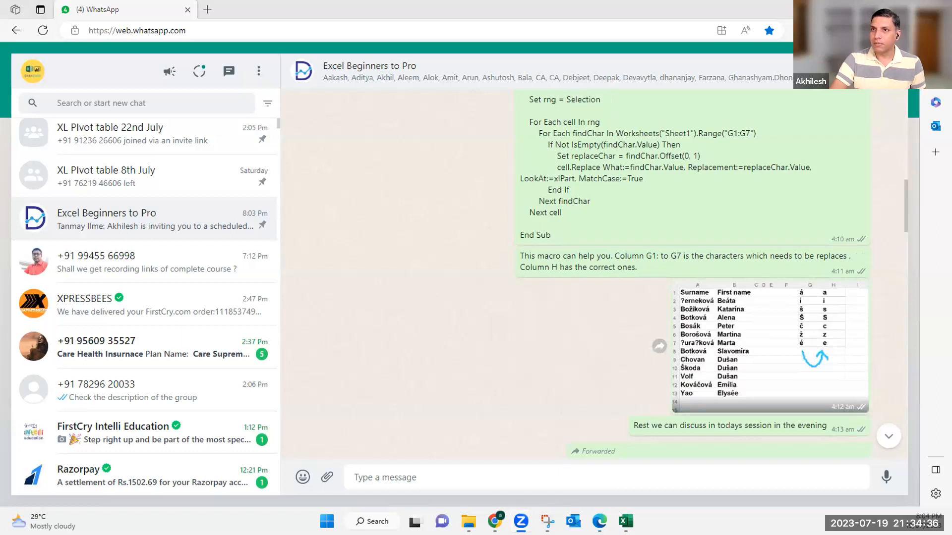
- Switch back to the Excel workbook and examine larger possible data and mapping ranges around L2 and columns G and H
{"action": "key", "text": "alt+Tab"}
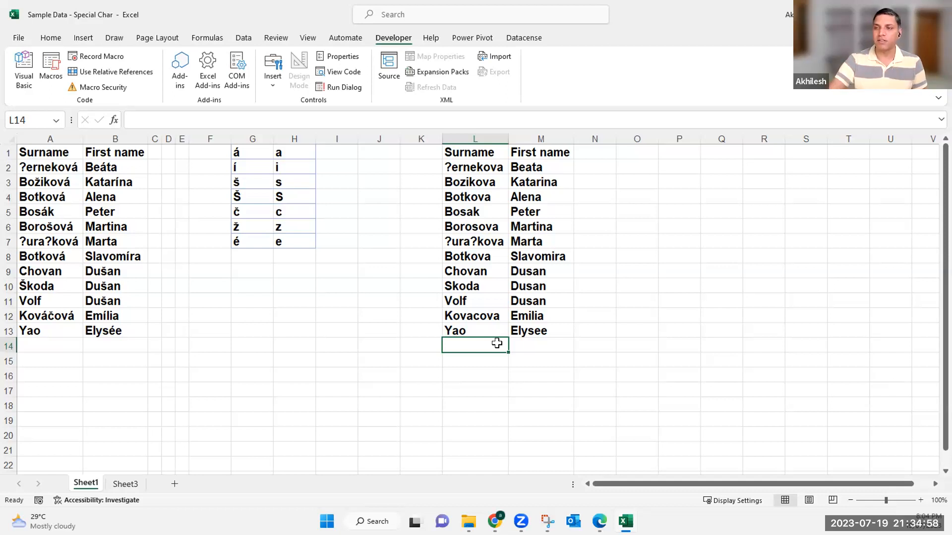
{"action": "left_click", "coordinate": [481, 167]}
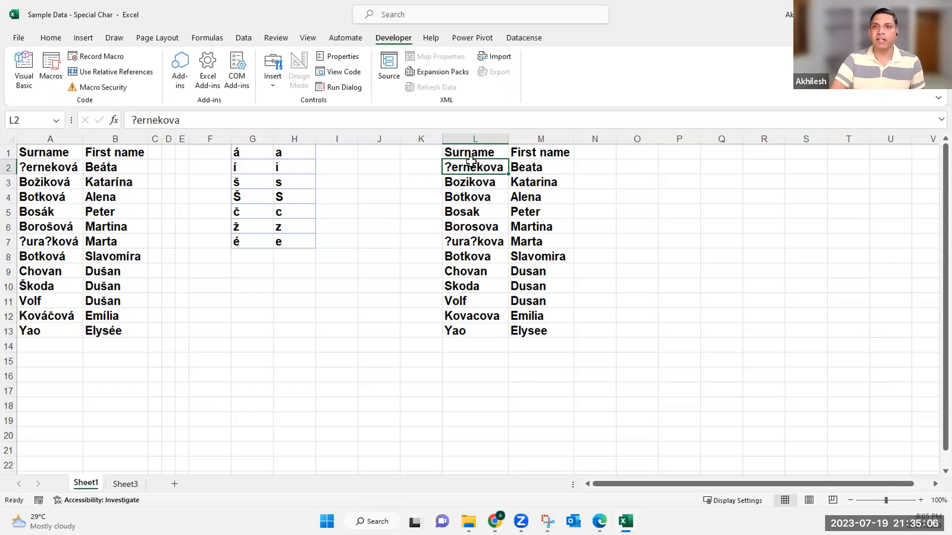
{"action": "left_click", "coordinate": [798, 404], "text": "shift"}
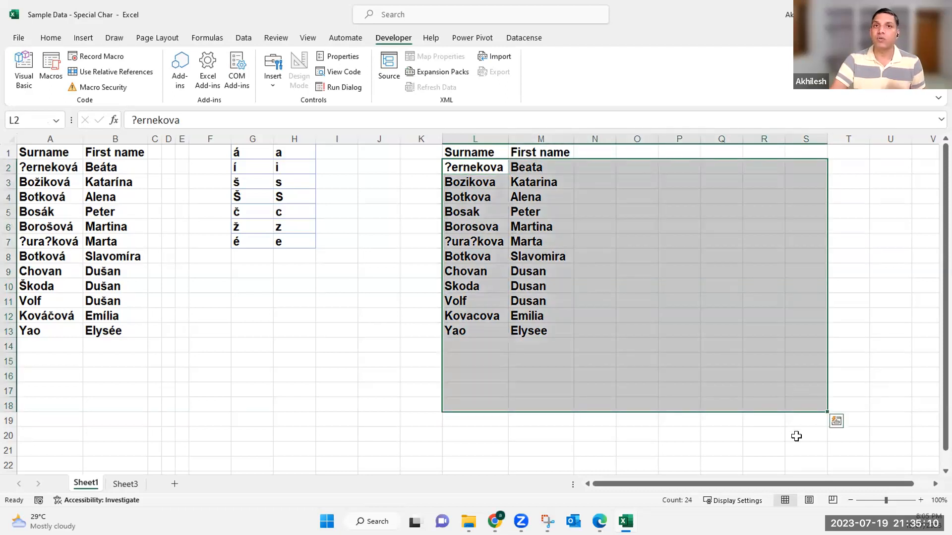
{"action": "left_click_drag", "start_coordinate": [240, 157], "coordinate": [290, 272]}
{"action": "left_click_drag", "start_coordinate": [283, 338], "coordinate": [276, 451]}
{"action": "left_click_drag", "start_coordinate": [463, 163], "coordinate": [628, 434]}
{"action": "left_click_drag", "start_coordinate": [738, 453], "coordinate": [737, 452]}
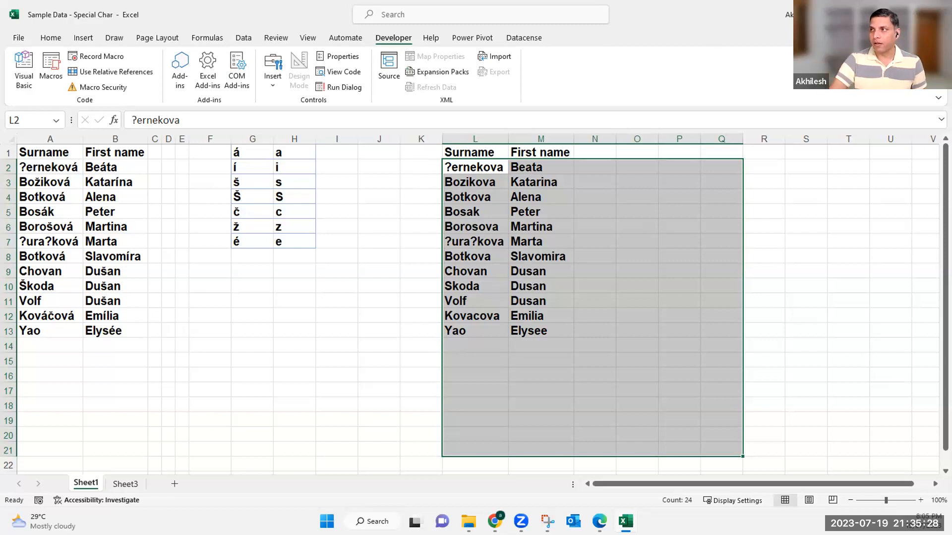
{"action": "key", "text": "alt+Tab"}
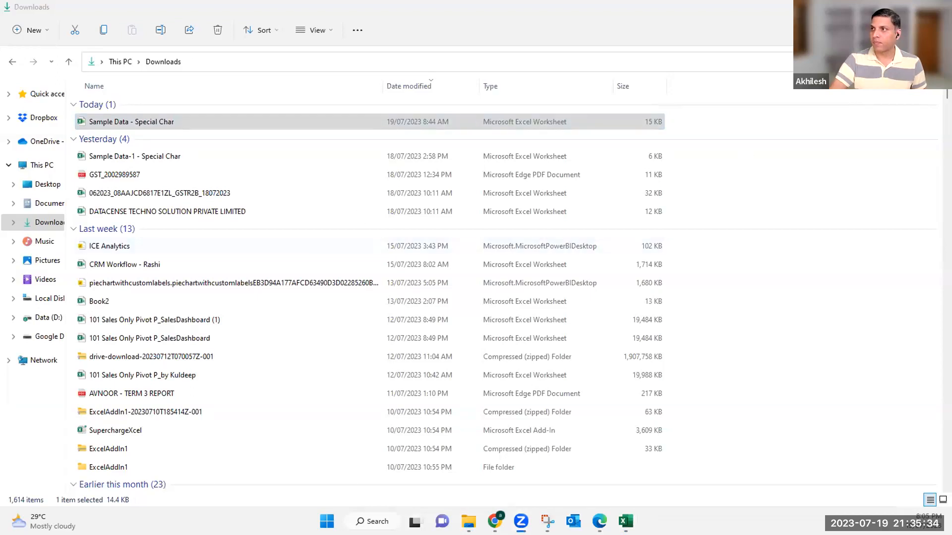
{"action": "left_click", "coordinate": [880, 7]}
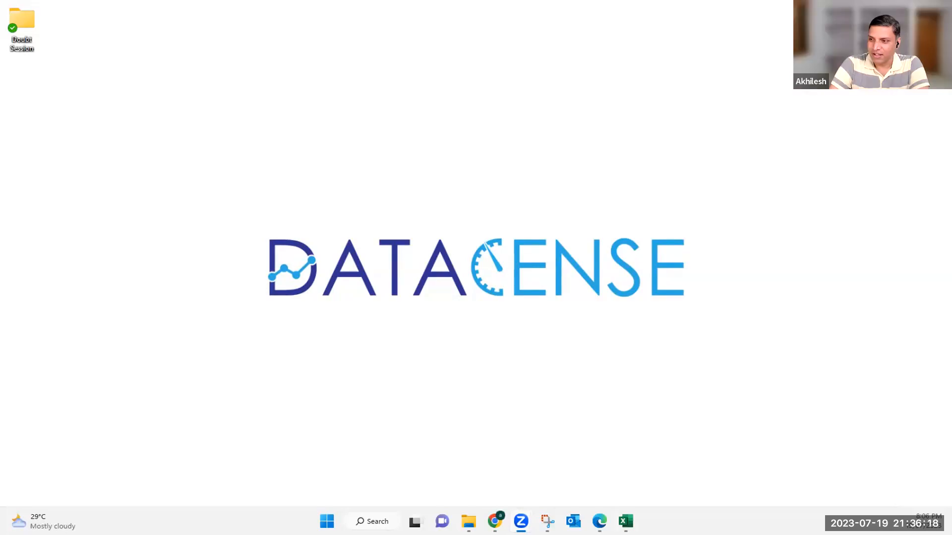
{"action": "key", "text": "alt+Tab"}
{"action": "left_click", "coordinate": [377, 331]}
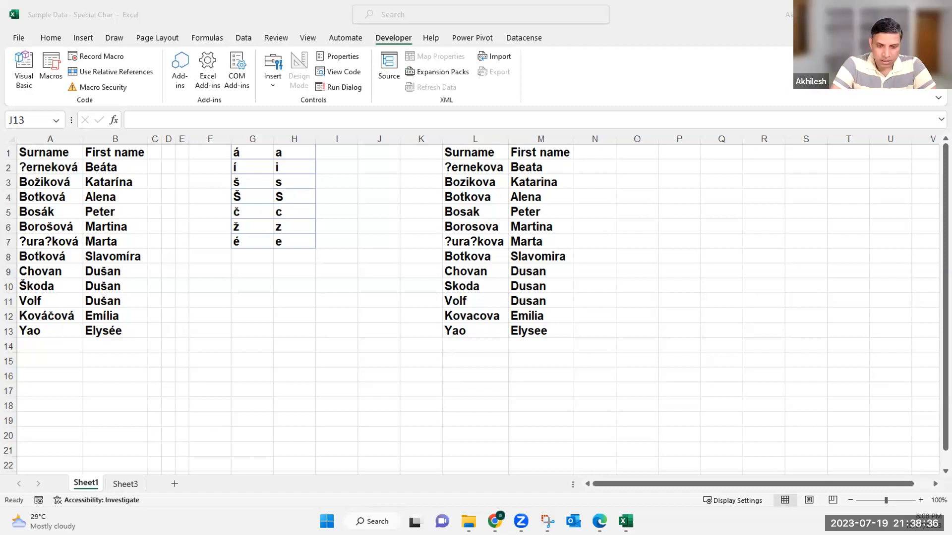
- Download New Microsoft Excel Worksheet.xlsx from the Excel Beginners to Pro chat in WhatsApp Web and open it in Excel
{"action": "key", "text": "alt+Tab"}
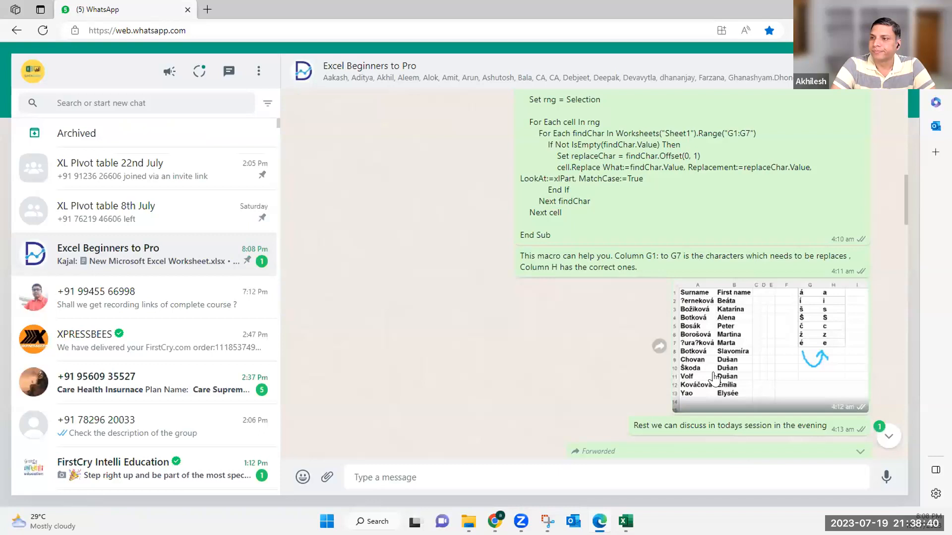
{"action": "scroll", "coordinate": [719, 378], "scroll_direction": "down", "scroll_amount": 10}
{"action": "scroll", "coordinate": [495, 406], "scroll_direction": "down", "scroll_amount": 10}
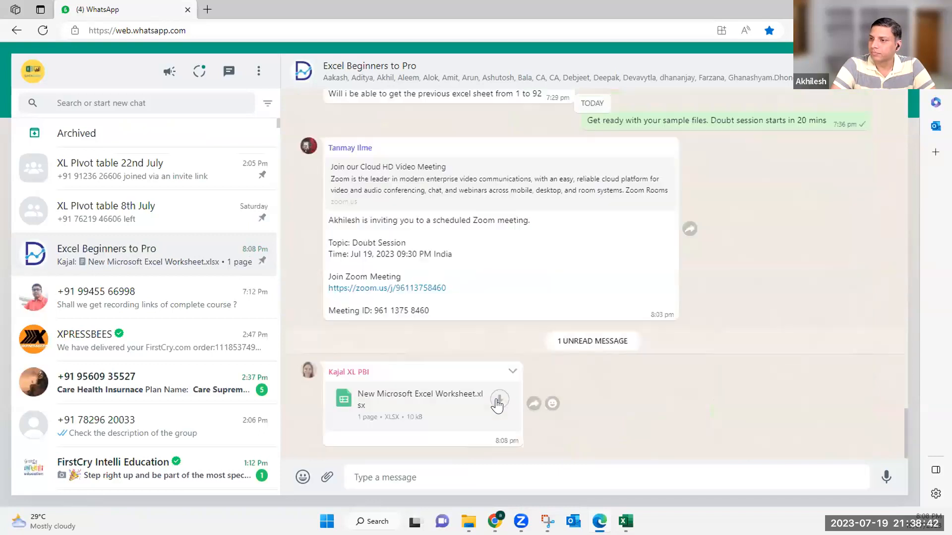
{"action": "left_click", "coordinate": [498, 405]}
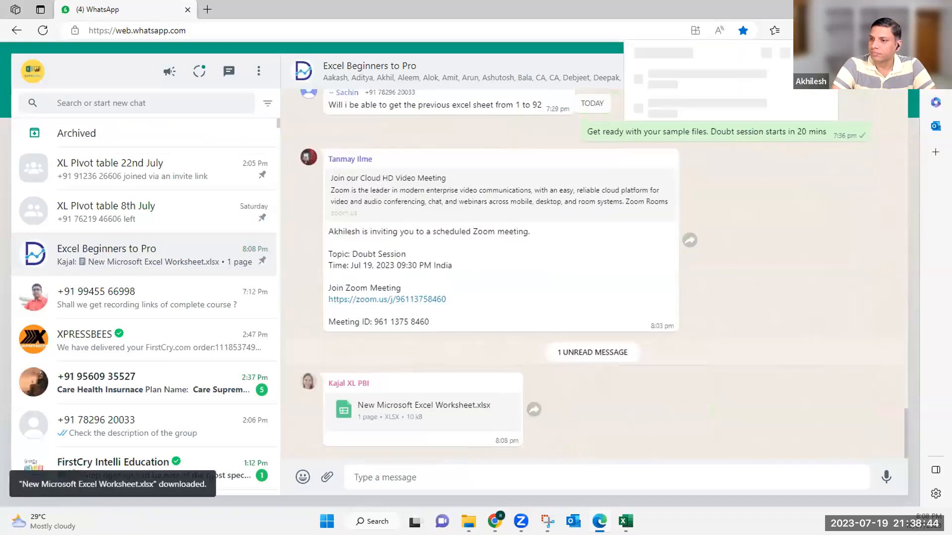
{"action": "left_click", "coordinate": [881, 9]}
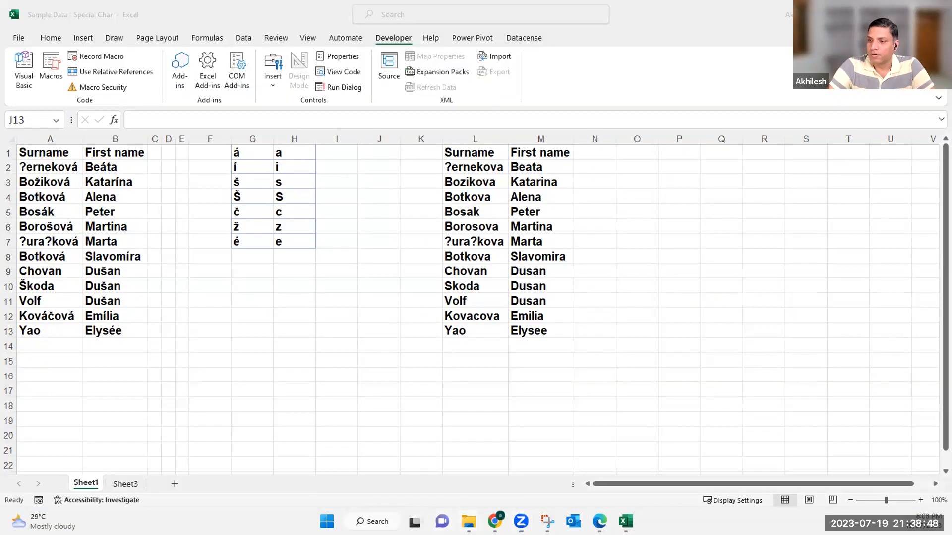
{"action": "mouse_move", "coordinate": [469, 522]}
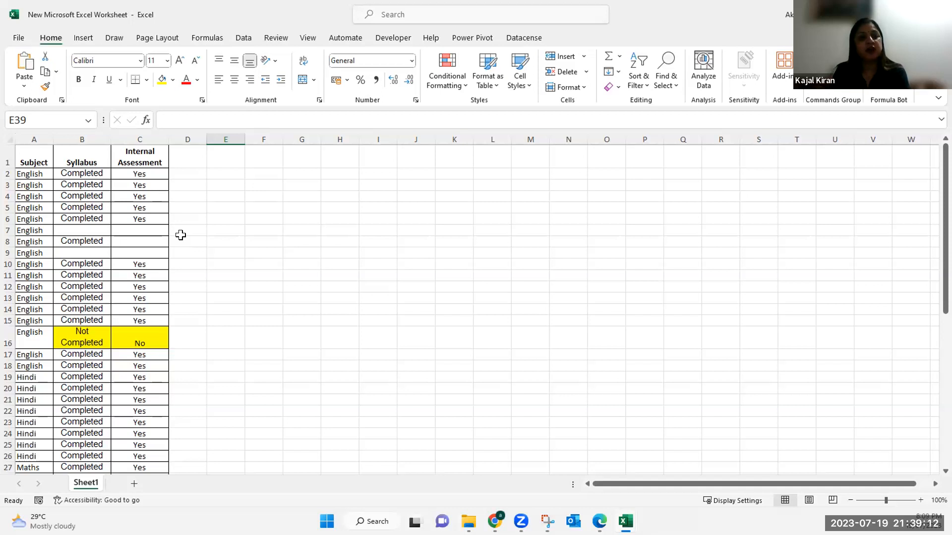
- Review the subject, syllabus and assessment records and insert a PivotTable from Sheet1!$A$1:$C$50 on the existing worksheet at H4
{"action": "left_click", "coordinate": [103, 219]}
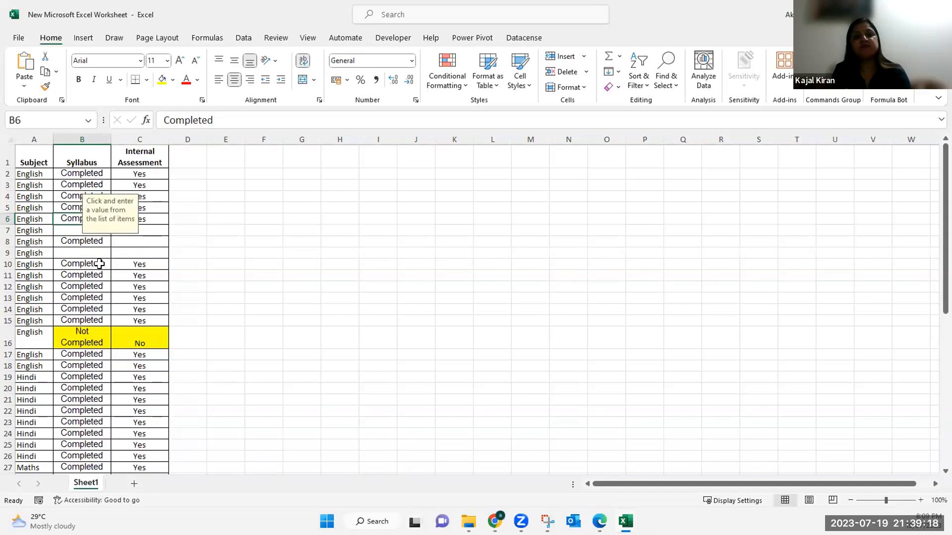
{"action": "scroll", "coordinate": [99, 264], "scroll_direction": "down", "scroll_amount": 6}
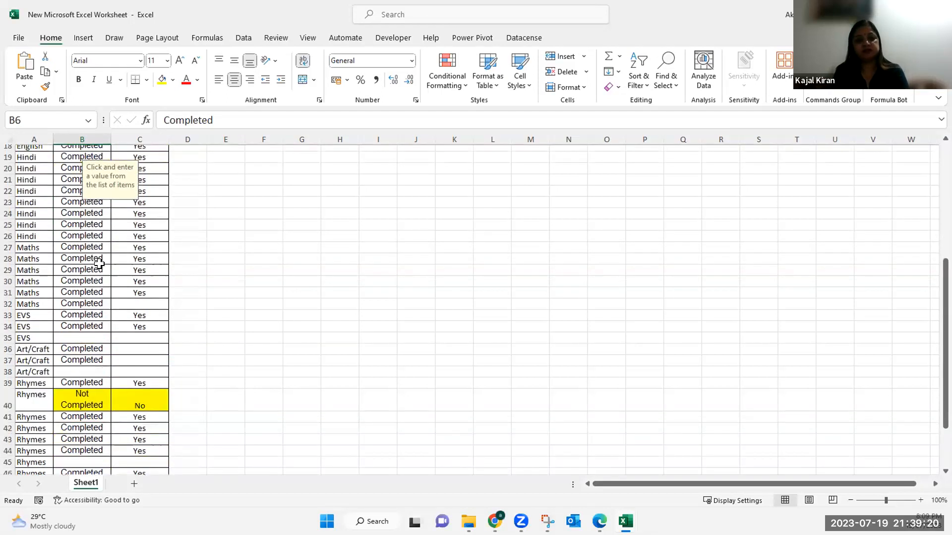
{"action": "scroll", "coordinate": [99, 263], "scroll_direction": "down", "scroll_amount": 3}
{"action": "scroll", "coordinate": [99, 266], "scroll_direction": "up", "scroll_amount": 9}
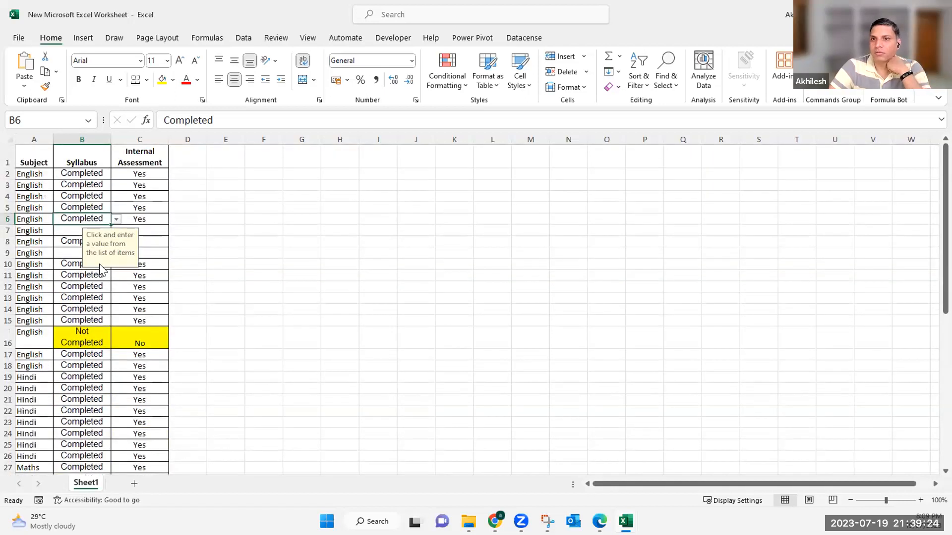
{"action": "left_click", "coordinate": [68, 197]}
{"action": "left_click", "coordinate": [71, 174]}
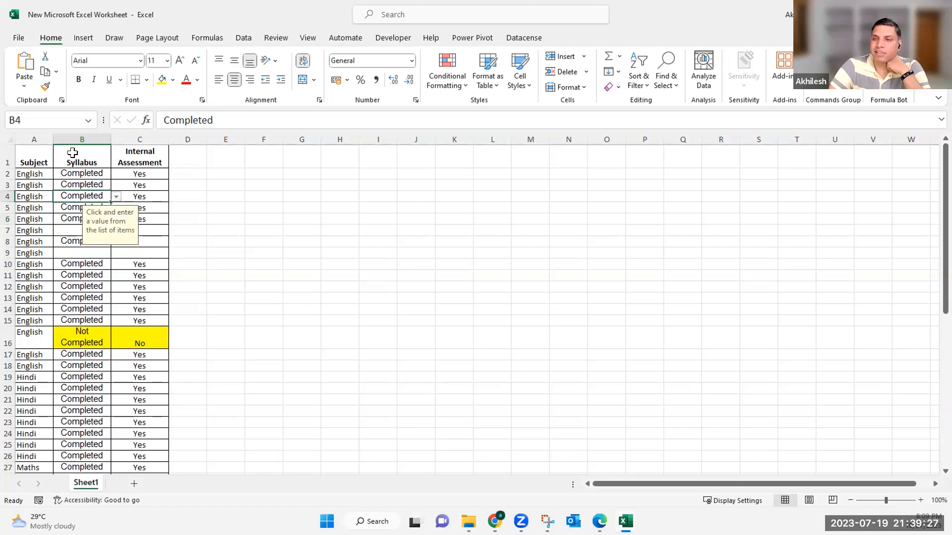
{"action": "left_click", "coordinate": [83, 39]}
{"action": "left_click", "coordinate": [28, 64]}
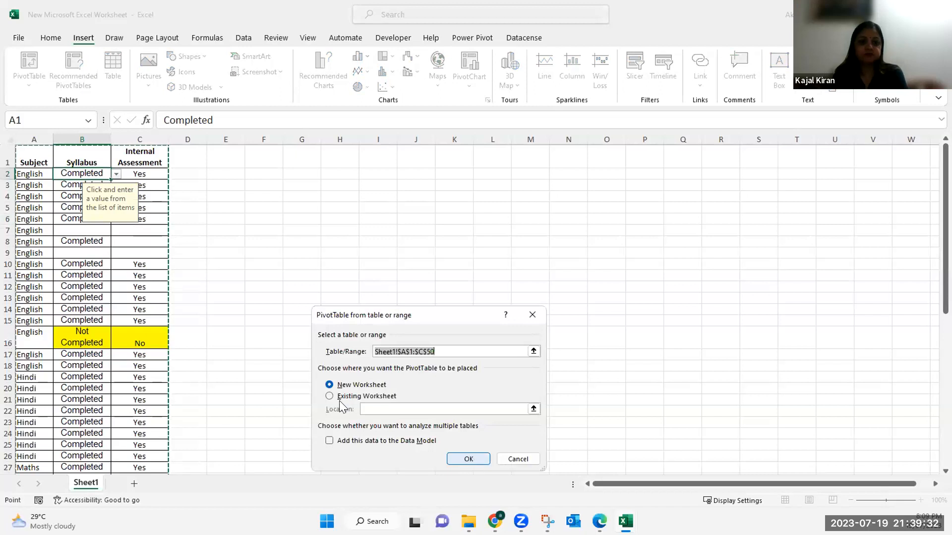
{"action": "key", "text": "alt+e"}
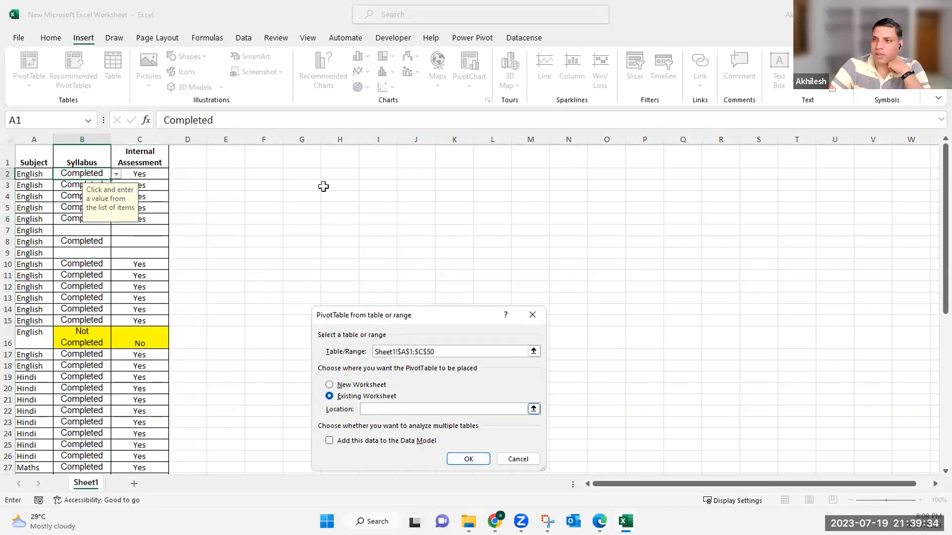
{"action": "left_click", "coordinate": [340, 158]}
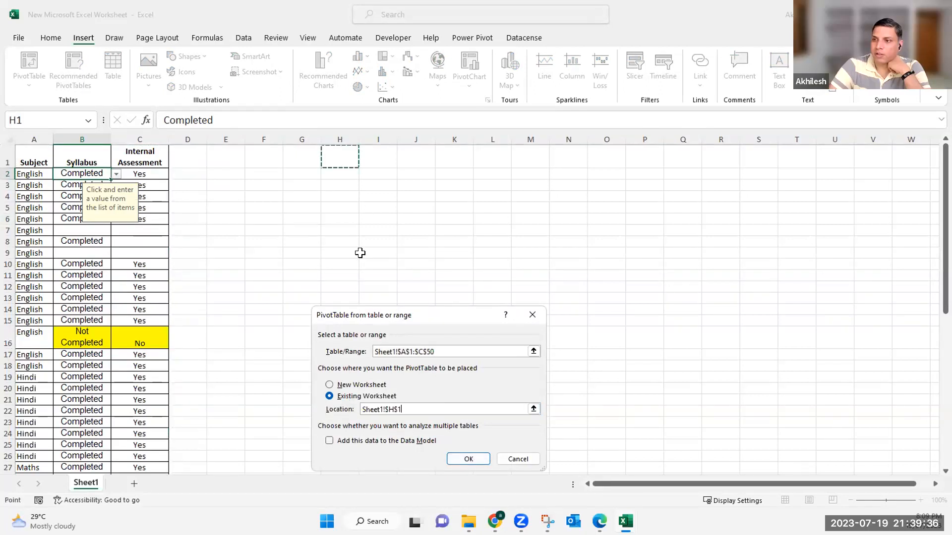
{"action": "left_click", "coordinate": [338, 196]}
{"action": "left_click", "coordinate": [468, 460]}
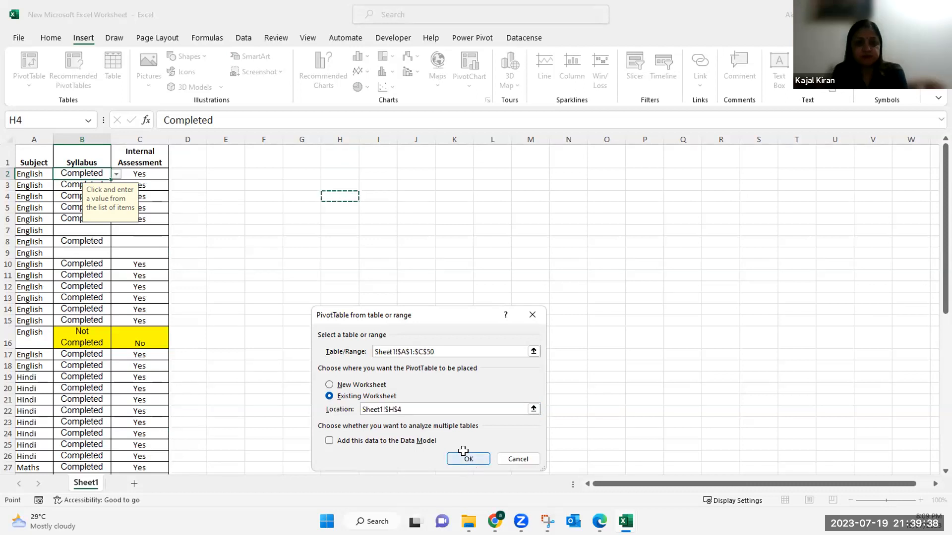
- Lay out the PivotTable with Subject as rows, Syllabus as columns and Count of Syllabus as values
{"action": "left_click_drag", "start_coordinate": [788, 217], "coordinate": [786, 430]}
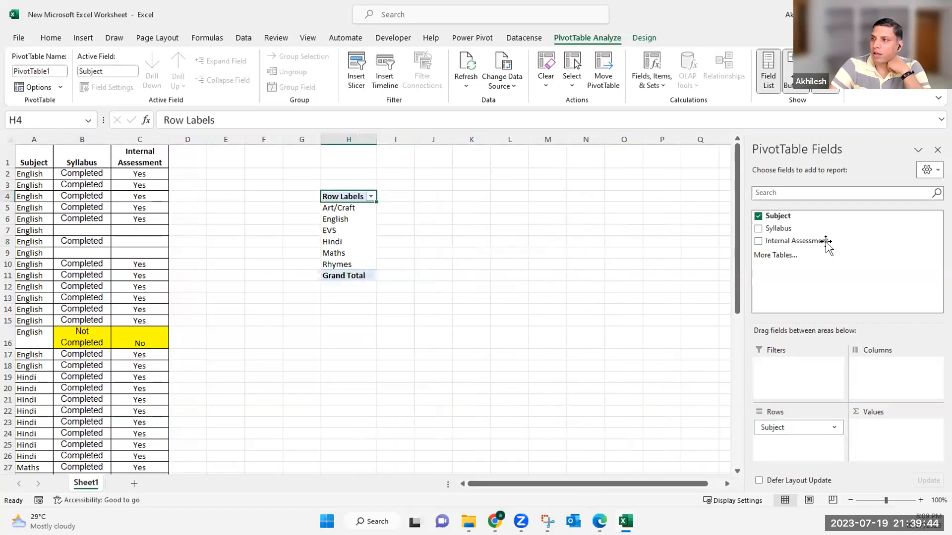
{"action": "left_click_drag", "start_coordinate": [774, 229], "coordinate": [886, 412]}
{"action": "left_click_drag", "start_coordinate": [886, 412], "coordinate": [889, 384]}
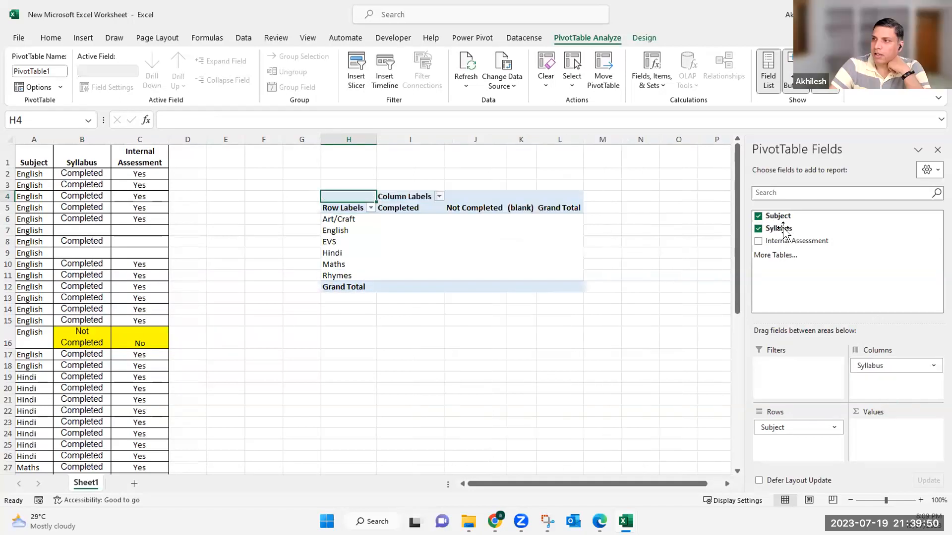
{"action": "left_click_drag", "start_coordinate": [782, 229], "coordinate": [879, 436]}
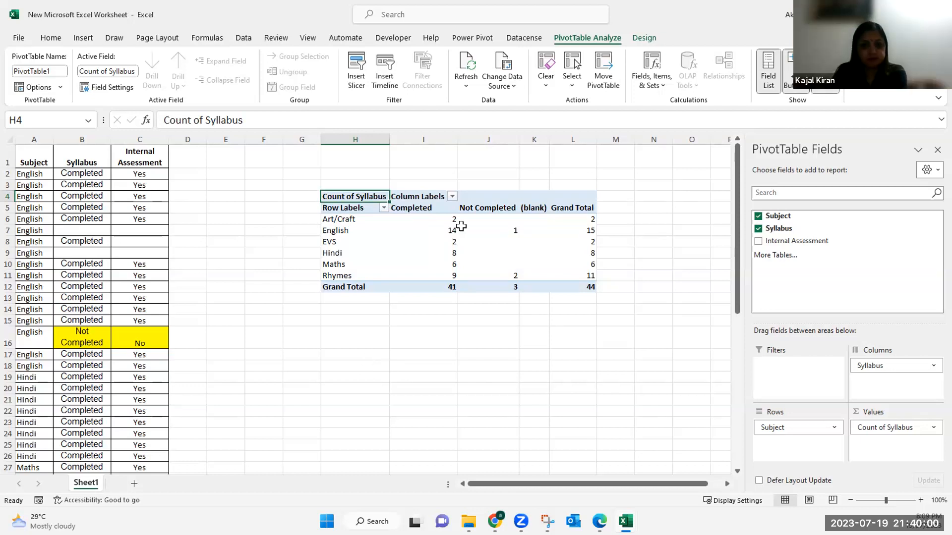
{"action": "left_click", "coordinate": [454, 275]}
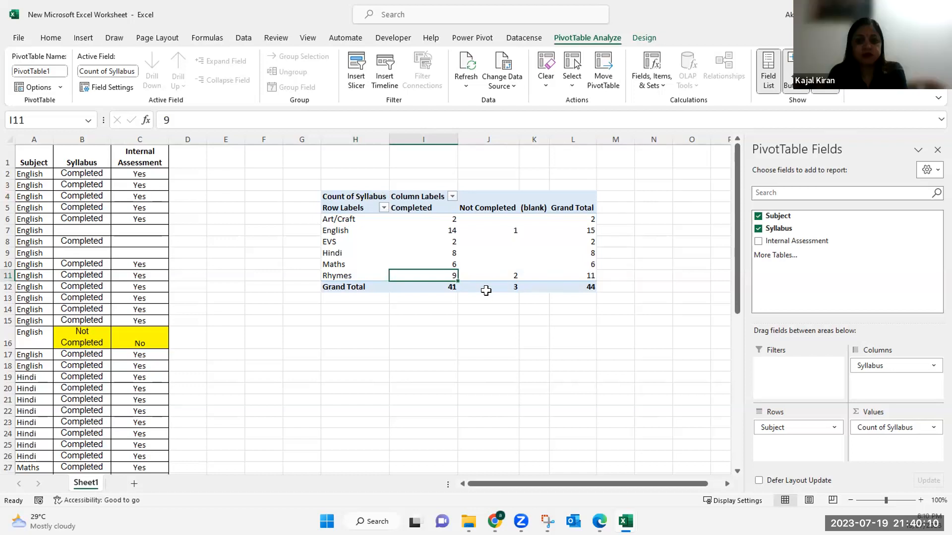
- Show the Count of Syllabus values as % of Row Total and check the English and Rhymes percentages
{"action": "right_click", "coordinate": [446, 233]}
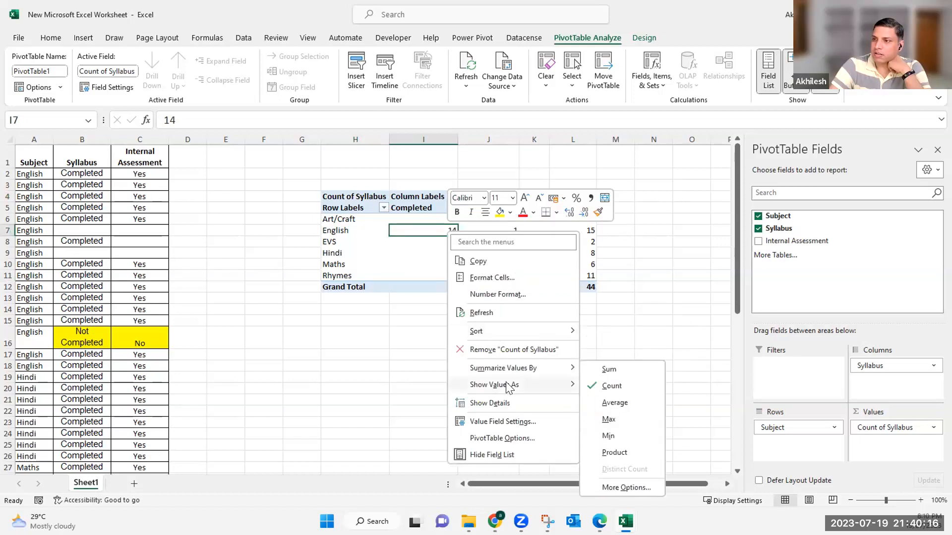
{"action": "mouse_move", "coordinate": [517, 388]}
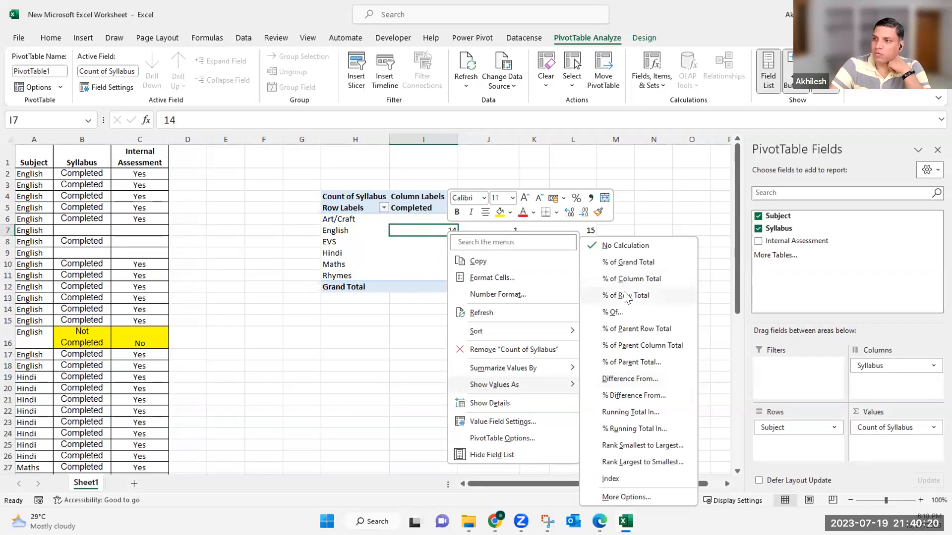
{"action": "left_click", "coordinate": [588, 219]}
{"action": "left_click_drag", "start_coordinate": [587, 220], "coordinate": [589, 277]}
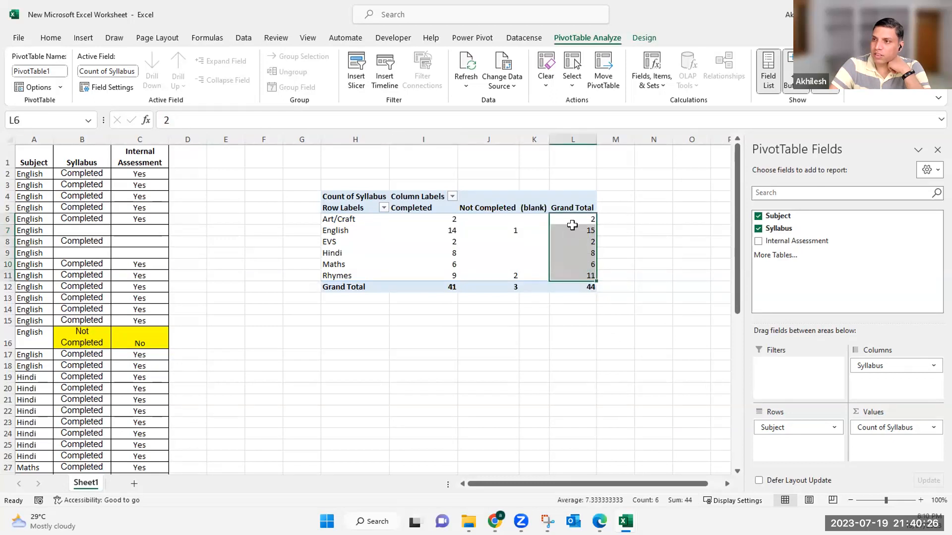
{"action": "right_click", "coordinate": [500, 235]}
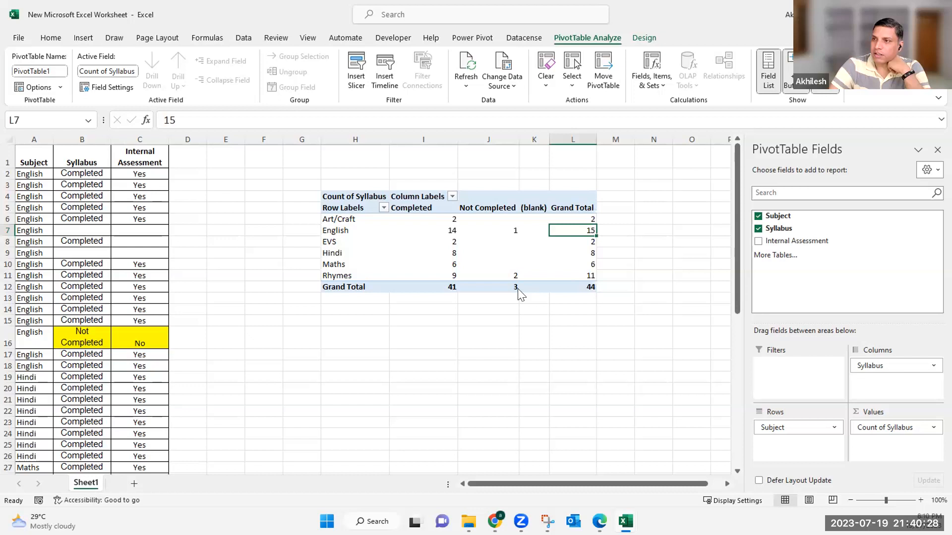
{"action": "mouse_move", "coordinate": [568, 389]}
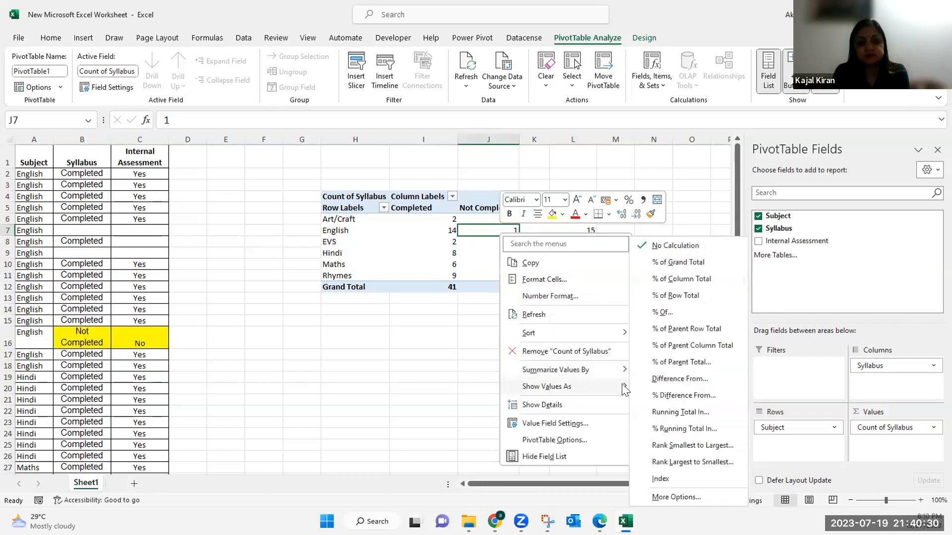
{"action": "left_click", "coordinate": [676, 298]}
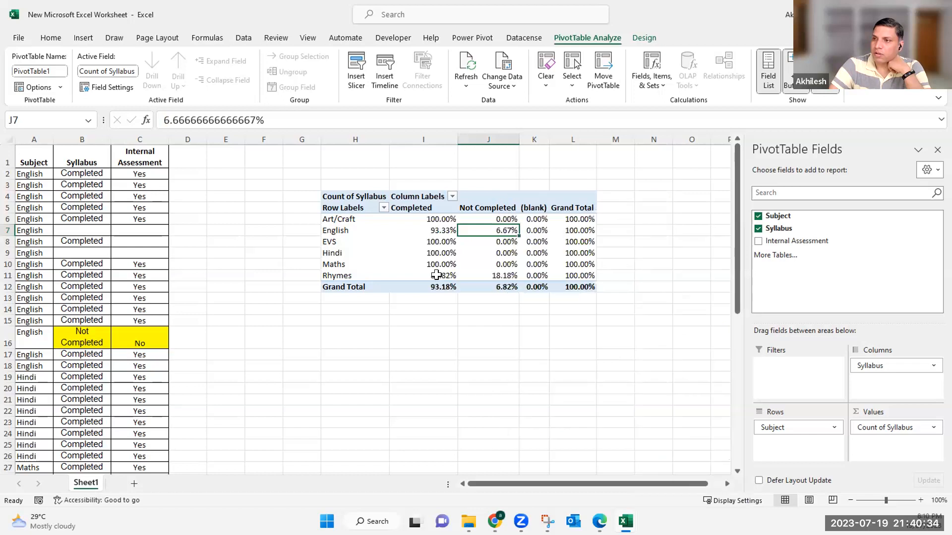
{"action": "left_click", "coordinate": [447, 277]}
{"action": "left_click", "coordinate": [505, 274]}
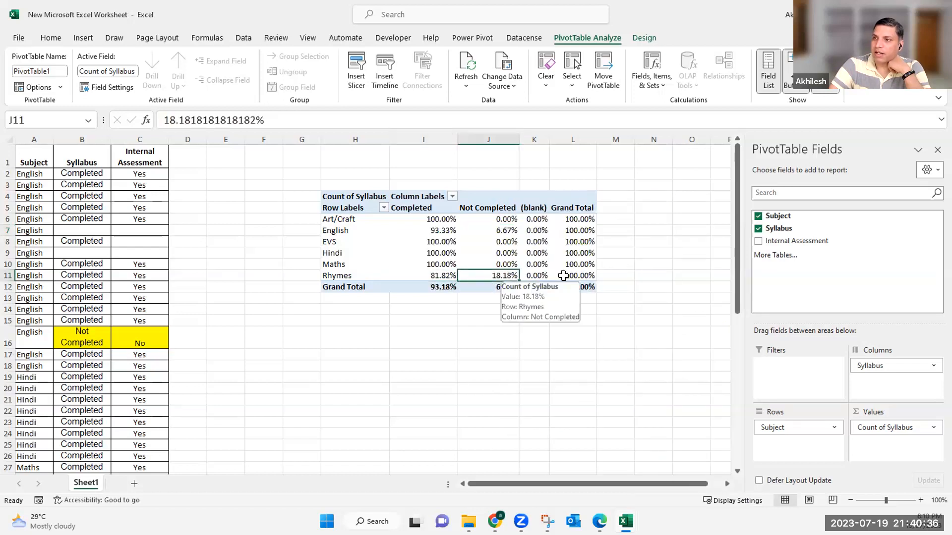
{"action": "left_click", "coordinate": [573, 276]}
{"action": "left_click", "coordinate": [501, 227]}
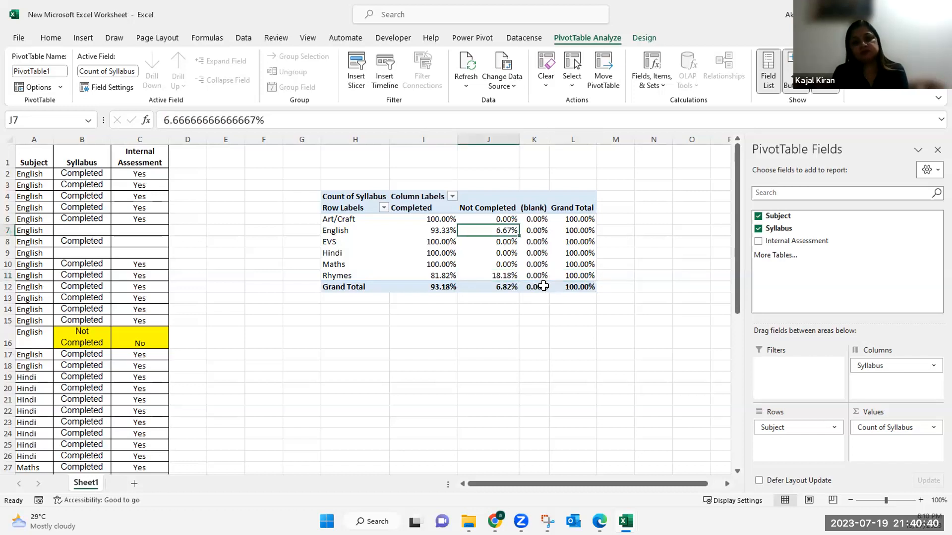
{"action": "mouse_move", "coordinate": [544, 286]}
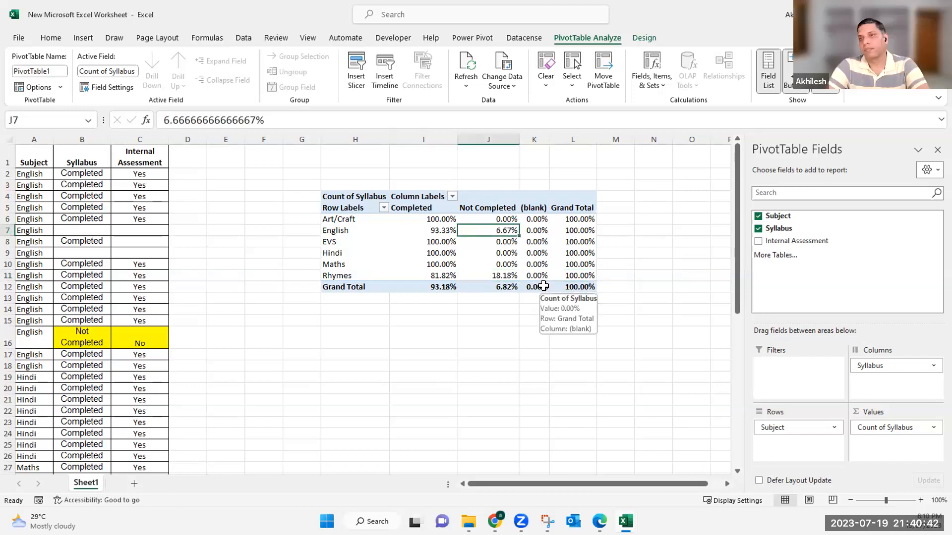
- Copy the whole PivotTable to H16 and replace Syllabus with Internal Assessment as the copy's column field
{"action": "left_click_drag", "start_coordinate": [352, 192], "coordinate": [571, 287]}
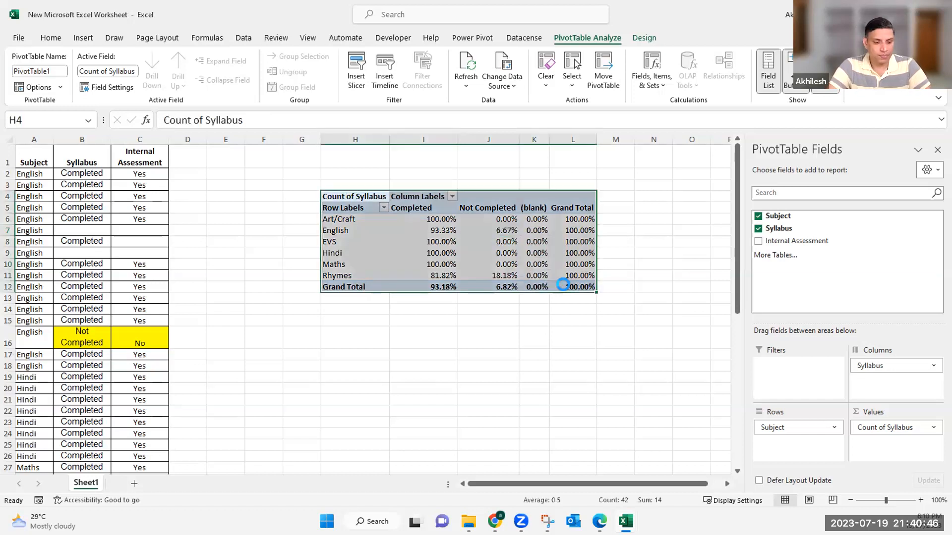
{"action": "key", "text": "ctrl+c"}
{"action": "left_click", "coordinate": [348, 339]}
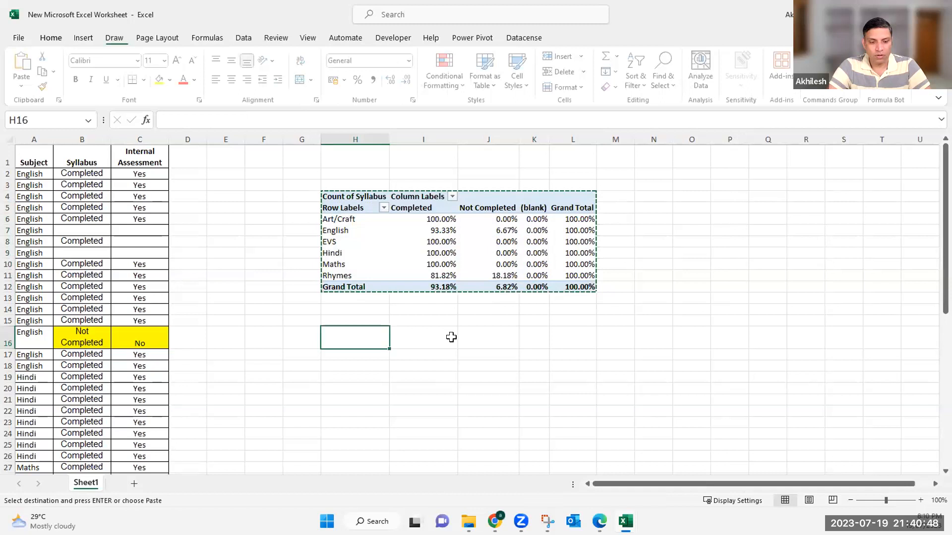
{"action": "key", "text": "ctrl+v"}
{"action": "left_click", "coordinate": [515, 400]}
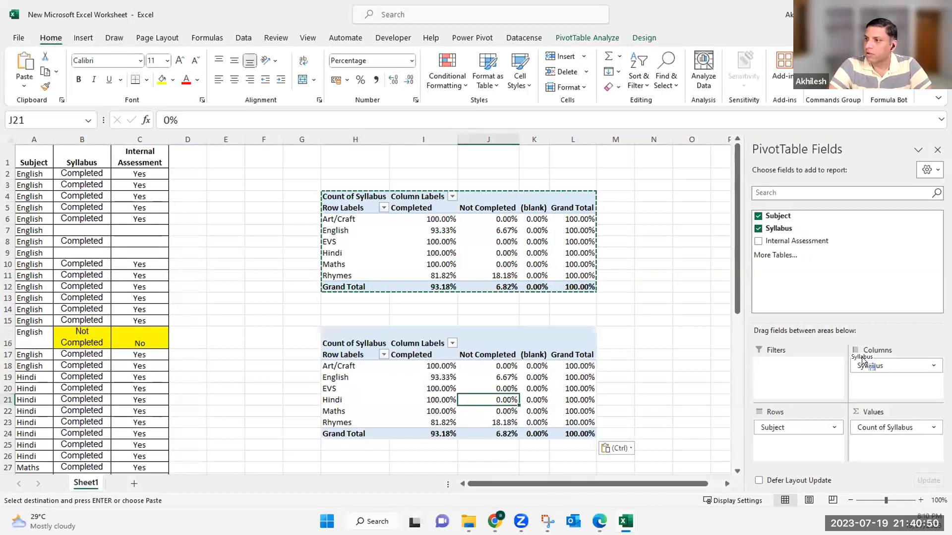
{"action": "left_click_drag", "start_coordinate": [782, 242], "coordinate": [889, 370]}
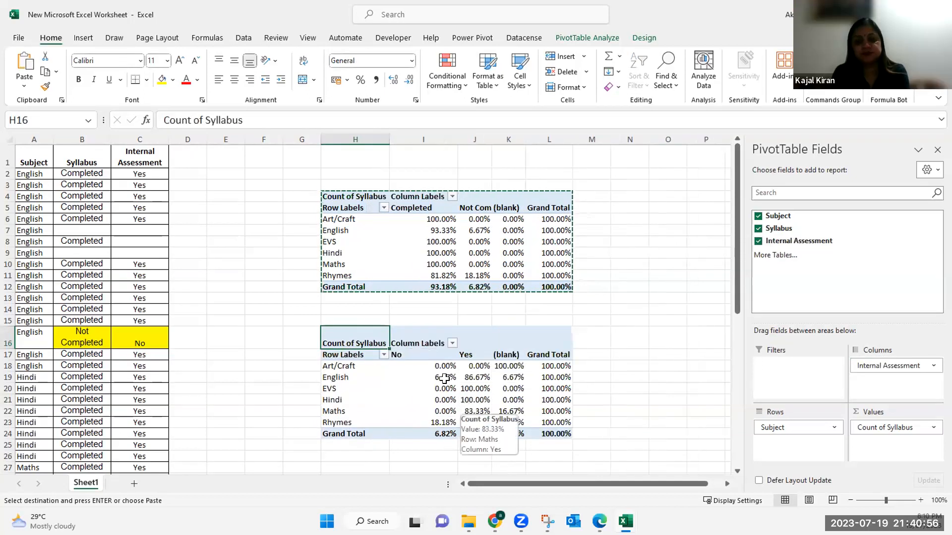
- Examine the English row and the (blank) column of the Internal Assessment PivotTable against the empty source cells C7:C9
{"action": "left_click_drag", "start_coordinate": [450, 381], "coordinate": [511, 378]}
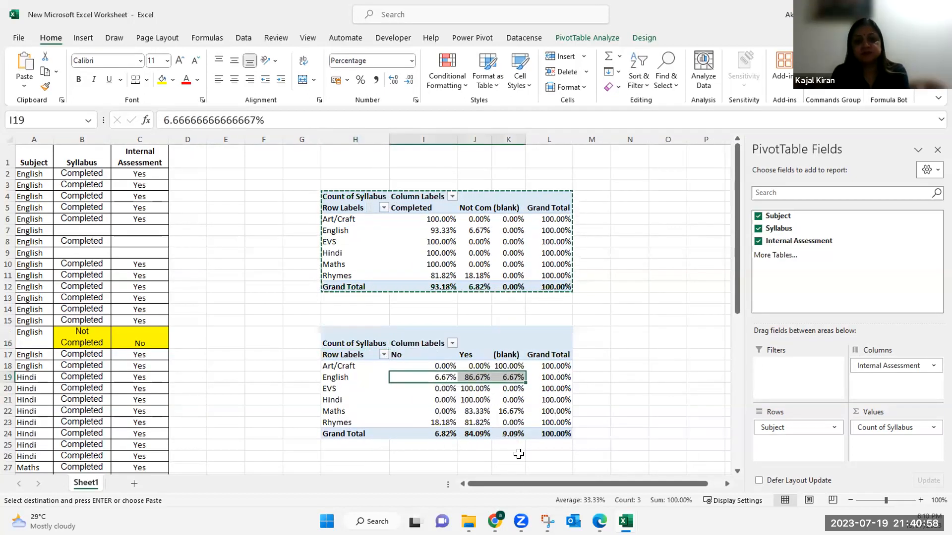
{"action": "left_click", "coordinate": [546, 379]}
{"action": "left_click_drag", "start_coordinate": [508, 366], "coordinate": [510, 412]}
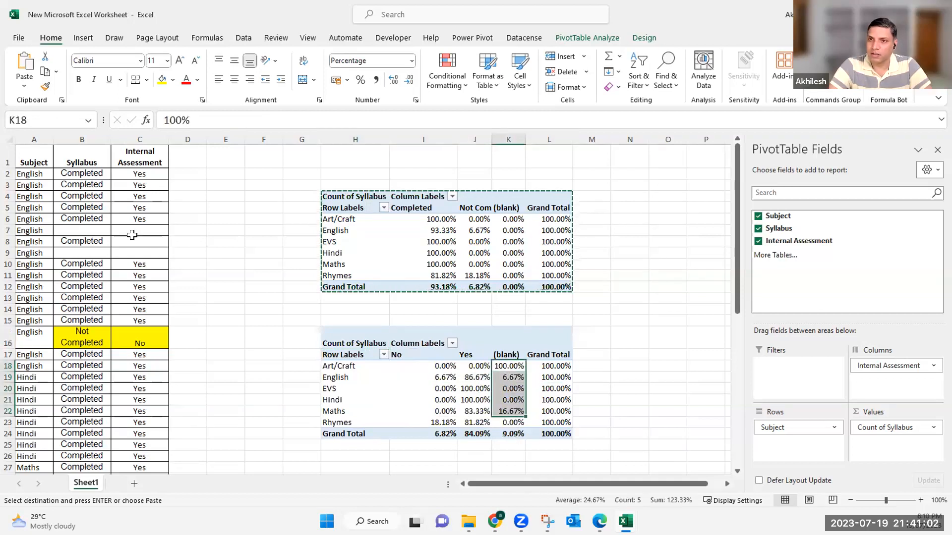
{"action": "left_click_drag", "start_coordinate": [135, 231], "coordinate": [135, 253]}
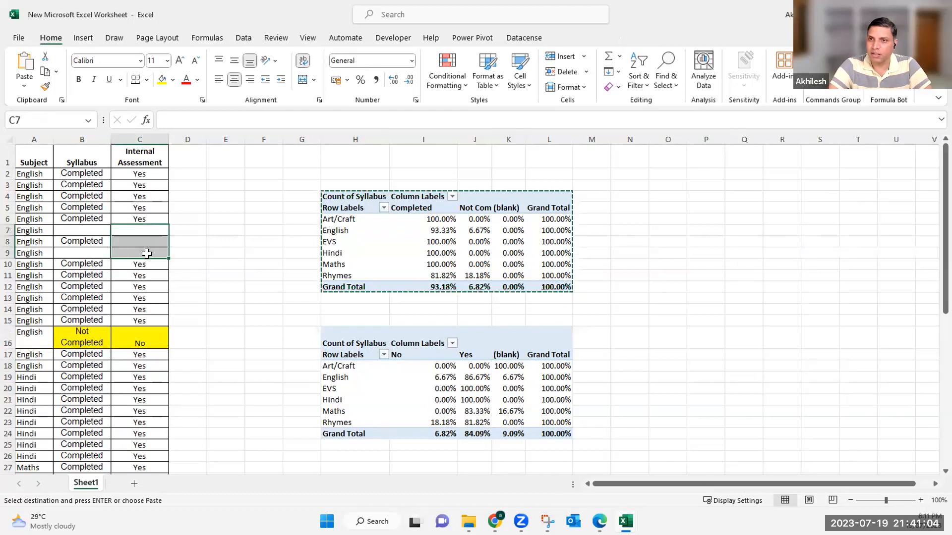
{"action": "left_click_drag", "start_coordinate": [509, 366], "coordinate": [510, 417]}
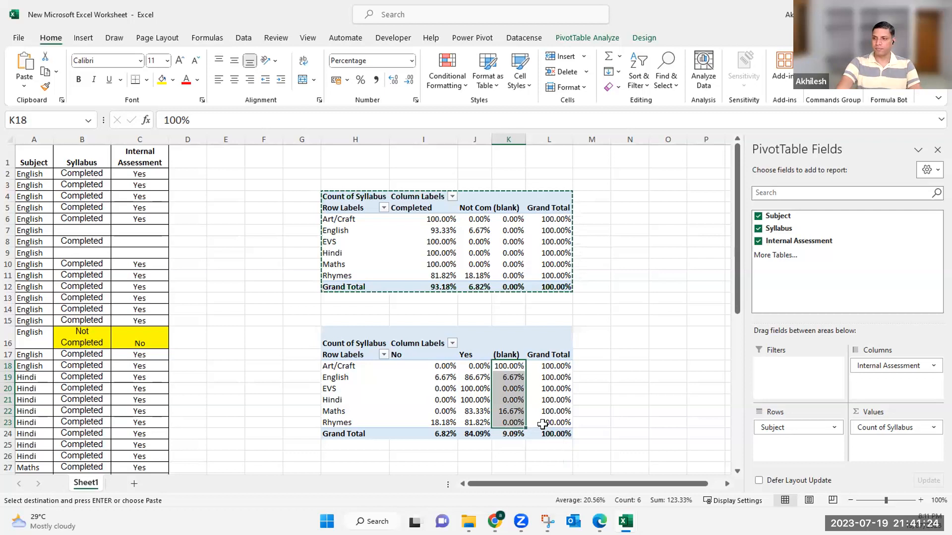
{"action": "left_click", "coordinate": [625, 521]}
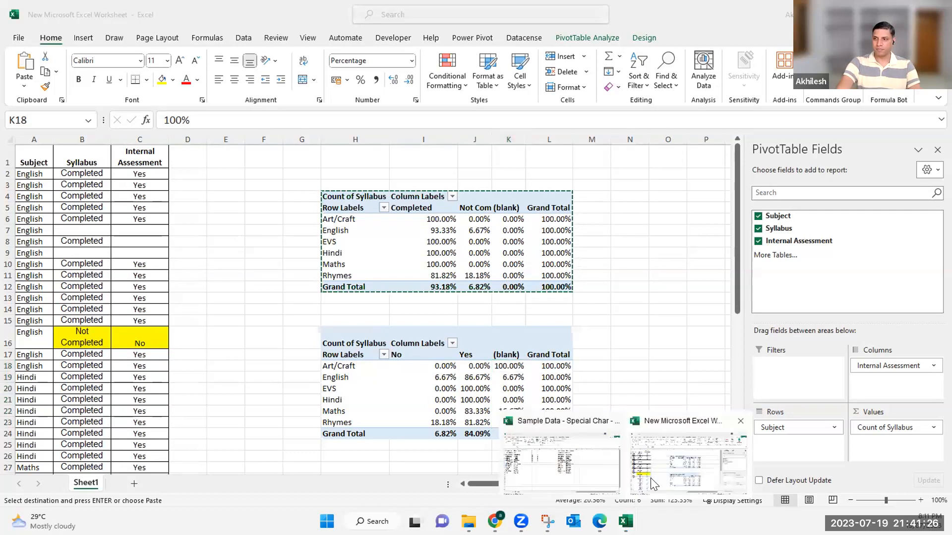
{"action": "left_click", "coordinate": [593, 378]}
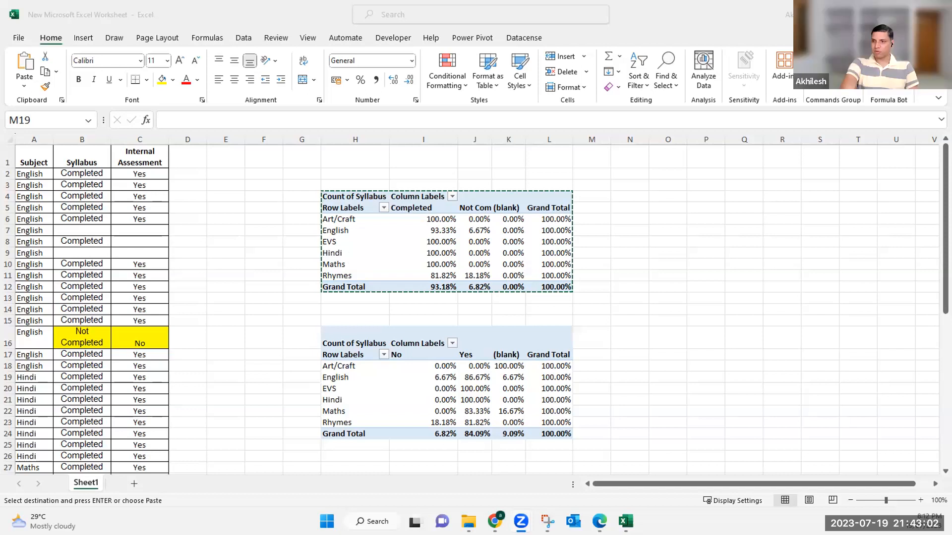
- Close one Downloads folder window and open a new File Explorer window from the desktop
{"action": "mouse_move", "coordinate": [469, 520]}
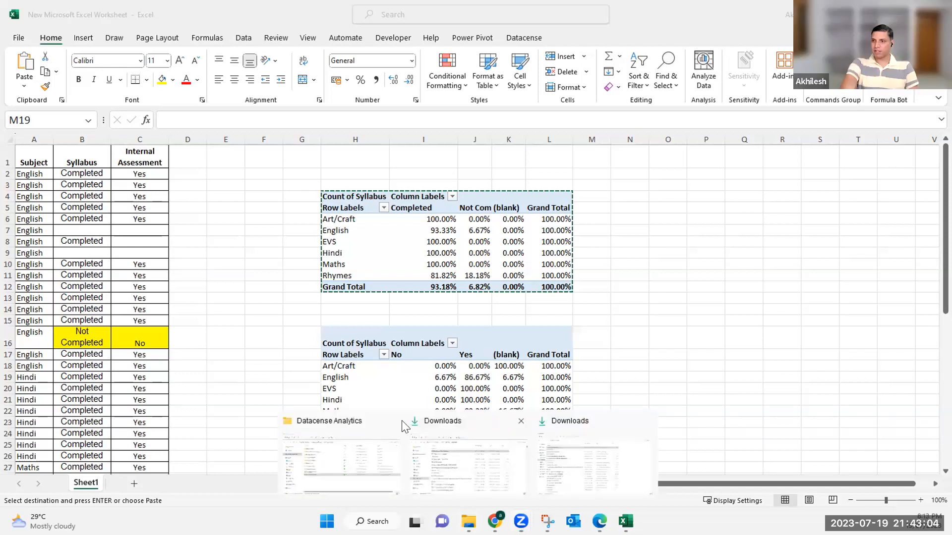
{"action": "left_click", "coordinate": [519, 421]}
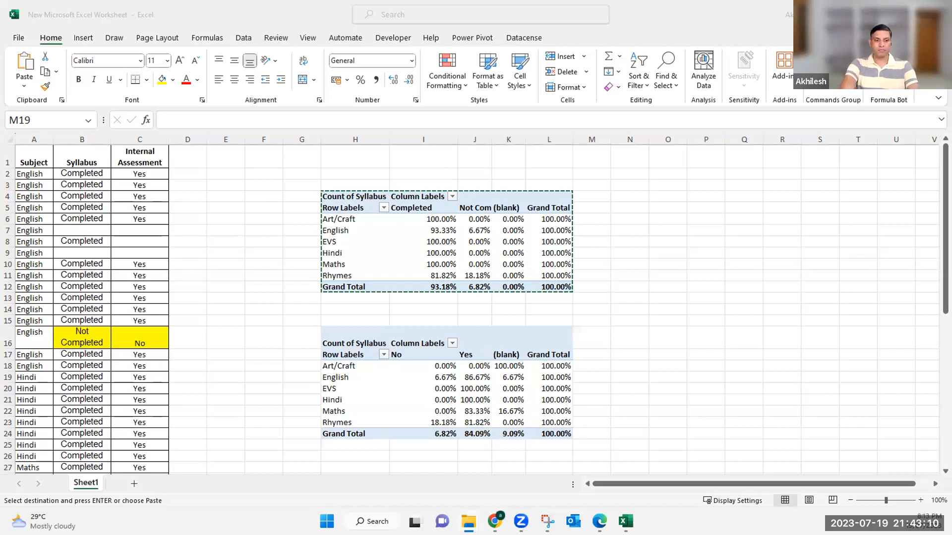
{"action": "key", "text": "super+d"}
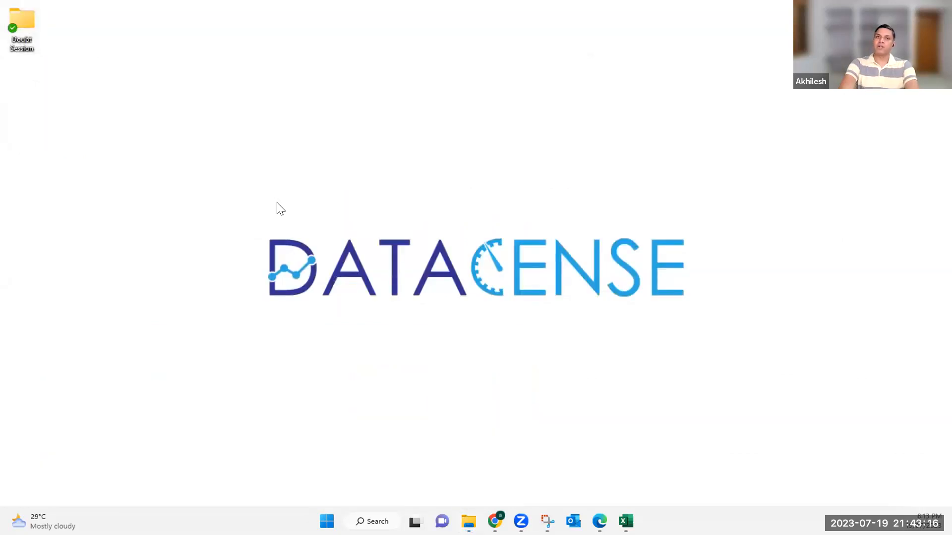
{"action": "key", "text": "super+e"}
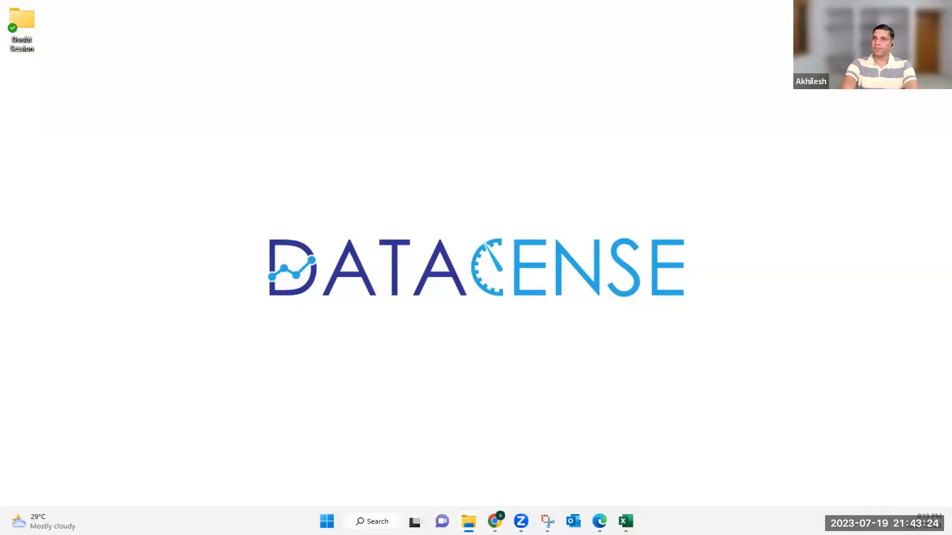
- Open the 51_Xlookup workbook from Doubt Session > 33 LookUp Functions > 11_Using_Tables
{"action": "left_click_drag", "start_coordinate": [0, 29], "coordinate": [420, 30]}
{"action": "left_click", "coordinate": [484, 28]}
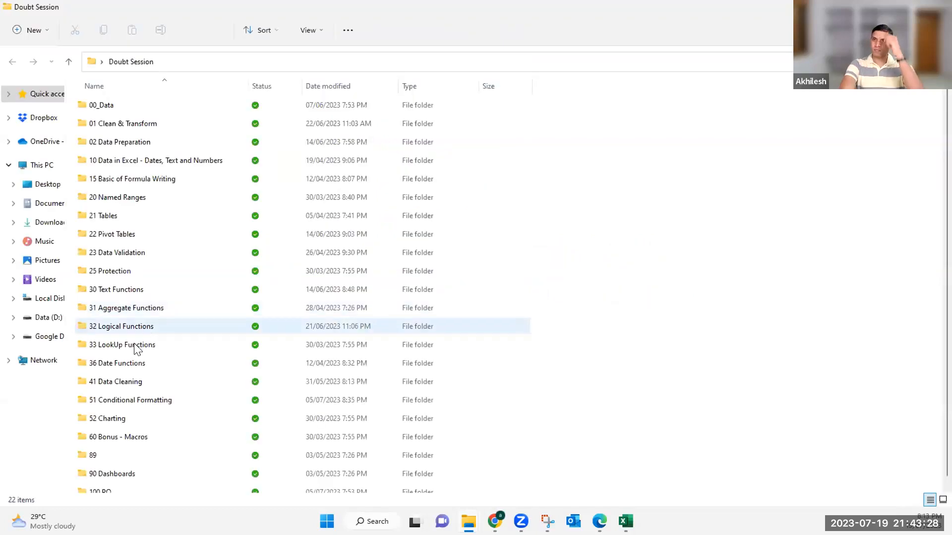
{"action": "left_click", "coordinate": [121, 342]}
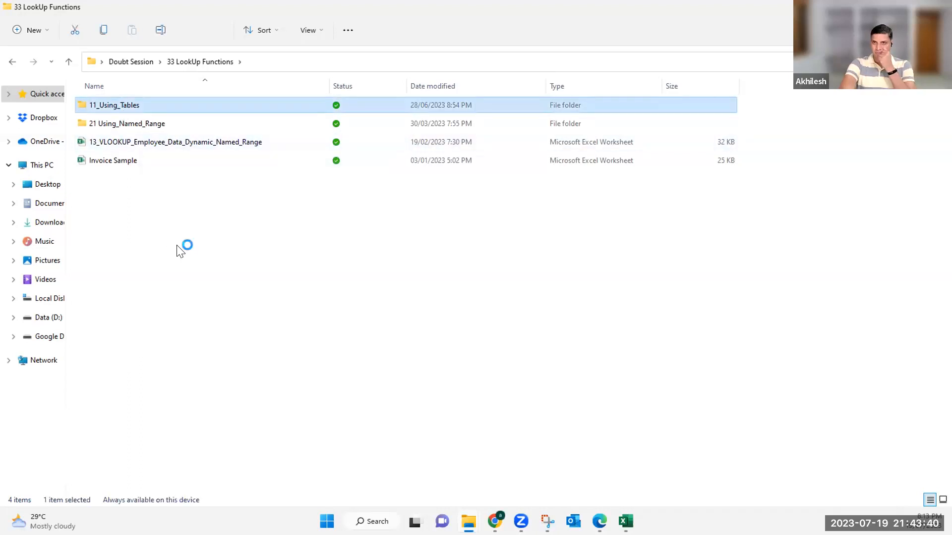
{"action": "key", "text": "Return"}
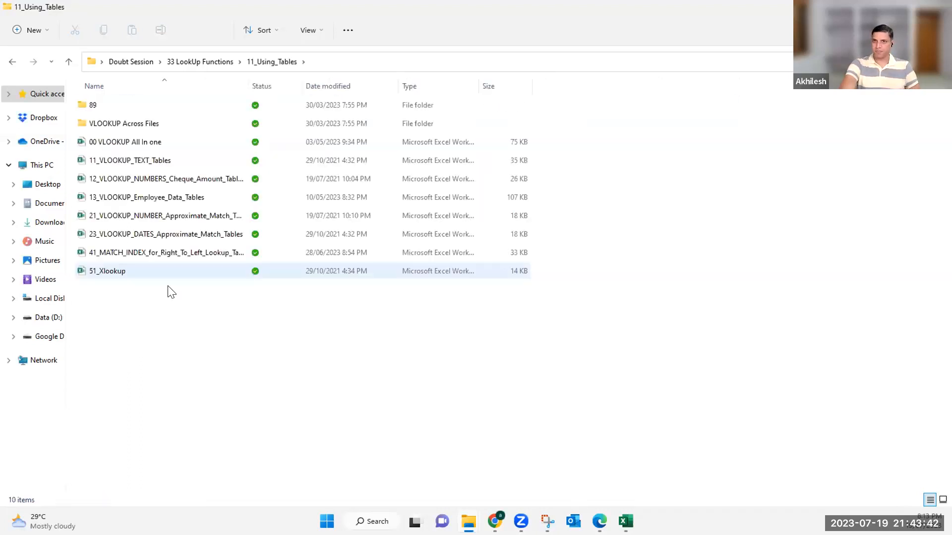
{"action": "left_click", "coordinate": [124, 274]}
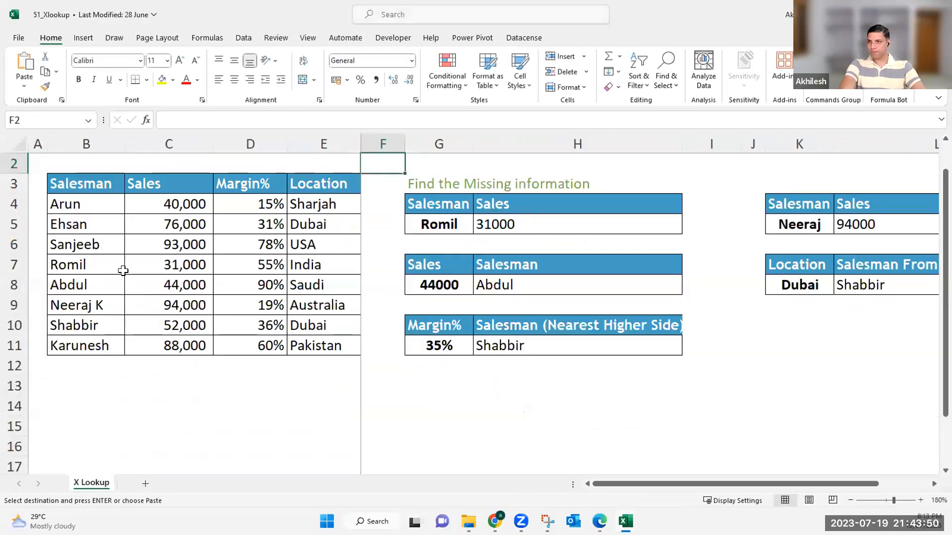
- Clear the existing Sales result in H5 and review the source table B3:E11 and the lookup value in G5
{"action": "left_click", "coordinate": [520, 218]}
{"action": "key", "text": "Delete"}
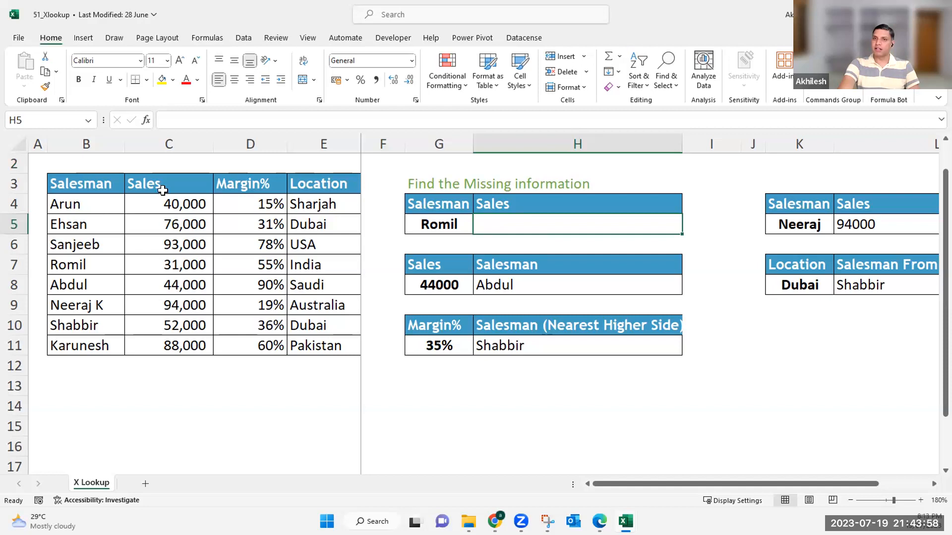
{"action": "left_click_drag", "start_coordinate": [85, 184], "coordinate": [313, 341]}
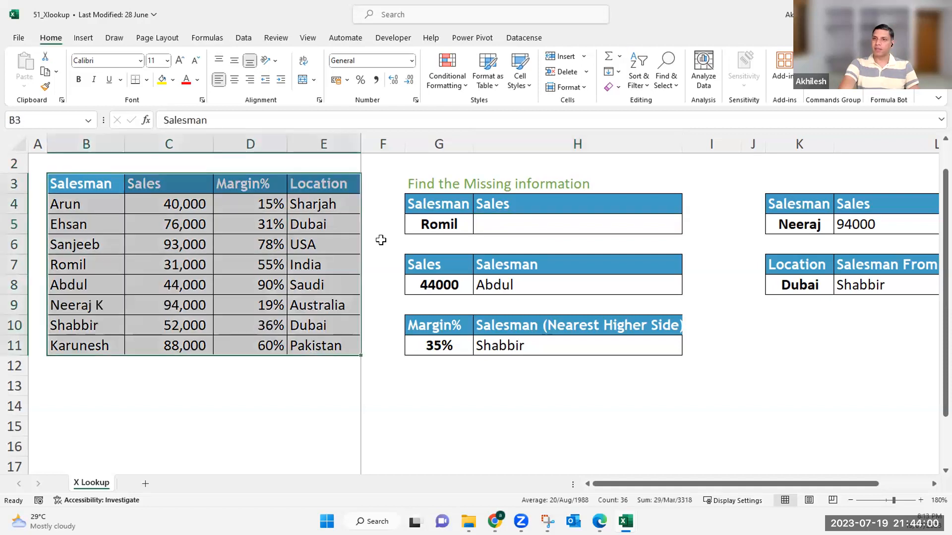
{"action": "left_click", "coordinate": [489, 220]}
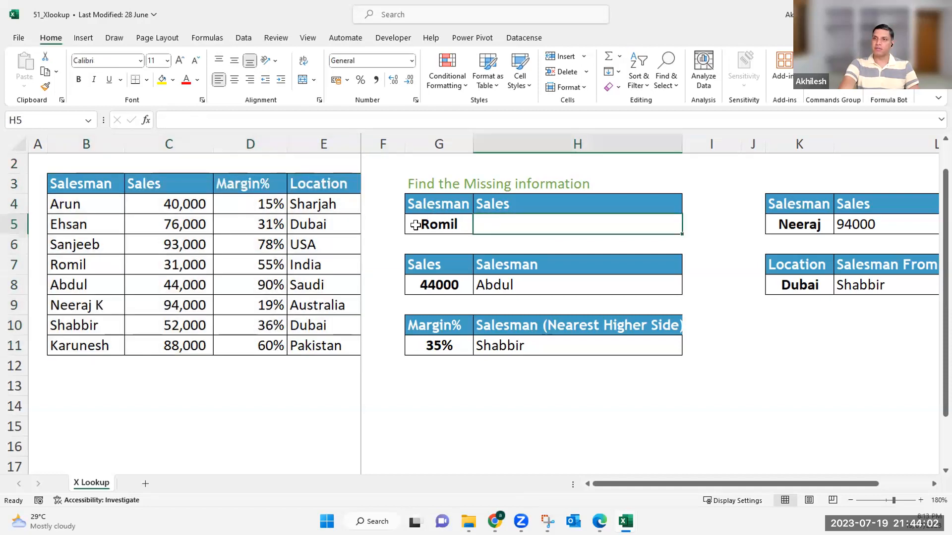
{"action": "left_click", "coordinate": [425, 225]}
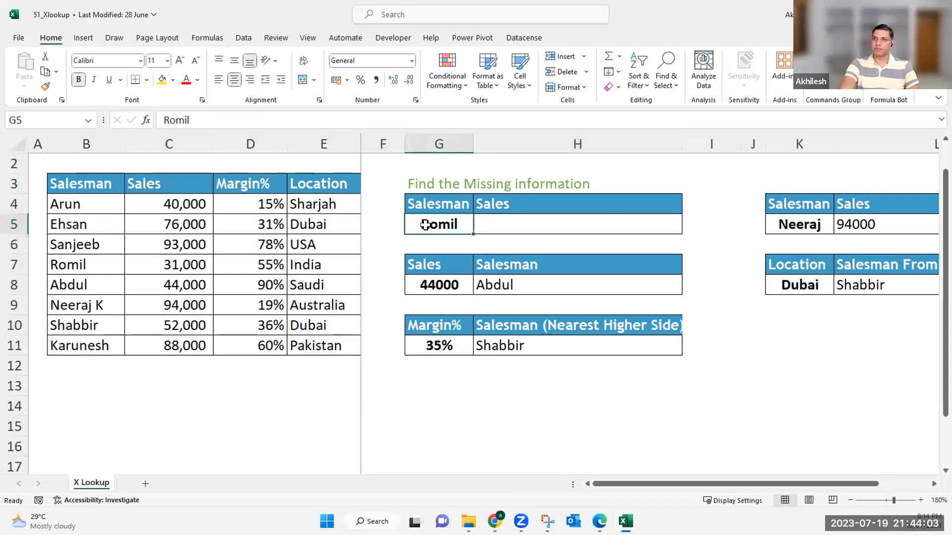
- Start a VLOOKUP formula in H5 with G5 as lookup value, B3:E11 as table array and 2 as column index
{"action": "left_click", "coordinate": [495, 219]}
{"action": "type", "text": "="}
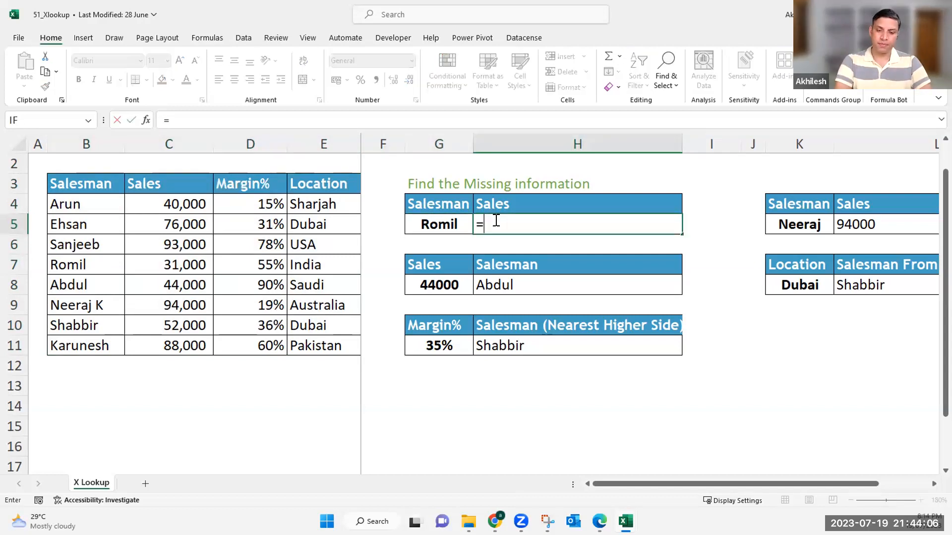
{"action": "type", "text": "VLOOKUP("}
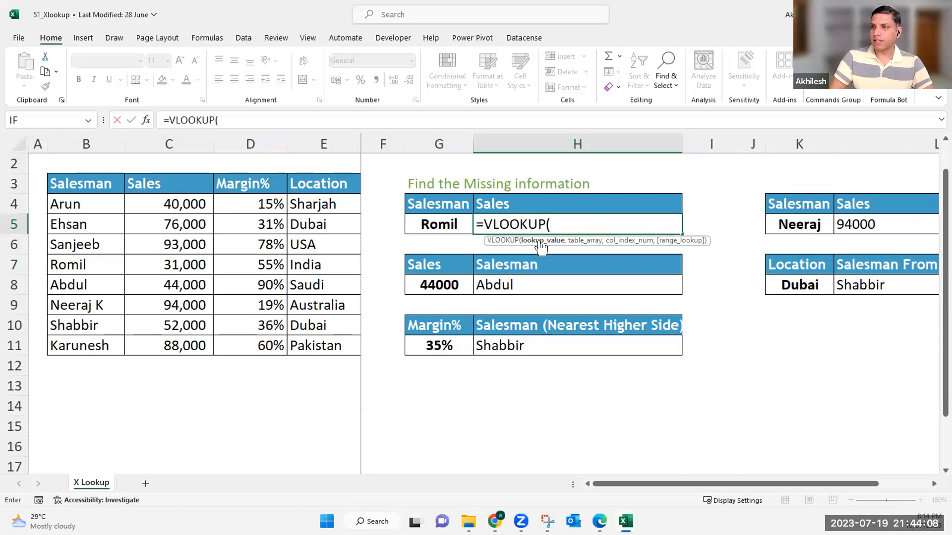
{"action": "left_click", "coordinate": [451, 222]}
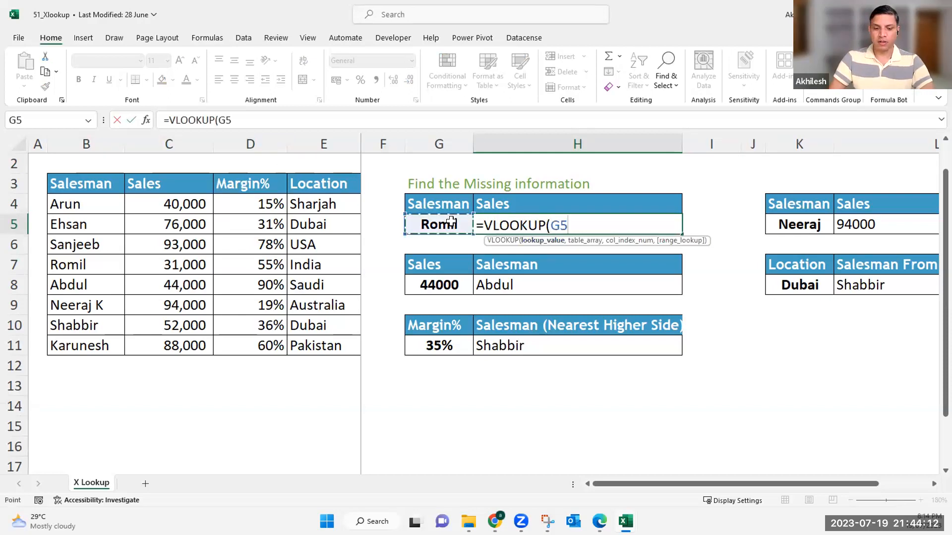
{"action": "type", "text": ","}
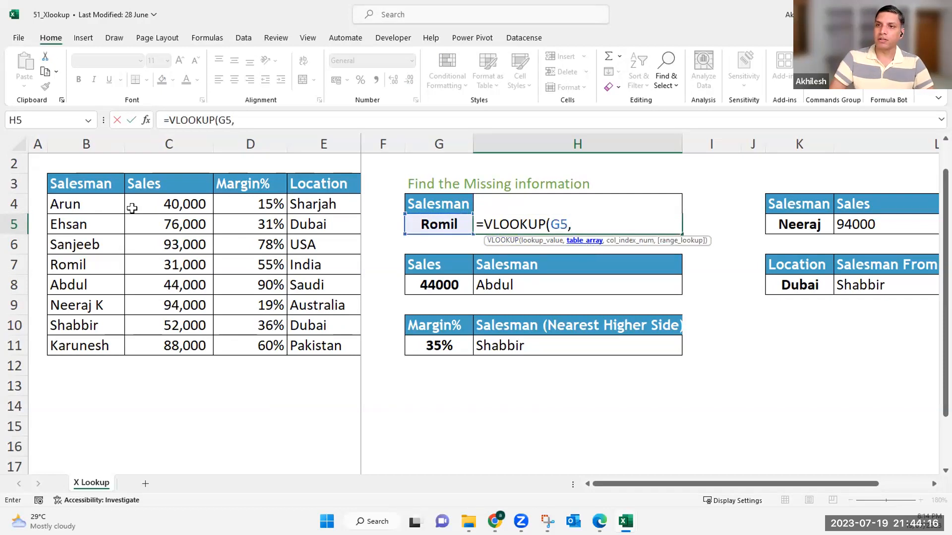
{"action": "left_click_drag", "start_coordinate": [64, 184], "coordinate": [317, 342]}
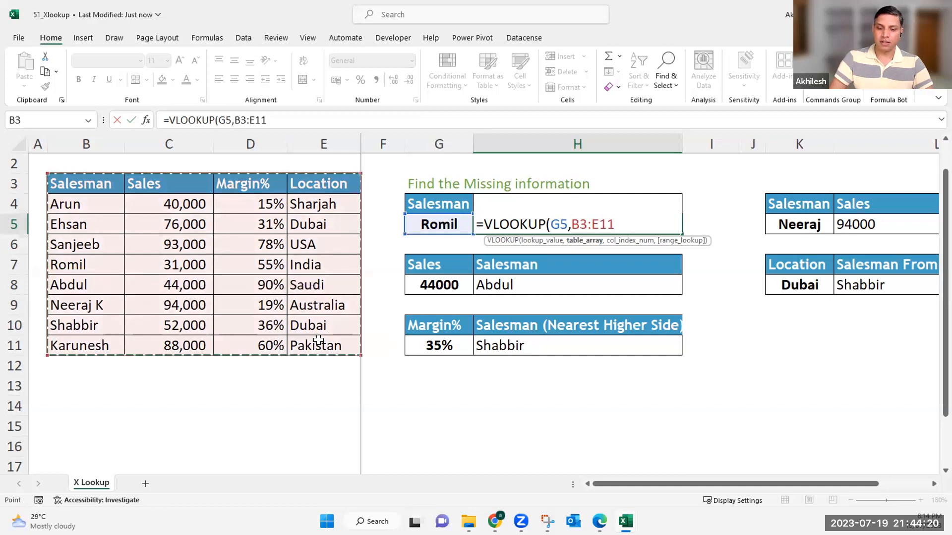
{"action": "type", "text": ","}
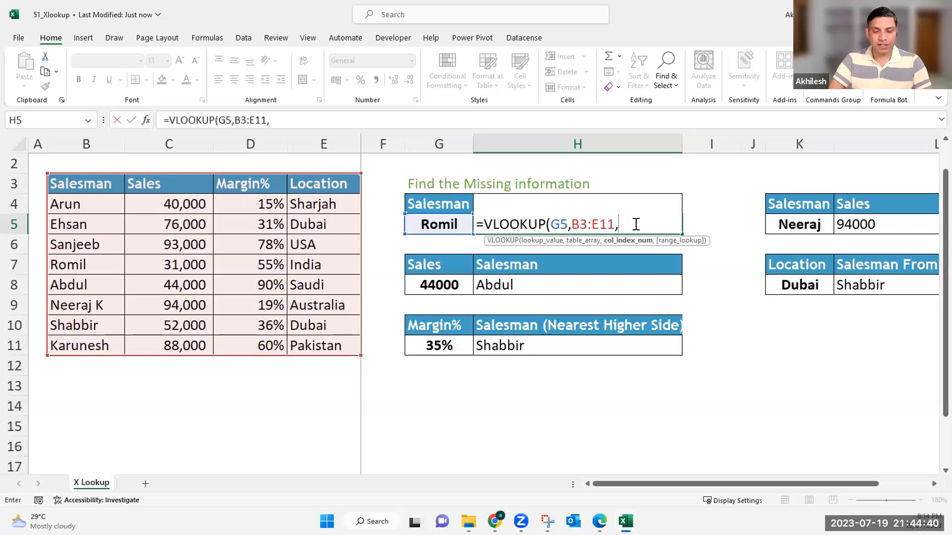
{"action": "type", "text": "2"}
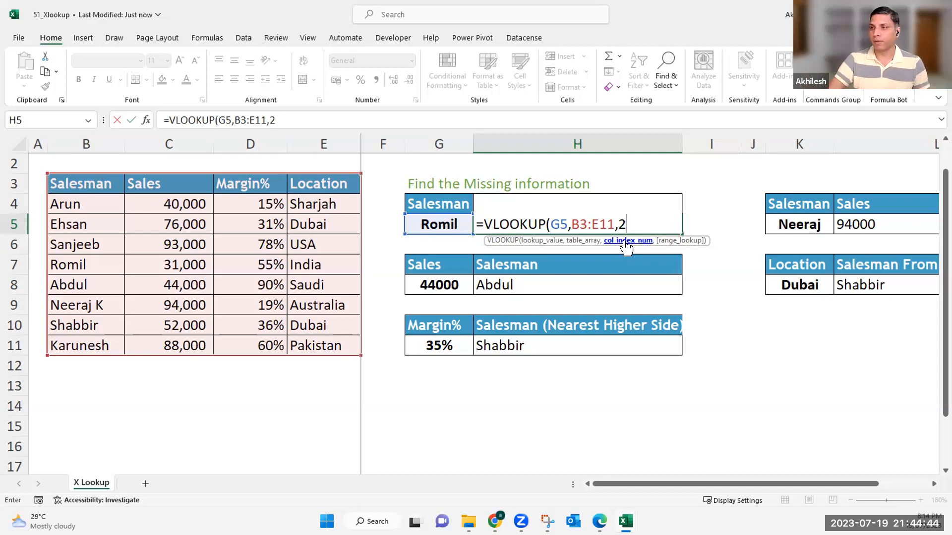
{"action": "type", "text": ","}
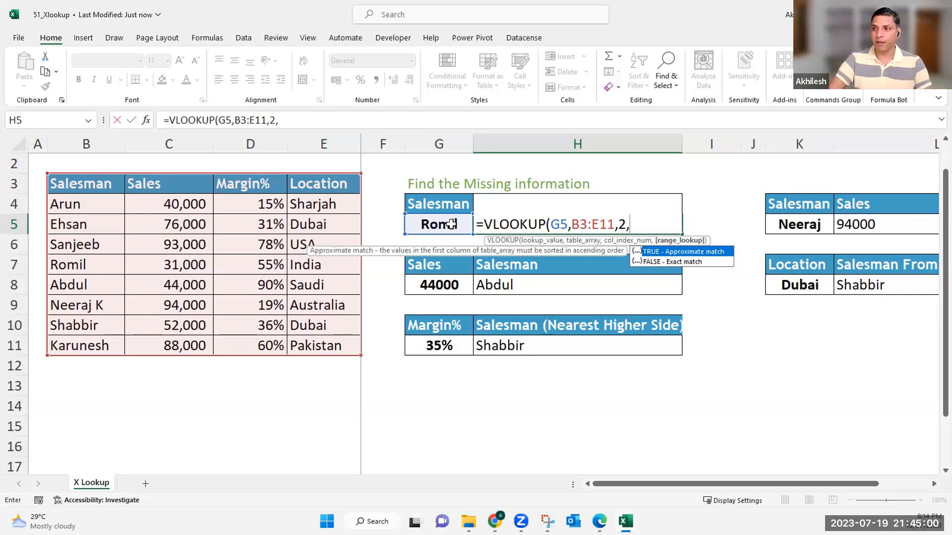
- Complete the VLOOKUP in H5 with 0 instead of FALSE for an exact match and check it against source row 7
{"action": "left_click", "coordinate": [674, 265]}
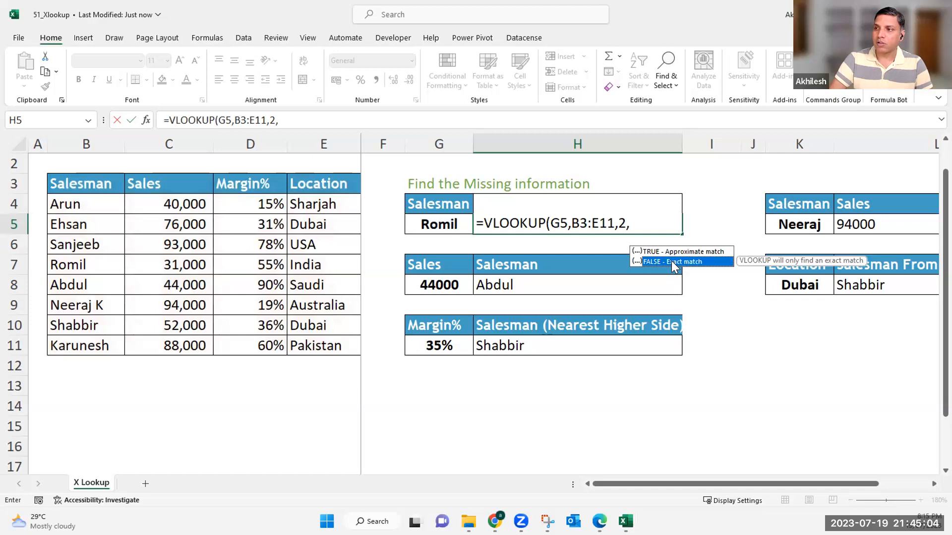
{"action": "double_click", "coordinate": [654, 261]}
{"action": "key", "text": "shift+Left"}
{"action": "key", "text": "shift+Left"}
{"action": "key", "text": "shift+Left"}
{"action": "key", "text": "shift+Left"}
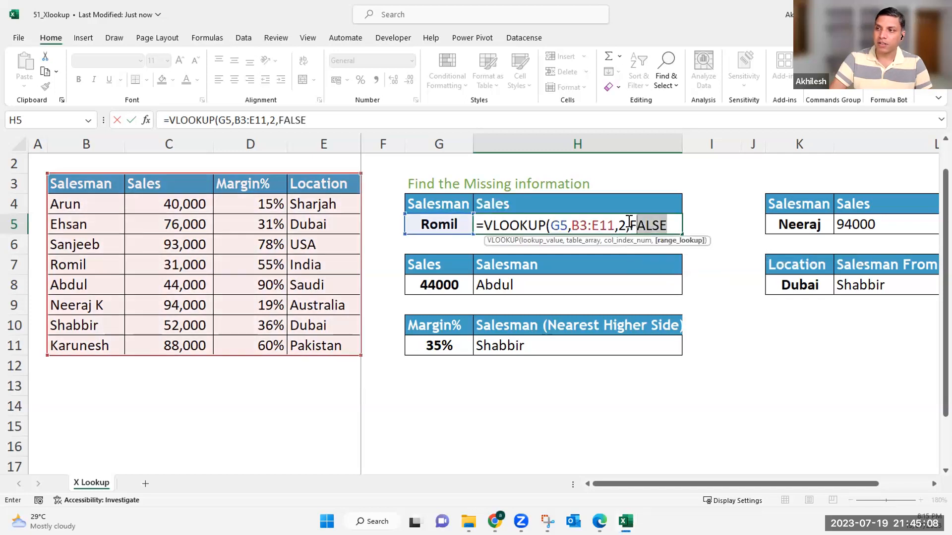
{"action": "key", "text": "shift+Left"}
{"action": "type", "text": "0"}
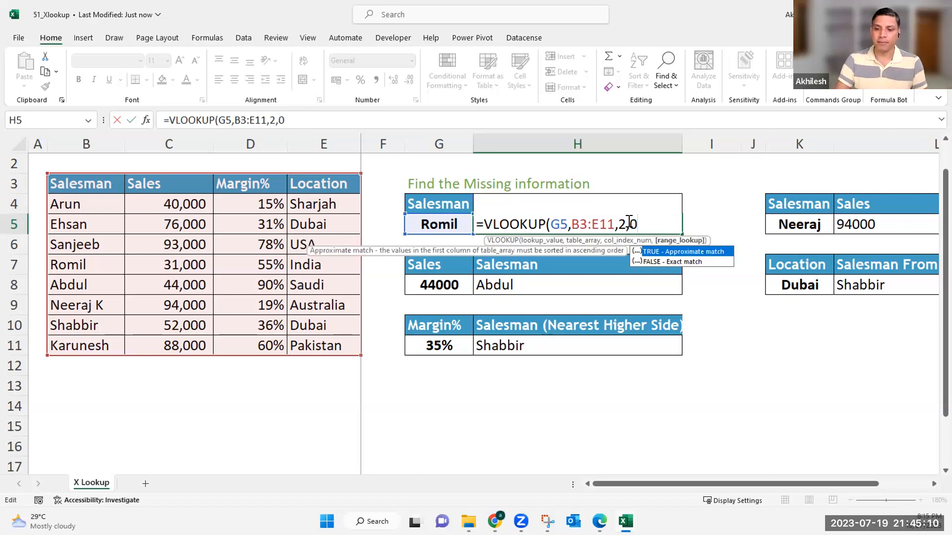
{"action": "key", "text": "Return"}
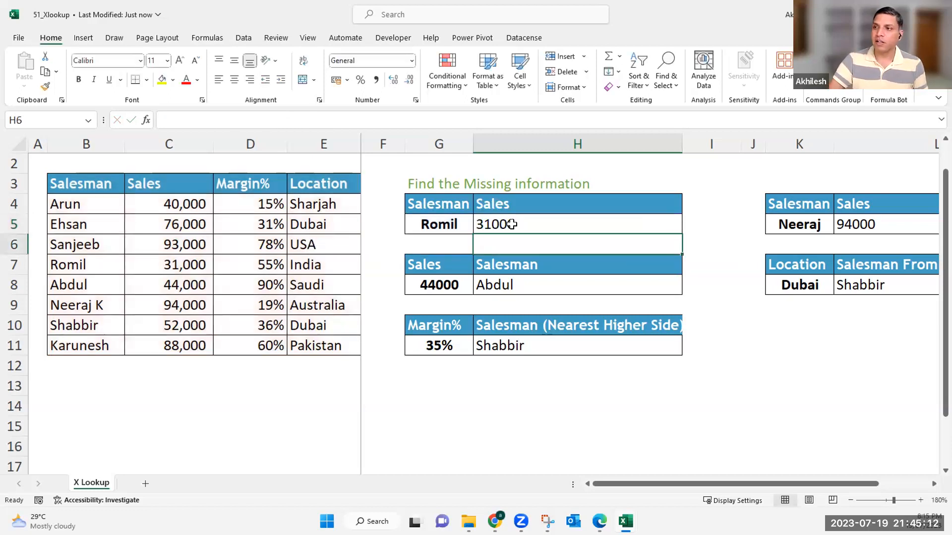
{"action": "left_click", "coordinate": [511, 224]}
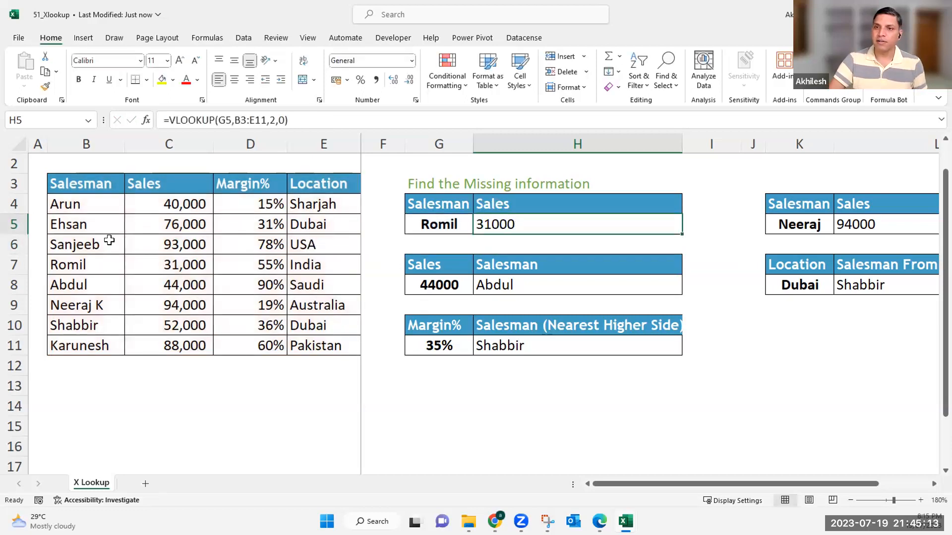
{"action": "left_click_drag", "start_coordinate": [84, 204], "coordinate": [84, 301]}
{"action": "left_click", "coordinate": [87, 267]}
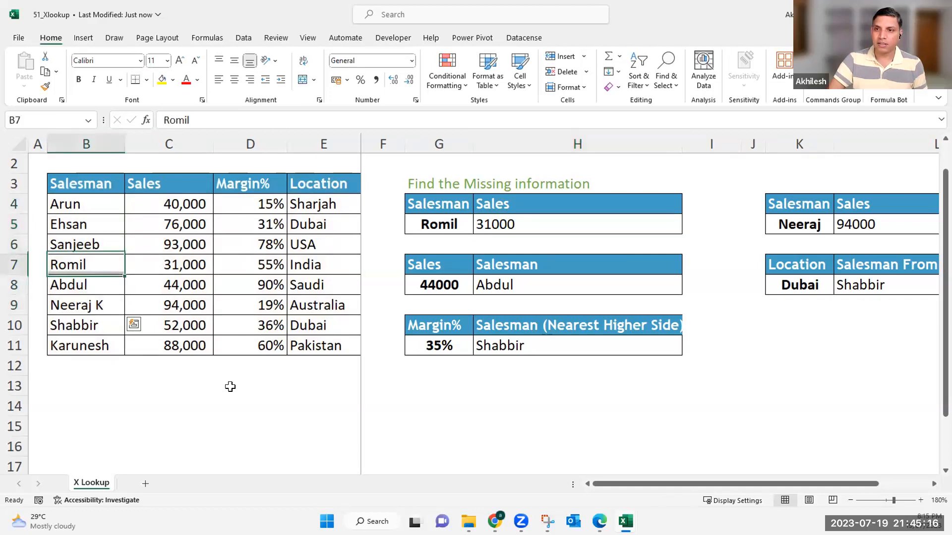
{"action": "key", "text": "Right"}
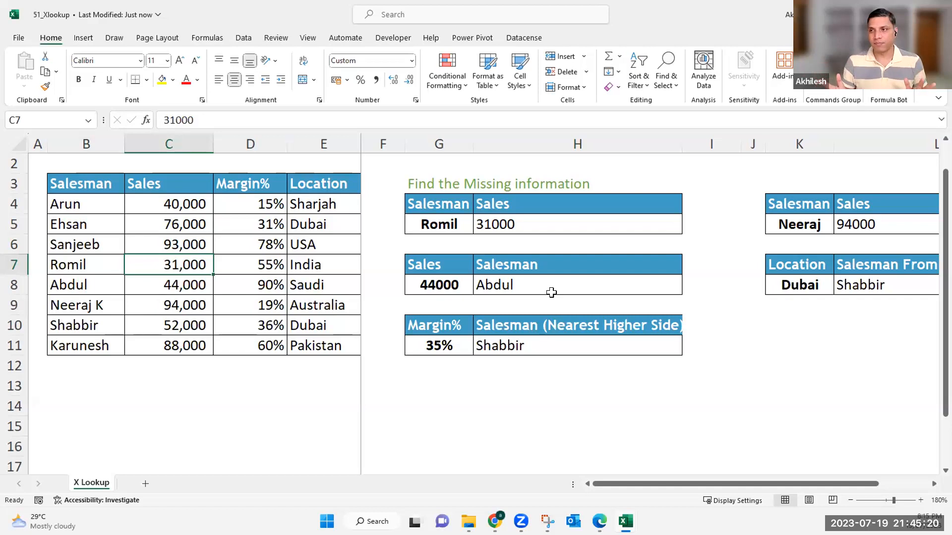
- Replace the lookup value in G8 with the salesman name from B8 and clear the old XLOOKUP formula in H8
{"action": "left_click", "coordinate": [446, 281]}
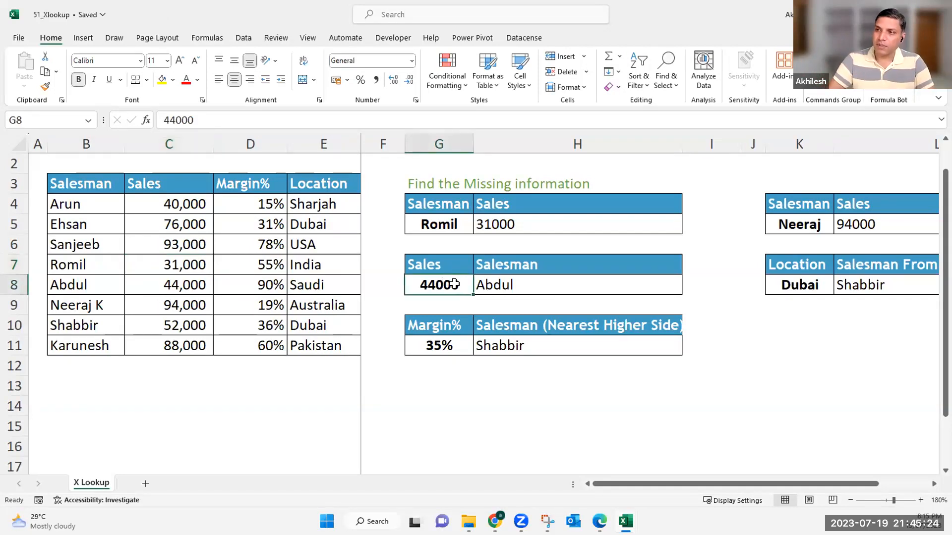
{"action": "type", "text": "Abdul"}
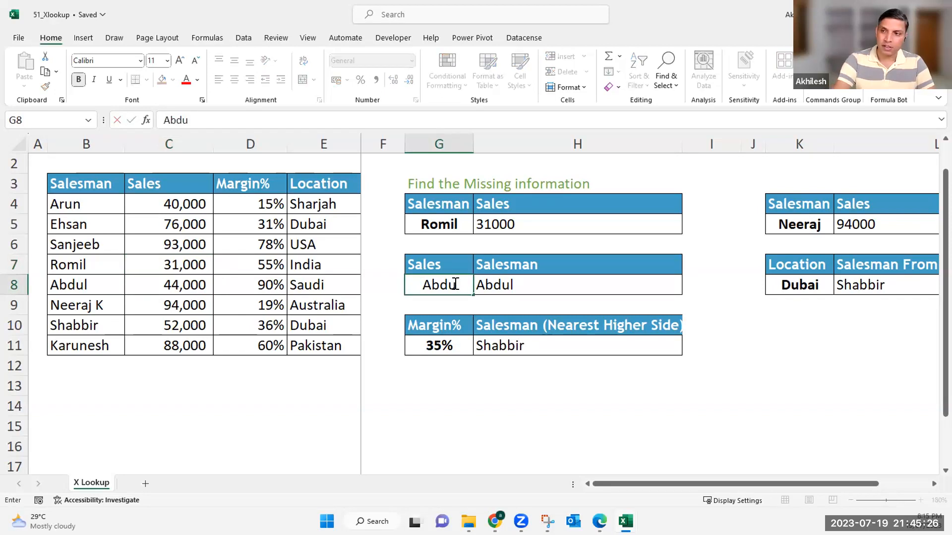
{"action": "key", "text": "Tab"}
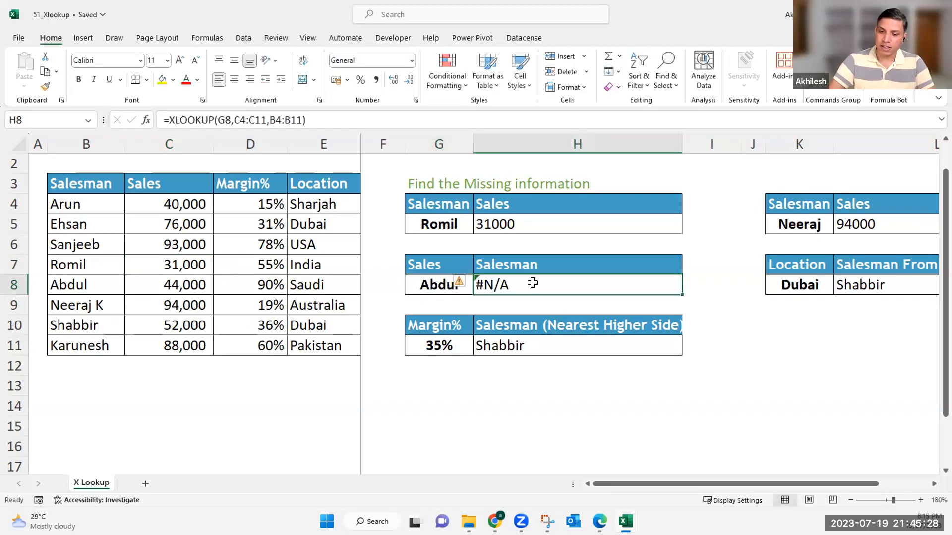
{"action": "key", "text": "Delete"}
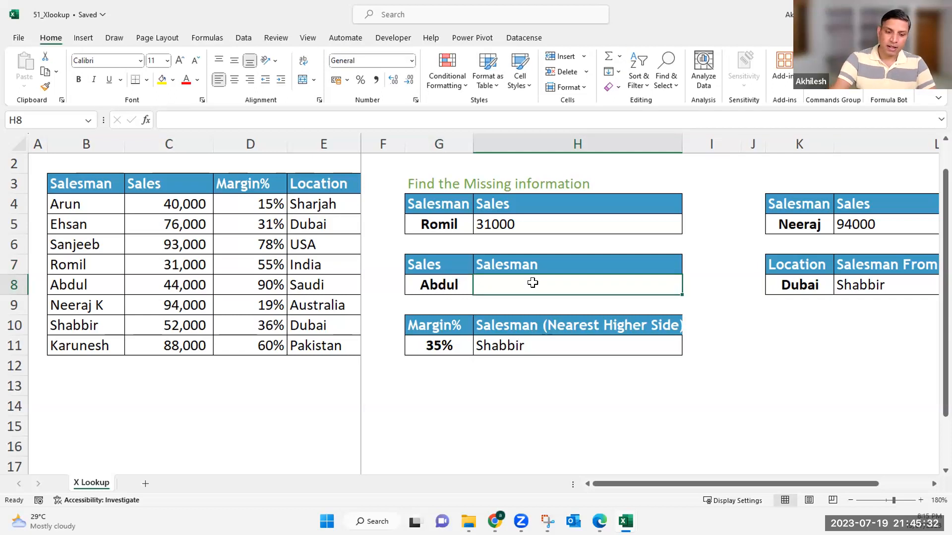
- Enter =XLOOKUP(G8,B4:B11,C4:C11) in H8 to return the salesman's sales
{"action": "type", "text": "=XLOOKUP("}
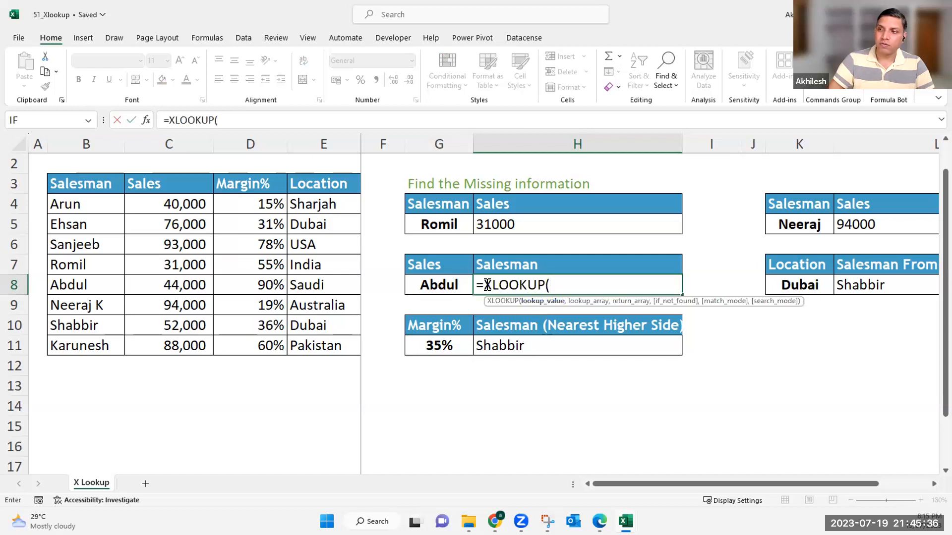
{"action": "left_click", "coordinate": [449, 284]}
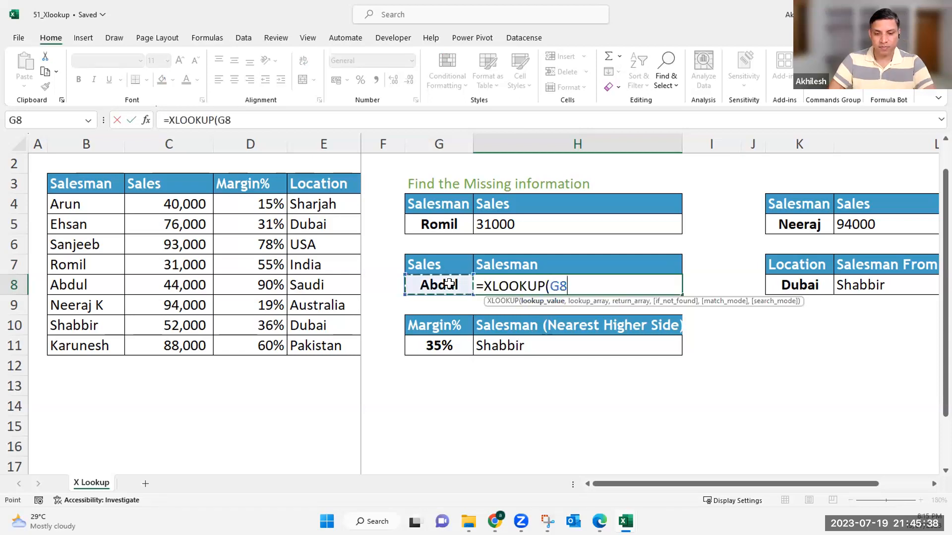
{"action": "type", "text": ","}
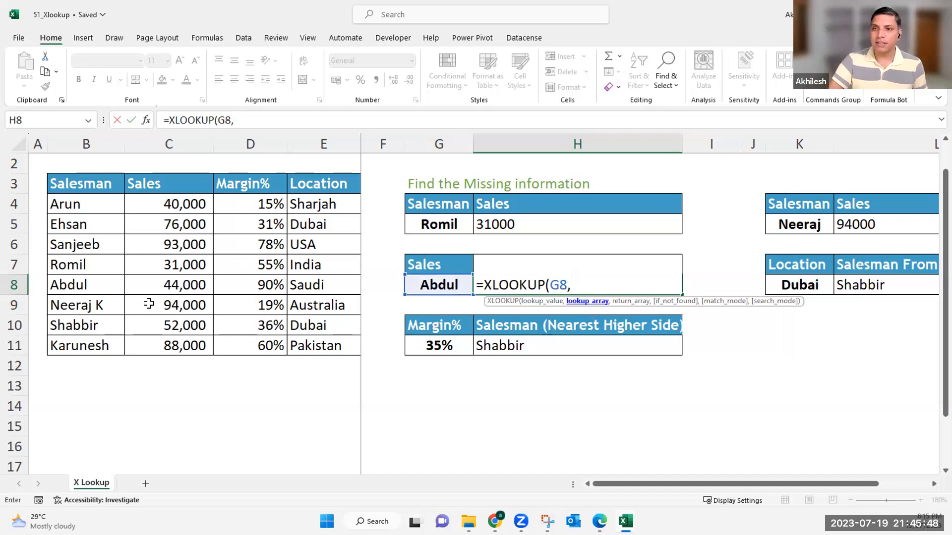
{"action": "left_click", "coordinate": [84, 143]}
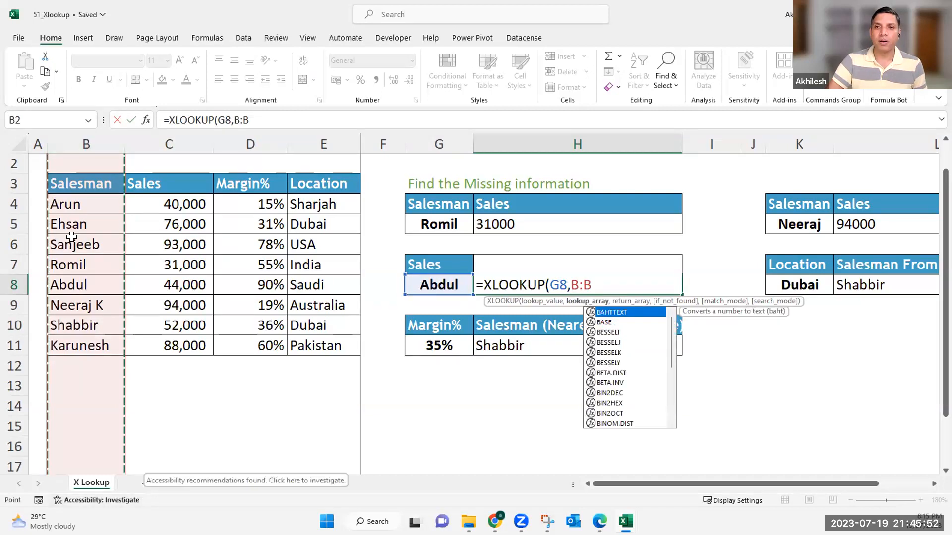
{"action": "left_click_drag", "start_coordinate": [81, 204], "coordinate": [91, 338]}
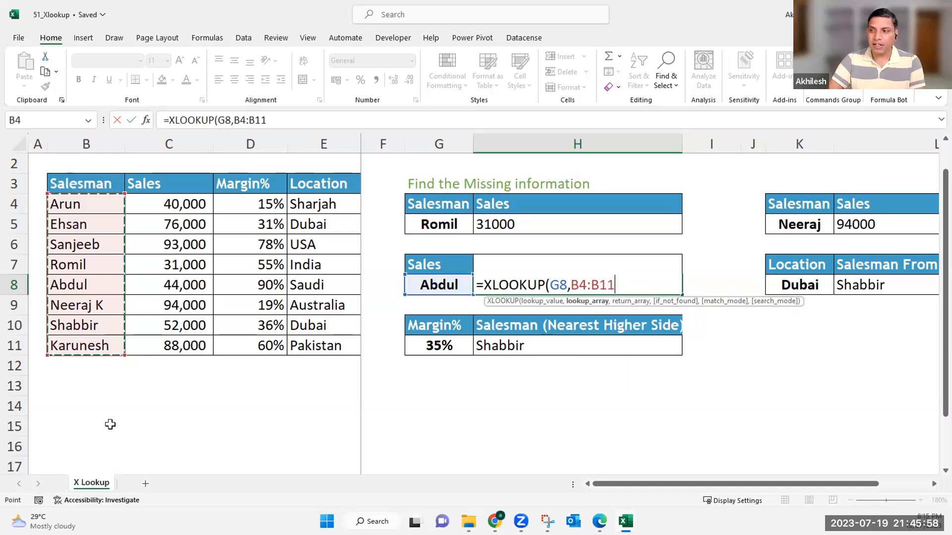
{"action": "type", "text": ","}
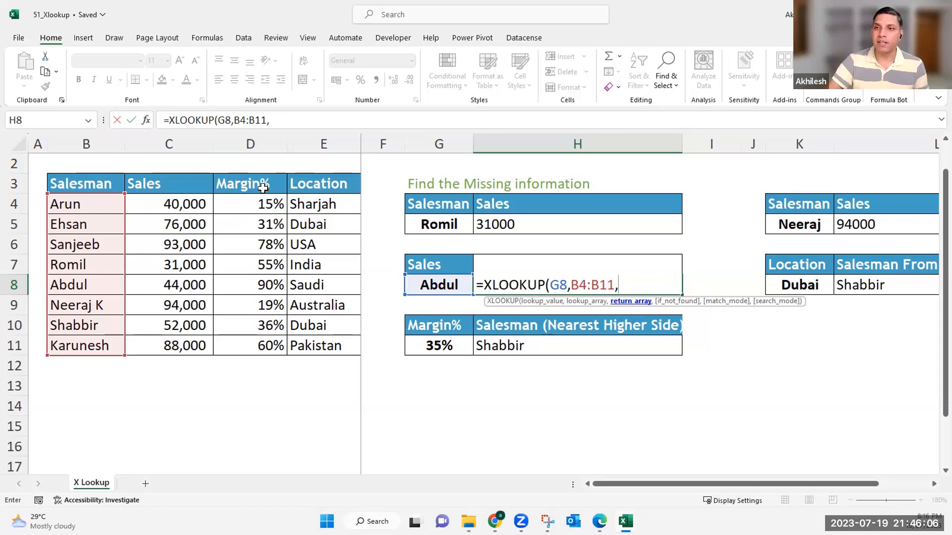
{"action": "left_click_drag", "start_coordinate": [169, 201], "coordinate": [171, 343]}
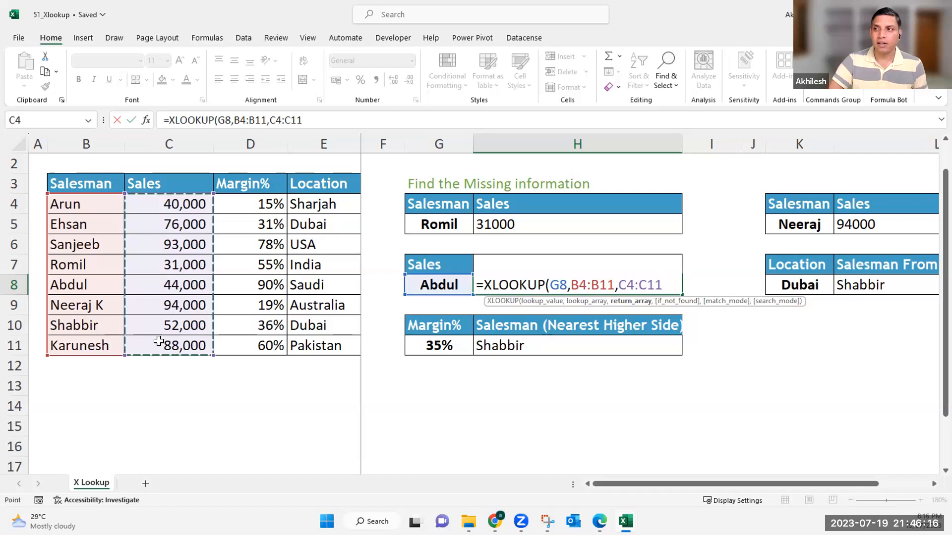
{"action": "key", "text": "Return"}
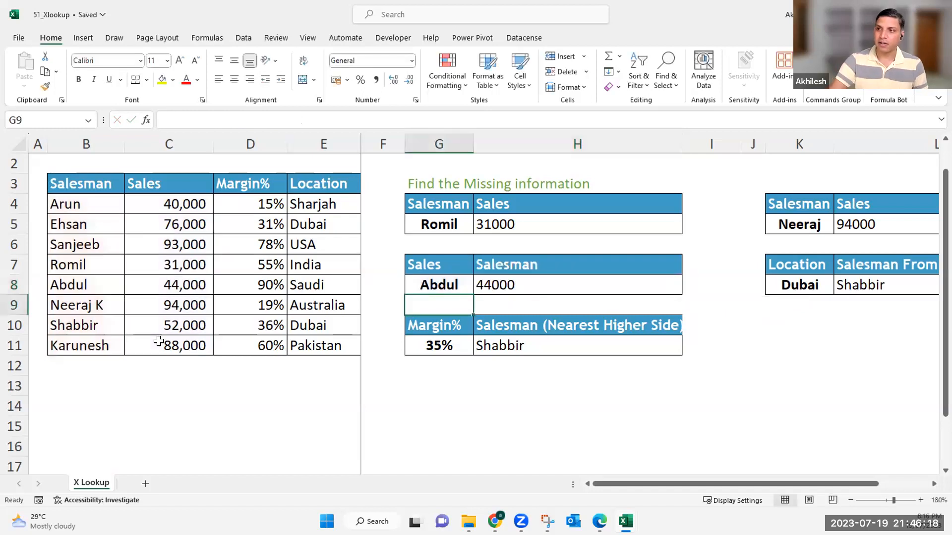
- Compare the VLOOKUP formula in H5 with the XLOOKUP formula in H8, checking the H8 result against source row 8
{"action": "key", "text": "Up"}
{"action": "key", "text": "Right"}
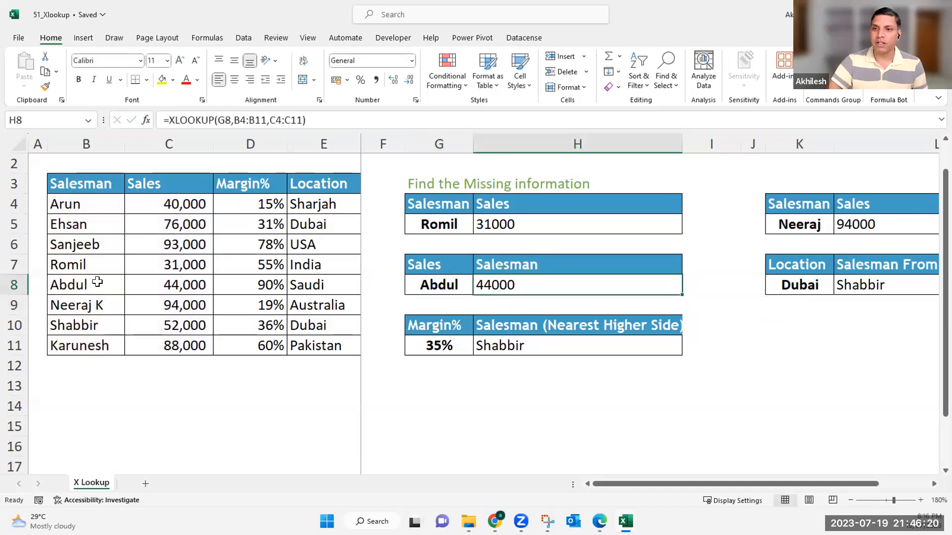
{"action": "left_click", "coordinate": [94, 281]}
{"action": "left_click", "coordinate": [181, 284]}
{"action": "left_click", "coordinate": [500, 222]}
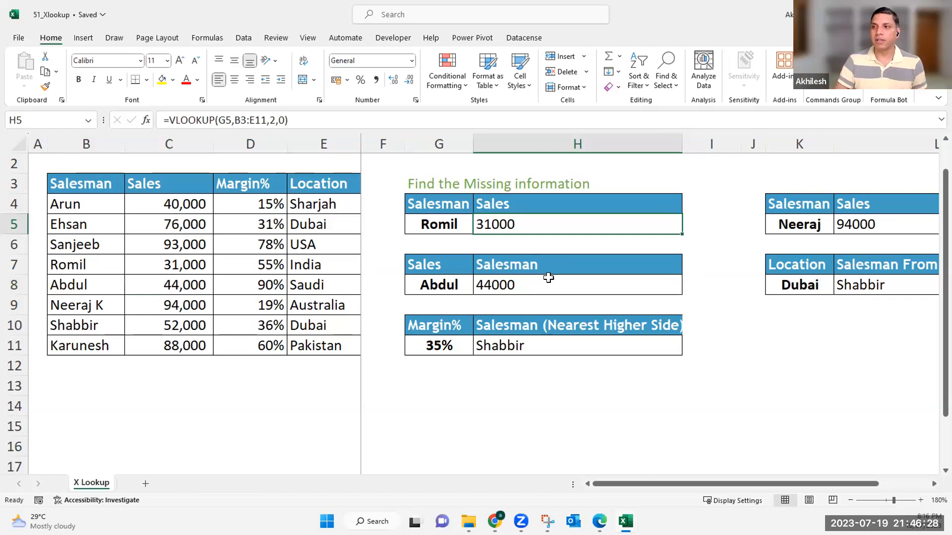
{"action": "double_click", "coordinate": [624, 223]}
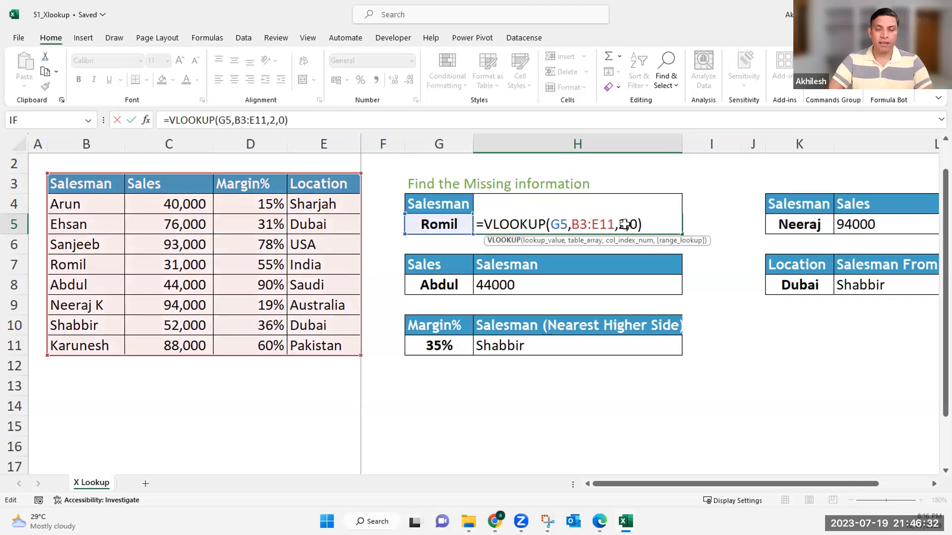
{"action": "left_click", "coordinate": [531, 281]}
{"action": "double_click", "coordinate": [594, 285]}
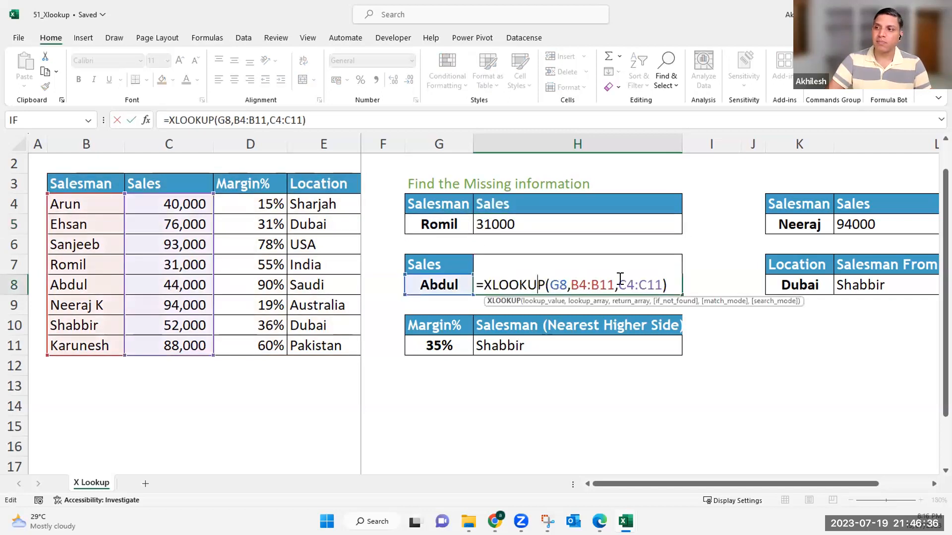
{"action": "double_click", "coordinate": [614, 279]}
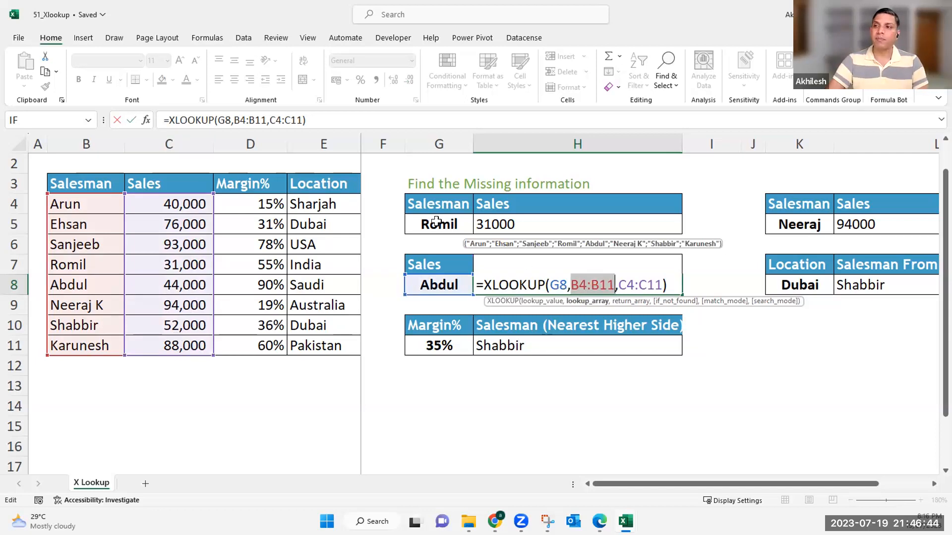
{"action": "key", "text": "ctrl+Return"}
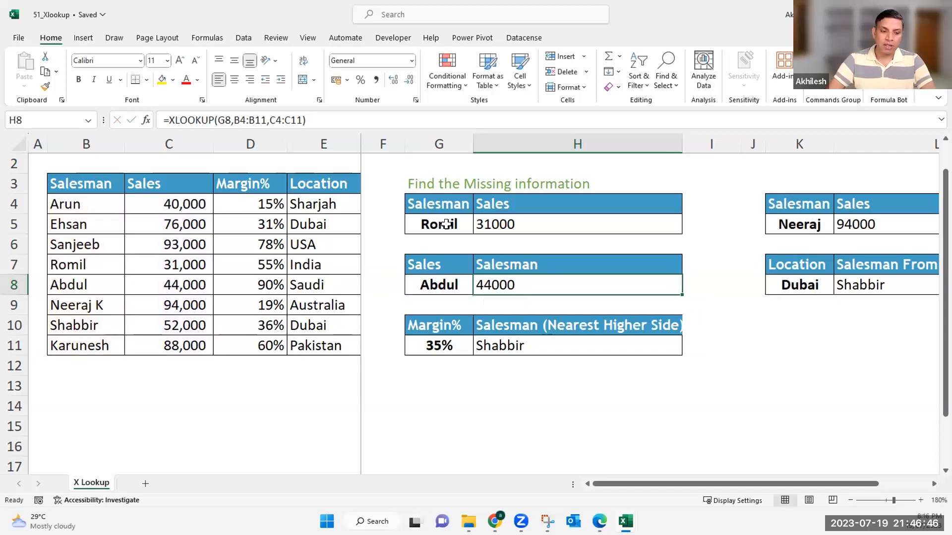
- Replace the lookup value in G5 with 31000 and clear the VLOOKUP formula from H5
{"action": "left_click", "coordinate": [446, 224]}
{"action": "type", "text": "31000"}
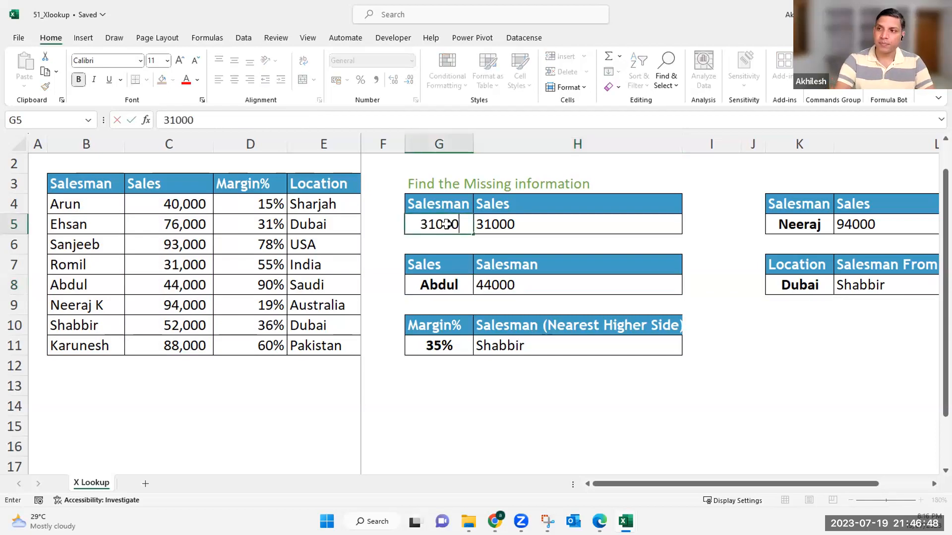
{"action": "key", "text": "Tab"}
{"action": "key", "text": "Delete"}
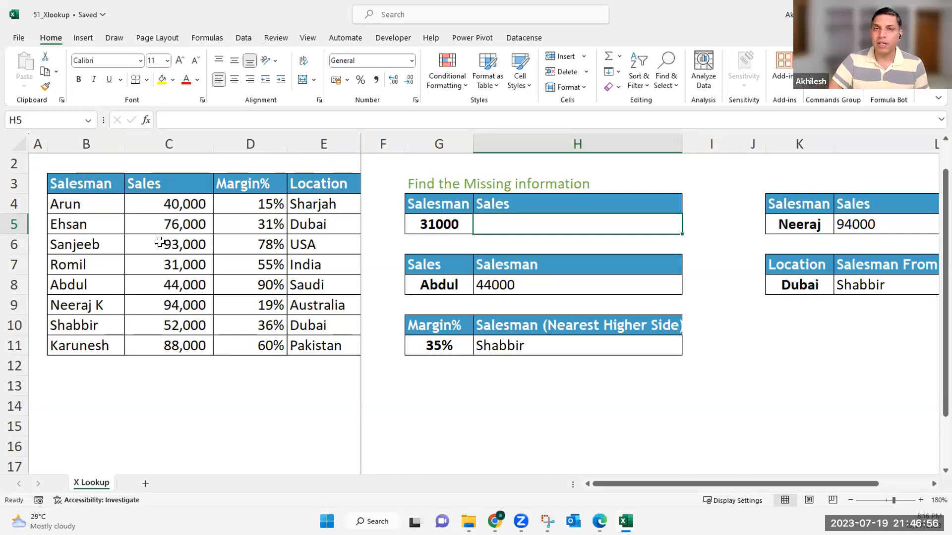
- Examine the source table B3:E11, comparing the position of the Salesman column with the Sales column that holds the lookup value
{"action": "left_click_drag", "start_coordinate": [78, 172], "coordinate": [317, 344]}
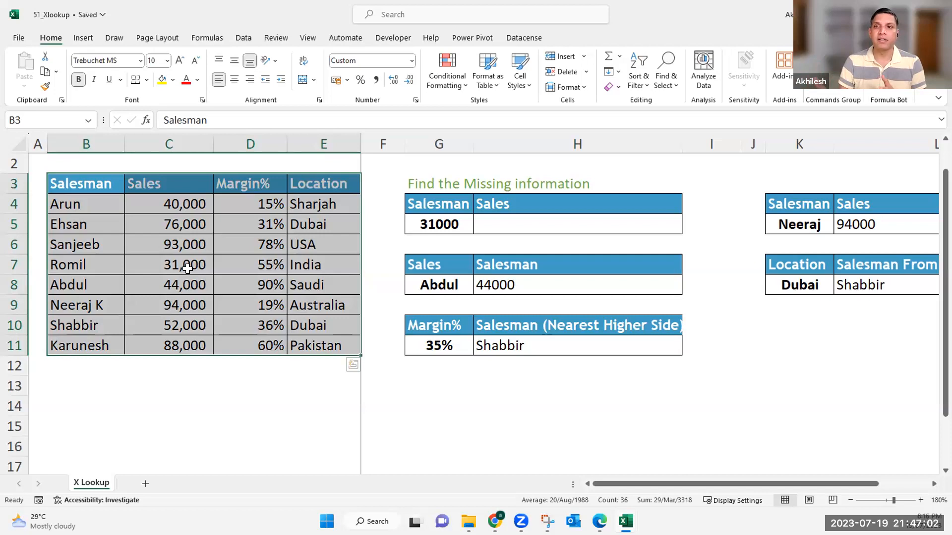
{"action": "left_click_drag", "start_coordinate": [85, 185], "coordinate": [92, 342]}
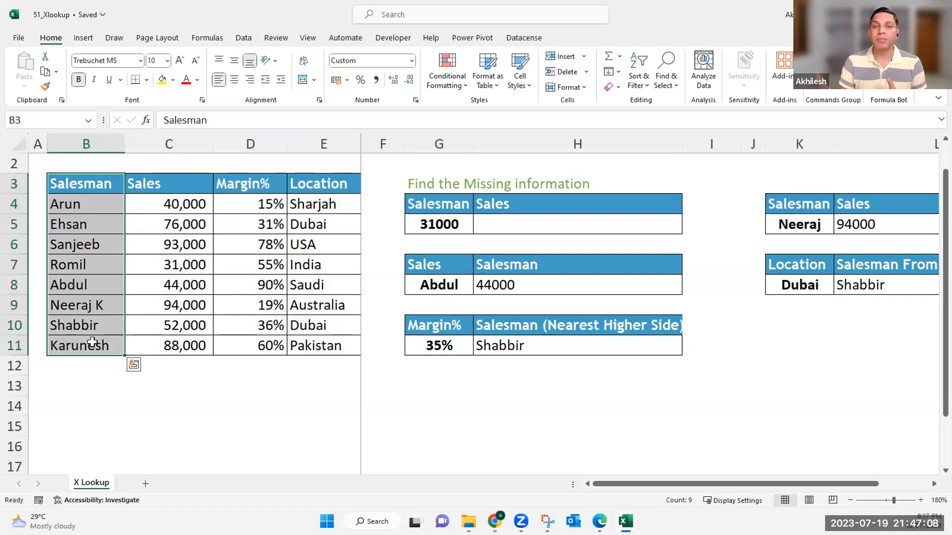
{"action": "left_click_drag", "start_coordinate": [120, 208], "coordinate": [90, 341]}
{"action": "left_click_drag", "start_coordinate": [168, 181], "coordinate": [179, 338]}
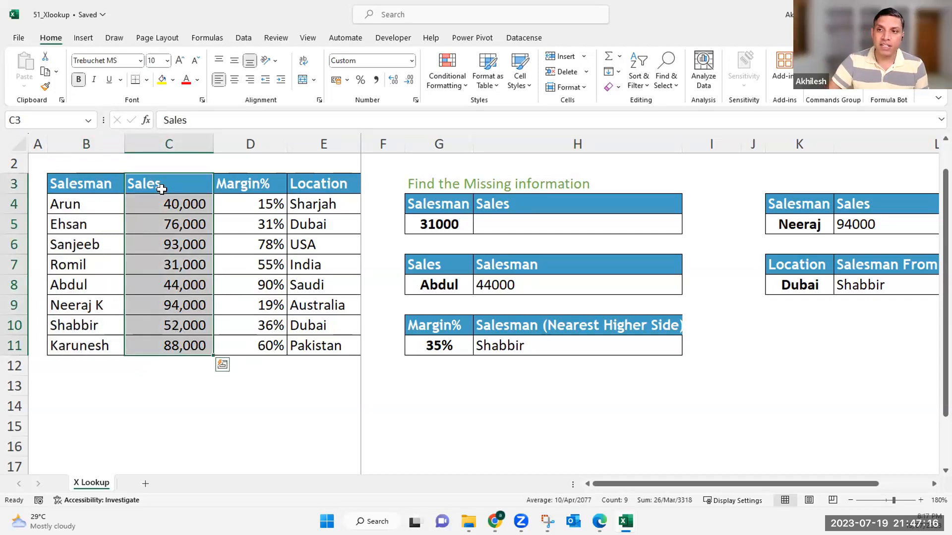
{"action": "left_click", "coordinate": [176, 342], "text": "shift"}
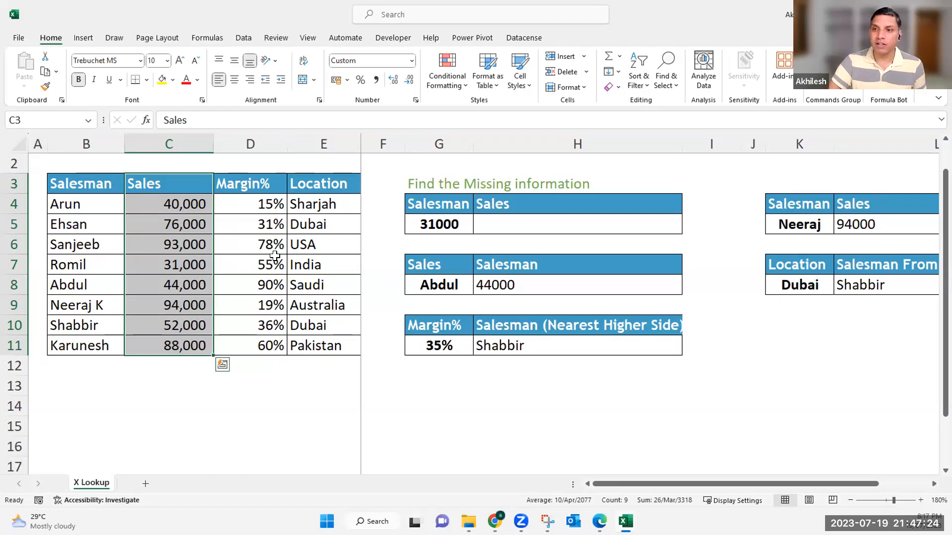
{"action": "left_click", "coordinate": [440, 223]}
{"action": "left_click_drag", "start_coordinate": [181, 204], "coordinate": [185, 362]}
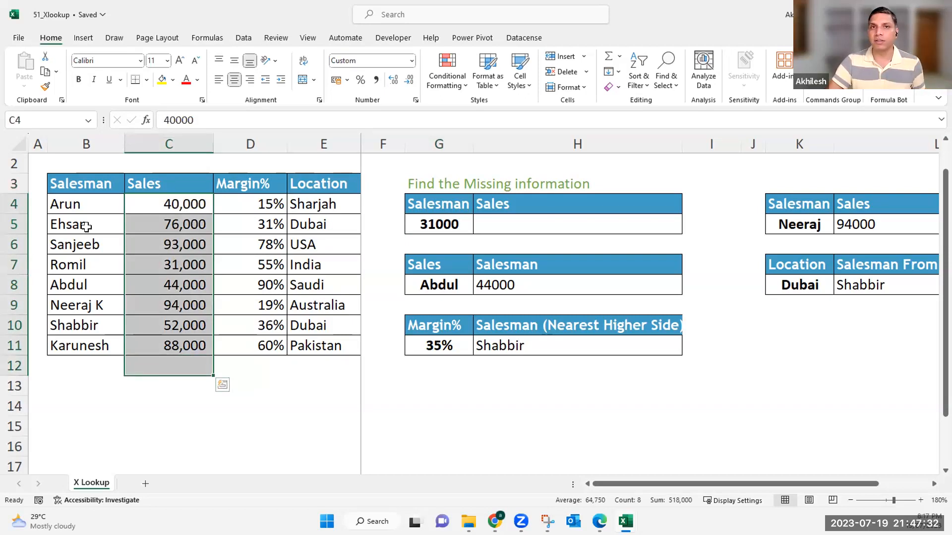
{"action": "left_click", "coordinate": [505, 286]}
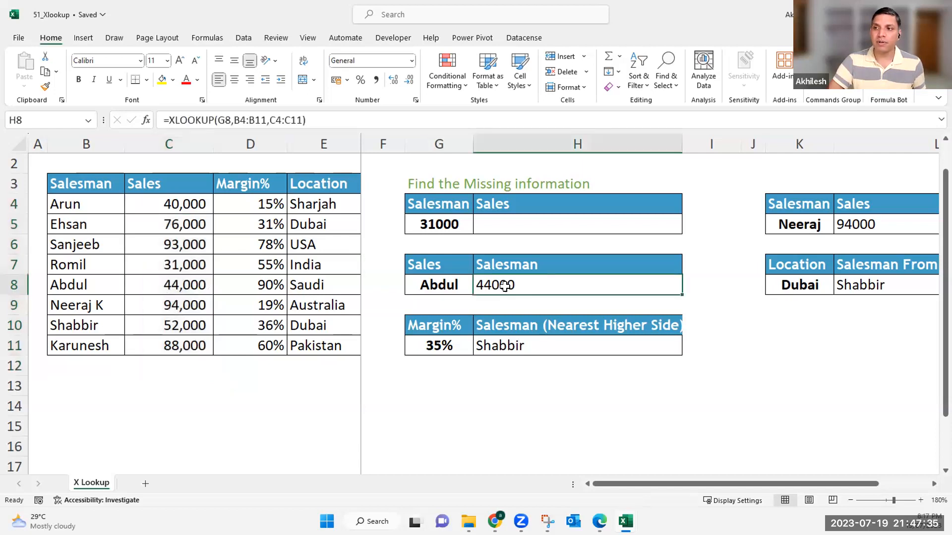
- Enter =XLOOKUP(G5,C4:C11,B4:B11) in H5 to return the salesman for the sales value
{"action": "left_click", "coordinate": [498, 220]}
{"action": "type", "text": "=xl"}
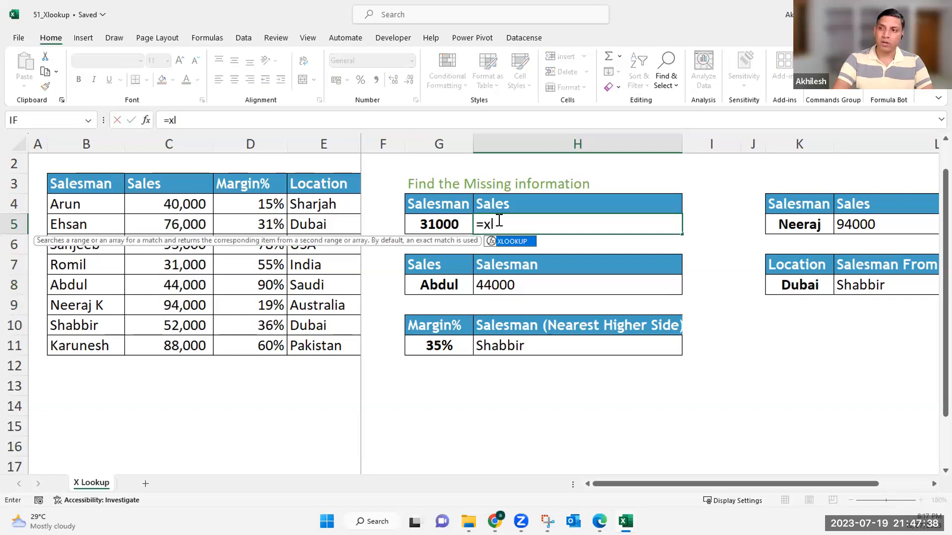
{"action": "key", "text": "Tab"}
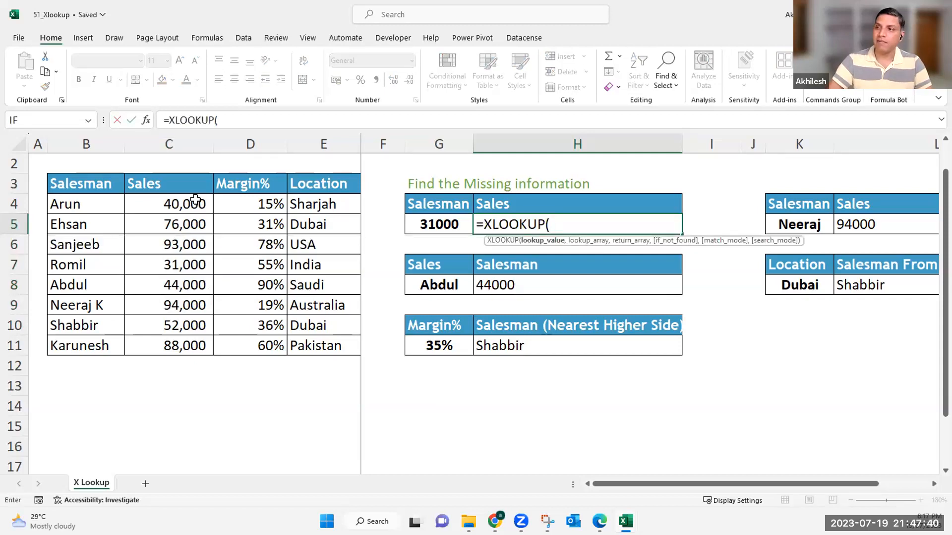
{"action": "left_click", "coordinate": [429, 224]}
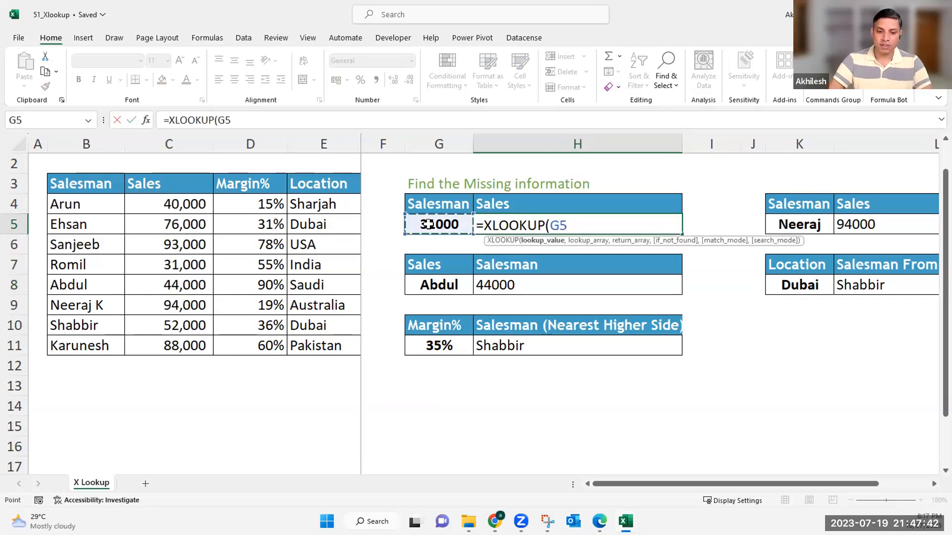
{"action": "type", "text": ","}
{"action": "left_click_drag", "start_coordinate": [173, 203], "coordinate": [181, 339]}
{"action": "type", "text": ","}
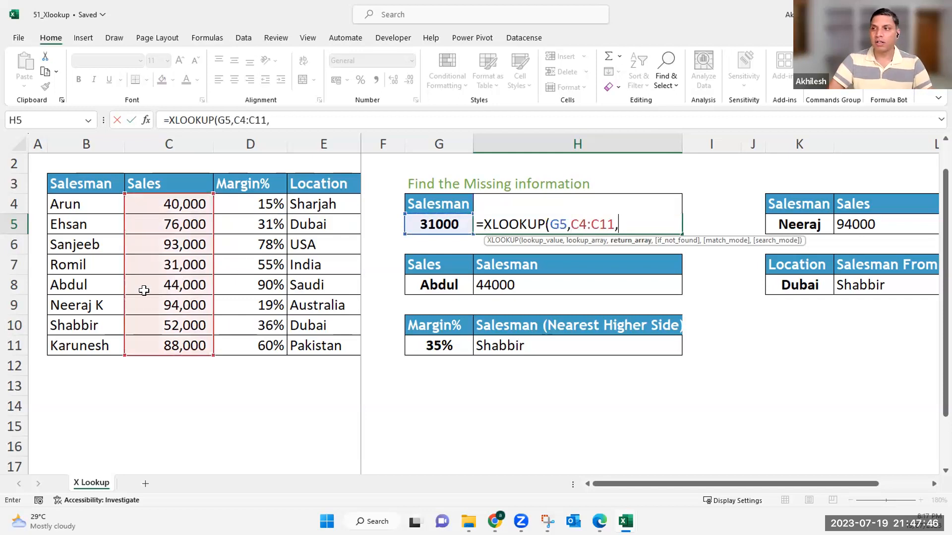
{"action": "left_click_drag", "start_coordinate": [75, 203], "coordinate": [95, 331]}
{"action": "key", "text": "Return"}
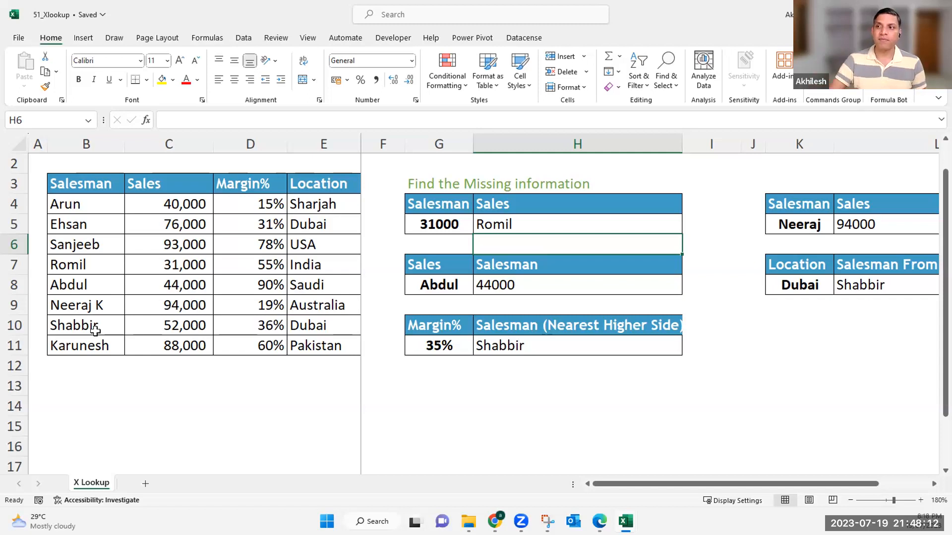
- Enter the note "Index + Match" in H14 as the alternative lookup method
{"action": "left_click", "coordinate": [484, 285]}
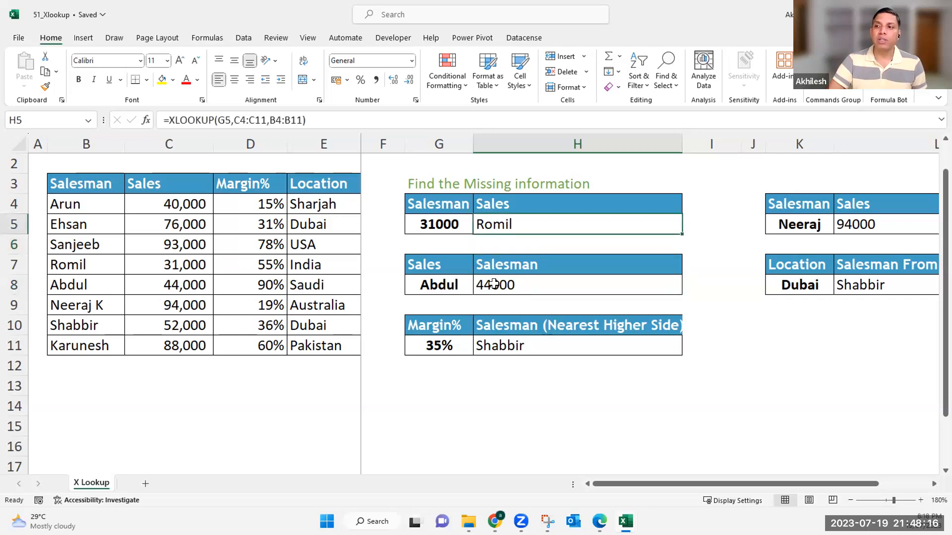
{"action": "left_click", "coordinate": [503, 397]}
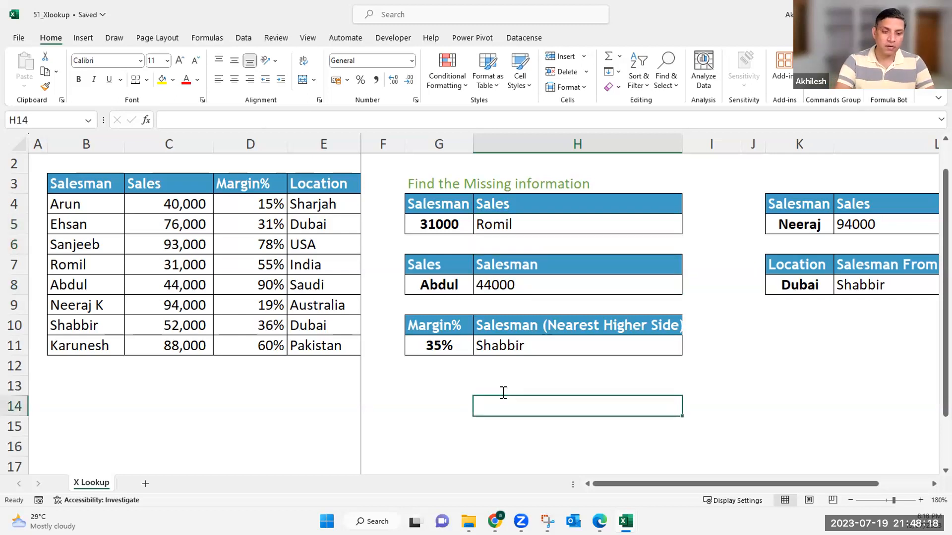
{"action": "type", "text": "Index"}
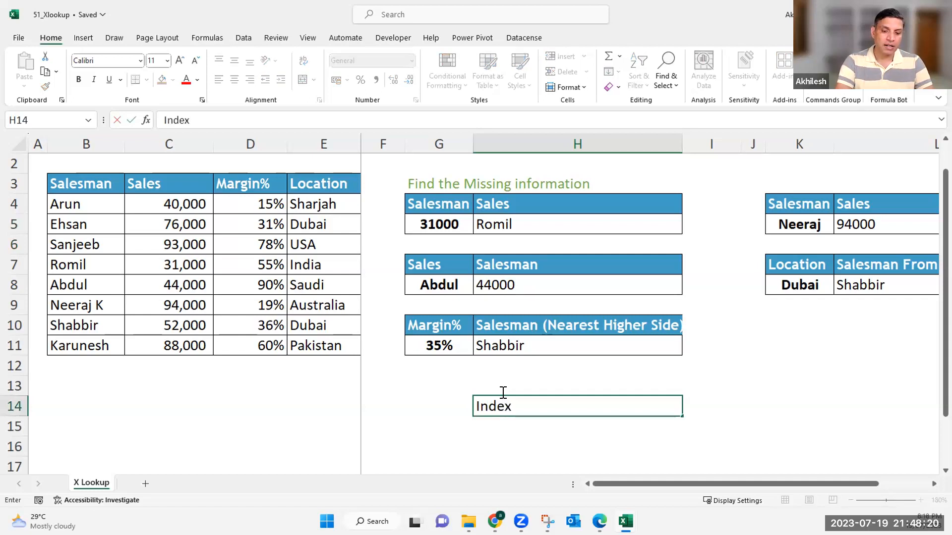
{"action": "type", "text": " + Match"}
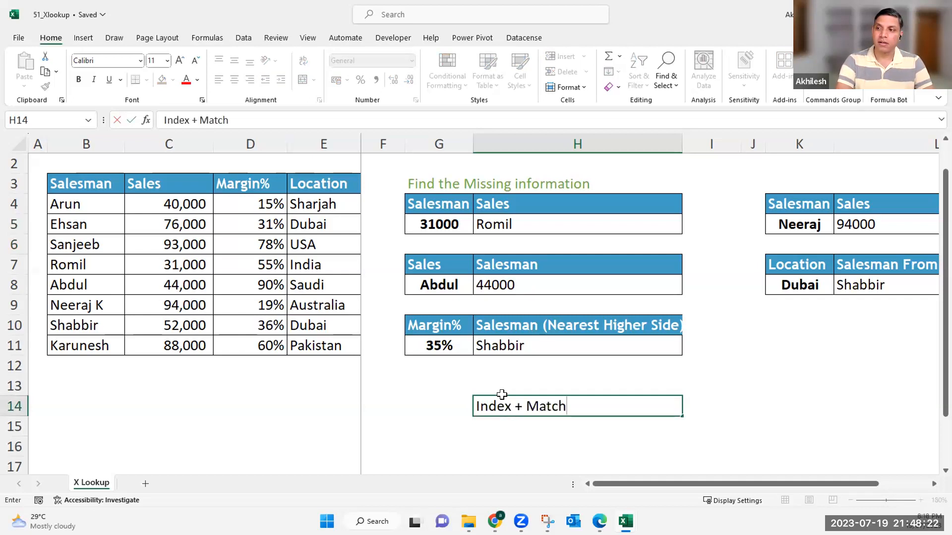
{"action": "key", "text": "Return"}
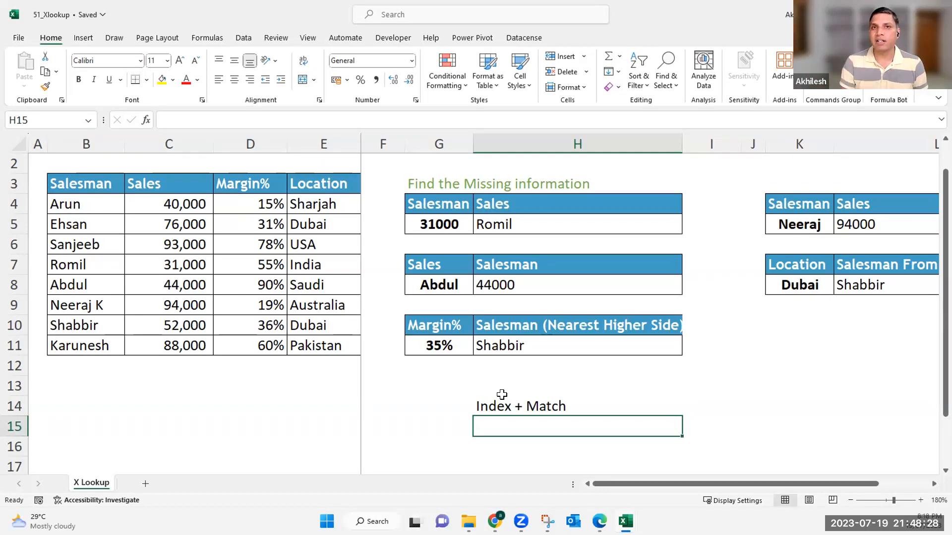
- Review the XLOOKUP formulas in H5 and H8, examining the lookup array B4:B11 and return array C4:C11 in H8
{"action": "left_click", "coordinate": [516, 284]}
{"action": "left_click", "coordinate": [524, 223]}
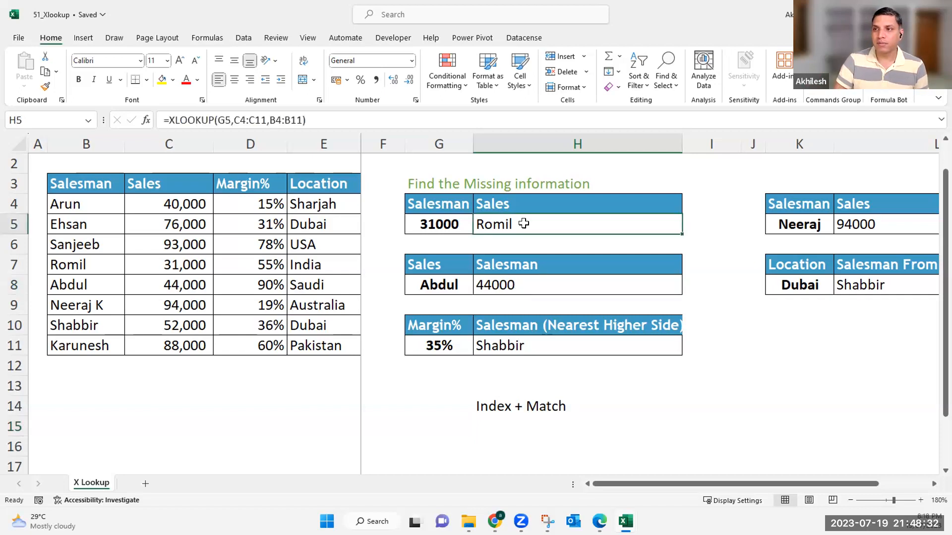
{"action": "key", "text": "Down"}
{"action": "key", "text": "Down"}
{"action": "key", "text": "Down"}
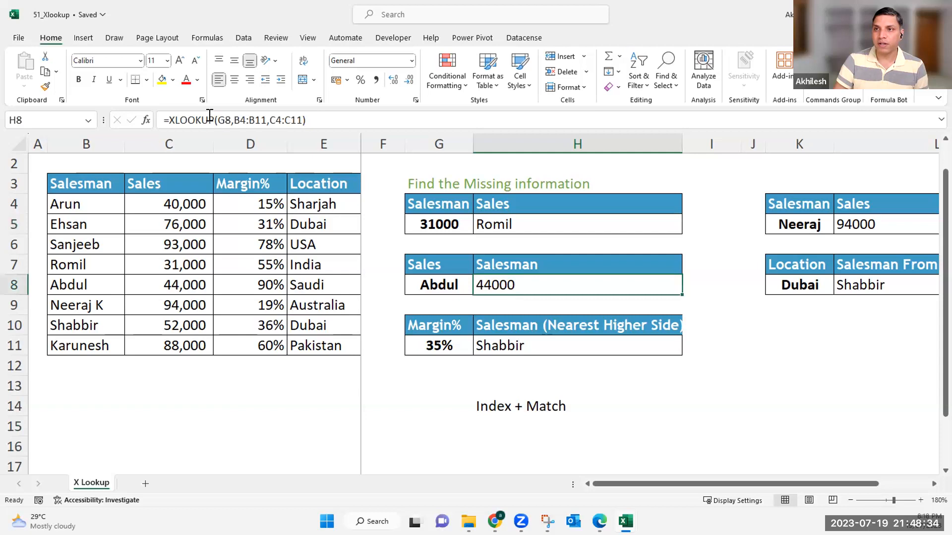
{"action": "left_click_drag", "start_coordinate": [209, 120], "coordinate": [232, 120]}
{"action": "double_click", "coordinate": [253, 120]}
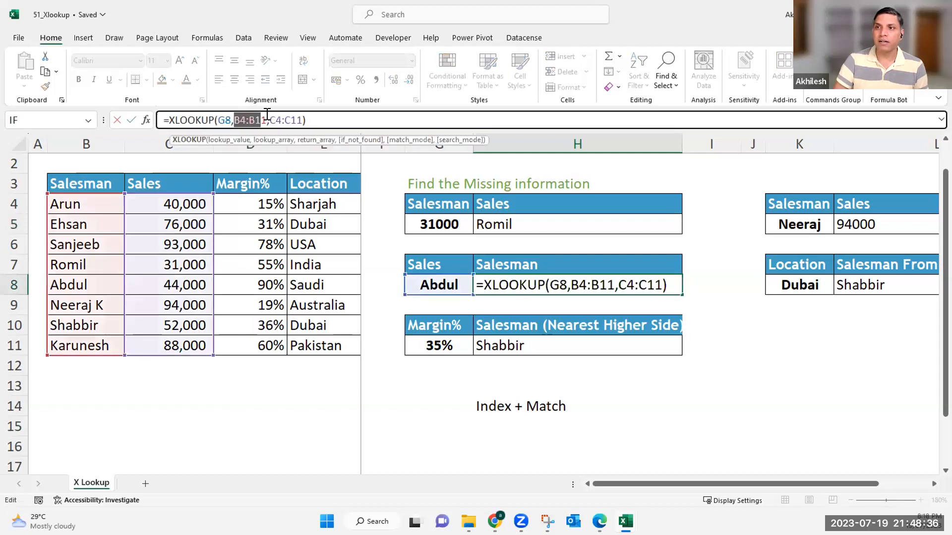
{"action": "double_click", "coordinate": [297, 120]}
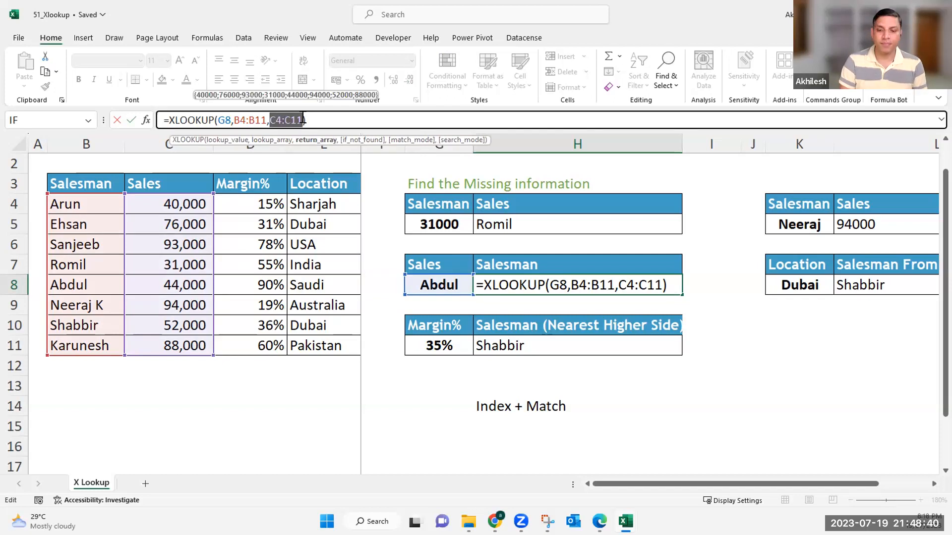
{"action": "key", "text": "Return"}
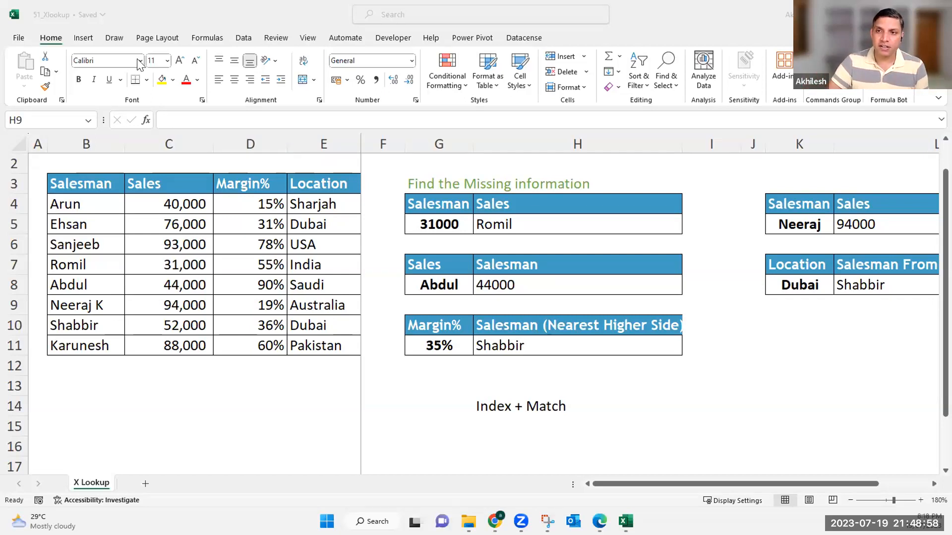
- Set the sales value in C5 to 31000 to duplicate the one in C7, and check which salesman H5 returns
{"action": "left_click_drag", "start_coordinate": [173, 201], "coordinate": [178, 265]}
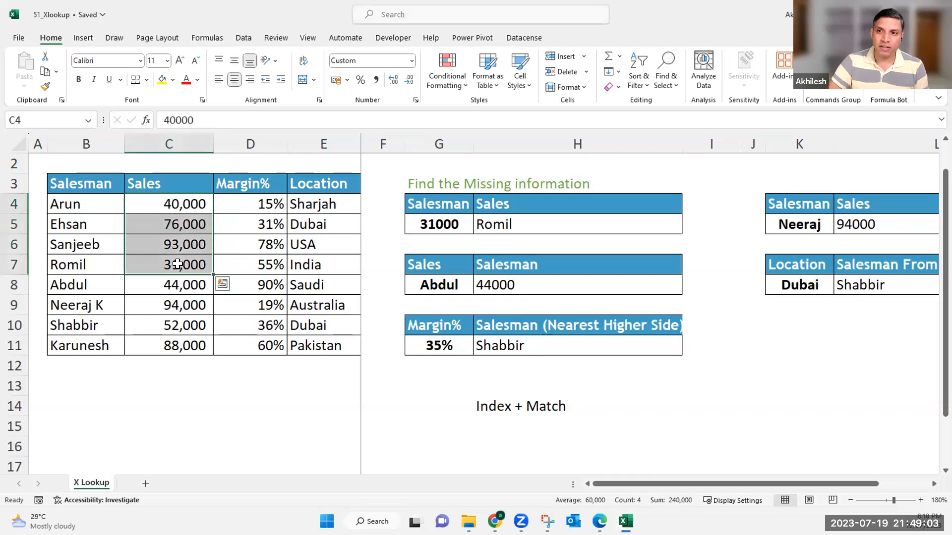
{"action": "left_click", "coordinate": [97, 267]}
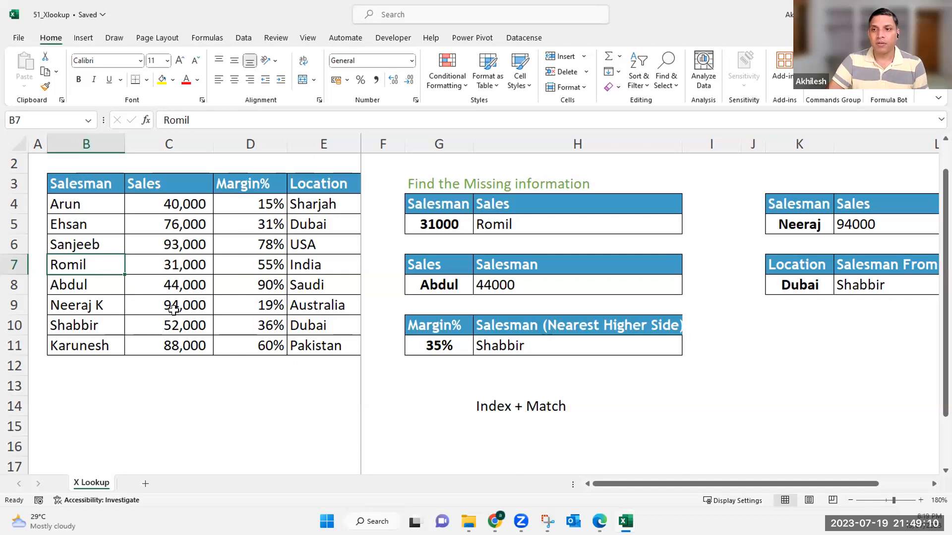
{"action": "left_click", "coordinate": [180, 229]}
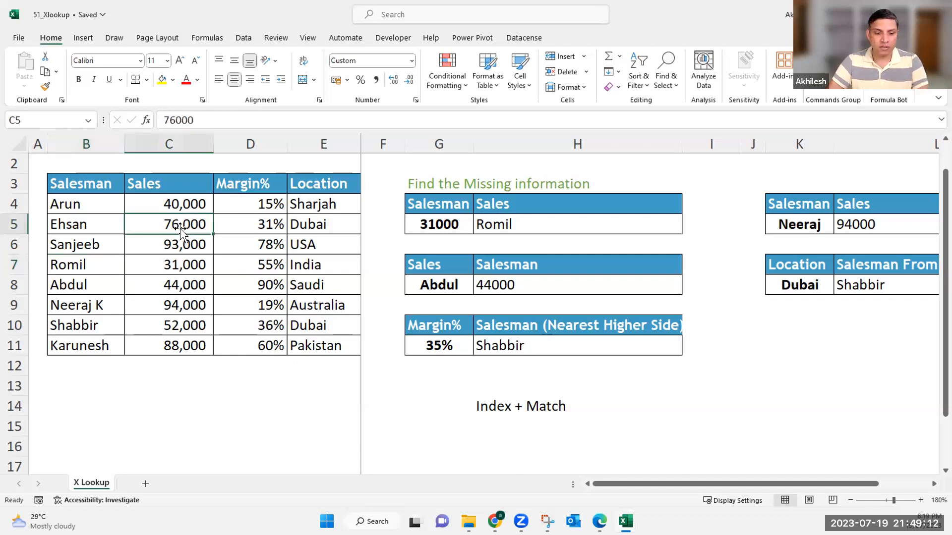
{"action": "type", "text": "31000"}
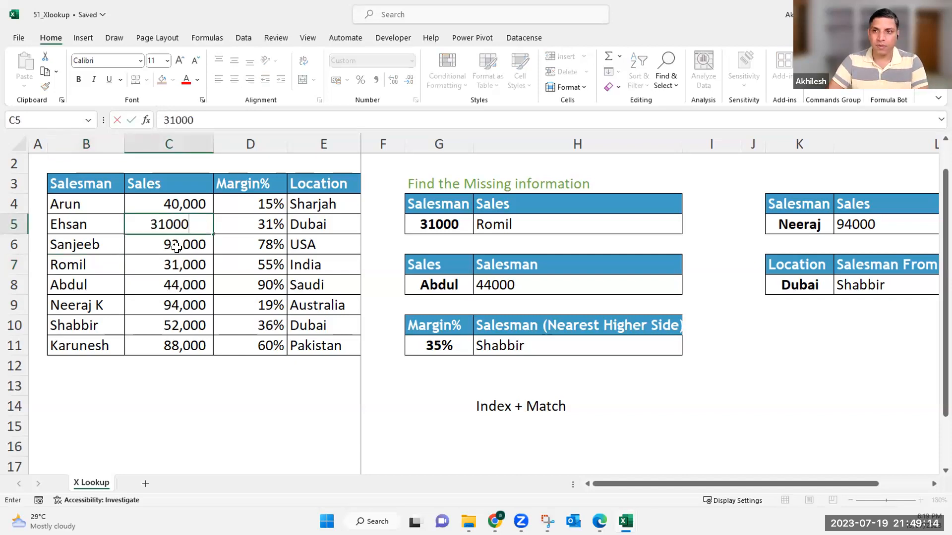
{"action": "key", "text": "Return"}
{"action": "left_click", "coordinate": [477, 224]}
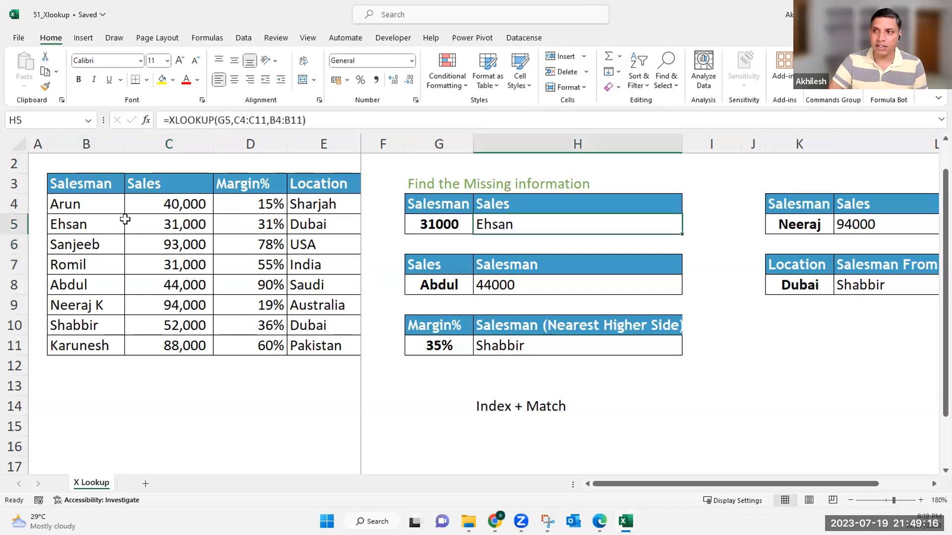
{"action": "left_click", "coordinate": [175, 264]}
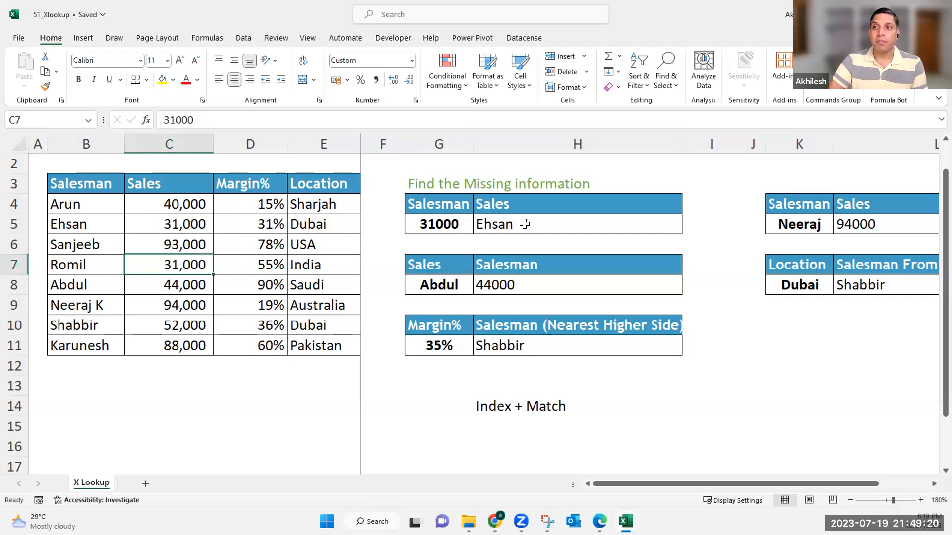
- Add the last-to-first search mode (-1) to H5's formula, making it =XLOOKUP(G5,C4:C11,B4:B11,,,-1)
{"action": "left_click", "coordinate": [541, 219]}
{"action": "double_click", "coordinate": [540, 219]}
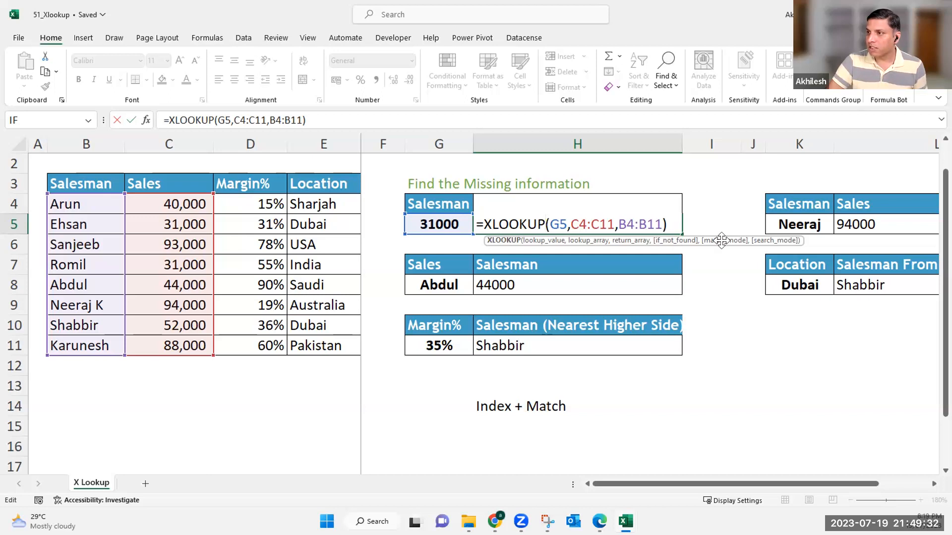
{"action": "left_click", "coordinate": [659, 223]}
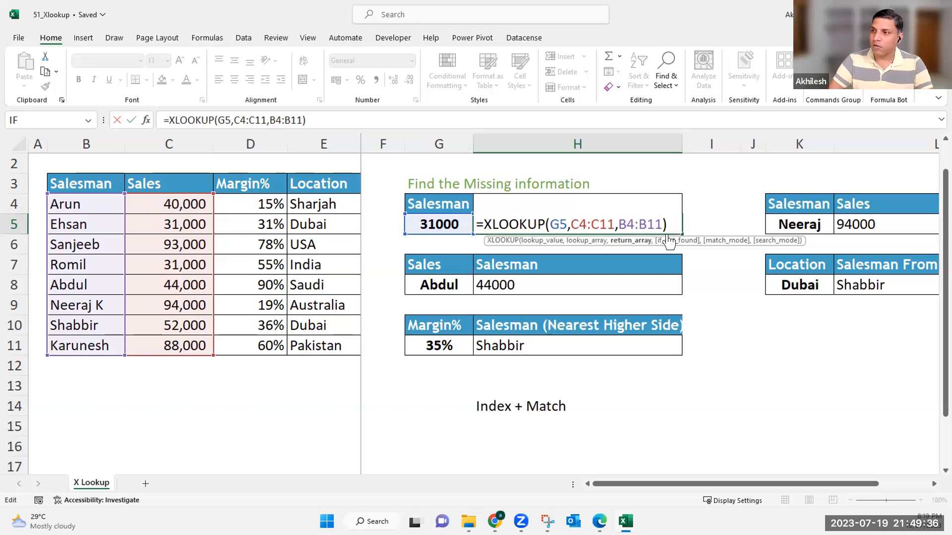
{"action": "type", "text": ",,"}
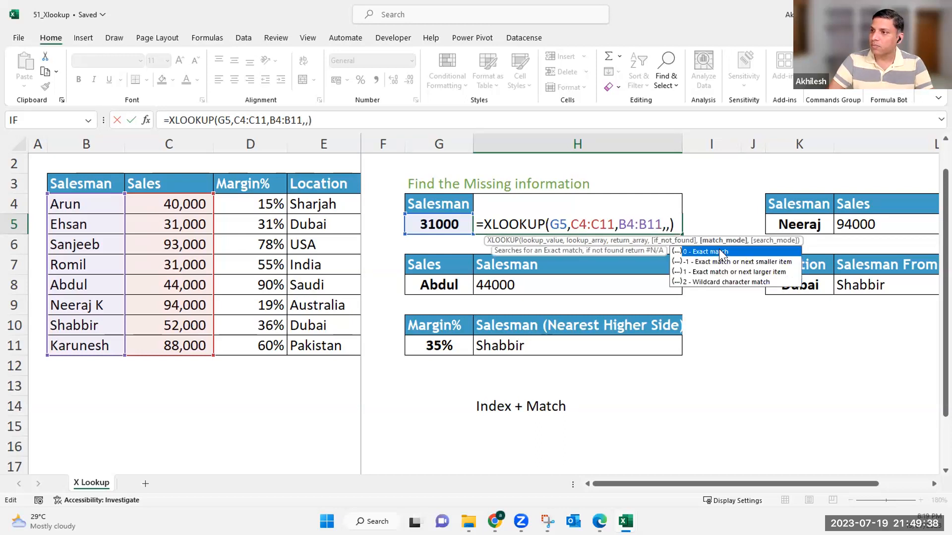
{"action": "type", "text": ","}
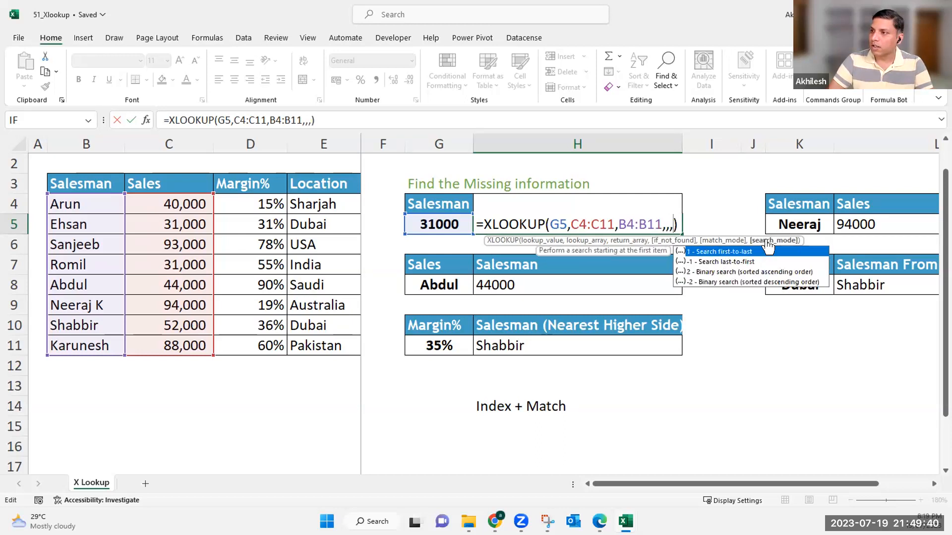
{"action": "double_click", "coordinate": [732, 262]}
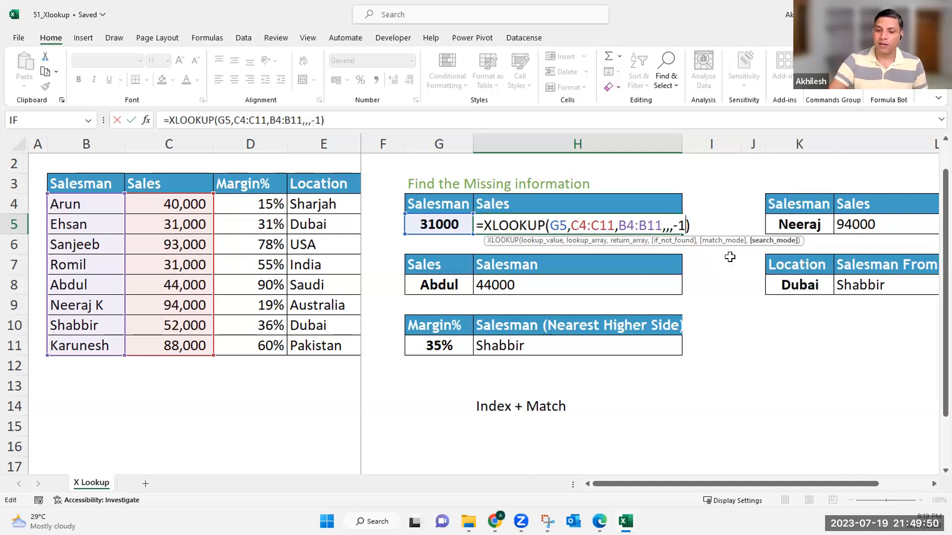
{"action": "key", "text": "Return"}
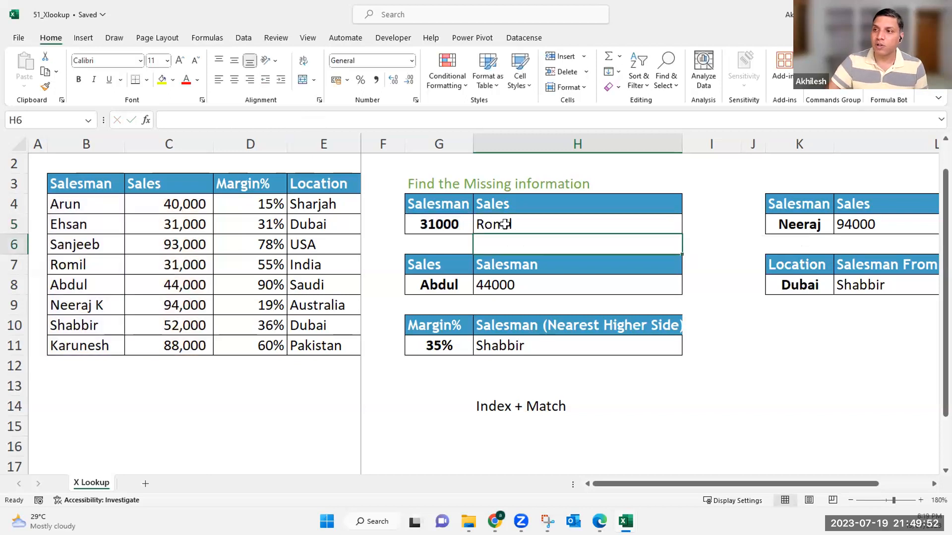
{"action": "key", "text": "Up"}
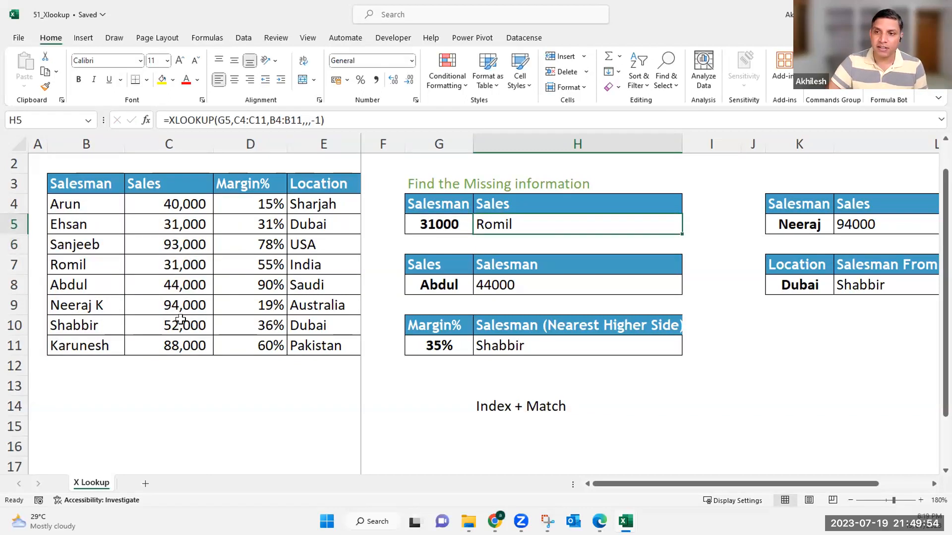
- Trace the last-to-first search through the sales values from C11 up to C7, and review the formula in H5
{"action": "left_click_drag", "start_coordinate": [178, 346], "coordinate": [170, 265]}
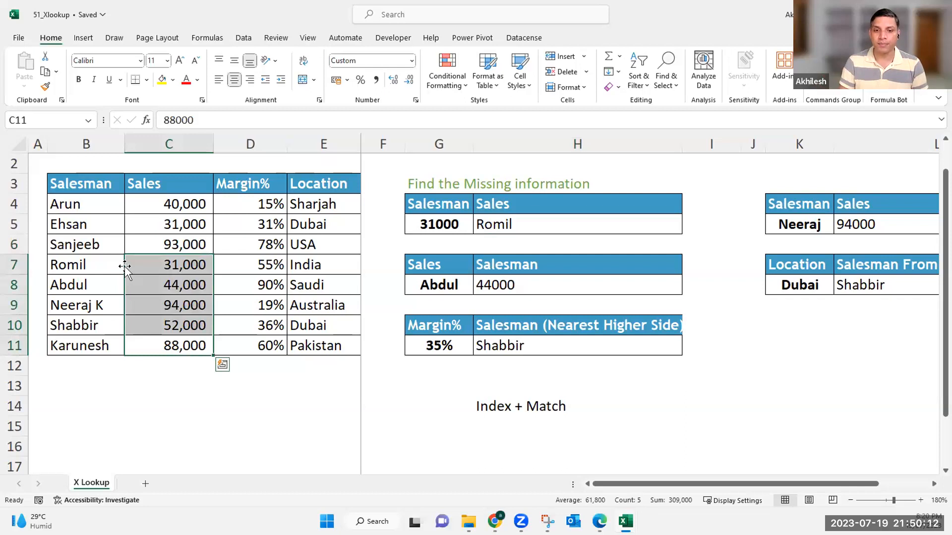
{"action": "left_click", "coordinate": [217, 251]}
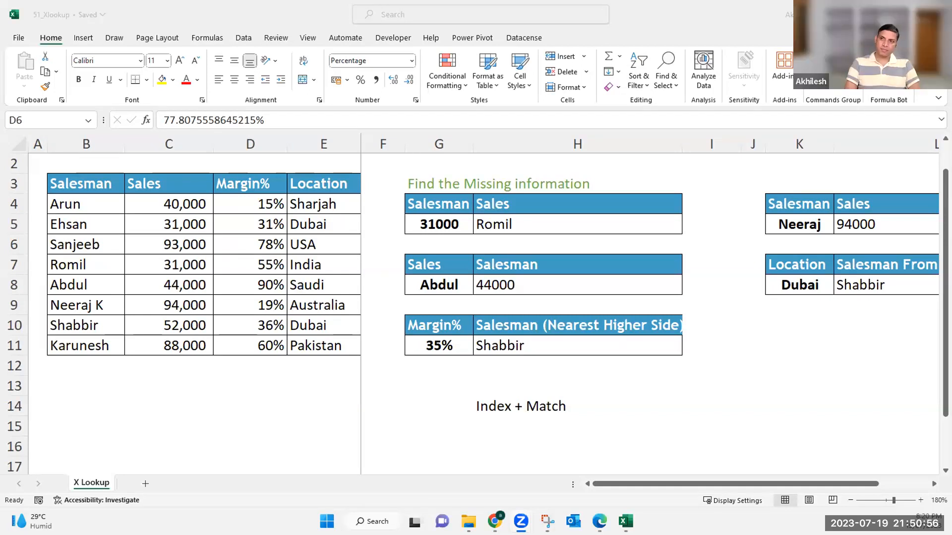
{"action": "left_click", "coordinate": [526, 223]}
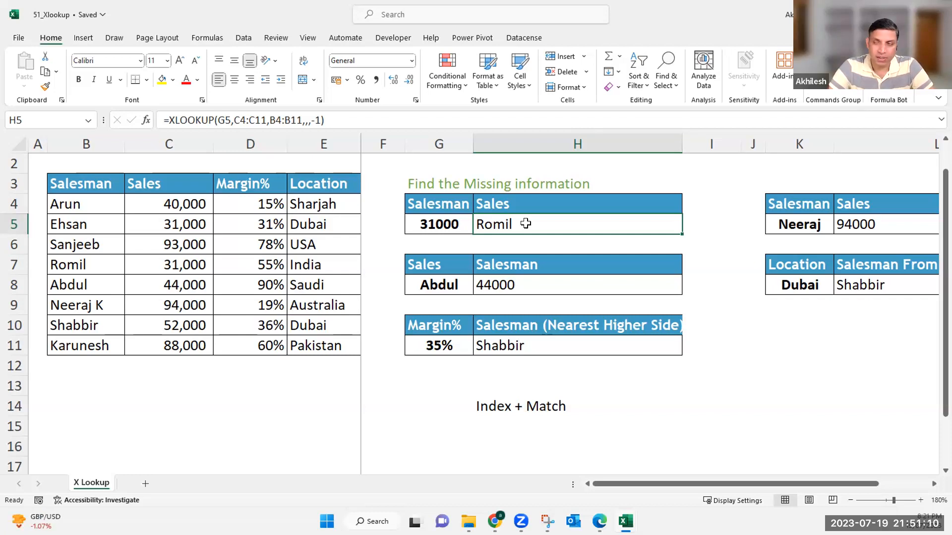
- Begin the formula =F4 in the empty cell D14 as a cell-reference example
{"action": "left_click", "coordinate": [271, 399]}
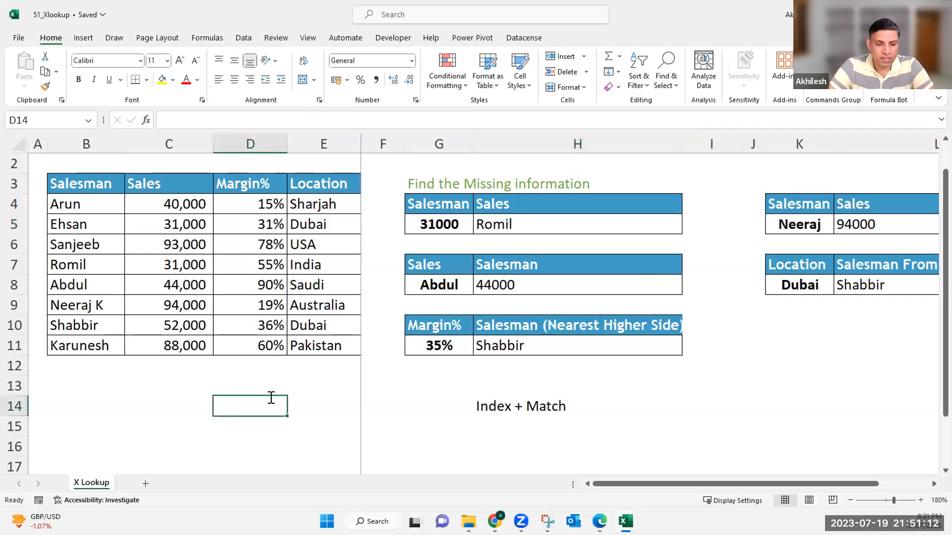
{"action": "type", "text": "F$"}
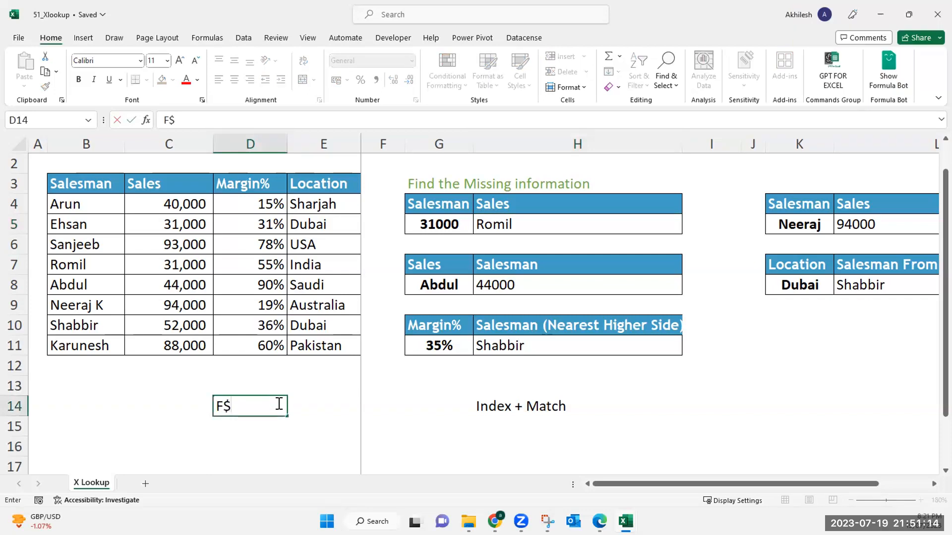
{"action": "key", "text": "BackSpace"}
{"action": "type", "text": "4"}
{"action": "left_click", "coordinate": [213, 405]}
{"action": "type", "text": "="}
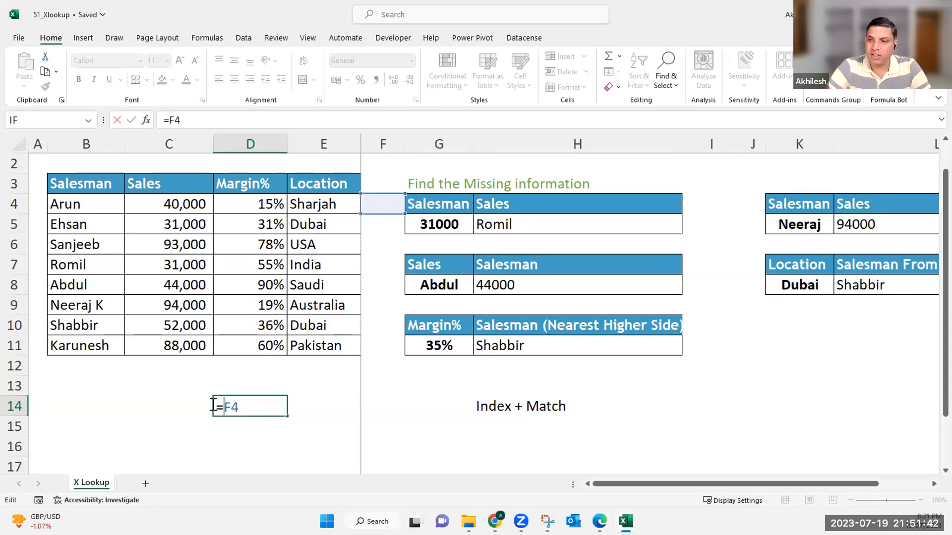
- Cycle the F4 reference in D14 through its absolute and mixed forms, ending on the relative =F4
{"action": "key", "text": "F4"}
{"action": "key", "text": "F4"}
{"action": "key", "text": "F4"}
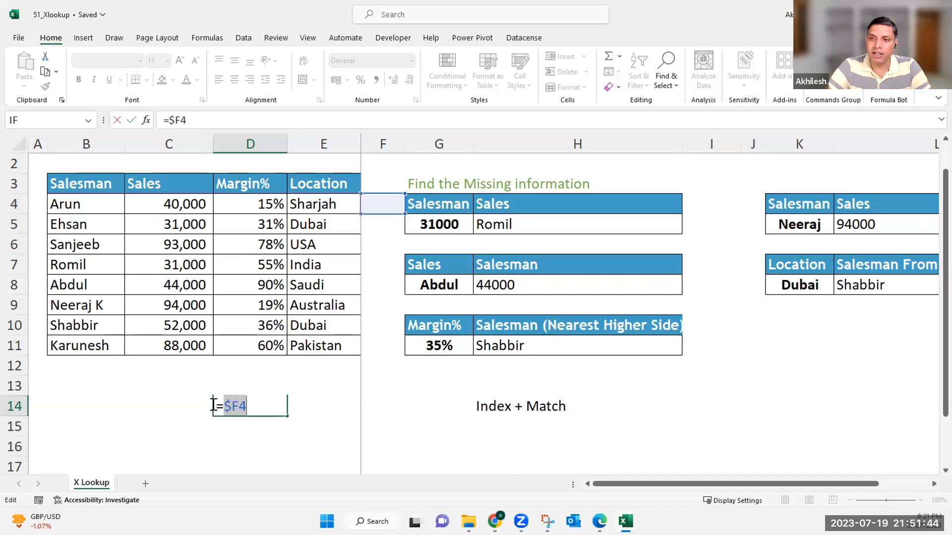
{"action": "key", "text": "F4"}
{"action": "key", "text": "F4"}
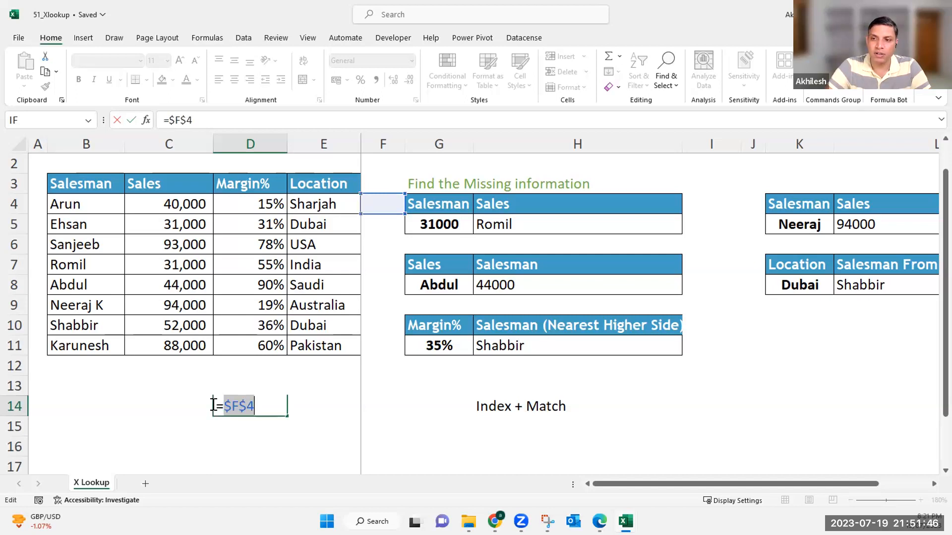
{"action": "key", "text": "F4"}
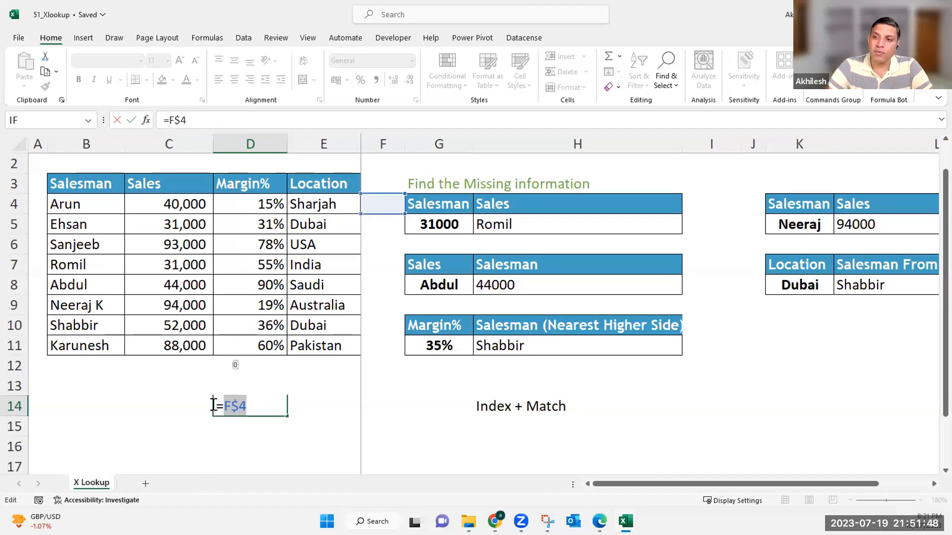
{"action": "key", "text": "F4"}
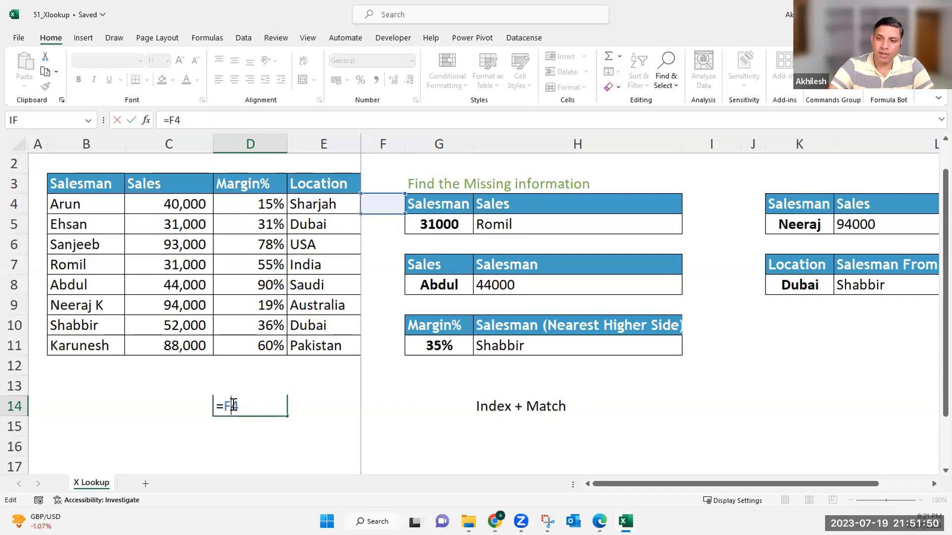
{"action": "left_click", "coordinate": [233, 406]}
{"action": "key", "text": "Escape"}
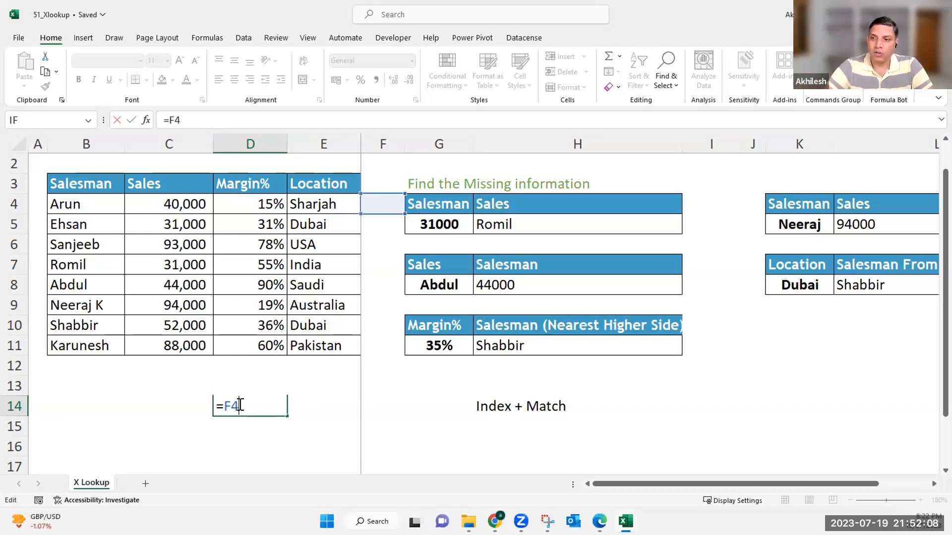
- Add dollar signs manually before the row and column of D14's reference to form =$F$4, and discard the entry
{"action": "double_click", "coordinate": [230, 405]}
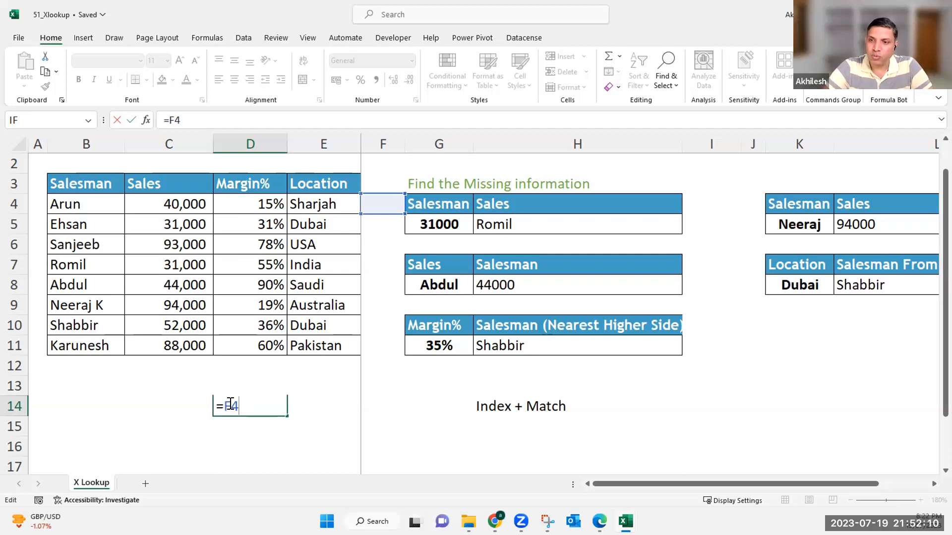
{"action": "left_click", "coordinate": [230, 405]}
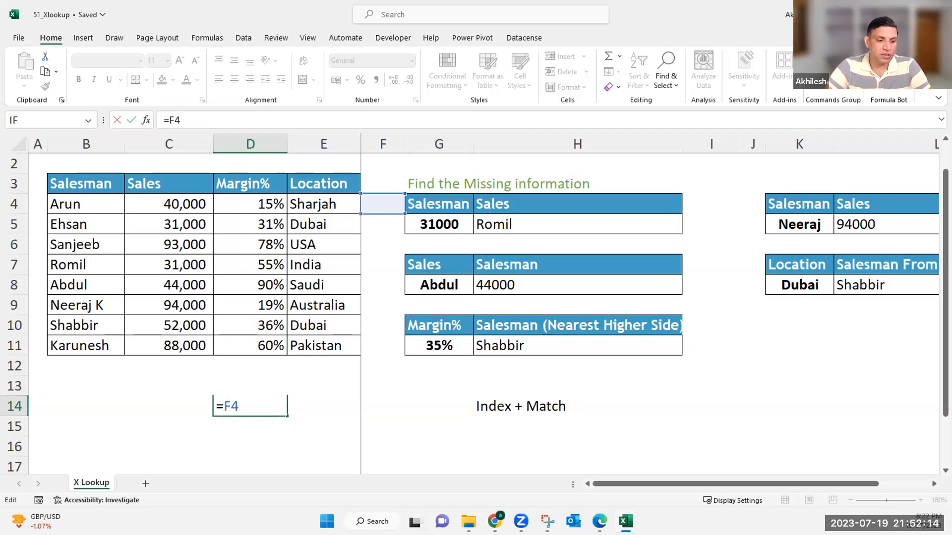
{"action": "type", "text": "$"}
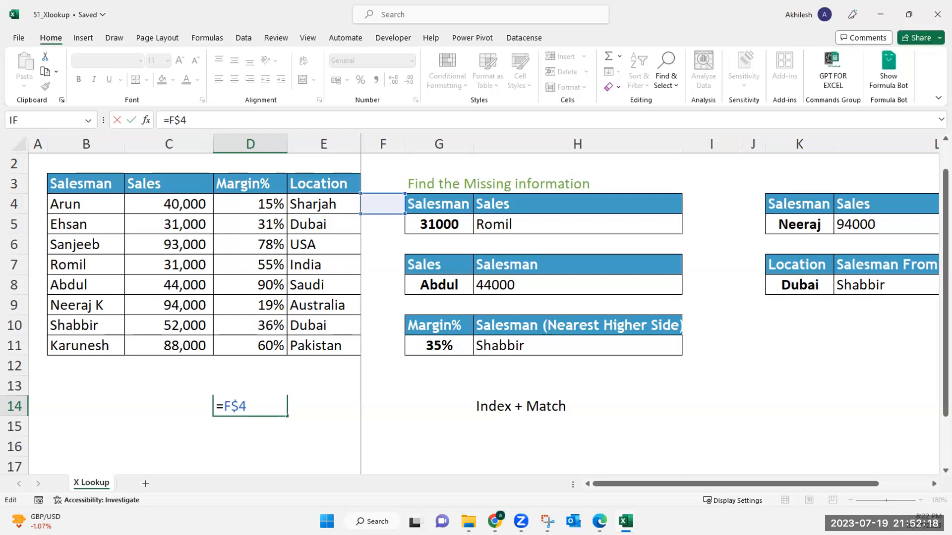
{"action": "left_click", "coordinate": [223, 405]}
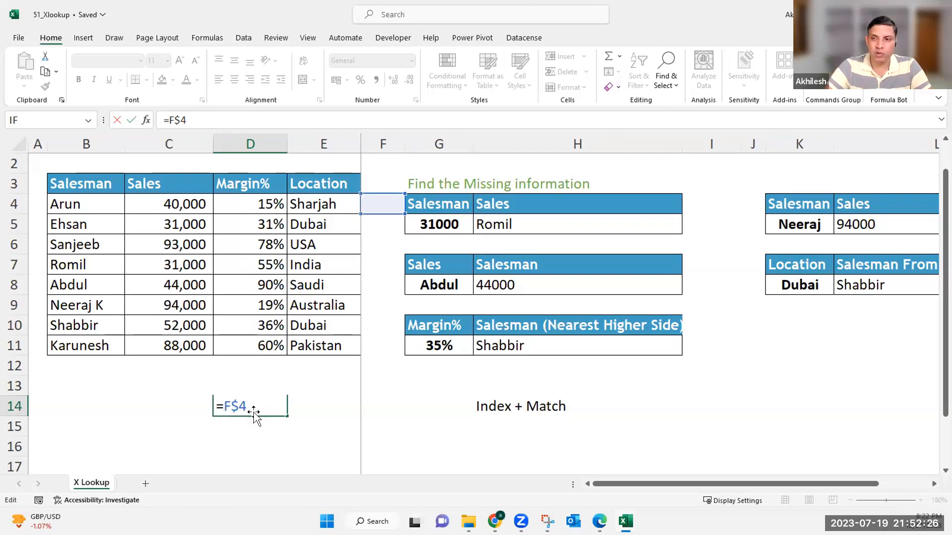
{"action": "type", "text": "$"}
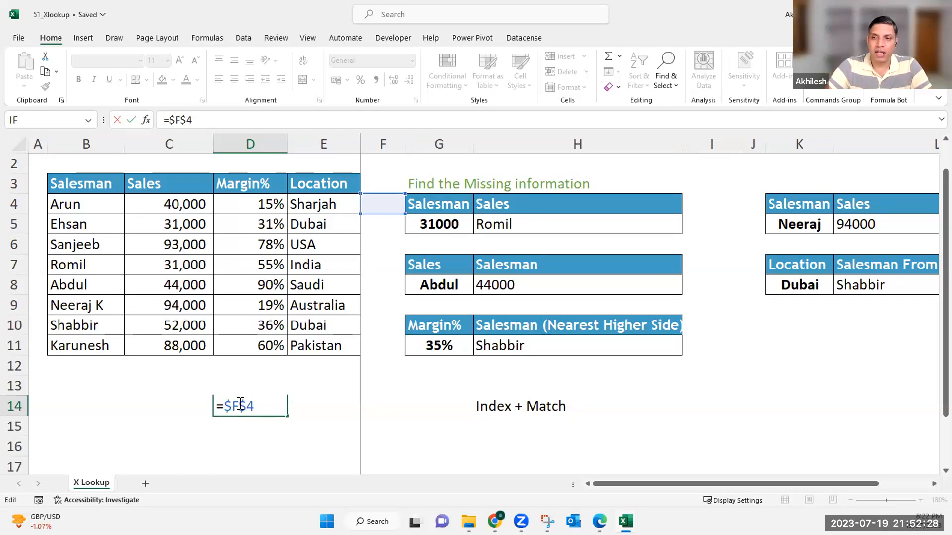
{"action": "double_click", "coordinate": [223, 405]}
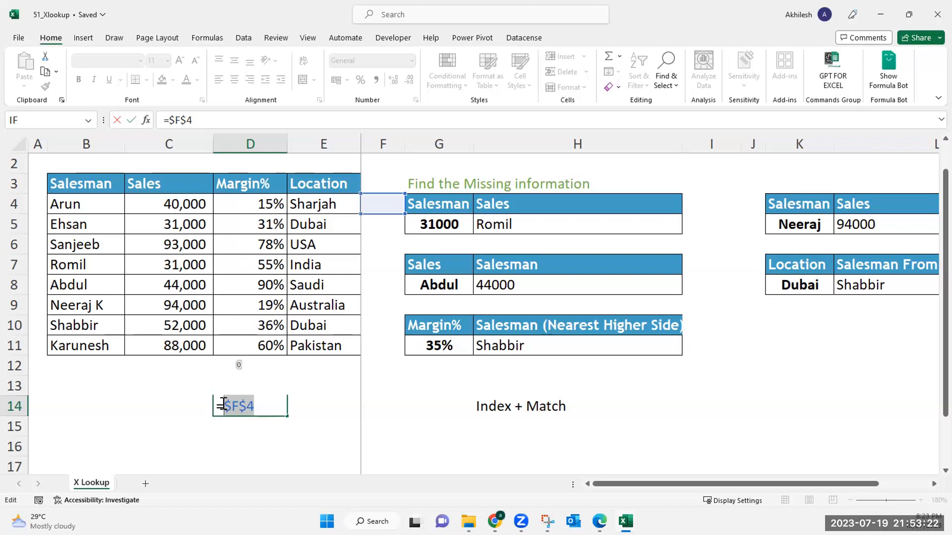
{"action": "key", "text": "Escape"}
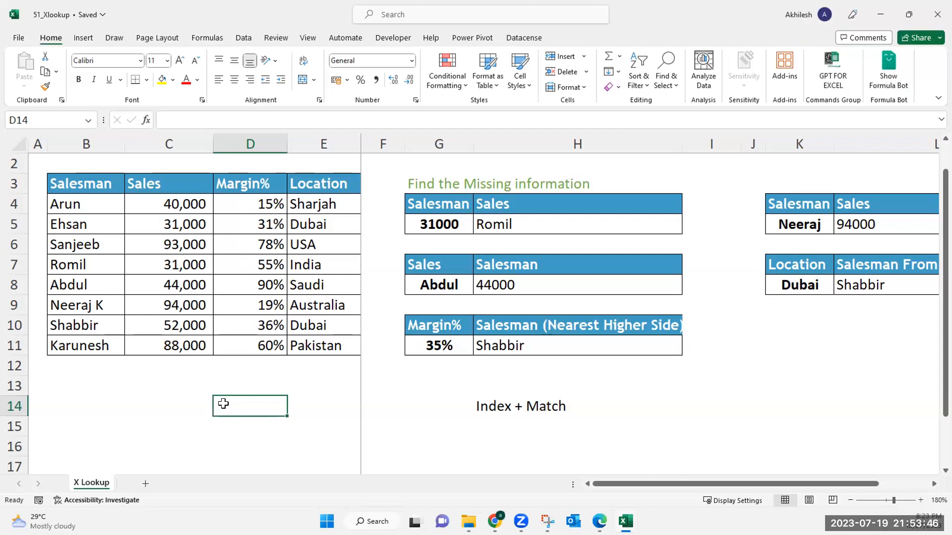
- Copy the salesman names in B4:B11 to the cells starting at K10
{"action": "left_click", "coordinate": [189, 197]}
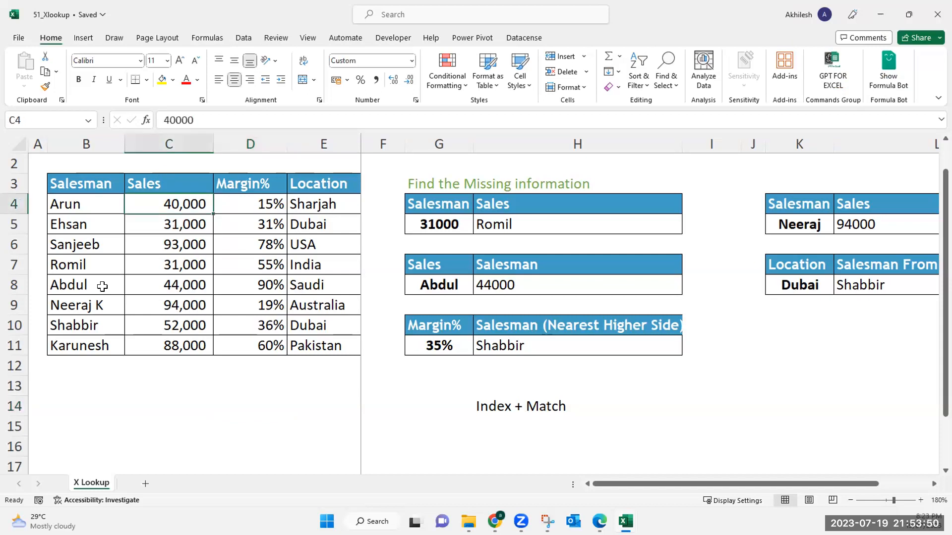
{"action": "left_click_drag", "start_coordinate": [101, 204], "coordinate": [104, 344]}
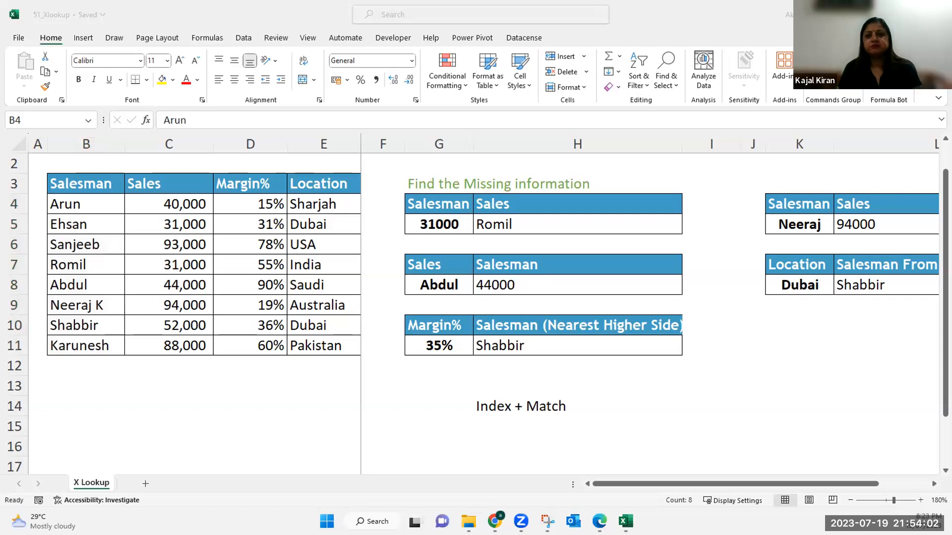
{"action": "left_click", "coordinate": [101, 199]}
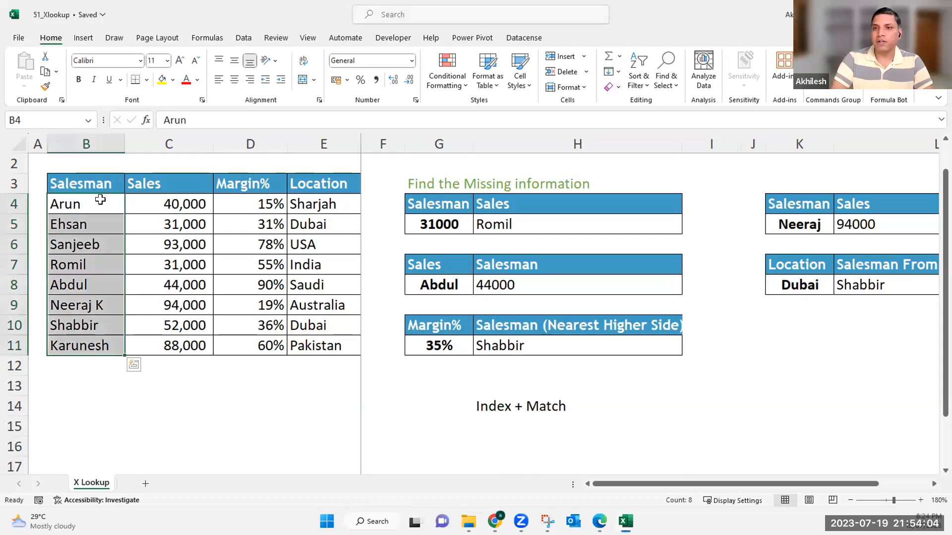
{"action": "left_click", "coordinate": [100, 200]}
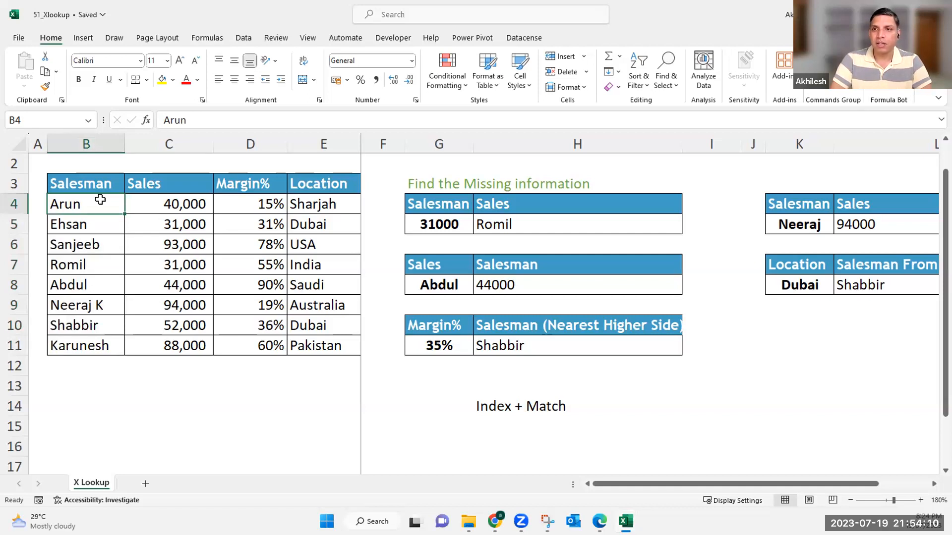
{"action": "left_click_drag", "start_coordinate": [100, 200], "coordinate": [104, 350]}
{"action": "key", "text": "ctrl+c"}
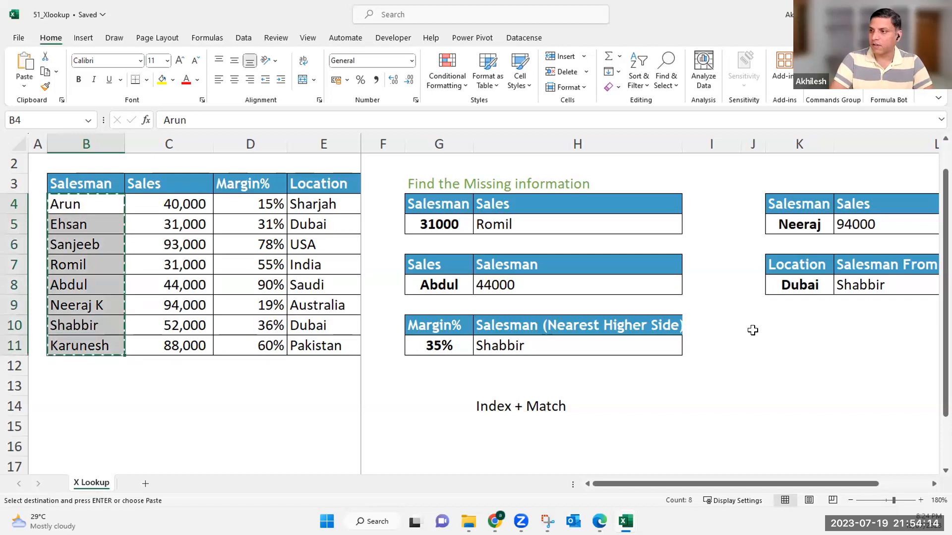
{"action": "left_click", "coordinate": [787, 326]}
{"action": "key", "text": "ctrl+v"}
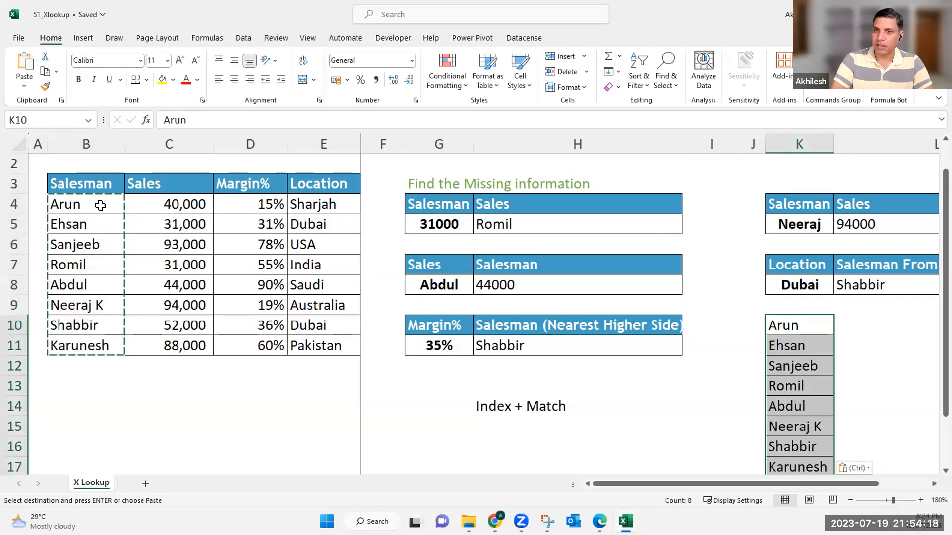
- Clear the salesman names in B4:B11 and apply List data validation to those cells with source =$K$10:$K$17
{"action": "left_click_drag", "start_coordinate": [99, 209], "coordinate": [102, 340]}
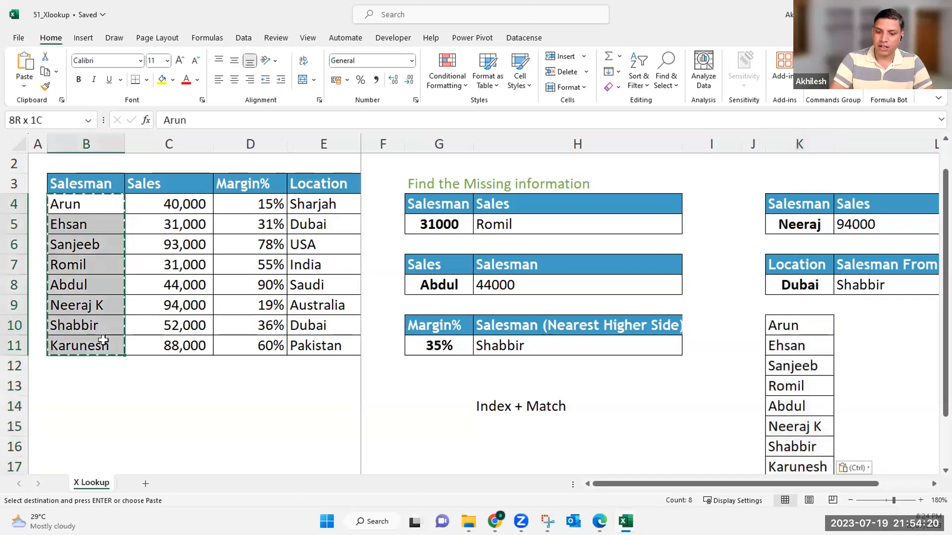
{"action": "key", "text": "Delete"}
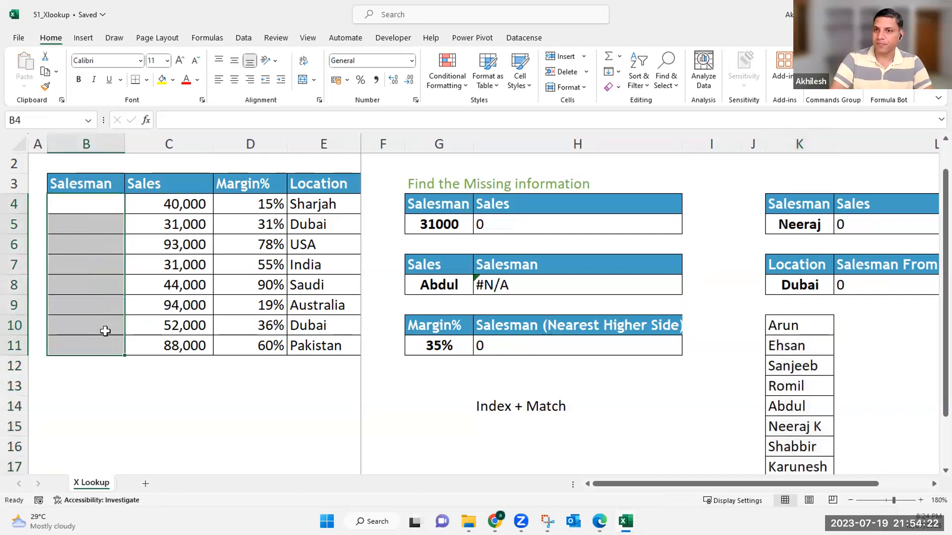
{"action": "left_click", "coordinate": [243, 38]}
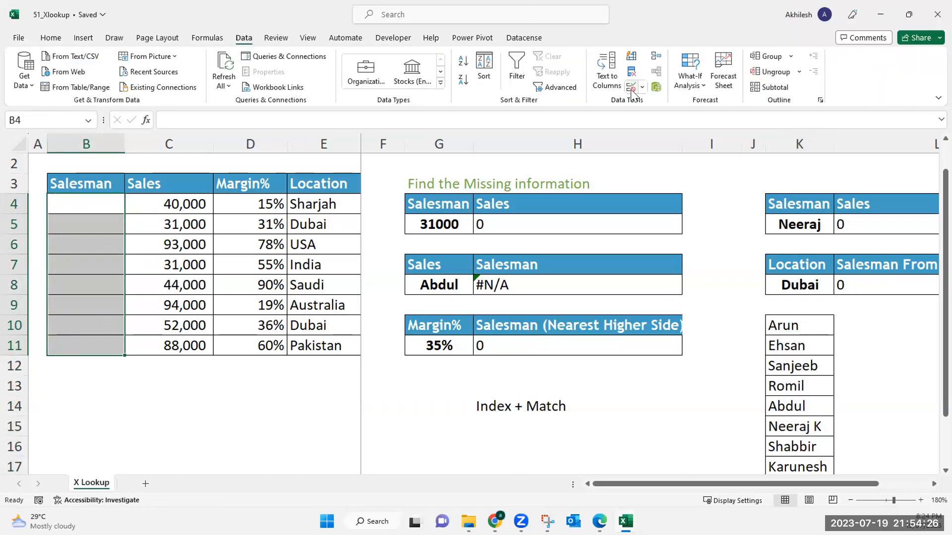
{"action": "left_click", "coordinate": [631, 88]}
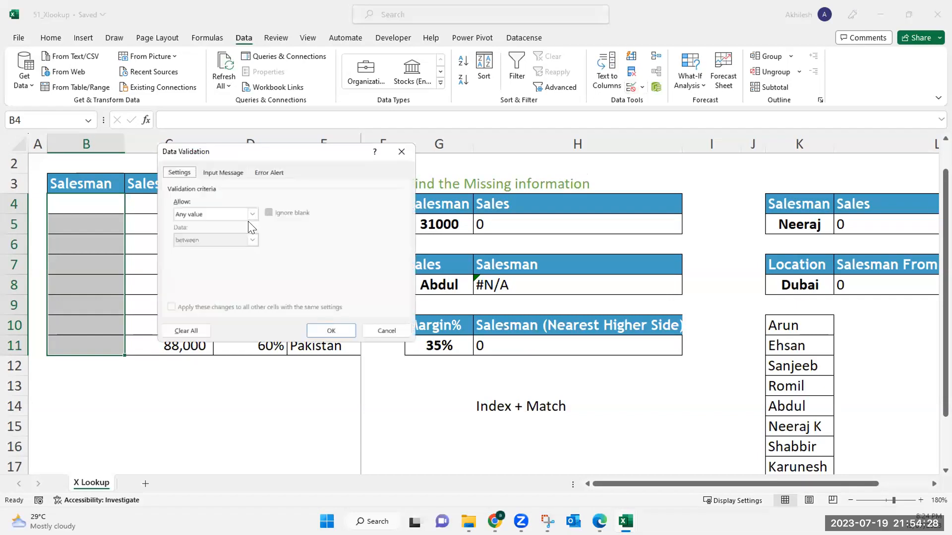
{"action": "left_click", "coordinate": [241, 218]}
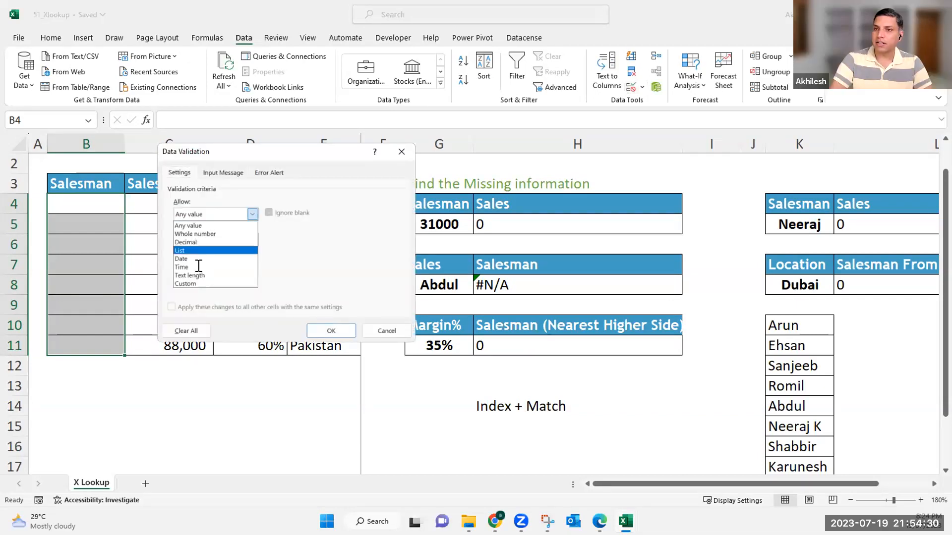
{"action": "left_click", "coordinate": [200, 251]}
{"action": "left_click", "coordinate": [200, 266]}
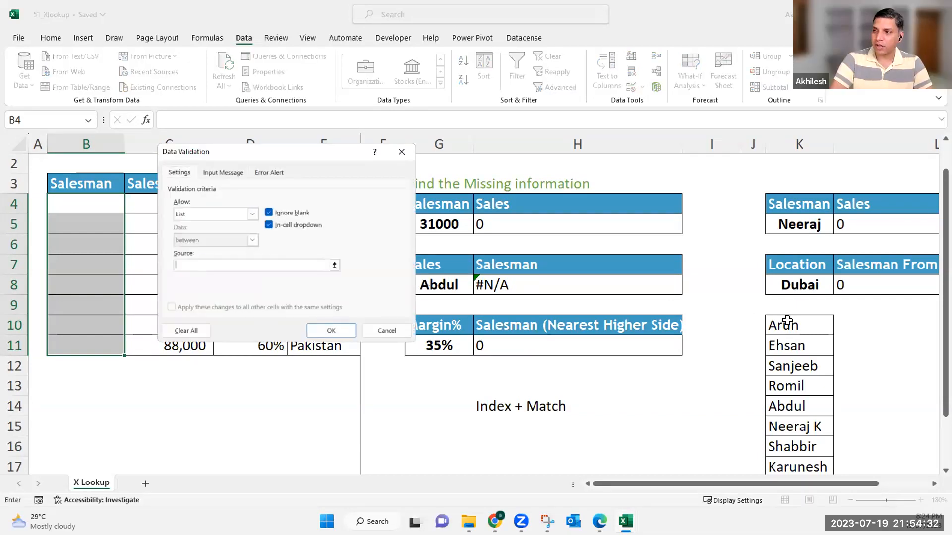
{"action": "left_click_drag", "start_coordinate": [794, 326], "coordinate": [794, 467]}
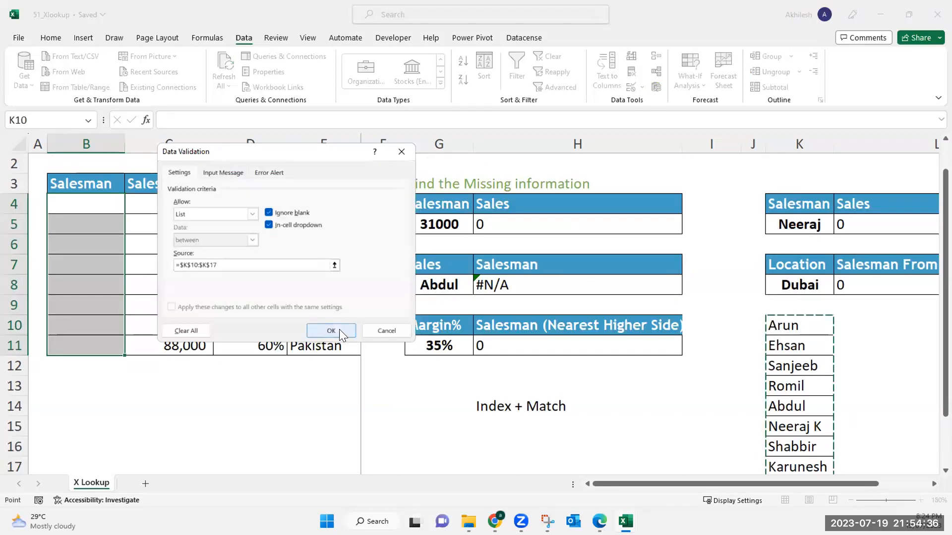
{"action": "left_click", "coordinate": [331, 331]}
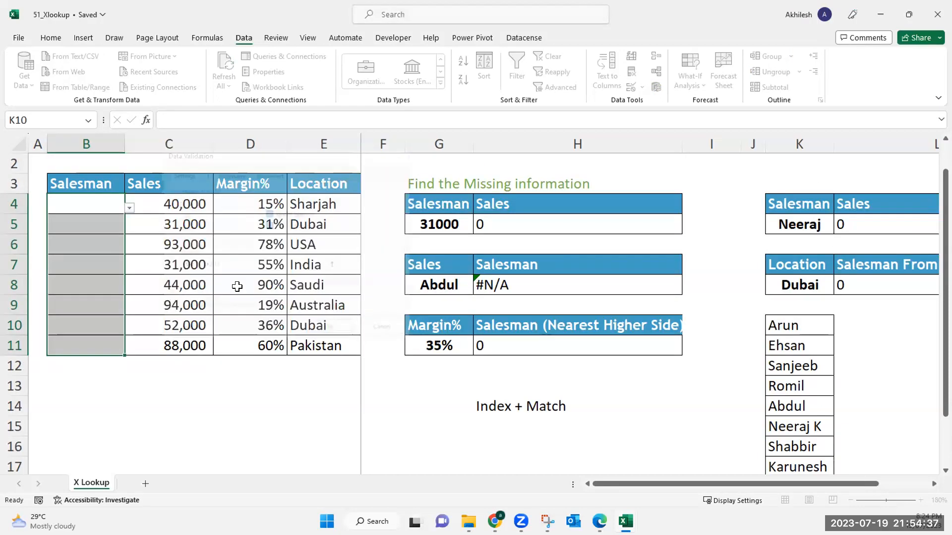
- Fill B4, B5 and B6 from their validation dropdowns with the third, fifth and seventh salesman in the list
{"action": "left_click", "coordinate": [130, 208]}
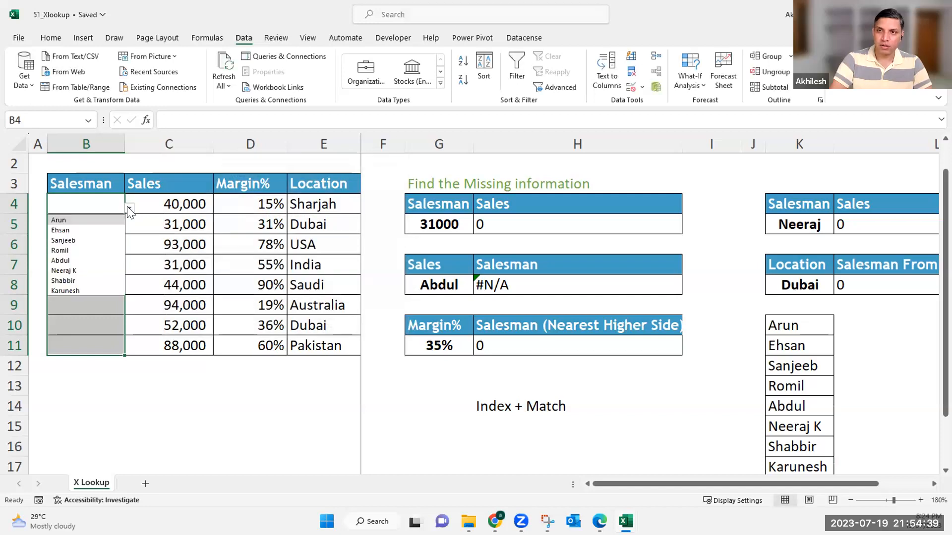
{"action": "left_click", "coordinate": [82, 239]}
{"action": "left_click", "coordinate": [97, 225]}
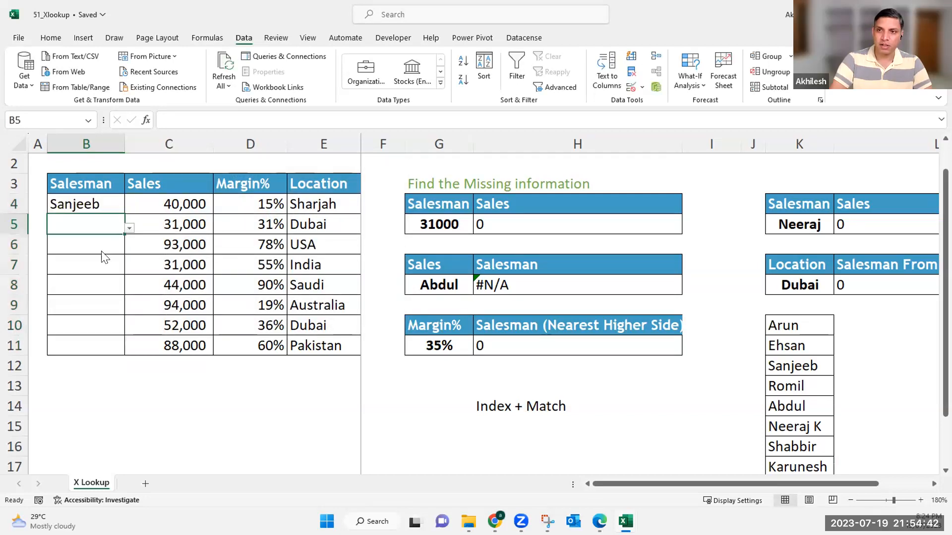
{"action": "left_click", "coordinate": [129, 228]}
{"action": "left_click", "coordinate": [57, 279]}
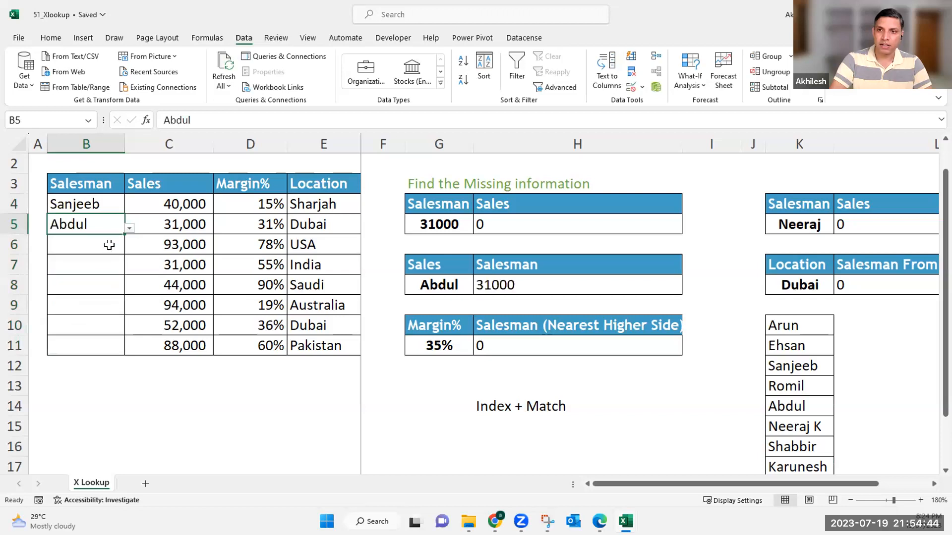
{"action": "key", "text": "Return"}
{"action": "key", "text": "alt+Down"}
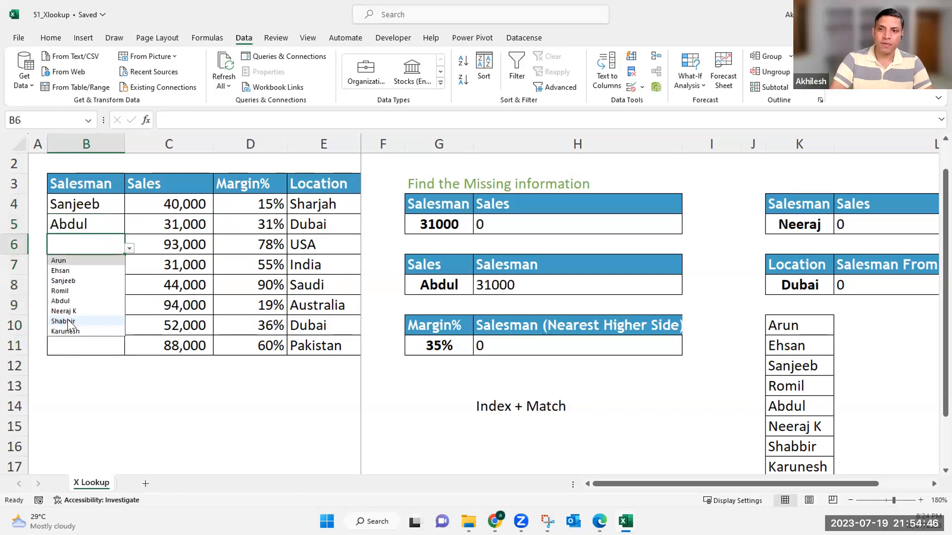
{"action": "left_click", "coordinate": [66, 320]}
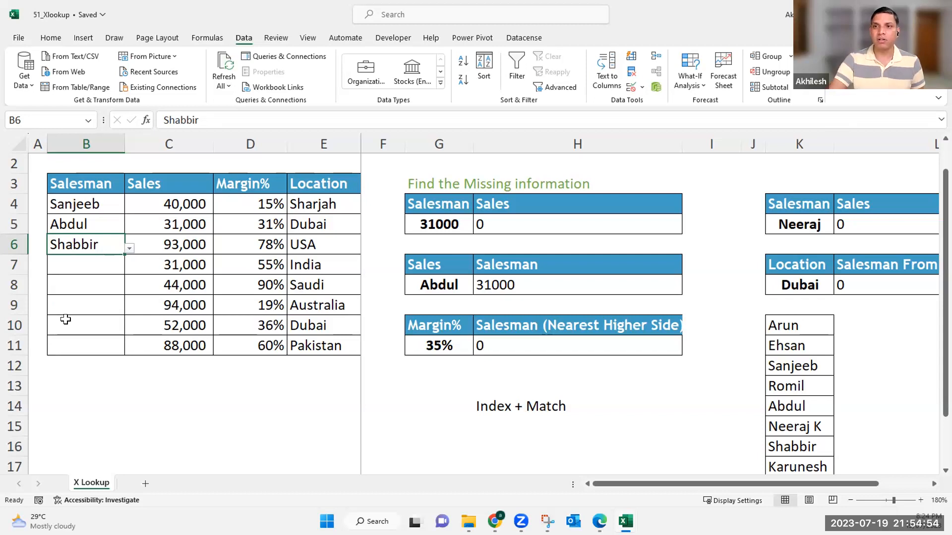
- Undo the dropdown entries, the list validation, the clearing of B4:B11 and the names copied into column K
{"action": "left_click_drag", "start_coordinate": [91, 184], "coordinate": [311, 183]}
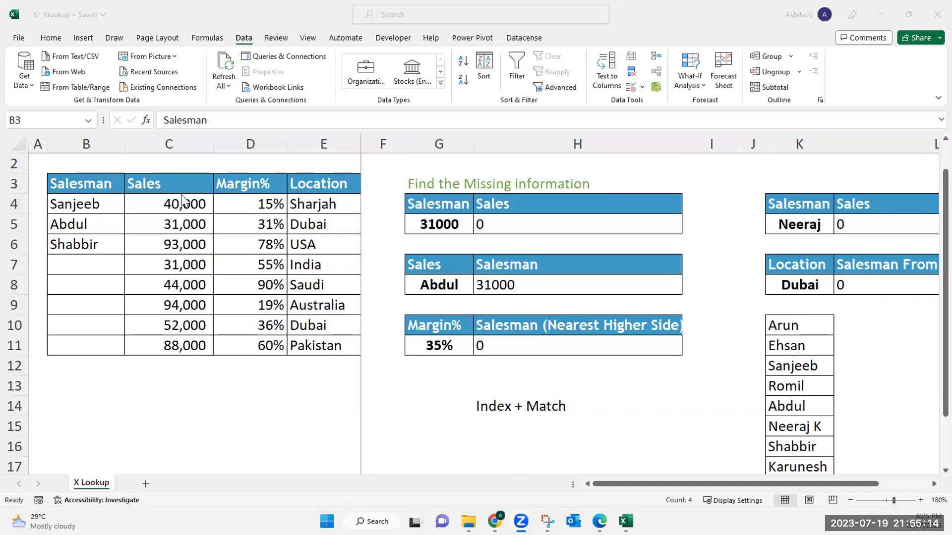
{"action": "left_click_drag", "start_coordinate": [178, 200], "coordinate": [177, 342]}
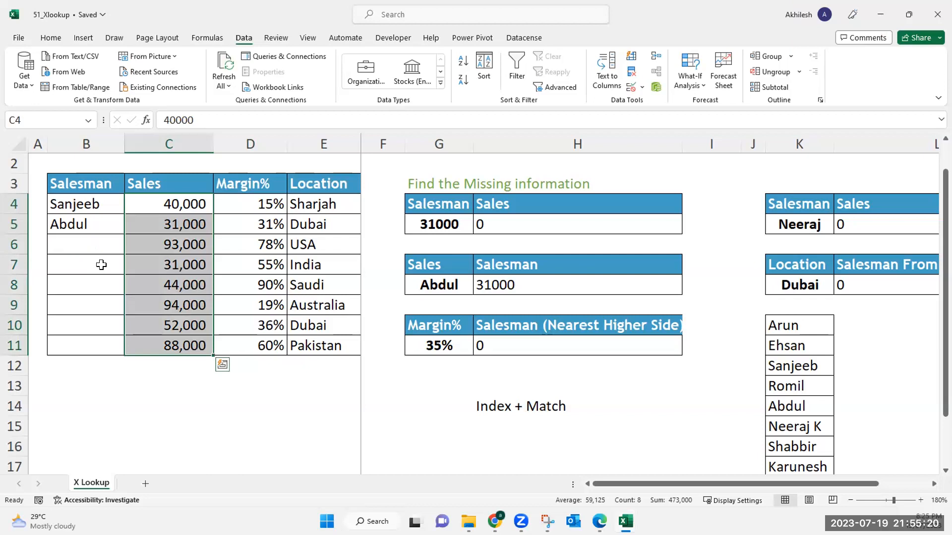
{"action": "key", "text": "ctrl+z"}
{"action": "key", "text": "ctrl+z"}
{"action": "key", "text": "ctrl+z"}
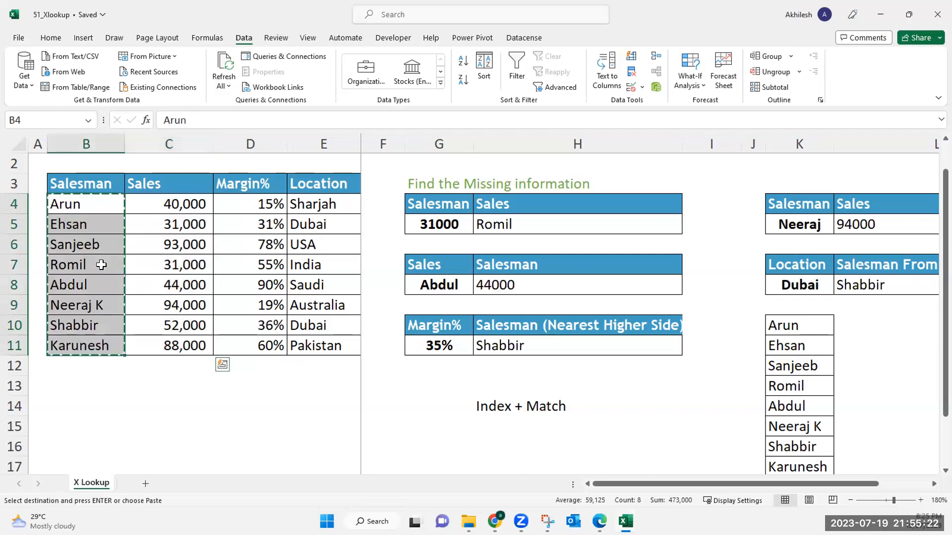
{"action": "key", "text": "ctrl+z"}
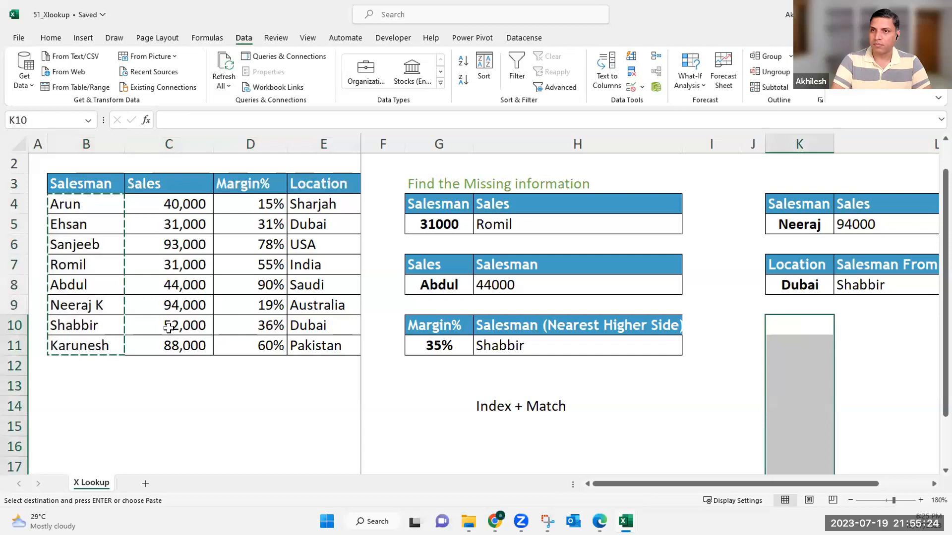
- Copy the Salesman and Sales columns in B3:C11 into a new blank workbook starting at A1
{"action": "left_click_drag", "start_coordinate": [79, 183], "coordinate": [170, 346]}
{"action": "key", "text": "ctrl+c"}
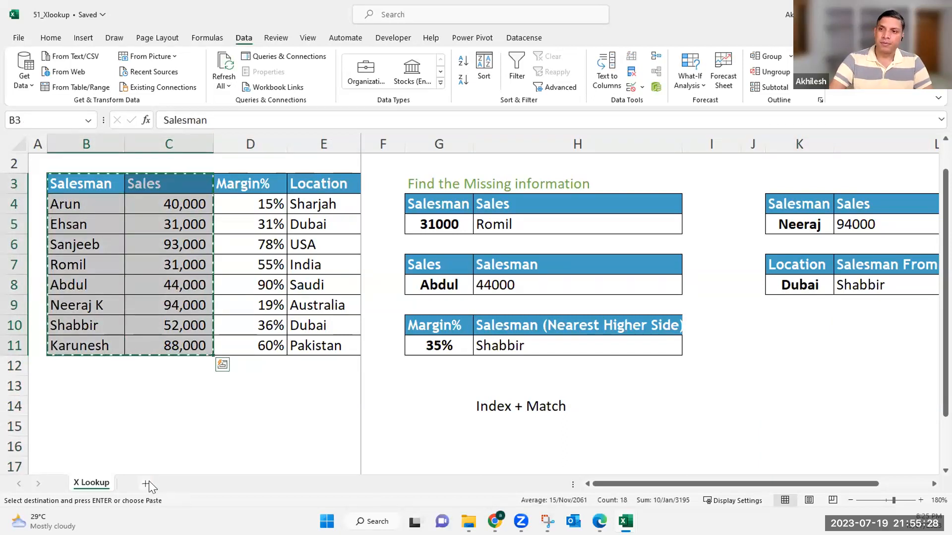
{"action": "key", "text": "ctrl+n"}
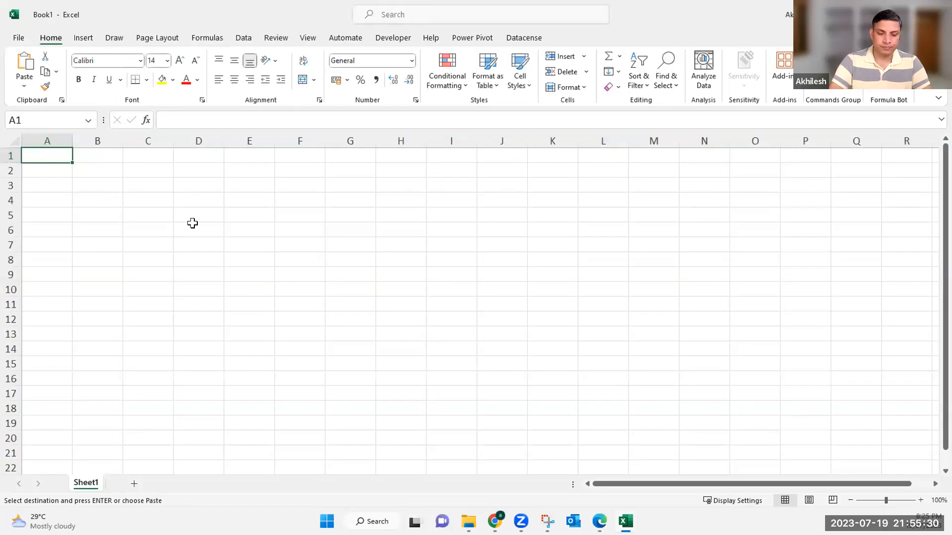
{"action": "key", "text": "ctrl+v"}
- Enter 100 in D1 as the multiplier for the sales values
{"action": "left_click", "coordinate": [198, 152]}
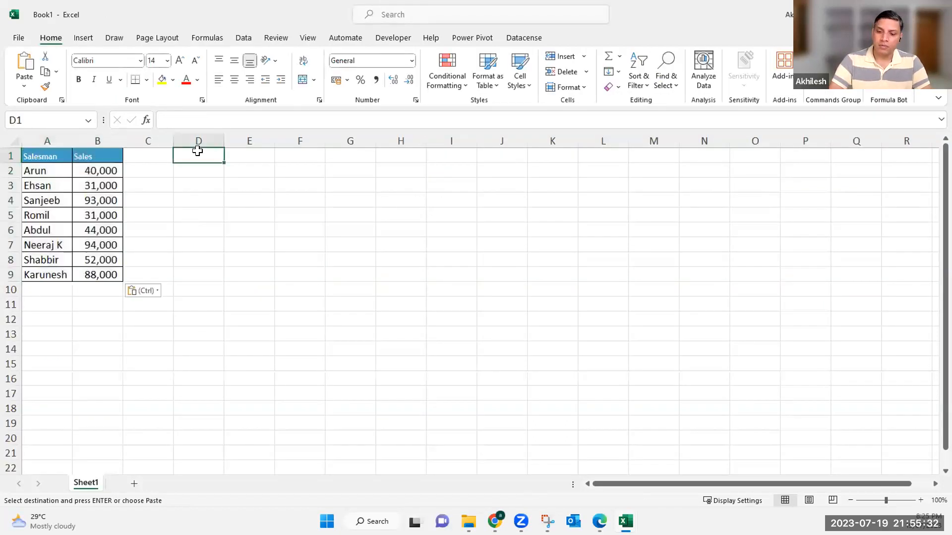
{"action": "double_click", "coordinate": [198, 152]}
{"action": "type", "text": "10"}
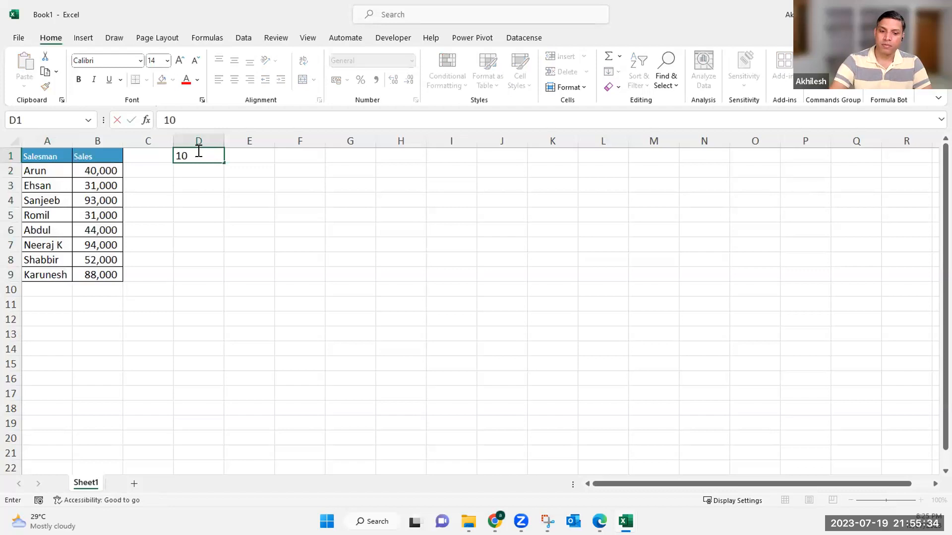
{"action": "type", "text": "0"}
{"action": "key", "text": "Down"}
{"action": "key", "text": "Down"}
{"action": "key", "text": "Down"}
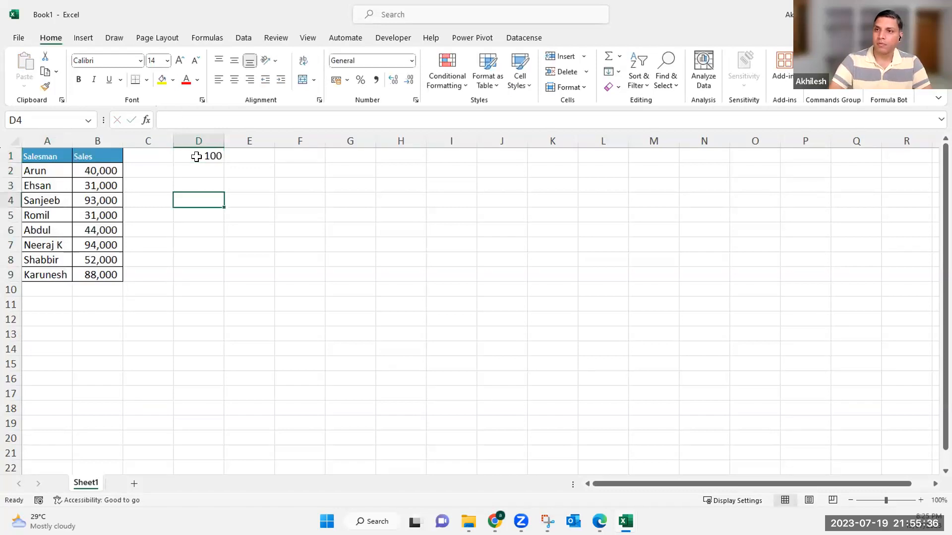
- Multiply the sales in B2:B9 by the 100 in D1 using Paste Special Multiply, and clear D1
{"action": "left_click", "coordinate": [194, 155]}
{"action": "key", "text": "ctrl+c"}
{"action": "left_click_drag", "start_coordinate": [98, 171], "coordinate": [95, 273]}
{"action": "right_click", "coordinate": [98, 233]}
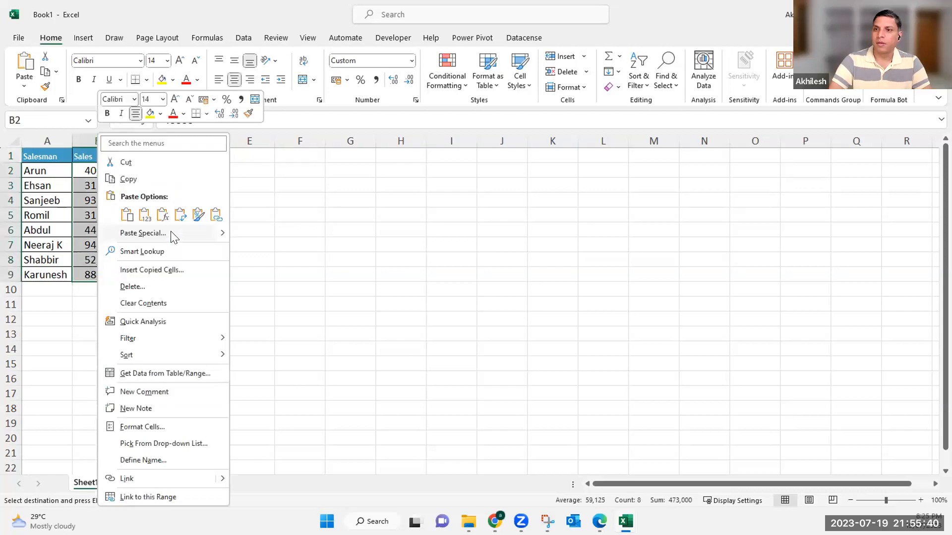
{"action": "left_click", "coordinate": [169, 238]}
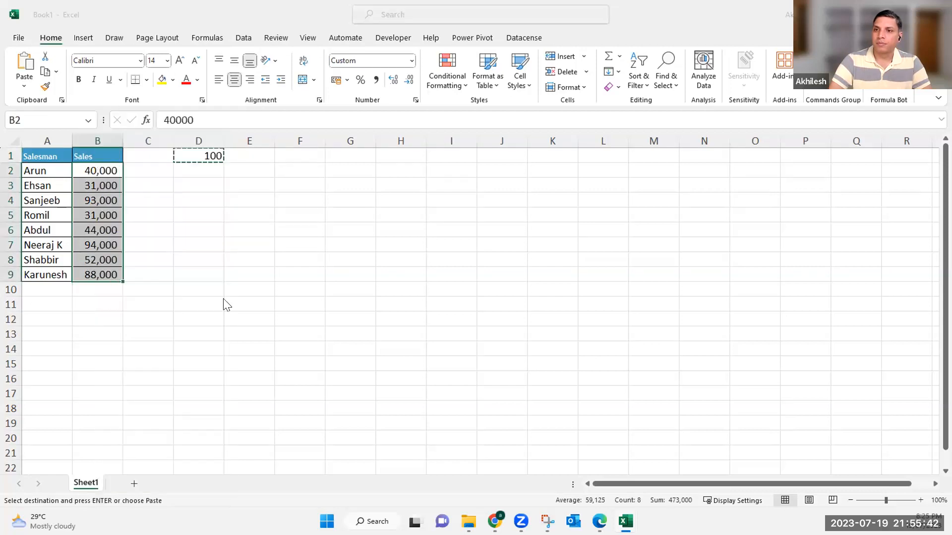
{"action": "key", "text": "alt+m"}
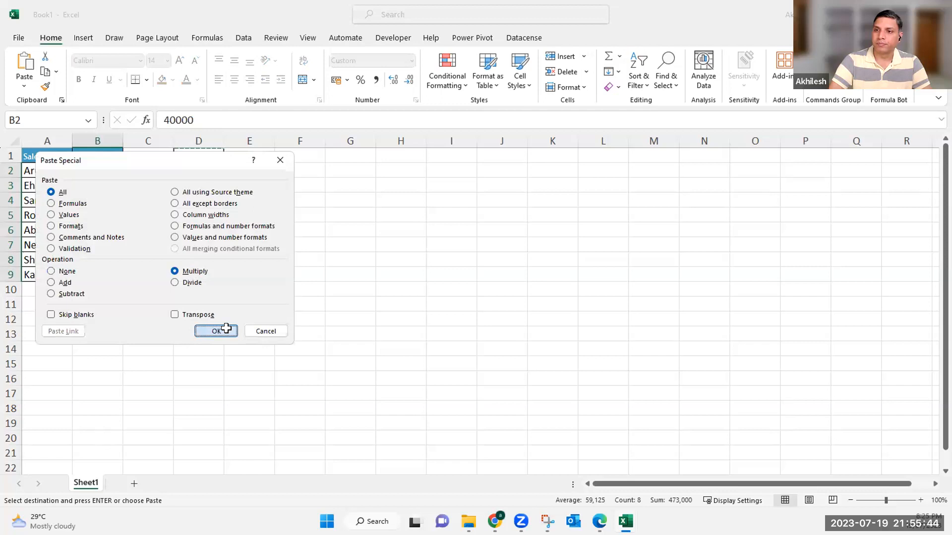
{"action": "key", "text": "Return"}
{"action": "left_click", "coordinate": [215, 154]}
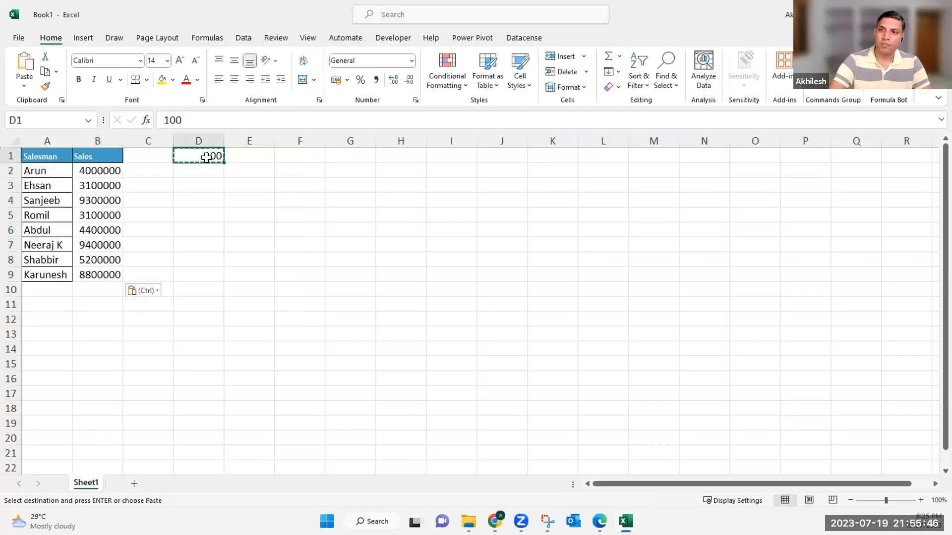
{"action": "key", "text": "Delete"}
- Insert a clustered column chart from A1:B9 and size it to cover about E6 to M20
{"action": "left_click_drag", "start_coordinate": [63, 159], "coordinate": [101, 273]}
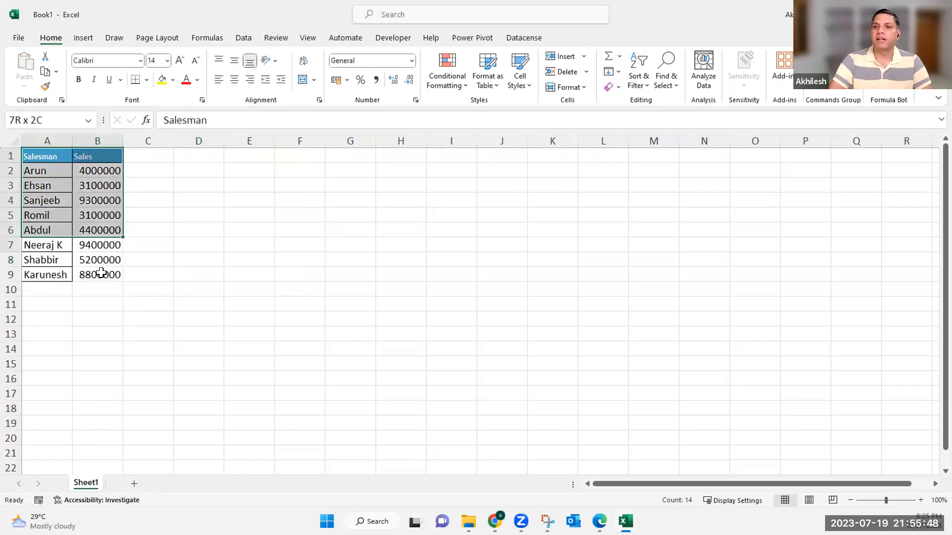
{"action": "left_click", "coordinate": [84, 38]}
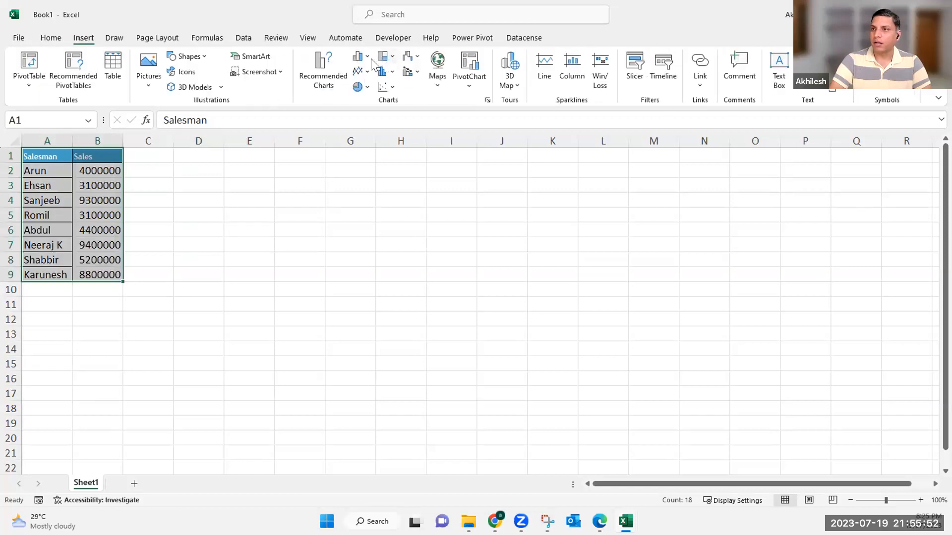
{"action": "left_click", "coordinate": [361, 56]}
{"action": "left_click", "coordinate": [373, 105]}
{"action": "left_click_drag", "start_coordinate": [619, 395], "coordinate": [539, 400]}
{"action": "left_click_drag", "start_coordinate": [692, 444], "coordinate": [693, 446]}
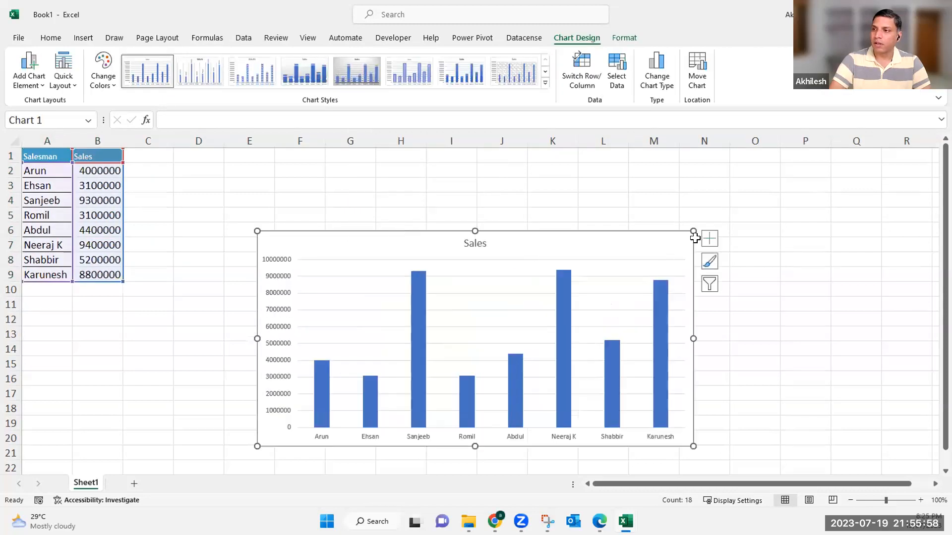
- Add data labels to the Sales chart and move the chart up about two rows
{"action": "left_click", "coordinate": [710, 239]}
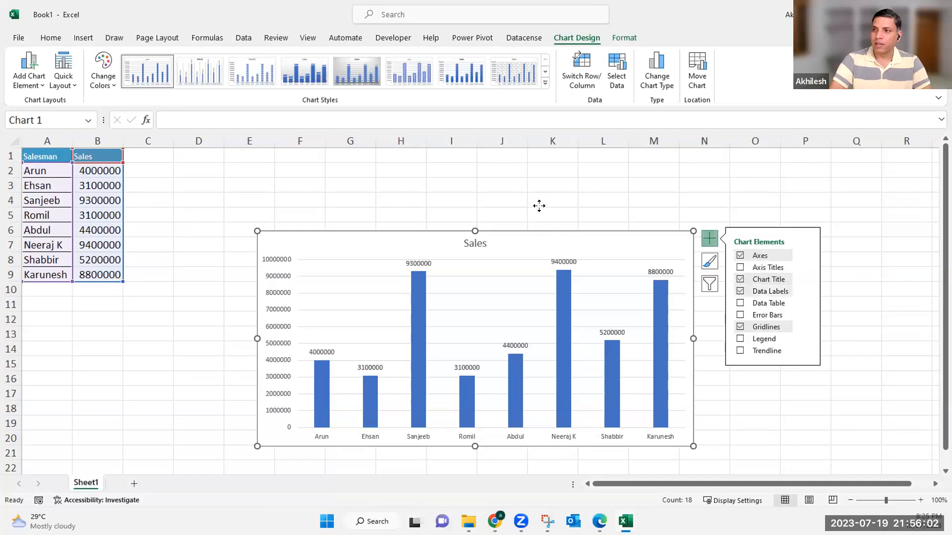
{"action": "left_click_drag", "start_coordinate": [630, 244], "coordinate": [623, 214]}
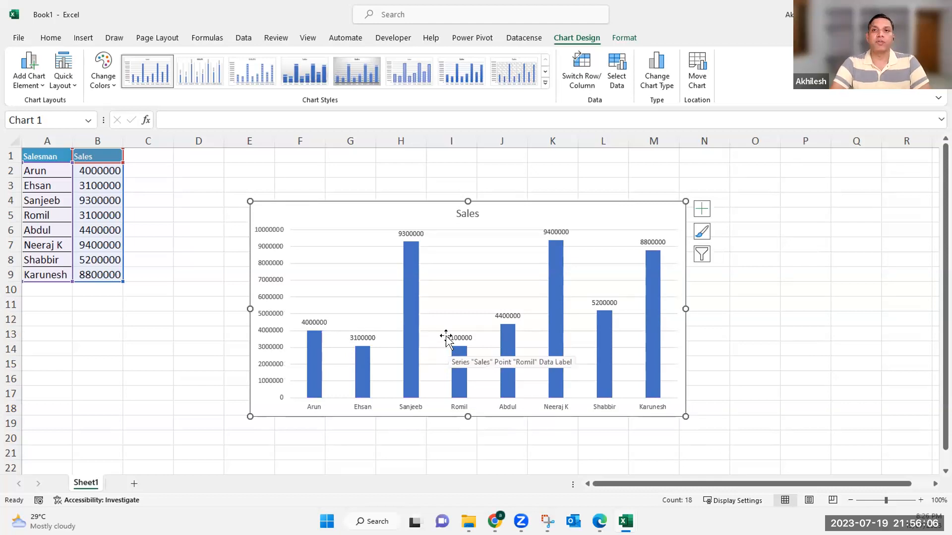
- Open the custom number format code of the sales values in B2:B9 for editing
{"action": "left_click", "coordinate": [132, 333]}
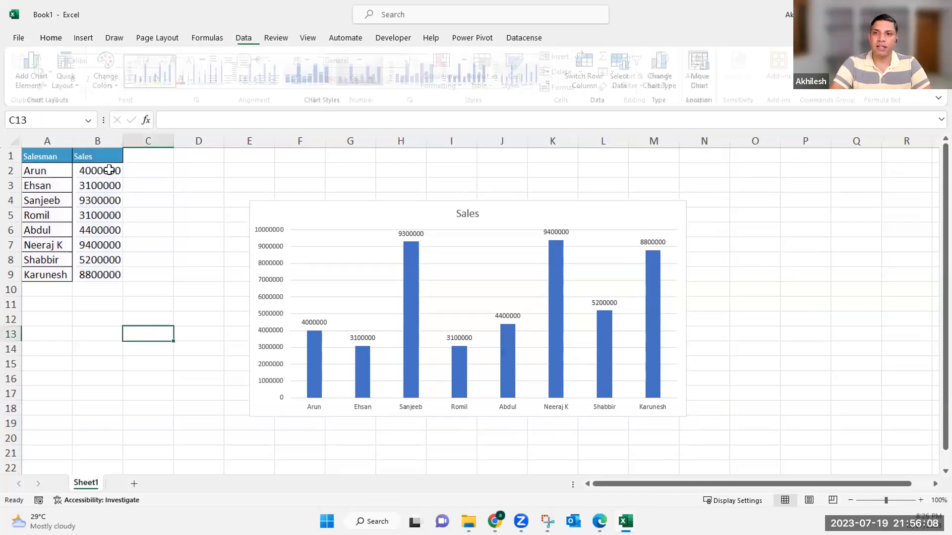
{"action": "left_click_drag", "start_coordinate": [102, 171], "coordinate": [106, 270]}
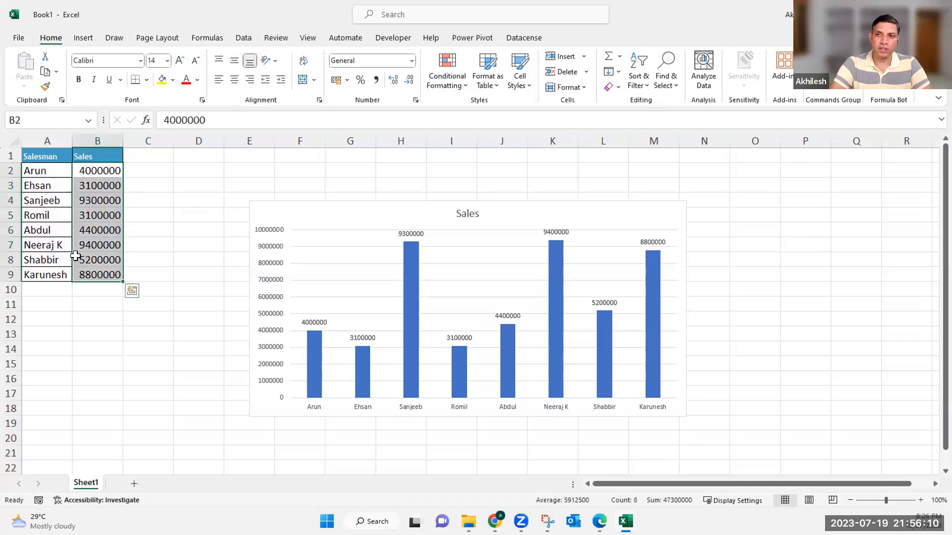
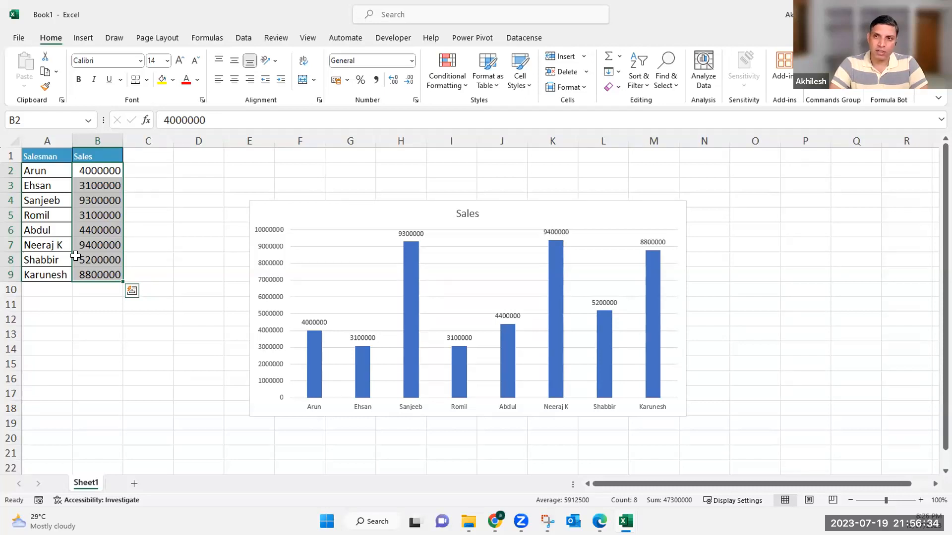
{"action": "key", "text": "ctrl+1"}
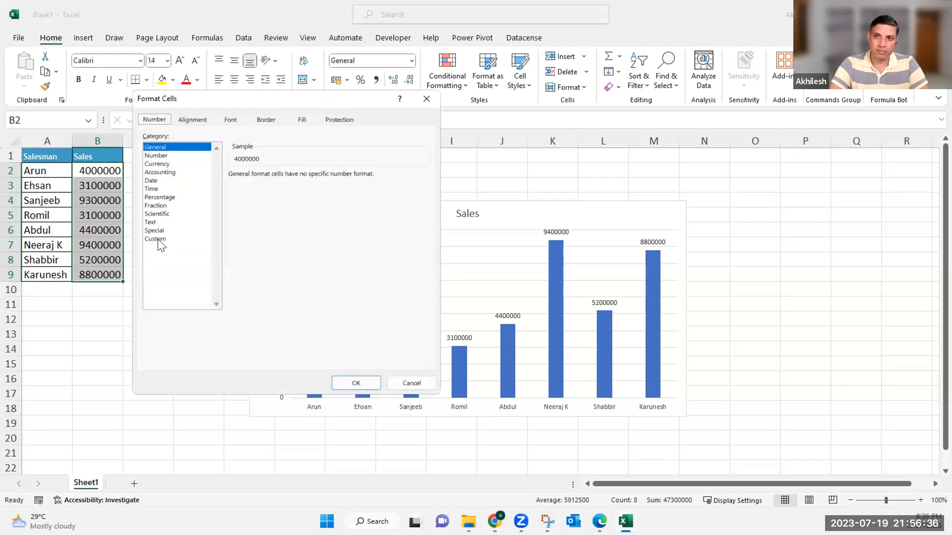
{"action": "left_click", "coordinate": [155, 239]}
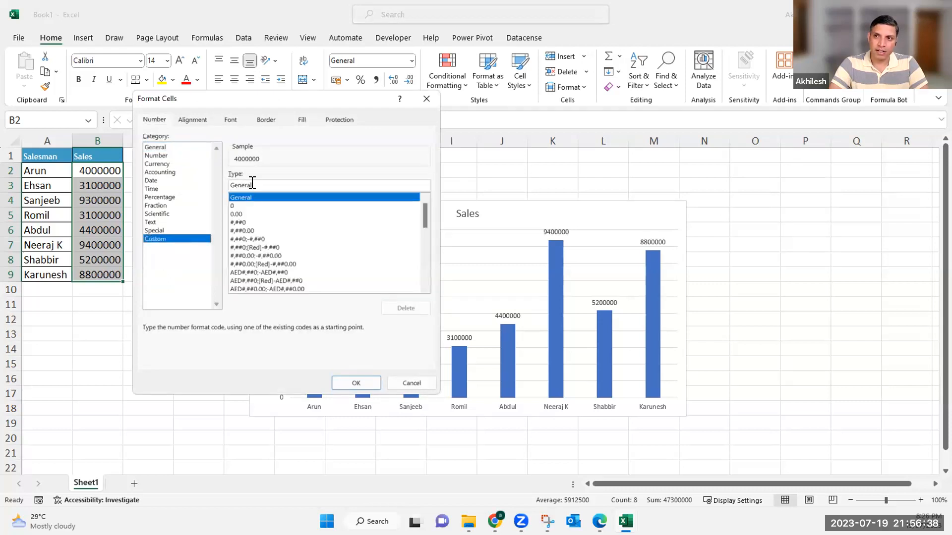
{"action": "left_click_drag", "start_coordinate": [252, 183], "coordinate": [223, 183]}
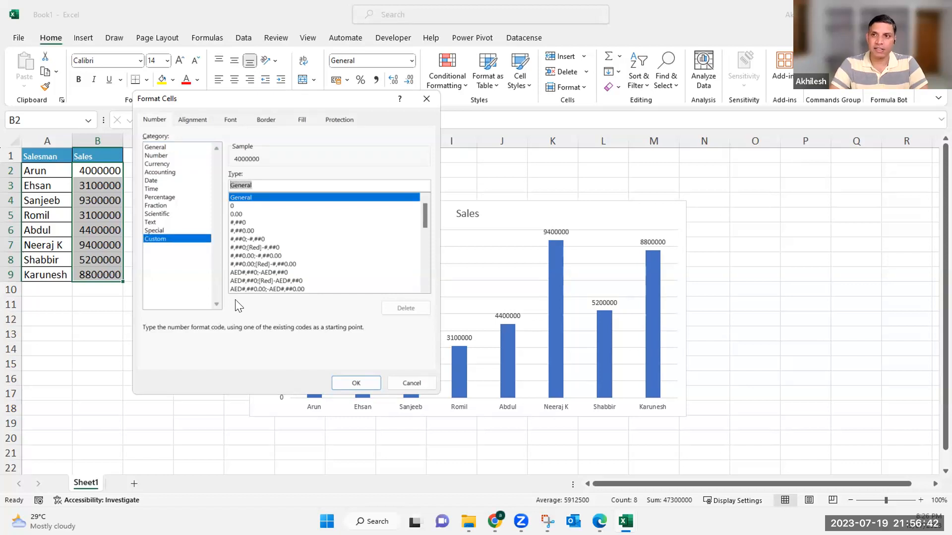
- Switch to Chrome and search Google in a new tab for "formating for lakhs in excel"
{"action": "left_click", "coordinate": [492, 514]}
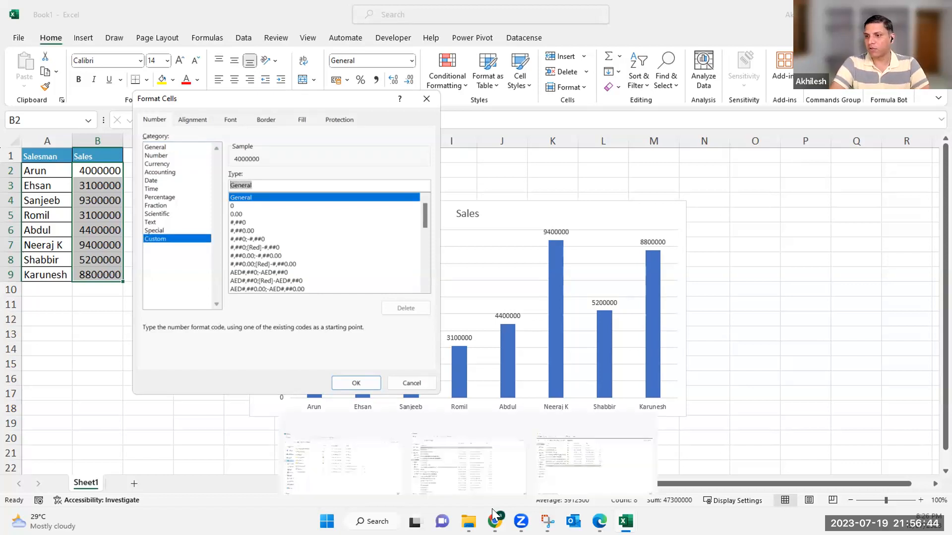
{"action": "key", "text": "ctrl+t"}
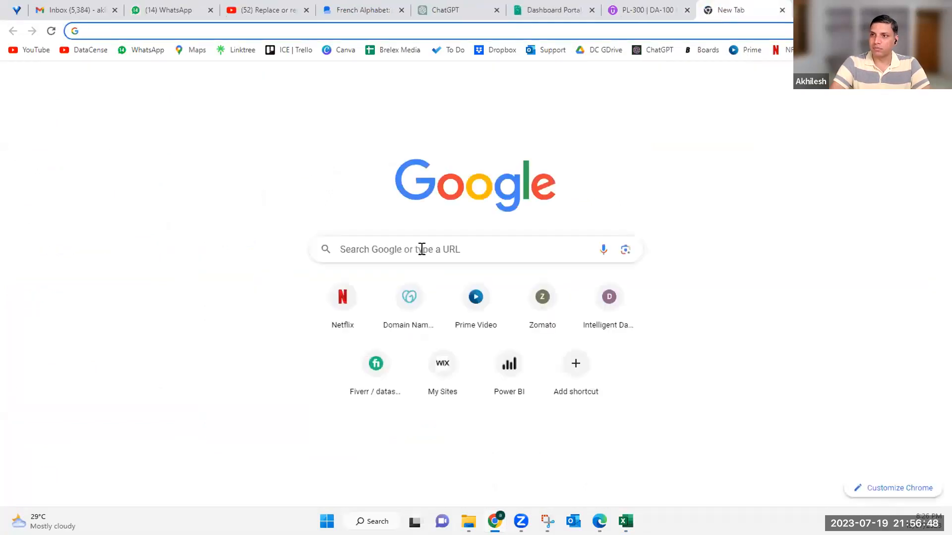
{"action": "left_click", "coordinate": [422, 249]}
{"action": "type", "text": "formati"}
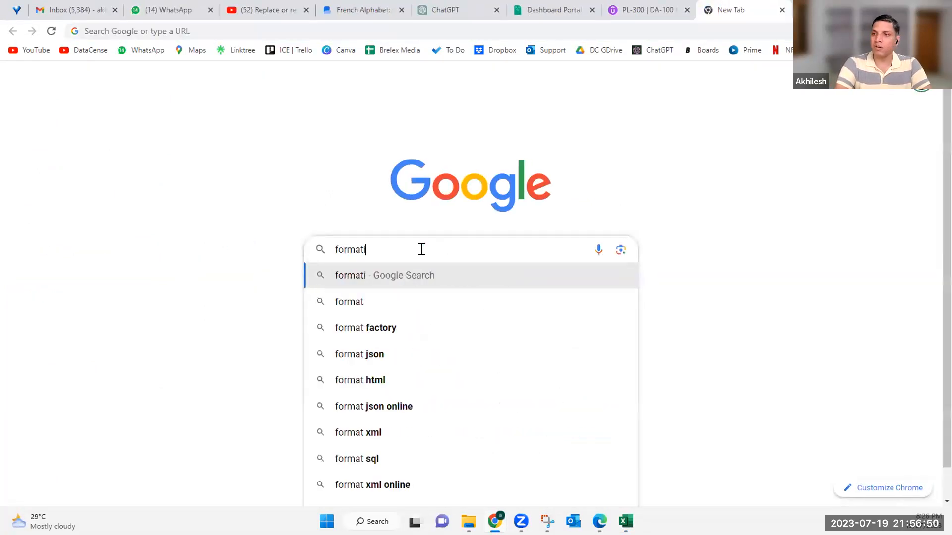
{"action": "type", "text": "ng f"}
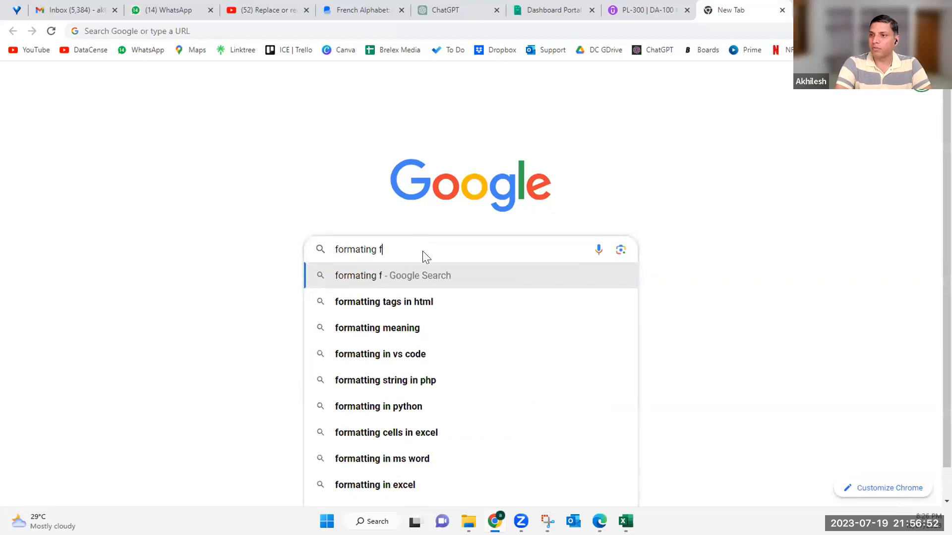
{"action": "type", "text": "or lack"}
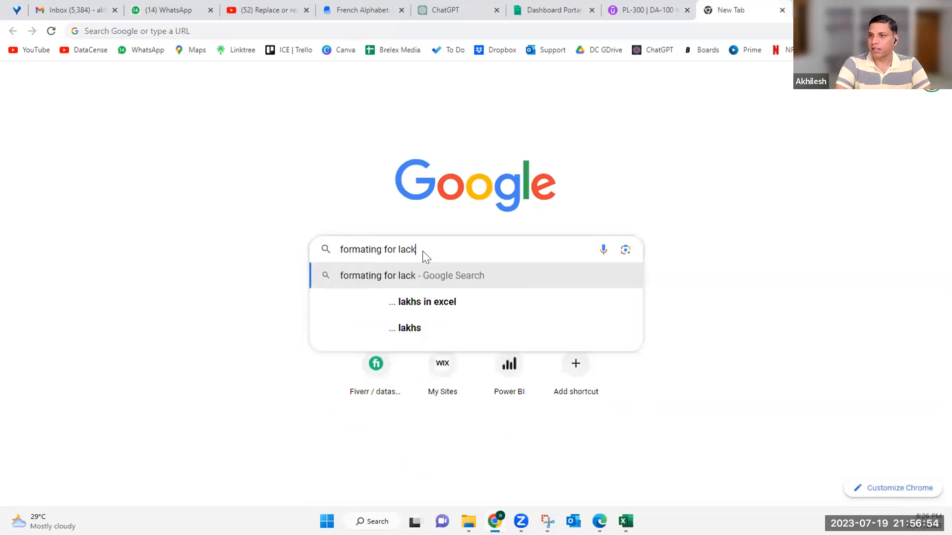
{"action": "left_click", "coordinate": [422, 303]}
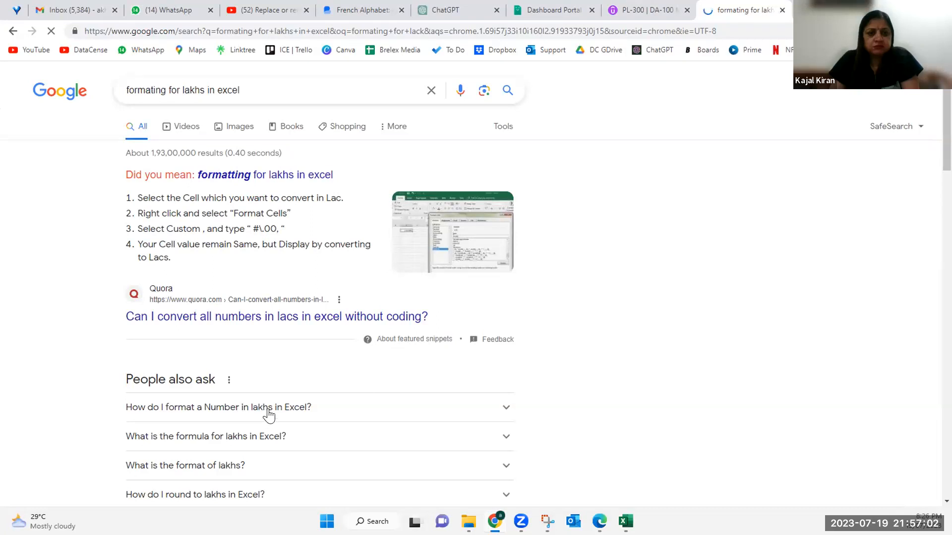
- Open the edureka result on formatting numbers as lakhs and crores and find the format codes in its answer
{"action": "scroll", "coordinate": [268, 416], "scroll_direction": "down", "scroll_amount": 1}
{"action": "scroll", "coordinate": [268, 416], "scroll_direction": "down", "scroll_amount": 5}
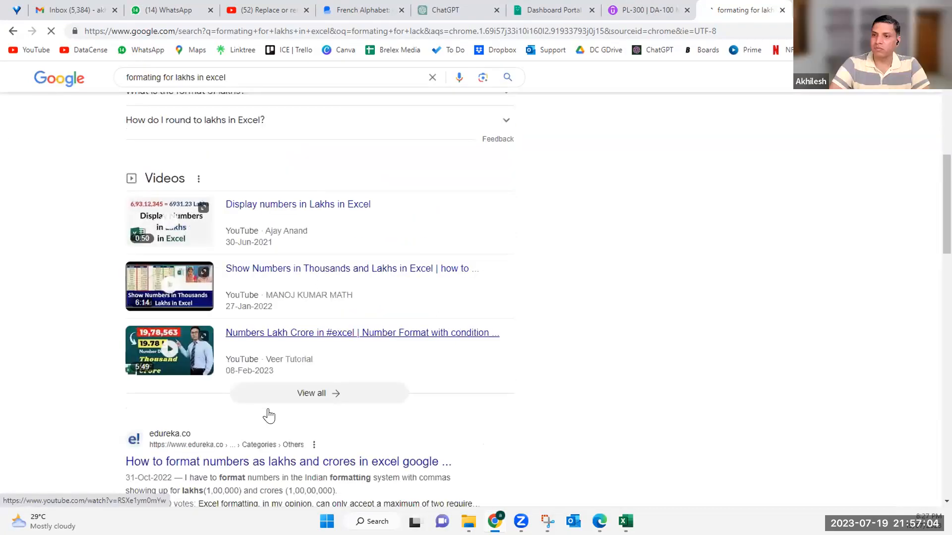
{"action": "scroll", "coordinate": [268, 414], "scroll_direction": "down", "scroll_amount": 5}
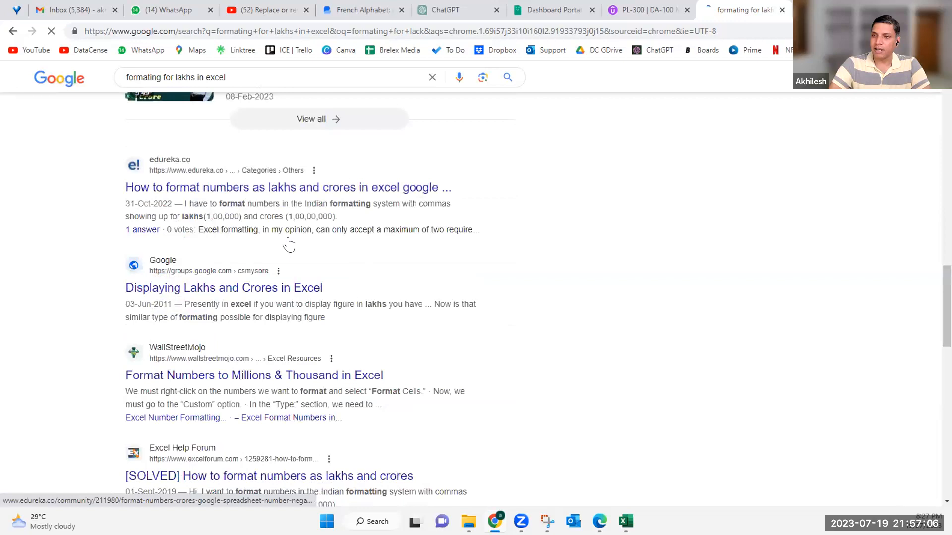
{"action": "left_click", "coordinate": [288, 174]}
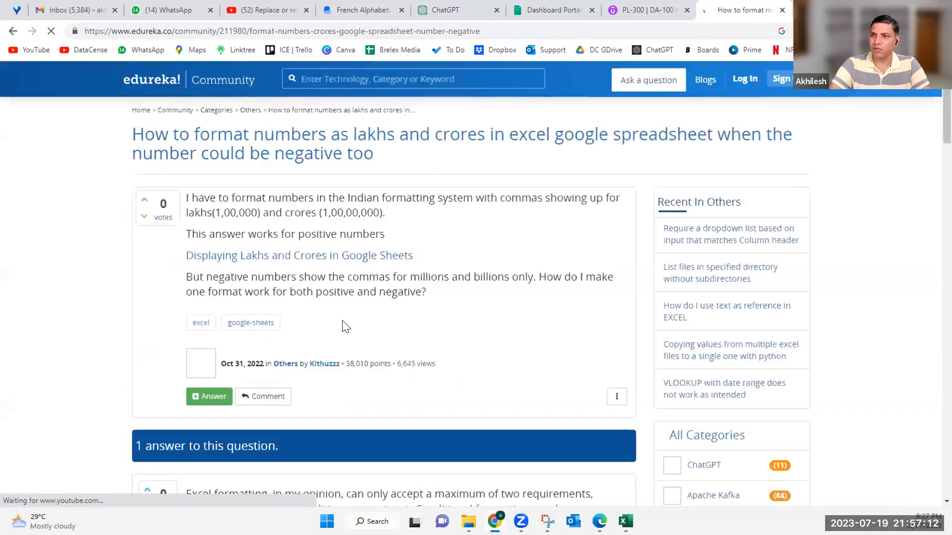
{"action": "scroll", "coordinate": [346, 327], "scroll_direction": "down", "scroll_amount": 1}
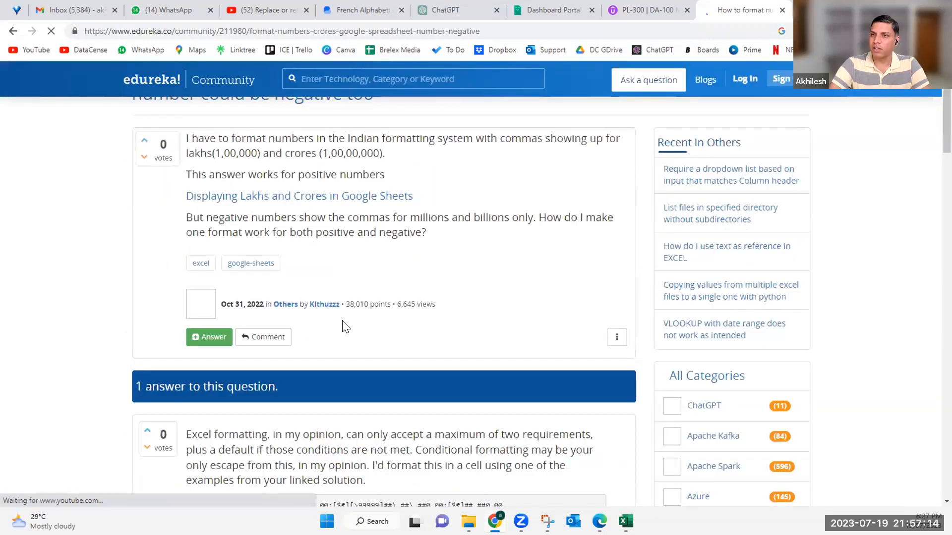
{"action": "scroll", "coordinate": [346, 327], "scroll_direction": "down", "scroll_amount": 3}
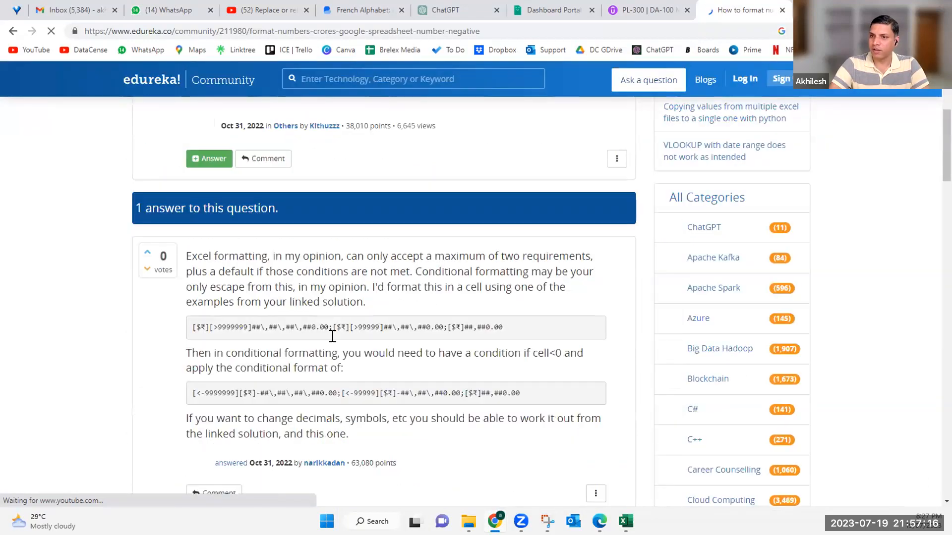
{"action": "scroll", "coordinate": [333, 336], "scroll_direction": "down", "scroll_amount": 2}
{"action": "scroll", "coordinate": [515, 268], "scroll_direction": "up", "scroll_amount": 1}
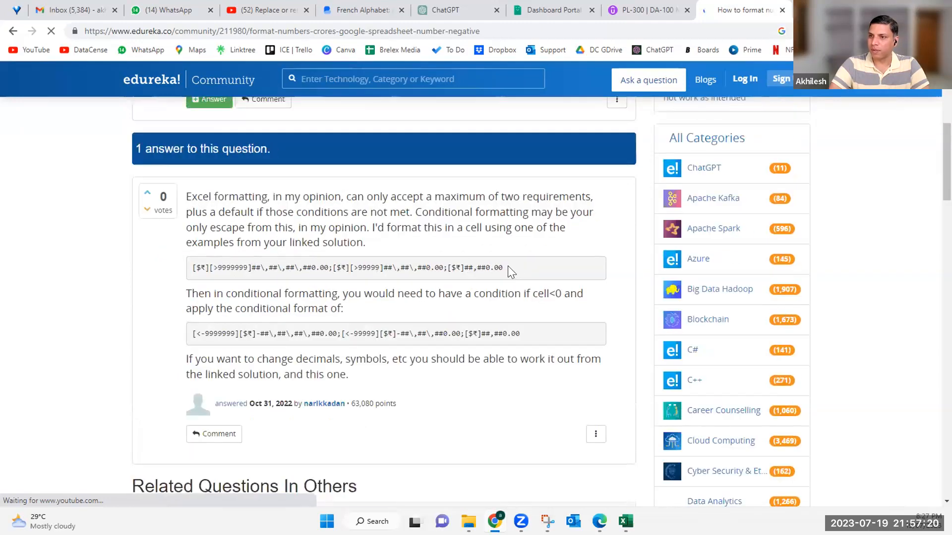
- Try the answer's first rupee lakhs-and-crores format code as the custom format of B2:B9 in Excel, and undo it
{"action": "left_click_drag", "start_coordinate": [504, 267], "coordinate": [191, 266]}
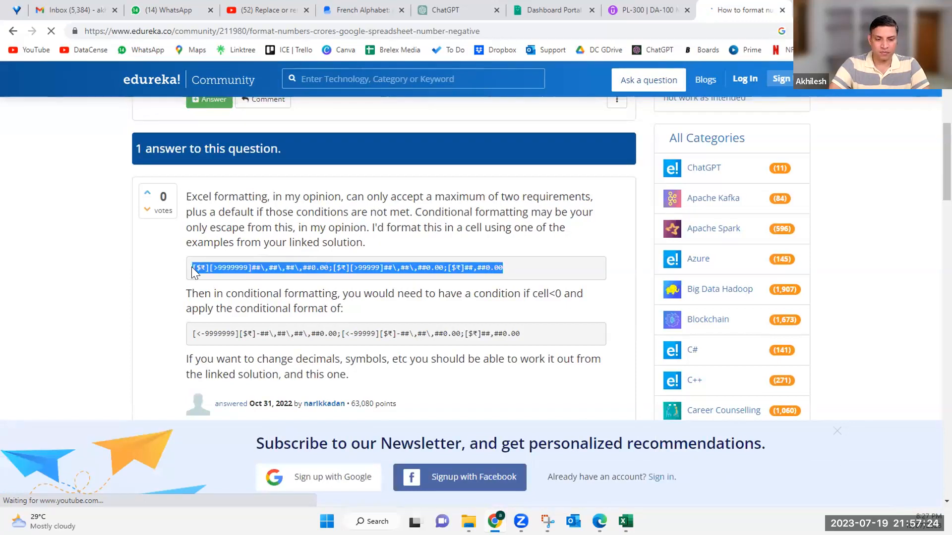
{"action": "key", "text": "alt+Tab"}
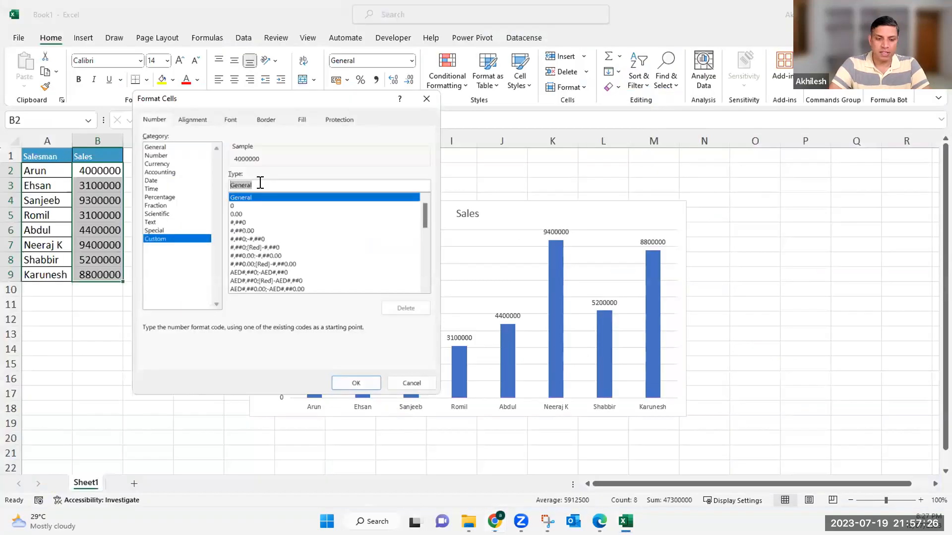
{"action": "key", "text": "ctrl+v"}
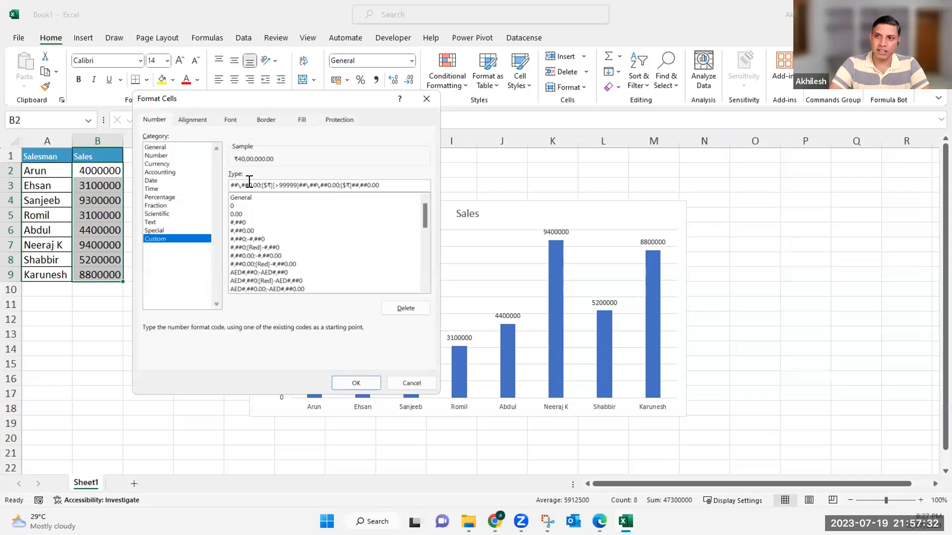
{"action": "left_click", "coordinate": [355, 383]}
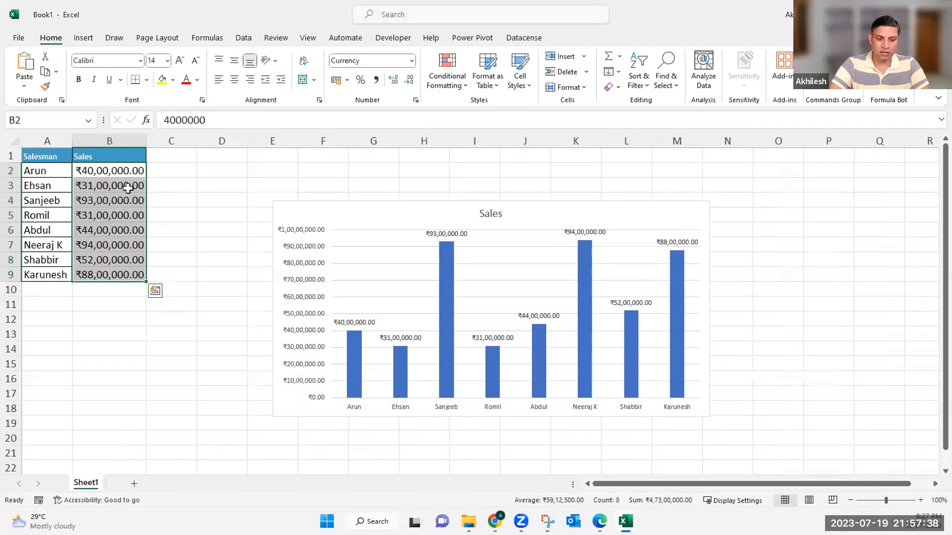
{"action": "key", "text": "ctrl+z"}
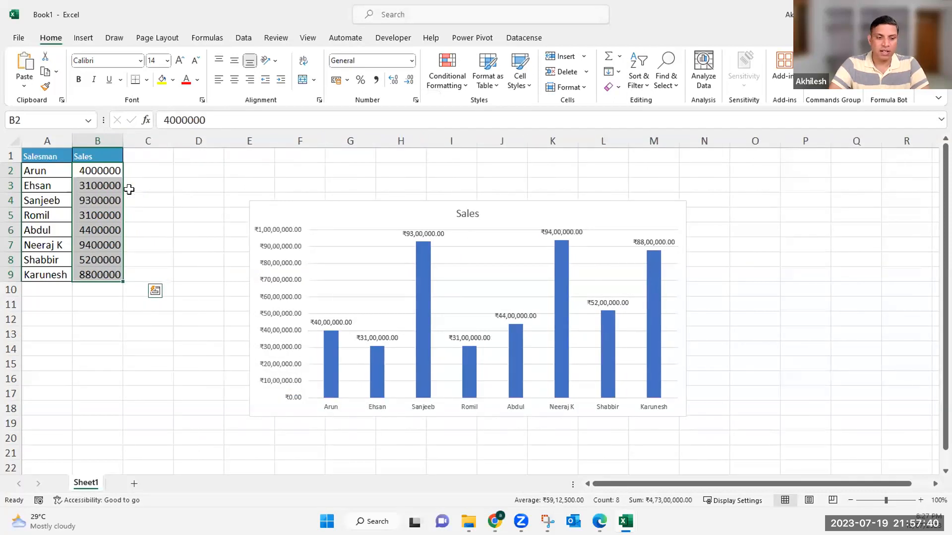
- Apply the custom number format #,##0, "k" to B2:B9 to show the sales in thousands
{"action": "key", "text": "ctrl+1"}
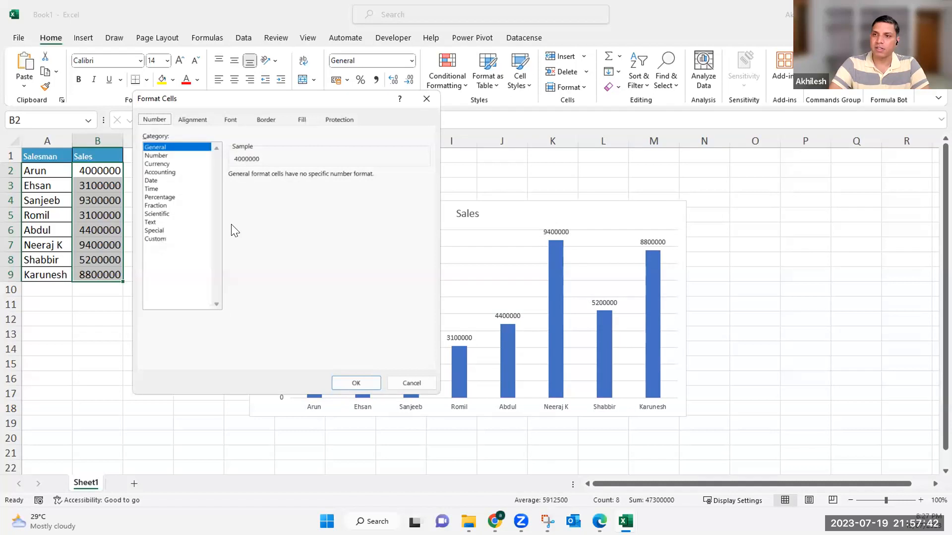
{"action": "key", "text": "End"}
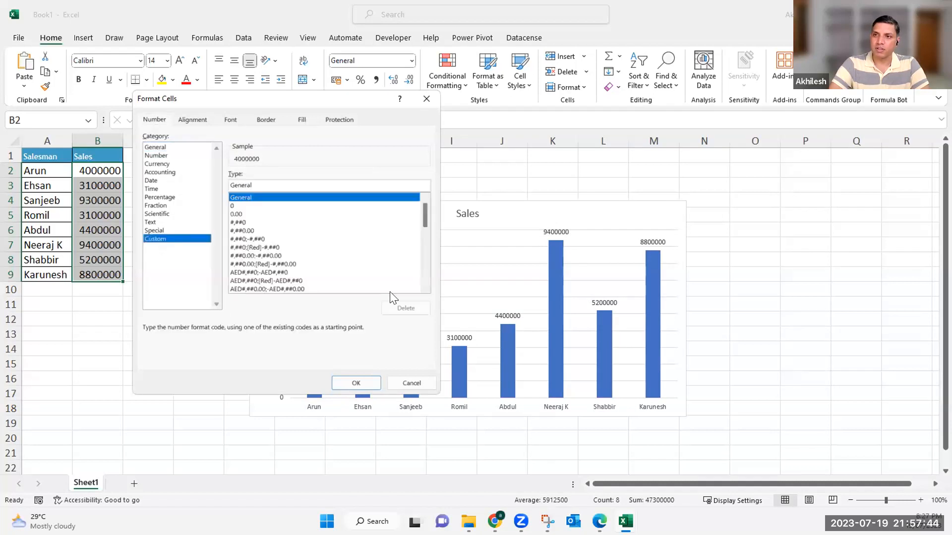
{"action": "key", "text": "Down"}
{"action": "key", "text": "Down"}
{"action": "key", "text": "Down"}
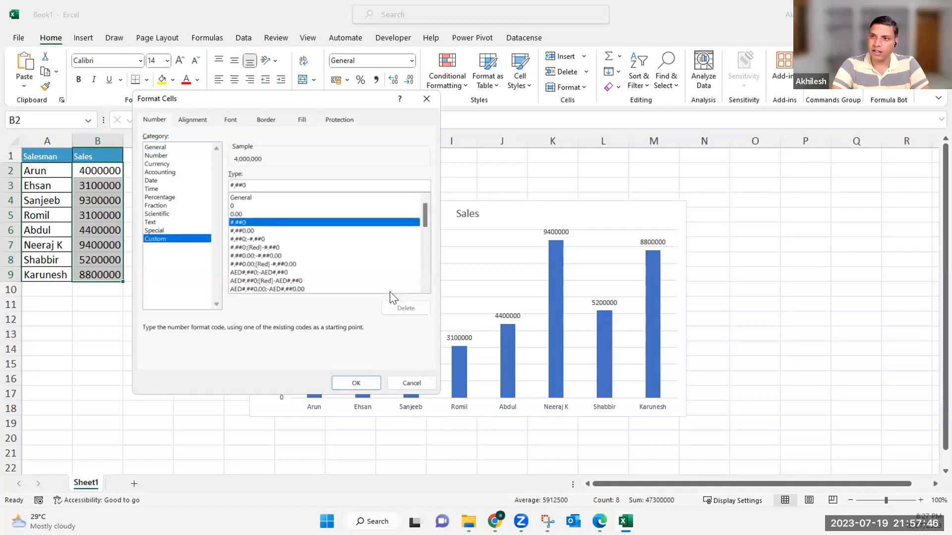
{"action": "type", "text": ","}
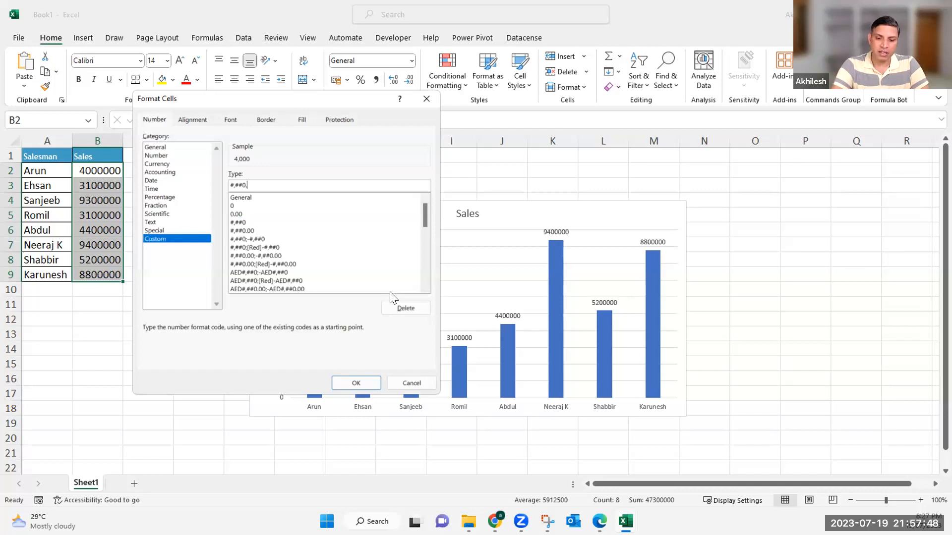
{"action": "type", "text": " \"k"}
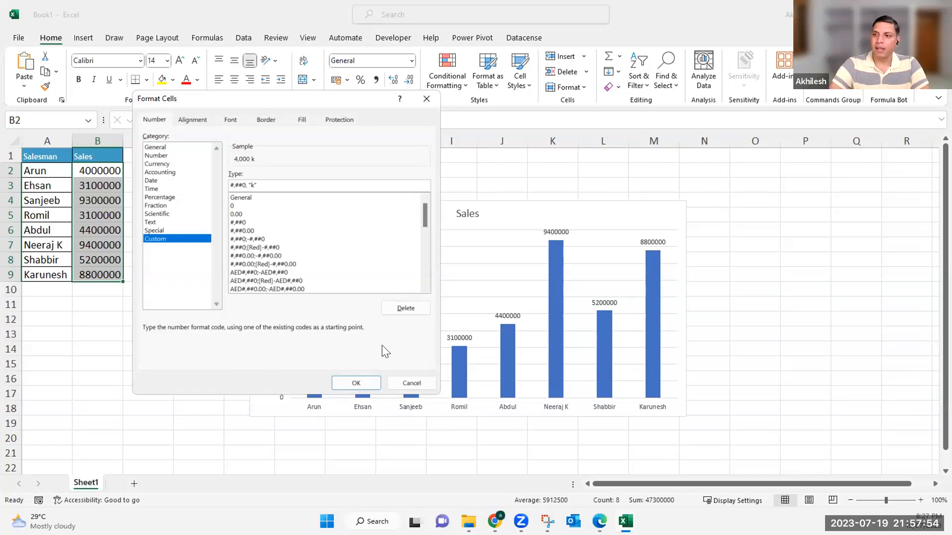
{"action": "left_click", "coordinate": [364, 385]}
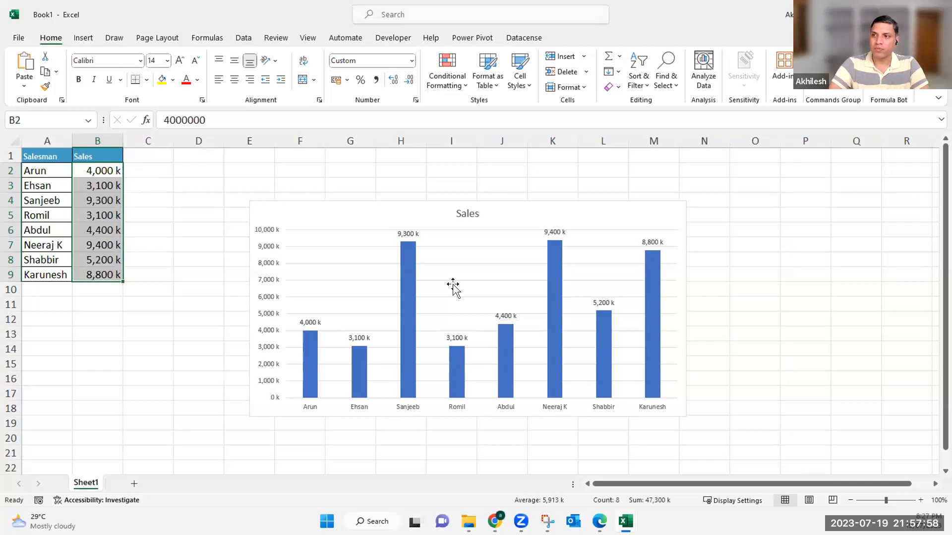
- Change the custom number format of B2:B9 to #,##0.0,, "m" to show the sales in millions with one decimal
{"action": "mouse_move", "coordinate": [447, 349]}
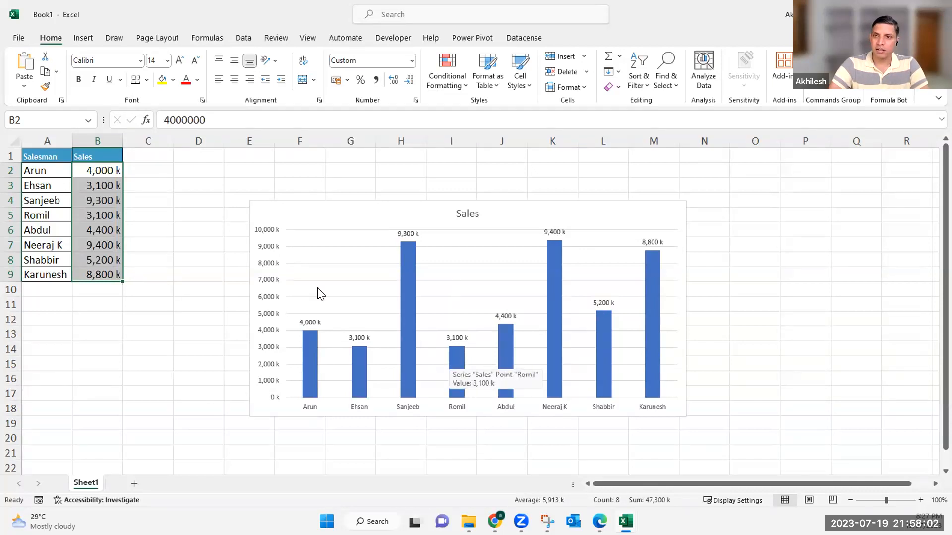
{"action": "key", "text": "ctrl+1"}
{"action": "left_click", "coordinate": [227, 185]}
{"action": "type", "text": ".0"}
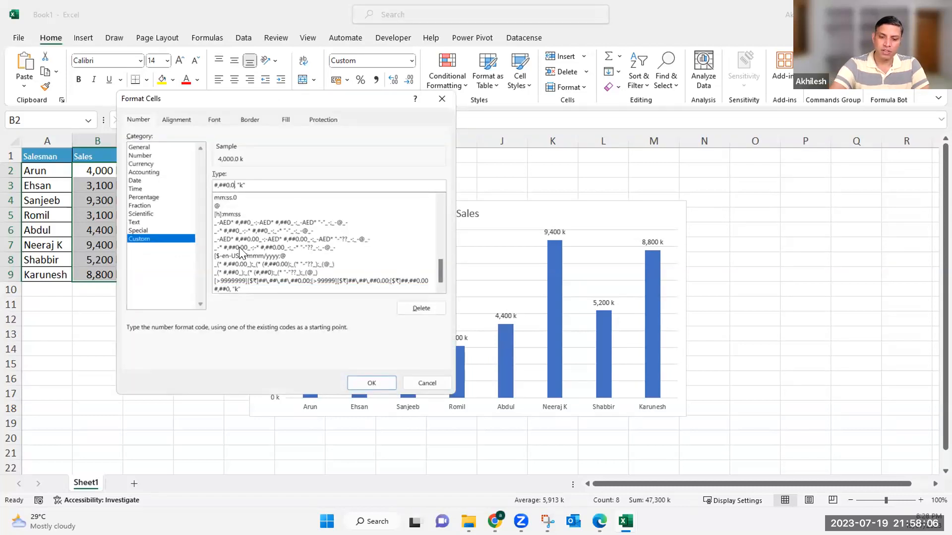
{"action": "type", "text": ",, \""}
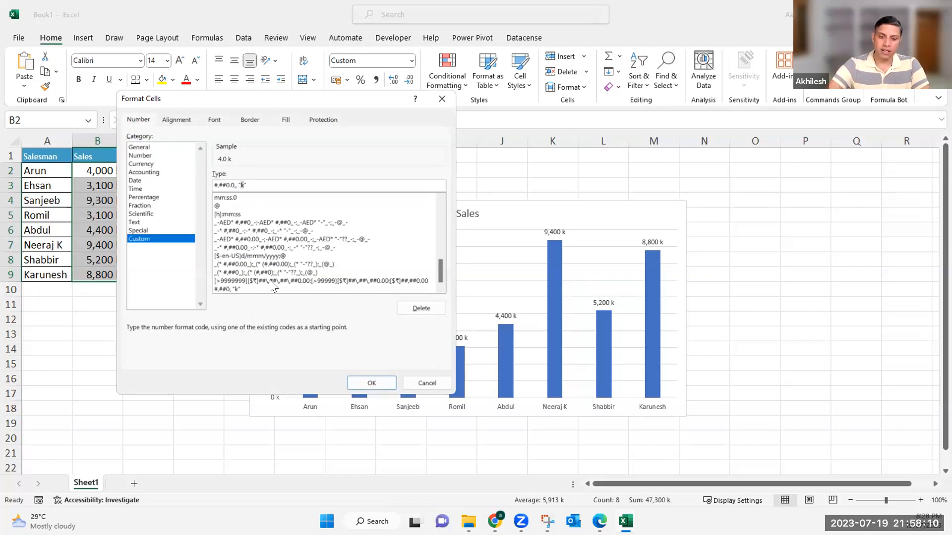
{"action": "type", "text": "m"}
{"action": "left_click", "coordinate": [377, 378]}
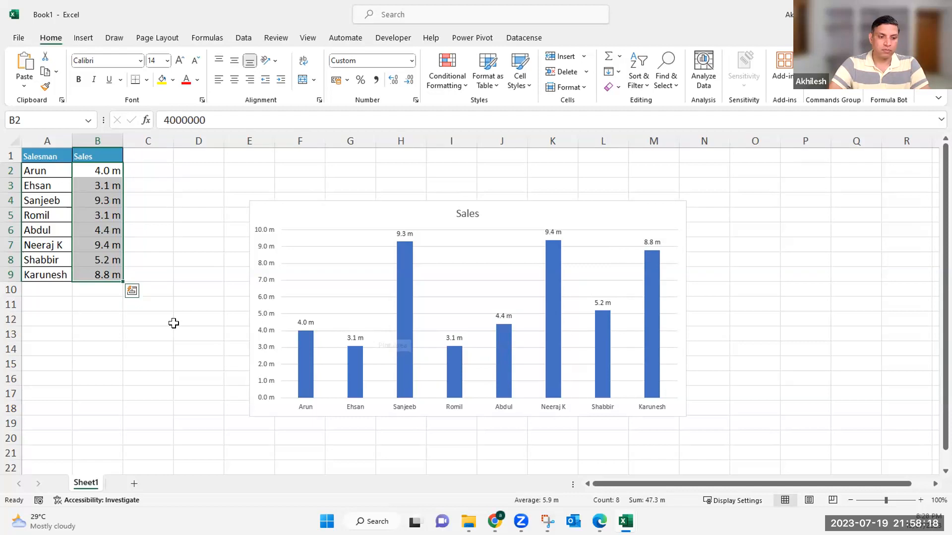
- Examine the custom number format code applied to the sales in B2:B9, leaving it as is
{"action": "key", "text": "ctrl+1"}
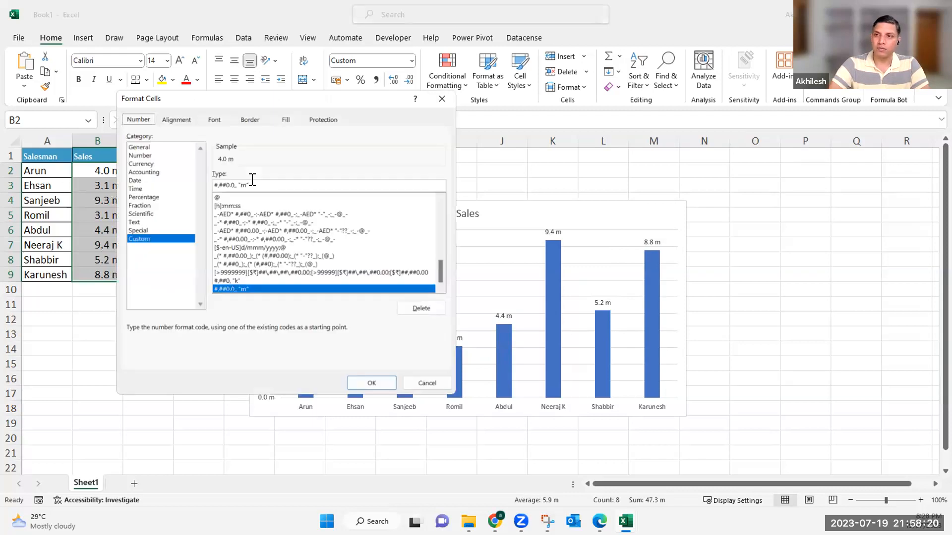
{"action": "left_click_drag", "start_coordinate": [266, 181], "coordinate": [212, 181]}
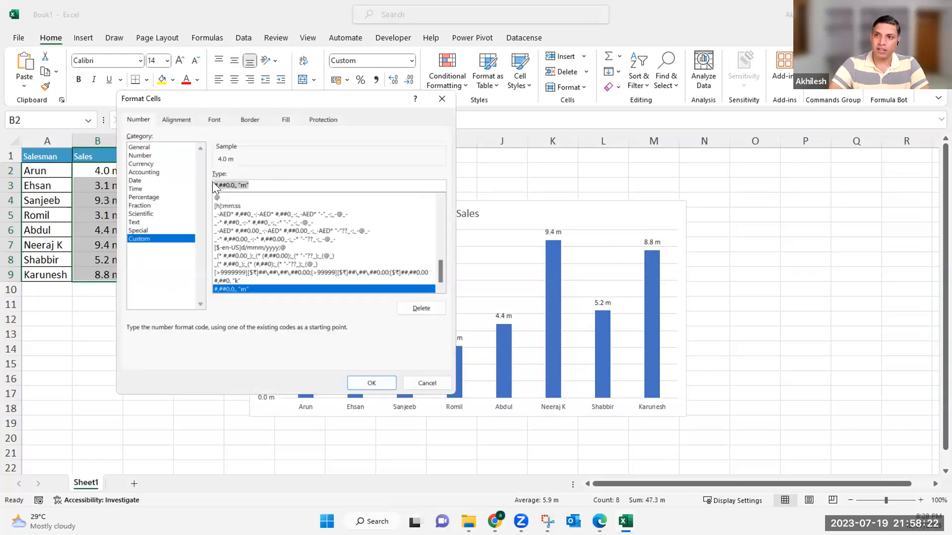
{"action": "left_click", "coordinate": [426, 383]}
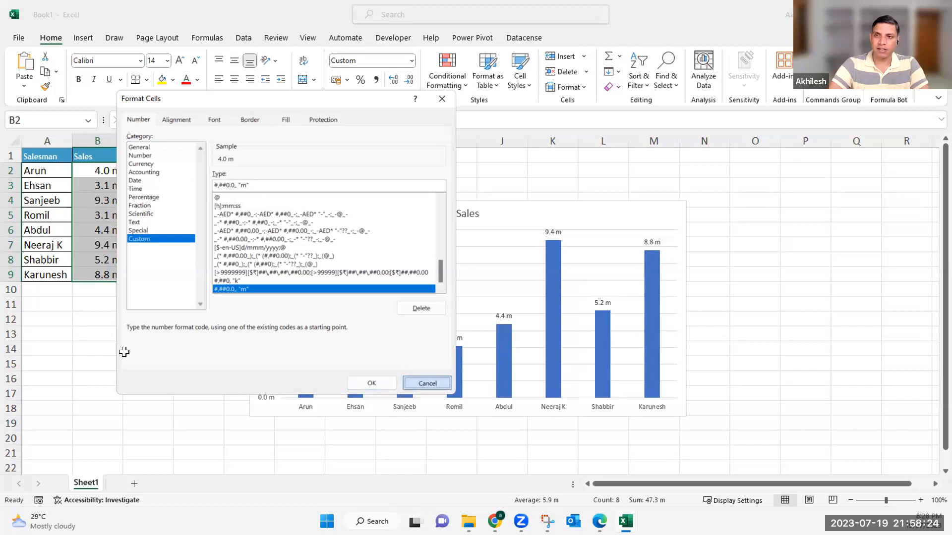
{"action": "left_click", "coordinate": [141, 350]}
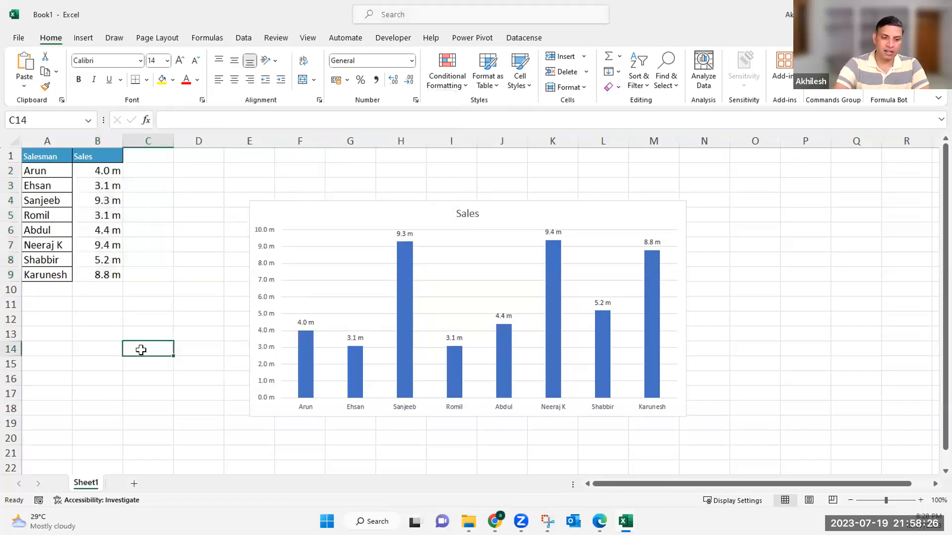
{"action": "type", "text": "#"}
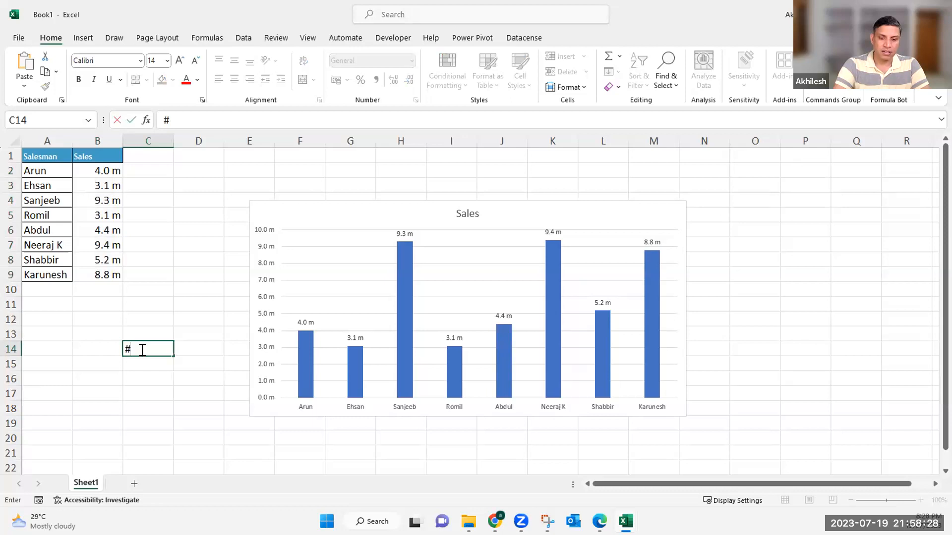
{"action": "type", "text": "#0"}
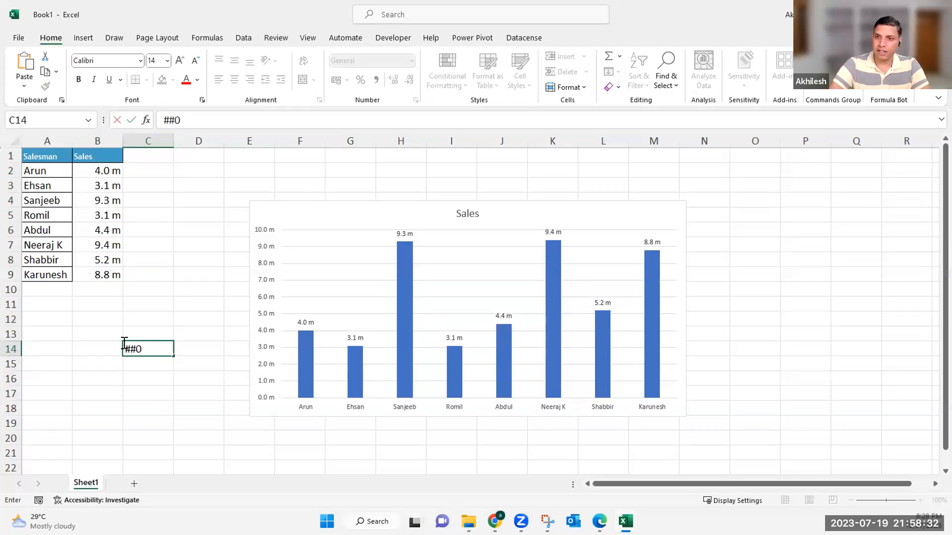
{"action": "left_click", "coordinate": [125, 343]}
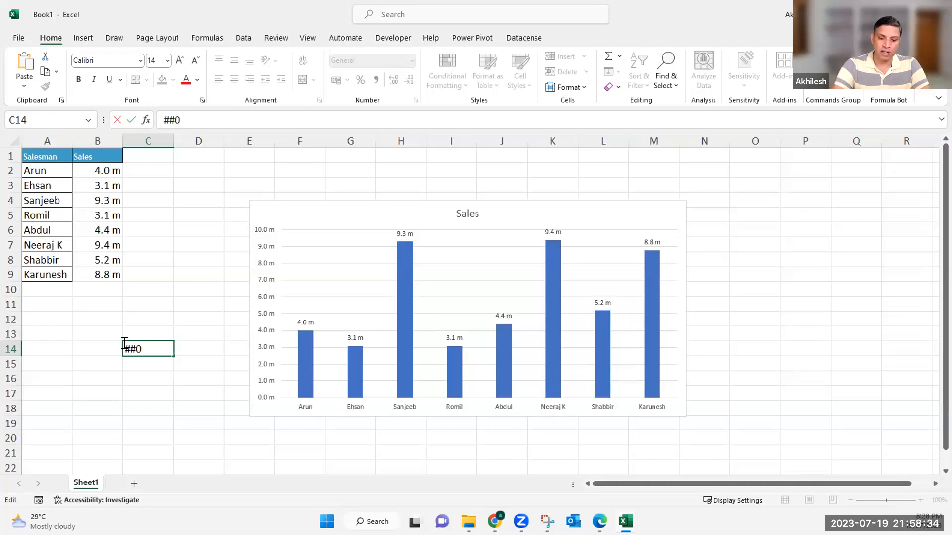
{"action": "type", "text": ",/"}
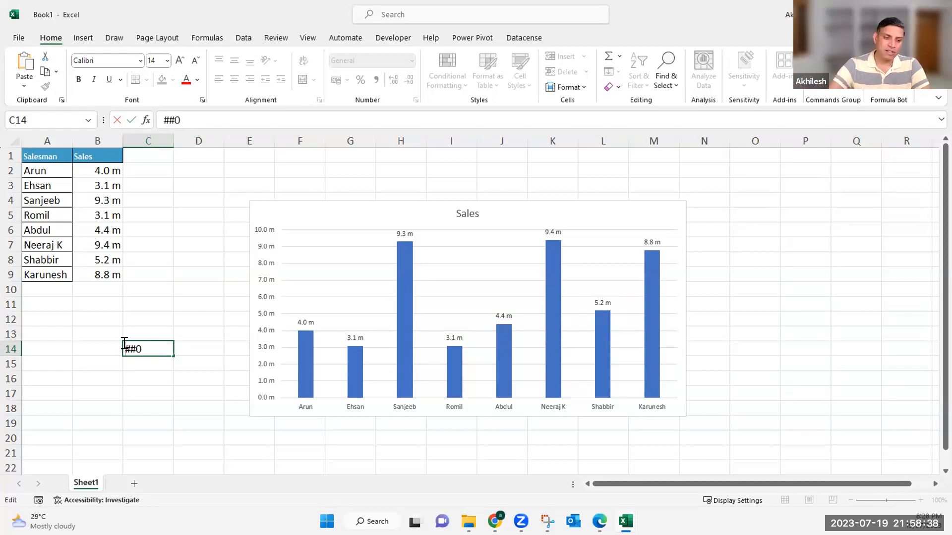
{"action": "key", "text": "Escape"}
{"action": "left_click", "coordinate": [137, 321]}
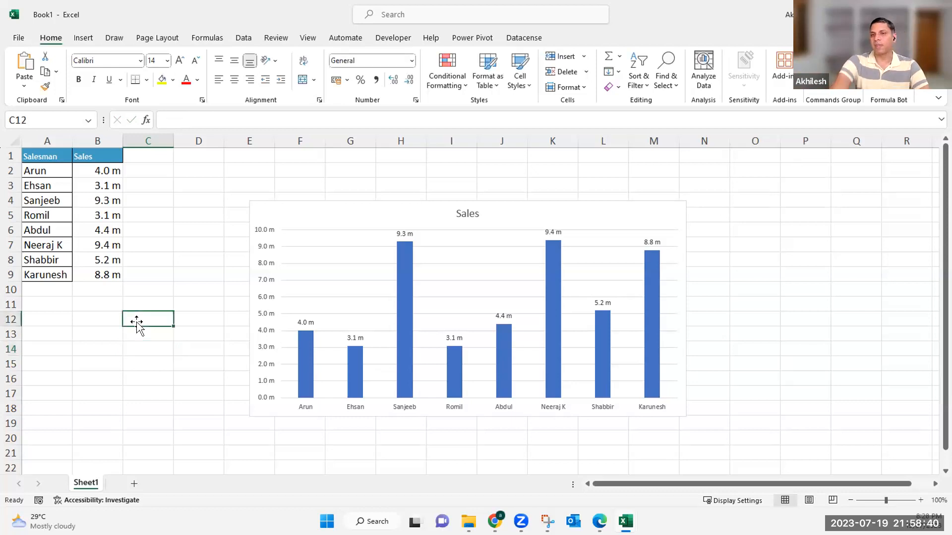
- Review the millions format code of B2:B9 again in the custom number format settings
{"action": "left_click_drag", "start_coordinate": [104, 174], "coordinate": [105, 278]}
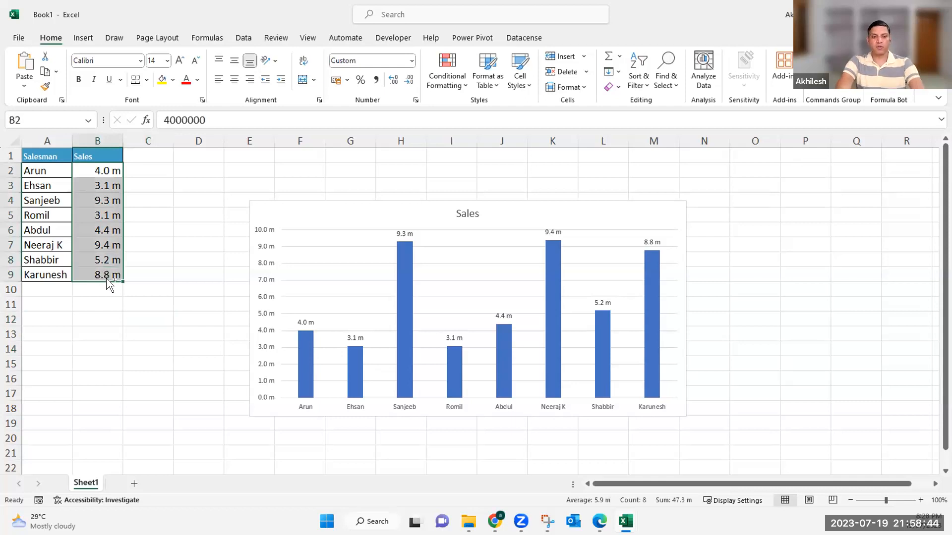
{"action": "key", "text": "ctrl+1"}
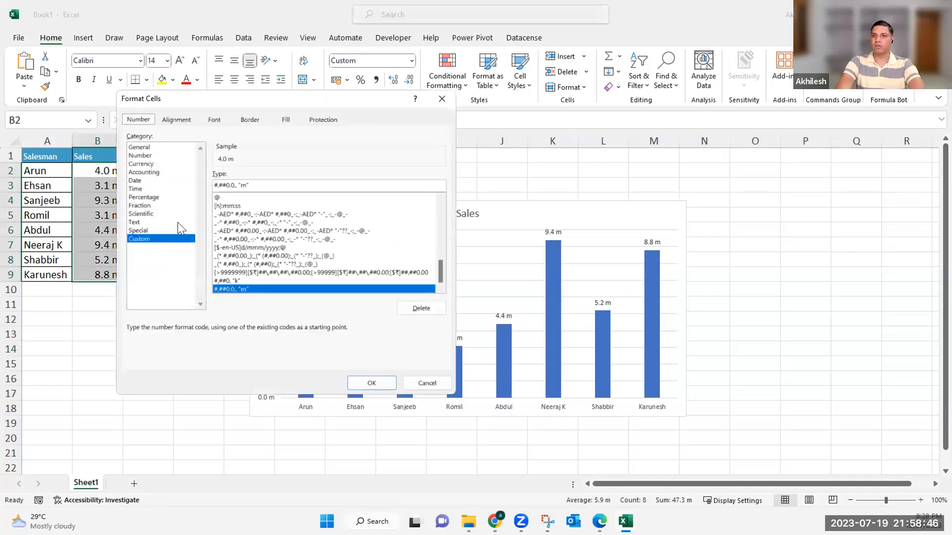
{"action": "left_click_drag", "start_coordinate": [269, 183], "coordinate": [207, 183]}
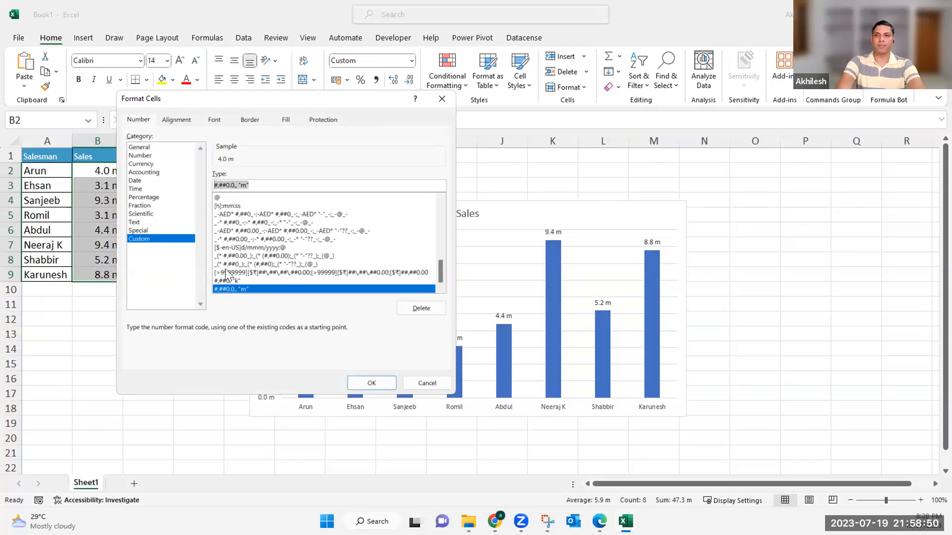
{"action": "left_click", "coordinate": [371, 380]}
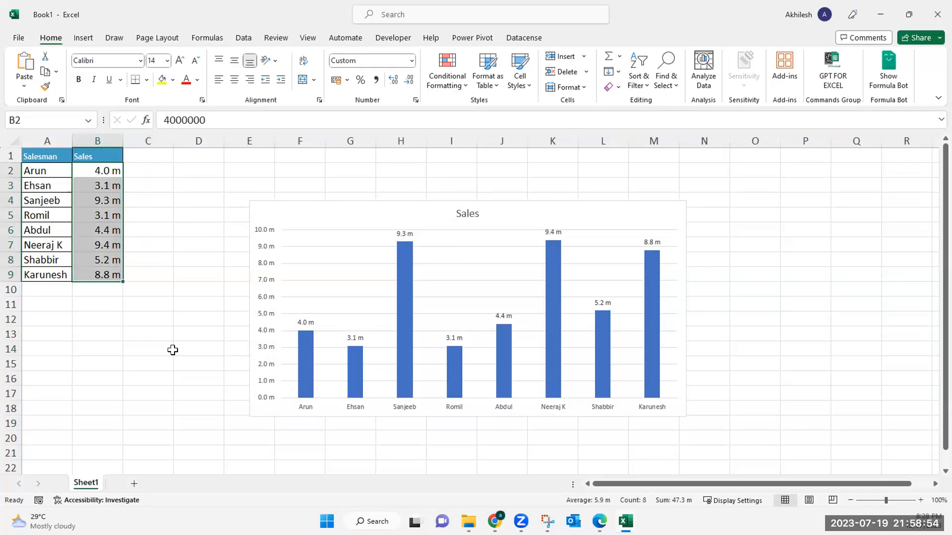
- Switch to Chrome, look through the Google results on formatting numbers as lakhs in Excel, and return to the Book1 workbook
{"action": "left_click", "coordinate": [173, 351]}
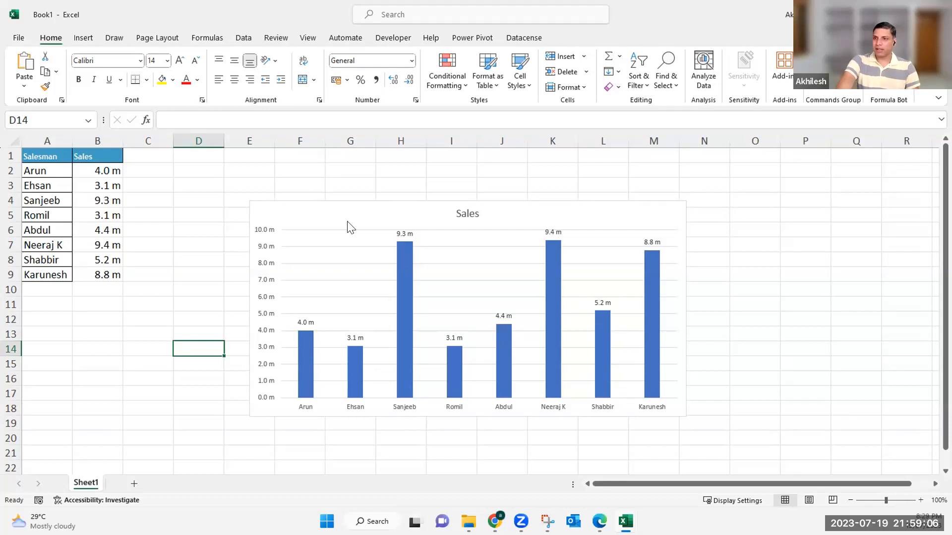
{"action": "key", "text": "alt+Tab"}
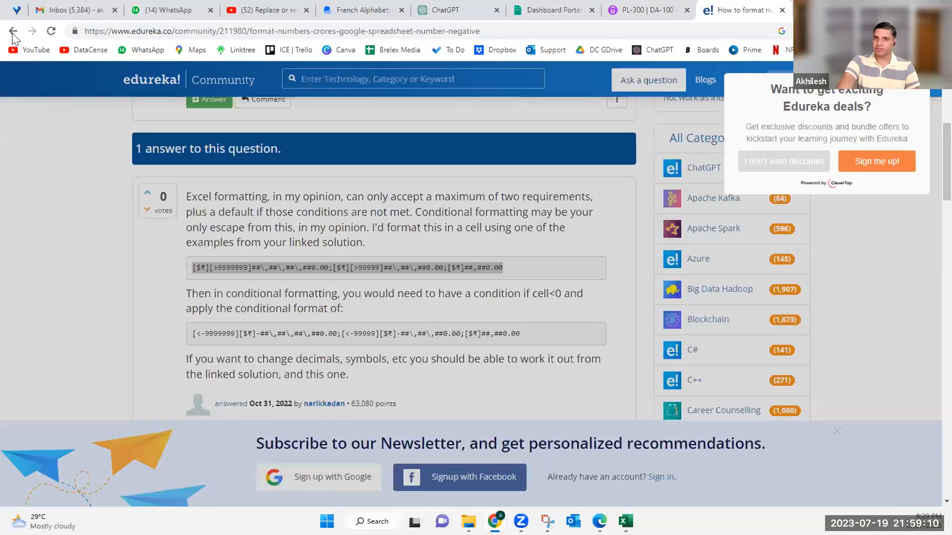
{"action": "left_click", "coordinate": [13, 31]}
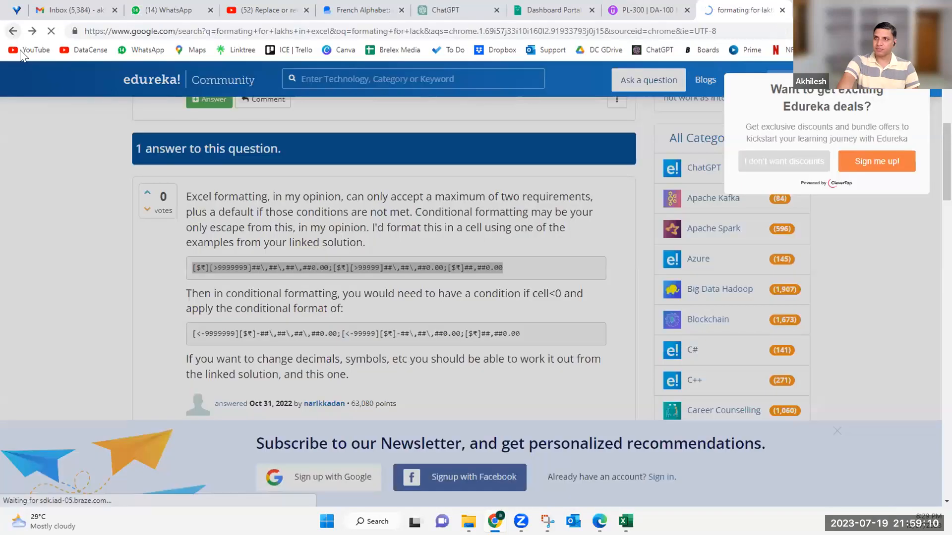
{"action": "scroll", "coordinate": [246, 332], "scroll_direction": "down", "scroll_amount": 10}
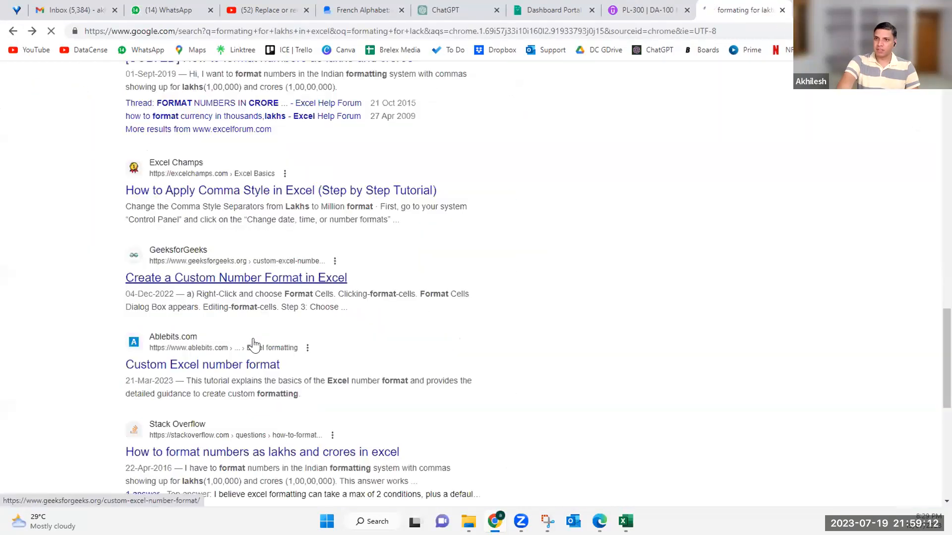
{"action": "scroll", "coordinate": [272, 303], "scroll_direction": "up", "scroll_amount": 4}
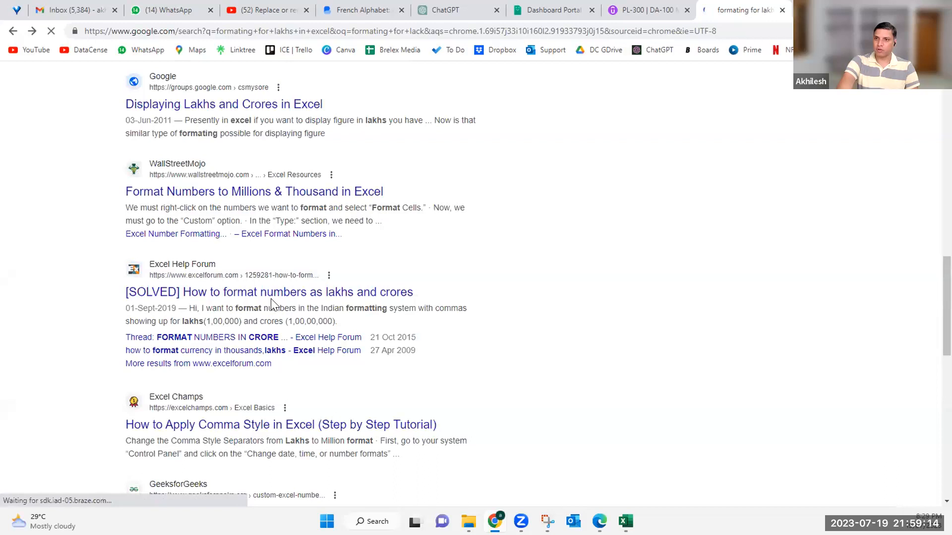
{"action": "scroll", "coordinate": [223, 310], "scroll_direction": "down", "scroll_amount": 5}
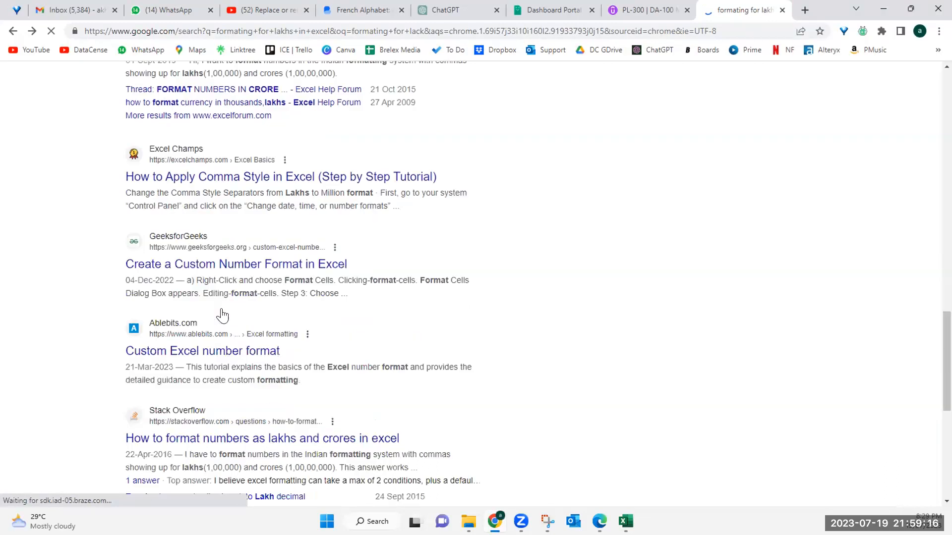
{"action": "scroll", "coordinate": [222, 315], "scroll_direction": "down", "scroll_amount": 6}
{"action": "scroll", "coordinate": [221, 317], "scroll_direction": "down", "scroll_amount": 1}
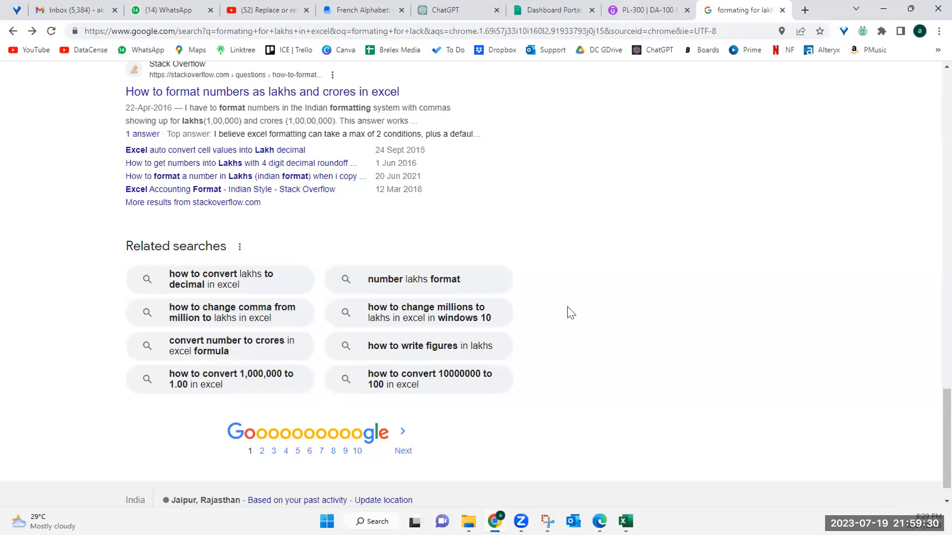
{"action": "left_click", "coordinate": [626, 522]}
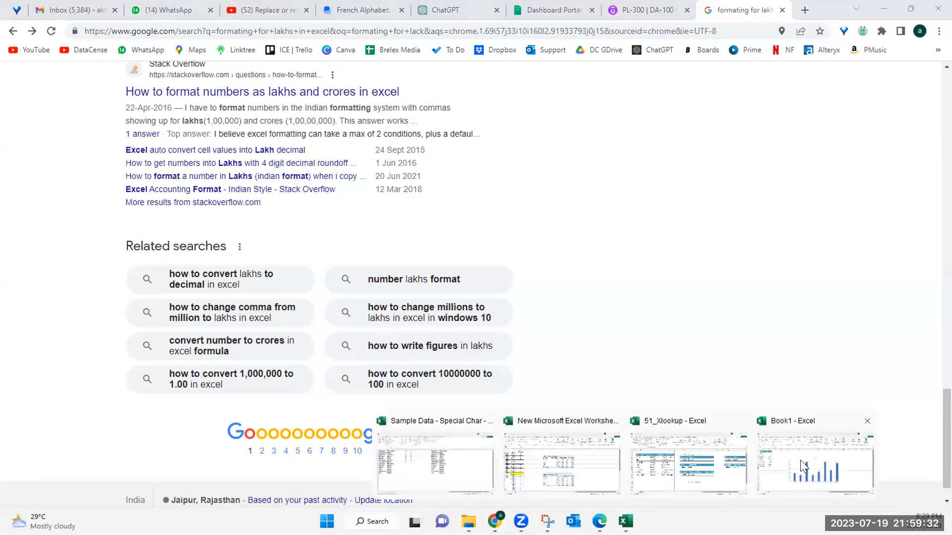
{"action": "left_click", "coordinate": [815, 464]}
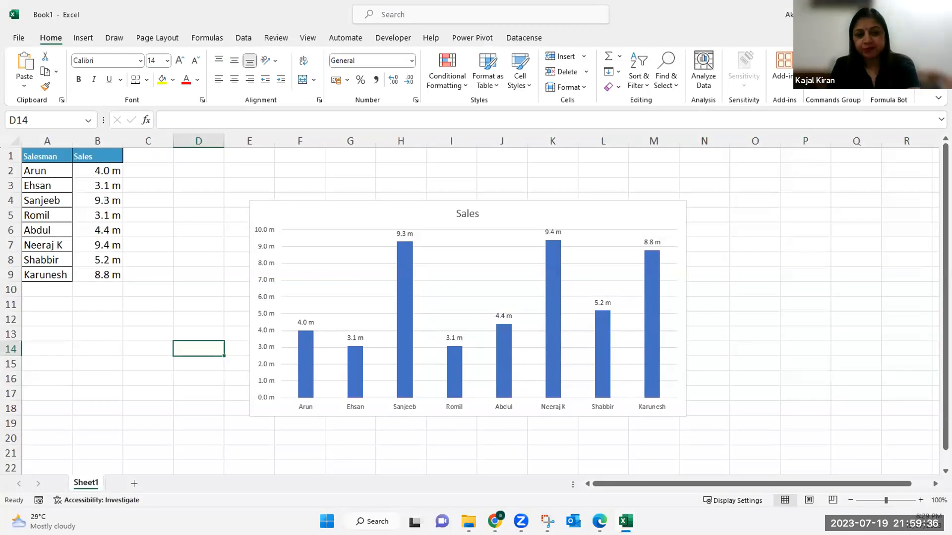
- Switch to WhatsApp Web, download average.xlsx and Pivot filer in sum.xlsx from the Excel Beginners to Pro chat, and return to Excel
{"action": "key", "text": "alt+Tab"}
{"action": "left_click", "coordinate": [498, 411]}
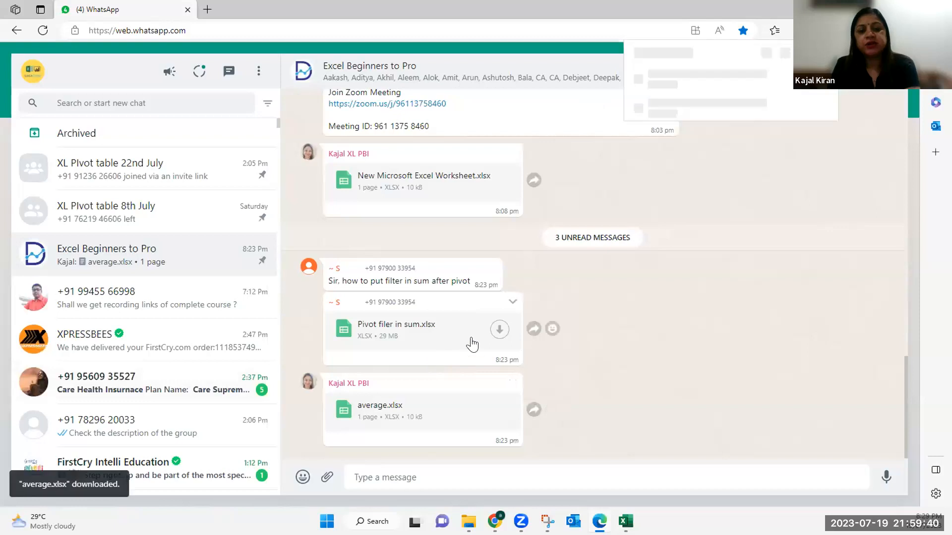
{"action": "left_click", "coordinate": [499, 330]}
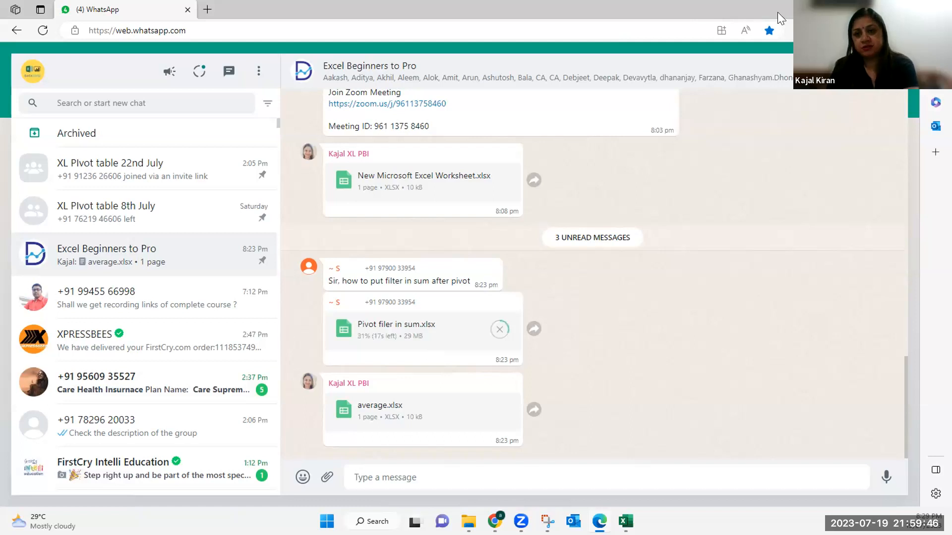
{"action": "key", "text": "alt+Tab"}
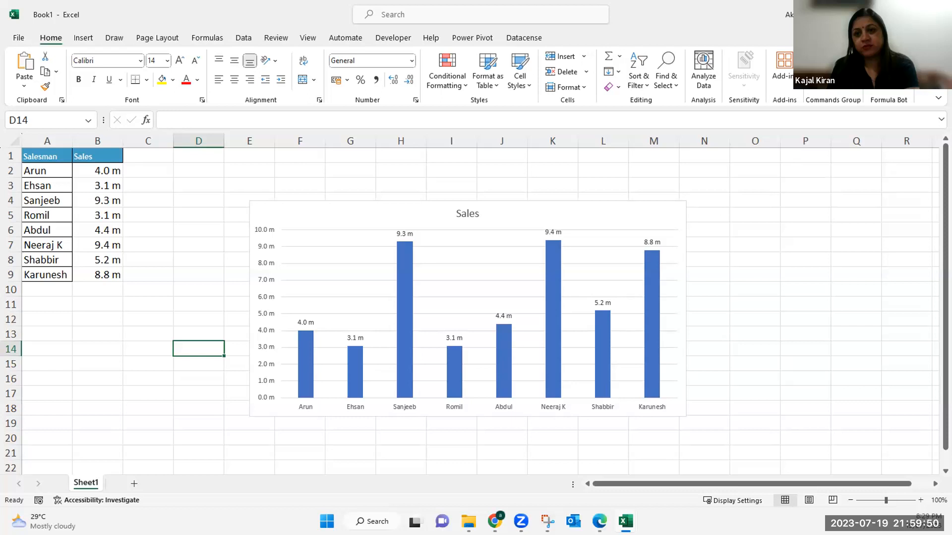
- Open the average workbook from the Downloads folder, with the files sorted by newest modification date
{"action": "mouse_move", "coordinate": [468, 521]}
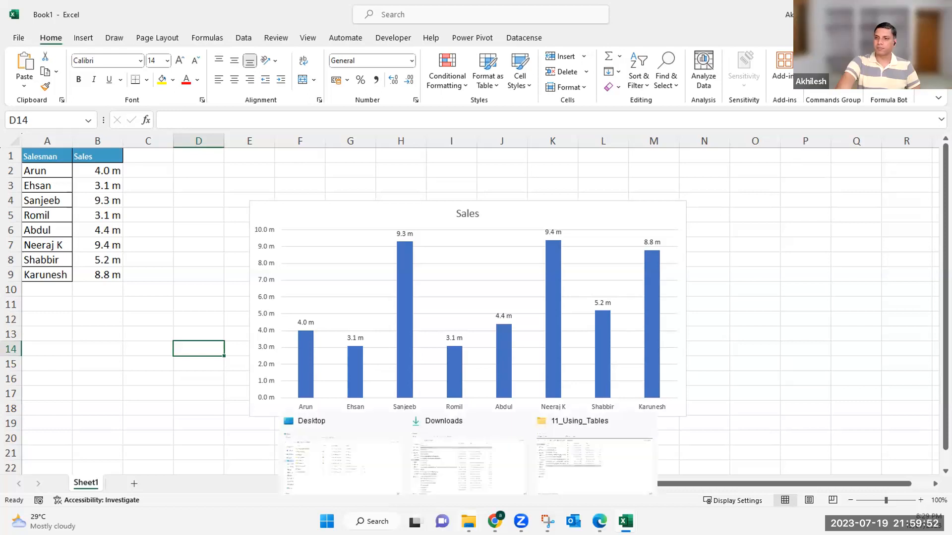
{"action": "left_click", "coordinate": [458, 463]}
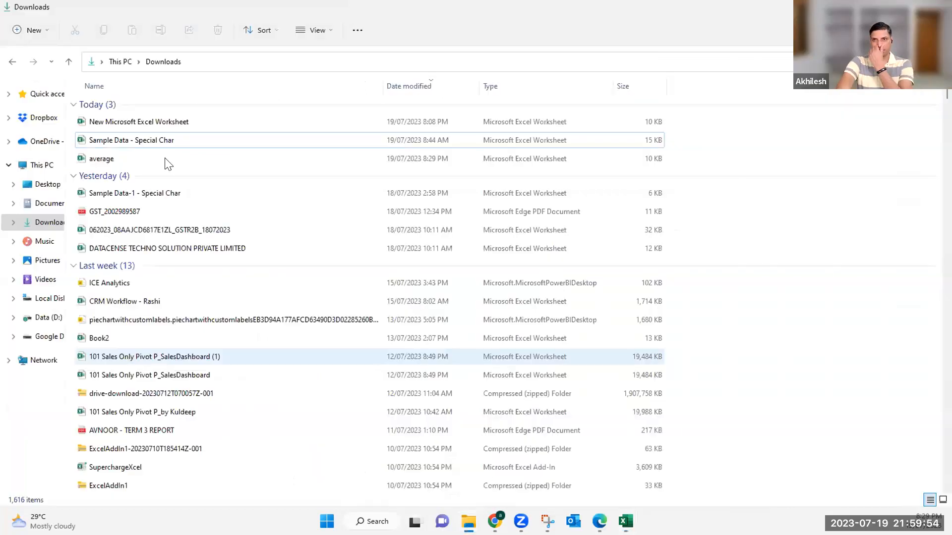
{"action": "left_click", "coordinate": [162, 138]}
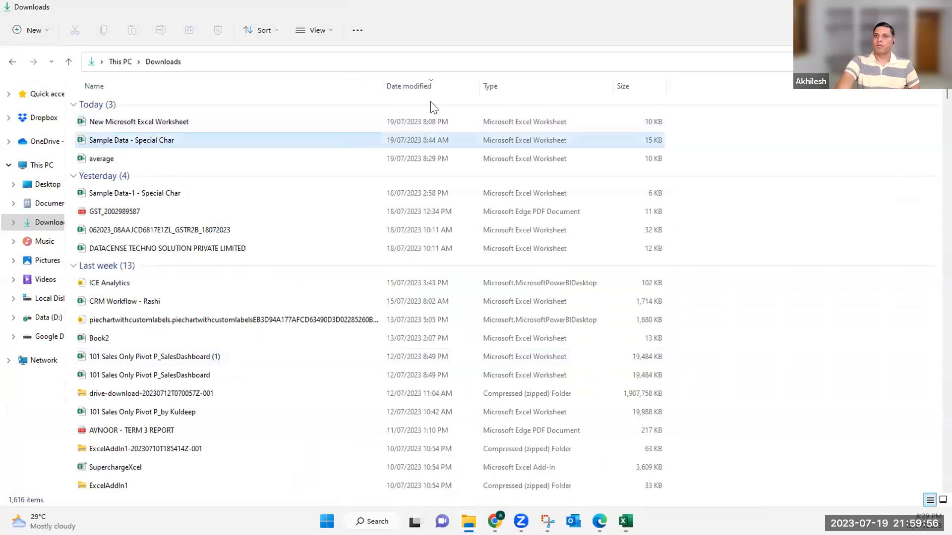
{"action": "left_click", "coordinate": [421, 81]}
{"action": "left_click", "coordinate": [421, 82]}
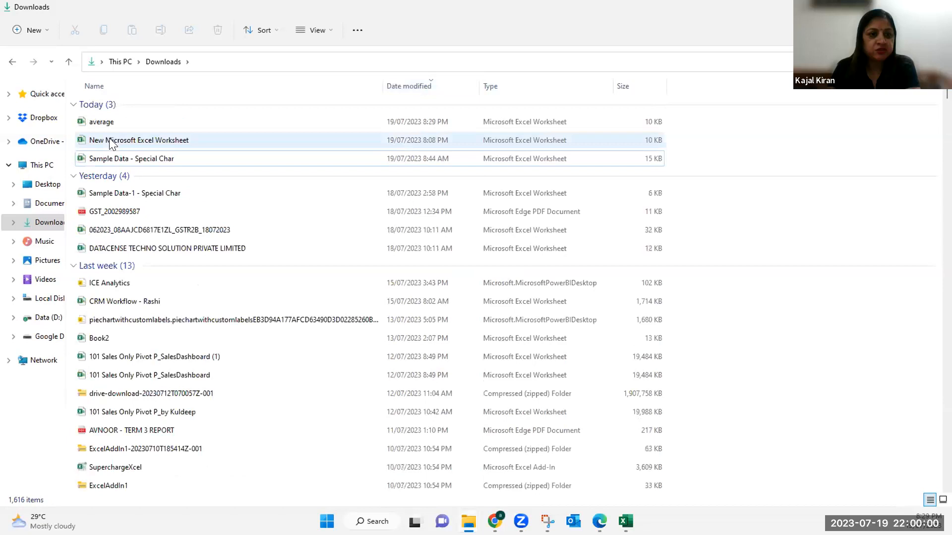
{"action": "double_click", "coordinate": [109, 124]}
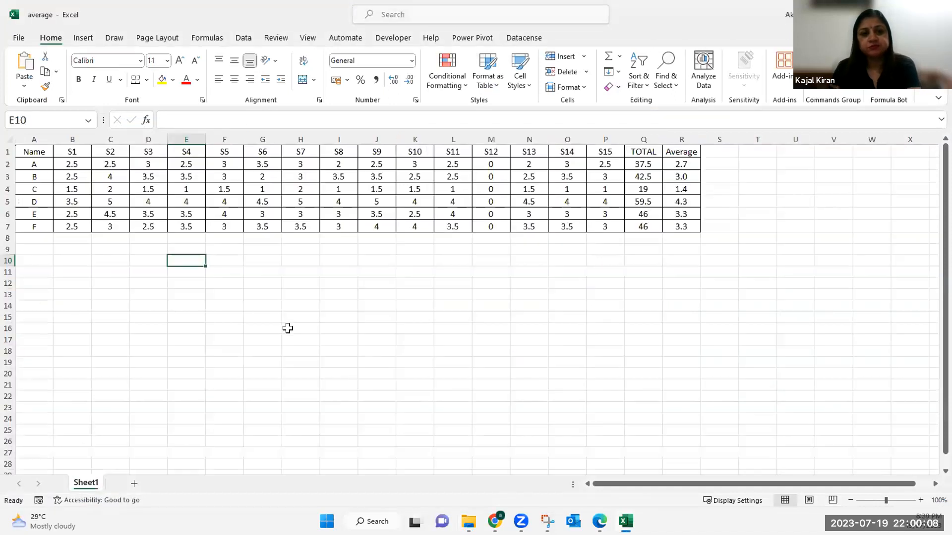
- Examine the Average formula in R2 and the S12 scores in M2:M7
{"action": "scroll", "coordinate": [322, 376], "scroll_direction": "up", "scroll_amount": 1, "text": "ctrl"}
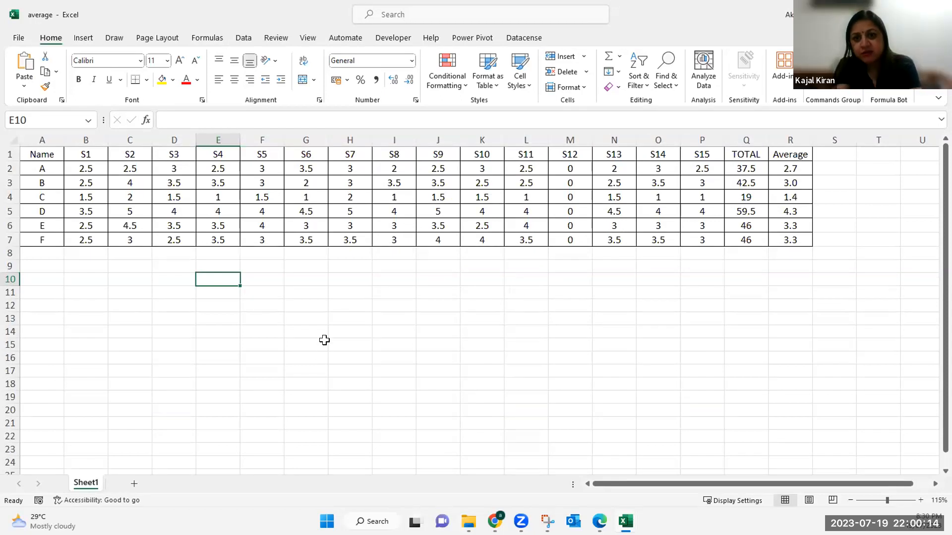
{"action": "left_click", "coordinate": [788, 167]}
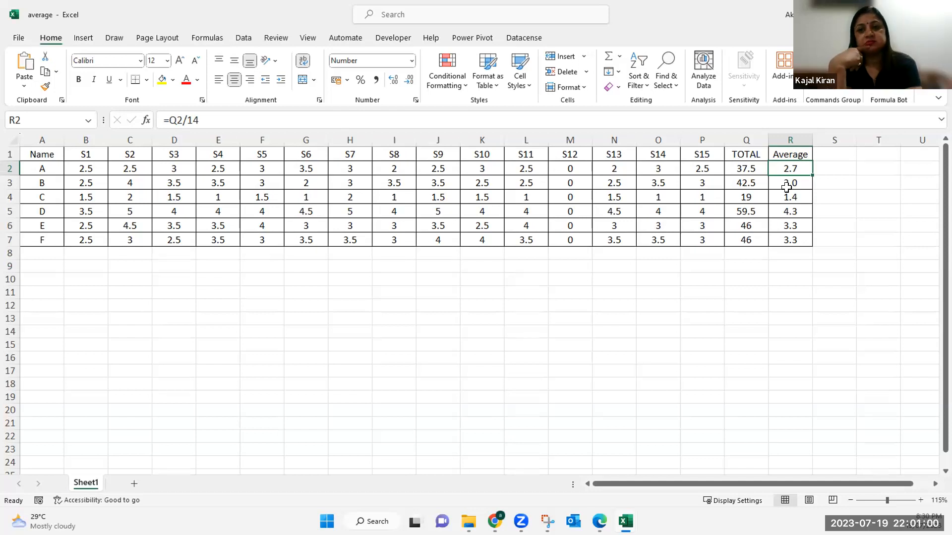
{"action": "left_click_drag", "start_coordinate": [568, 169], "coordinate": [571, 249]}
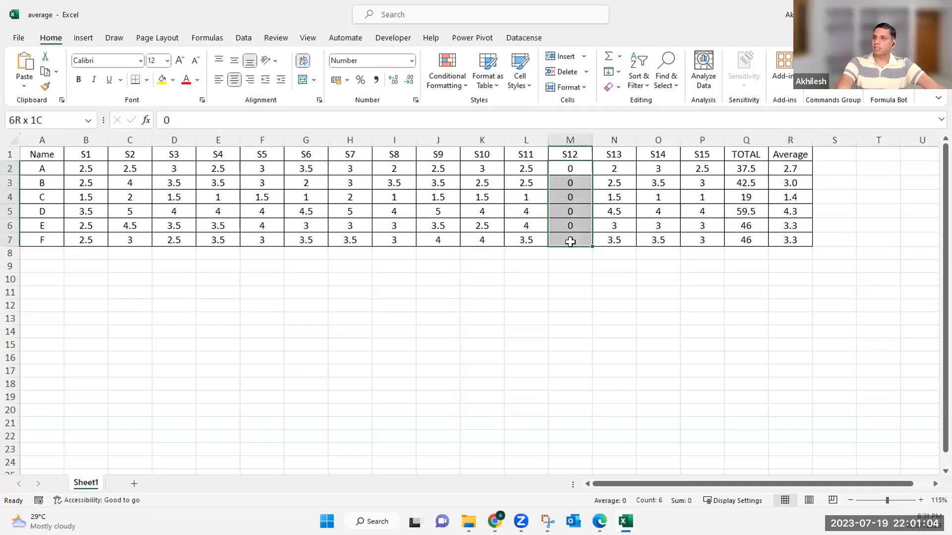
{"action": "left_click_drag", "start_coordinate": [579, 168], "coordinate": [577, 240]}
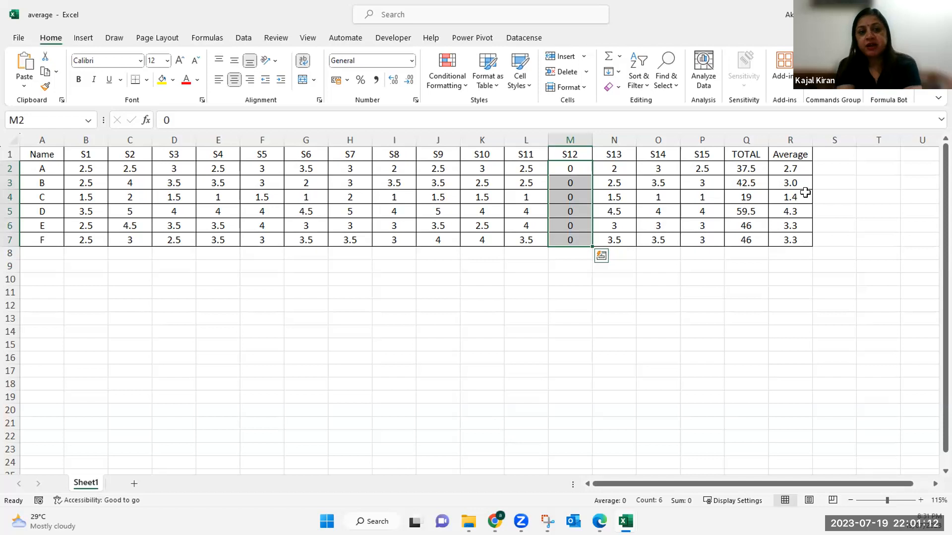
{"action": "left_click", "coordinate": [835, 168]}
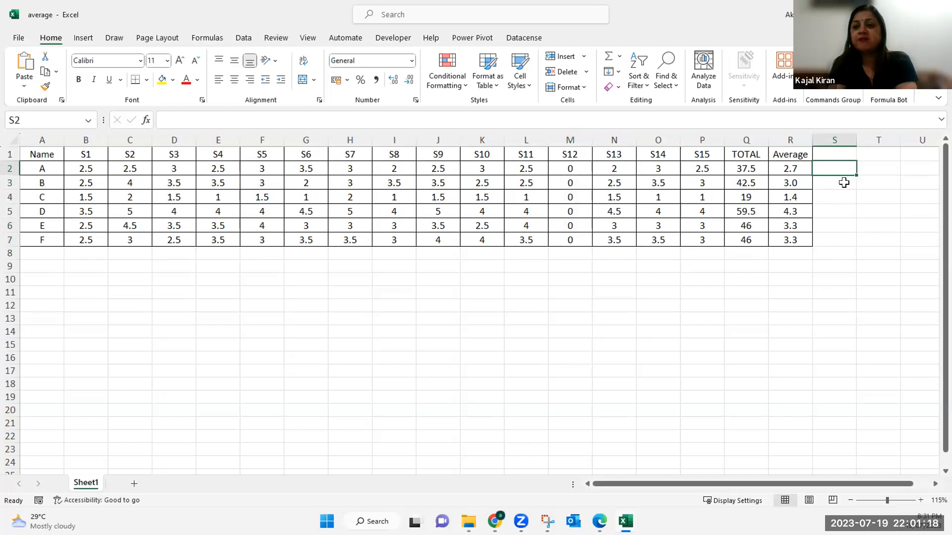
{"action": "type", "text": "="}
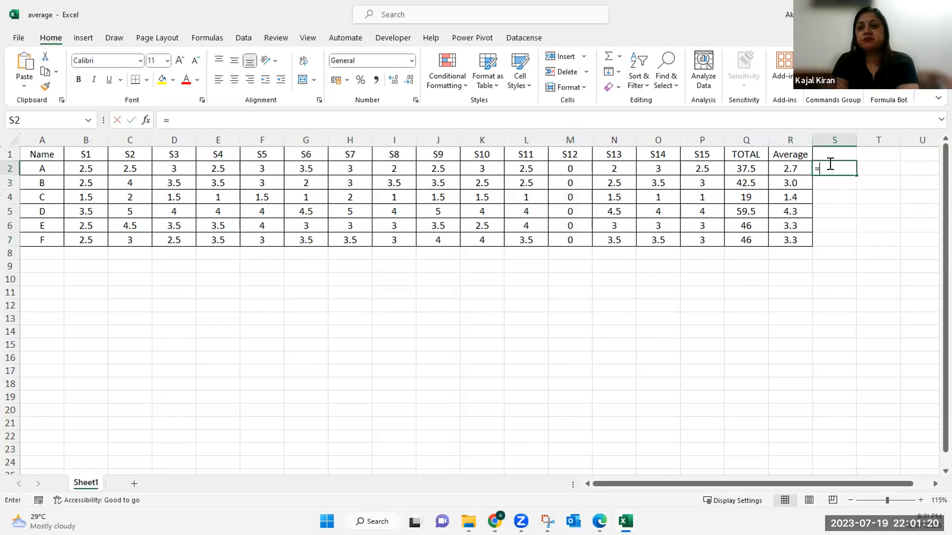
{"action": "type", "text": "sum"}
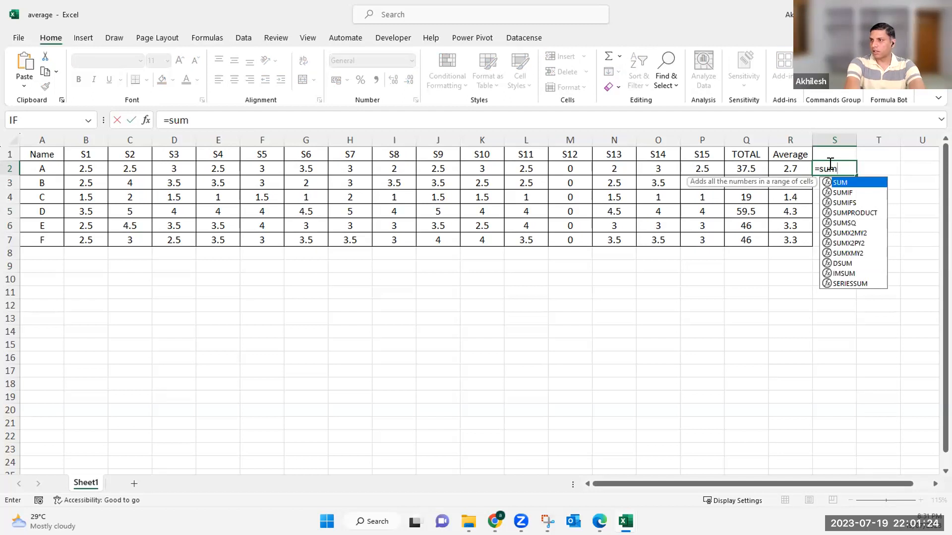
{"action": "key", "text": "Escape"}
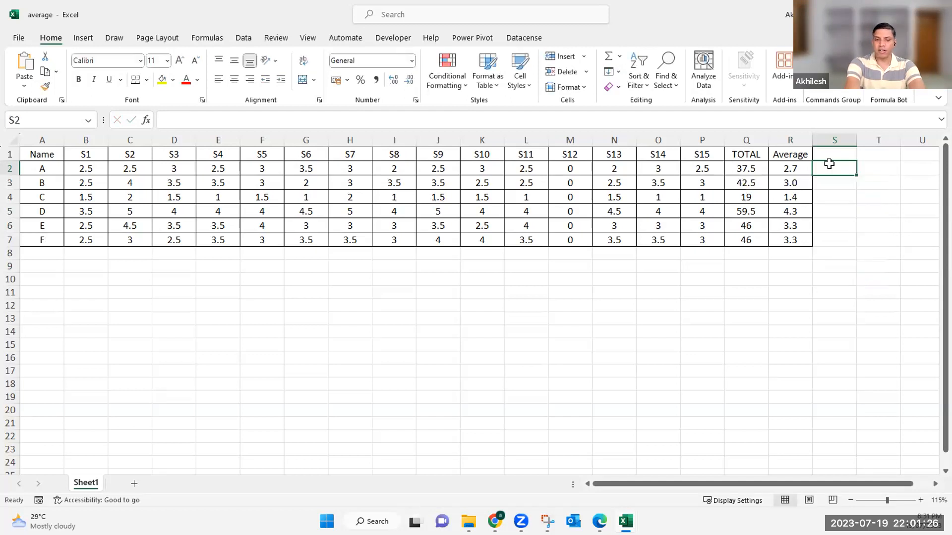
- Enter =COUNTIFS(B2:P2,">"&0) in cell S2 to count the scores above zero in the row for A
{"action": "type", "text": "=count"}
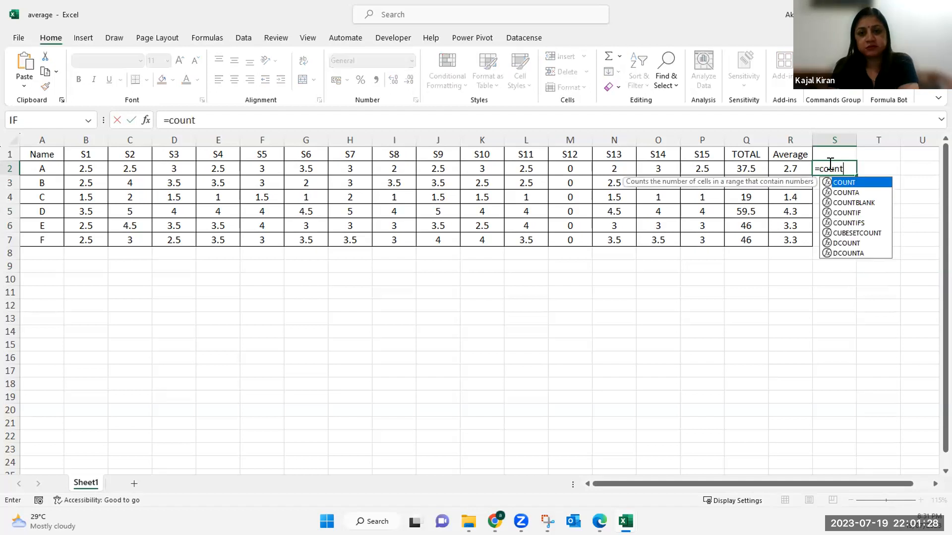
{"action": "type", "text": "if"}
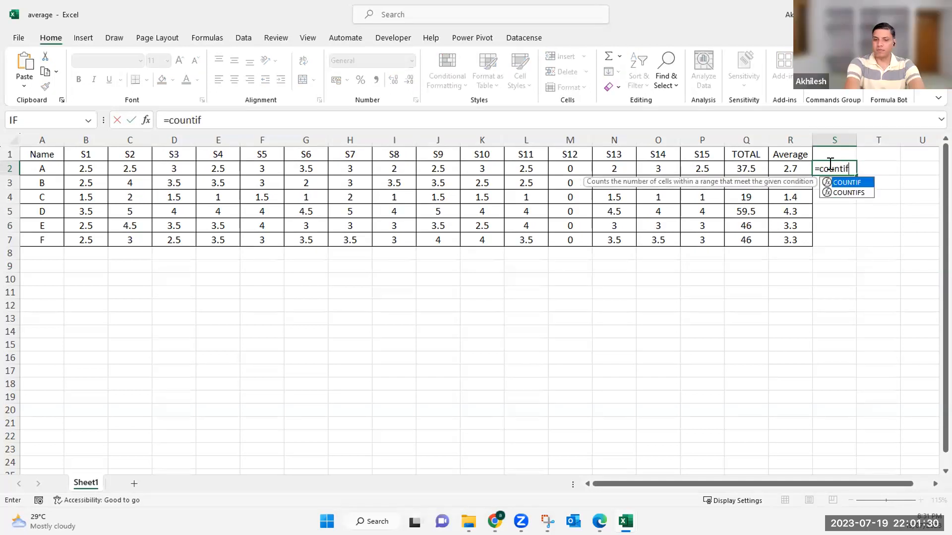
{"action": "key", "text": "Down"}
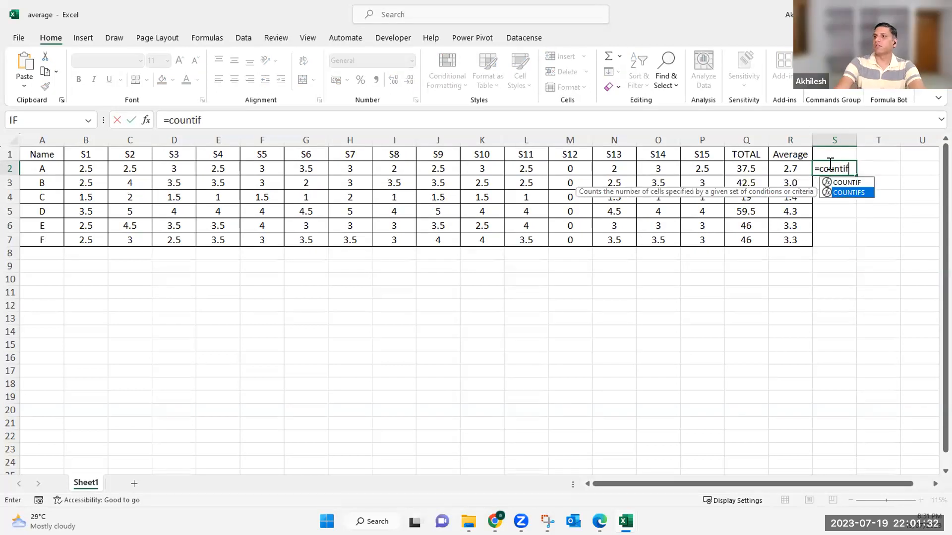
{"action": "key", "text": "Tab"}
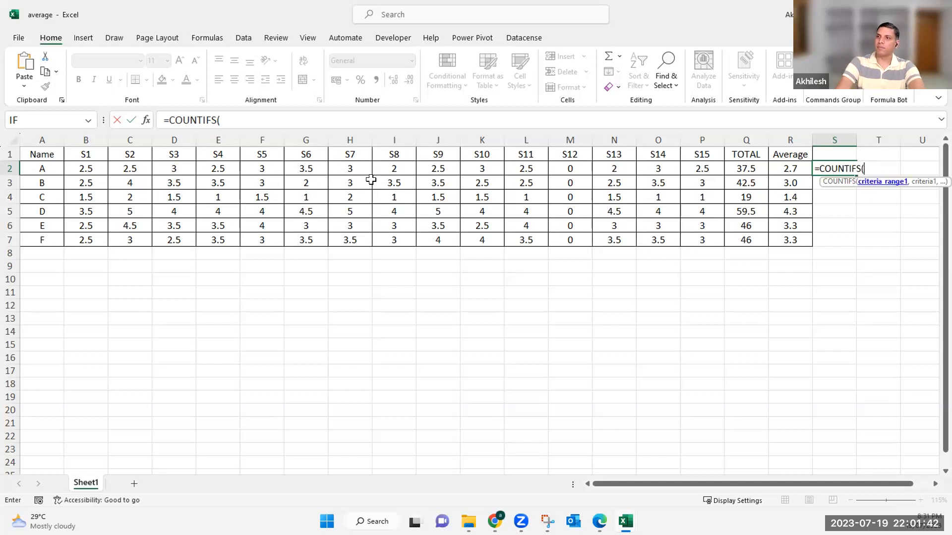
{"action": "left_click_drag", "start_coordinate": [81, 165], "coordinate": [130, 169]}
{"action": "left_click_drag", "start_coordinate": [548, 163], "coordinate": [714, 166]}
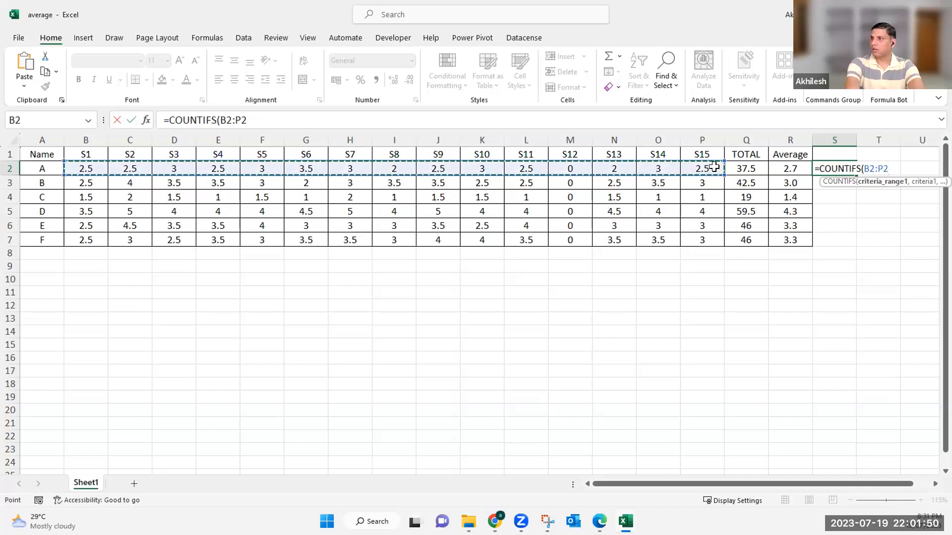
{"action": "type", "text": ",\""}
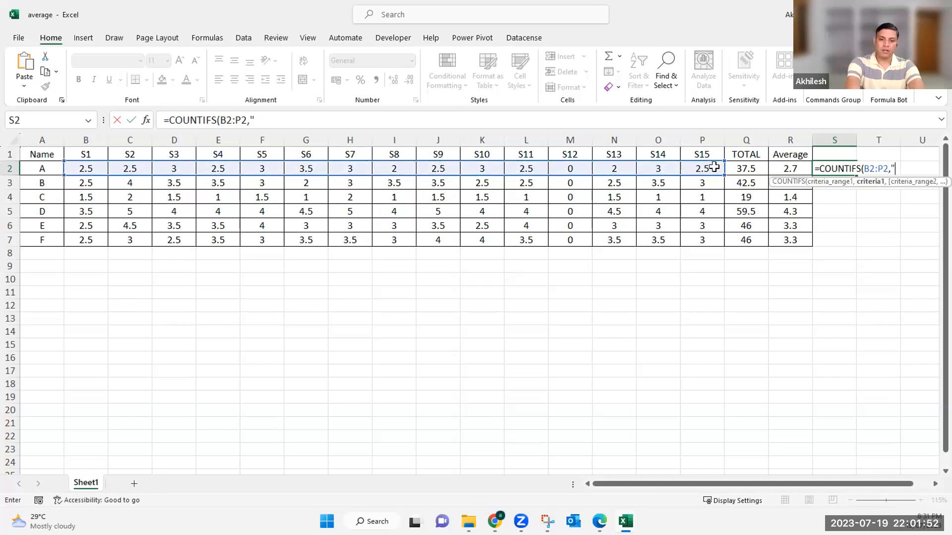
{"action": "type", "text": ">\"&"}
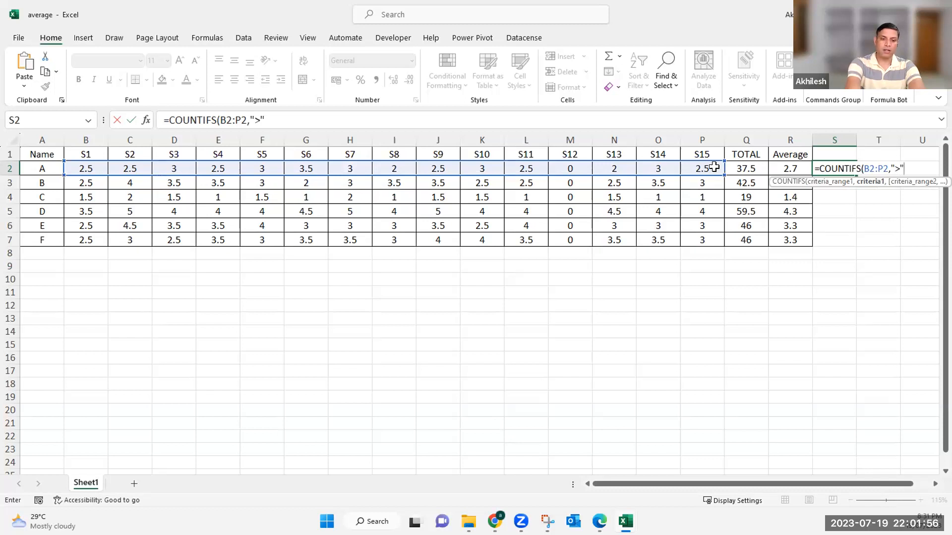
{"action": "type", "text": "0"}
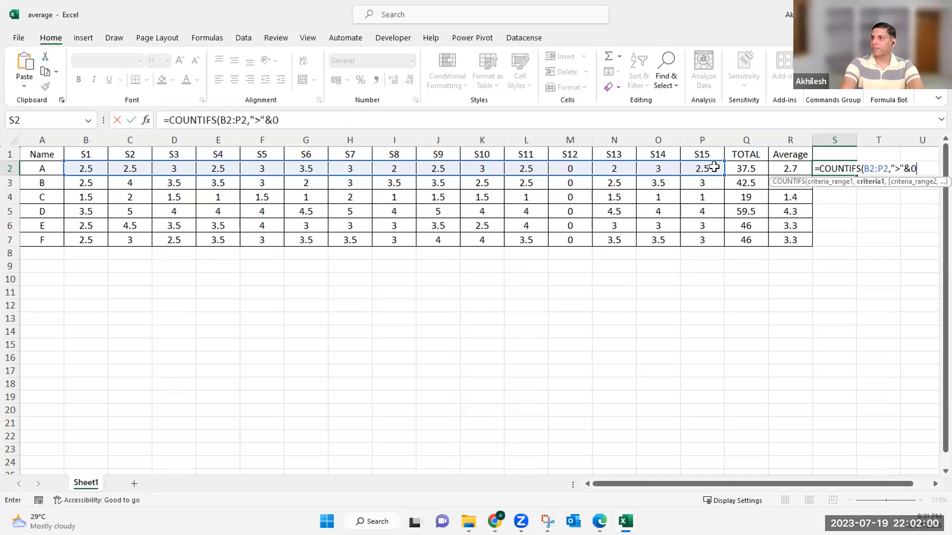
{"action": "key", "text": "Return"}
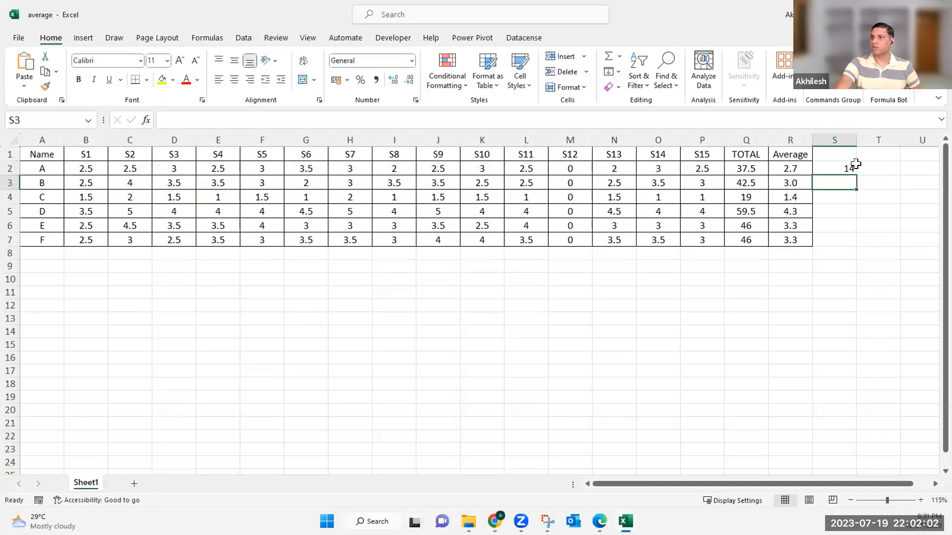
{"action": "left_click", "coordinate": [835, 169]}
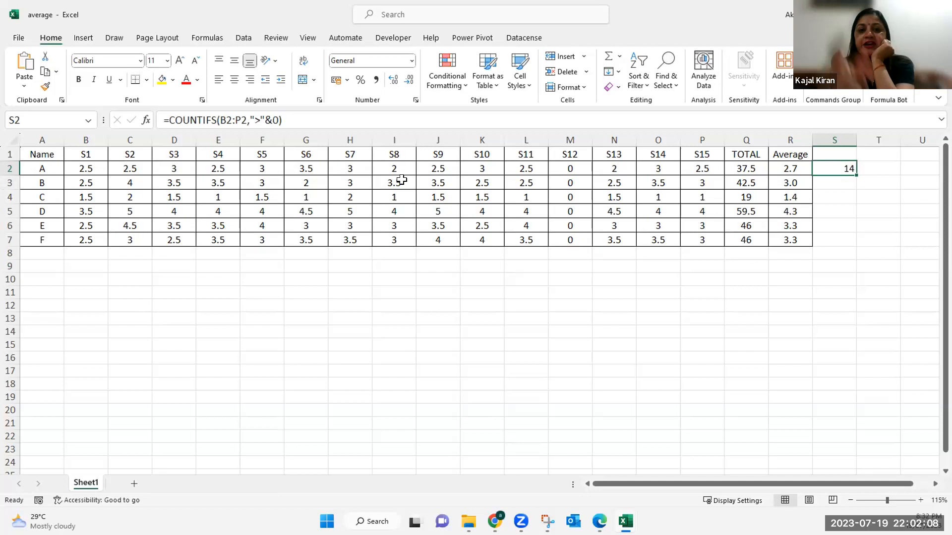
- Replace A's S5 score in cell F2 with na
{"action": "left_click", "coordinate": [259, 169]}
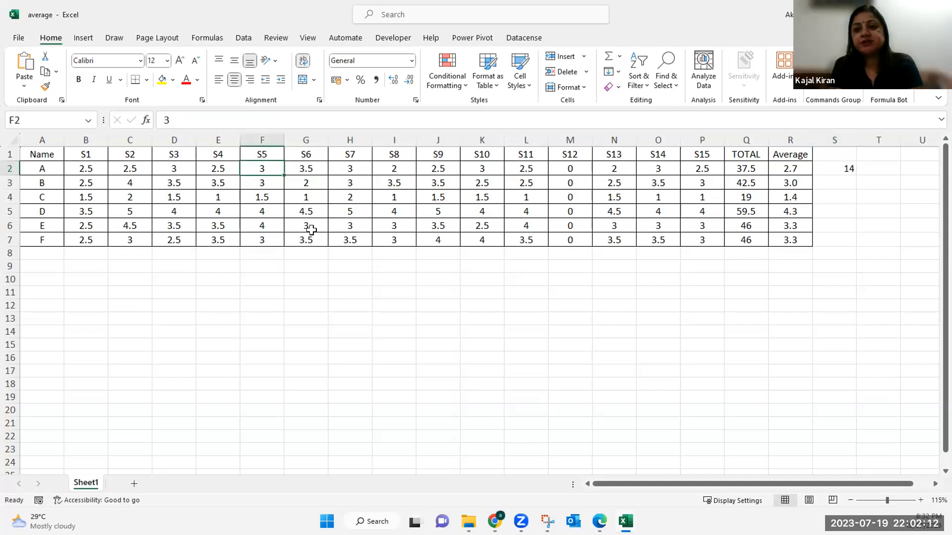
{"action": "type", "text": "n"}
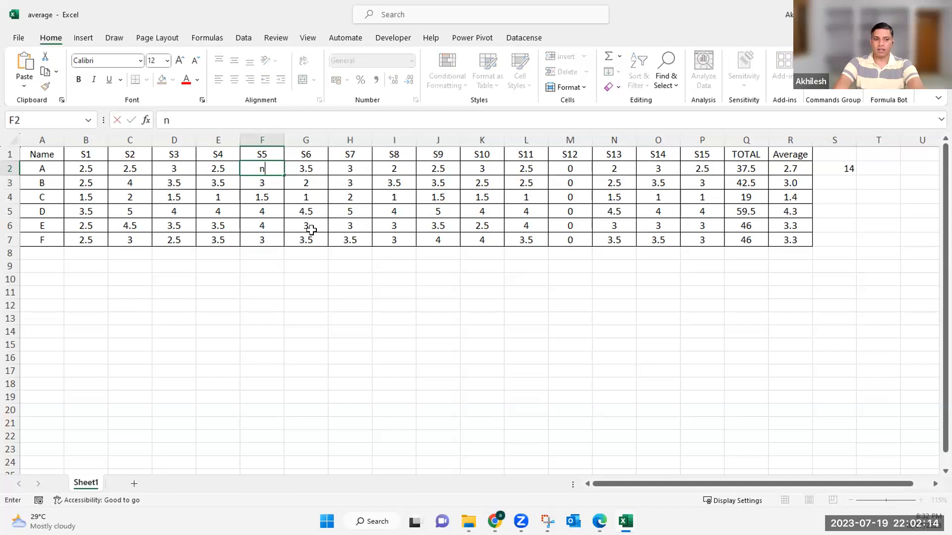
{"action": "type", "text": "a"}
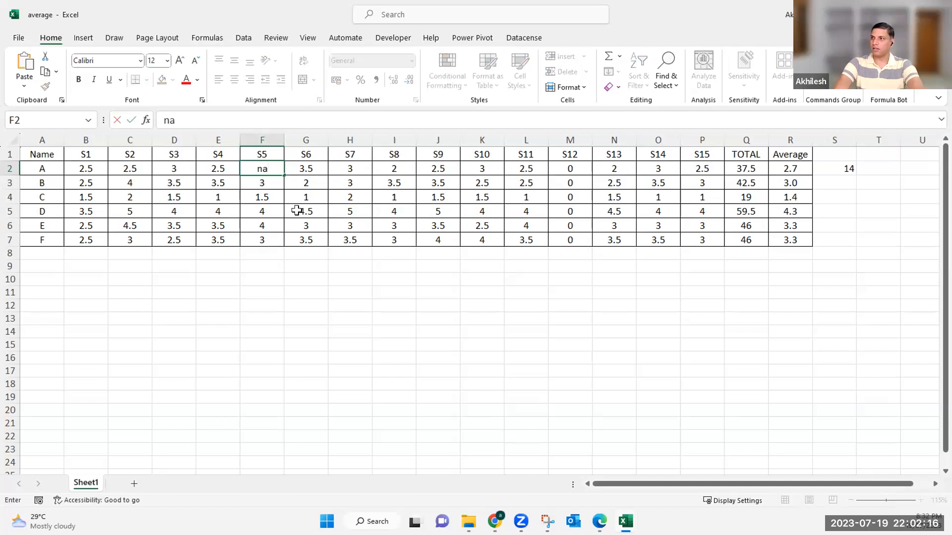
{"action": "left_click", "coordinate": [296, 211]}
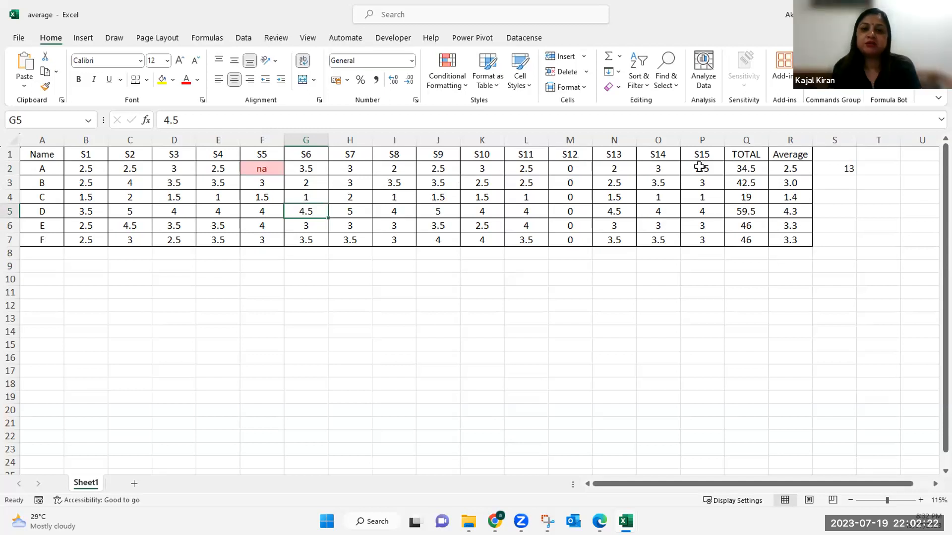
- Examine the TOTAL formula in Q2 and the range, operator and zero criterion of the COUNTIFS formula in S2
{"action": "left_click", "coordinate": [740, 170]}
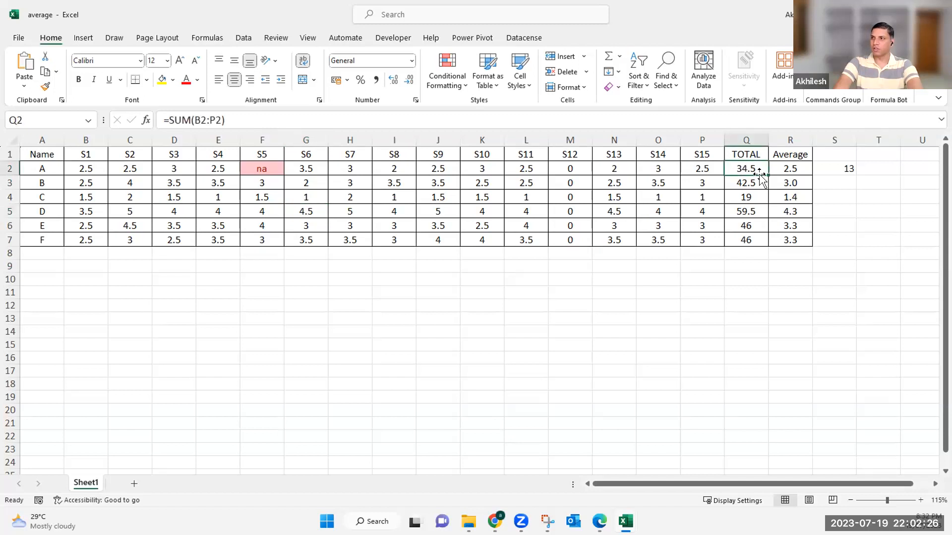
{"action": "left_click", "coordinate": [843, 169]}
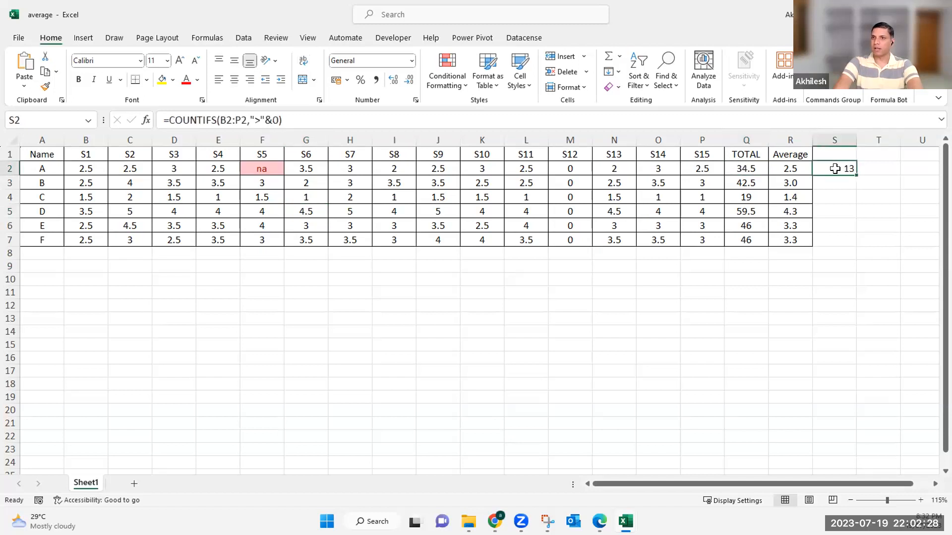
{"action": "left_click", "coordinate": [247, 120]}
{"action": "double_click", "coordinate": [221, 120]}
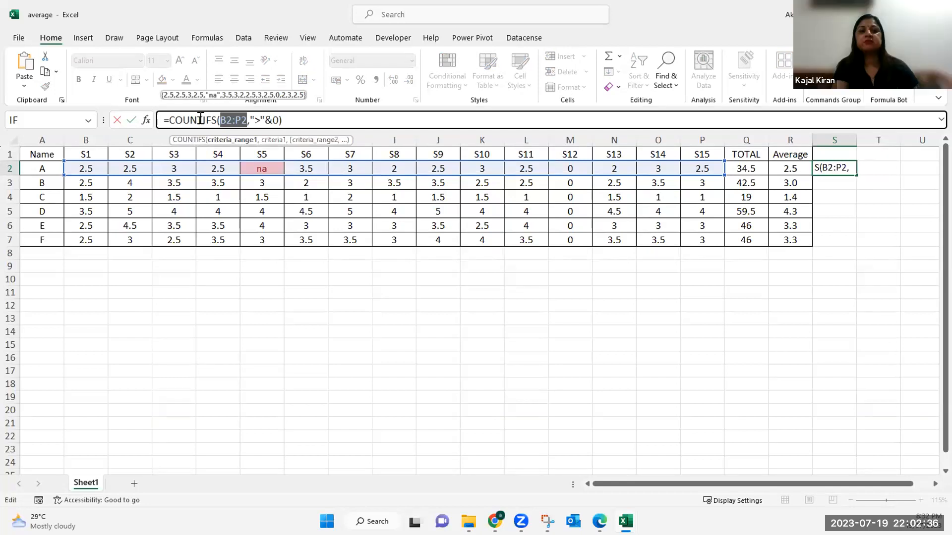
{"action": "left_click", "coordinate": [250, 119]}
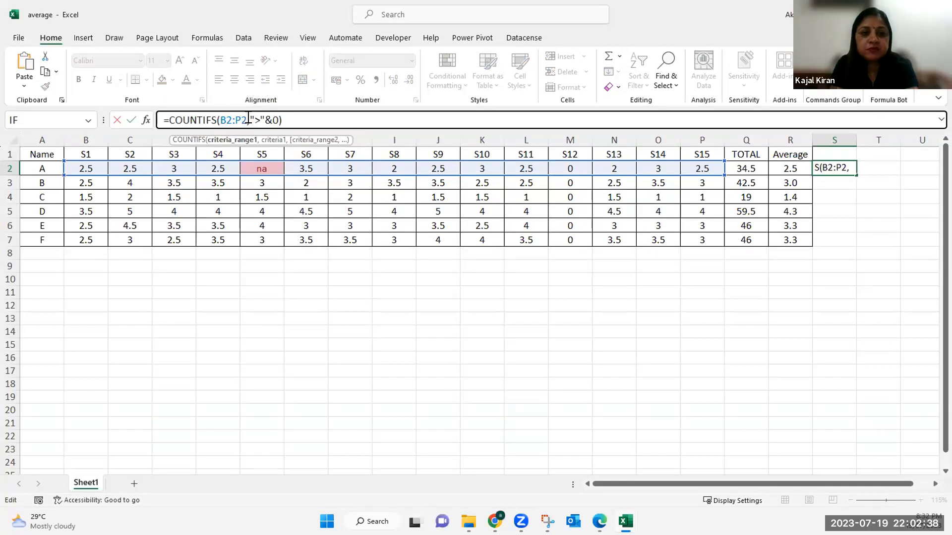
{"action": "left_click_drag", "start_coordinate": [249, 119], "coordinate": [259, 119]}
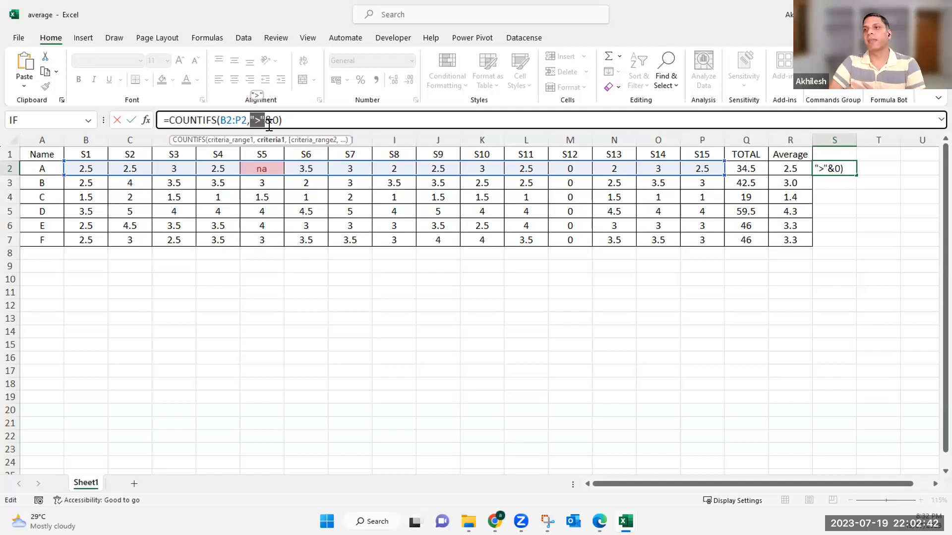
{"action": "left_click", "coordinate": [273, 120]}
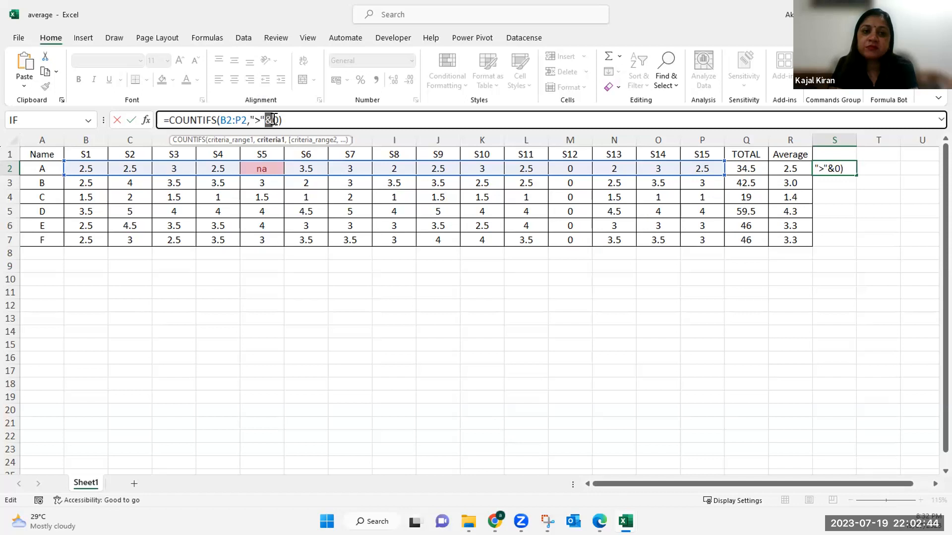
{"action": "left_click_drag", "start_coordinate": [271, 120], "coordinate": [278, 120]}
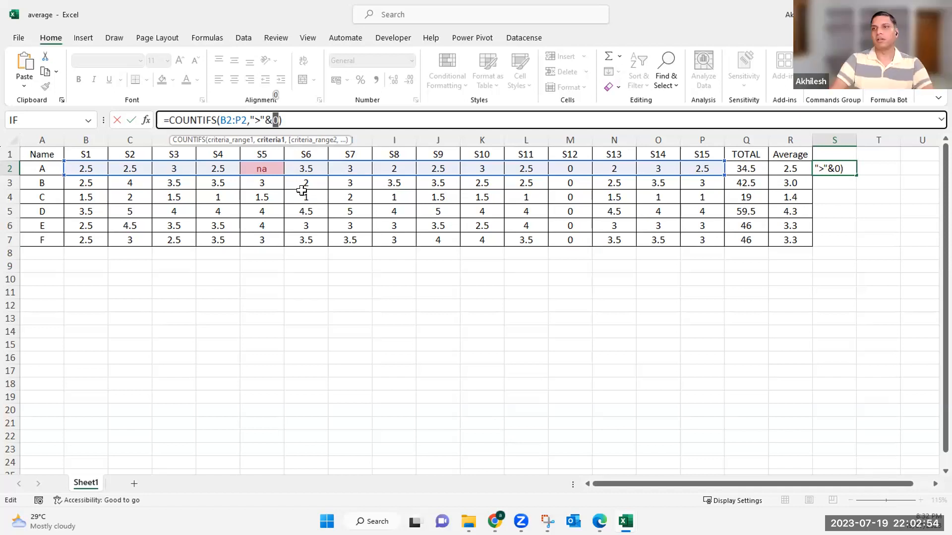
- Extend the S2 formula to =SUM(B2:P2)/COUNTIFS(B2:P2,">"&0) so it averages only the scores above zero
{"action": "left_click", "coordinate": [170, 117]}
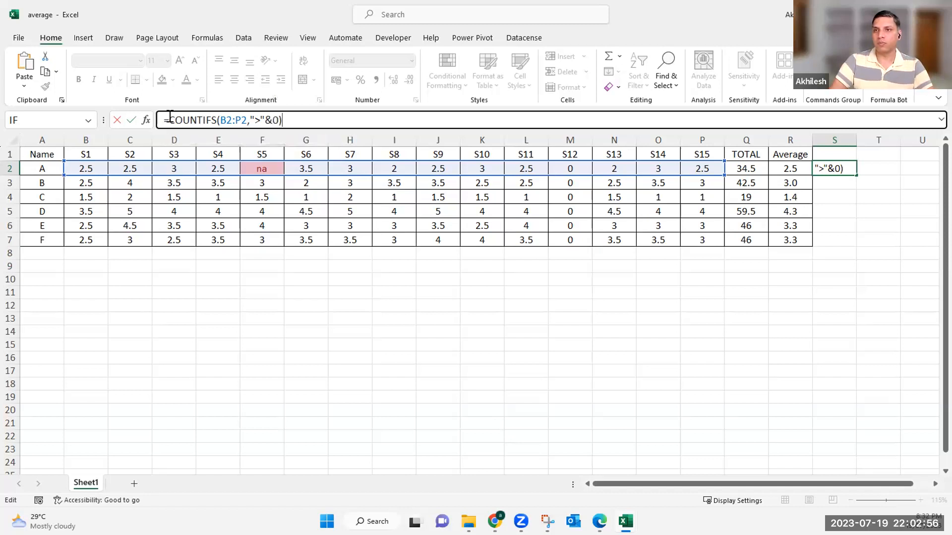
{"action": "type", "text": "sum"}
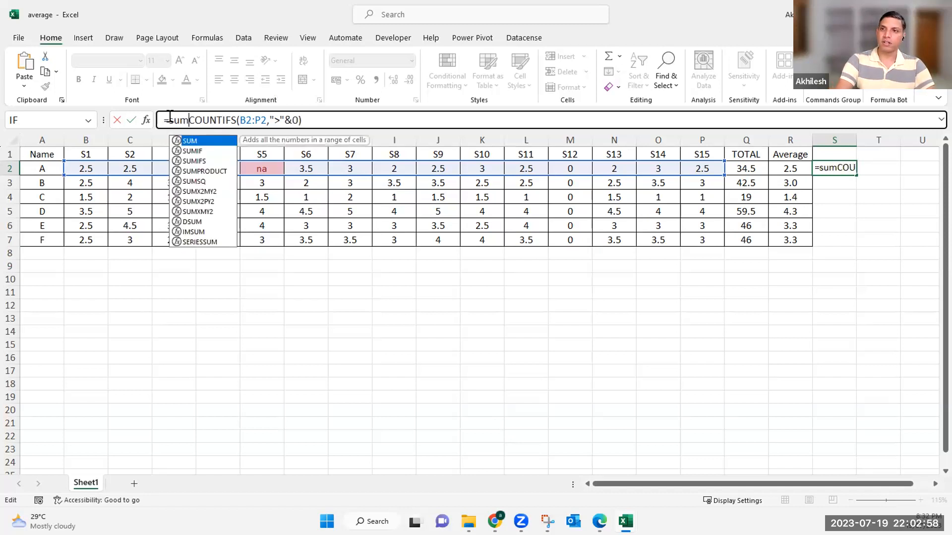
{"action": "type", "text": "("}
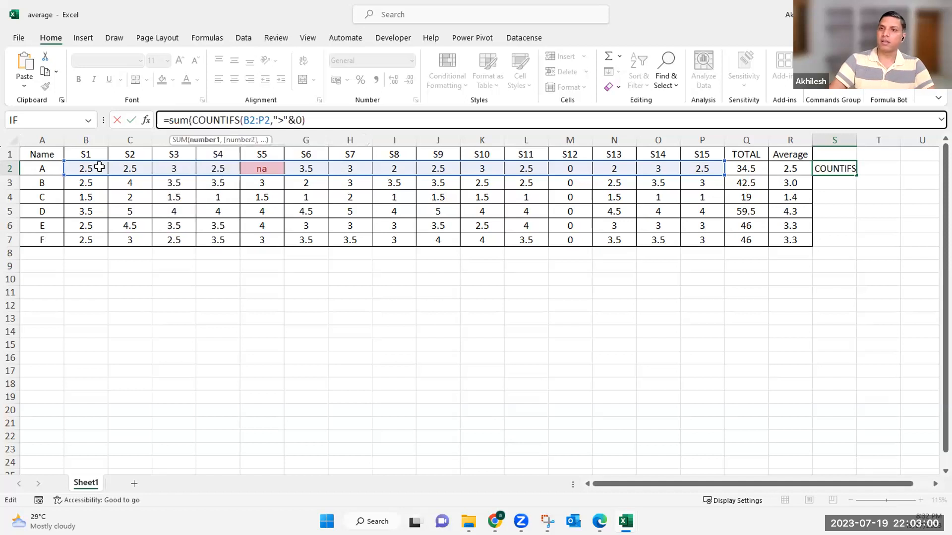
{"action": "left_click_drag", "start_coordinate": [86, 167], "coordinate": [704, 167]}
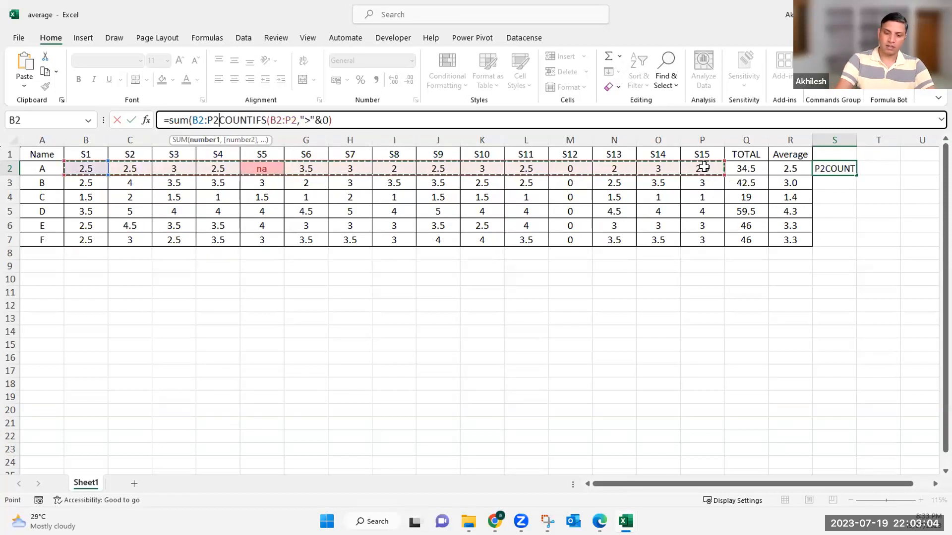
{"action": "type", "text": ")/"}
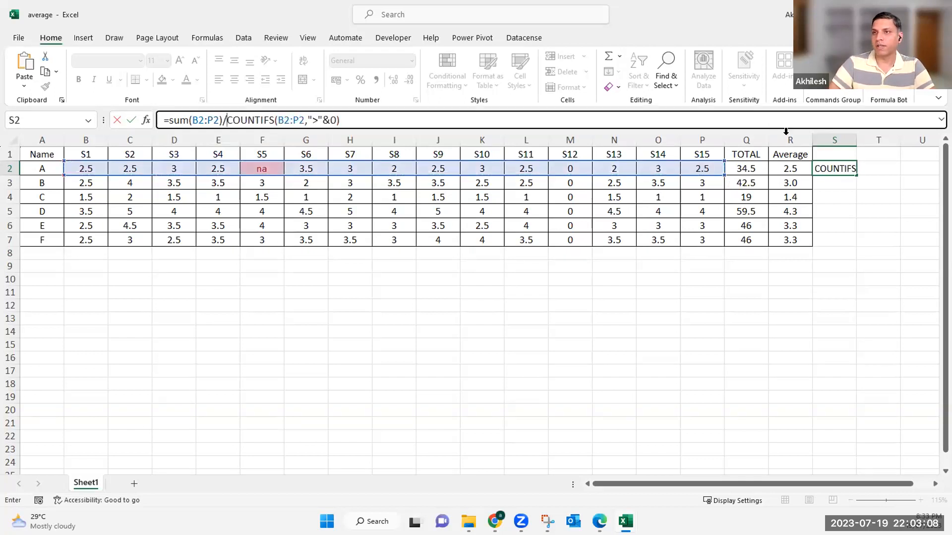
{"action": "key", "text": "Return"}
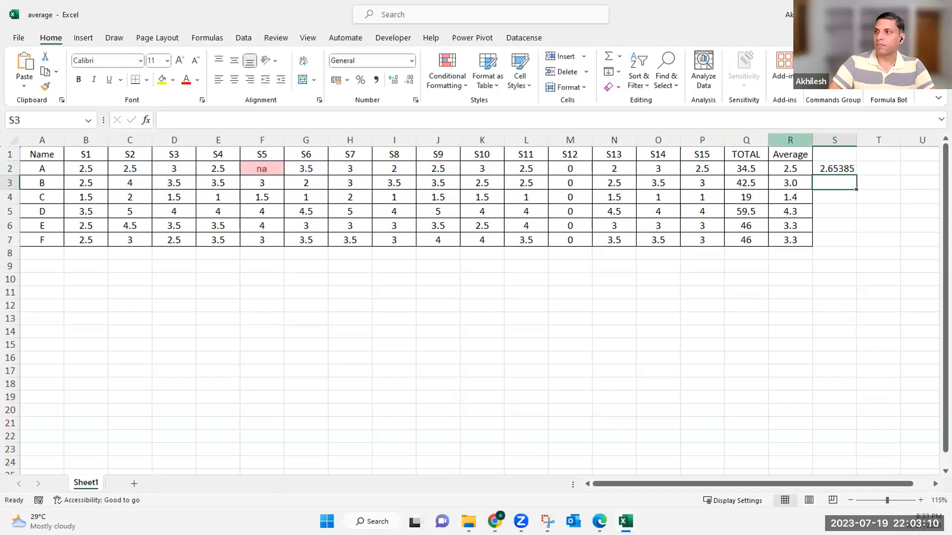
- Set A's S5 score in cell F2 to 3
{"action": "key", "text": "Up"}
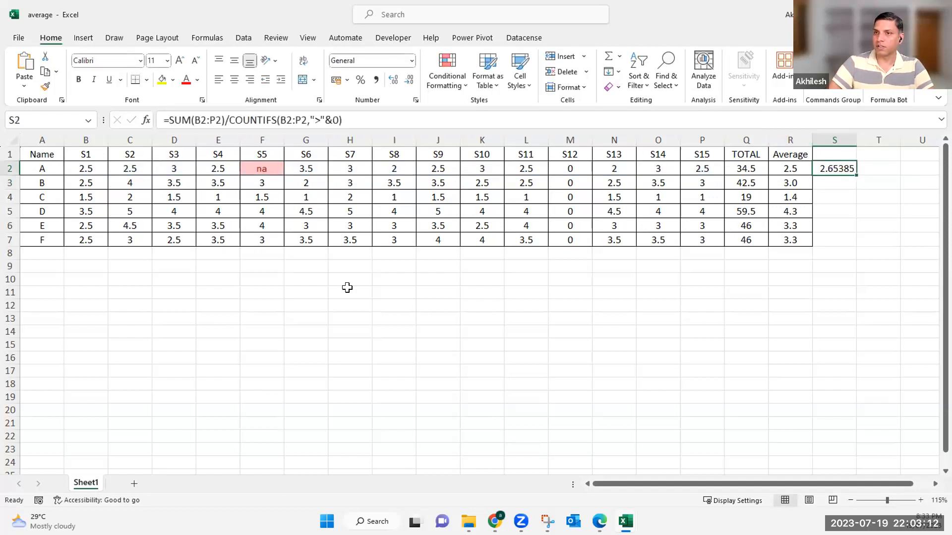
{"action": "key", "text": "Left"}
{"action": "key", "text": "Left"}
{"action": "key", "text": "Left"}
{"action": "key", "text": "Left"}
{"action": "key", "text": "Left"}
{"action": "key", "text": "Left"}
{"action": "key", "text": "Left"}
{"action": "key", "text": "Left"}
{"action": "key", "text": "Left"}
{"action": "key", "text": "Left"}
{"action": "key", "text": "Left"}
{"action": "key", "text": "Left"}
{"action": "key", "text": "Left"}
{"action": "type", "text": "3"}
{"action": "key", "text": "Return"}
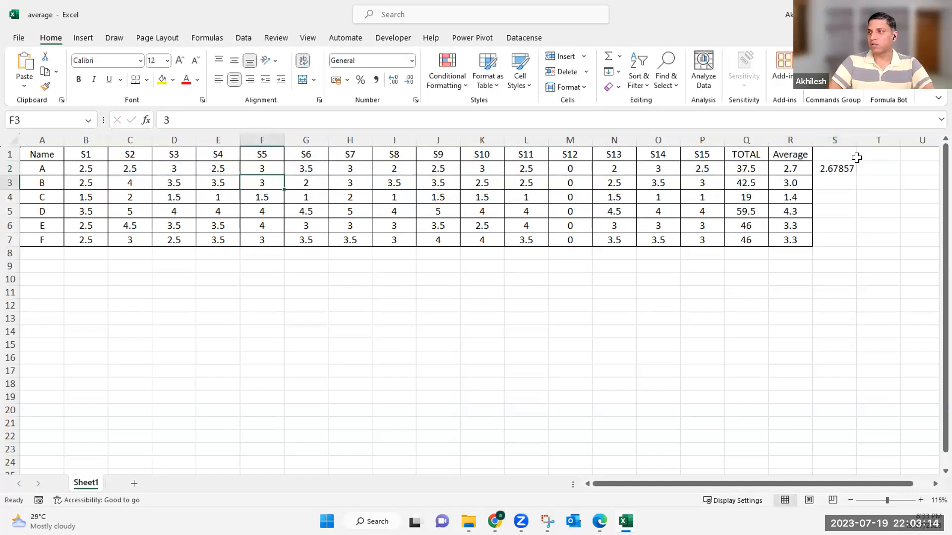
- Fill the S2 average formula down to S7 in two-decimal Accounting format and save the workbook
{"action": "left_click", "coordinate": [802, 170]}
{"action": "left_click", "coordinate": [844, 169]}
{"action": "left_click_drag", "start_coordinate": [856, 175], "coordinate": [853, 242]}
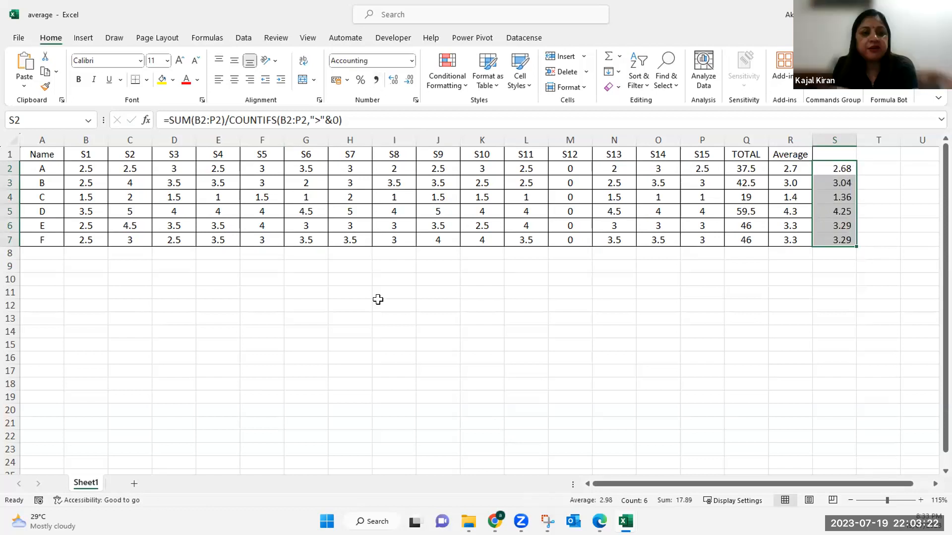
{"action": "key", "text": "ctrl+s"}
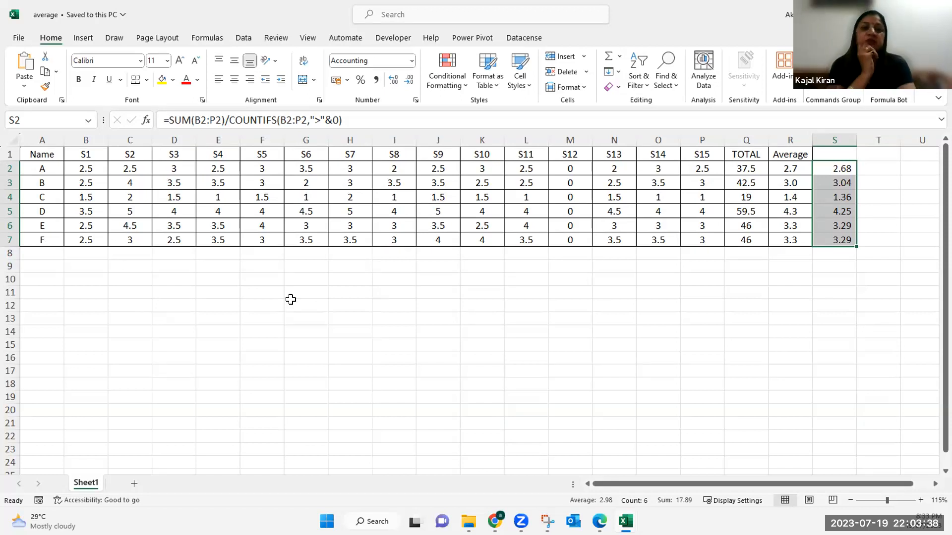
- Enter =SUM(B2:B7)/COUNTA(B2:B7) in cell B8 to average the S1 scores over all non-empty cells
{"action": "left_click", "coordinate": [100, 254]}
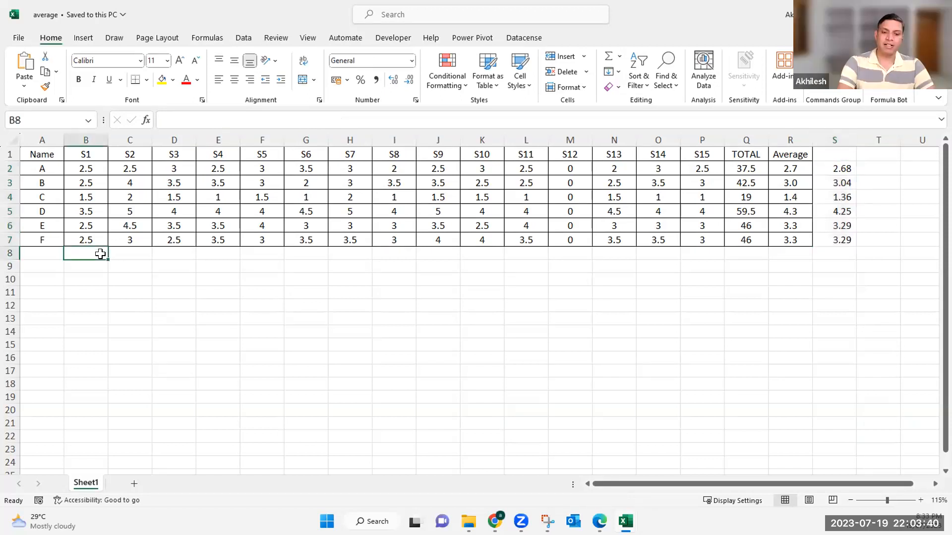
{"action": "type", "text": "=s"}
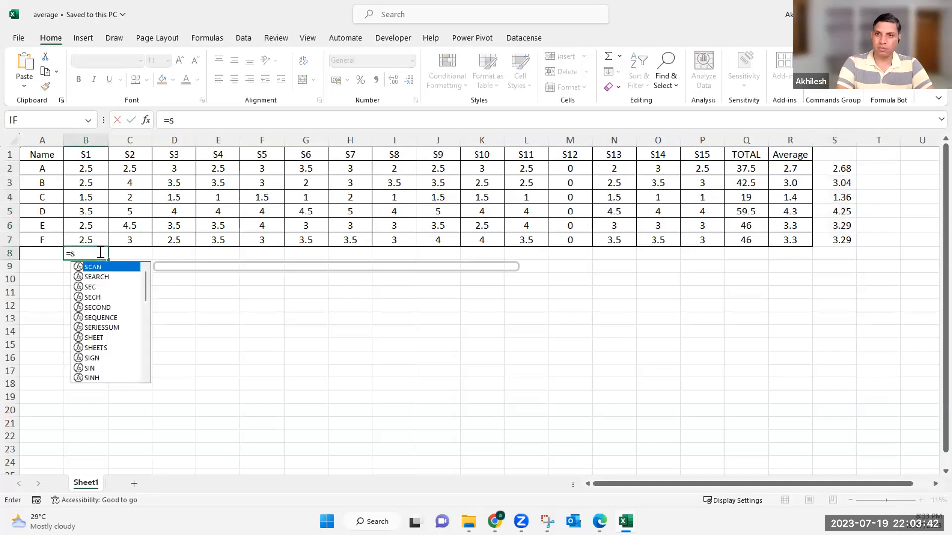
{"action": "key", "text": "BackSpace"}
{"action": "type", "text": "av"}
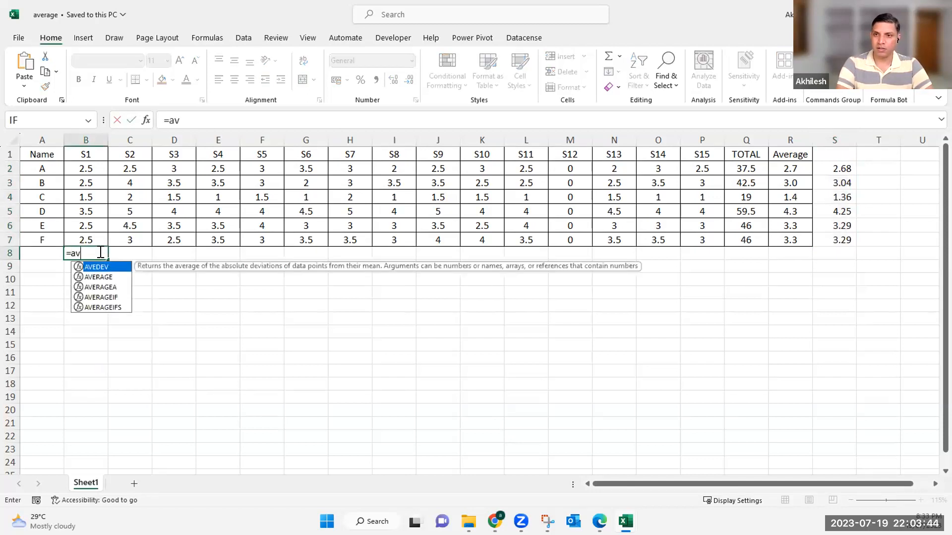
{"action": "type", "text": "e"}
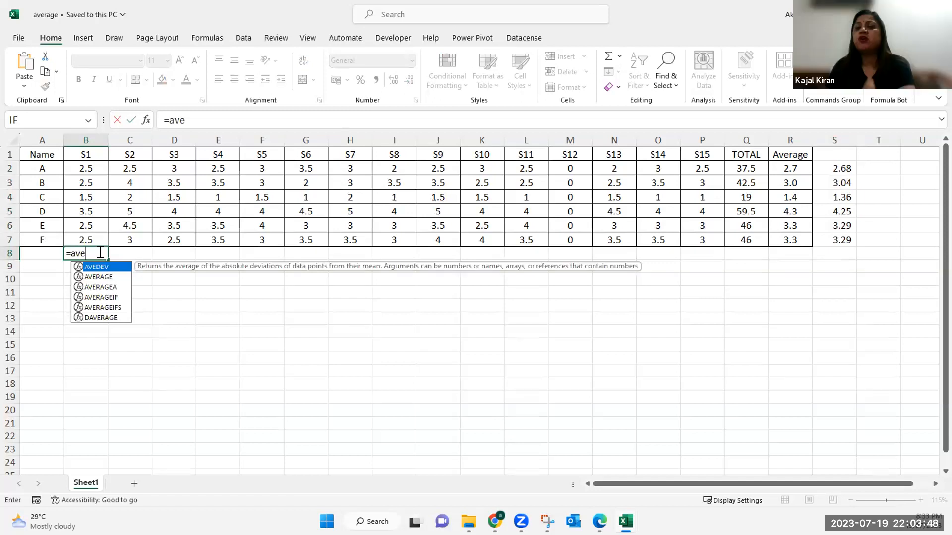
{"action": "key", "text": "BackSpace"}
{"action": "key", "text": "BackSpace"}
{"action": "key", "text": "BackSpace"}
{"action": "type", "text": "SUM("}
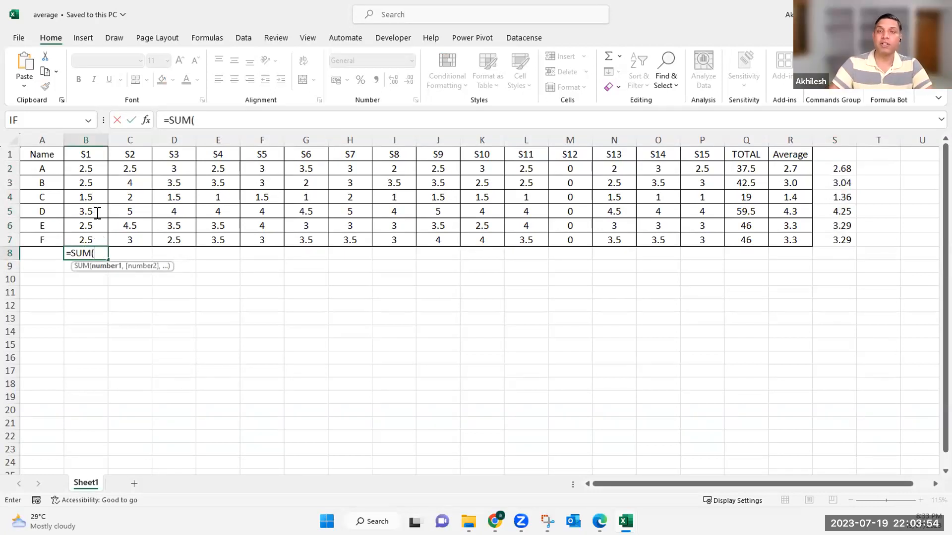
{"action": "left_click_drag", "start_coordinate": [91, 171], "coordinate": [97, 240]}
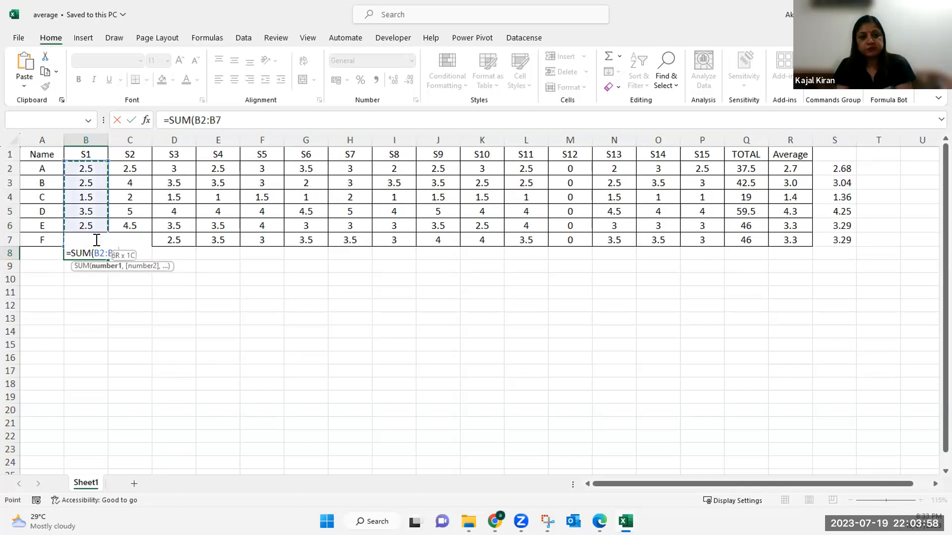
{"action": "type", "text": ")/"}
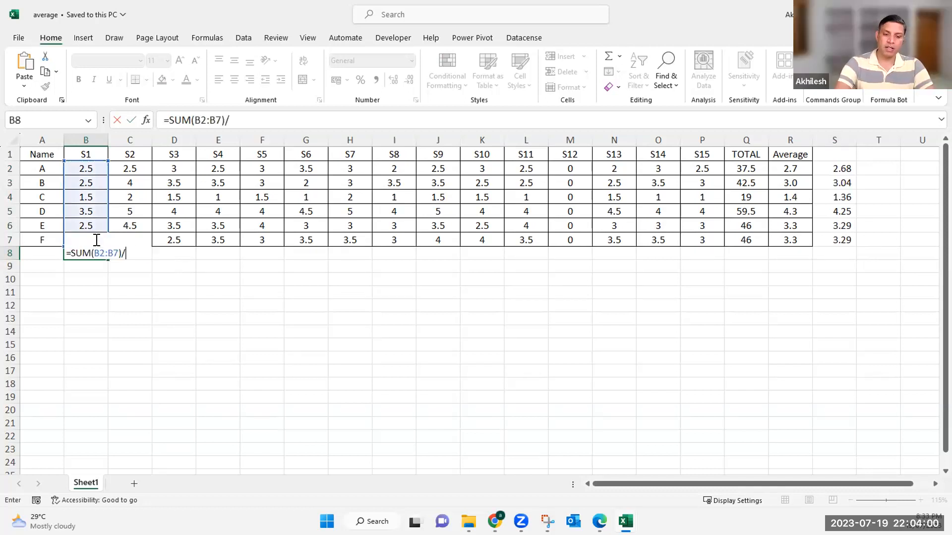
{"action": "type", "text": "count"}
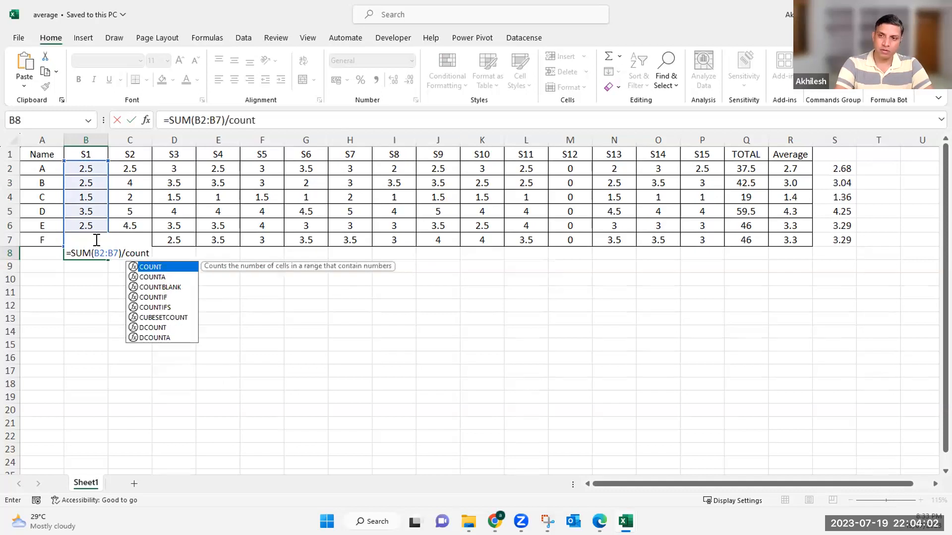
{"action": "key", "text": "Down"}
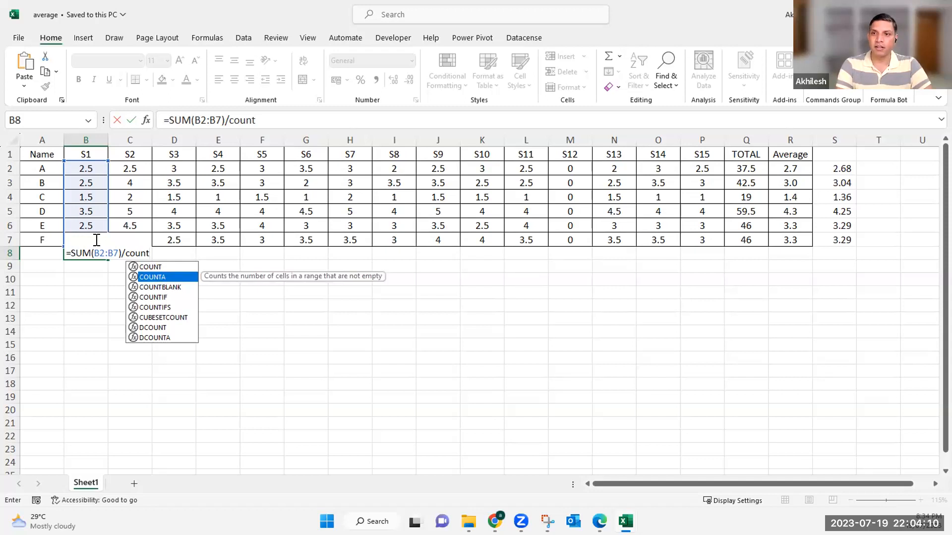
{"action": "key", "text": "Tab"}
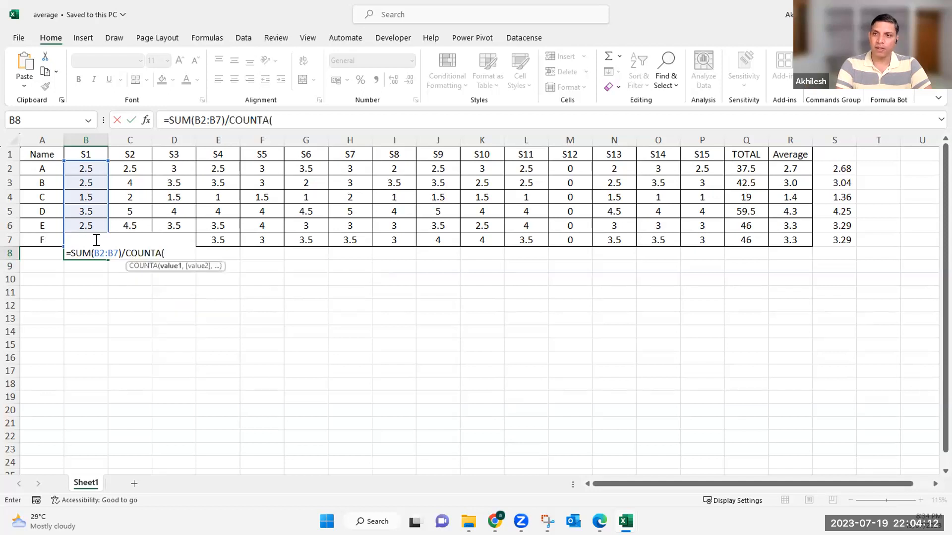
{"action": "left_click_drag", "start_coordinate": [86, 168], "coordinate": [81, 232]}
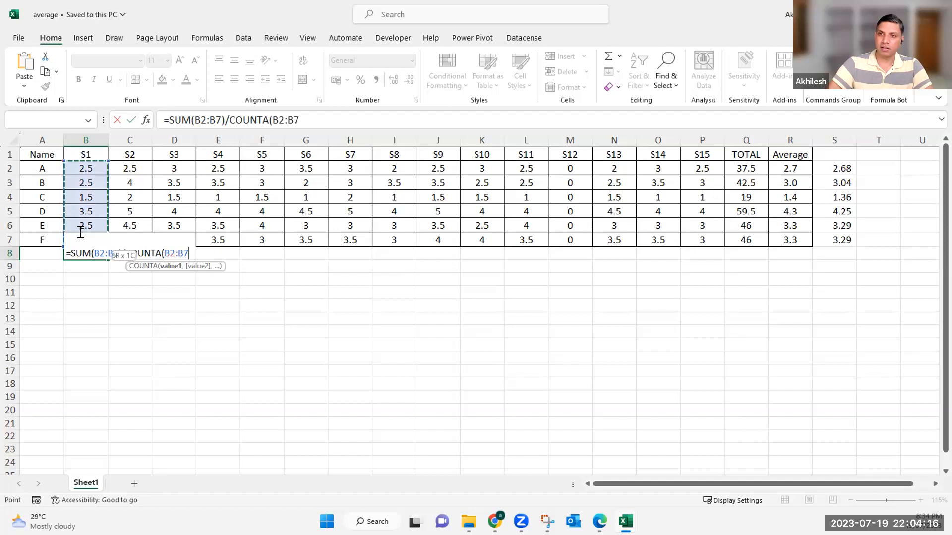
{"action": "type", "text": ")"}
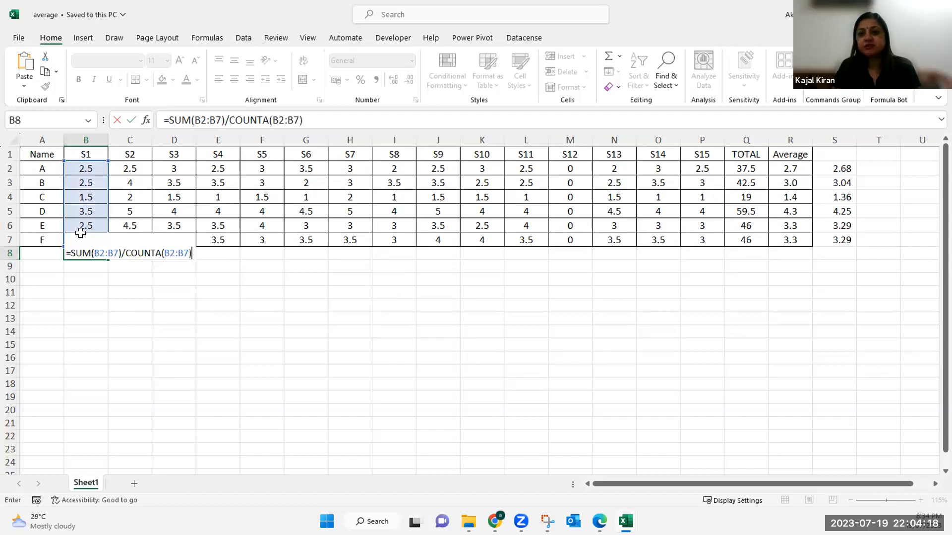
{"action": "key", "text": "Return"}
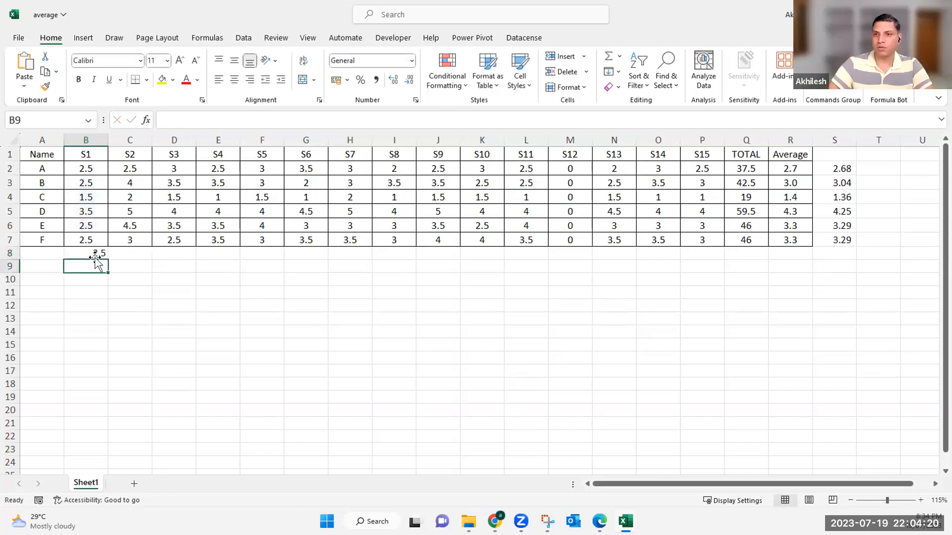
{"action": "left_click", "coordinate": [95, 255]}
{"action": "left_click", "coordinate": [93, 181]}
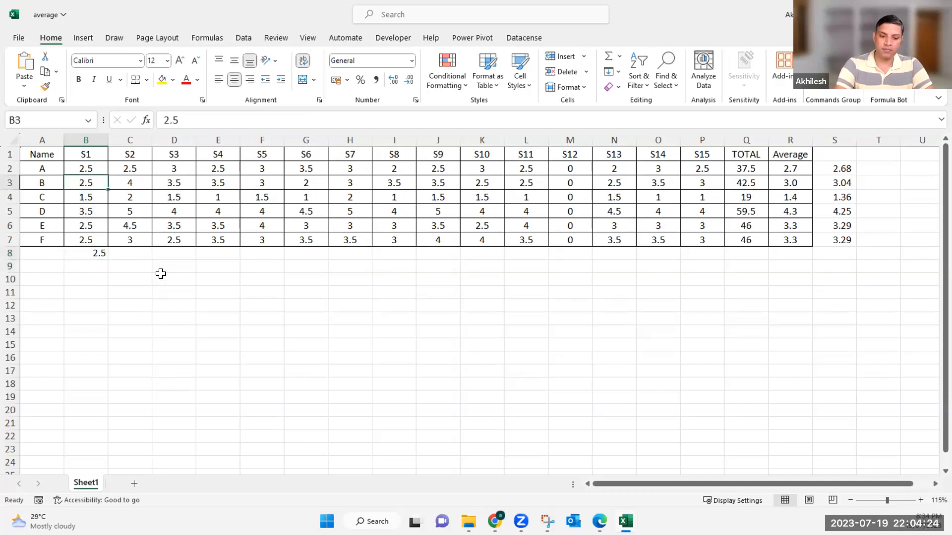
- Try a text entry in place of B's S1 score in cell B3, and undo the change
{"action": "key", "text": "F2"}
{"action": "key", "text": "BackSpace"}
{"action": "key", "text": "BackSpace"}
{"action": "key", "text": "BackSpace"}
{"action": "type", "text": "kajal"}
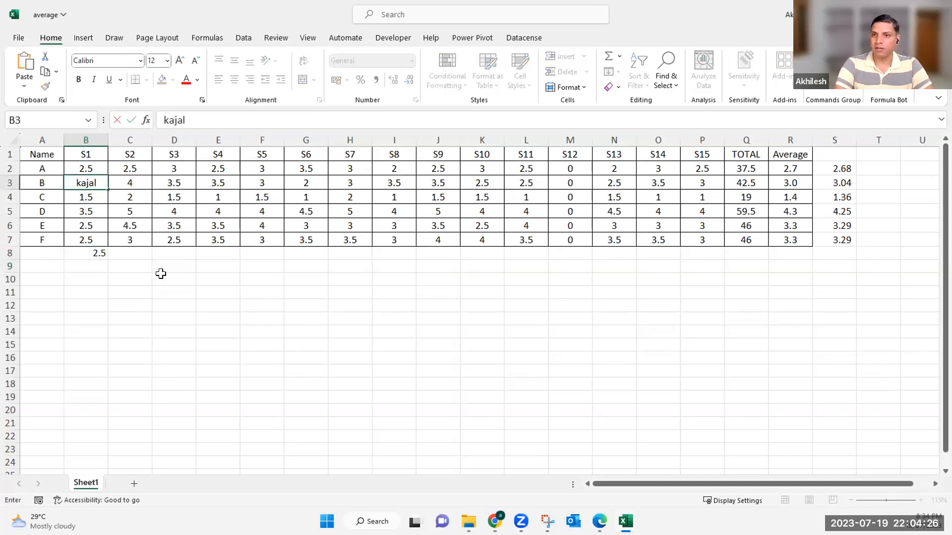
{"action": "key", "text": "Return"}
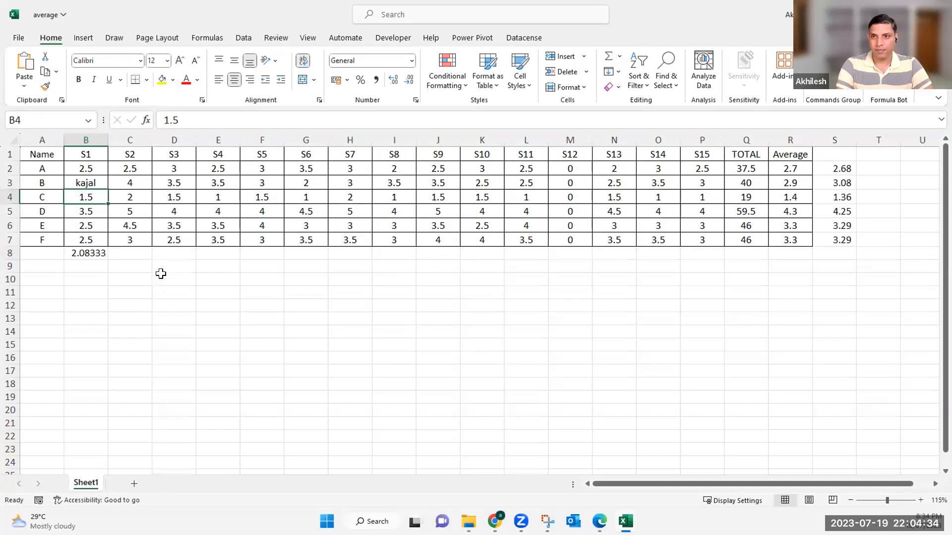
{"action": "key", "text": "ctrl+z"}
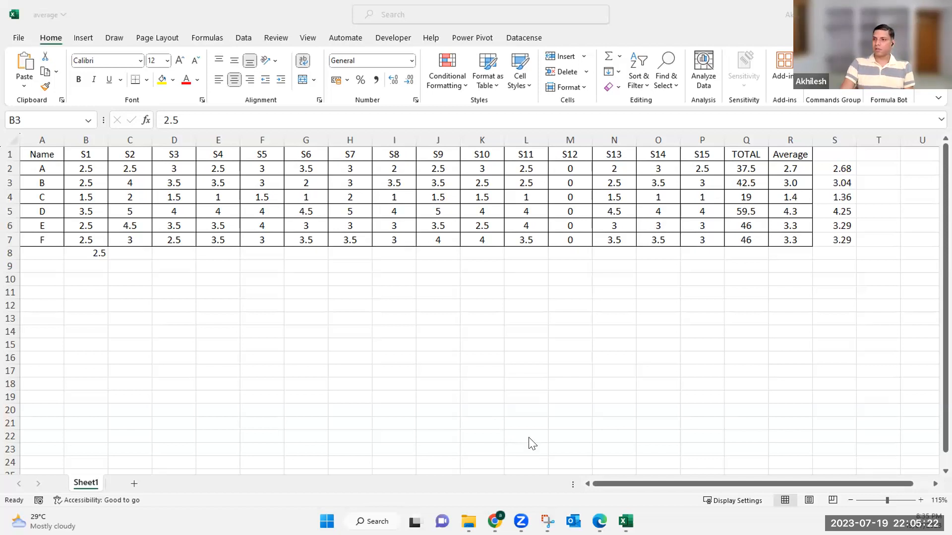
- Switch to File Explorer and open the New Microsoft Excel Worksheet workbook from Downloads to view its syllabus pivot tables
{"action": "mouse_move", "coordinate": [468, 521]}
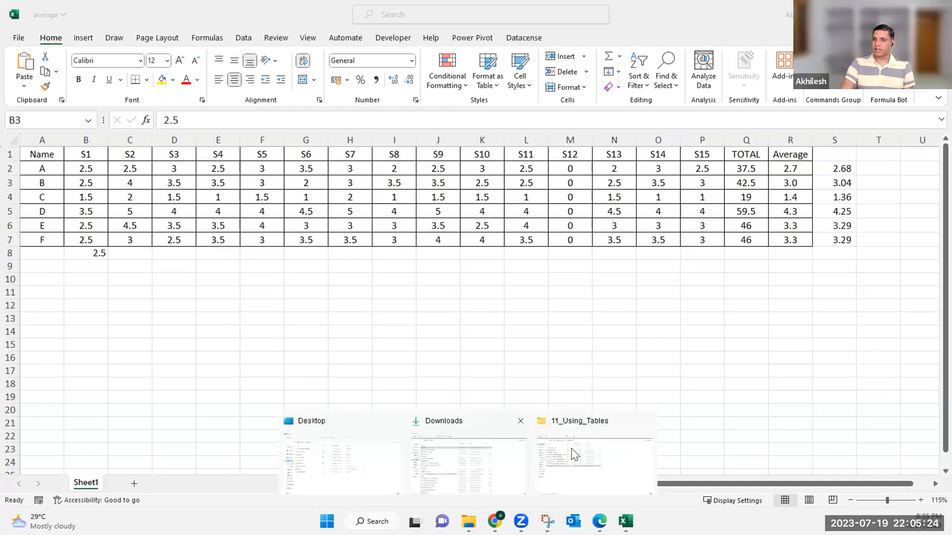
{"action": "left_click", "coordinate": [470, 465]}
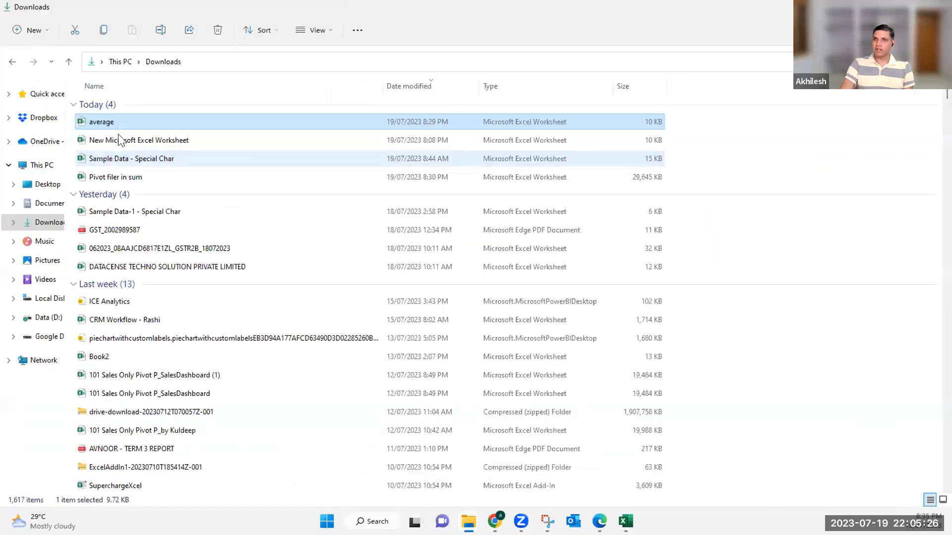
{"action": "left_click", "coordinate": [130, 140]}
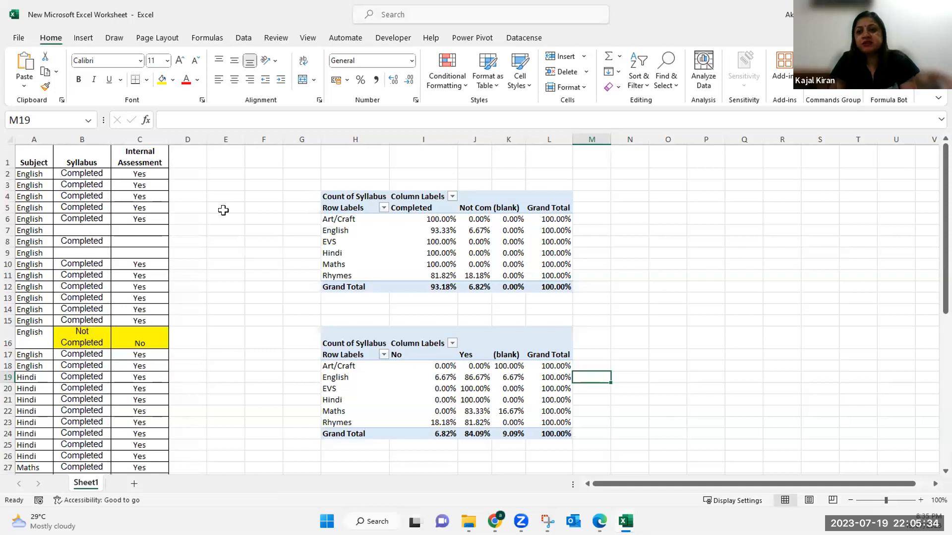
{"action": "left_click", "coordinate": [224, 209]}
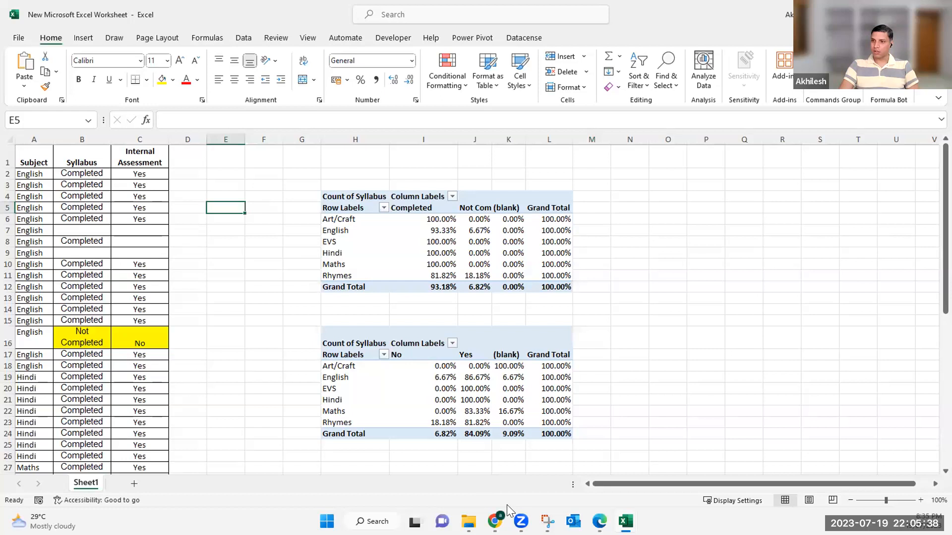
- Leave the syllabus workbook and the WhatsApp chat, and switch to the Sample Data - Special Char workbook in Excel
{"action": "left_click", "coordinate": [880, 12]}
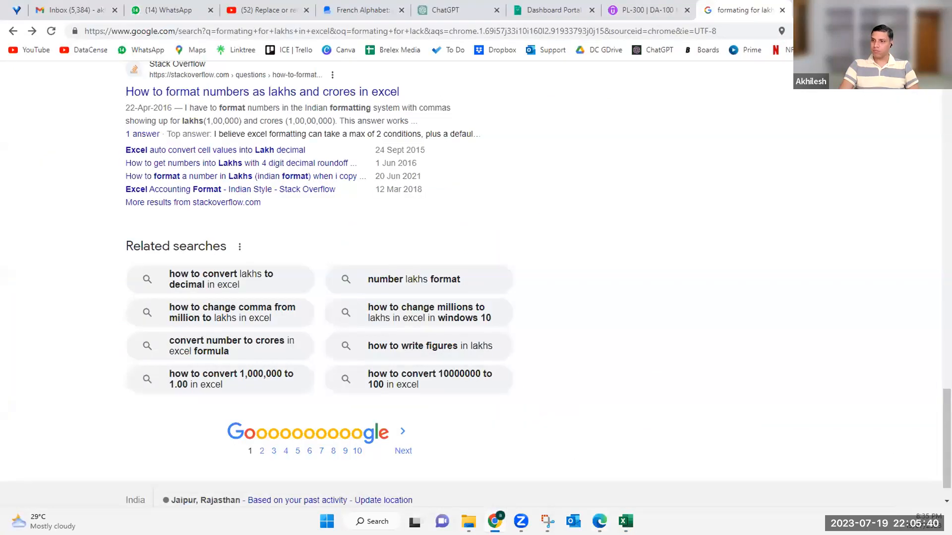
{"action": "left_click", "coordinate": [599, 522]}
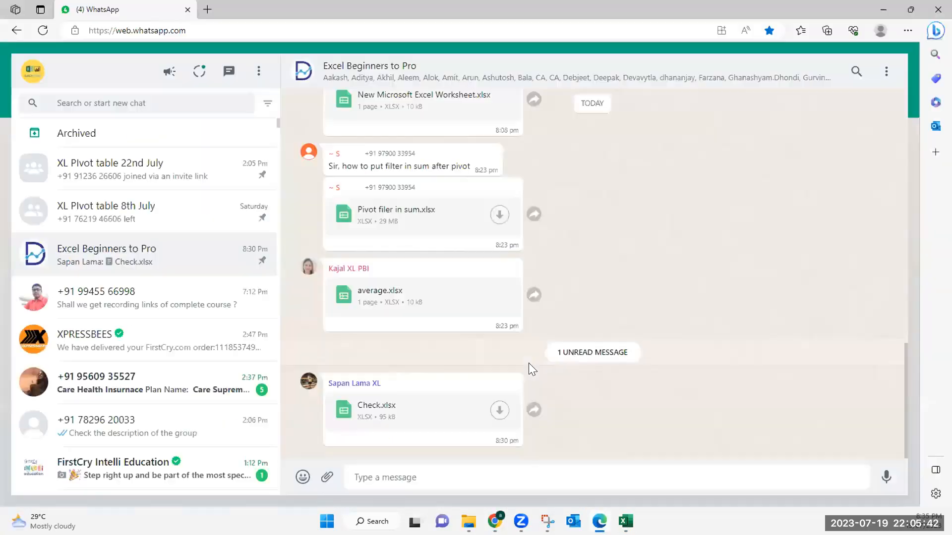
{"action": "left_click", "coordinate": [882, 9]}
{"action": "mouse_move", "coordinate": [625, 521]}
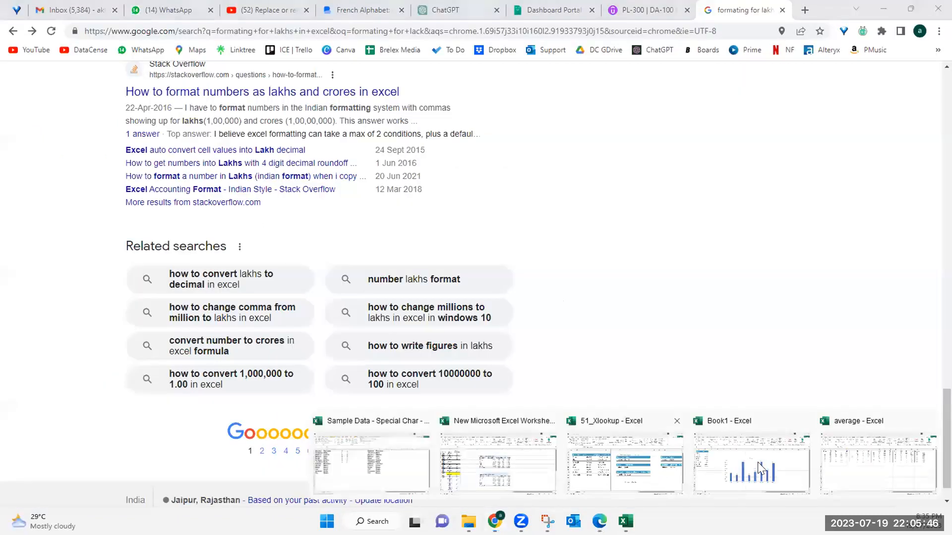
{"action": "left_click", "coordinate": [385, 462]}
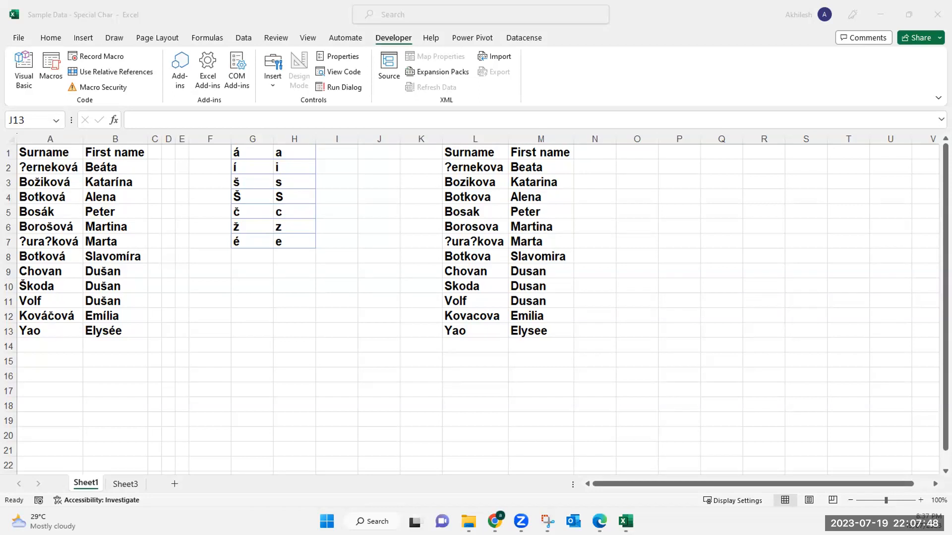
- Move the cleaned Surname list from L1:L13 to column N, beside the First name column
{"action": "left_click", "coordinate": [474, 148]}
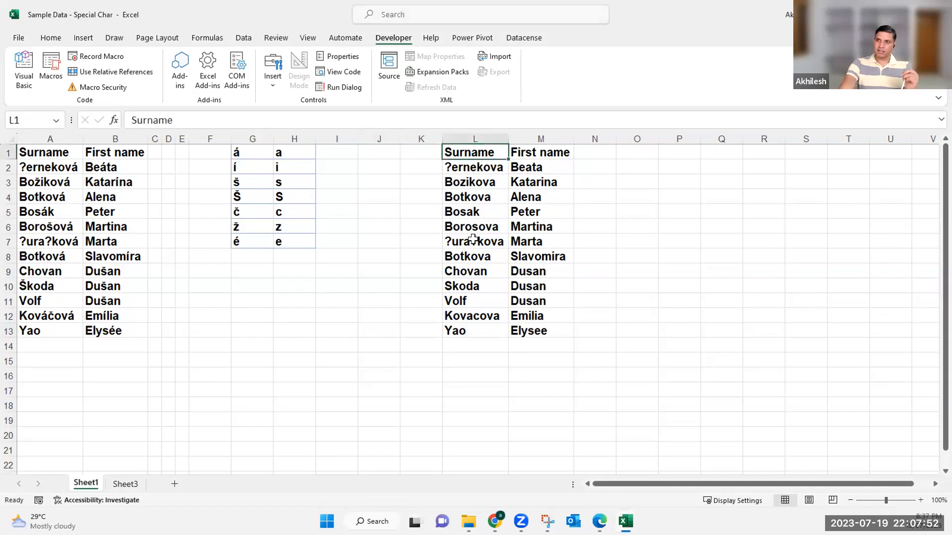
{"action": "left_click", "coordinate": [472, 337], "text": "shift"}
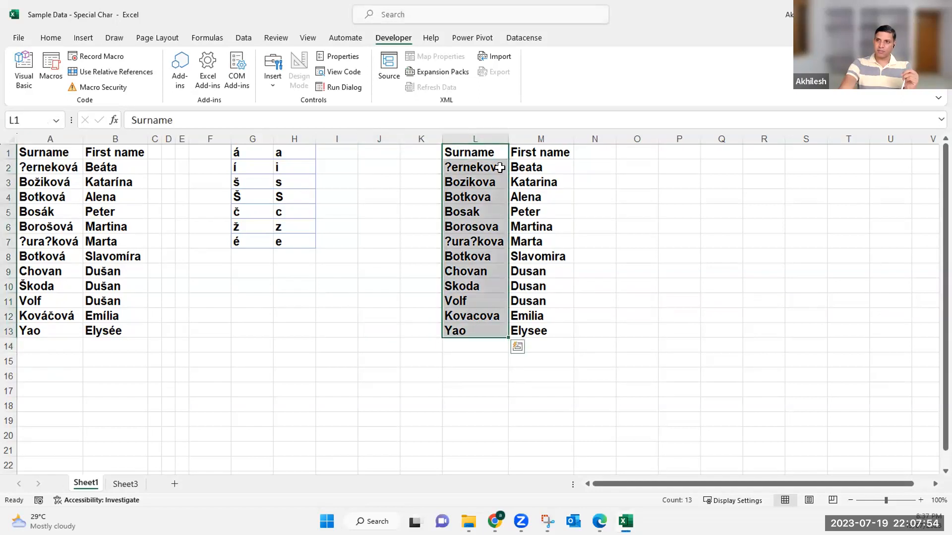
{"action": "left_click_drag", "start_coordinate": [504, 163], "coordinate": [542, 377]}
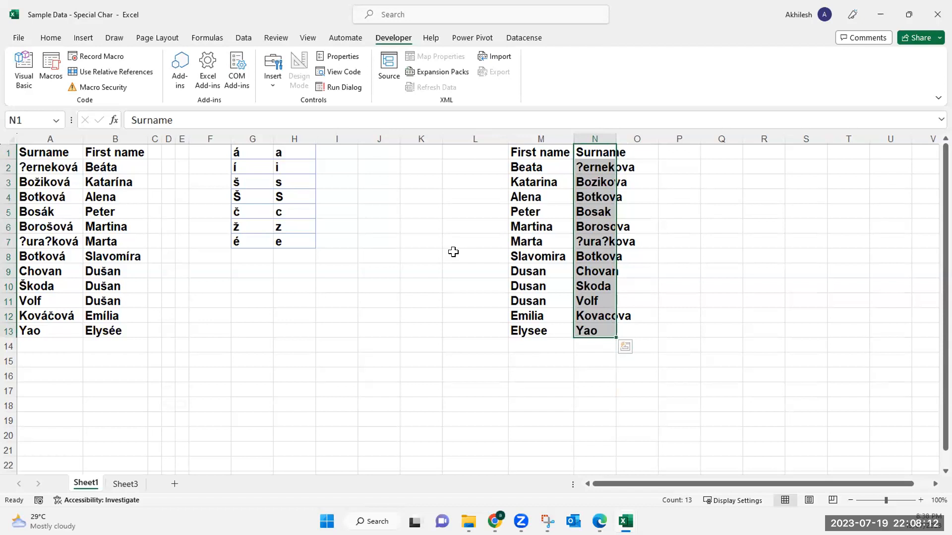
{"action": "left_click", "coordinate": [540, 151]}
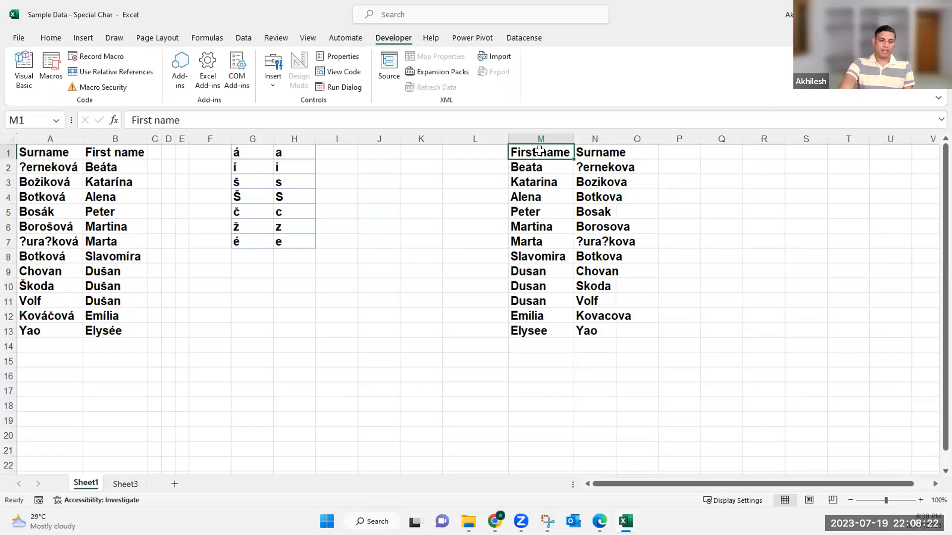
- Enter the dates 1apr23 in cell J12 and 1may in cell J13
{"action": "left_click", "coordinate": [363, 316]}
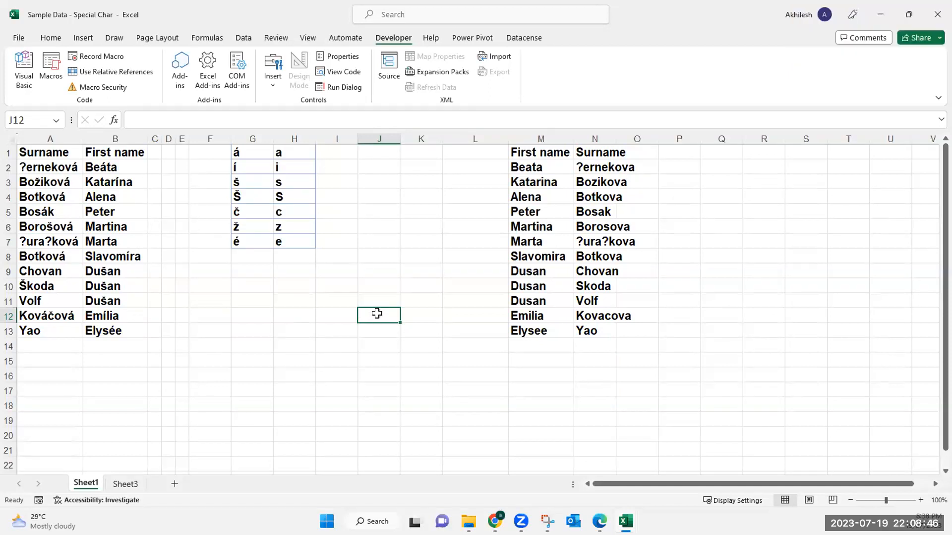
{"action": "type", "text": "1"}
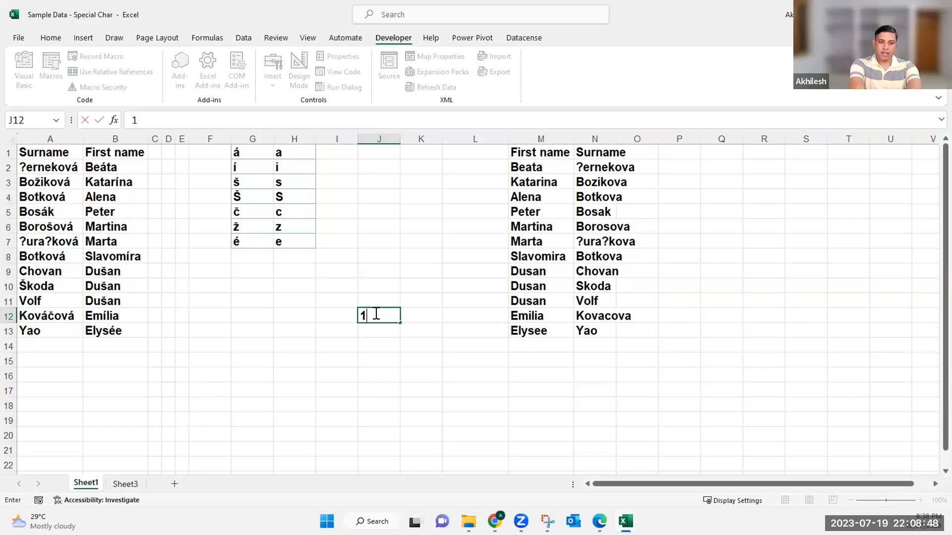
{"action": "type", "text": "apr23"}
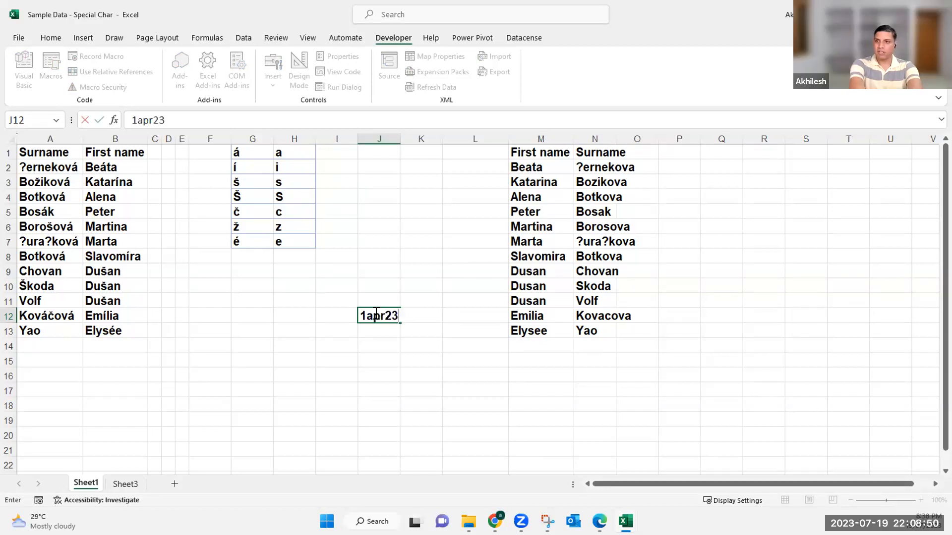
{"action": "key", "text": "Return"}
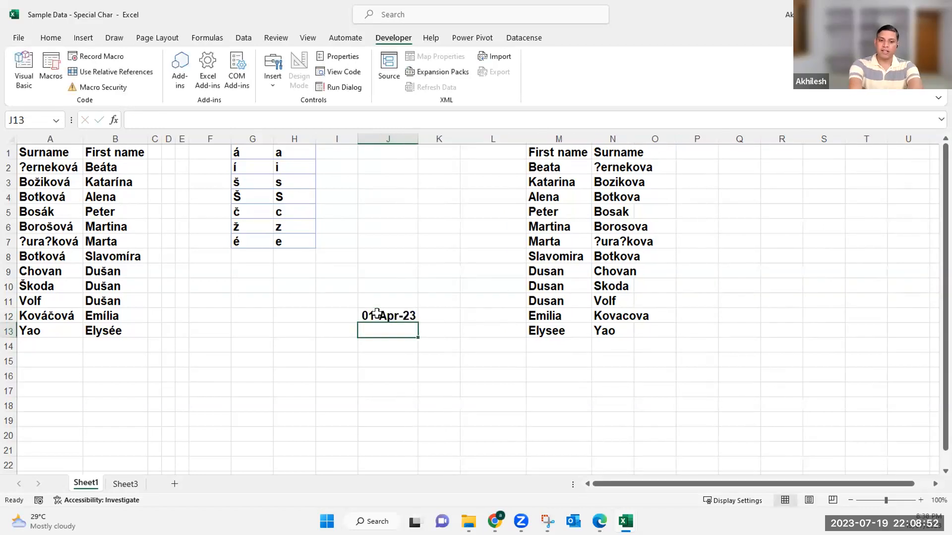
{"action": "type", "text": "1may"}
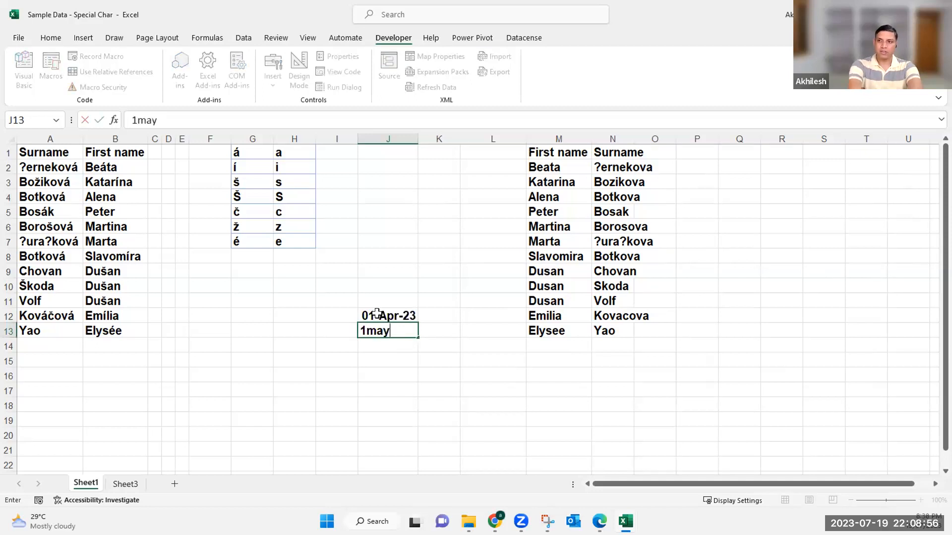
{"action": "key", "text": "Return"}
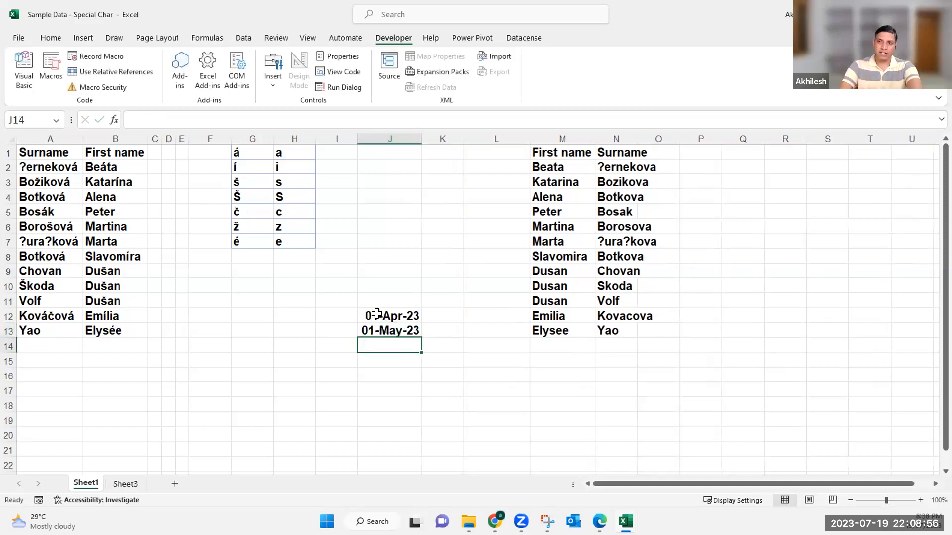
{"action": "left_click", "coordinate": [400, 329]}
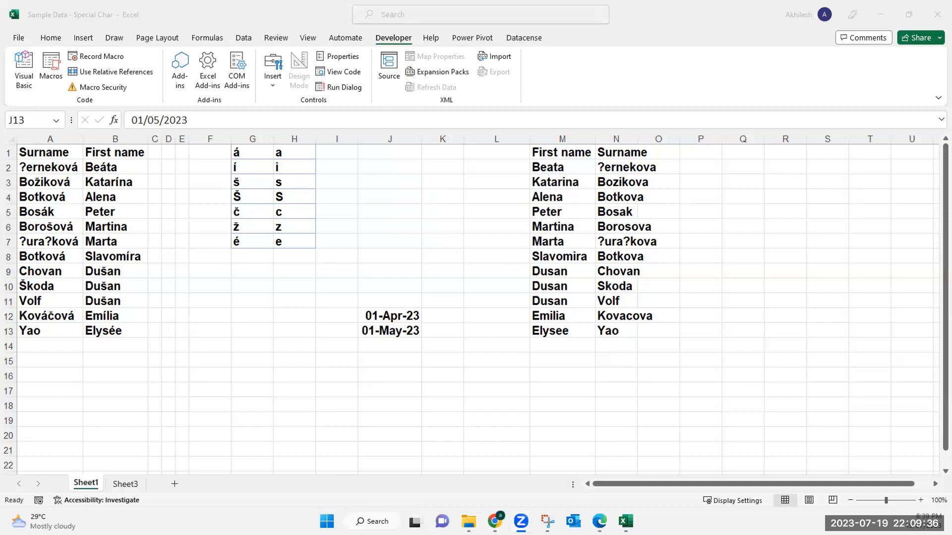
- Switch to WhatsApp in the browser and download Check.xlsx and Pivot filer in sum.xlsx from the Excel Beginners to Pro group
{"action": "key", "text": "alt+Tab"}
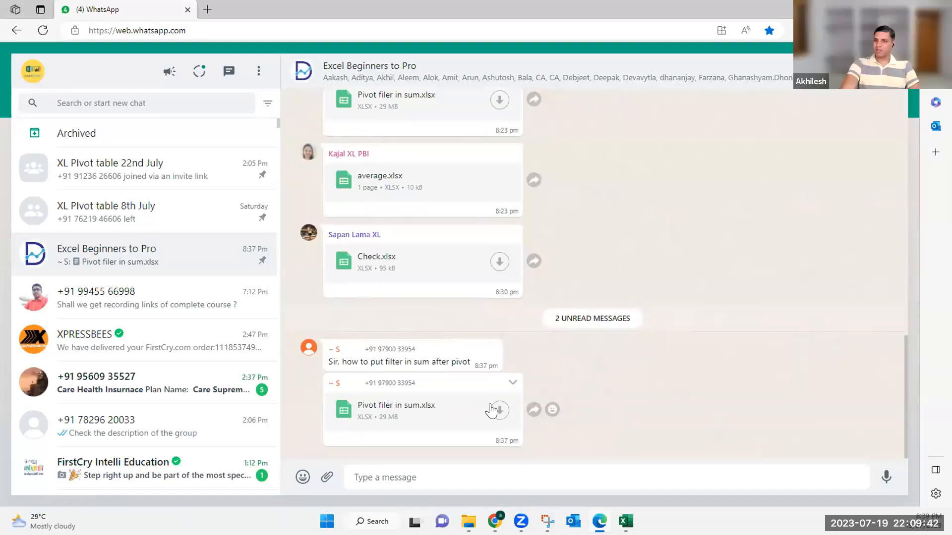
{"action": "left_click", "coordinate": [495, 262]}
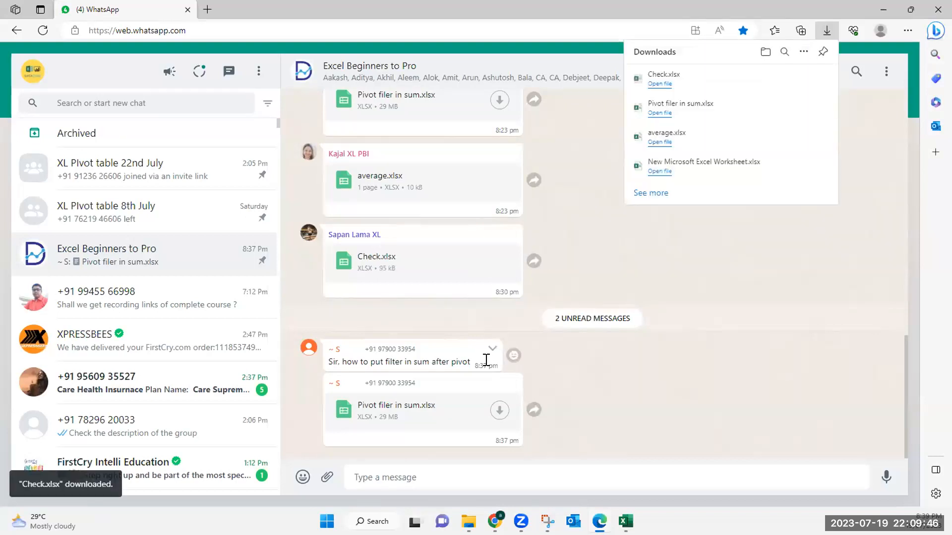
{"action": "left_click", "coordinate": [497, 412]}
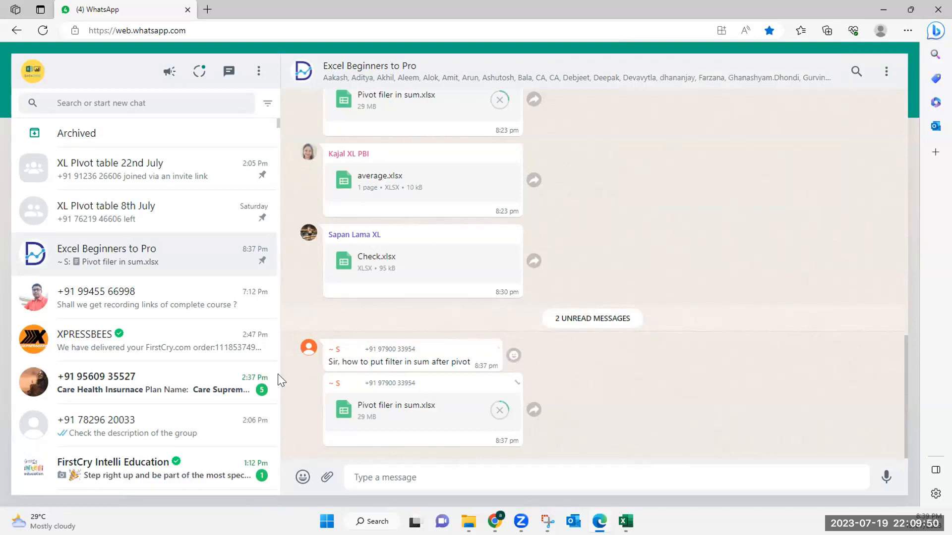
- Switch to the Downloads folder in File Explorer and open the Check workbook
{"action": "key", "text": "alt+Tab"}
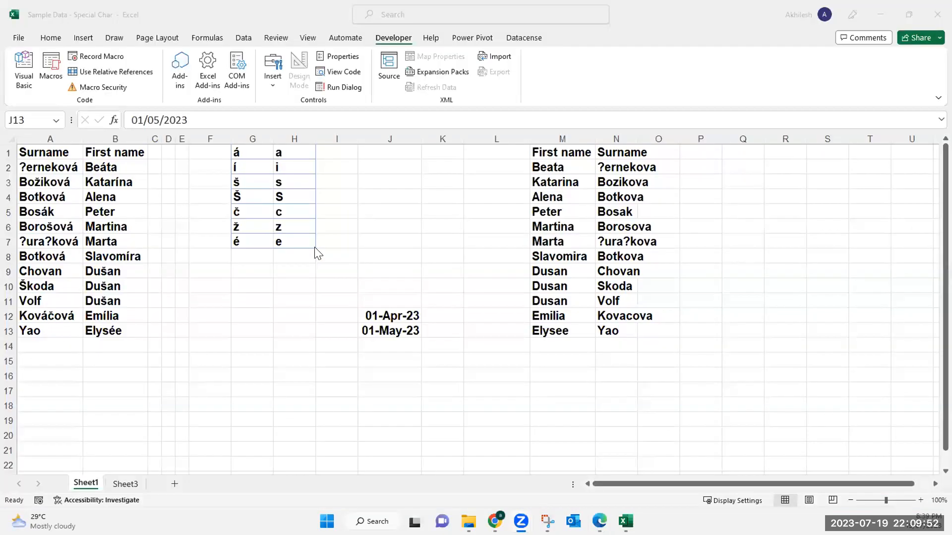
{"action": "mouse_move", "coordinate": [520, 521]}
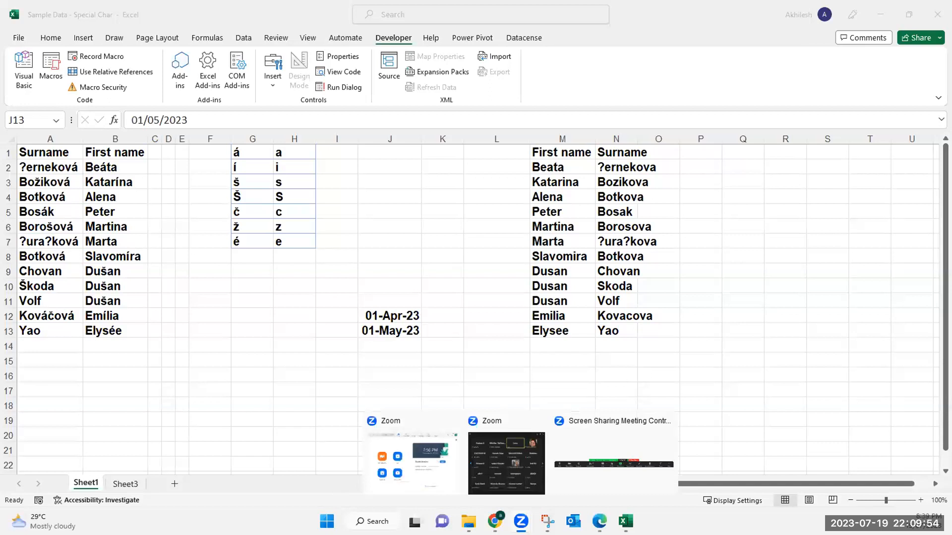
{"action": "mouse_move", "coordinate": [469, 522]}
{"action": "left_click", "coordinate": [458, 460]}
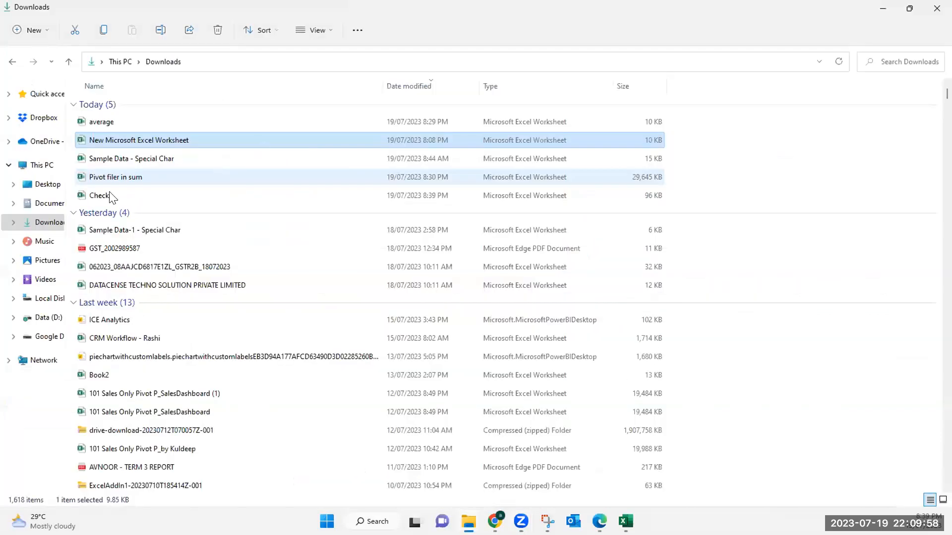
{"action": "left_click", "coordinate": [109, 196]}
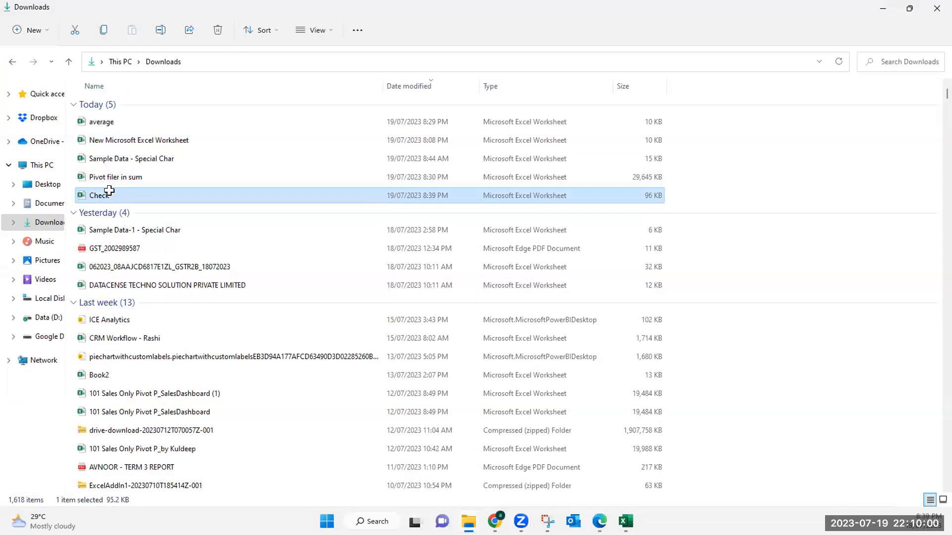
{"action": "double_click", "coordinate": [109, 194]}
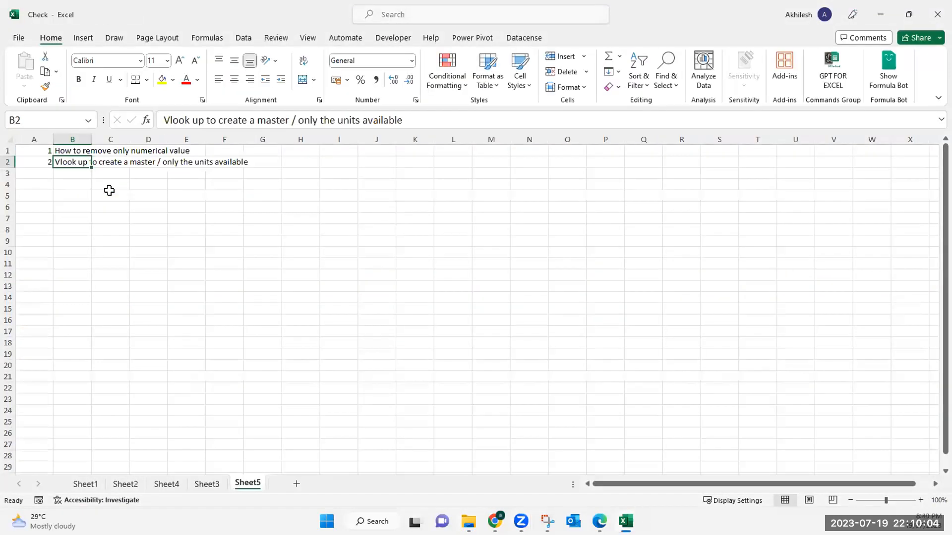
- Look through Sheet3, Sheet4, Sheet2 and Sheet1, ending at the header row of Sheet1's stock data
{"action": "left_click", "coordinate": [211, 484]}
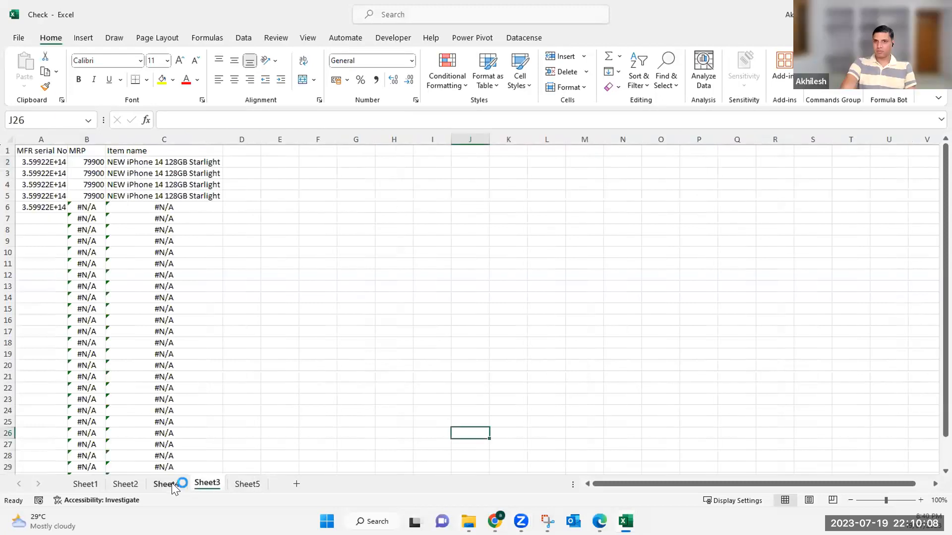
{"action": "left_click", "coordinate": [149, 486]}
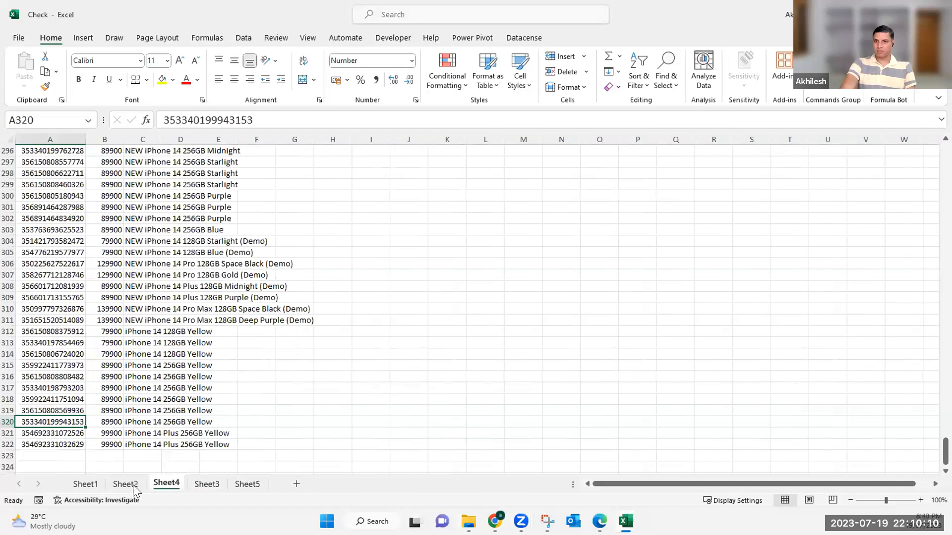
{"action": "left_click", "coordinate": [132, 489]}
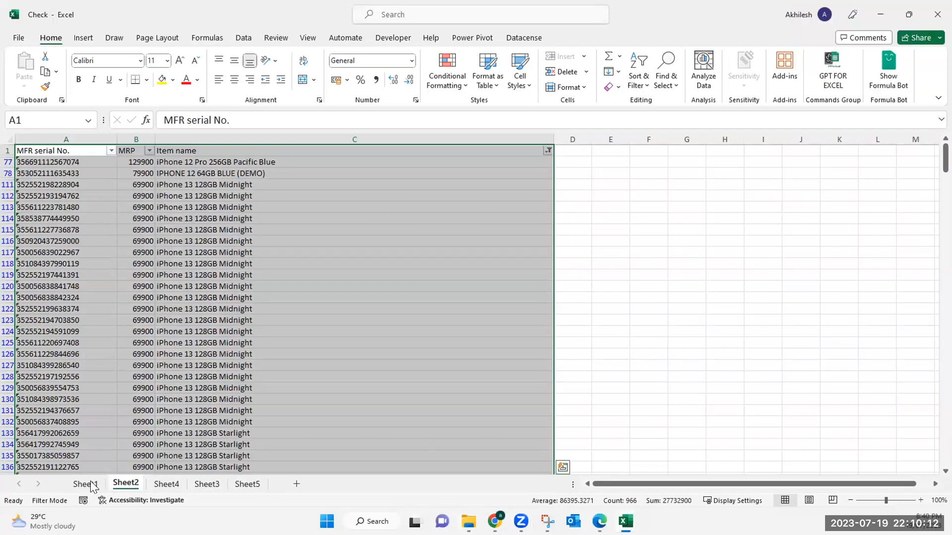
{"action": "left_click", "coordinate": [88, 484]}
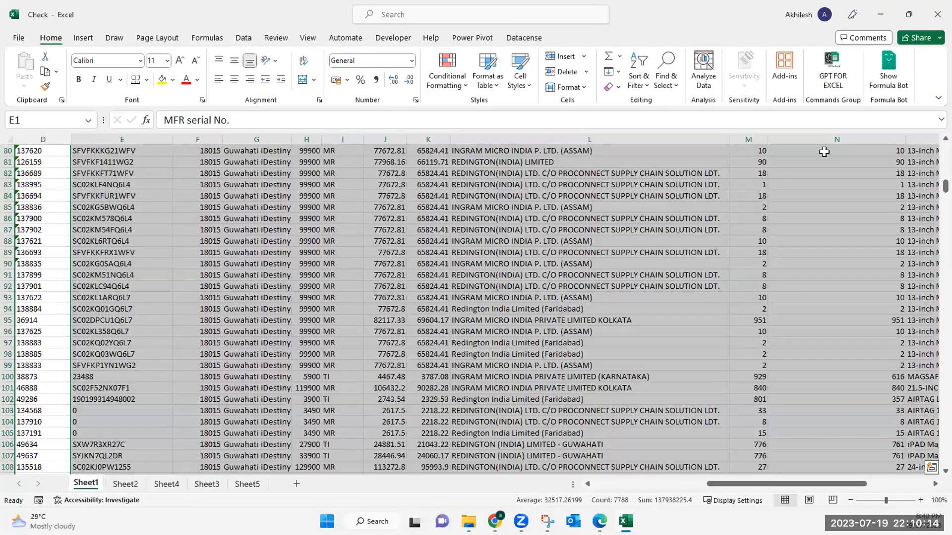
{"action": "scroll", "coordinate": [824, 152], "scroll_direction": "up", "scroll_amount": 8}
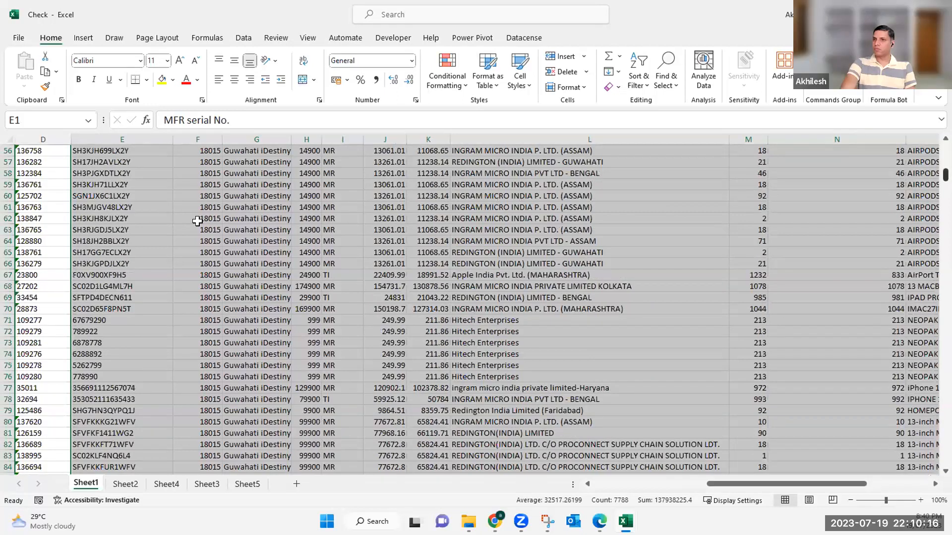
{"action": "scroll", "coordinate": [198, 219], "scroll_direction": "up", "scroll_amount": 18}
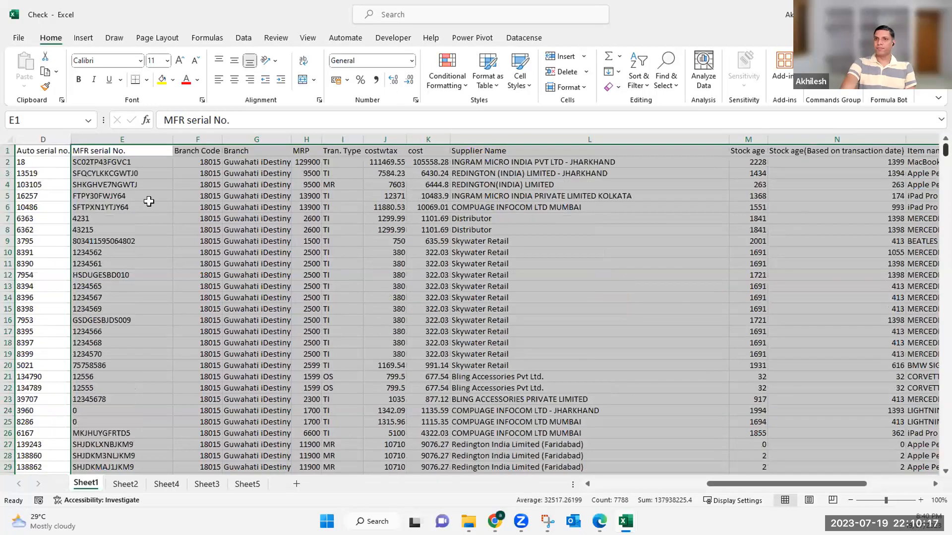
- Examine the MFR serial No. column on Sheet1, comparing its alphanumeric entries with its purely numeric ones
{"action": "left_click", "coordinate": [191, 143]}
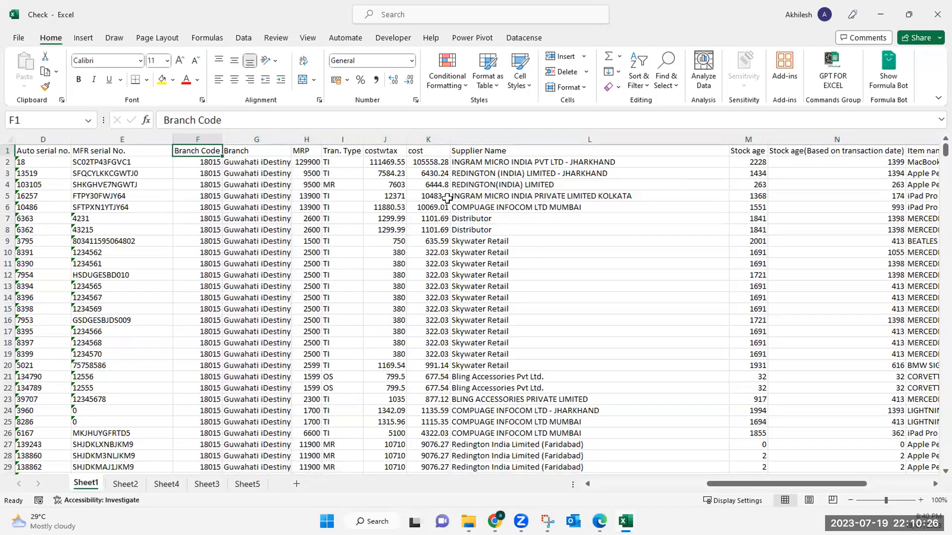
{"action": "left_click", "coordinate": [108, 130]}
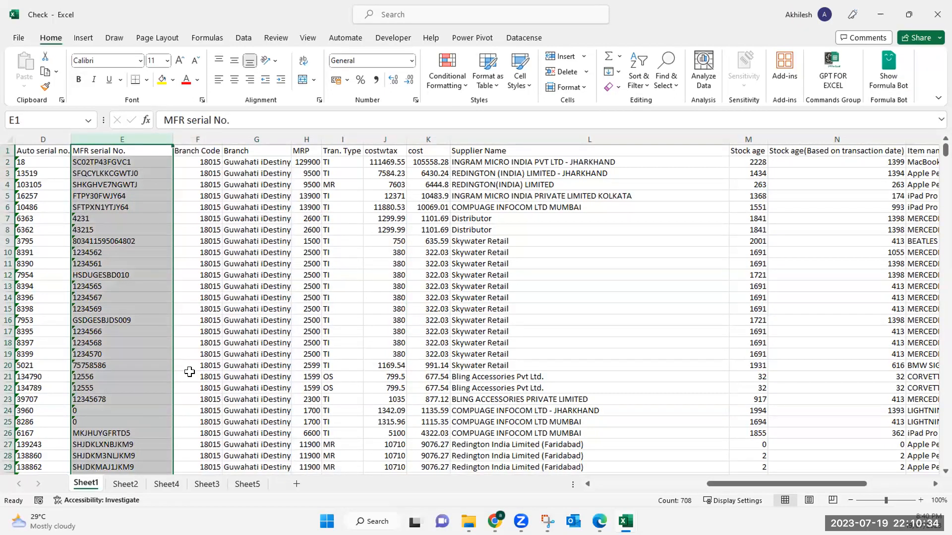
{"action": "left_click", "coordinate": [89, 172]}
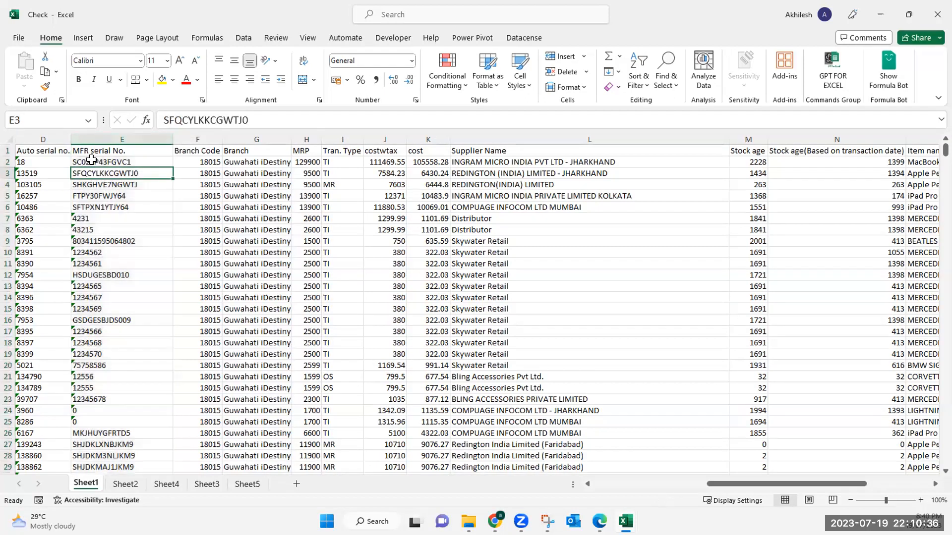
{"action": "left_click", "coordinate": [99, 162]}
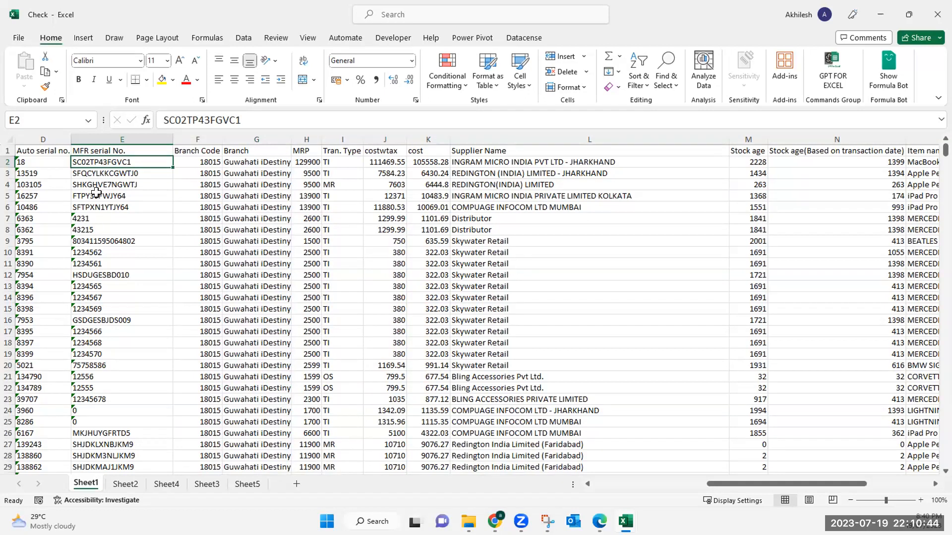
{"action": "left_click", "coordinate": [99, 217]}
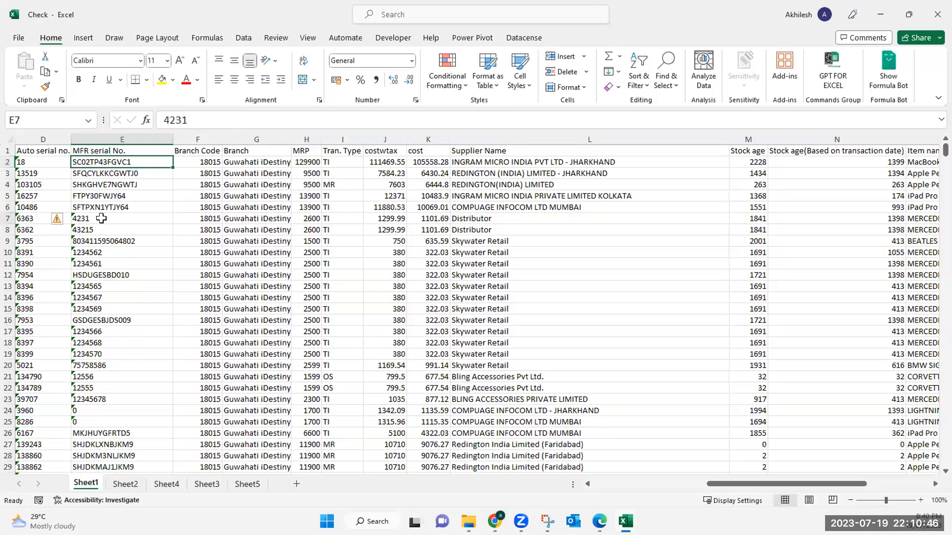
{"action": "mouse_move", "coordinate": [111, 277]}
{"action": "left_mouse_down"}
{"action": "mouse_move", "coordinate": [120, 378]}
{"action": "mouse_move", "coordinate": [105, 219]}
{"action": "mouse_move", "coordinate": [114, 269]}
{"action": "left_mouse_up"}
{"action": "left_click", "coordinate": [113, 270]}
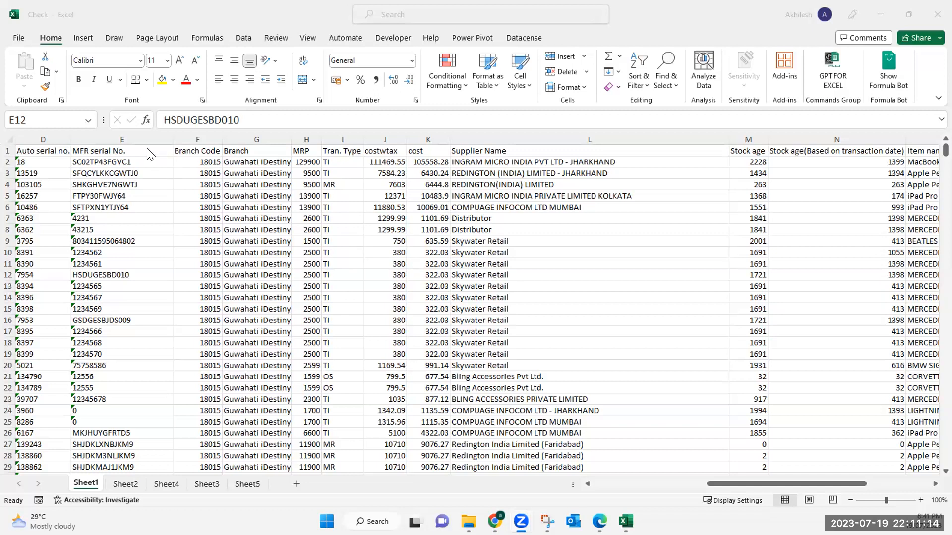
- Insert a blank helper column between the MFR serial No. and Branch Code columns
{"action": "left_click", "coordinate": [186, 130]}
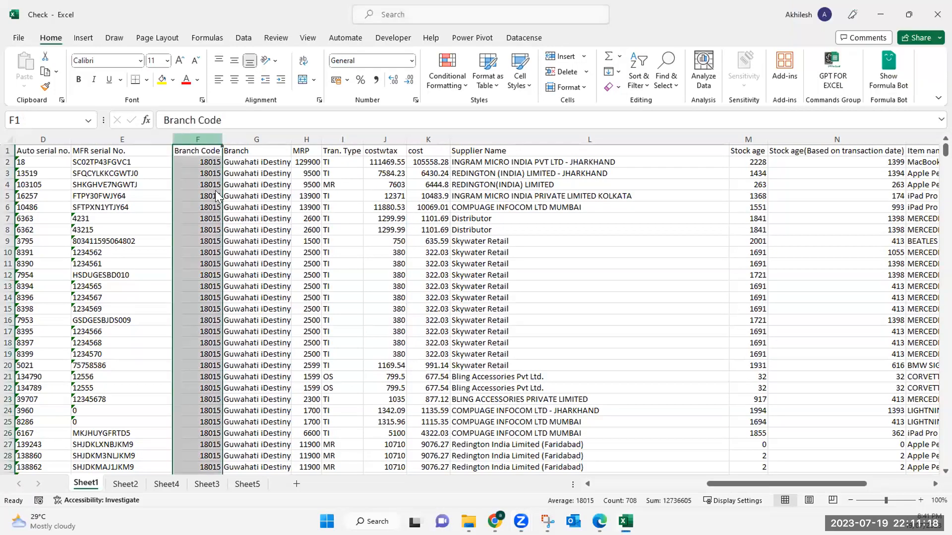
{"action": "right_click", "coordinate": [191, 139]}
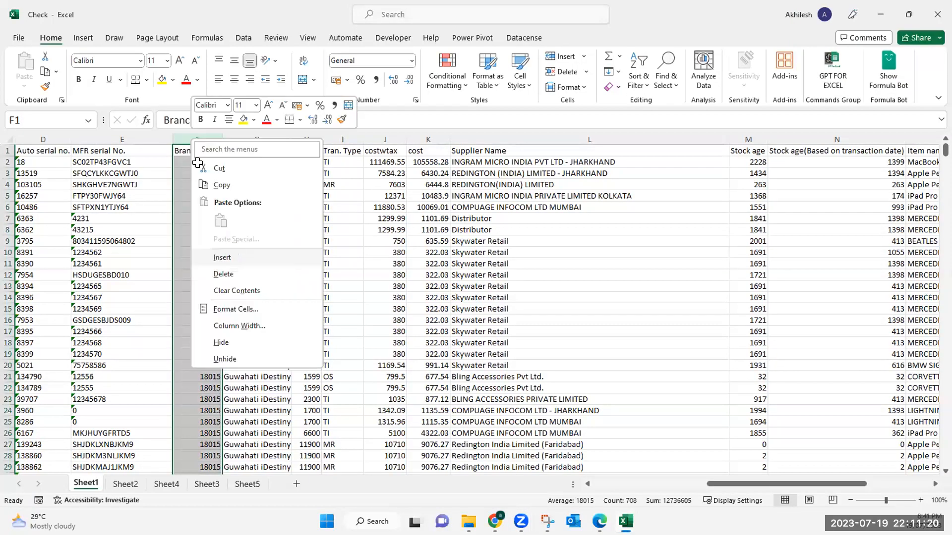
{"action": "left_click", "coordinate": [237, 258]}
{"action": "left_click", "coordinate": [198, 163]}
{"action": "left_click", "coordinate": [205, 148]}
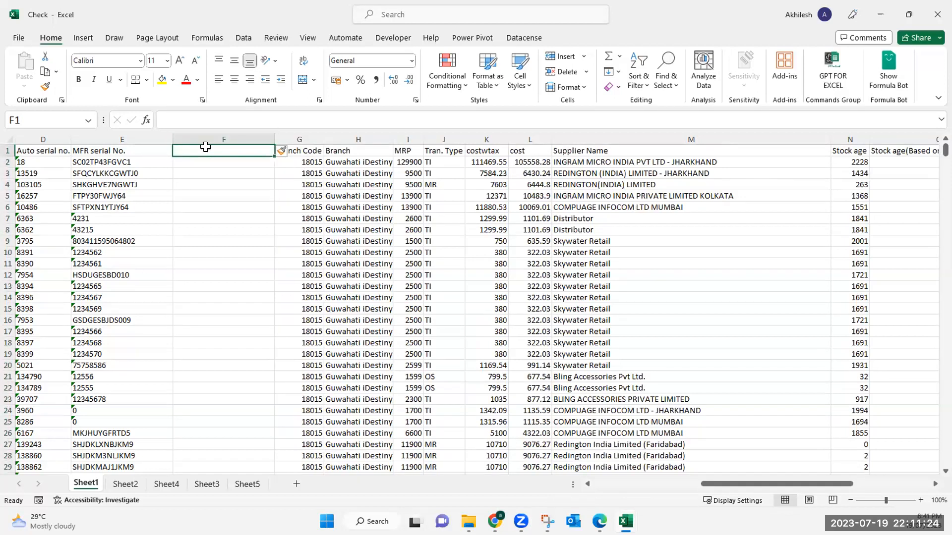
{"action": "type", "text": "F"}
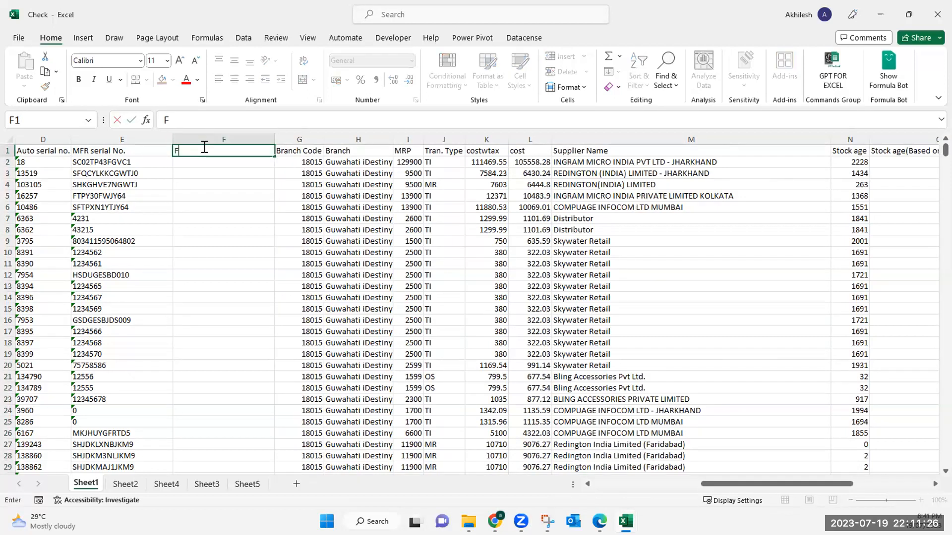
{"action": "key", "text": "Escape"}
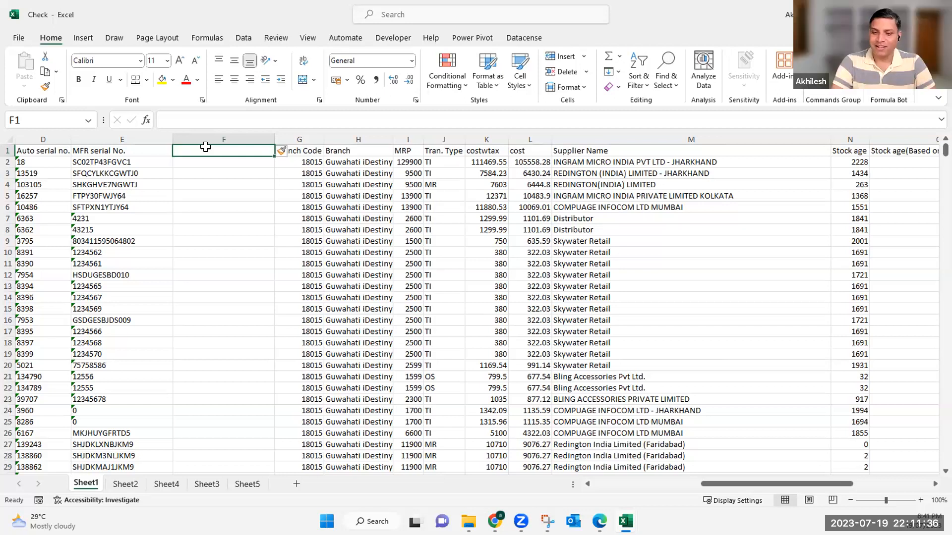
{"action": "key", "text": "Down"}
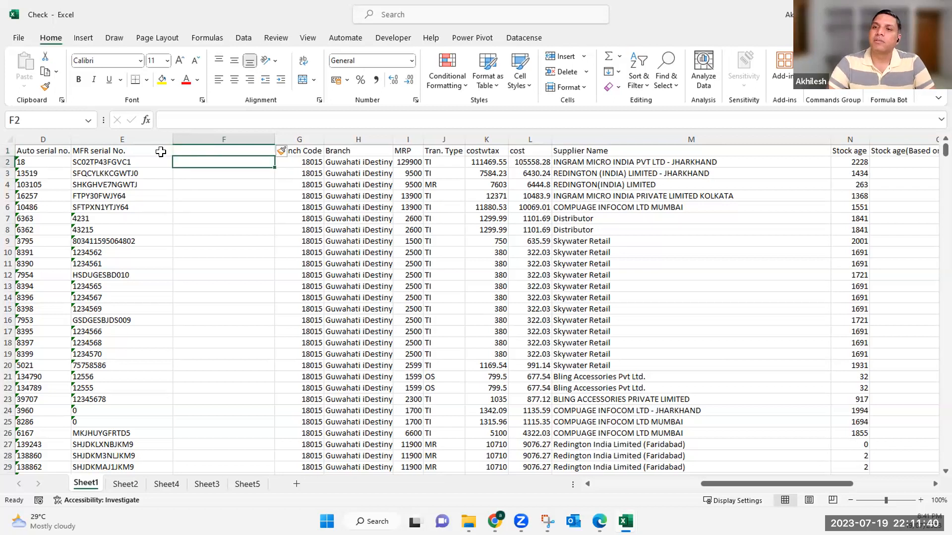
- Test whether the MFR serial number in E7 is numeric by entering =ISNUMBER(E7) in cell F7
{"action": "left_click_drag", "start_coordinate": [94, 217], "coordinate": [95, 378]}
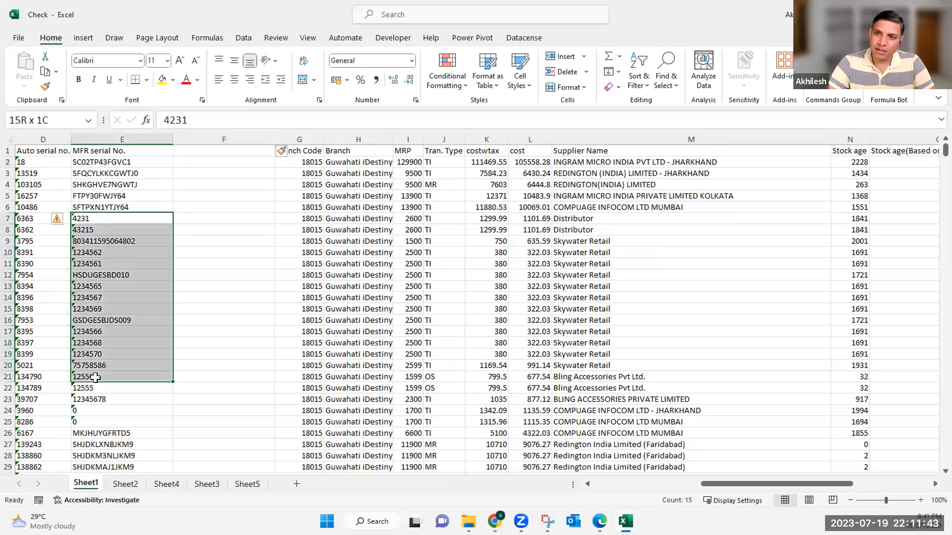
{"action": "left_click", "coordinate": [199, 218]}
{"action": "type", "text": "="}
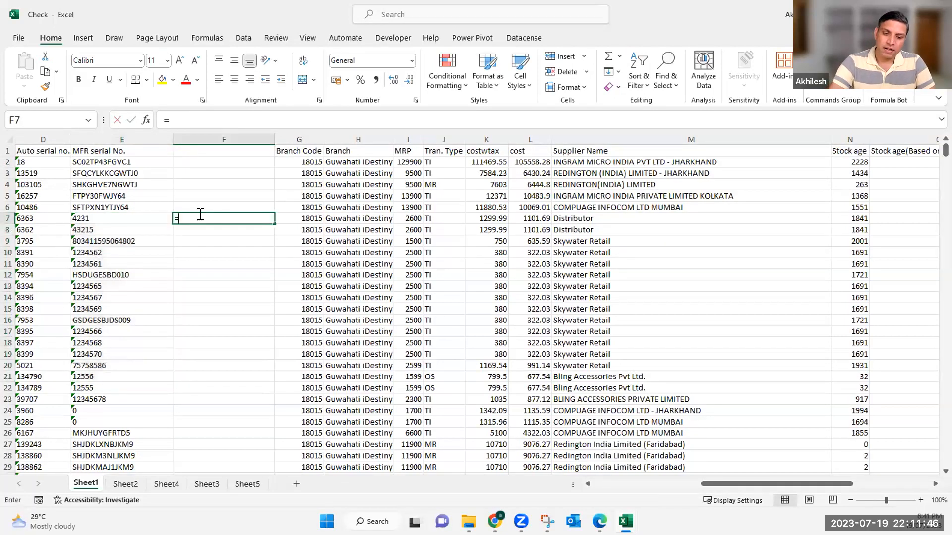
{"action": "type", "text": "isnum"}
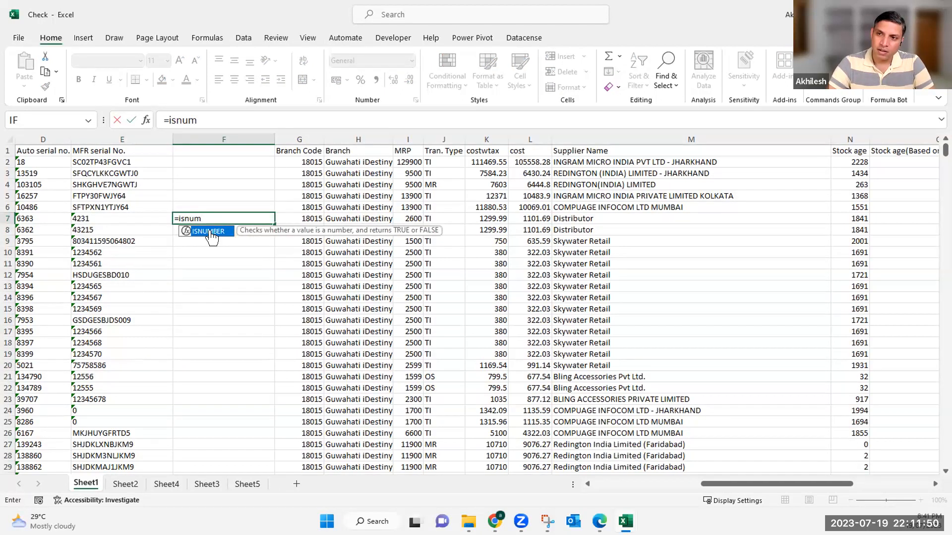
{"action": "key", "text": "Tab"}
{"action": "left_click", "coordinate": [104, 217]}
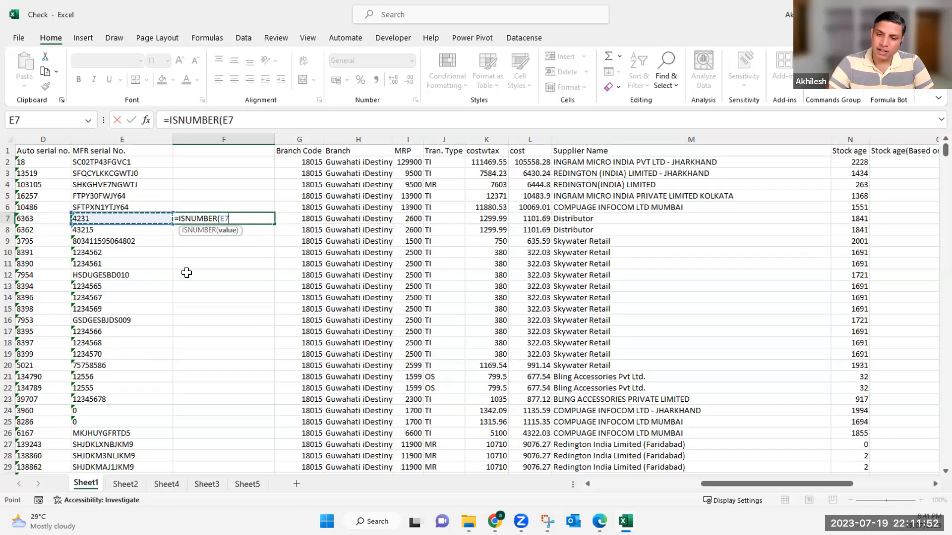
{"action": "key", "text": "Return"}
{"action": "left_click", "coordinate": [221, 218]}
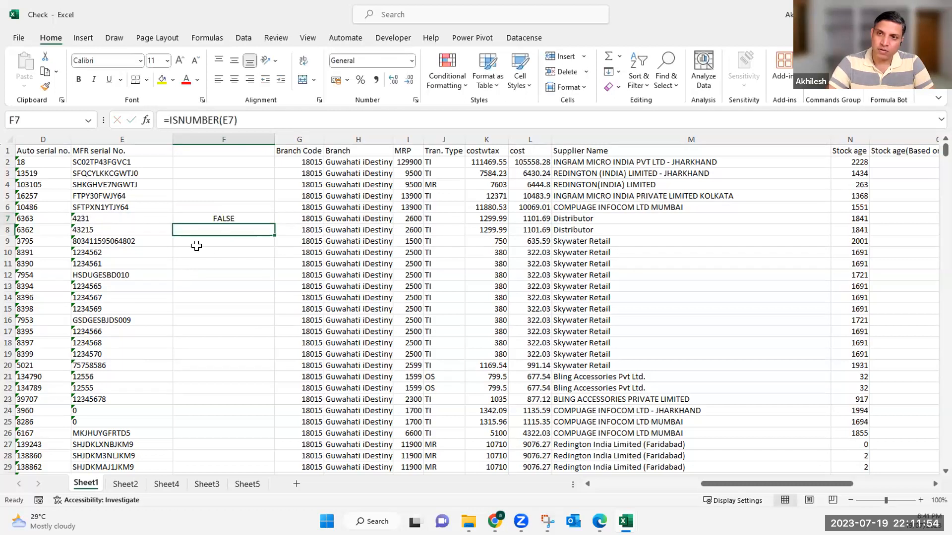
- Re-enter the existing value in E7 to convert it from text to a number, and recheck the ISNUMBER formula in F7
{"action": "left_click", "coordinate": [84, 221]}
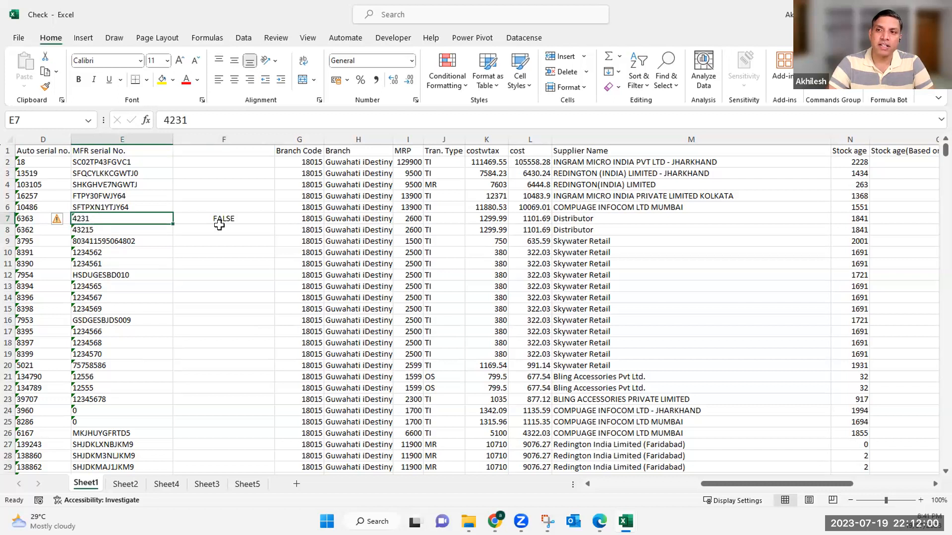
{"action": "key", "text": "Right"}
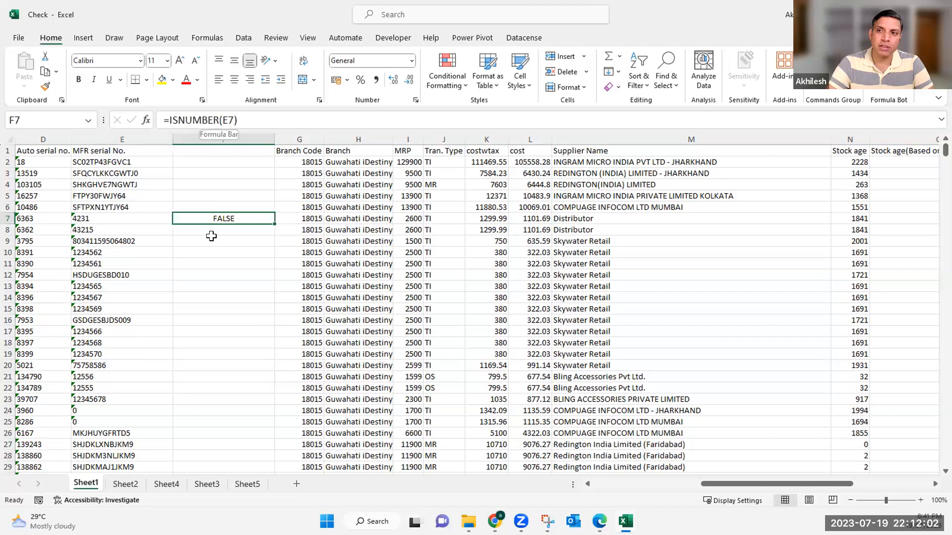
{"action": "left_click", "coordinate": [132, 217]}
{"action": "double_click", "coordinate": [133, 216]}
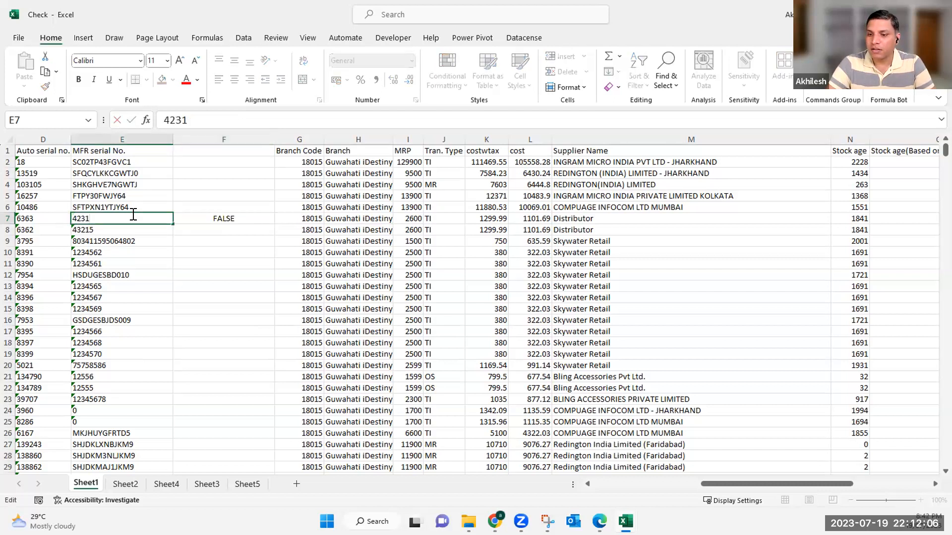
{"action": "key", "text": "Return"}
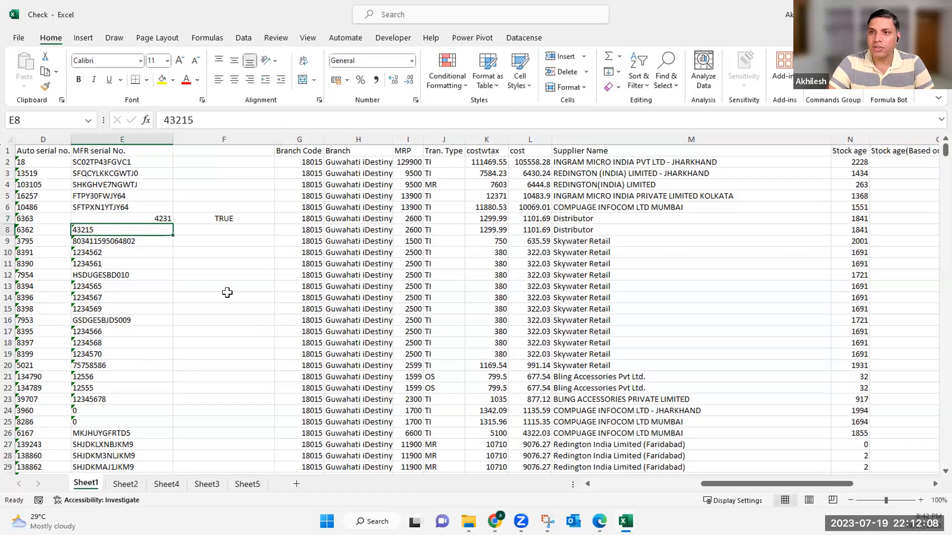
{"action": "key", "text": "Up"}
{"action": "key", "text": "Right"}
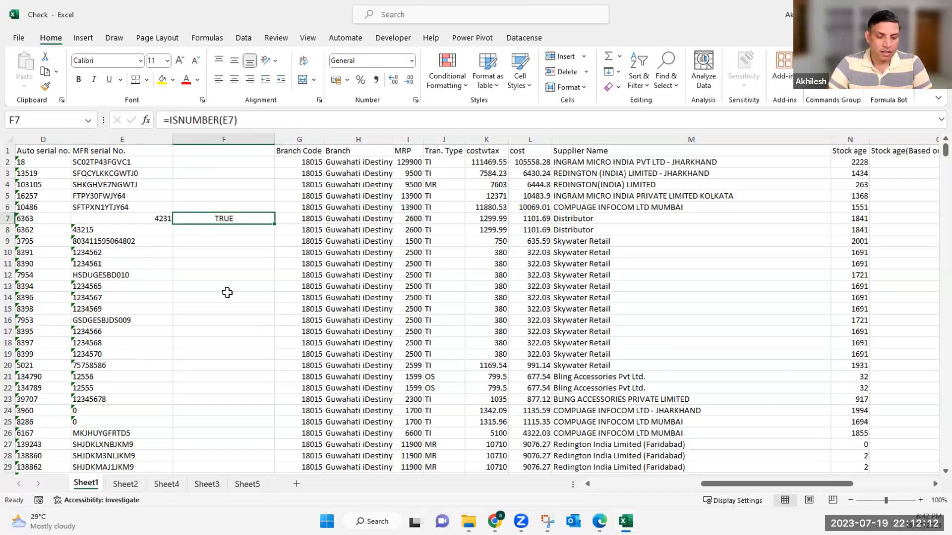
- Undo the re-entry of the value in E7 and clear the ISNUMBER formula from F7
{"action": "key", "text": "ctrl+z"}
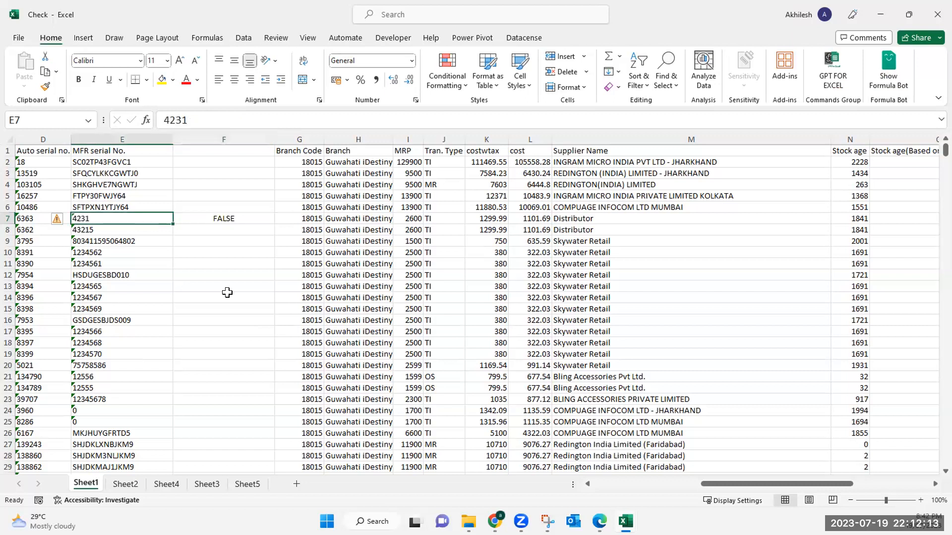
{"action": "left_click", "coordinate": [216, 217]}
{"action": "key", "text": "Delete"}
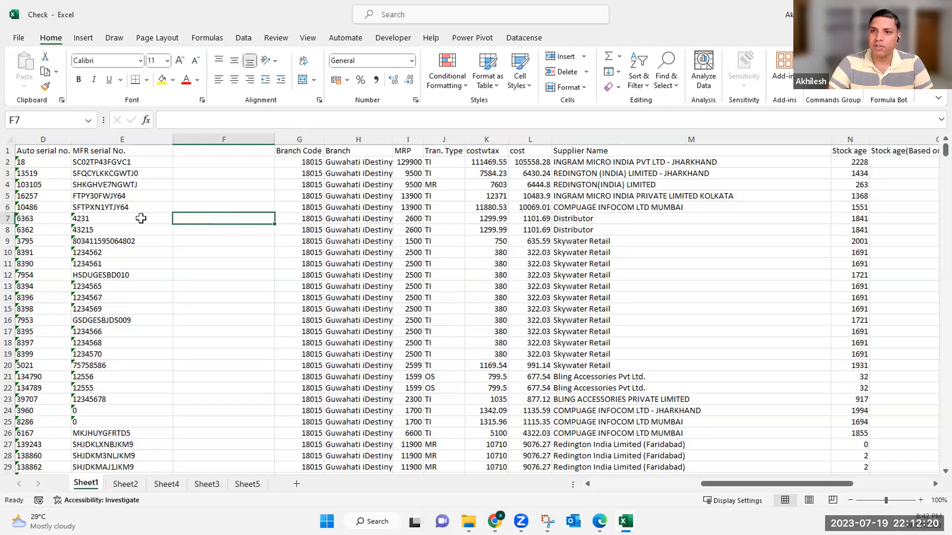
- Begin an IF formula in F2 with ISNUMBER(VALUE(E2)) as its logical test for the MFR serial number
{"action": "left_click", "coordinate": [94, 217]}
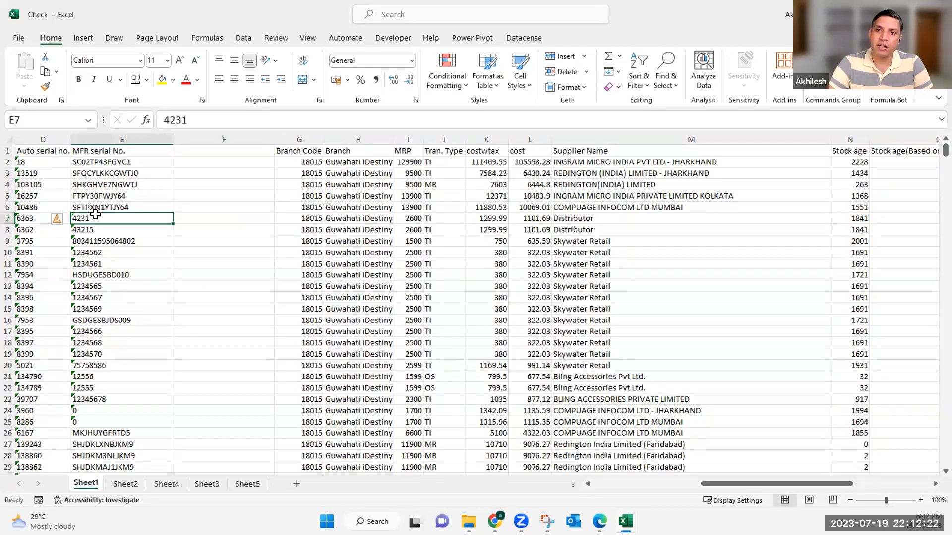
{"action": "left_click_drag", "start_coordinate": [102, 162], "coordinate": [102, 206]}
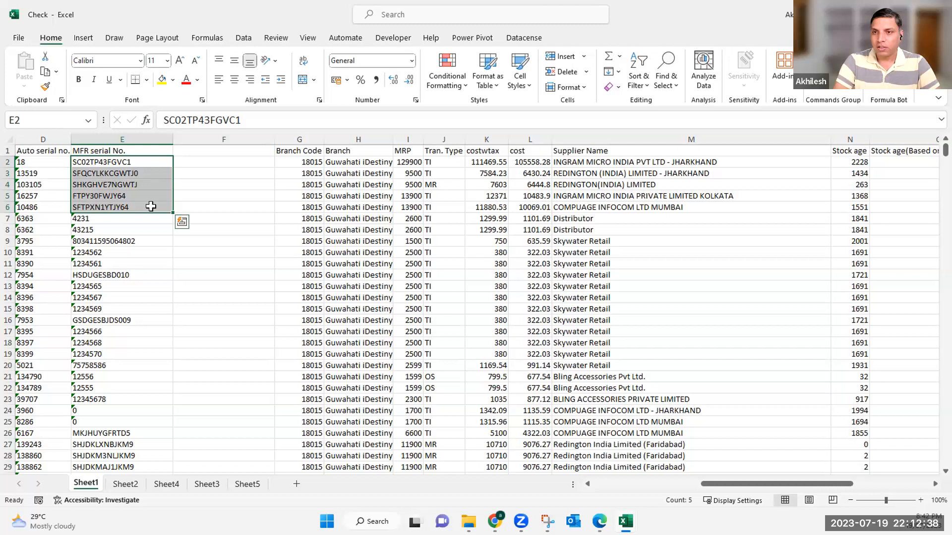
{"action": "left_click", "coordinate": [204, 161]}
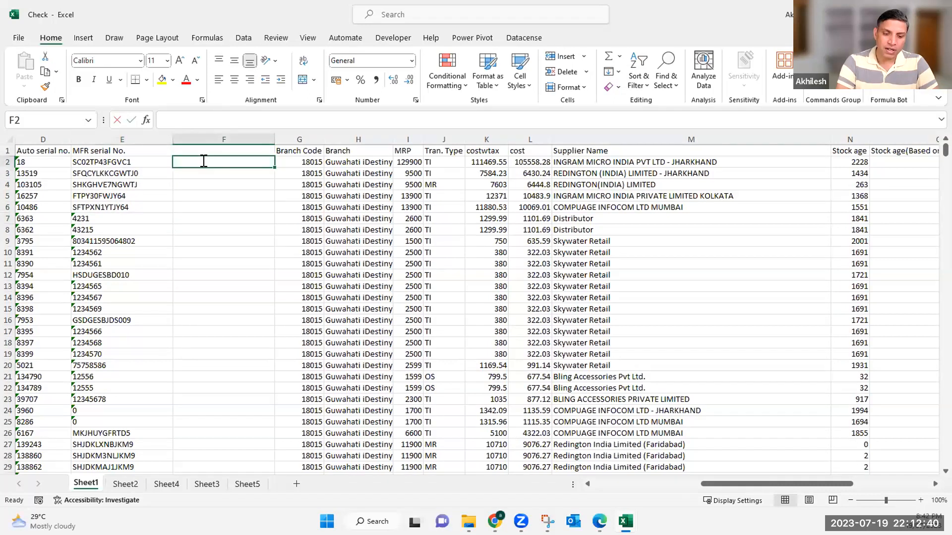
{"action": "type", "text": "=IF("}
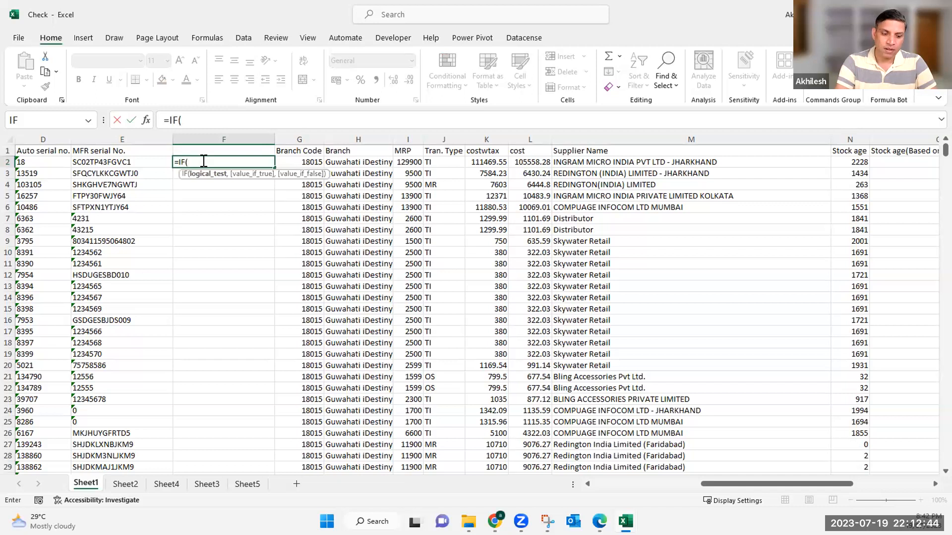
{"action": "type", "text": "isnu"}
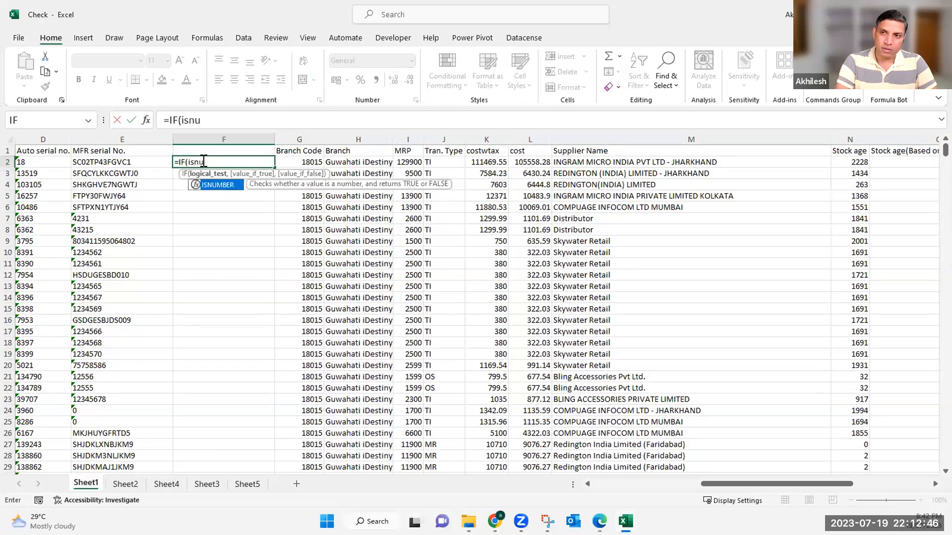
{"action": "key", "text": "Tab"}
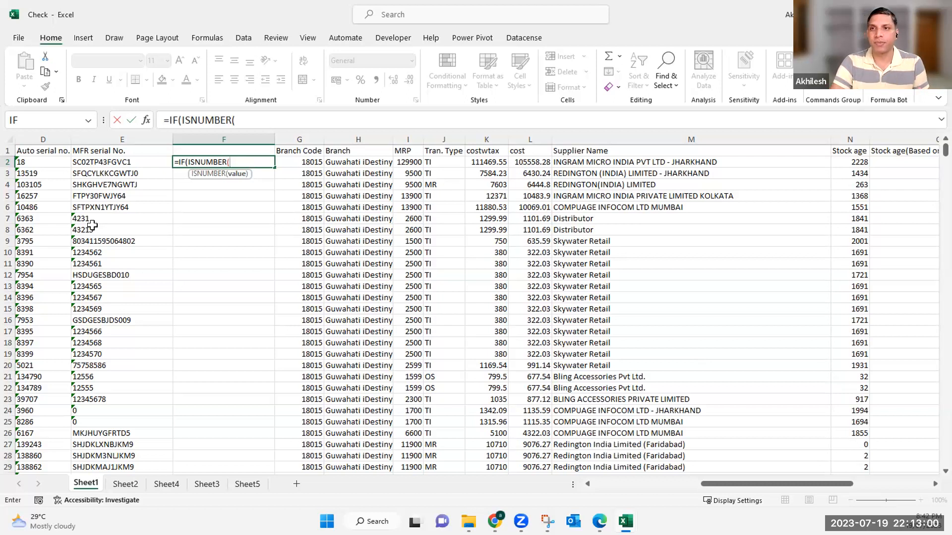
{"action": "type", "text": "val"}
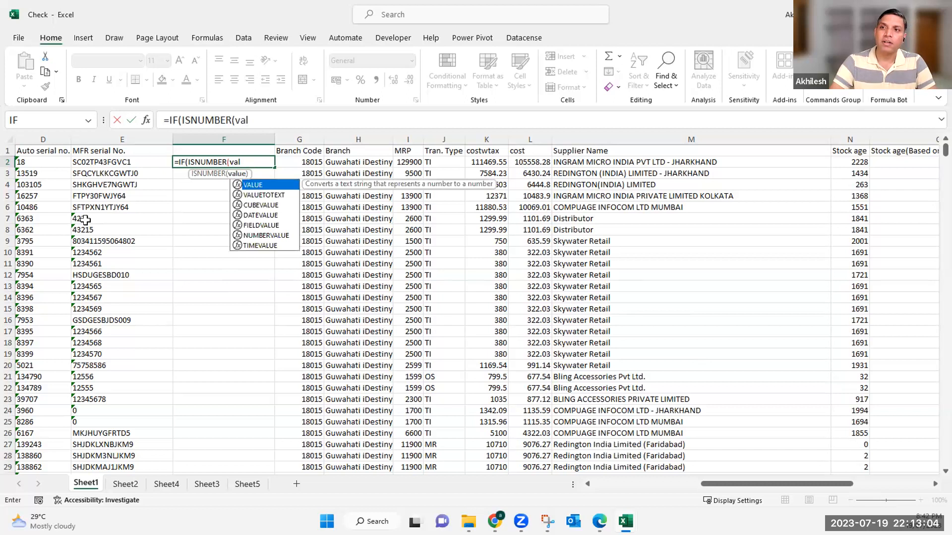
{"action": "key", "text": "Tab"}
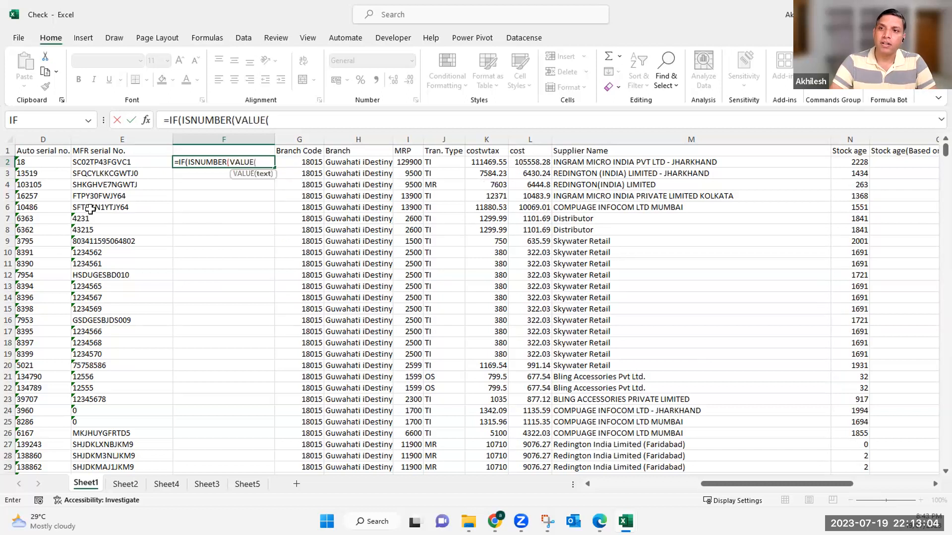
{"action": "left_click", "coordinate": [102, 162]}
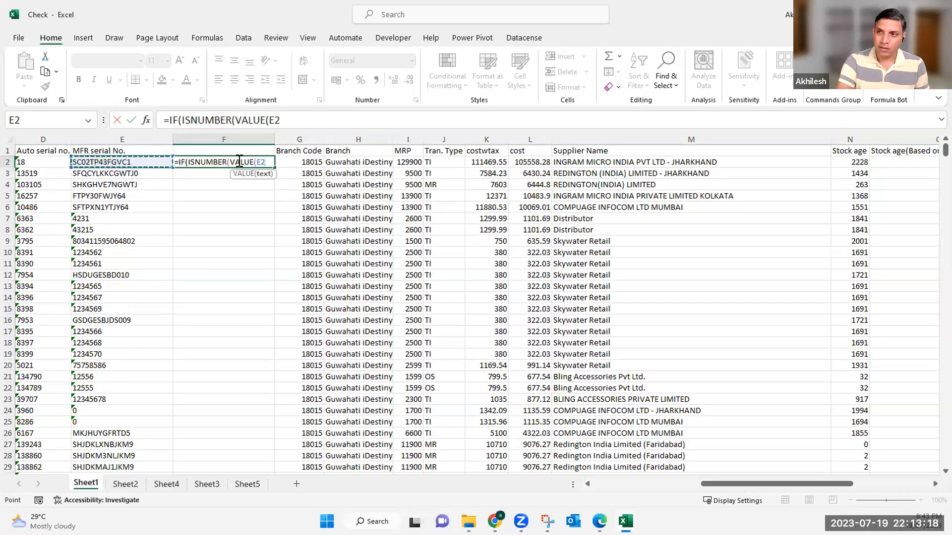
{"action": "type", "text": "))"}
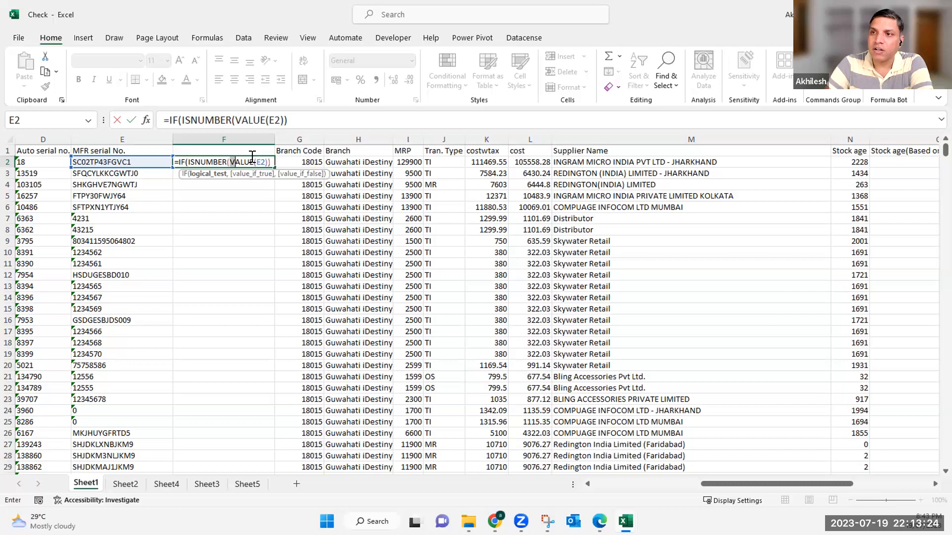
- Remove the IF part from the formula in F2 and enter it as =ISNUMBER(VALUE(E2))
{"action": "left_click_drag", "start_coordinate": [229, 161], "coordinate": [269, 162]}
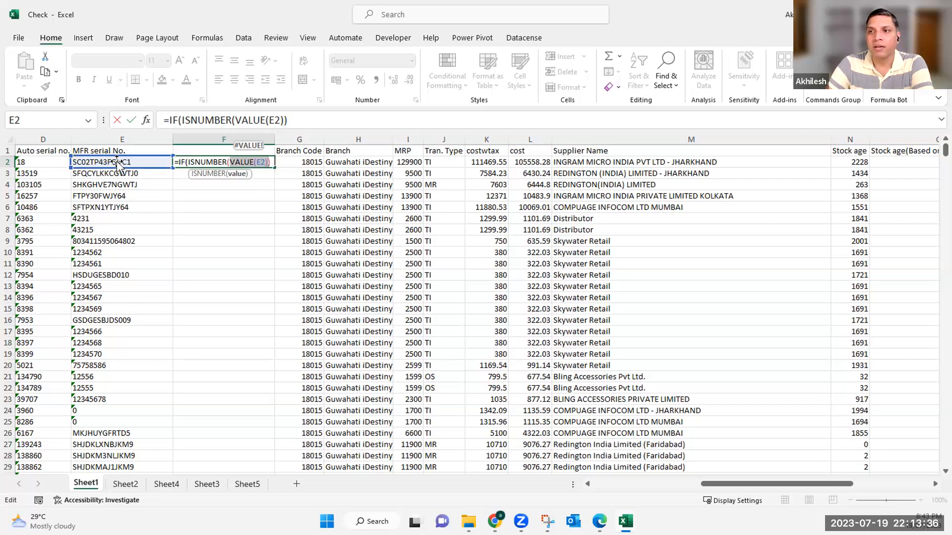
{"action": "left_click", "coordinate": [176, 158]}
{"action": "key", "text": "BackSpace"}
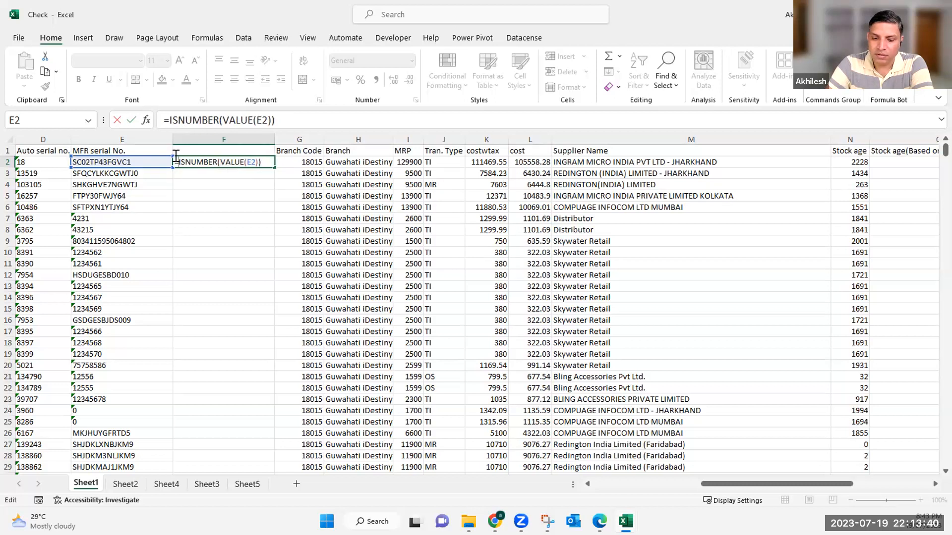
{"action": "key", "text": "Return"}
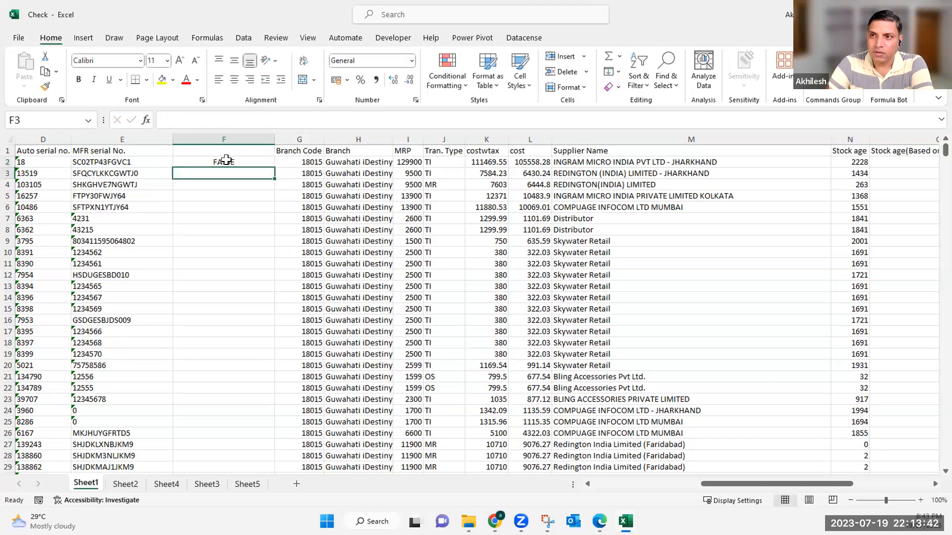
- Fill the ISNUMBER test from F2 down to F25 and check its results against the MFR serial numbers
{"action": "left_click", "coordinate": [214, 160]}
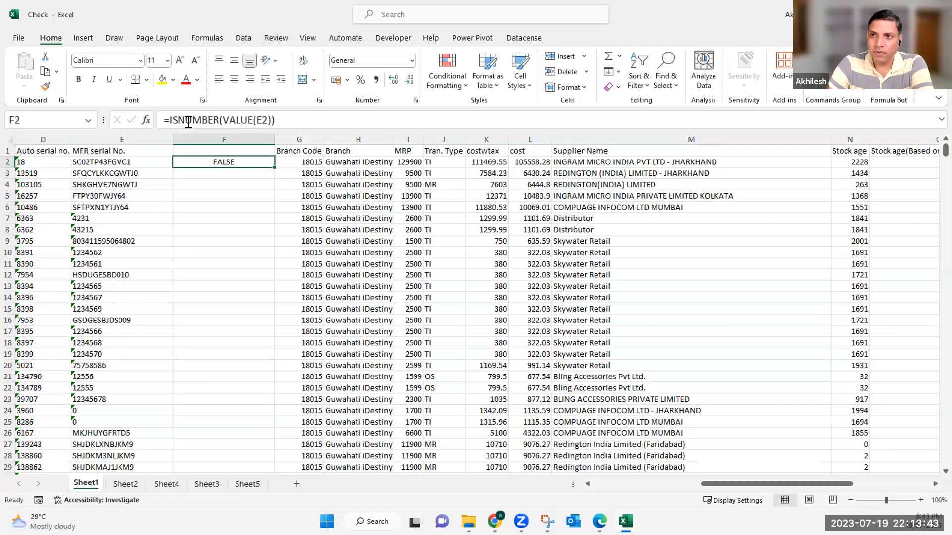
{"action": "double_click", "coordinate": [215, 120]}
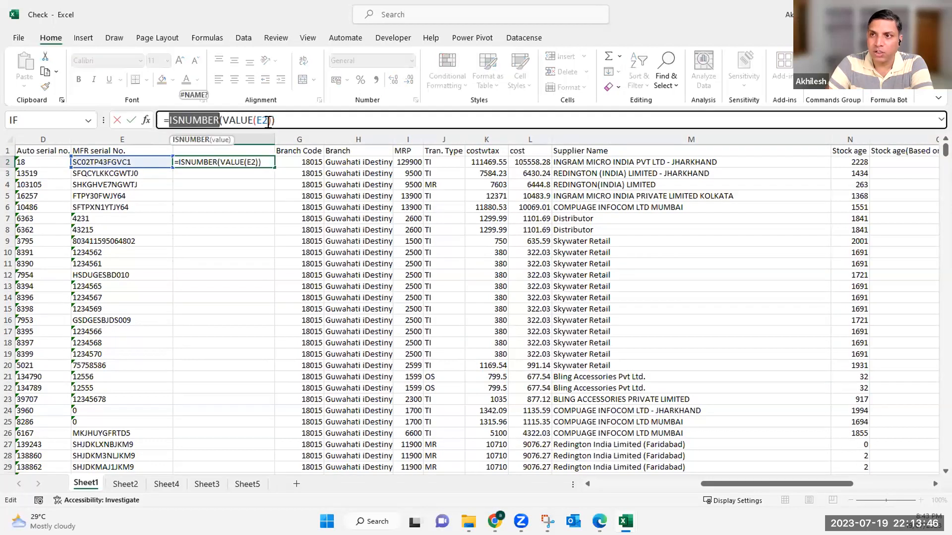
{"action": "key", "text": "Return"}
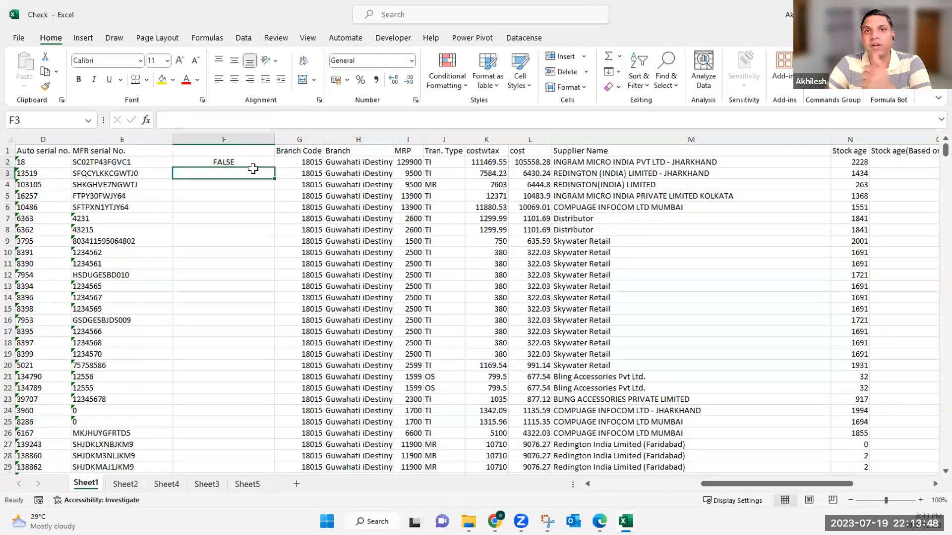
{"action": "left_click", "coordinate": [254, 162]}
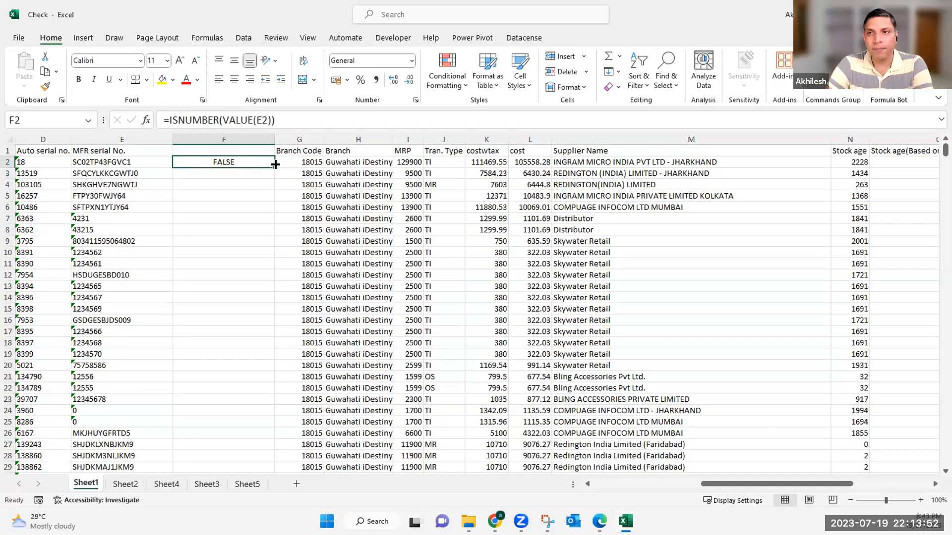
{"action": "left_click_drag", "start_coordinate": [275, 164], "coordinate": [269, 429]}
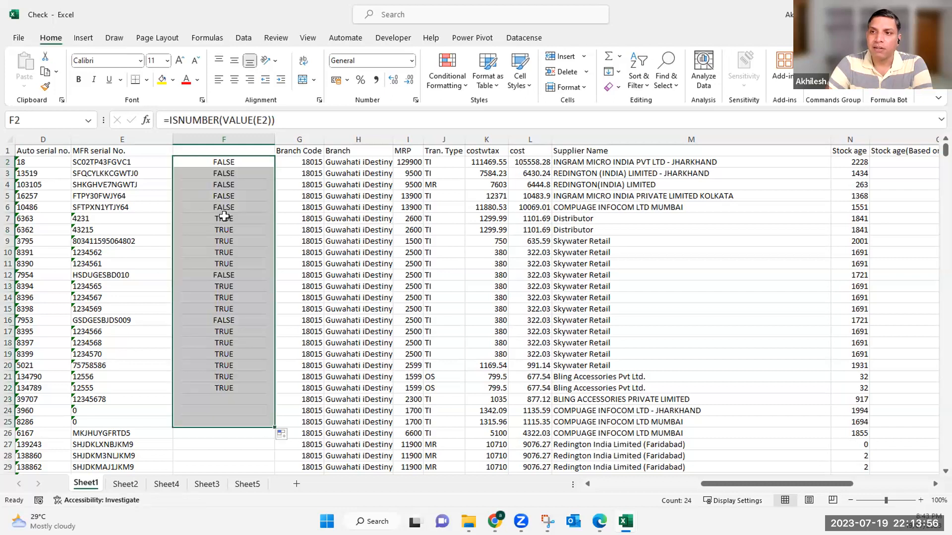
{"action": "left_click_drag", "start_coordinate": [223, 291], "coordinate": [229, 423]}
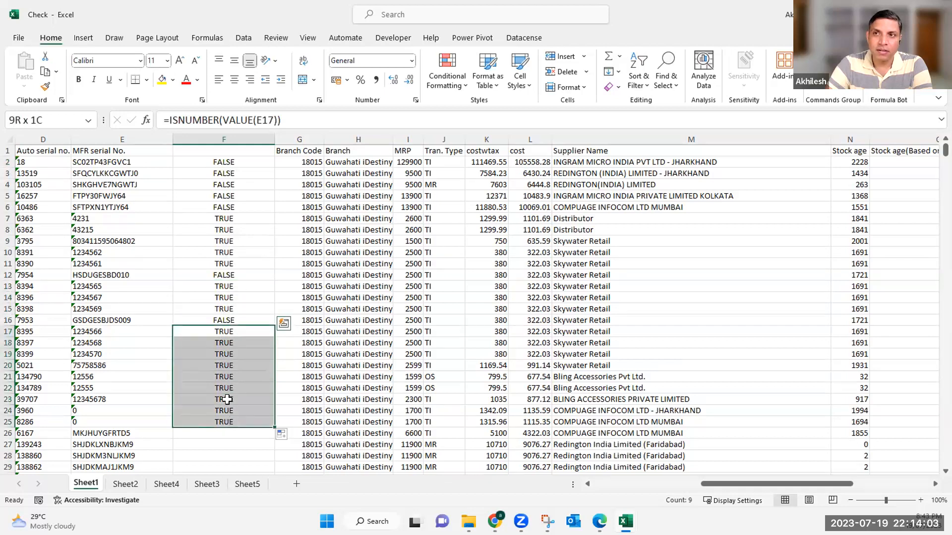
- Change the formula in F2 to =IF(ISNUMBER(VALUE(E2)),E2,"") and fill it down to F25
{"action": "left_click", "coordinate": [208, 159]}
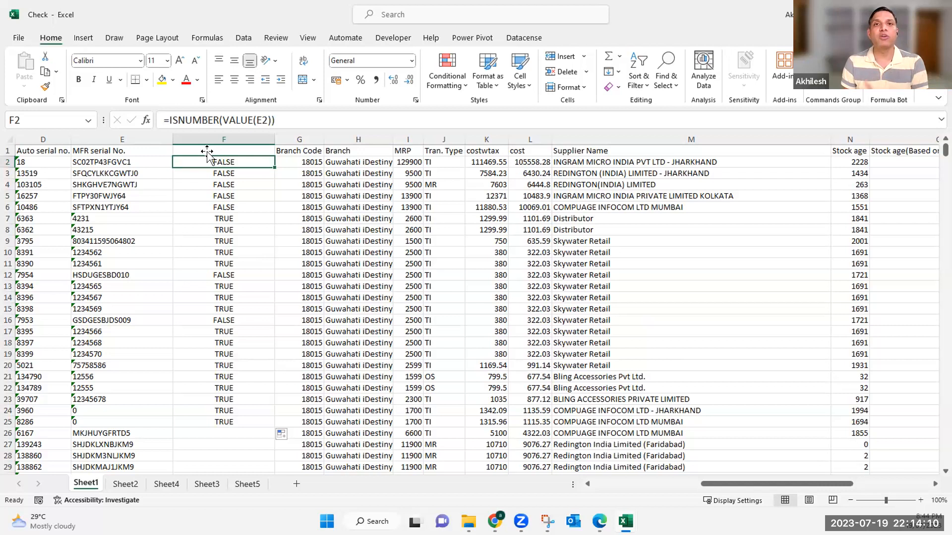
{"action": "left_click", "coordinate": [167, 117]}
{"action": "type", "text": "IF("}
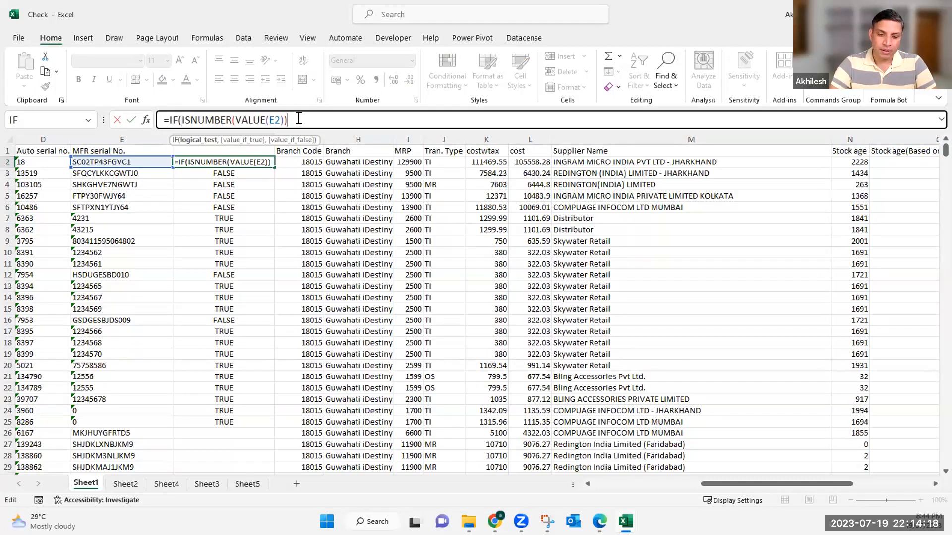
{"action": "type", "text": ","}
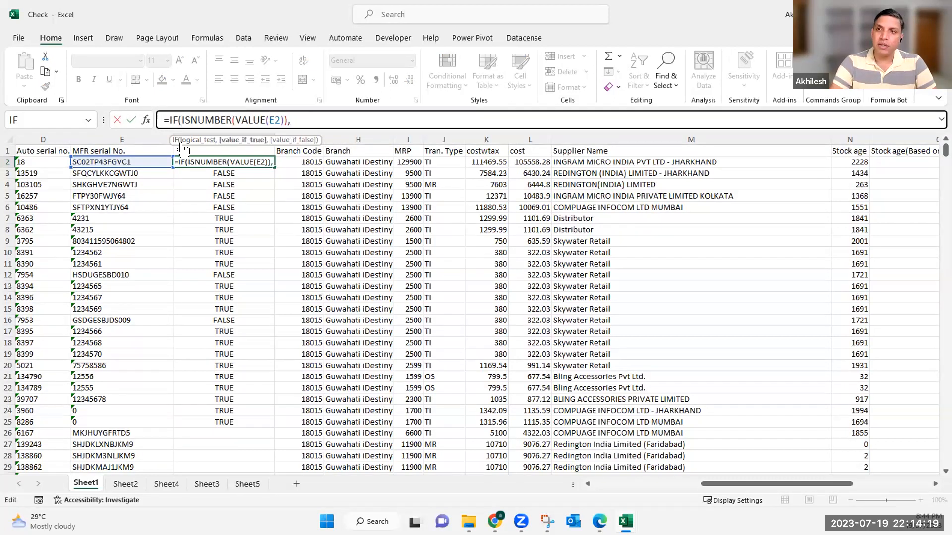
{"action": "left_click", "coordinate": [92, 160]}
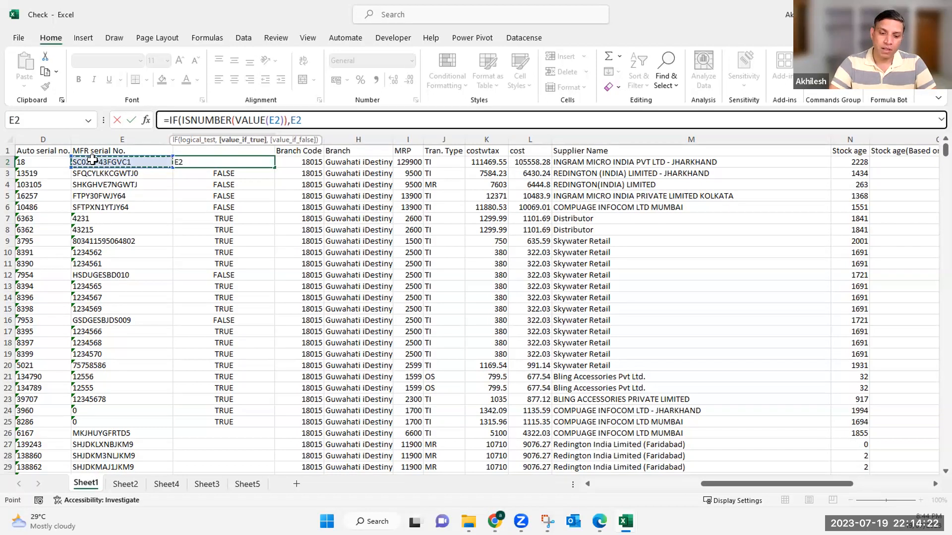
{"action": "type", "text": ","}
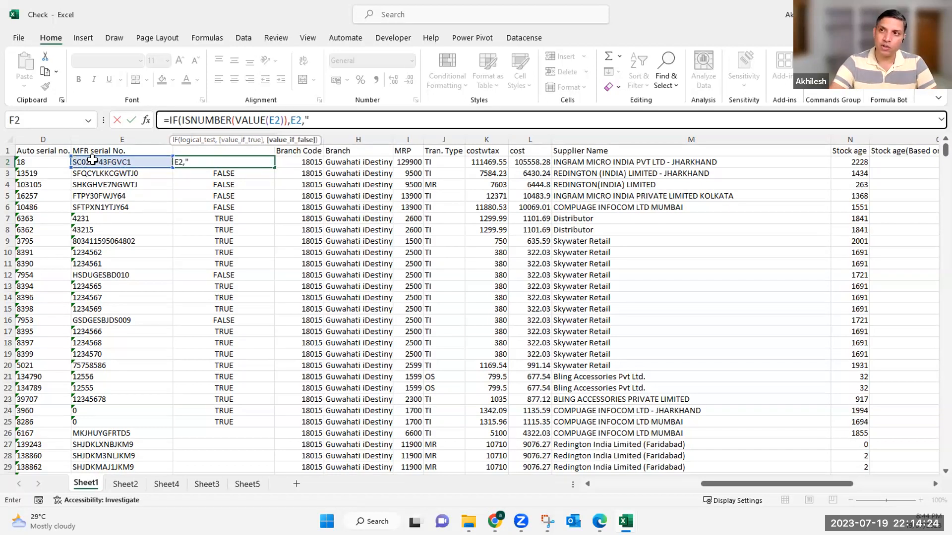
{"action": "type", "text": "\"\")"}
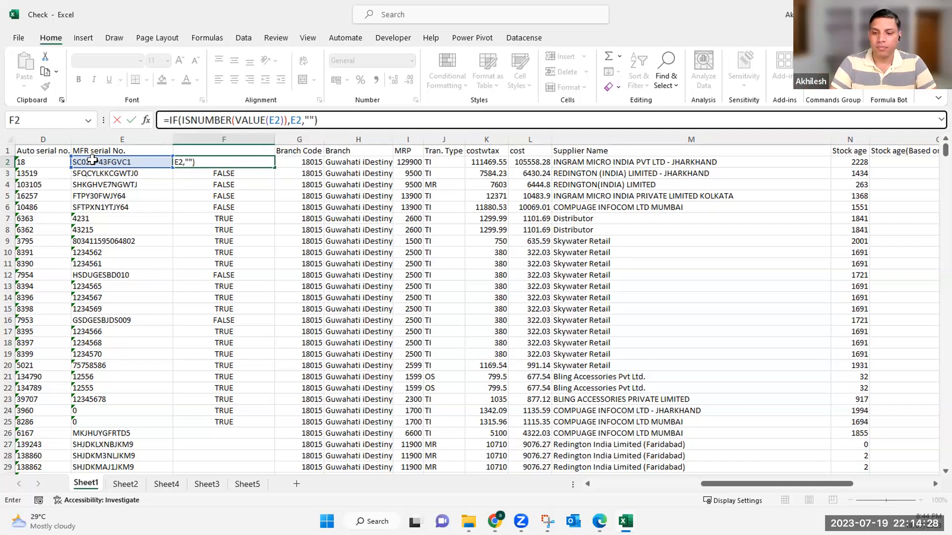
{"action": "key", "text": "Return"}
{"action": "left_click", "coordinate": [265, 161]}
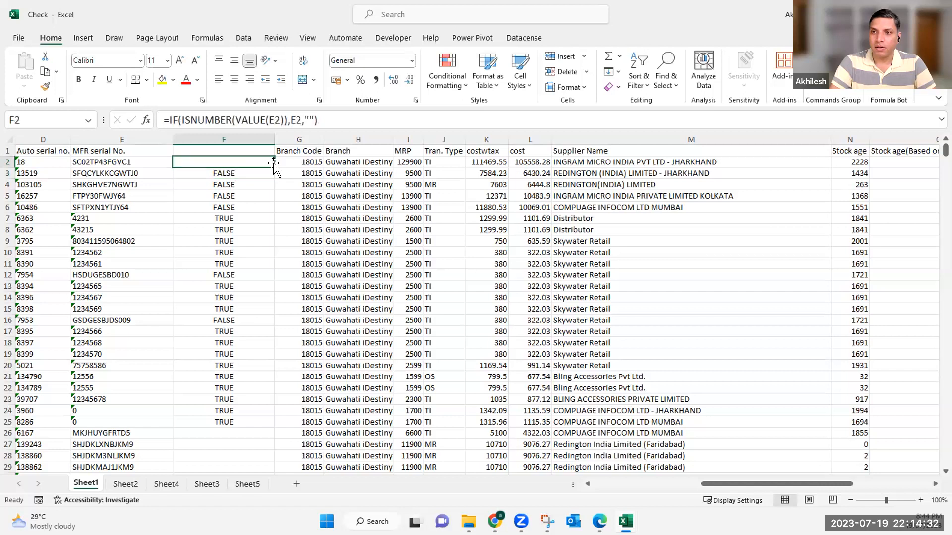
{"action": "double_click", "coordinate": [273, 167]}
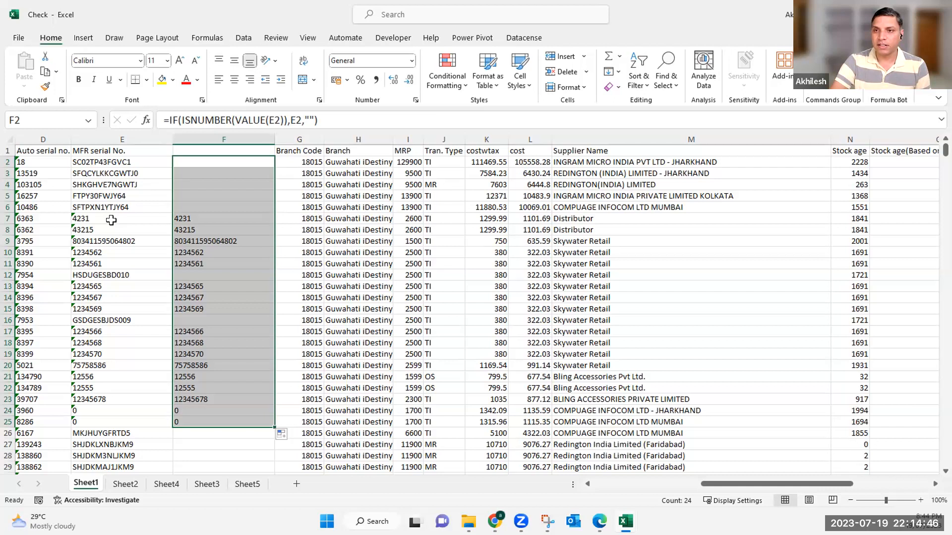
- Review the IF formula in F7 and its arguments against the numeric serial numbers in E7:E8
{"action": "left_click_drag", "start_coordinate": [80, 220], "coordinate": [87, 227]}
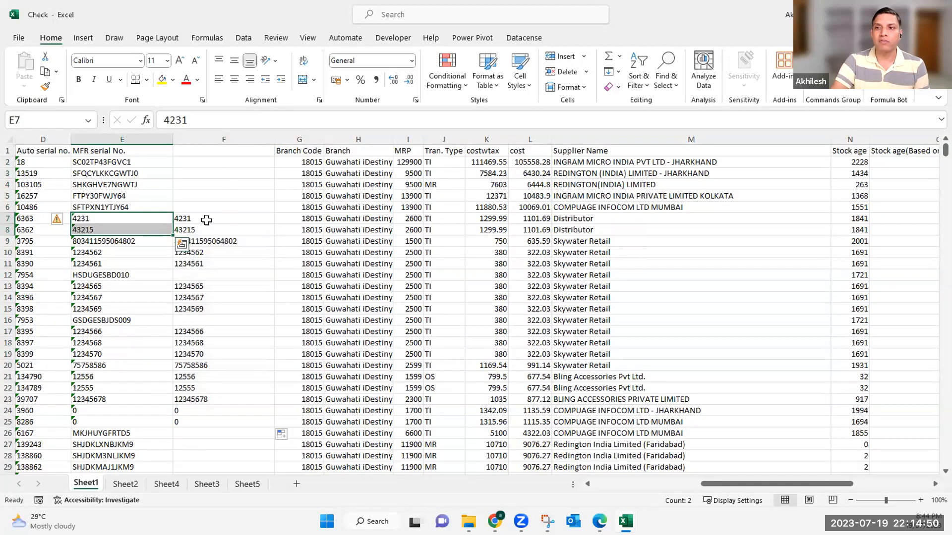
{"action": "left_click", "coordinate": [210, 215]}
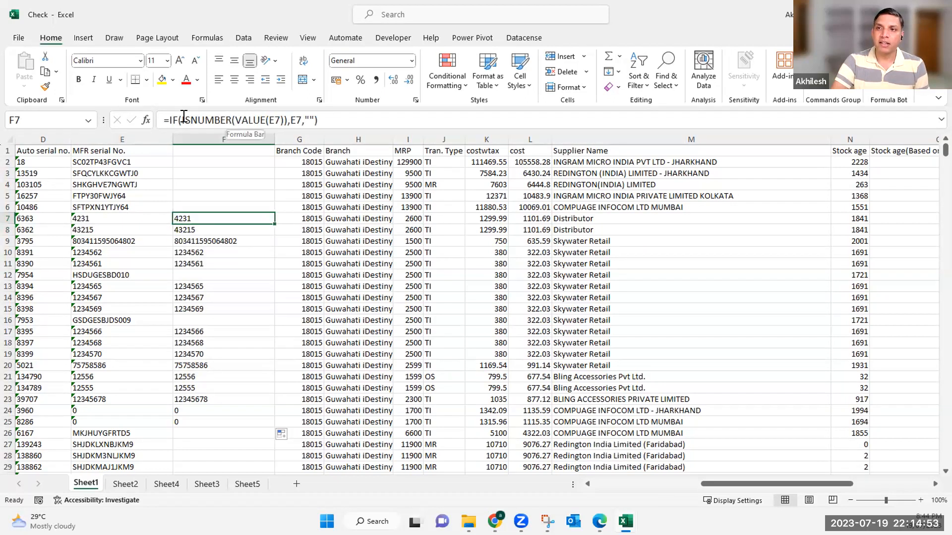
{"action": "double_click", "coordinate": [231, 120]}
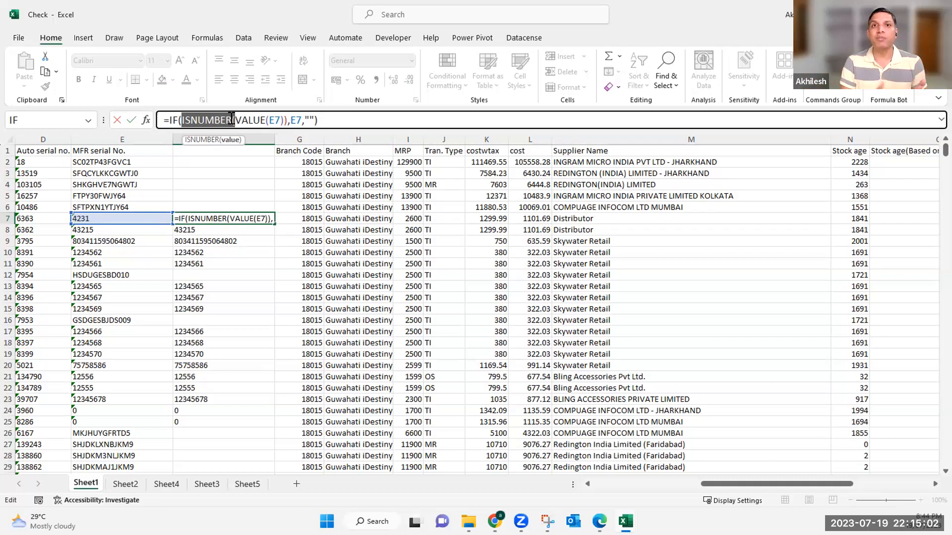
{"action": "left_click", "coordinate": [299, 118]}
{"action": "left_click_drag", "start_coordinate": [303, 120], "coordinate": [308, 118]}
{"action": "key", "text": "End"}
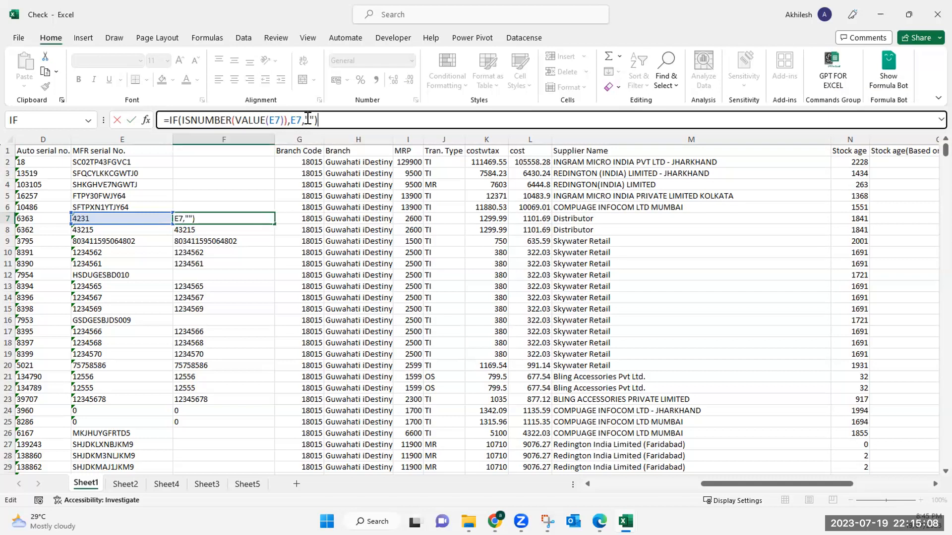
{"action": "key", "text": "Return"}
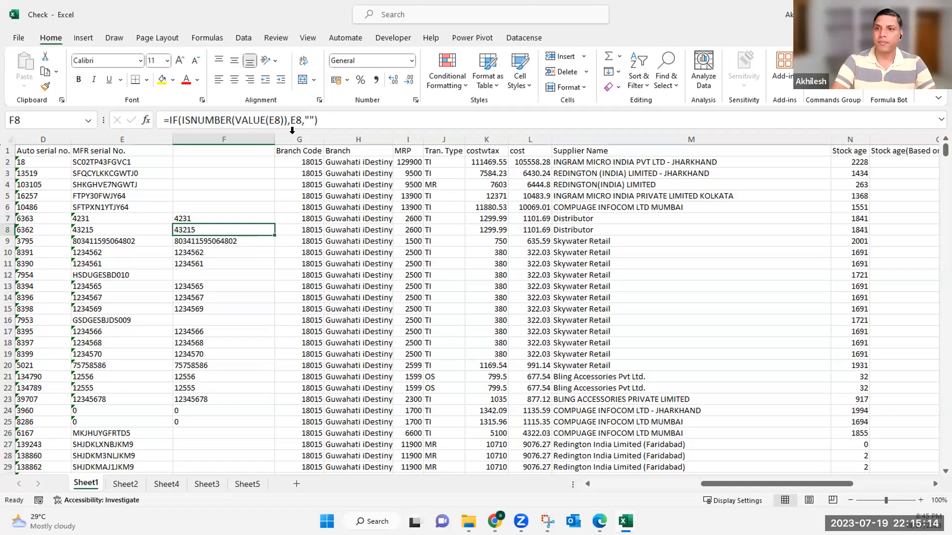
- Copy the alphanumeric serial numbers in E2:E6 over the blank formula results in F2:F6
{"action": "left_click", "coordinate": [140, 215]}
{"action": "left_click_drag", "start_coordinate": [133, 163], "coordinate": [136, 207]}
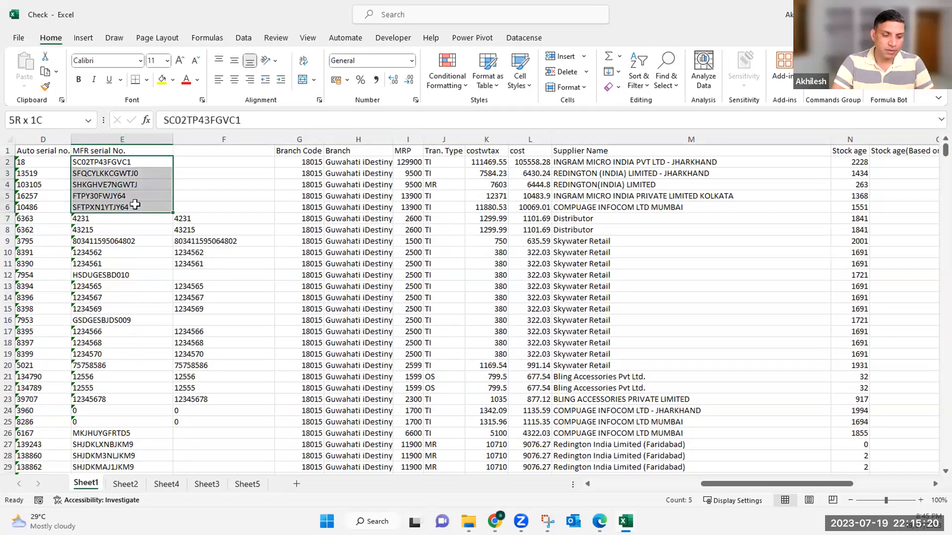
{"action": "key", "text": "ctrl+c"}
{"action": "left_click", "coordinate": [210, 160]}
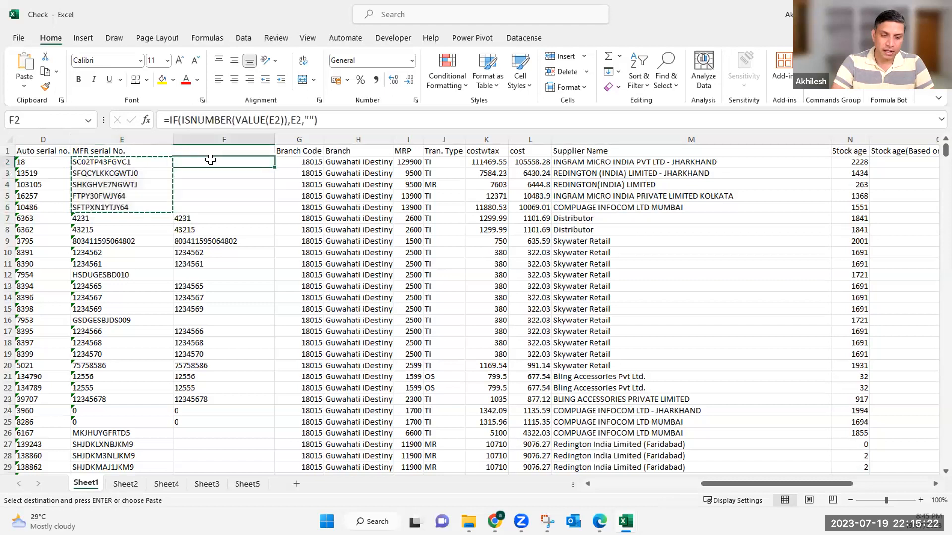
{"action": "key", "text": "ctrl+v"}
- Copy the alphanumeric serial numbers in E12 and E16 over the blank formula results in F12 and F16
{"action": "left_click", "coordinate": [115, 273]}
{"action": "key", "text": "ctrl+c"}
{"action": "left_click", "coordinate": [194, 271]}
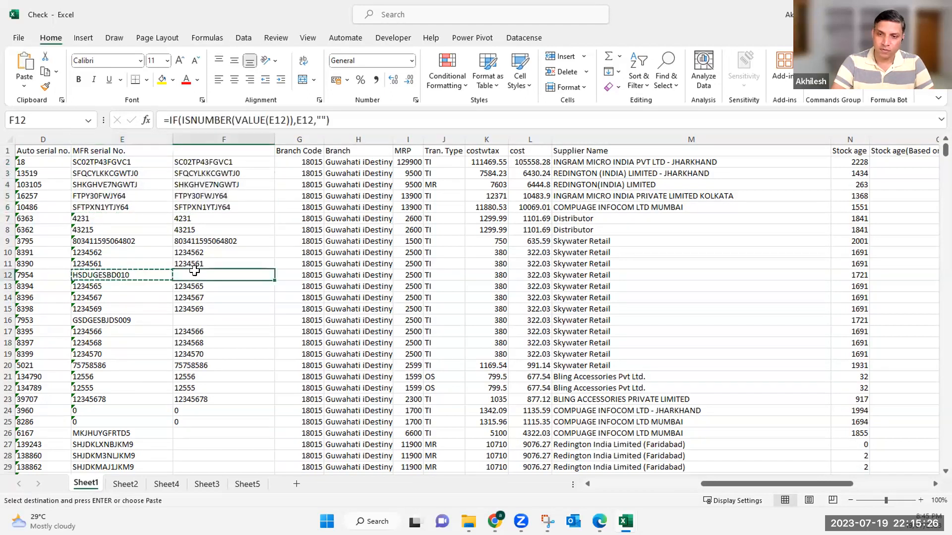
{"action": "key", "text": "ctrl+v"}
{"action": "left_click", "coordinate": [121, 320]}
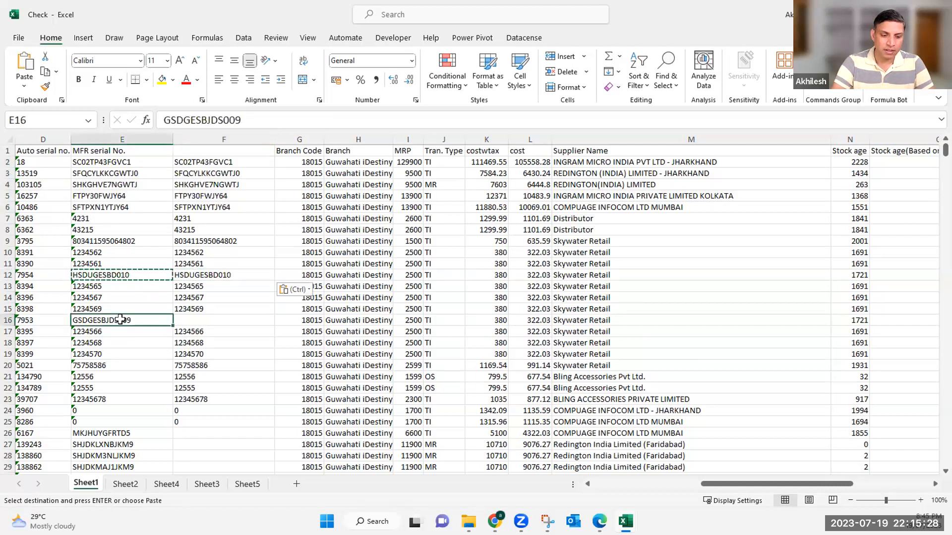
{"action": "key", "text": "ctrl+c"}
{"action": "left_click", "coordinate": [192, 319]}
{"action": "key", "text": "ctrl+v"}
- Insert a blank column before the Branch Code column on Sheet1
{"action": "left_click", "coordinate": [220, 351]}
{"action": "right_click", "coordinate": [295, 138]}
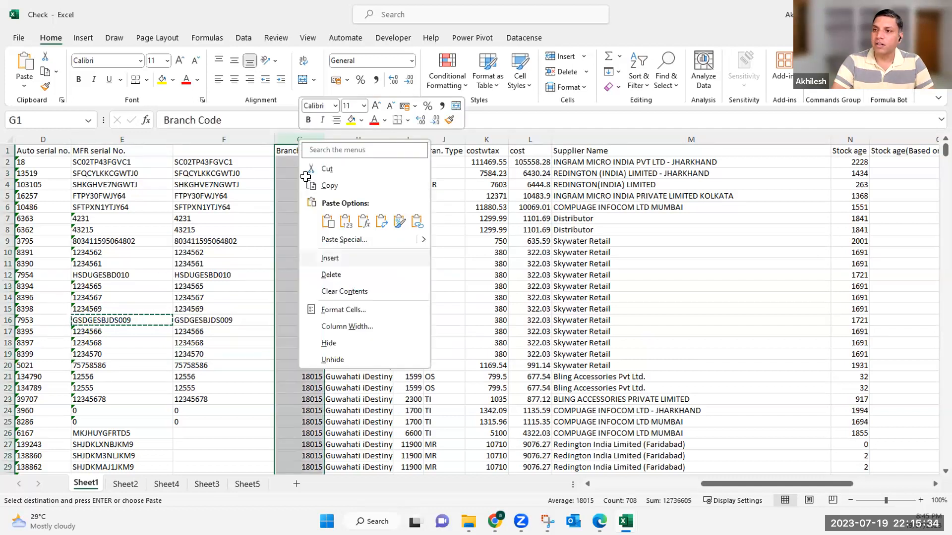
{"action": "key", "text": "i"}
- Enter =N(E2) in G2 and fill it down column G alongside the serial numbers
{"action": "left_click", "coordinate": [296, 161]}
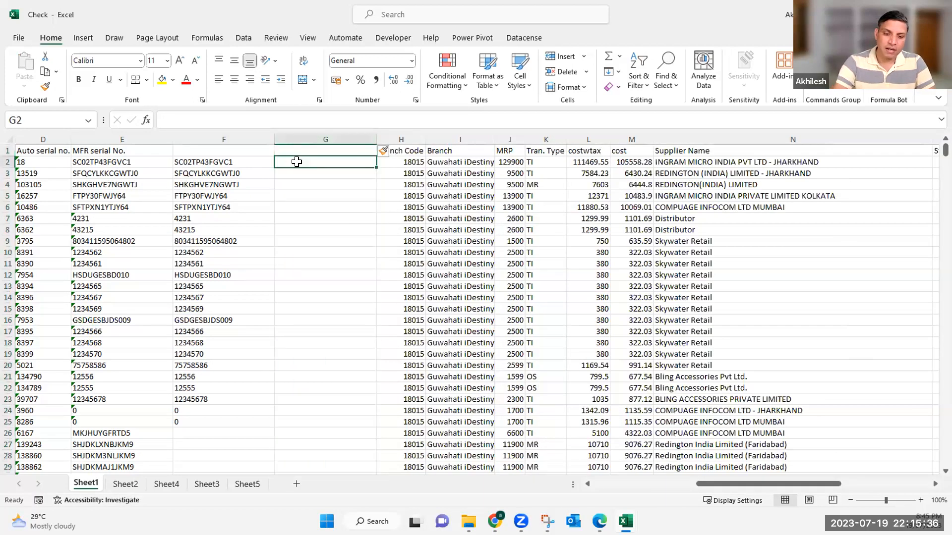
{"action": "type", "text": "=n"}
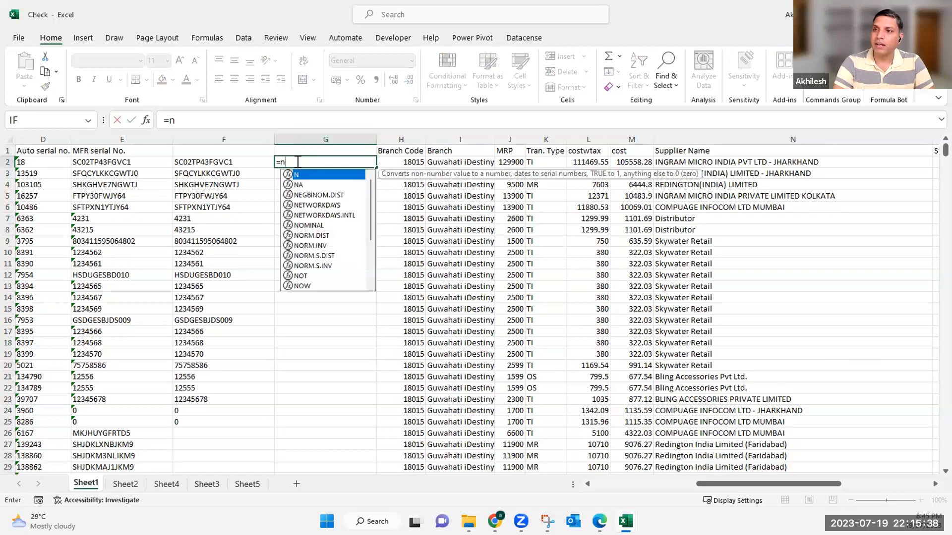
{"action": "key", "text": "Tab"}
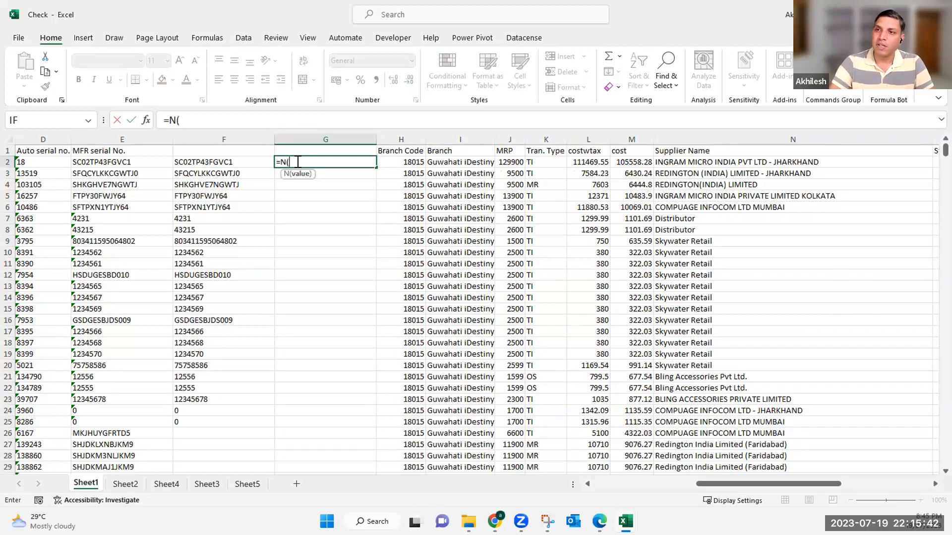
{"action": "left_click", "coordinate": [143, 160]}
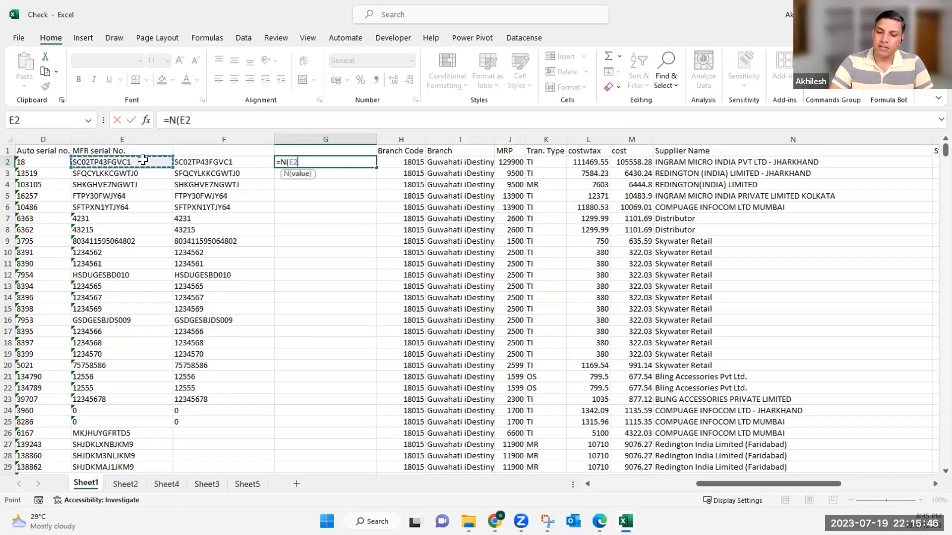
{"action": "key", "text": "Return"}
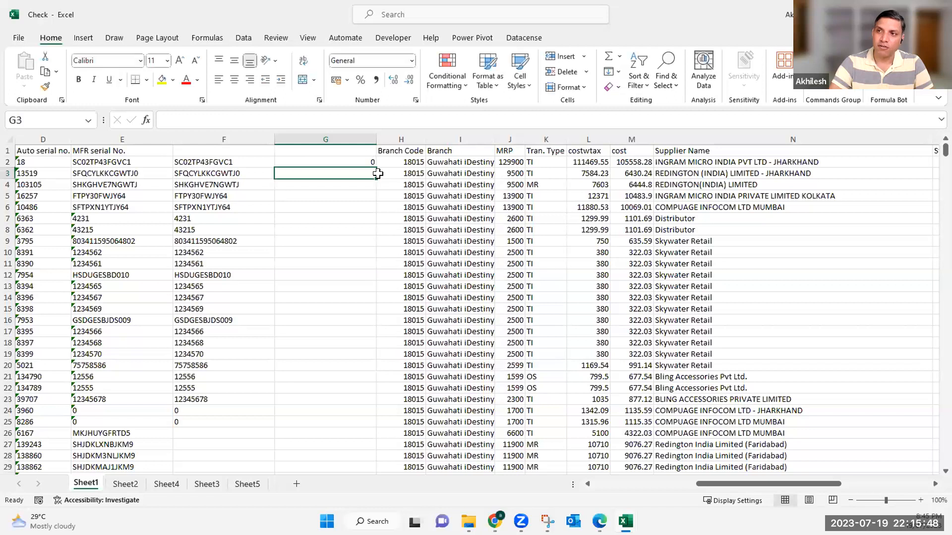
{"action": "left_click", "coordinate": [369, 164]}
{"action": "double_click", "coordinate": [375, 168]}
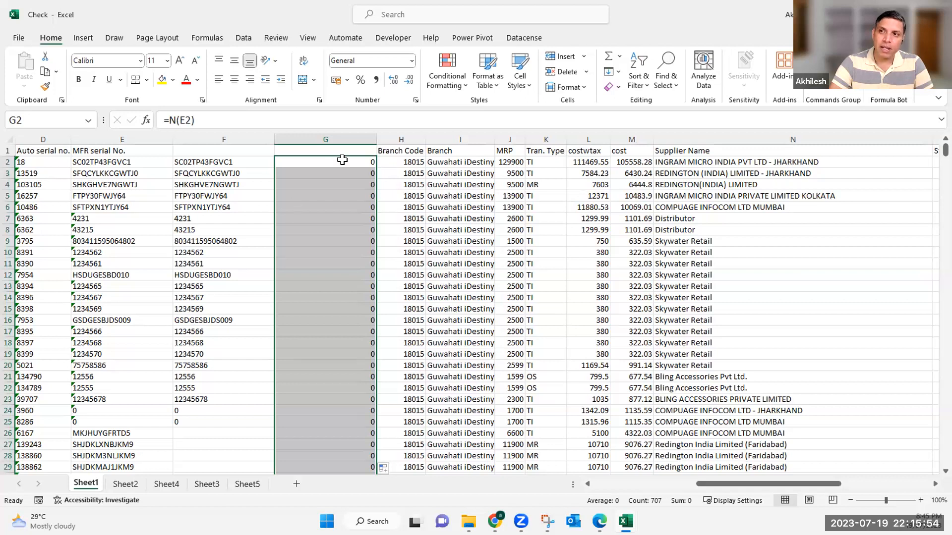
- Change the formula in G2 to =N(F2) and fill it down column G
{"action": "double_click", "coordinate": [287, 163]}
{"action": "double_click", "coordinate": [294, 162]}
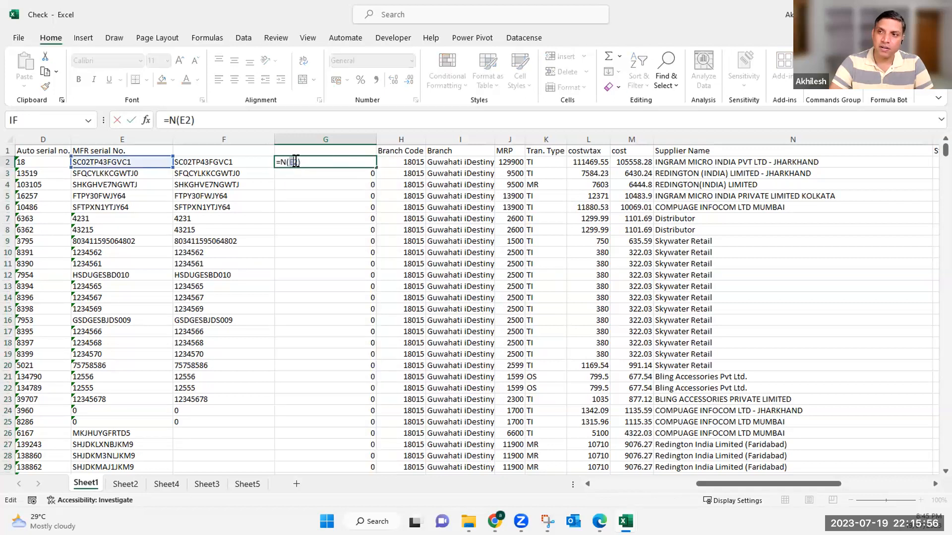
{"action": "left_click", "coordinate": [212, 163]}
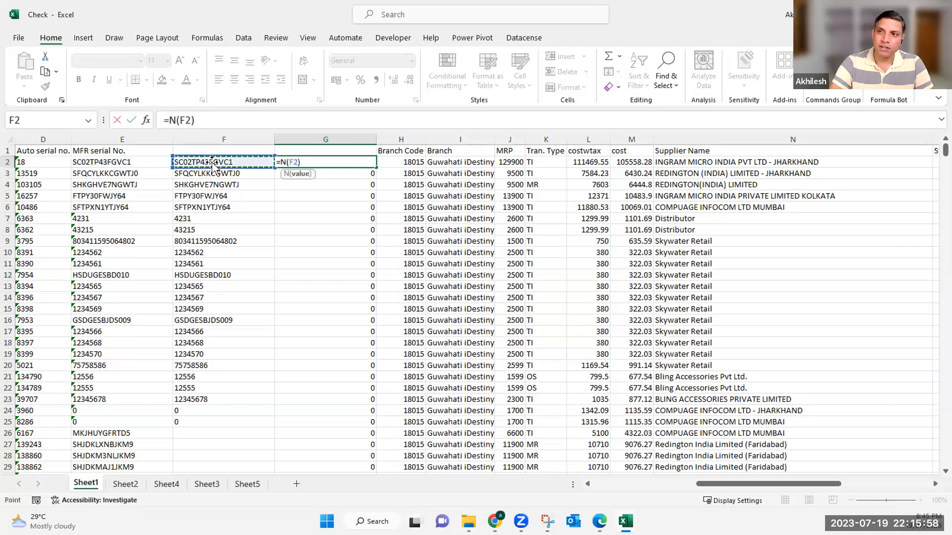
{"action": "key", "text": "ctrl+Return"}
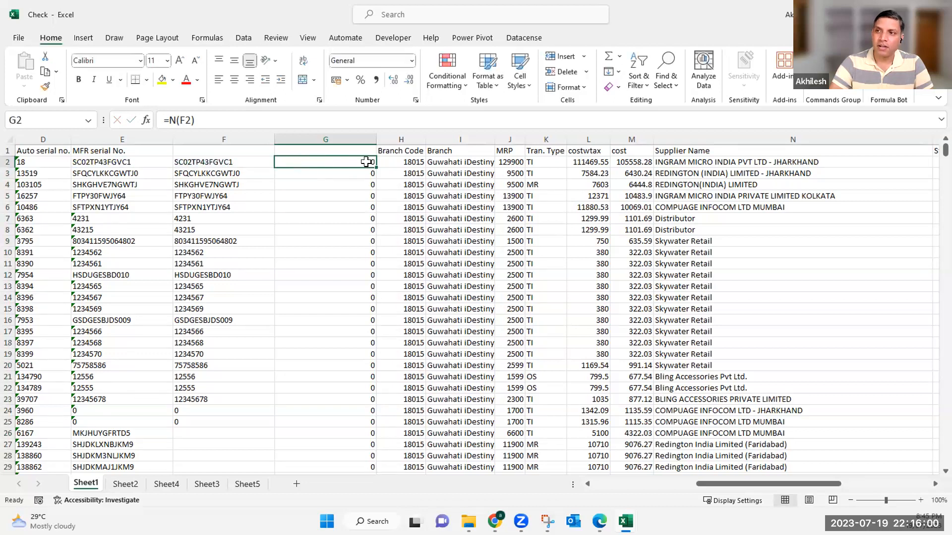
{"action": "double_click", "coordinate": [375, 167]}
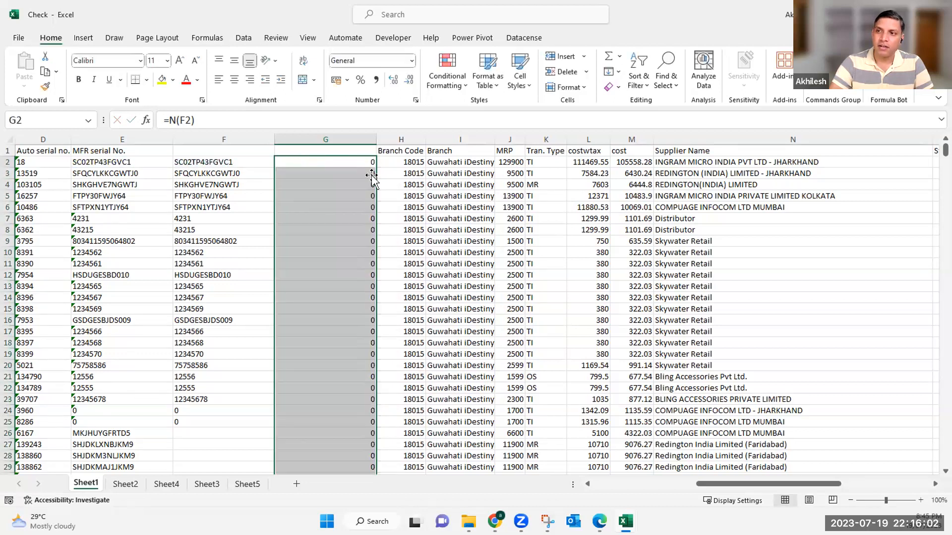
- Check the N function results in column G and clear the whole column's contents
{"action": "left_click", "coordinate": [353, 206]}
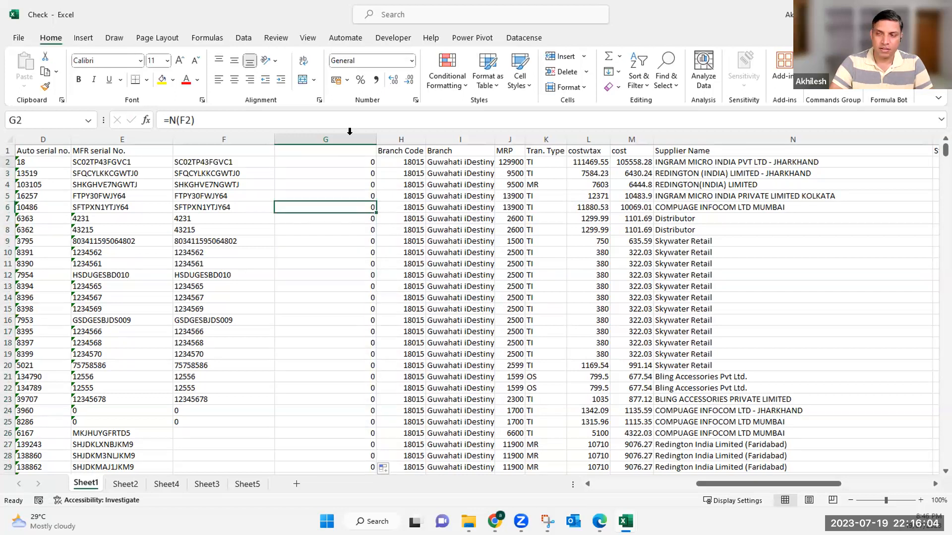
{"action": "left_click", "coordinate": [331, 160]}
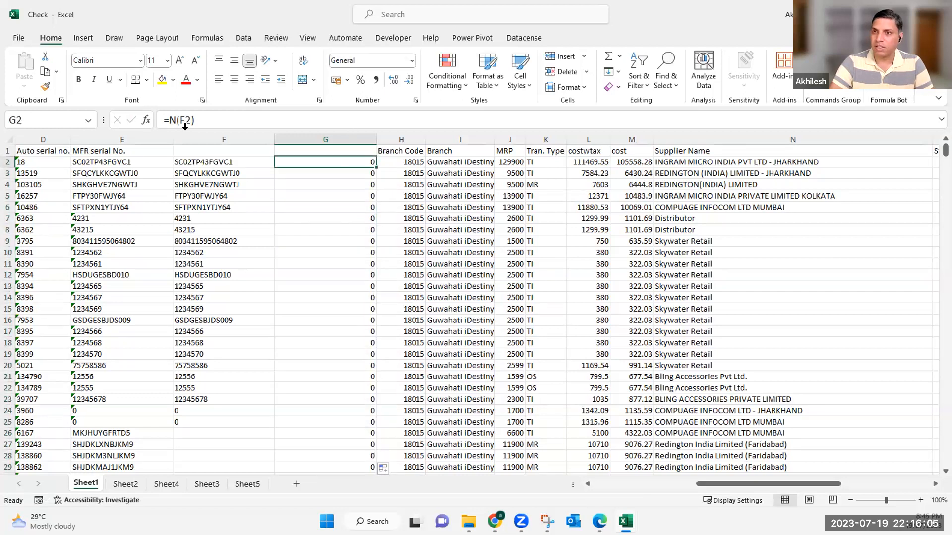
{"action": "left_click", "coordinate": [327, 152]}
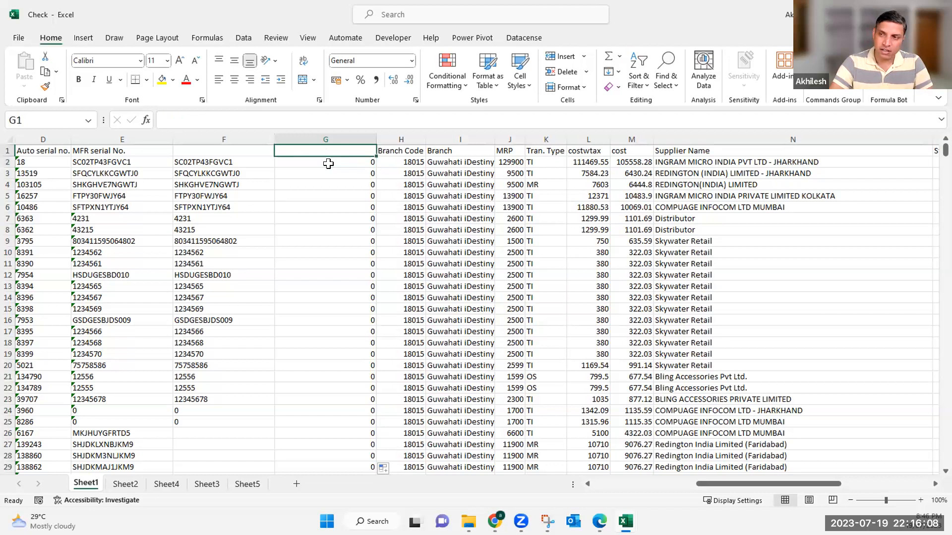
{"action": "left_click", "coordinate": [343, 132]}
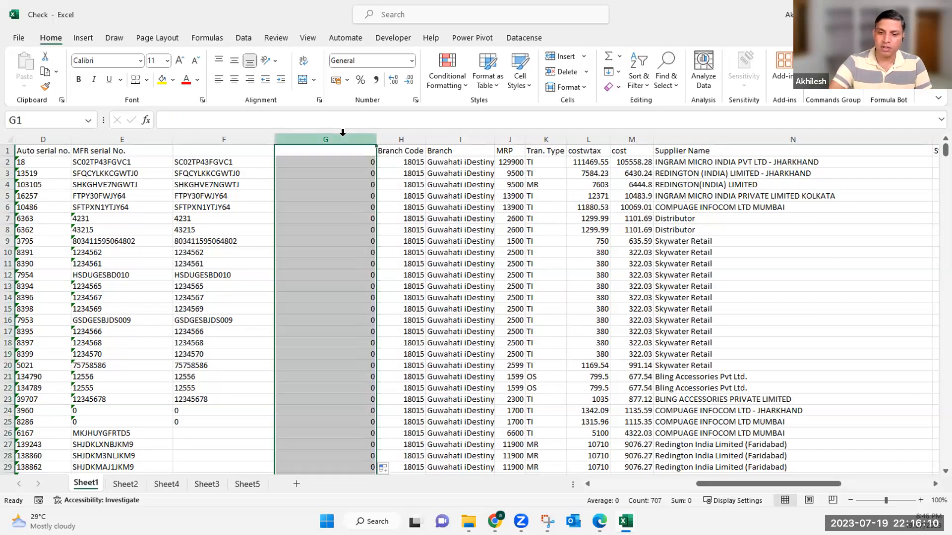
{"action": "key", "text": "Delete"}
{"action": "left_click", "coordinate": [324, 166]}
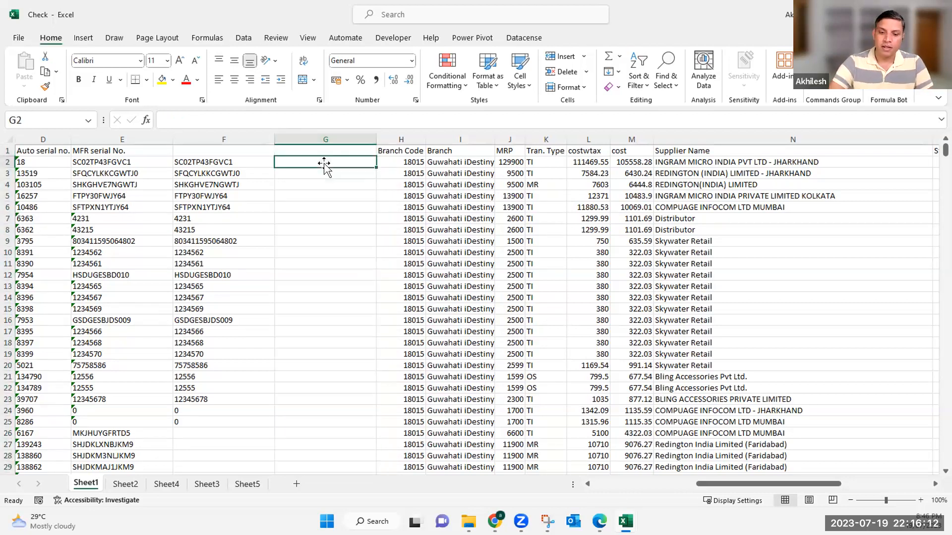
{"action": "type", "text": "=t"}
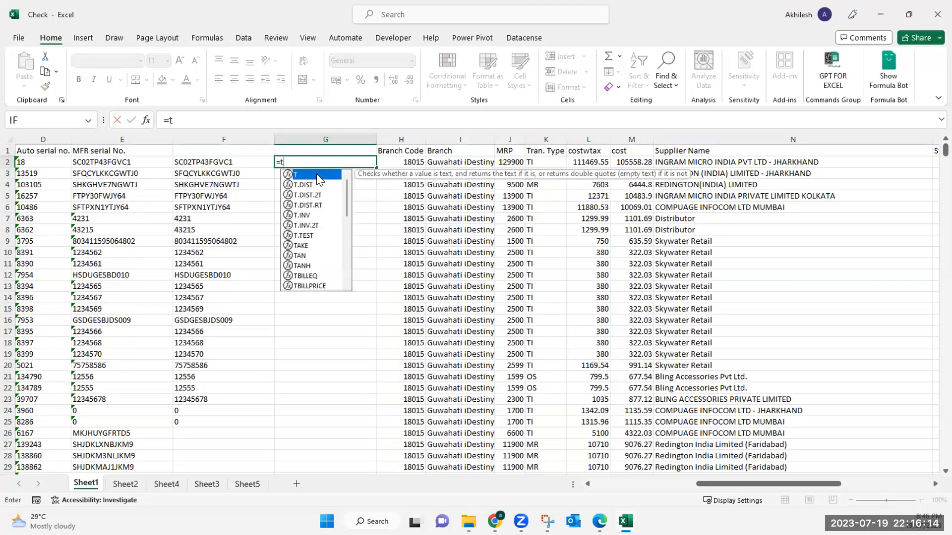
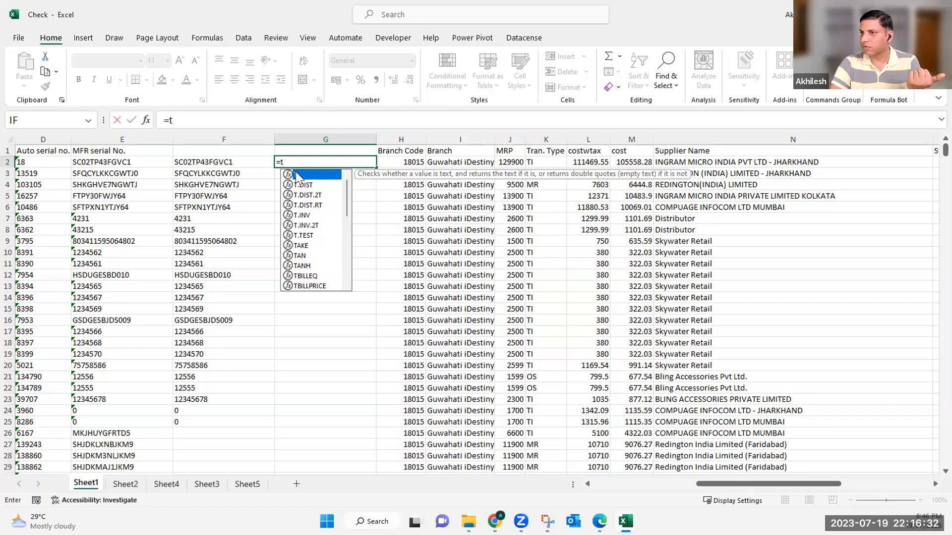
{"action": "type", "text": "`"}
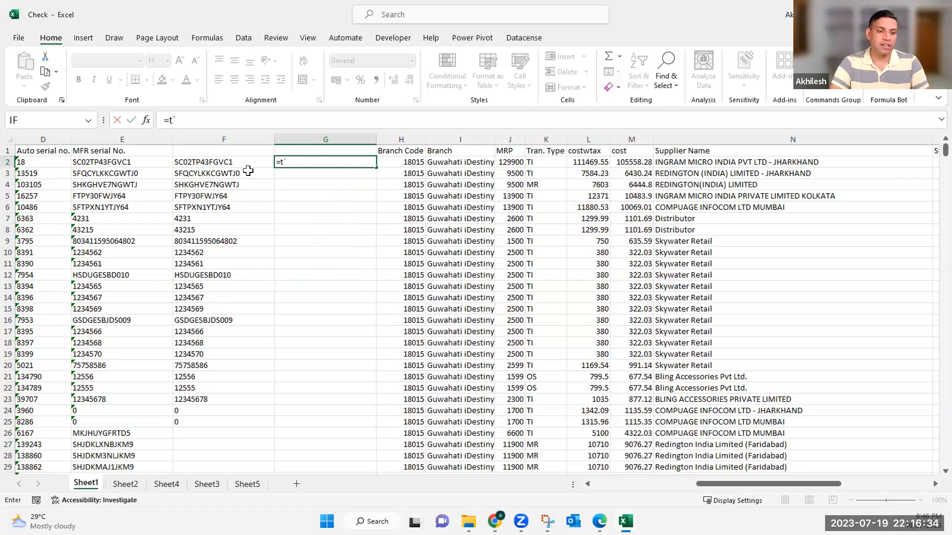
{"action": "key", "text": "Escape"}
- Go through F2:F7 to compare the pasted serial numbers with the IF formula in F7
{"action": "key", "text": "Left"}
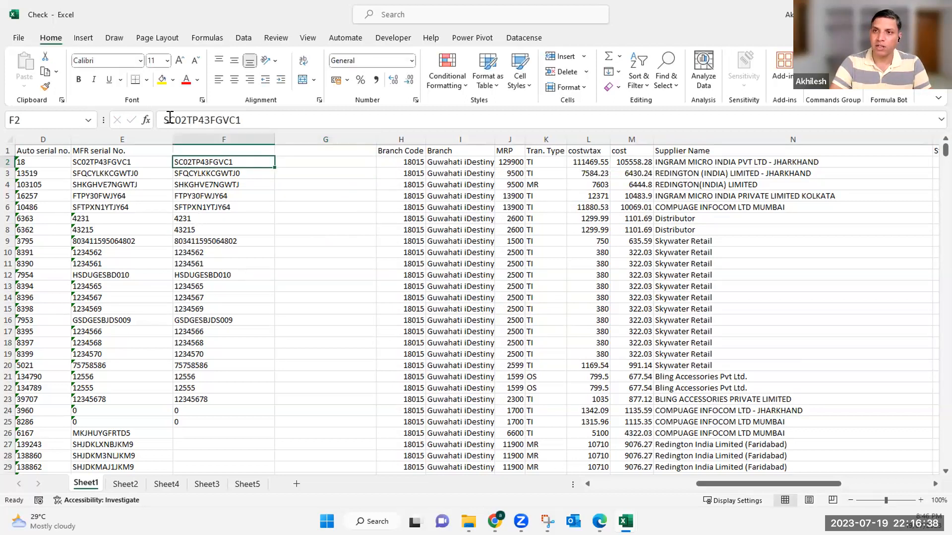
{"action": "key", "text": "Down"}
{"action": "key", "text": "Down"}
{"action": "key", "text": "Down"}
{"action": "key", "text": "Down"}
{"action": "key", "text": "Down"}
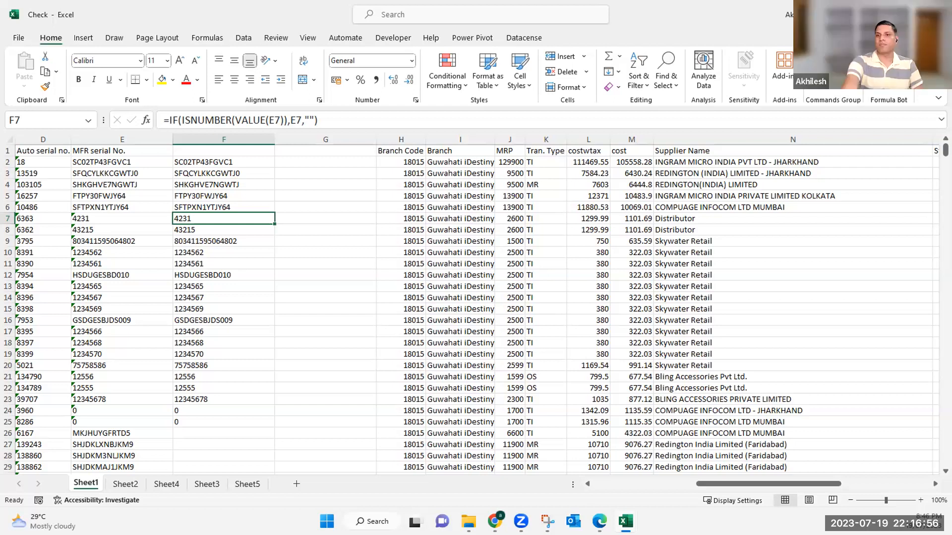
- On Sheet3, inspect the serial number in A2 and the MRP lookup in B2, and widen the MFR serial No. column
{"action": "left_click", "coordinate": [212, 489]}
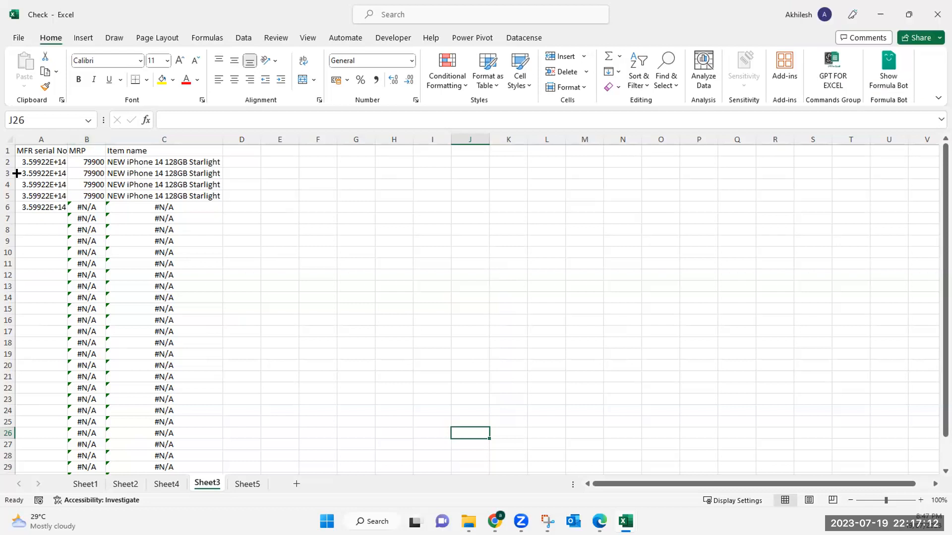
{"action": "left_click", "coordinate": [32, 159]}
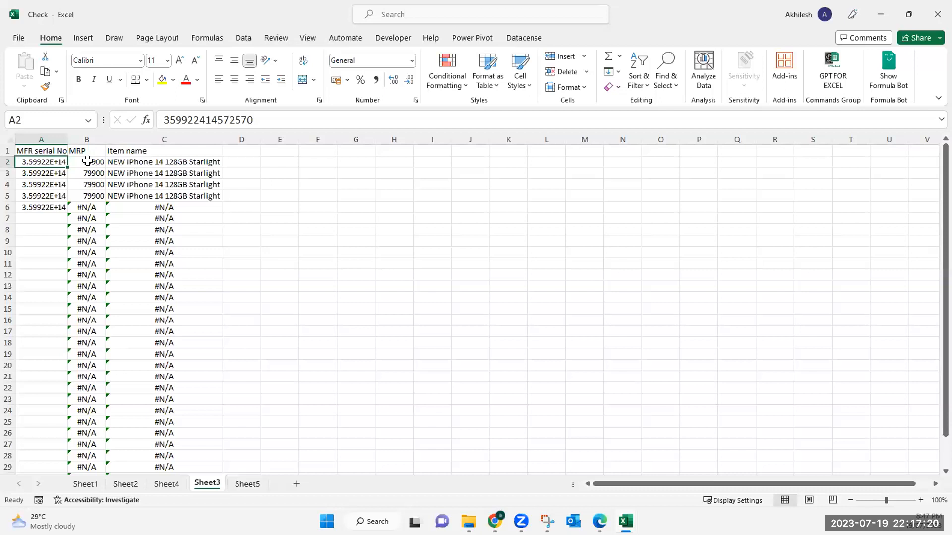
{"action": "key", "text": "Right"}
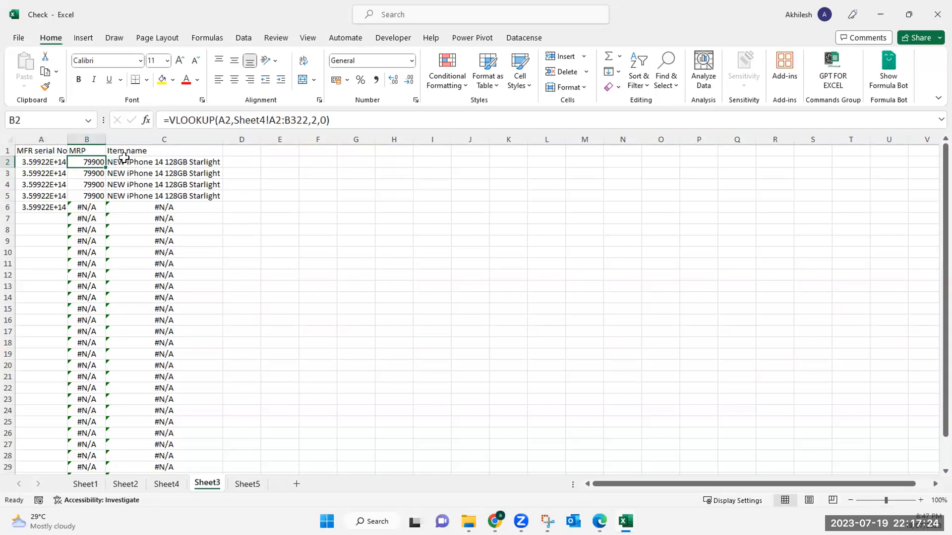
{"action": "left_click", "coordinate": [44, 163]}
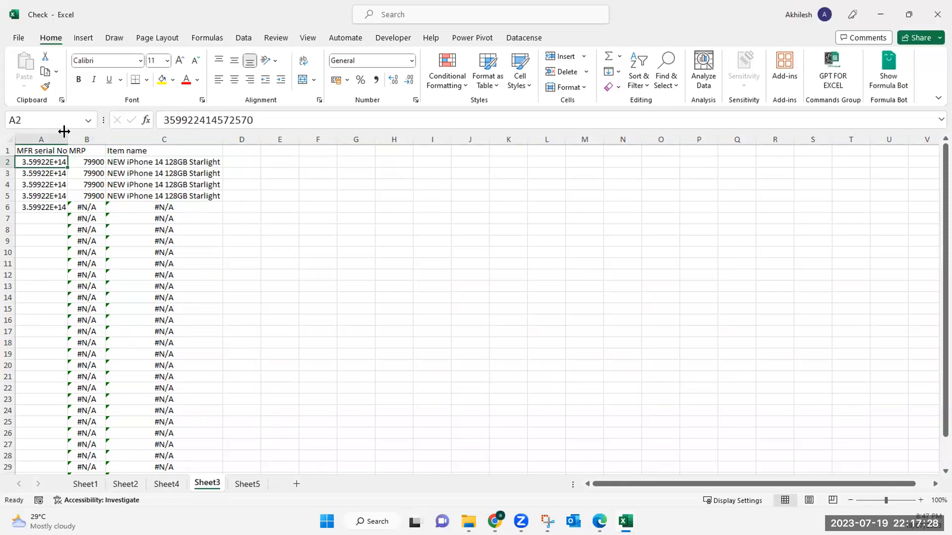
{"action": "left_click_drag", "start_coordinate": [64, 131], "coordinate": [127, 138]}
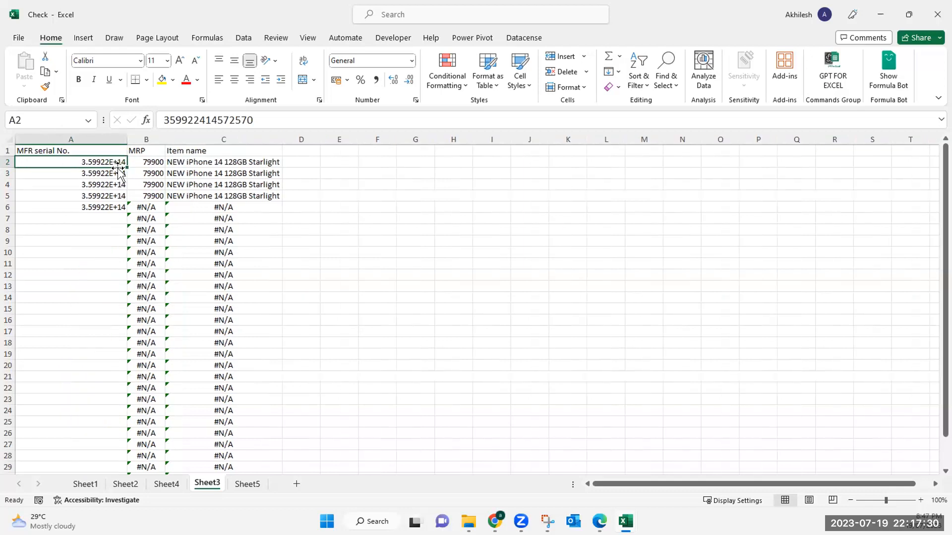
- Make the table range in B2's VLOOKUP formula absolute as Sheet4!$A$2:$B$322
{"action": "left_click", "coordinate": [142, 158]}
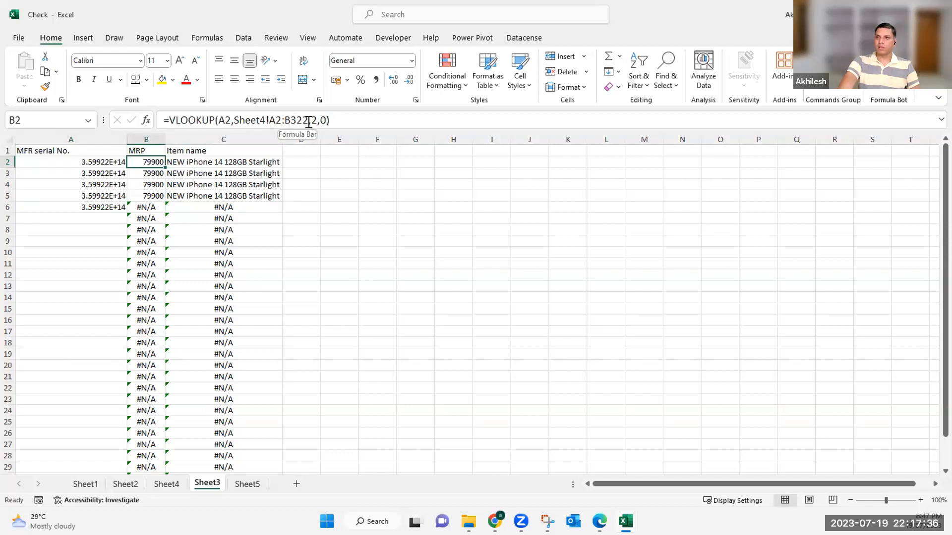
{"action": "left_click_drag", "start_coordinate": [308, 123], "coordinate": [232, 120]}
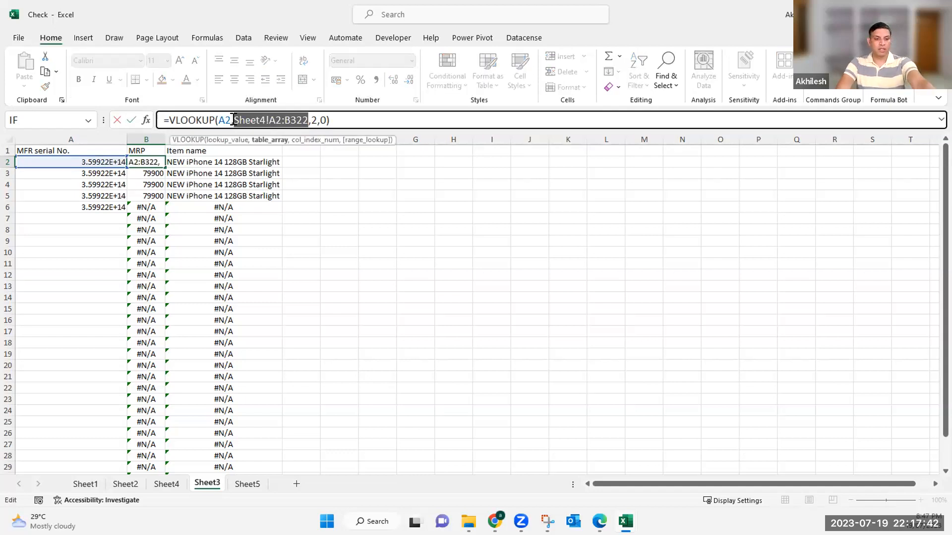
{"action": "key", "text": "F4"}
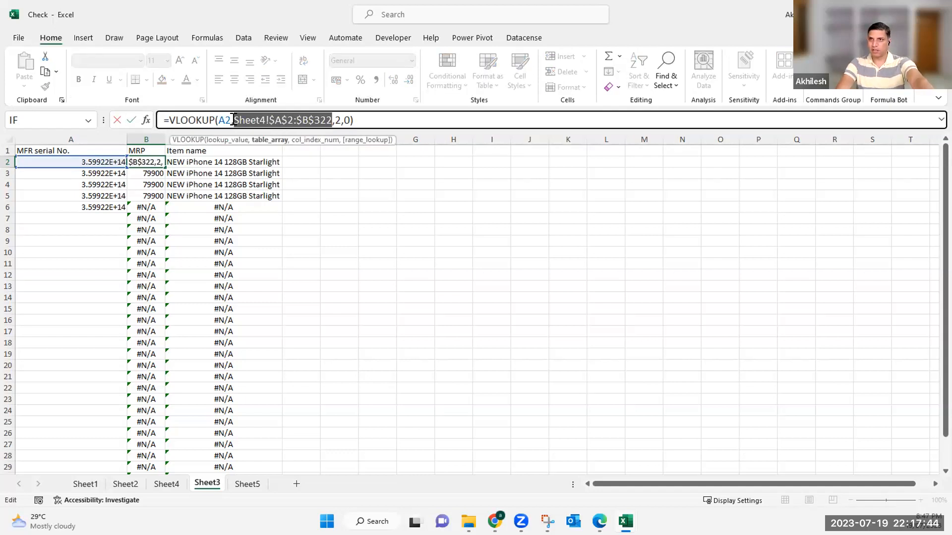
{"action": "key", "text": "Return"}
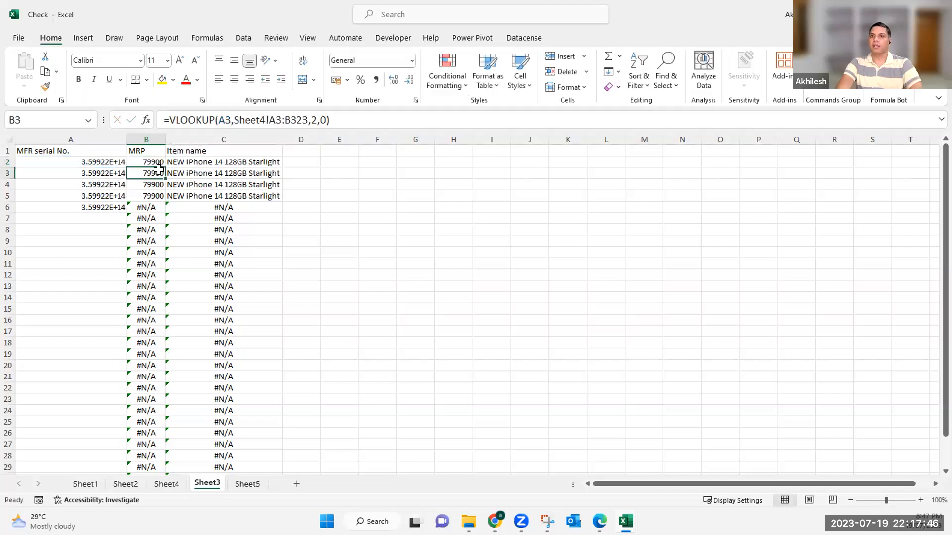
- Review the Item name VLOOKUP in C2 and its lookup value in A2 against the source table on Sheet4
{"action": "left_click", "coordinate": [194, 162]}
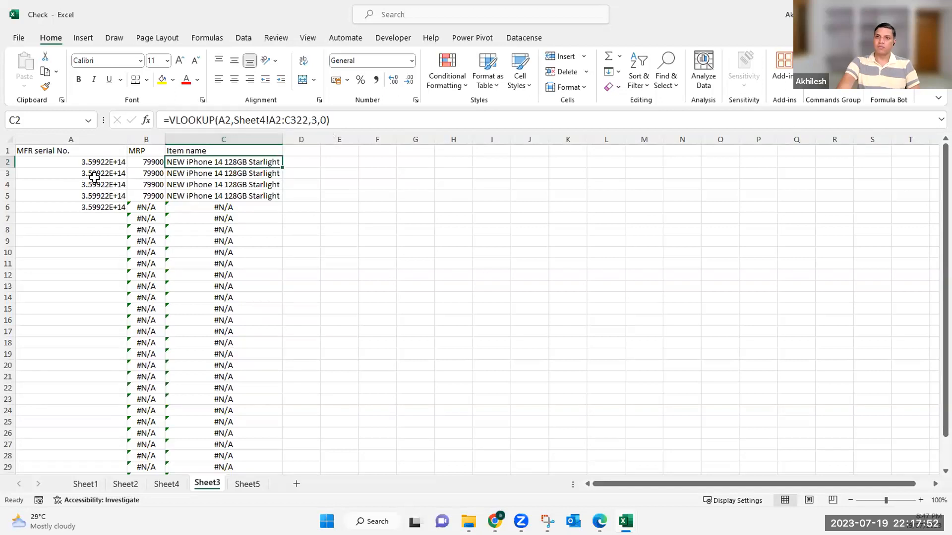
{"action": "left_click", "coordinate": [93, 159]}
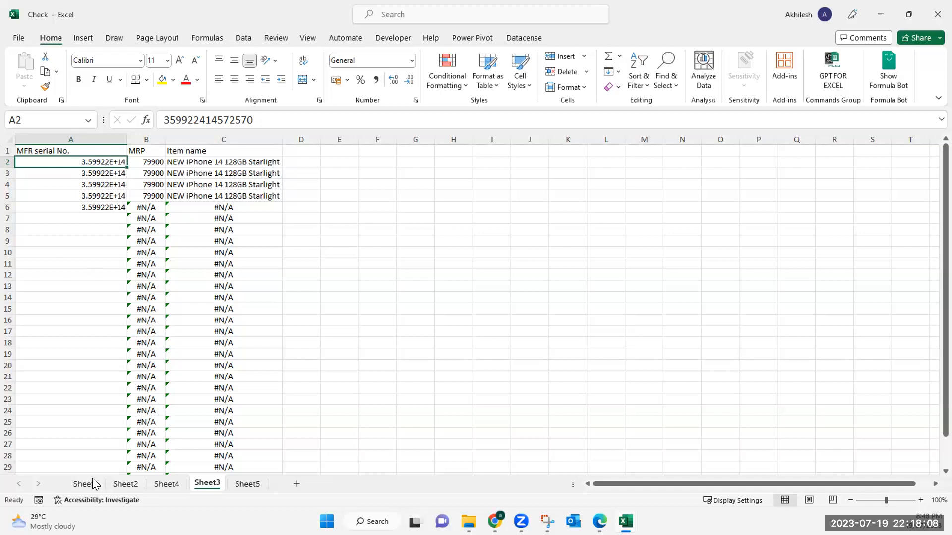
{"action": "left_click", "coordinate": [166, 484]}
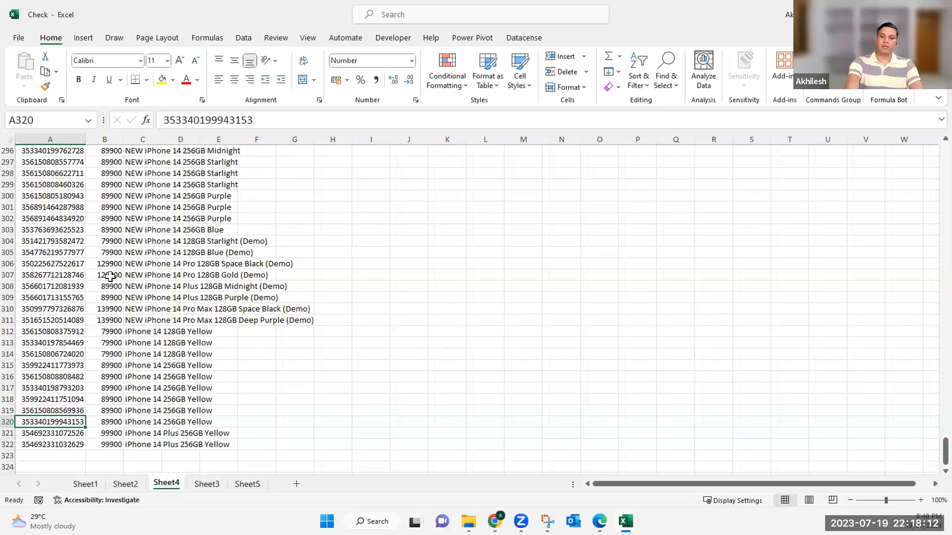
- On Sheet3, inspect the MRP lookup in B3, the serial numbers in A2:A6 and the Item name lookup in C2
{"action": "key", "text": "ctrl+Up"}
{"action": "scroll", "coordinate": [94, 179], "scroll_direction": "up", "scroll_amount": 5}
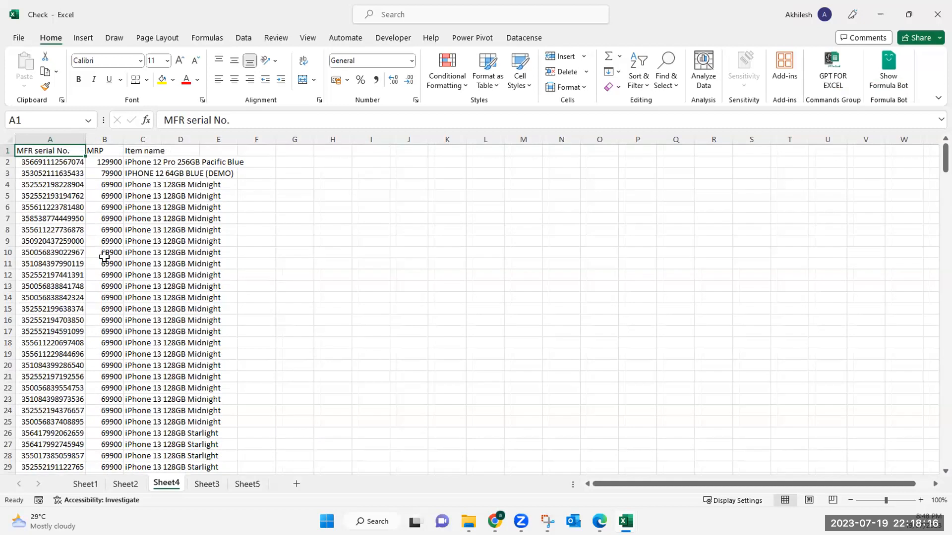
{"action": "left_click", "coordinate": [201, 483]}
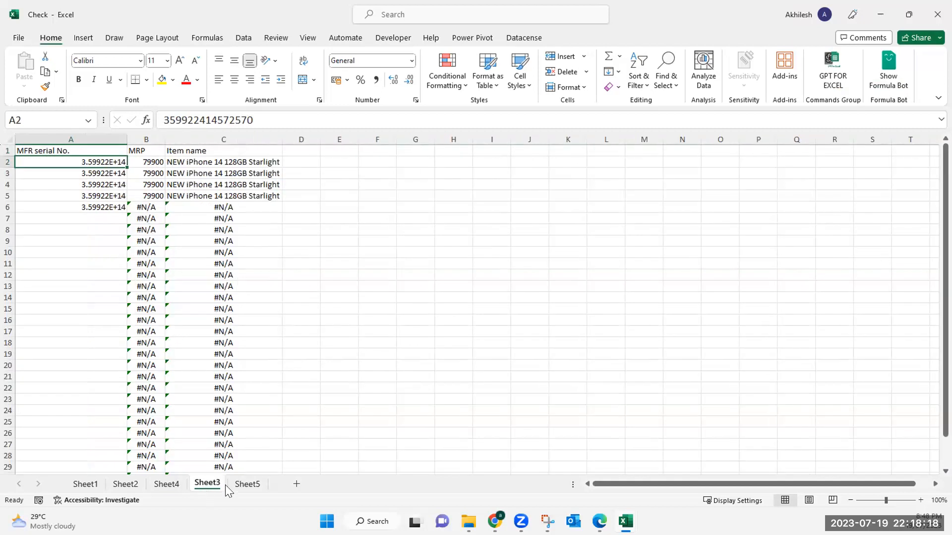
{"action": "left_click", "coordinate": [139, 171]}
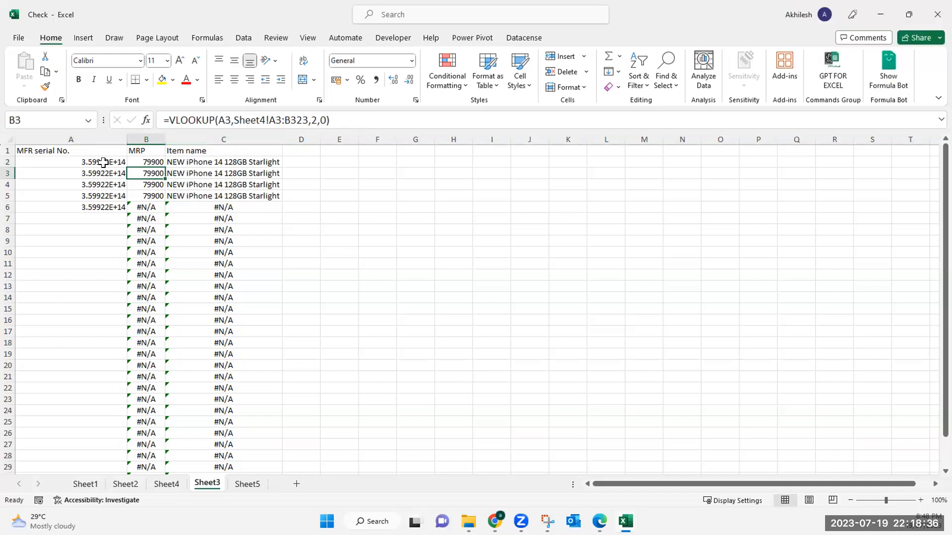
{"action": "left_click_drag", "start_coordinate": [104, 159], "coordinate": [101, 205]}
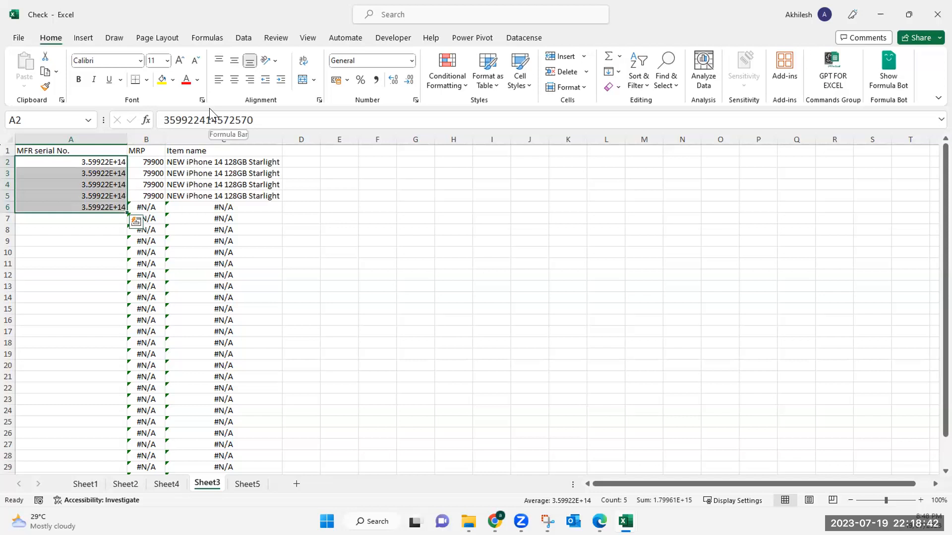
{"action": "key", "text": "ctrl+q"}
{"action": "left_click", "coordinate": [220, 165]}
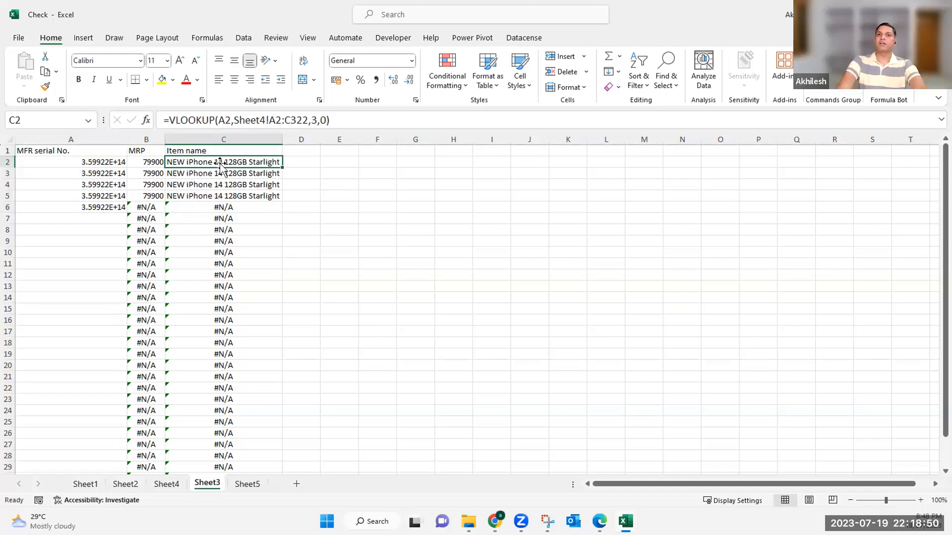
- Create a PivotTable from the Sheet4 range $A$1:$C$322 on the existing worksheet at cell J2
{"action": "left_click", "coordinate": [166, 484]}
{"action": "left_click", "coordinate": [106, 180]}
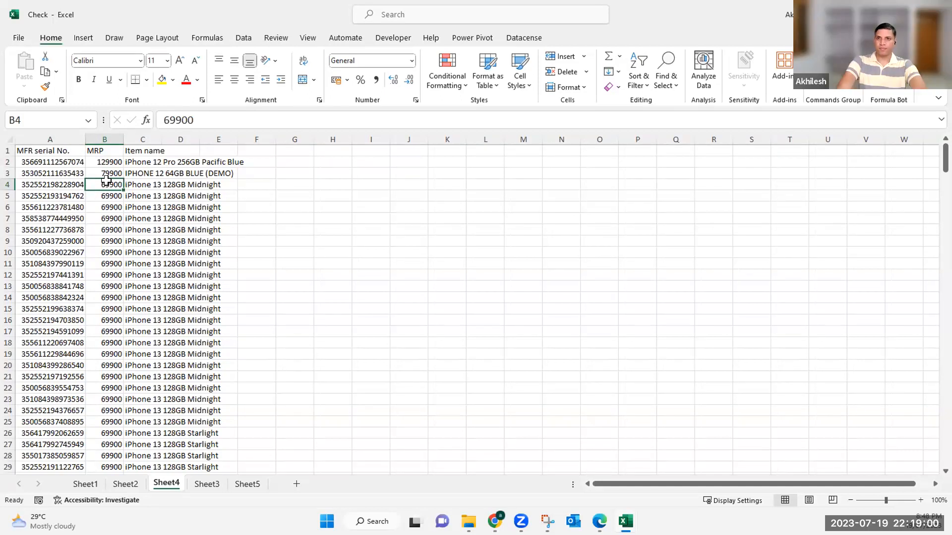
{"action": "left_click", "coordinate": [83, 38]}
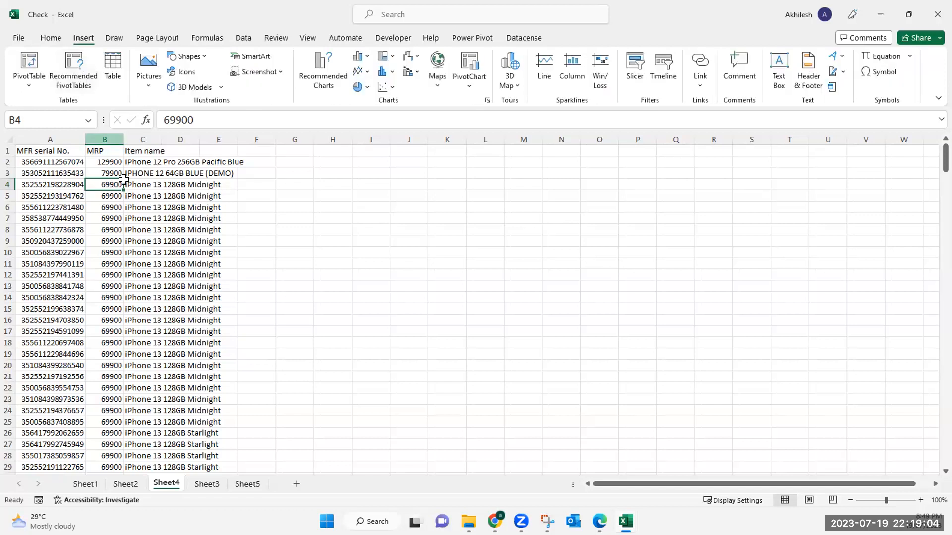
{"action": "left_click", "coordinate": [77, 157]}
{"action": "left_click", "coordinate": [103, 162]}
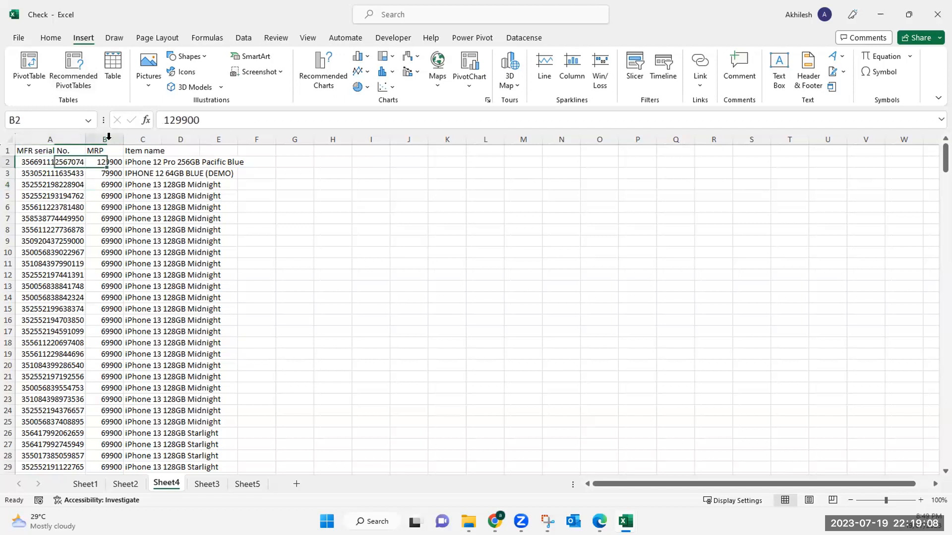
{"action": "left_click", "coordinate": [28, 71]}
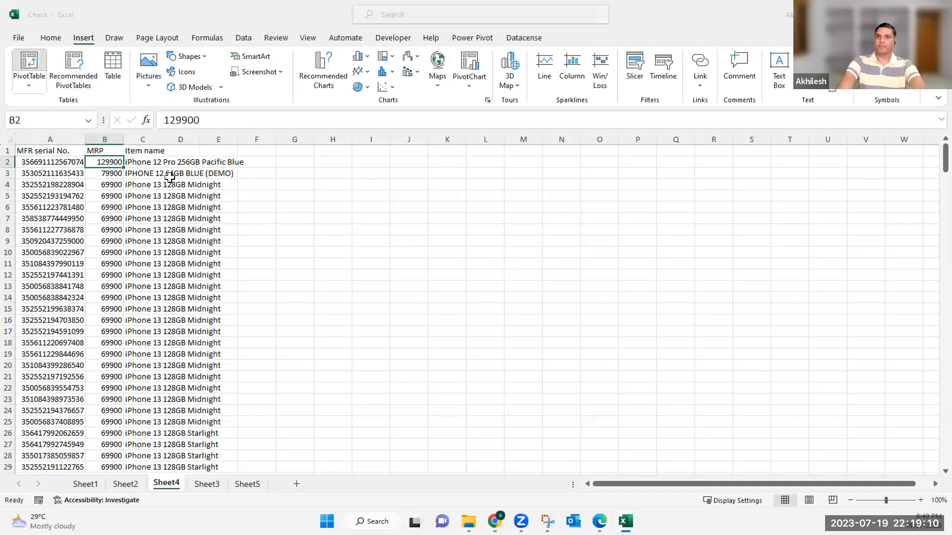
{"action": "left_click", "coordinate": [350, 400]}
{"action": "left_click", "coordinate": [411, 161]}
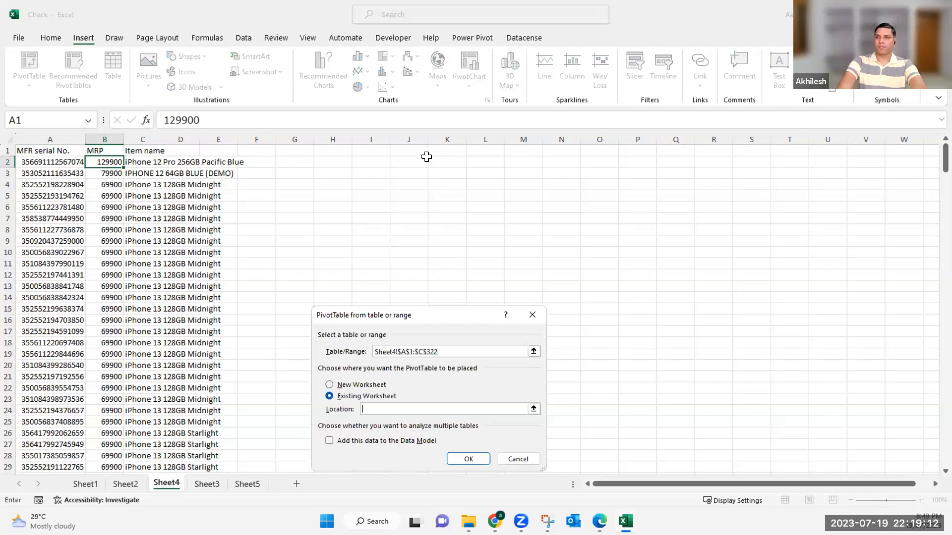
{"action": "left_click", "coordinate": [469, 459]}
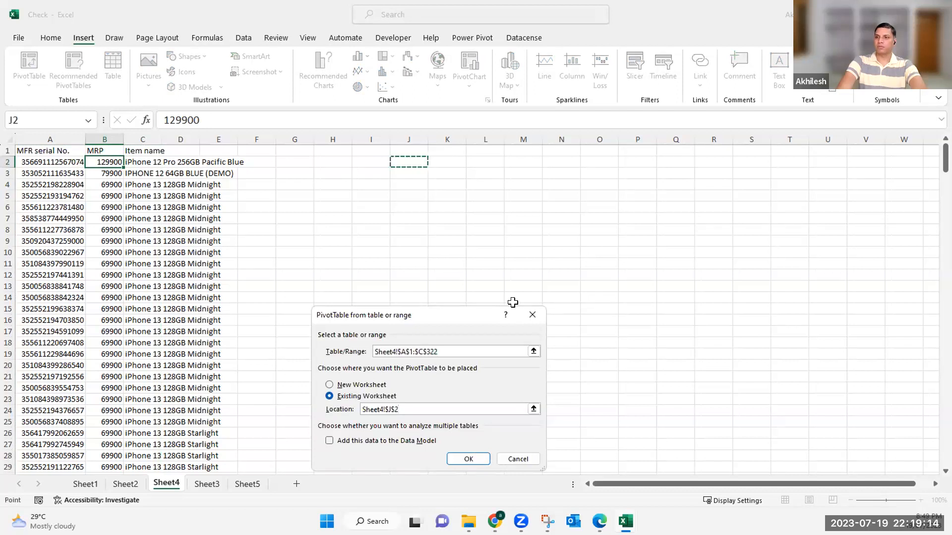
- Put MFR serial No. and Item name in the PivotTable's rows and add Item name to its values as a count
{"action": "left_click", "coordinate": [467, 226]}
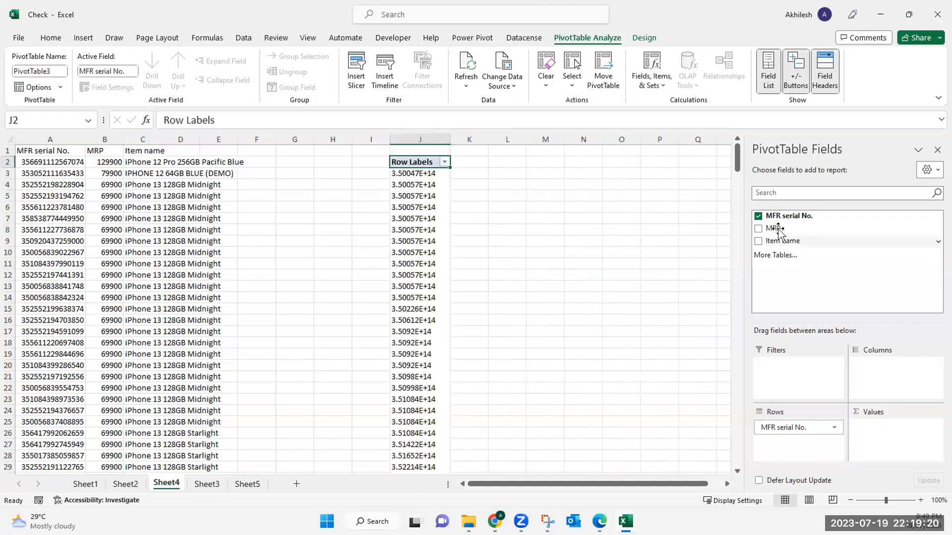
{"action": "left_click_drag", "start_coordinate": [782, 242], "coordinate": [808, 446]}
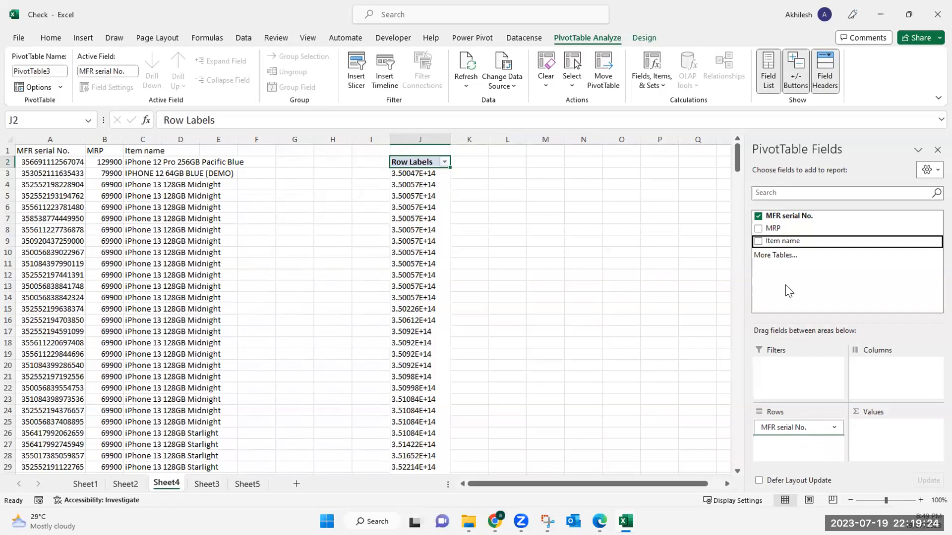
{"action": "left_click_drag", "start_coordinate": [780, 239], "coordinate": [892, 431]}
{"action": "left_click", "coordinate": [657, 183]}
{"action": "key", "text": "Left"}
{"action": "key", "text": "Up"}
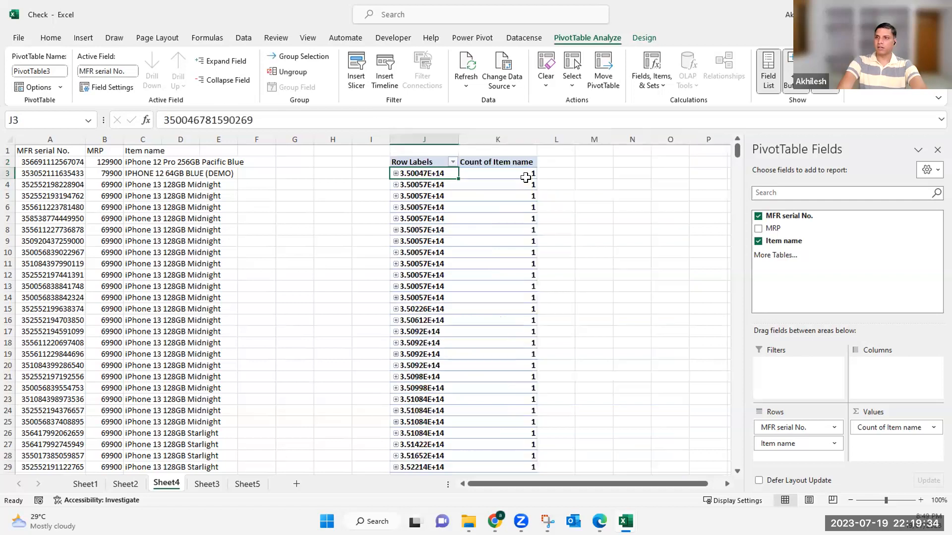
- Sort the PivotTable by its Count of Item name values in both orders and widen the Row Labels column J
{"action": "right_click", "coordinate": [531, 174]}
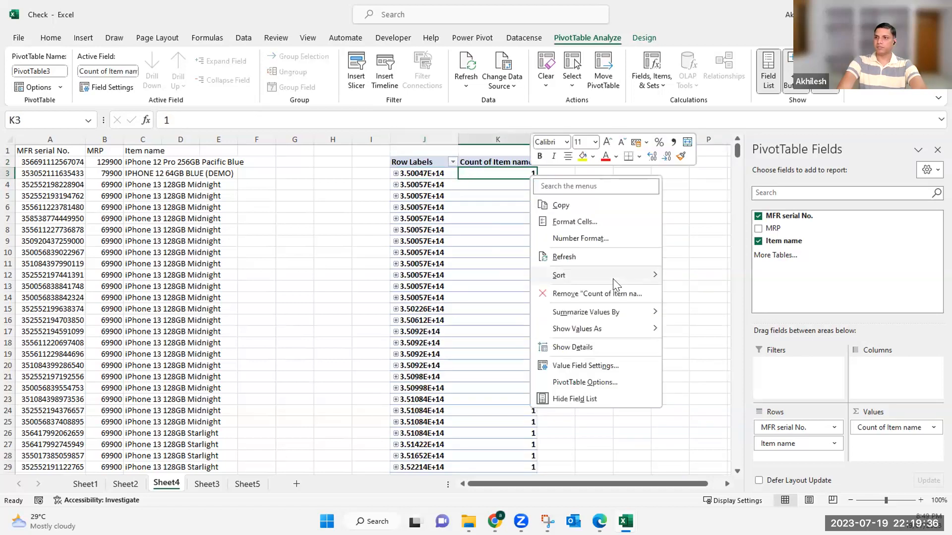
{"action": "key", "text": "Return"}
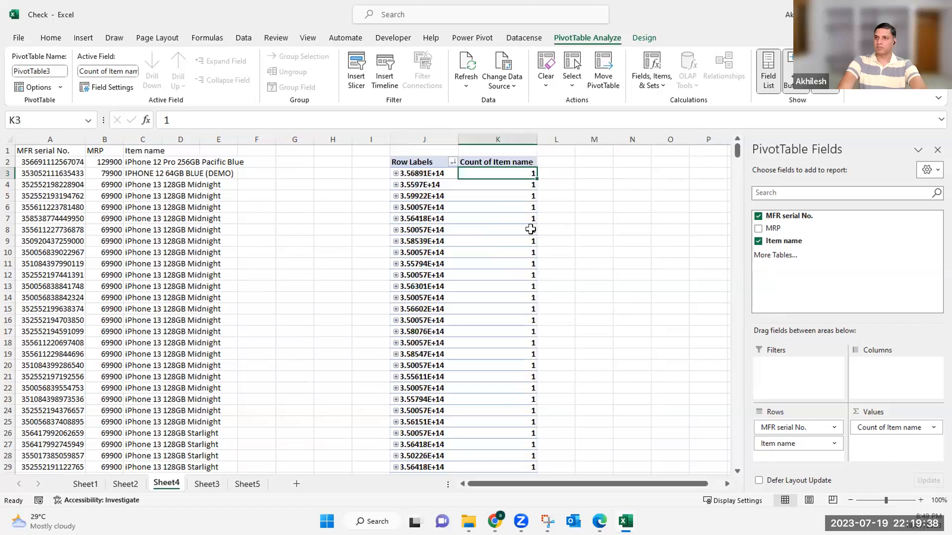
{"action": "right_click", "coordinate": [521, 176]}
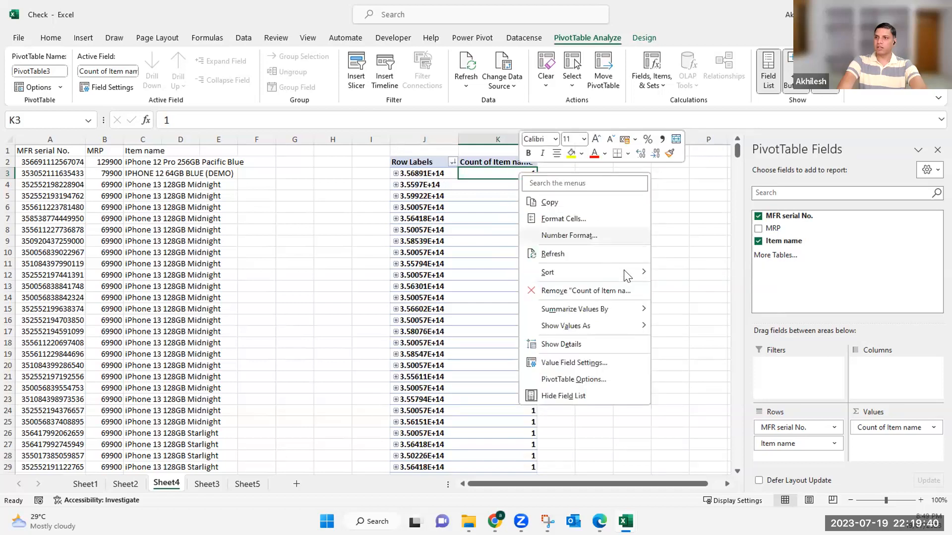
{"action": "mouse_move", "coordinate": [628, 273]}
{"action": "left_click", "coordinate": [702, 273]}
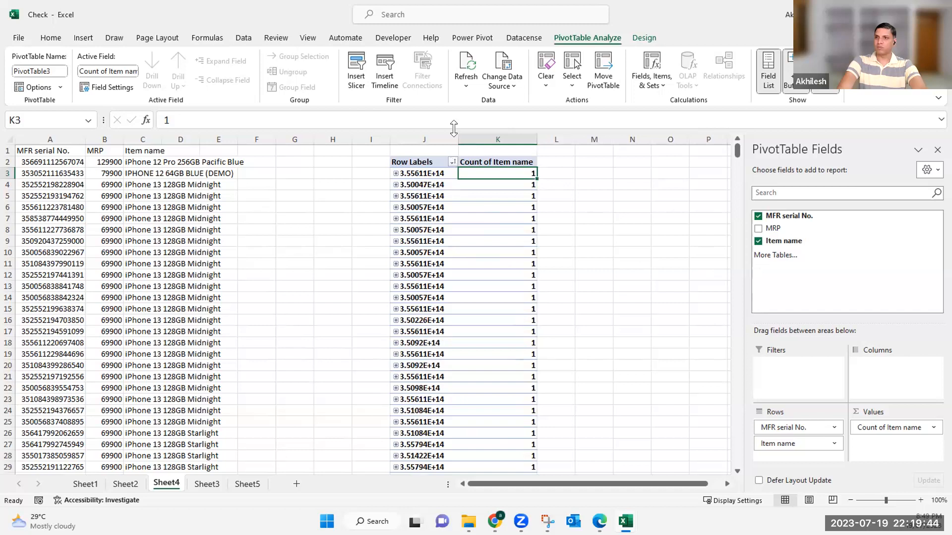
{"action": "left_click", "coordinate": [459, 175]}
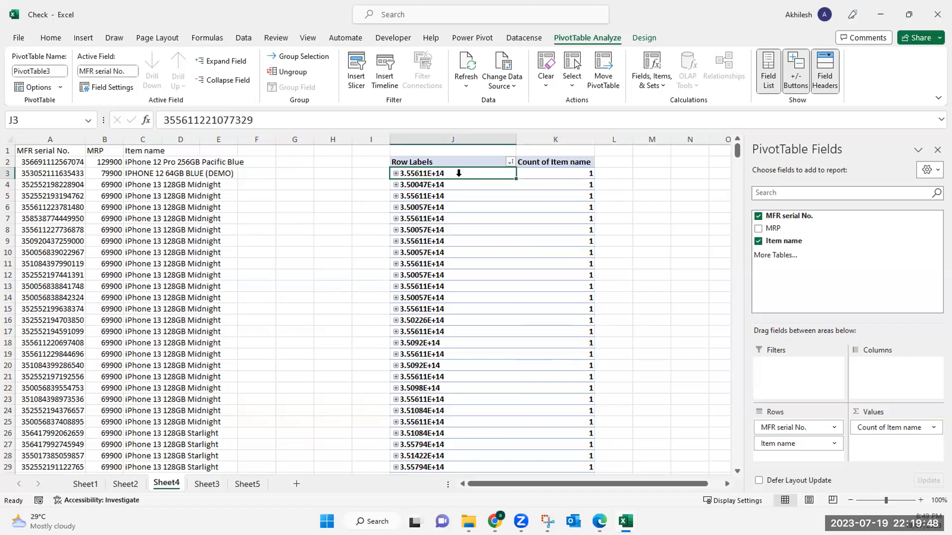
- Try copying the serial number in A2 over A6:A11 of Sheet4, and undo the paste
{"action": "left_click", "coordinate": [58, 163]}
{"action": "key", "text": "ctrl+c"}
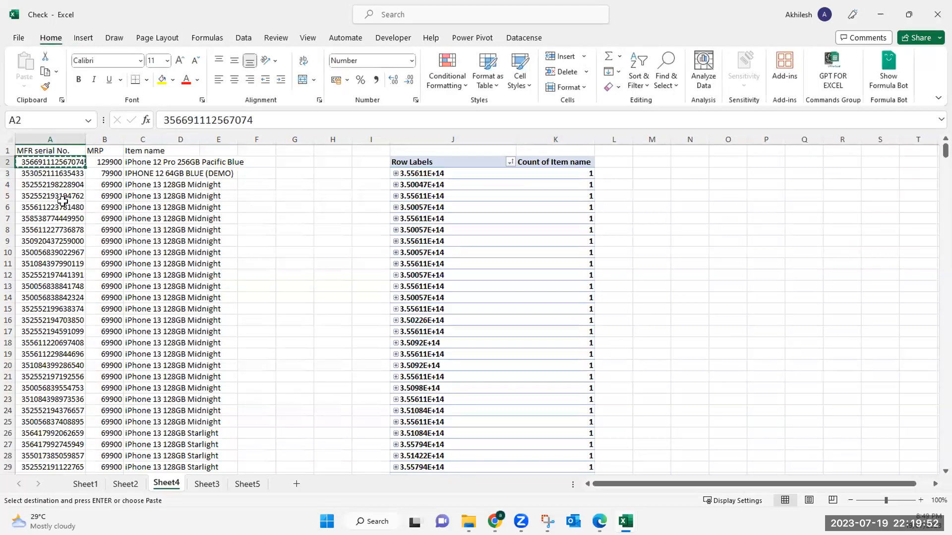
{"action": "left_click_drag", "start_coordinate": [57, 205], "coordinate": [59, 266]}
{"action": "key", "text": "ctrl+v"}
{"action": "key", "text": "ctrl+z"}
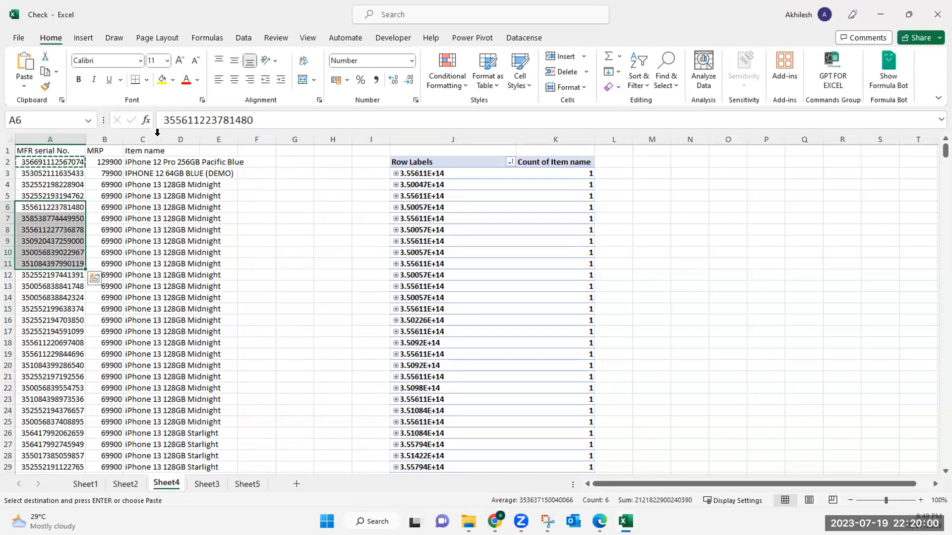
- Widen the Item name column C on Sheet4 and look over the PivotTable's count column beside it
{"action": "double_click", "coordinate": [162, 134]}
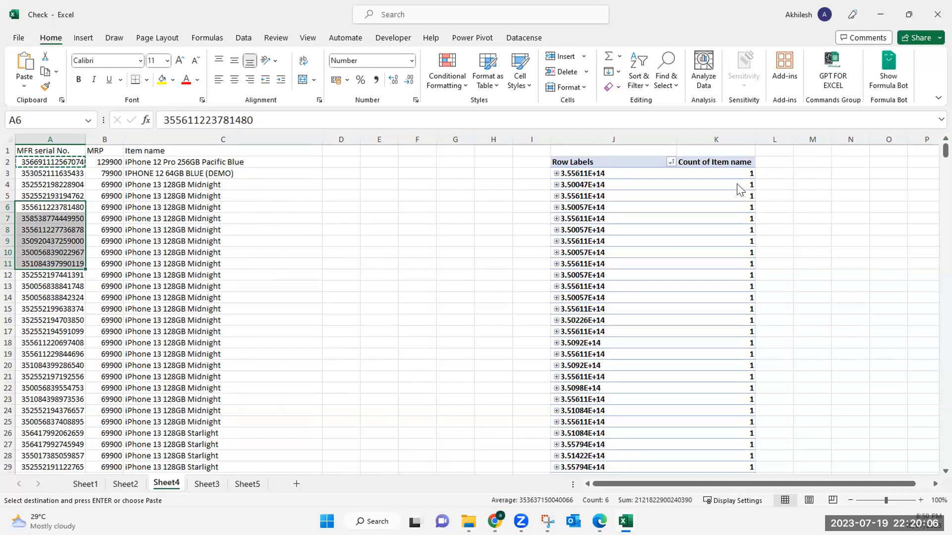
{"action": "left_click", "coordinate": [712, 185]}
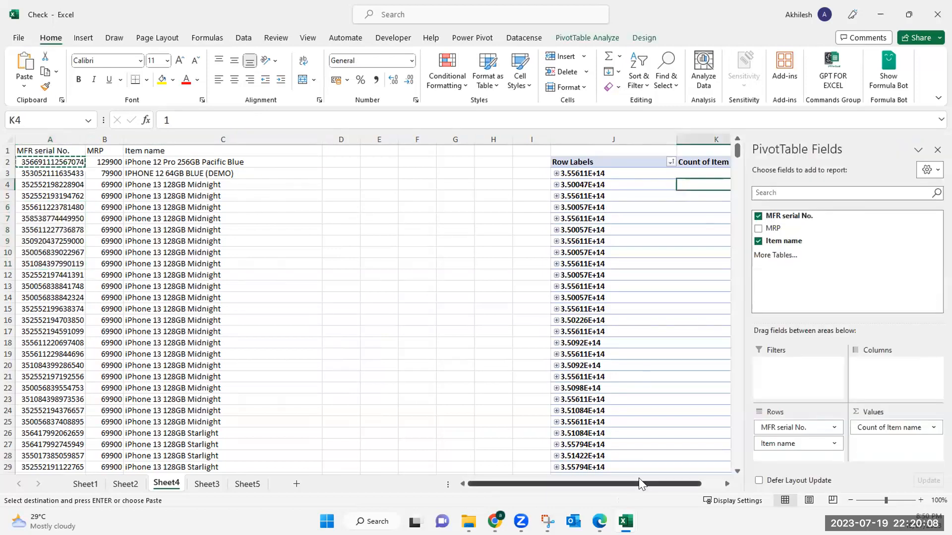
{"action": "left_click", "coordinate": [720, 482]}
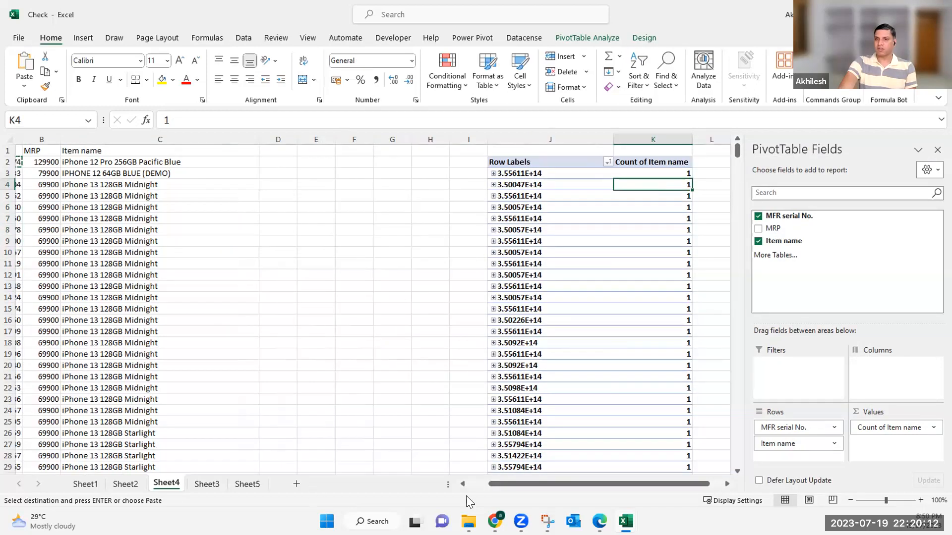
{"action": "left_click", "coordinate": [477, 484]}
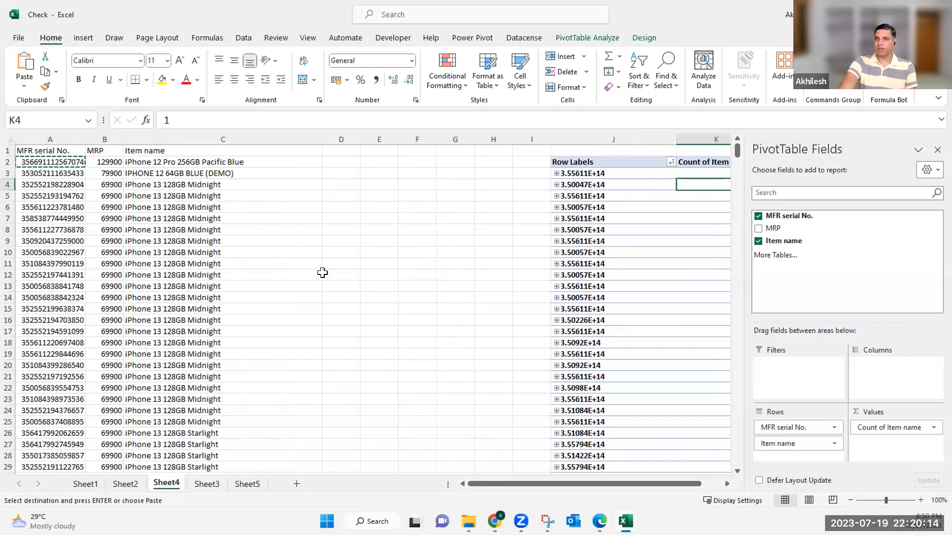
{"action": "left_click", "coordinate": [322, 272]}
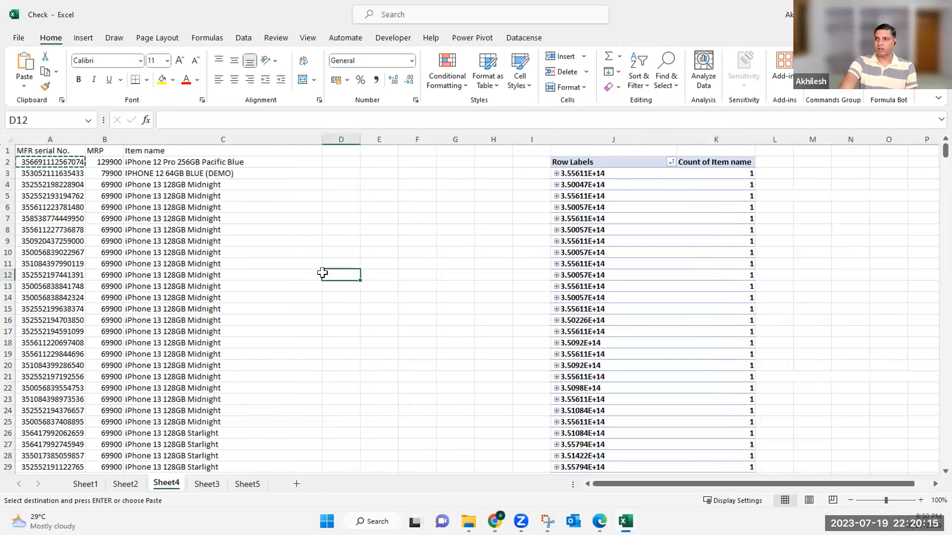
- Add a new column header qty in D1 beside Item name
{"action": "left_click", "coordinate": [340, 150]}
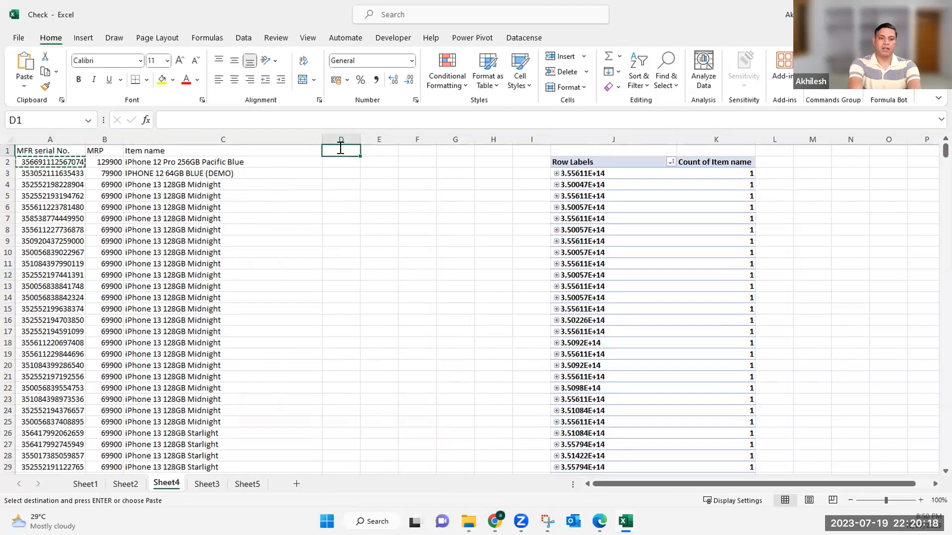
{"action": "type", "text": "=qt"}
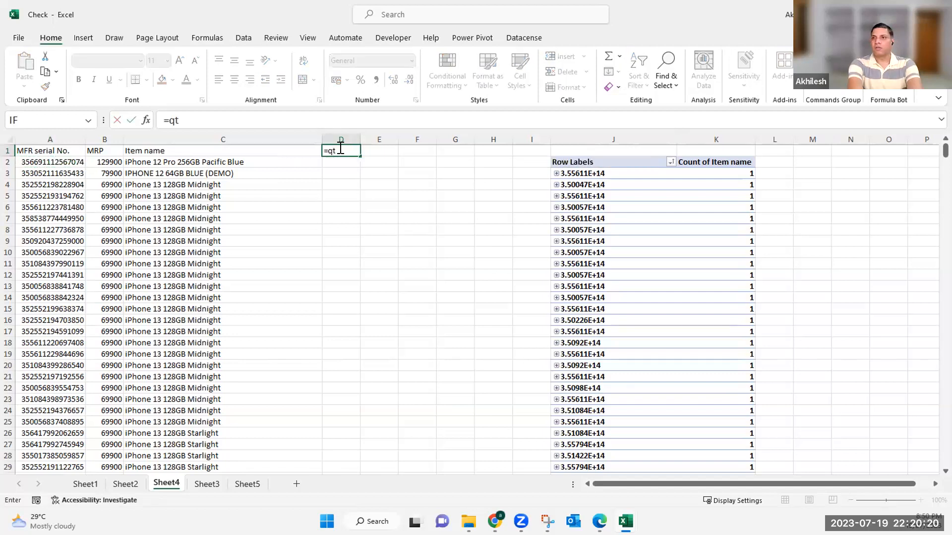
{"action": "key", "text": "Escape"}
{"action": "type", "text": "qt"}
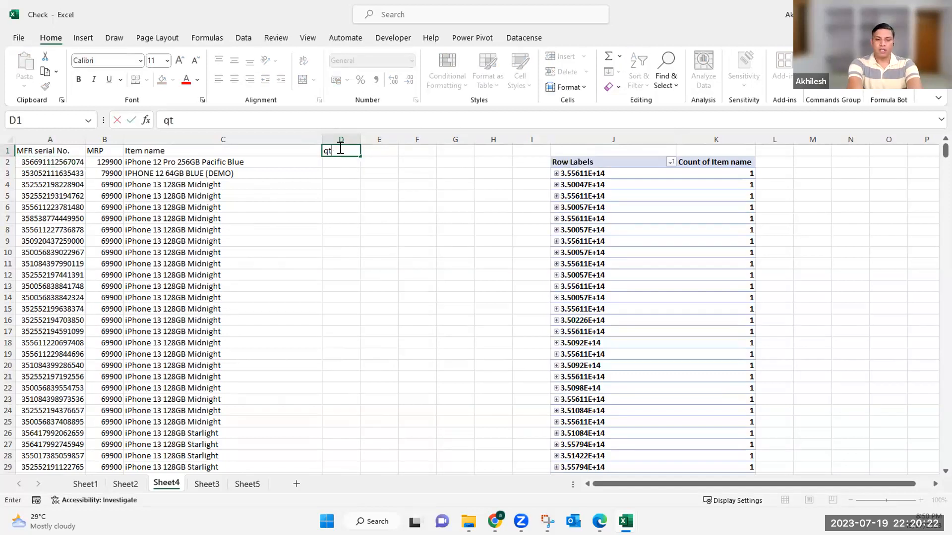
{"action": "type", "text": "y"}
{"action": "key", "text": "Return"}
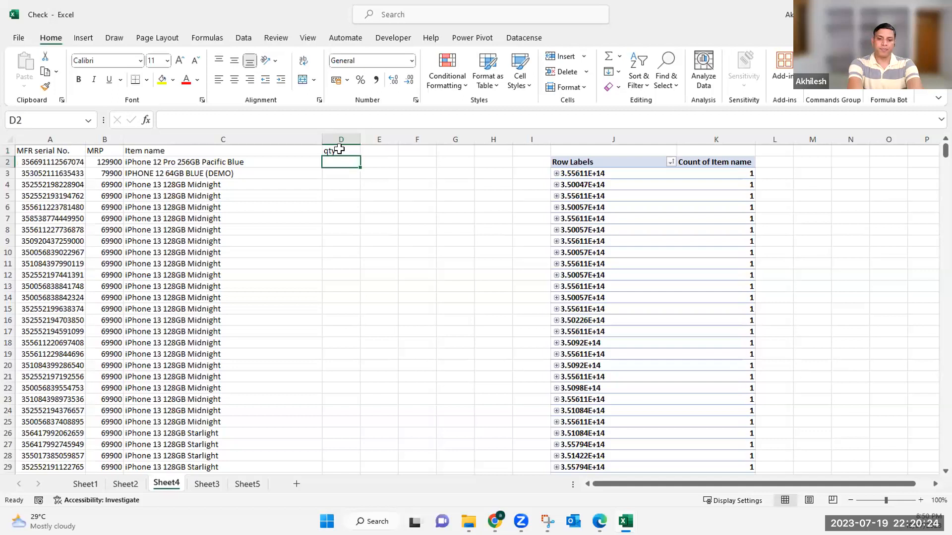
- Enter the formula =RANDBETWEEN(1,5) in D2 under the qty header
{"action": "type", "text": "=rand"}
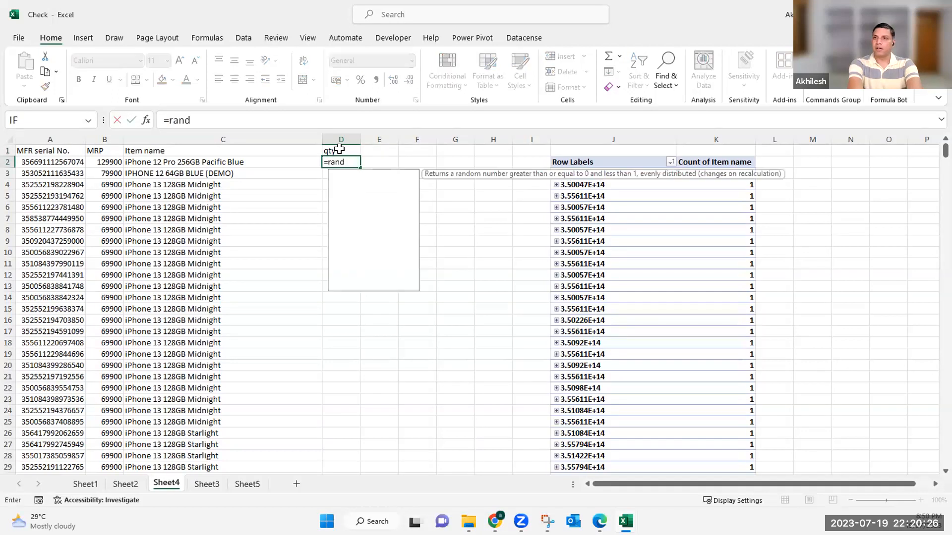
{"action": "key", "text": "Down"}
{"action": "key", "text": "Down"}
{"action": "key", "text": "Tab"}
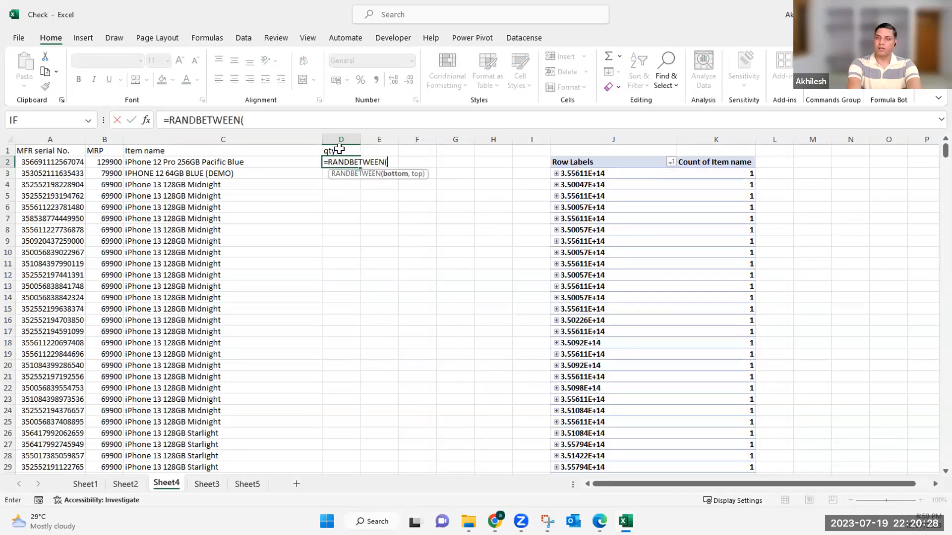
{"action": "type", "text": "1"}
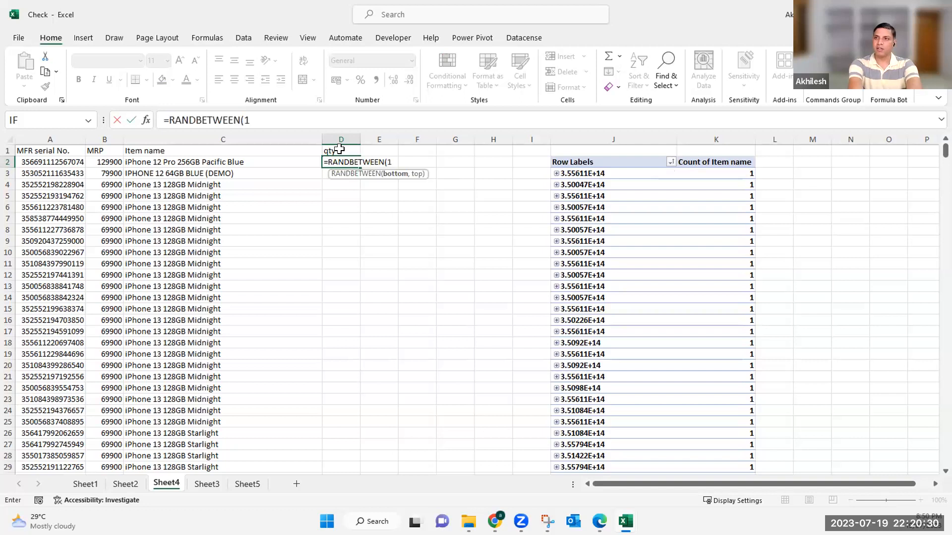
{"action": "type", "text": ","}
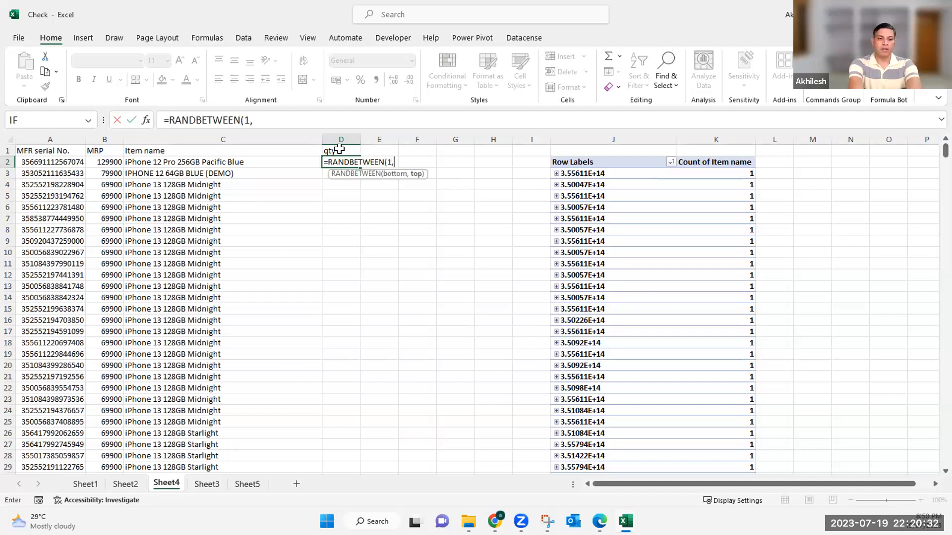
{"action": "type", "text": "5"}
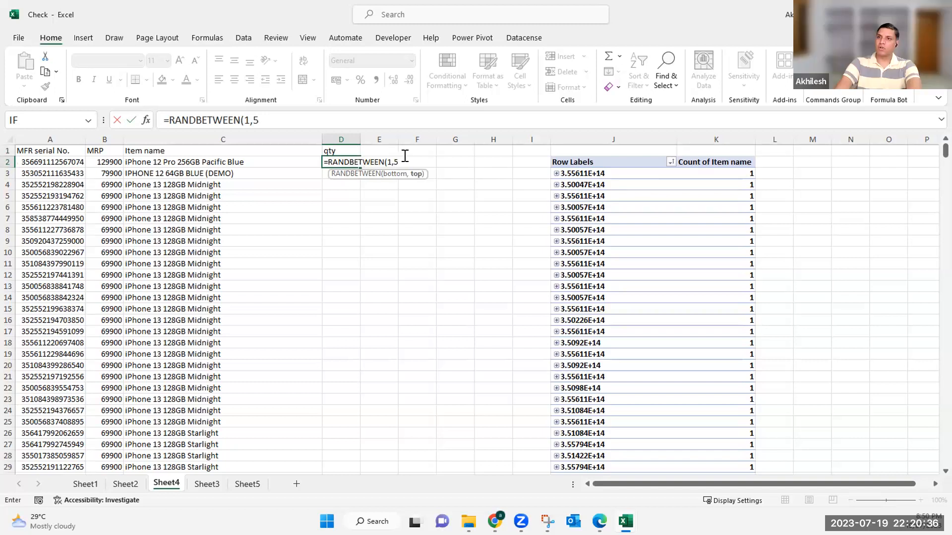
{"action": "type", "text": ")"}
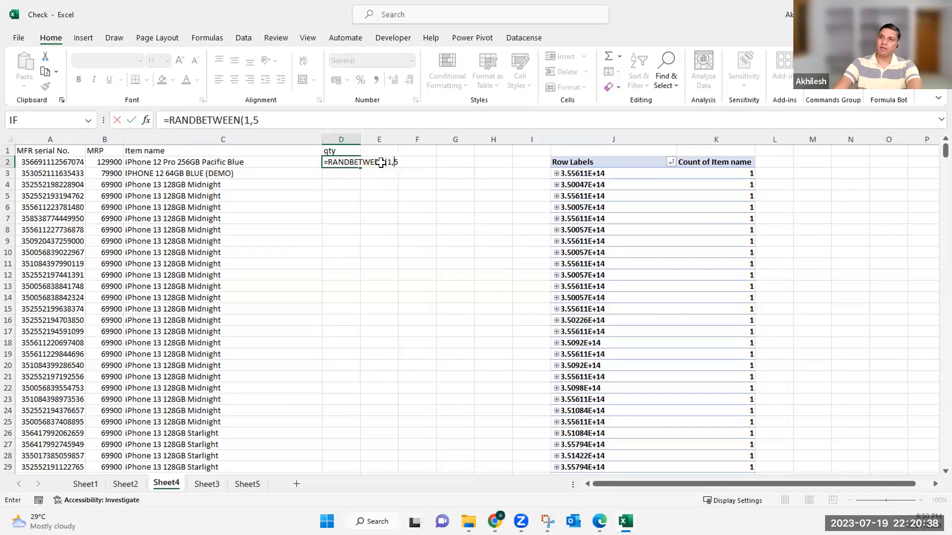
{"action": "key", "text": "Return"}
- Copy the RANDBETWEEN formula from D2 down the qty column to D322
{"action": "left_click", "coordinate": [352, 159]}
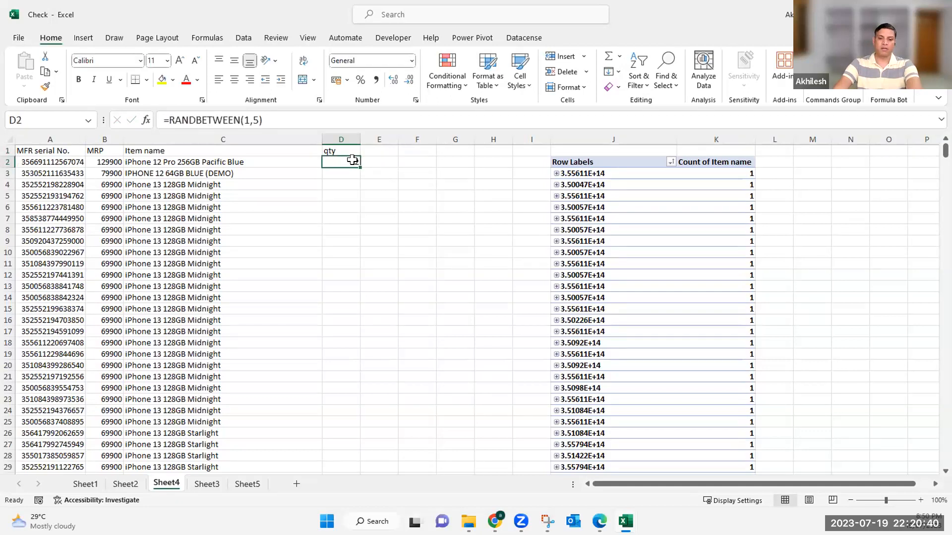
{"action": "key", "text": "ctrl+c"}
{"action": "key", "text": "Left"}
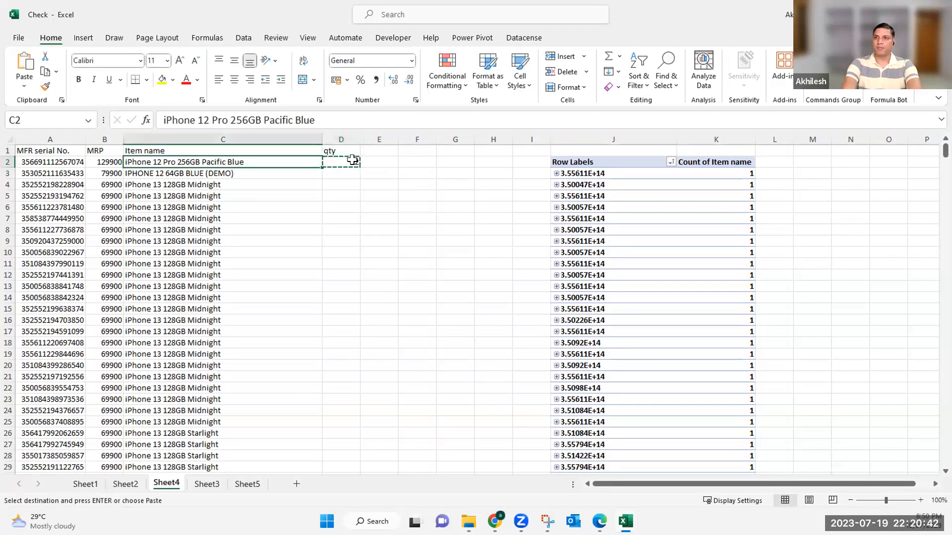
{"action": "key", "text": "ctrl+Down"}
{"action": "key", "text": "Right"}
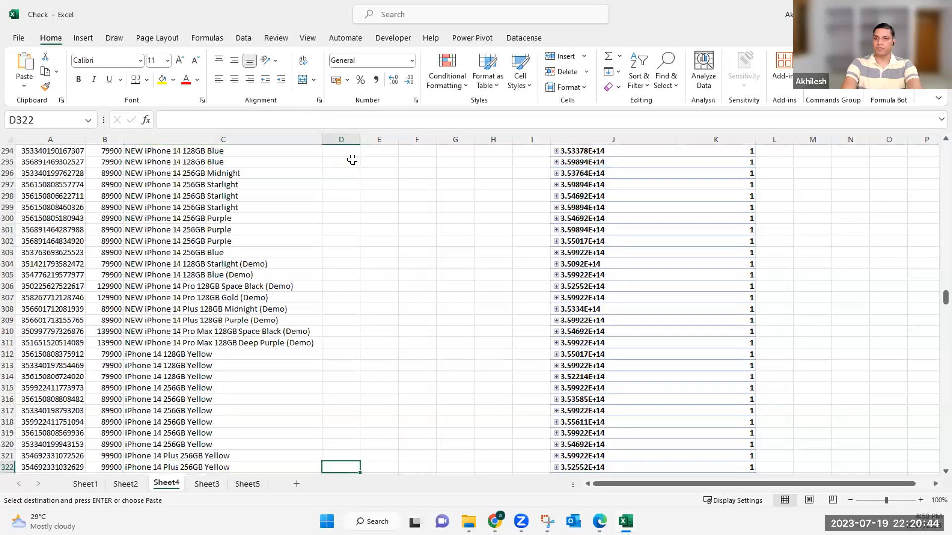
{"action": "key", "text": "ctrl+shift+Up"}
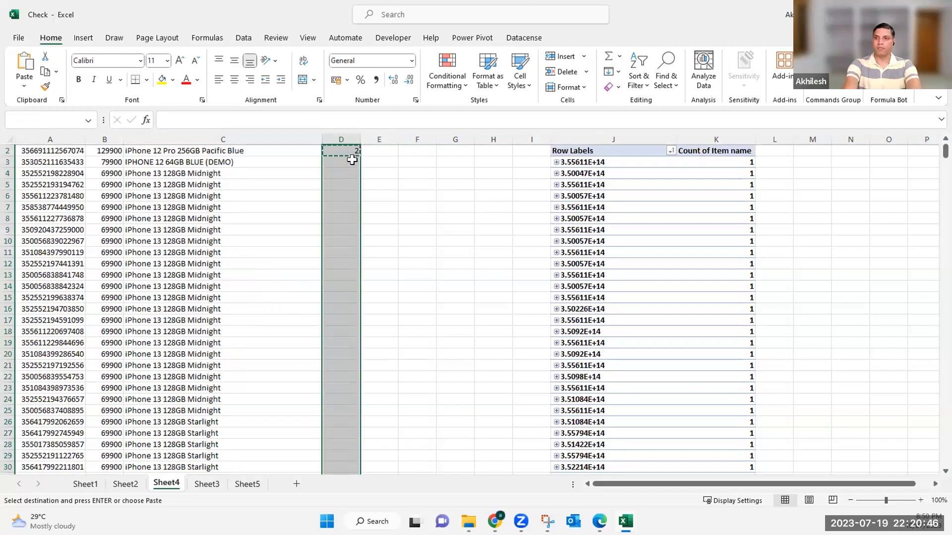
{"action": "key", "text": "Return"}
- Convert the random qty formulas in D2:D322 to fixed values by pasting them over themselves as values
{"action": "key", "text": "ctrl+c"}
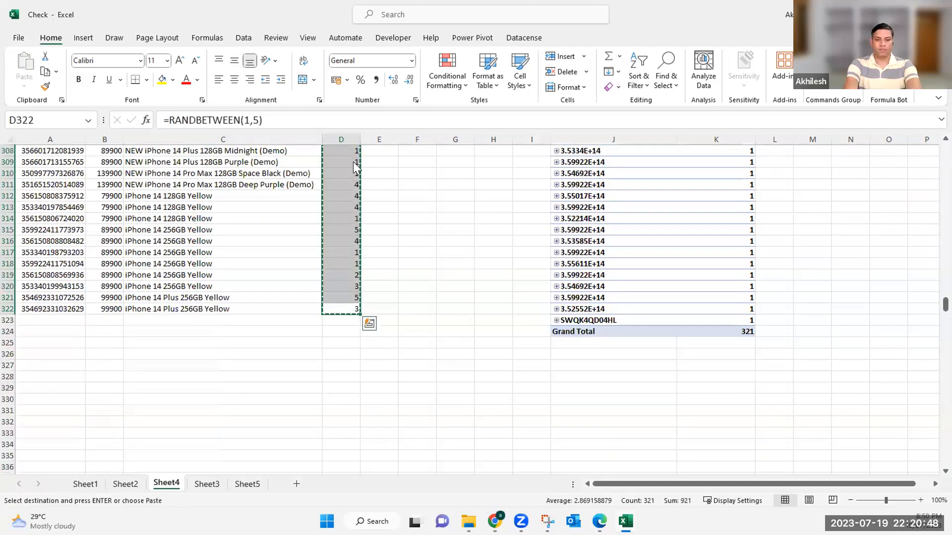
{"action": "key", "text": "ctrl+alt+v"}
{"action": "key", "text": "v"}
{"action": "key", "text": "Return"}
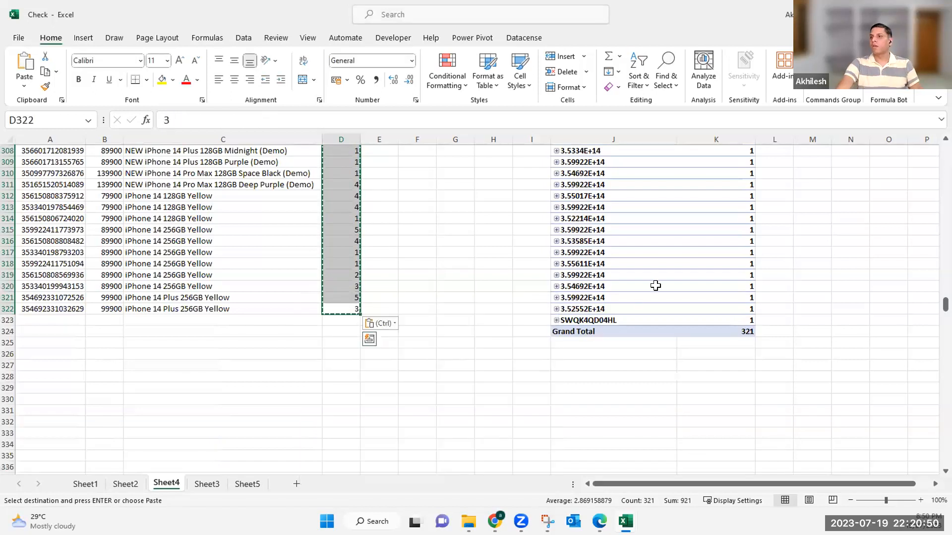
- Change the PivotTable's data source on Sheet4 to A1:D322 so that it includes the qty column
{"action": "scroll", "coordinate": [674, 242], "scroll_direction": "up", "scroll_amount": 13}
{"action": "scroll", "coordinate": [677, 241], "scroll_direction": "up", "scroll_amount": 20}
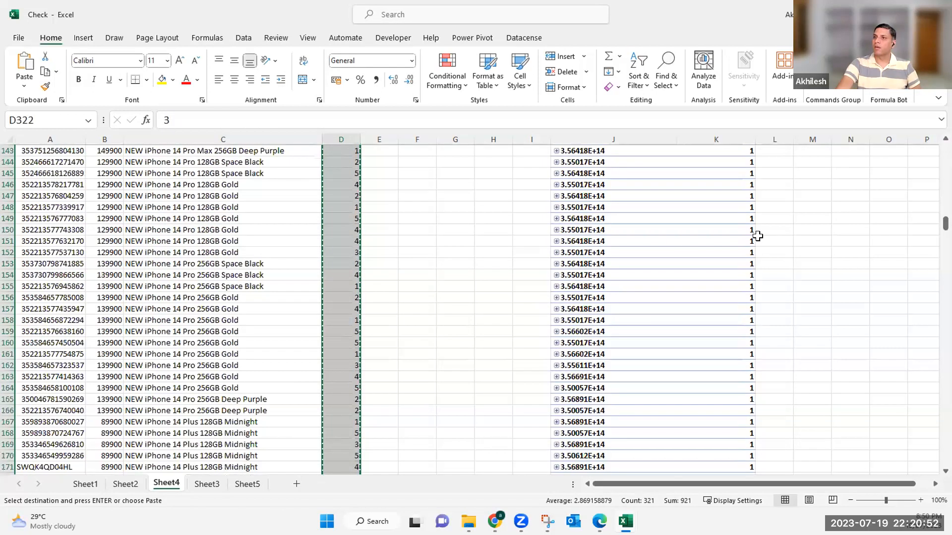
{"action": "scroll", "coordinate": [676, 242], "scroll_direction": "up", "scroll_amount": 20}
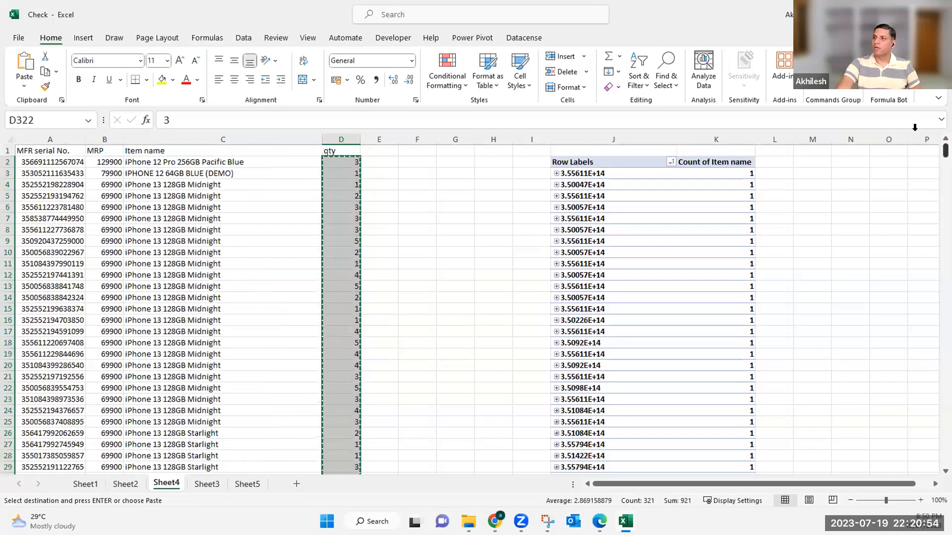
{"action": "left_click", "coordinate": [640, 219]}
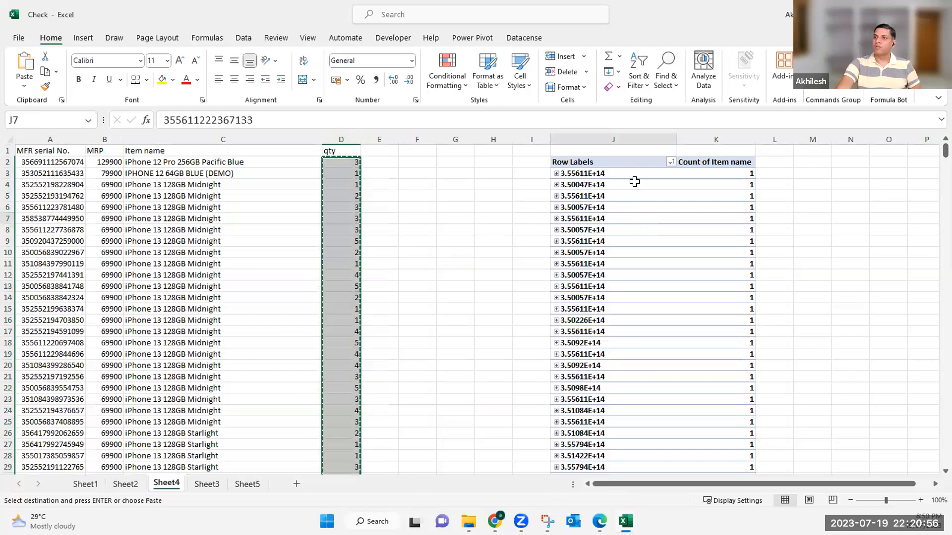
{"action": "left_click", "coordinate": [578, 38]}
{"action": "left_click", "coordinate": [500, 81]}
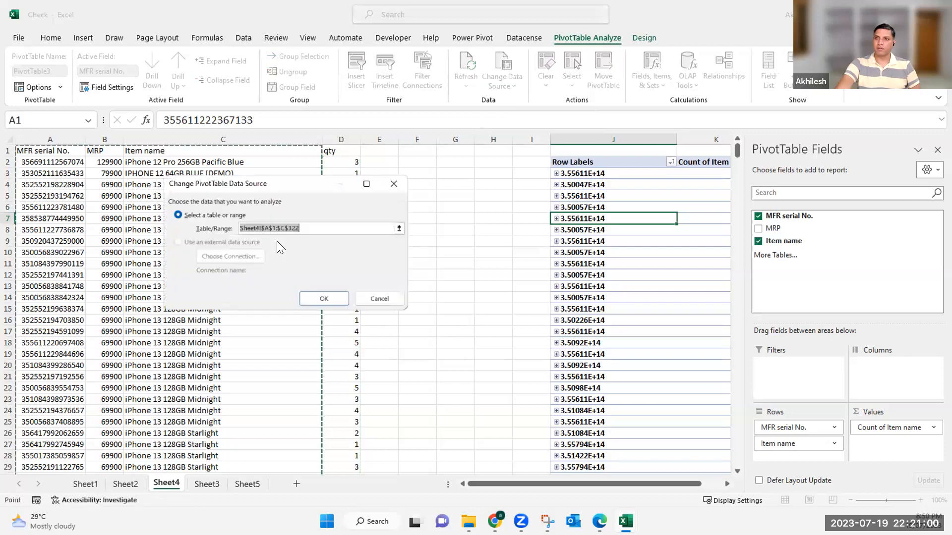
{"action": "left_click", "coordinate": [53, 149]}
{"action": "left_click", "coordinate": [343, 153], "text": "shift"}
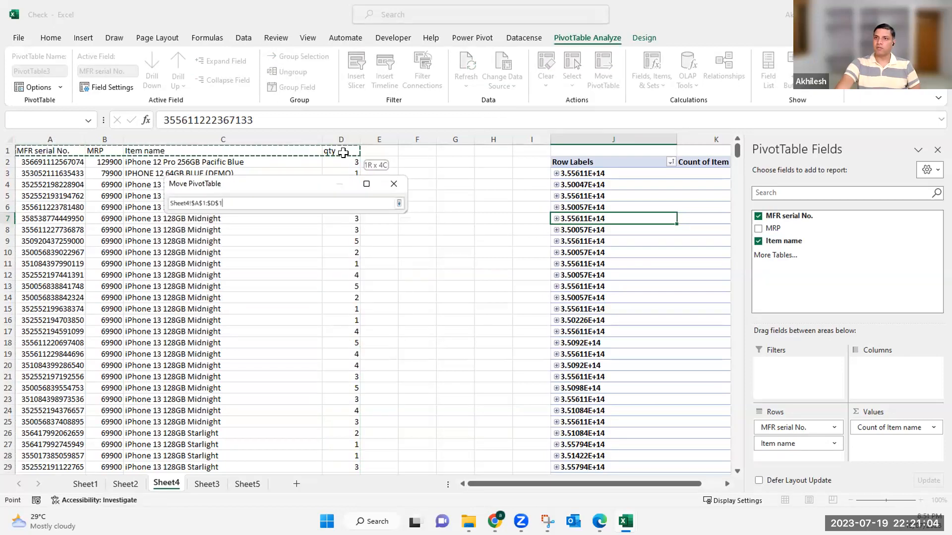
{"action": "key", "text": "shift+Down"}
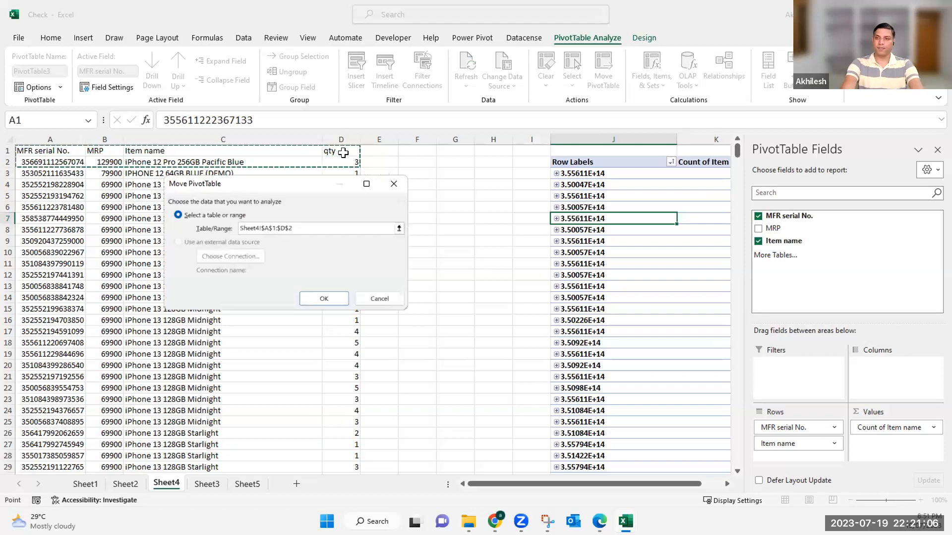
{"action": "key", "text": "ctrl+shift+Down"}
{"action": "left_click", "coordinate": [313, 296]}
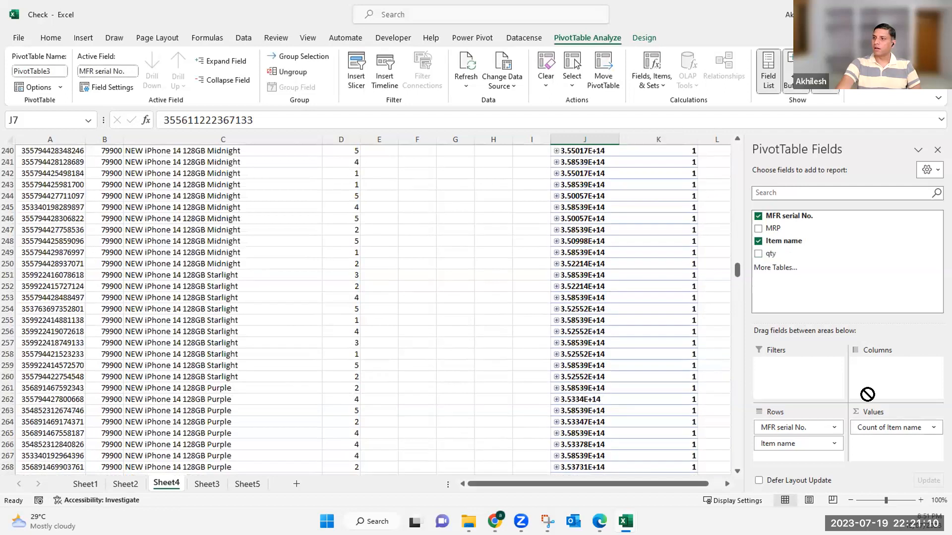
- Replace Count of Item name with Sum of qty in the PivotTable's values
{"action": "left_click_drag", "start_coordinate": [878, 431], "coordinate": [492, 286]}
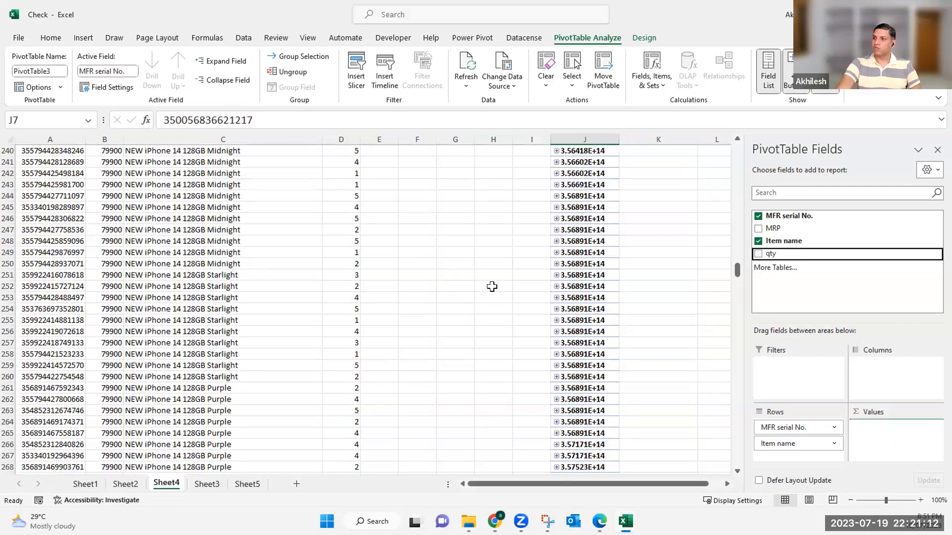
{"action": "left_click", "coordinate": [492, 287]}
{"action": "scroll", "coordinate": [675, 215], "scroll_direction": "up", "scroll_amount": 6}
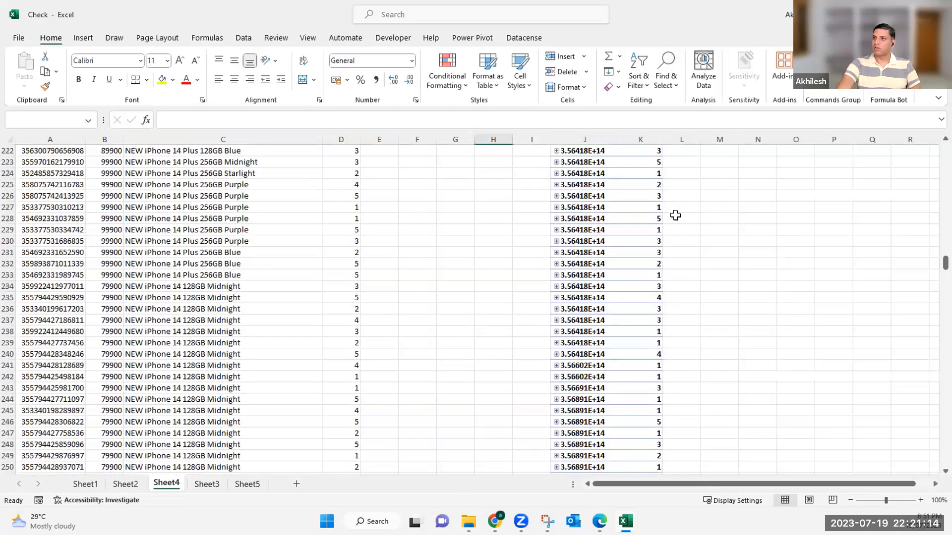
{"action": "scroll", "coordinate": [476, 307], "scroll_direction": "up", "scroll_amount": 6}
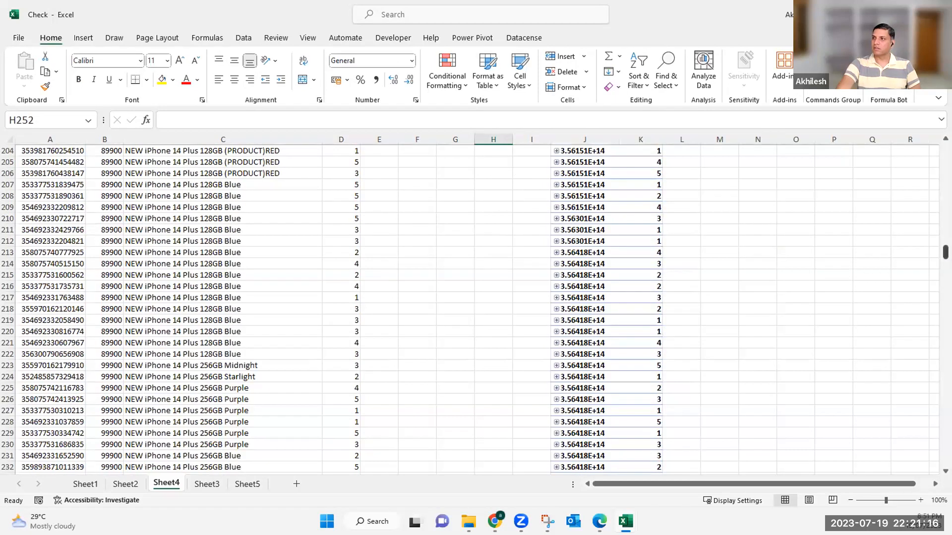
{"action": "scroll", "coordinate": [613, 159], "scroll_direction": "up", "scroll_amount": 20}
- Expand the first serial number in the PivotTable to its item name and select that item's qty in K4
{"action": "left_click", "coordinate": [635, 176]}
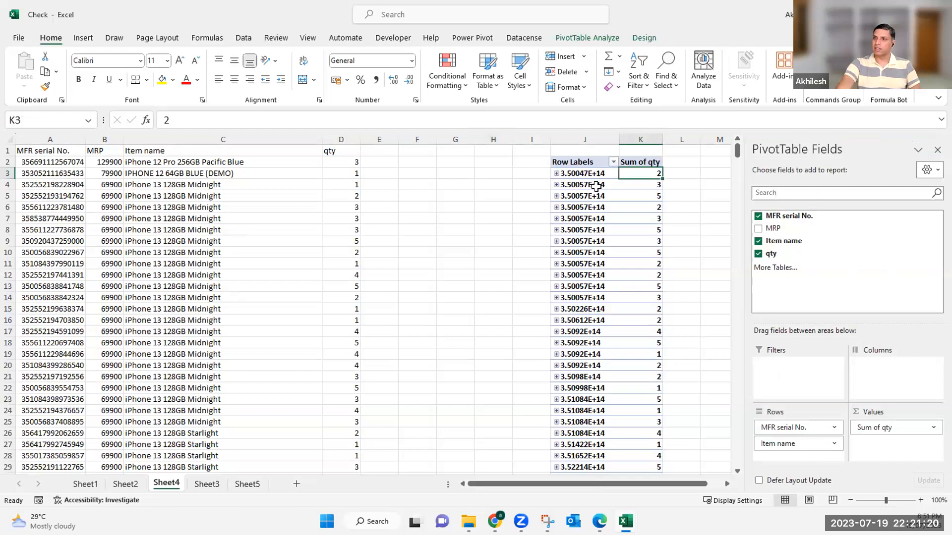
{"action": "left_click", "coordinate": [556, 174]}
{"action": "left_click", "coordinate": [531, 230]}
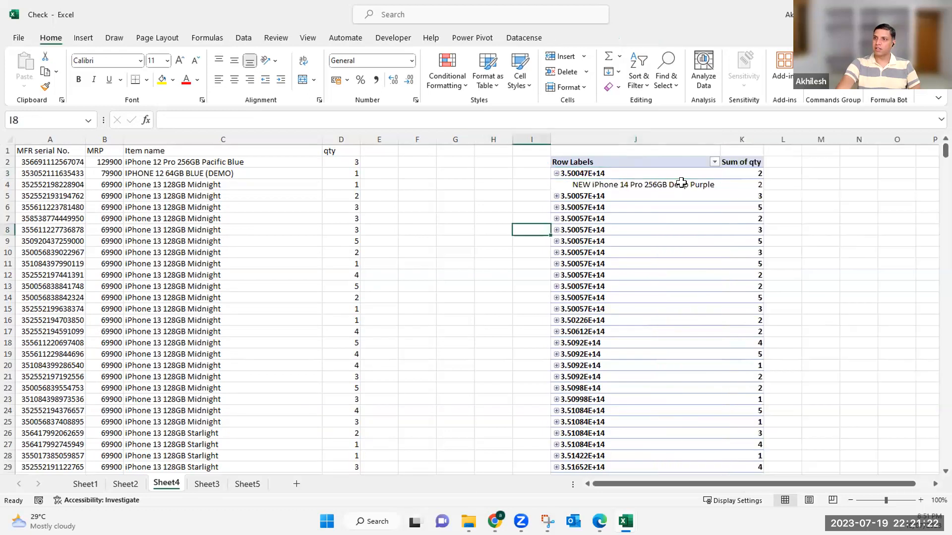
{"action": "left_click", "coordinate": [742, 185]}
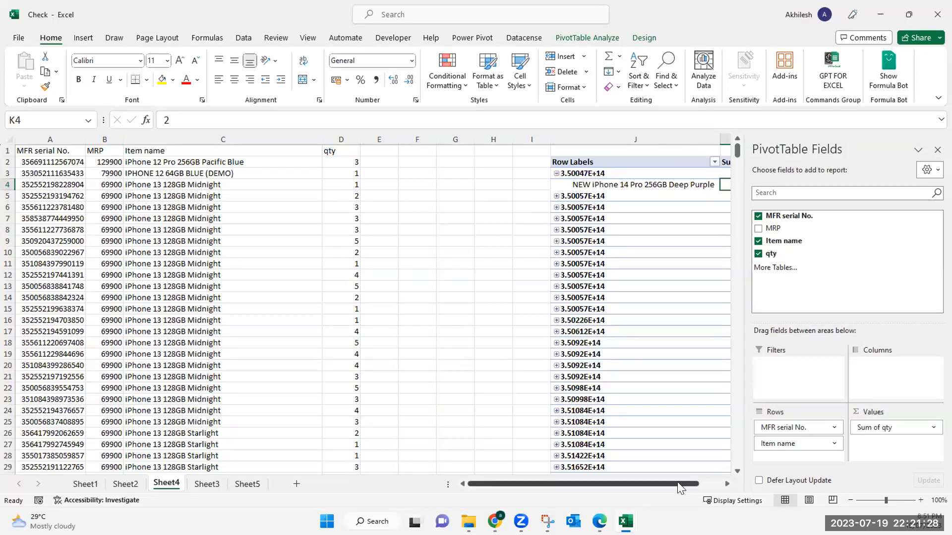
{"action": "scroll", "coordinate": [694, 482], "scroll_direction": "right", "scroll_amount": 1}
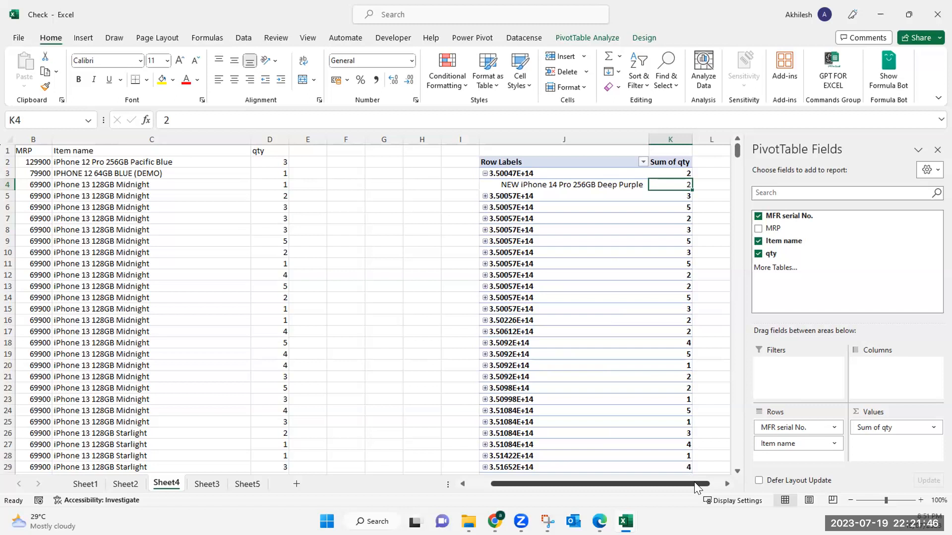
{"action": "left_click", "coordinate": [711, 196]}
{"action": "left_click_drag", "start_coordinate": [750, 483], "coordinate": [897, 483]}
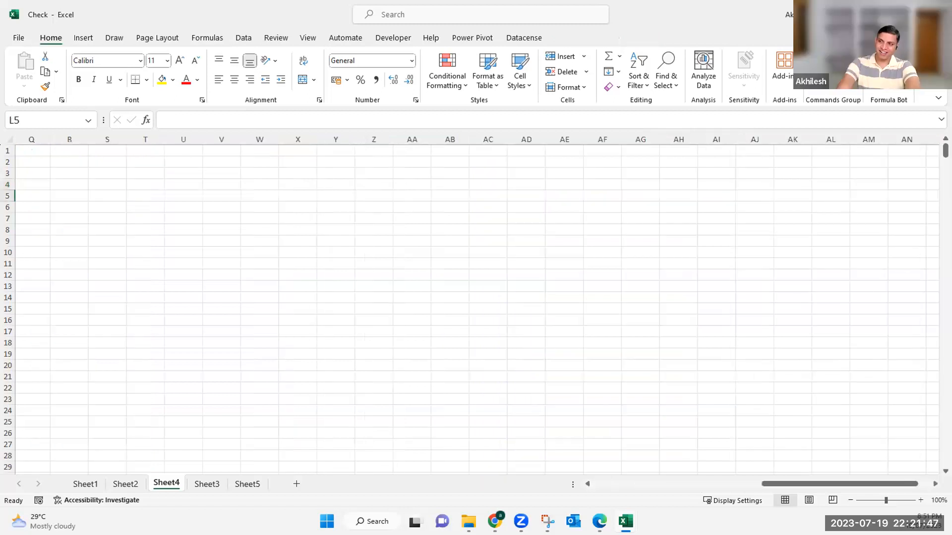
{"action": "left_click", "coordinate": [732, 484]}
{"action": "left_click", "coordinate": [686, 173]}
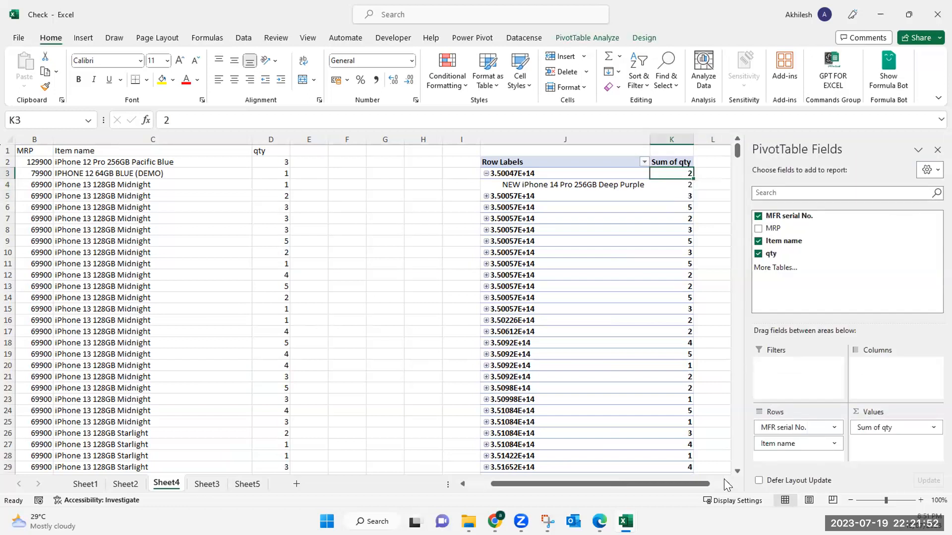
{"action": "left_click", "coordinate": [724, 480]}
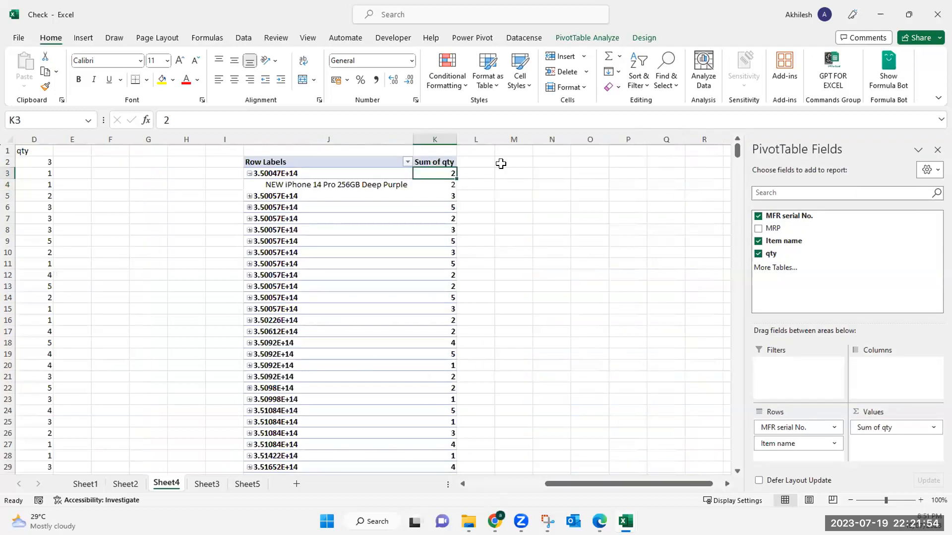
{"action": "left_click", "coordinate": [484, 172]}
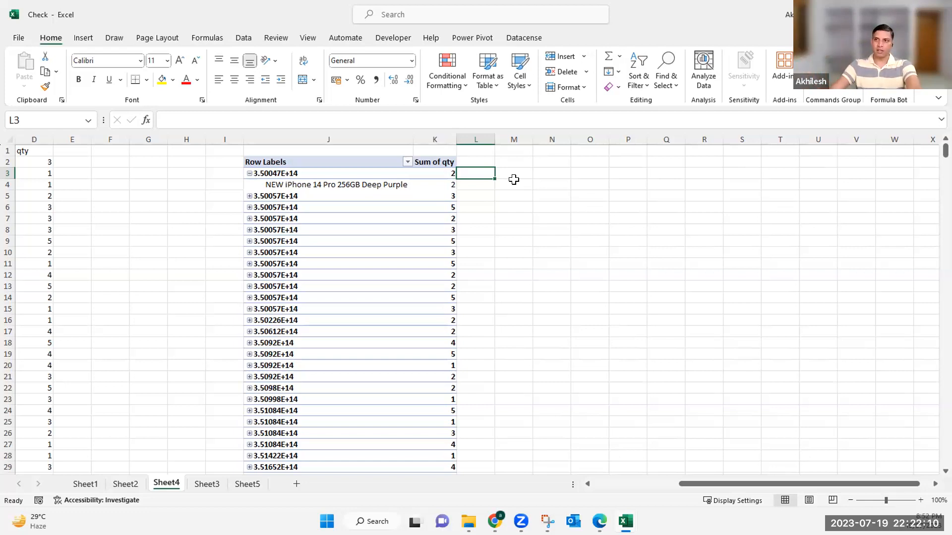
{"action": "type", "text": "=vl"}
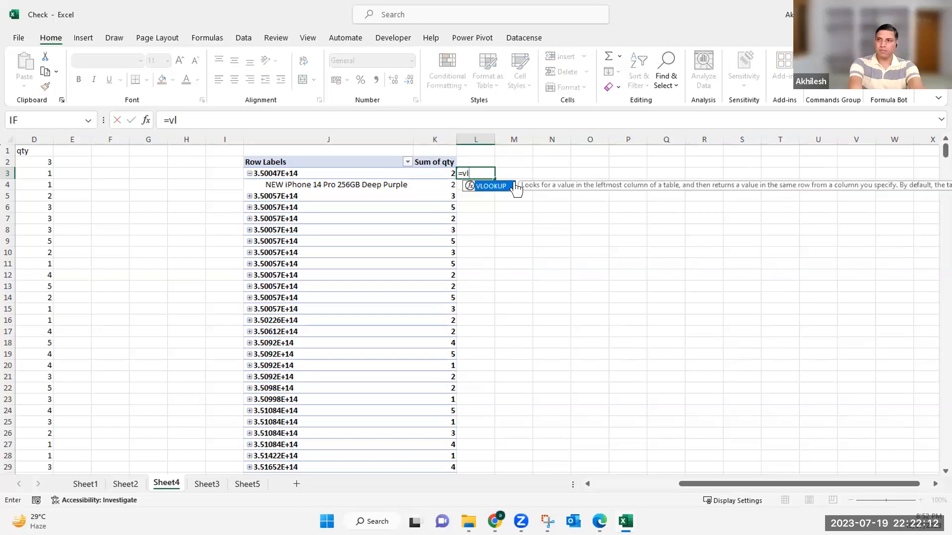
{"action": "key", "text": "Tab"}
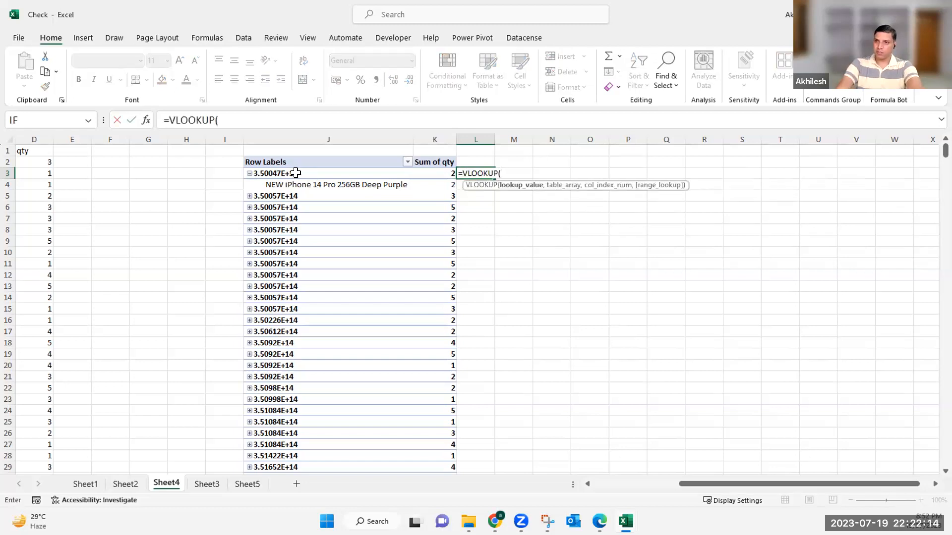
{"action": "left_click", "coordinate": [296, 172]}
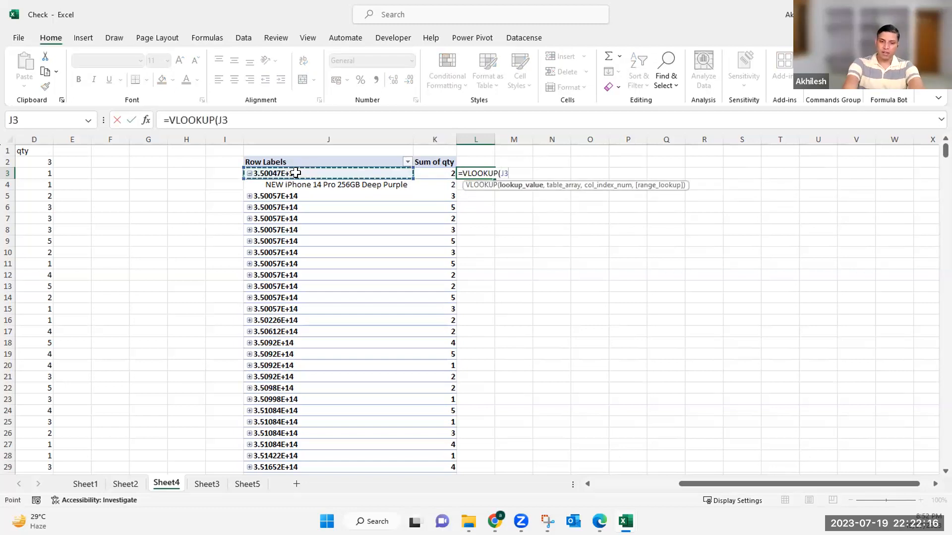
{"action": "type", "text": ","}
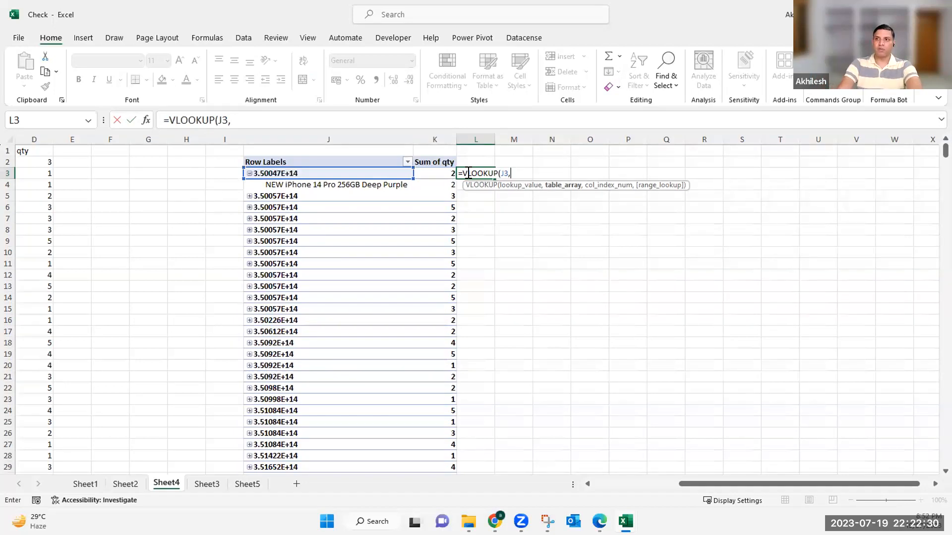
{"action": "left_click_drag", "start_coordinate": [460, 172], "coordinate": [497, 162]}
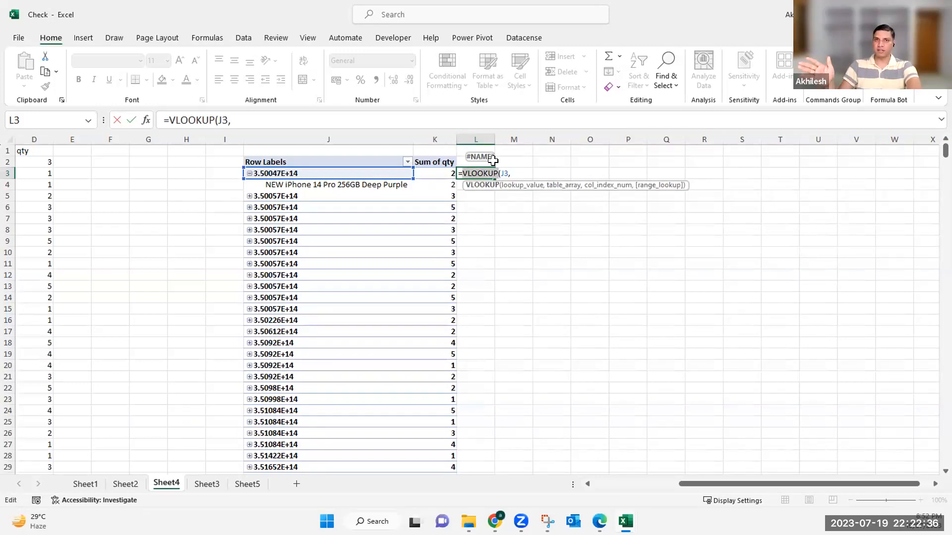
{"action": "key", "text": "Escape"}
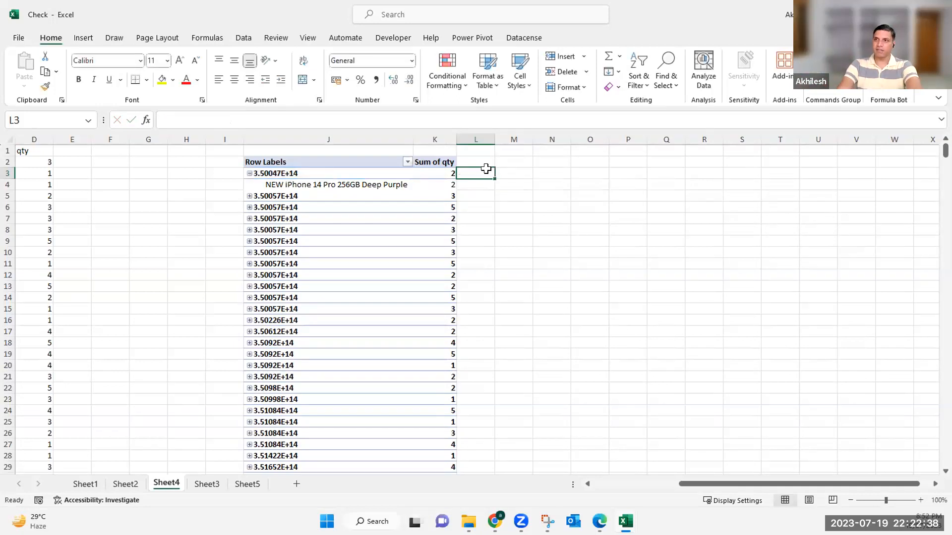
- Enter the sample quantities 2 in L3 and 1 in L4 beside the PivotTable's Sum of qty column
{"action": "type", "text": "2"}
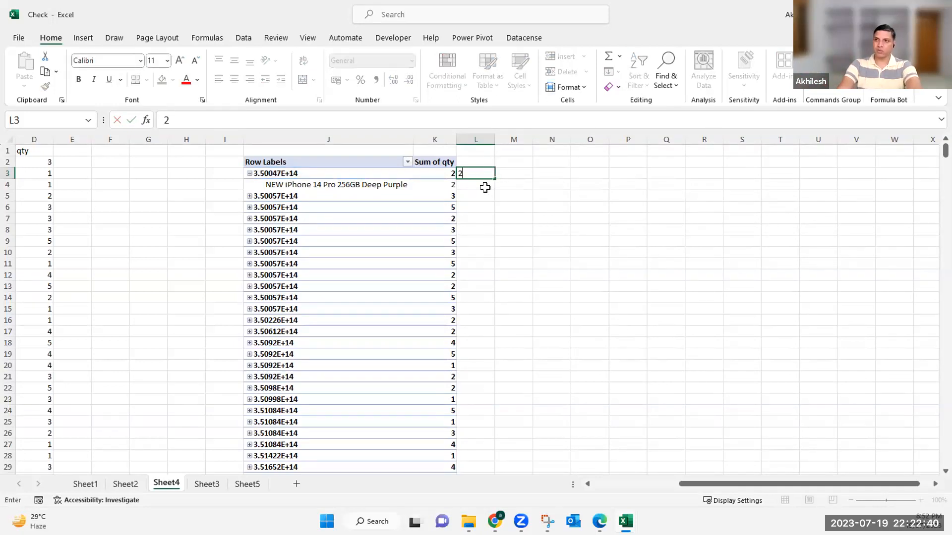
{"action": "key", "text": "Return"}
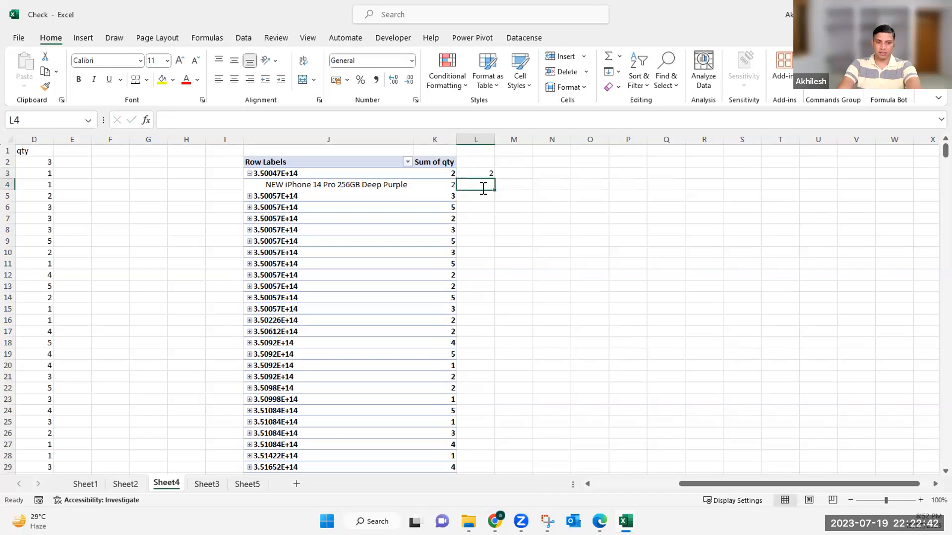
{"action": "type", "text": "1"}
{"action": "key", "text": "Return"}
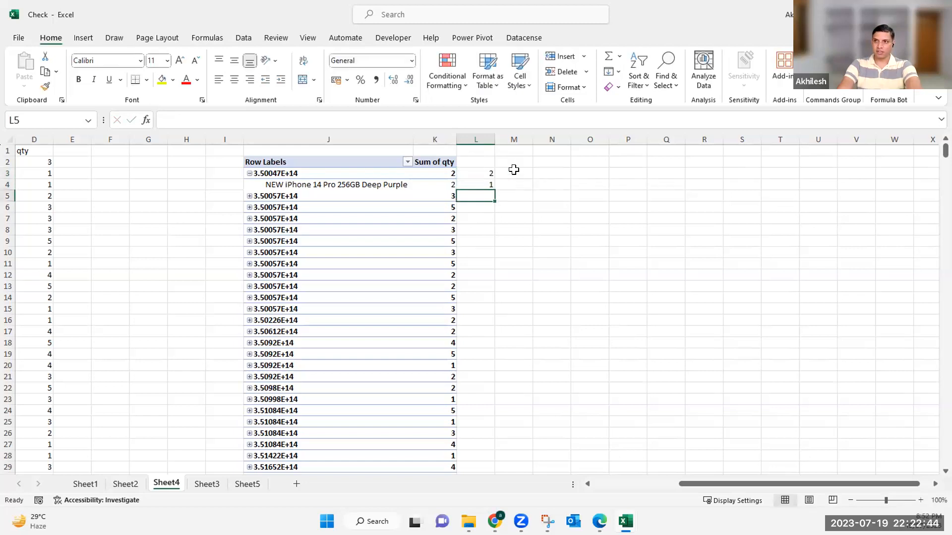
- Subtract the sample quantity from Sum of qty with =K3-L3 in M3 and fill the formula down to M29
{"action": "left_click", "coordinate": [514, 171]}
{"action": "type", "text": "="}
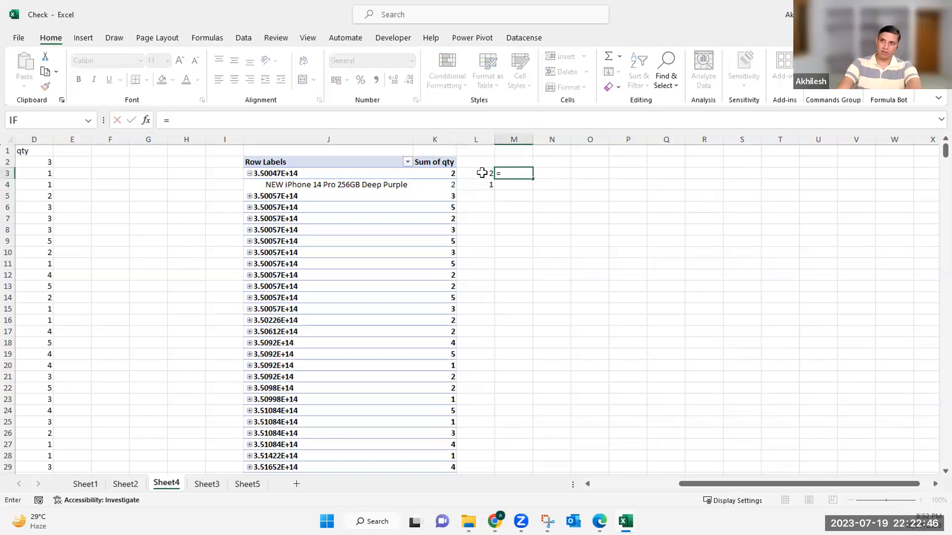
{"action": "left_click", "coordinate": [448, 172]}
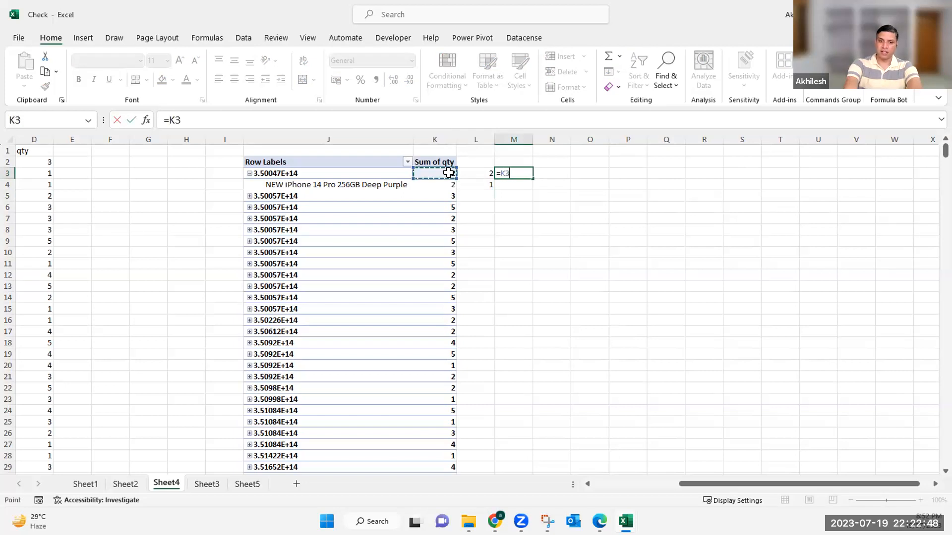
{"action": "type", "text": "-"}
{"action": "left_click", "coordinate": [478, 171]}
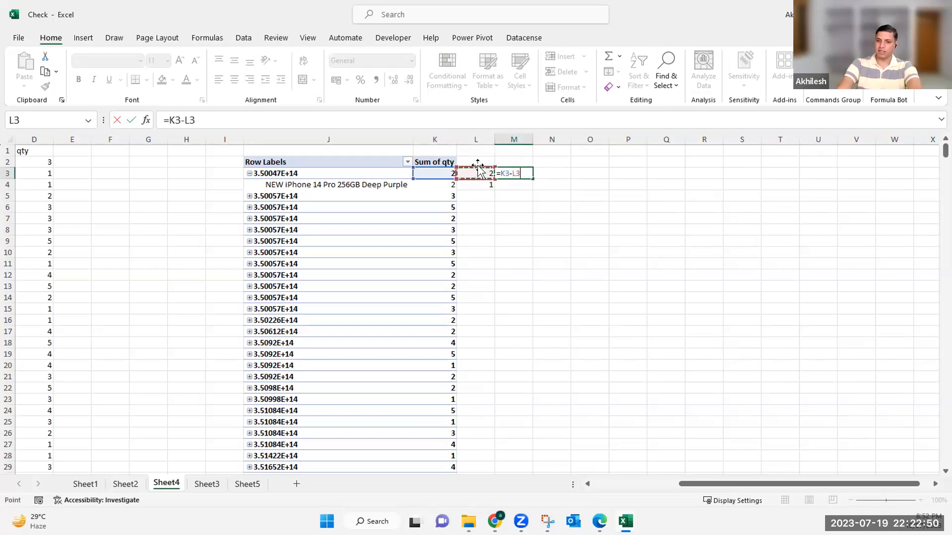
{"action": "left_click_drag", "start_coordinate": [534, 179], "coordinate": [530, 467]}
{"action": "left_click", "coordinate": [472, 264]}
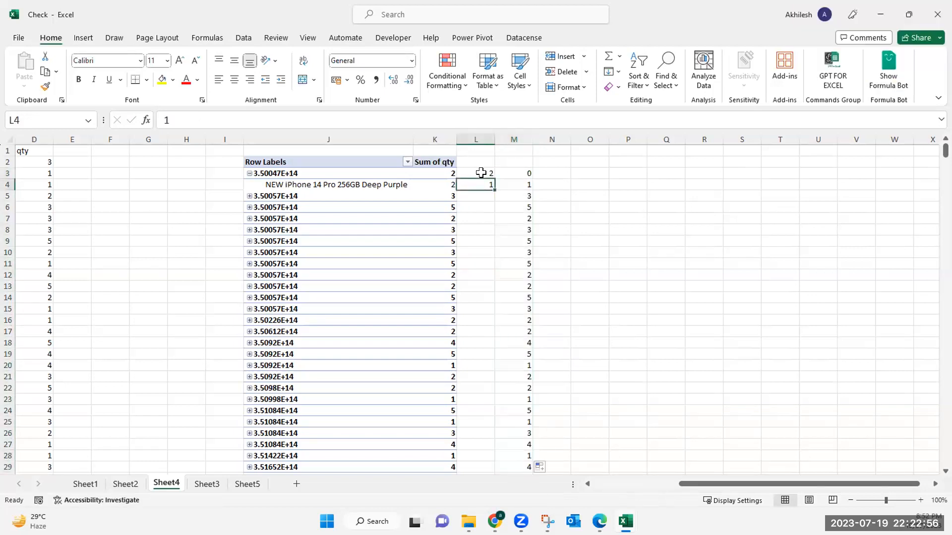
{"action": "left_click", "coordinate": [480, 173]}
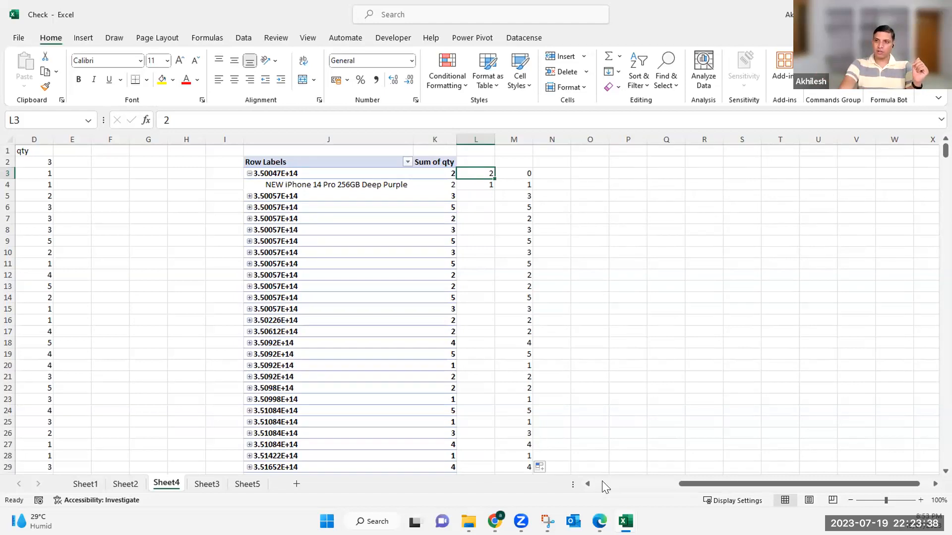
- Select the first record of the source data, A2:D2, from MFR serial No. through qty
{"action": "left_click", "coordinate": [603, 482]}
{"action": "left_click_drag", "start_coordinate": [58, 140], "coordinate": [259, 149]}
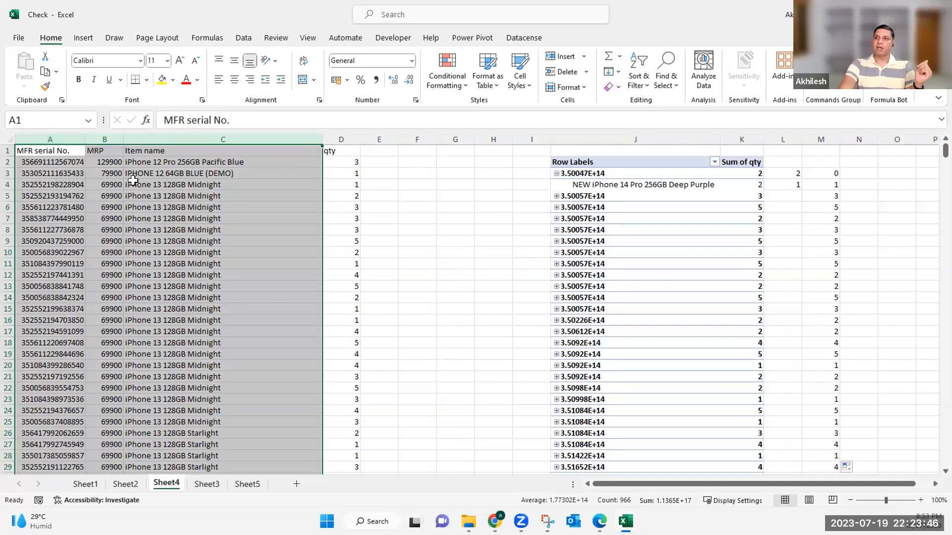
{"action": "left_click", "coordinate": [71, 160]}
{"action": "key", "text": "ctrl+shift+Right"}
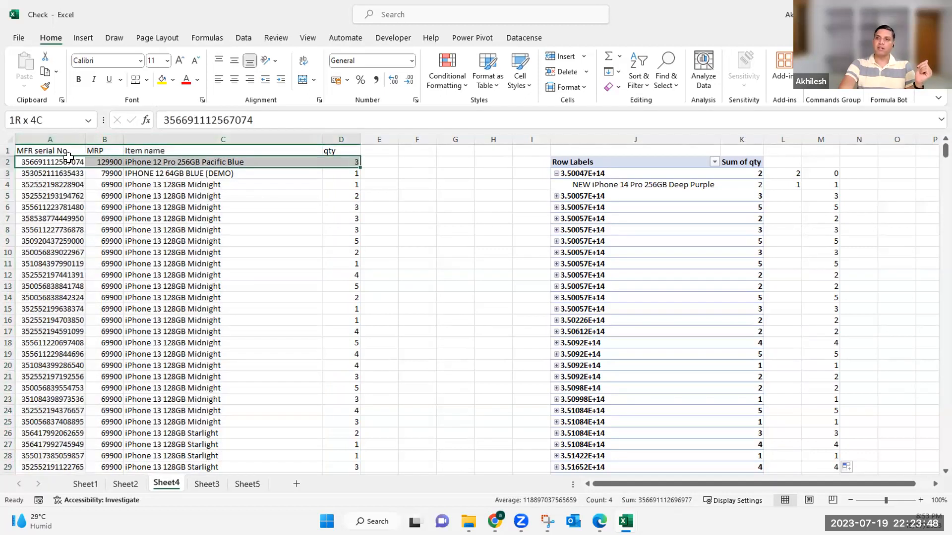
- Save the workbook
{"action": "left_click_drag", "start_coordinate": [67, 286], "coordinate": [335, 283]}
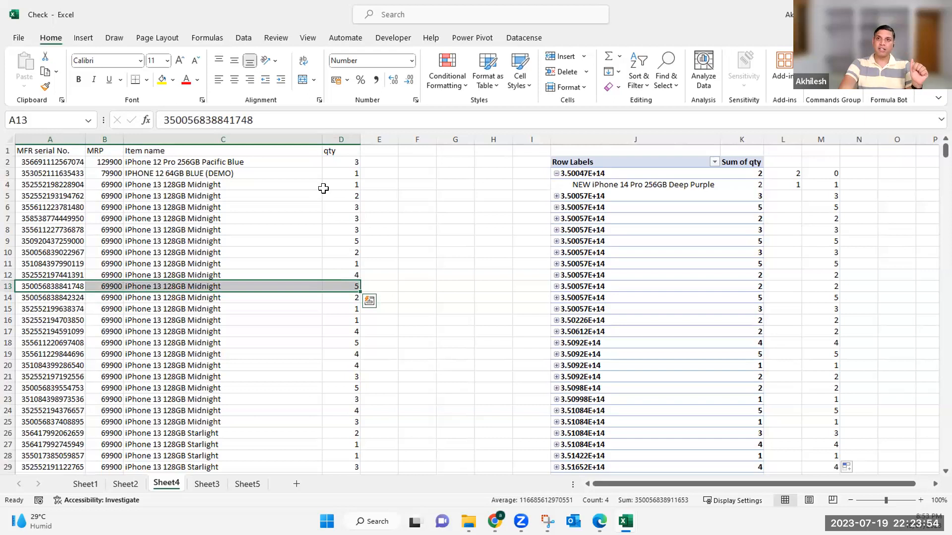
{"action": "left_click", "coordinate": [604, 174]}
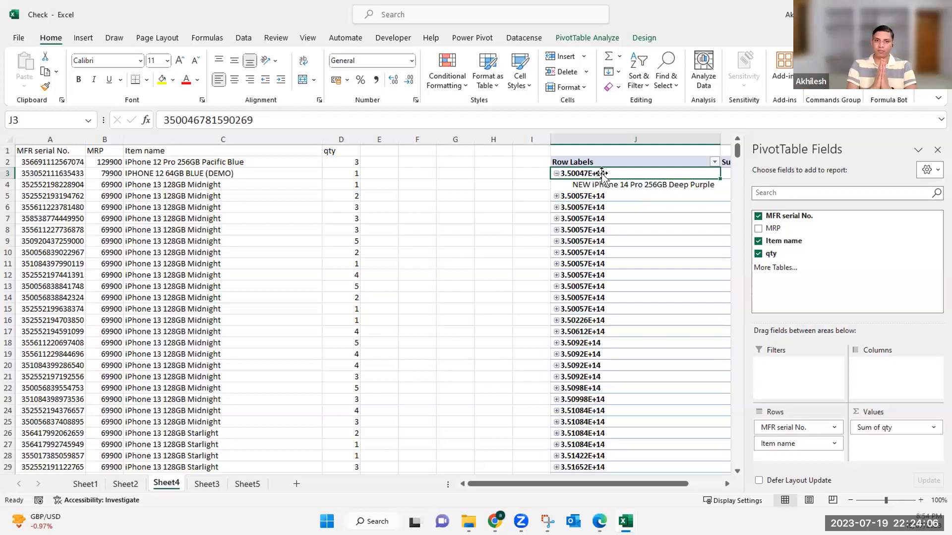
{"action": "left_click", "coordinate": [494, 218]}
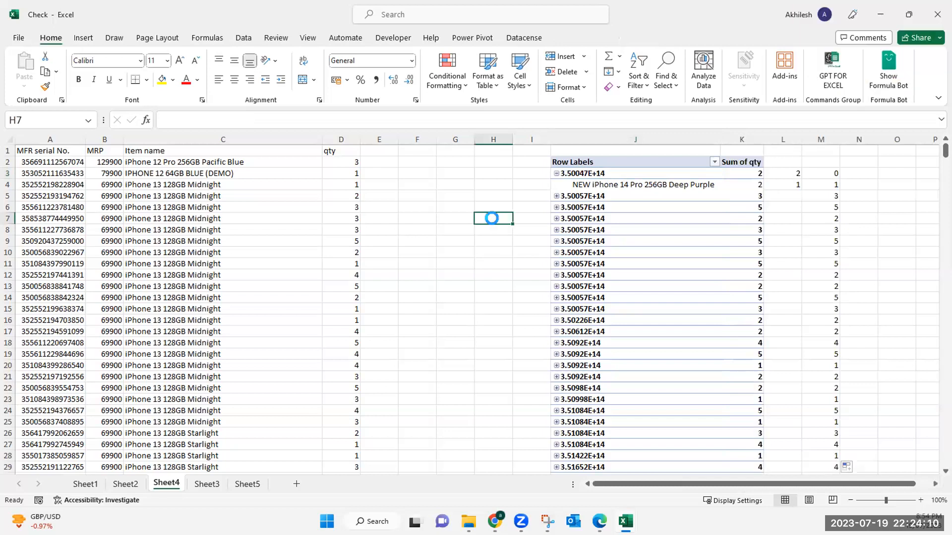
{"action": "key", "text": "ctrl+s"}
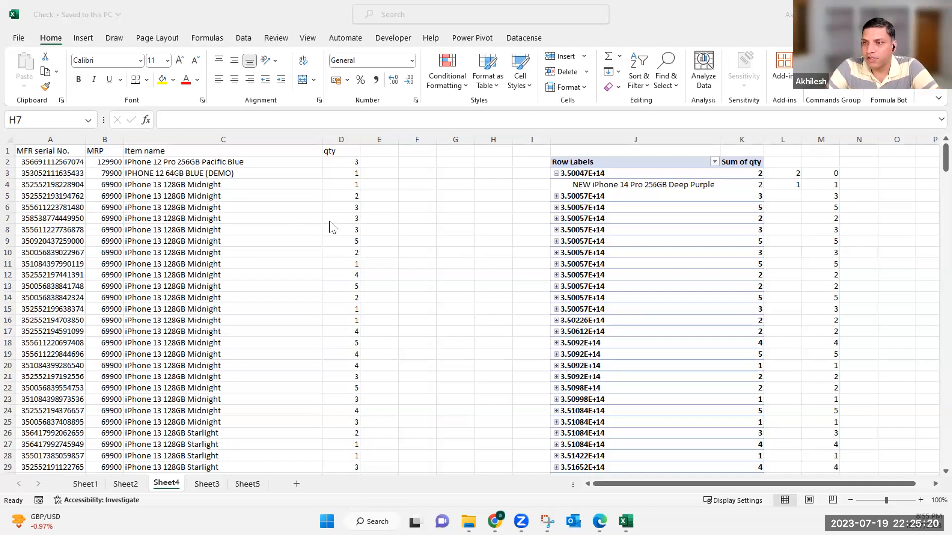
- Add filters to the header row A1:D1 and filter the qty column to show only 3
{"action": "left_click", "coordinate": [58, 145]}
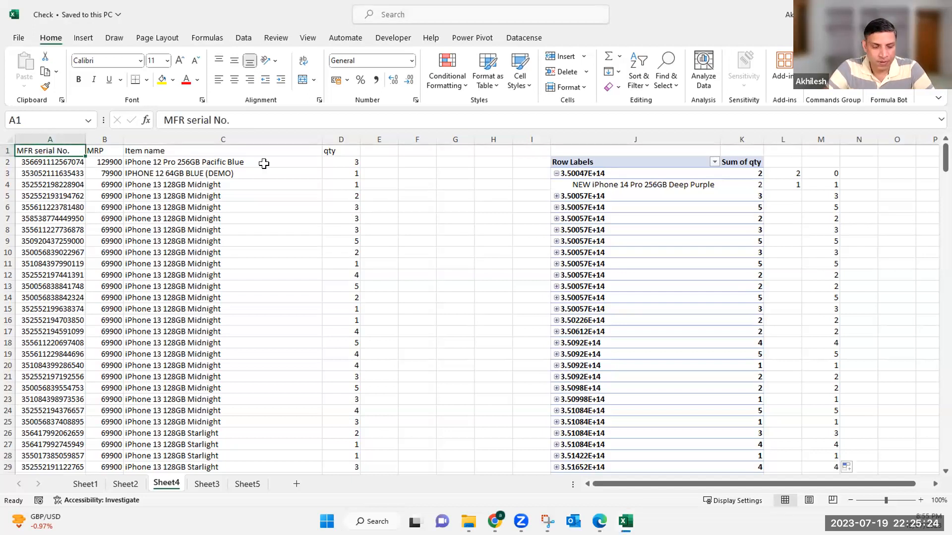
{"action": "left_click_drag", "start_coordinate": [323, 150], "coordinate": [331, 150]}
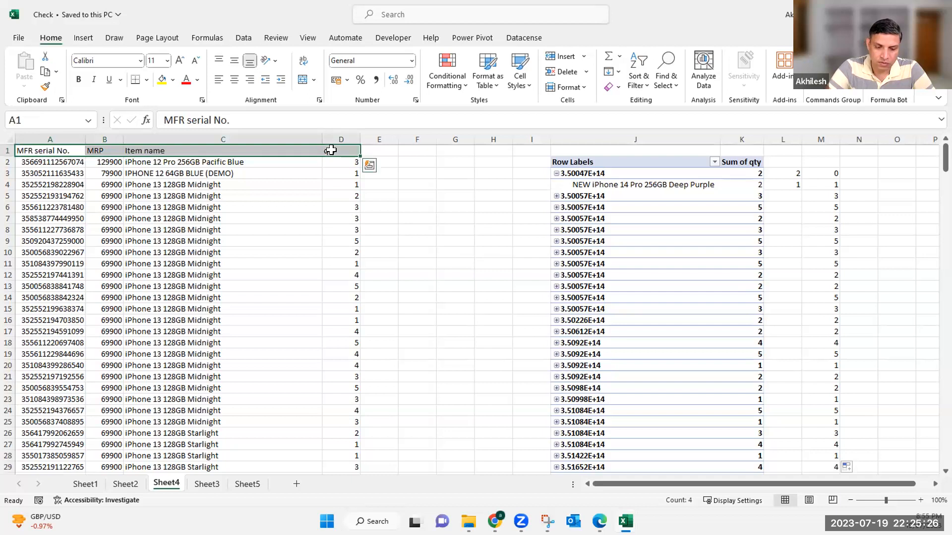
{"action": "key", "text": "ctrl+shift+l"}
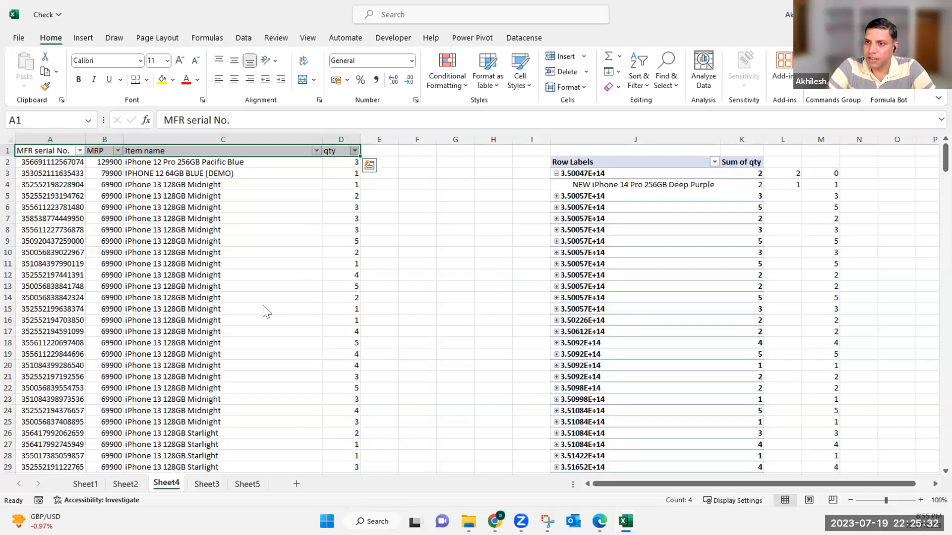
{"action": "left_click", "coordinate": [355, 150]}
{"action": "left_click", "coordinate": [236, 295]}
{"action": "left_click", "coordinate": [237, 327]}
{"action": "left_click", "coordinate": [308, 406]}
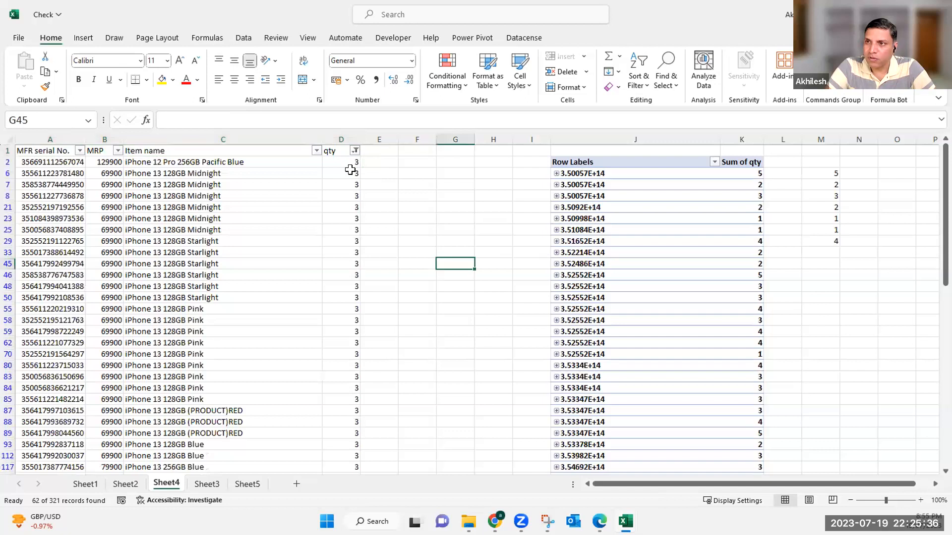
- Replace the qty value in D2 with the text A
{"action": "left_click", "coordinate": [350, 164]}
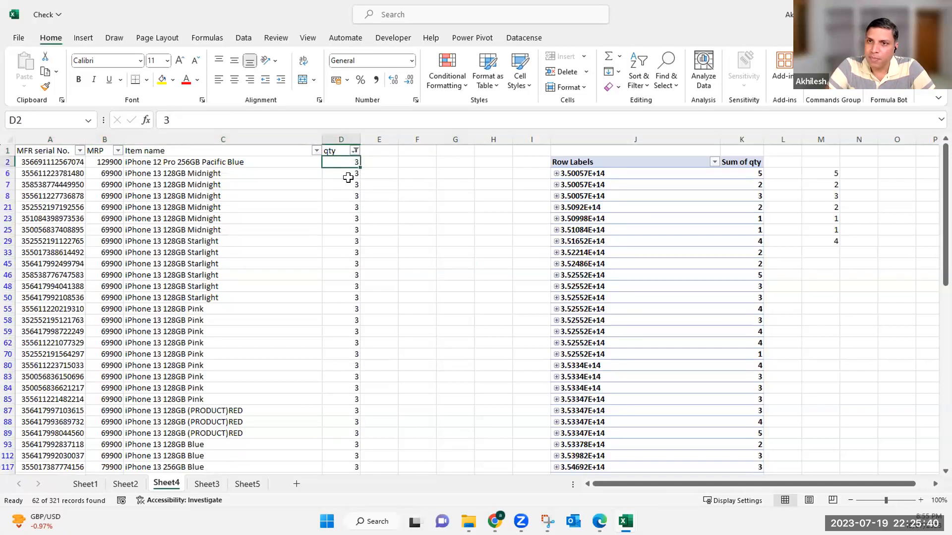
{"action": "left_click_drag", "start_coordinate": [349, 178], "coordinate": [348, 421]}
{"action": "left_click_drag", "start_coordinate": [340, 458], "coordinate": [340, 459]}
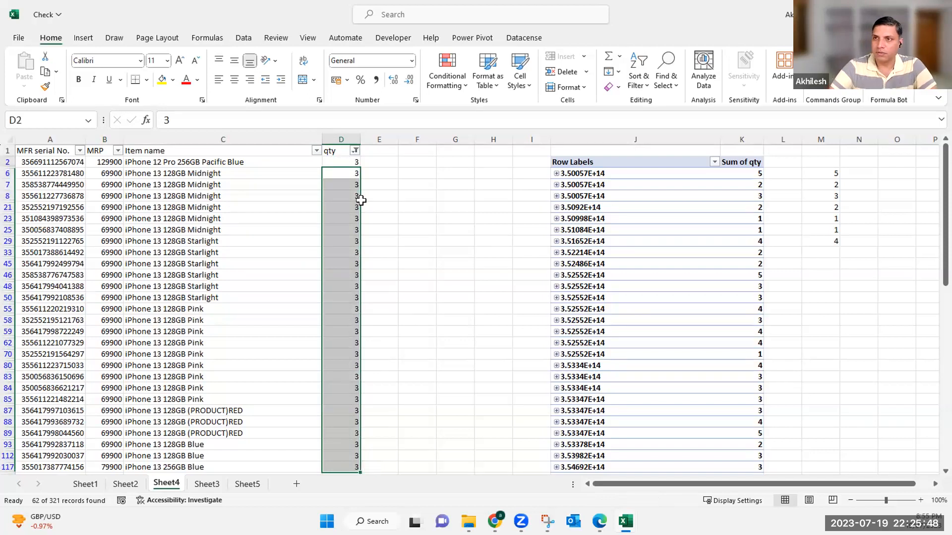
{"action": "key", "text": "Up"}
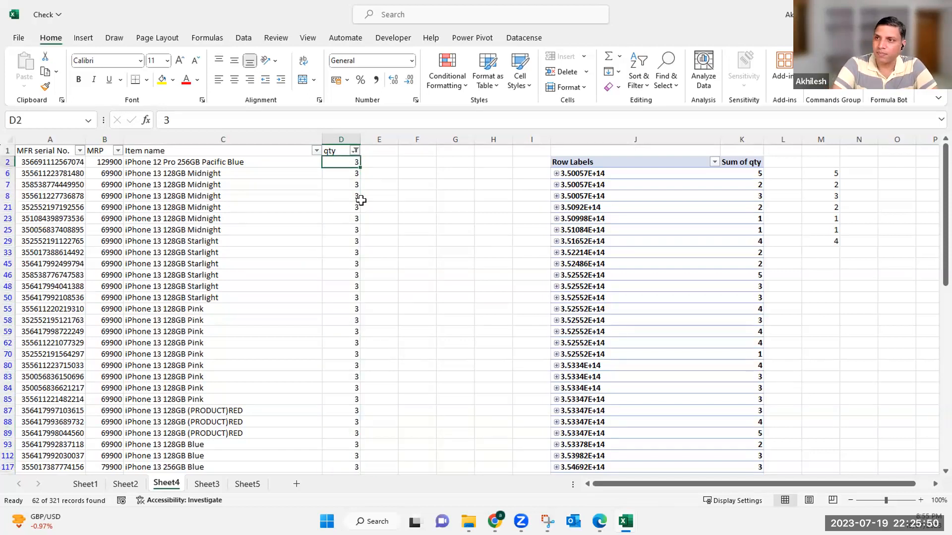
{"action": "key", "text": "F2"}
{"action": "type", "text": "="}
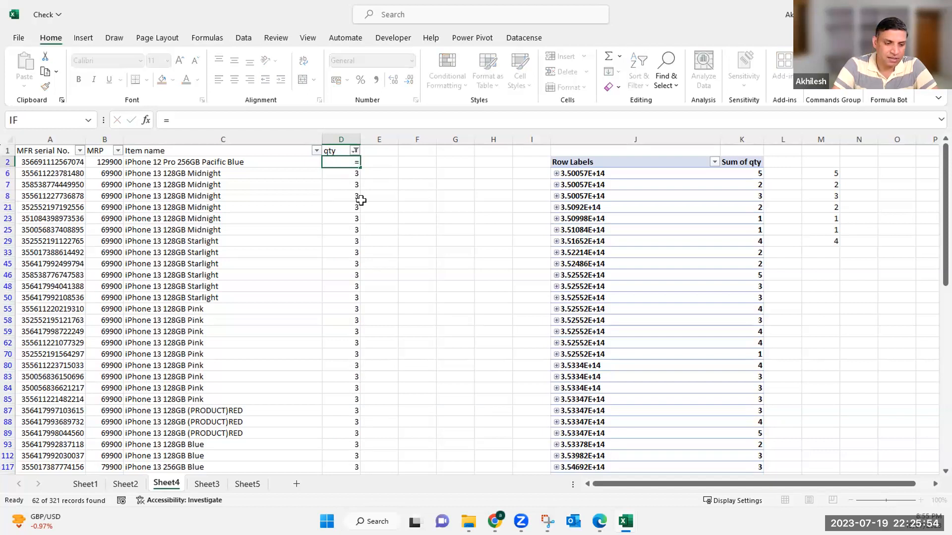
{"action": "key", "text": "Escape"}
{"action": "type", "text": "A"}
{"action": "key", "text": "Return"}
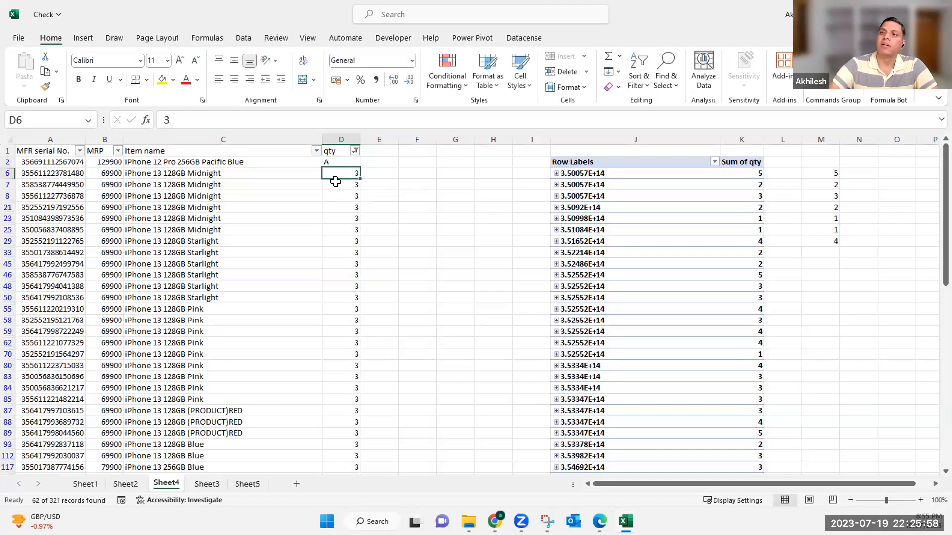
- Copy the A in D2 and paste it into all filtered qty cells from D6 to the last row
{"action": "left_click", "coordinate": [335, 161]}
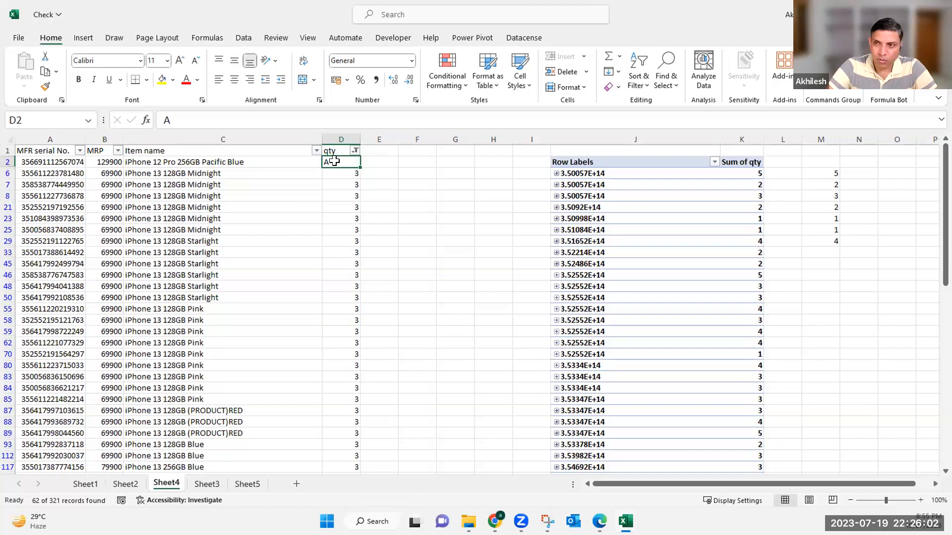
{"action": "key", "text": "ctrl+c"}
{"action": "key", "text": "Down"}
{"action": "left_click", "coordinate": [335, 444], "text": "shift"}
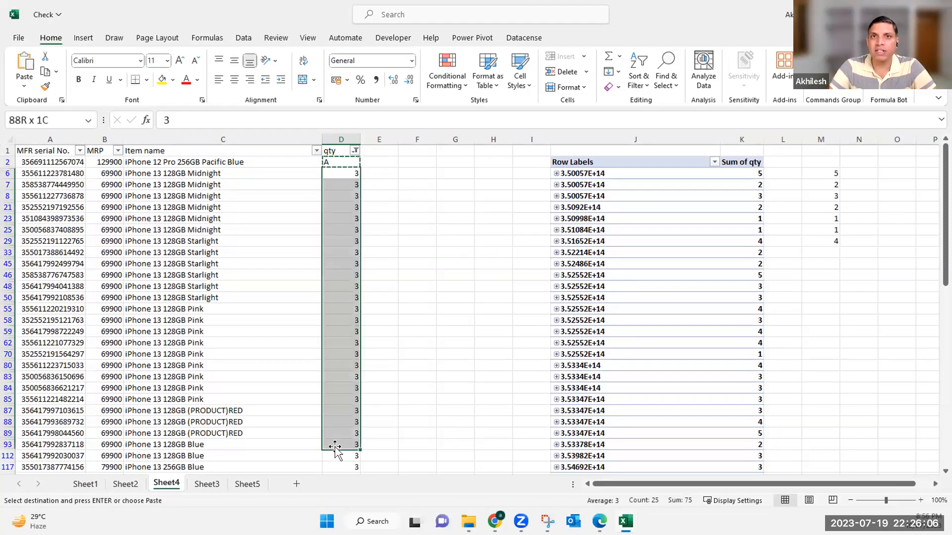
{"action": "key", "text": "ctrl+v"}
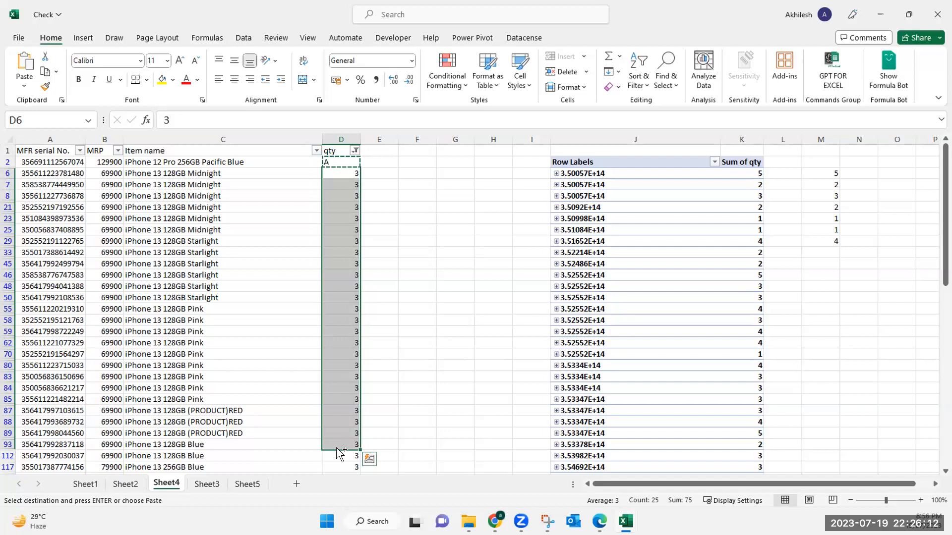
{"action": "key", "text": "ctrl+shift+Down"}
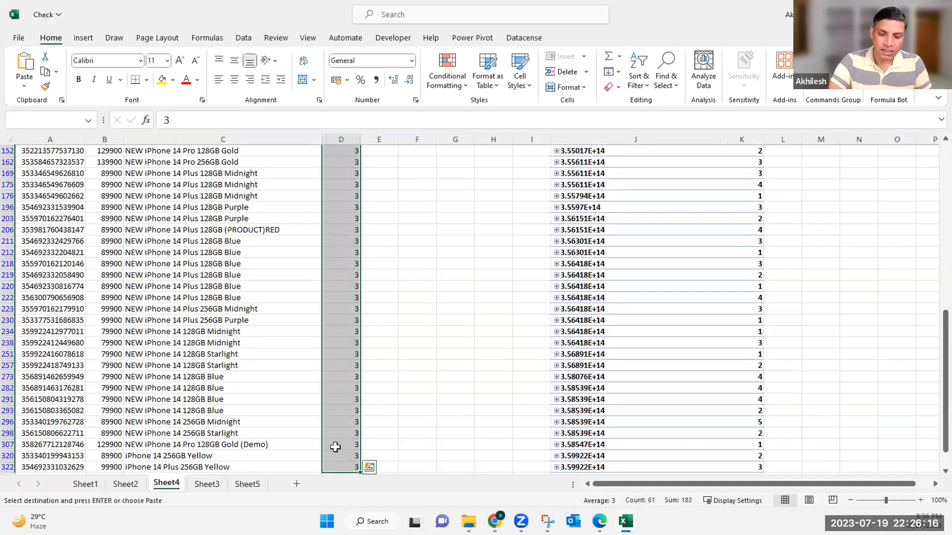
{"action": "scroll", "coordinate": [335, 447], "scroll_direction": "up", "scroll_amount": 15}
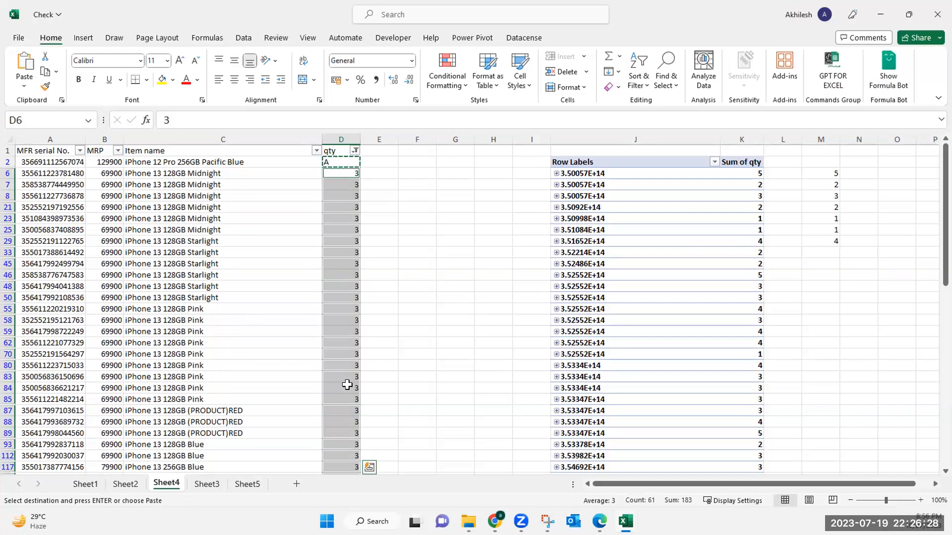
{"action": "key", "text": "ctrl+v"}
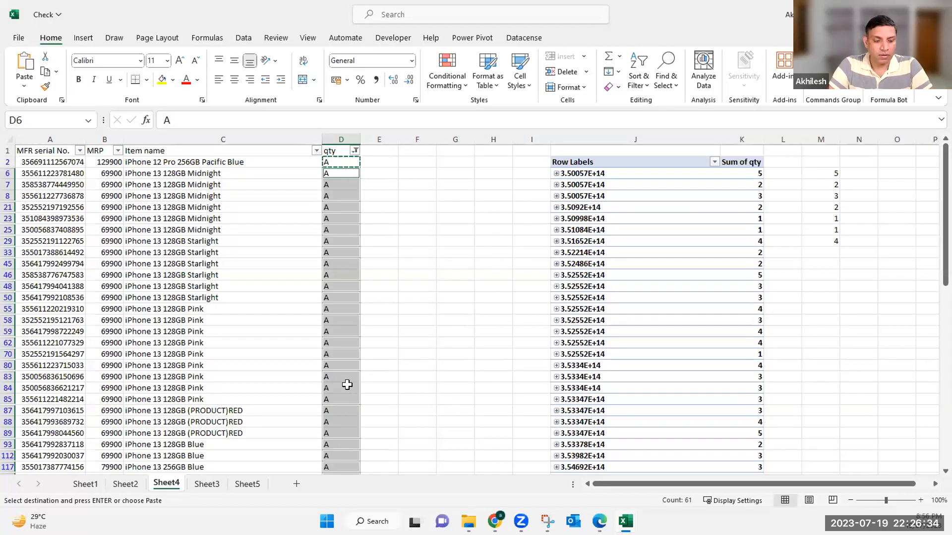
- Restore the value 3 in D2 and in the filtered qty cells below it
{"action": "key", "text": "Up"}
{"action": "type", "text": "3"}
{"action": "key", "text": "ctrl+Return"}
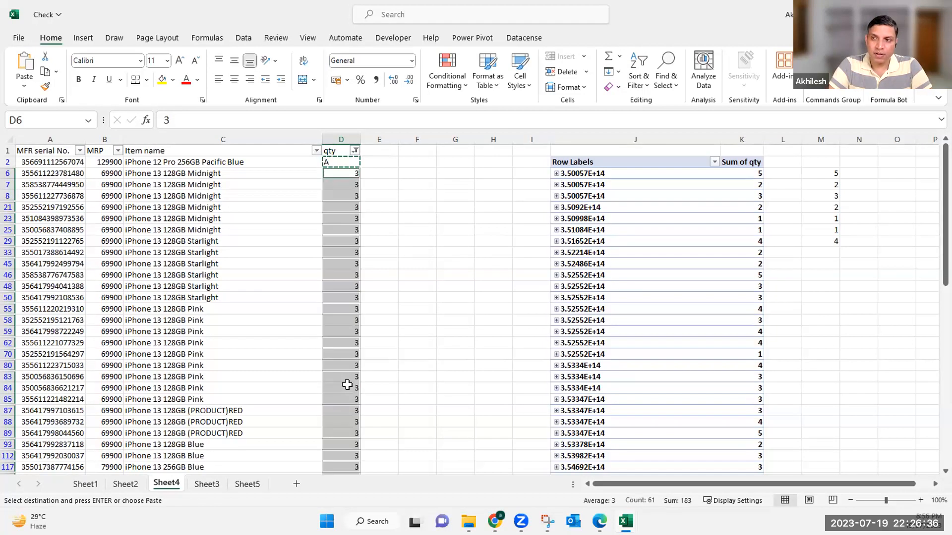
- Select the filtered qty cells from D2 to the last row and limit the selection to visible cells only with Go To Special
{"action": "left_click", "coordinate": [348, 162]}
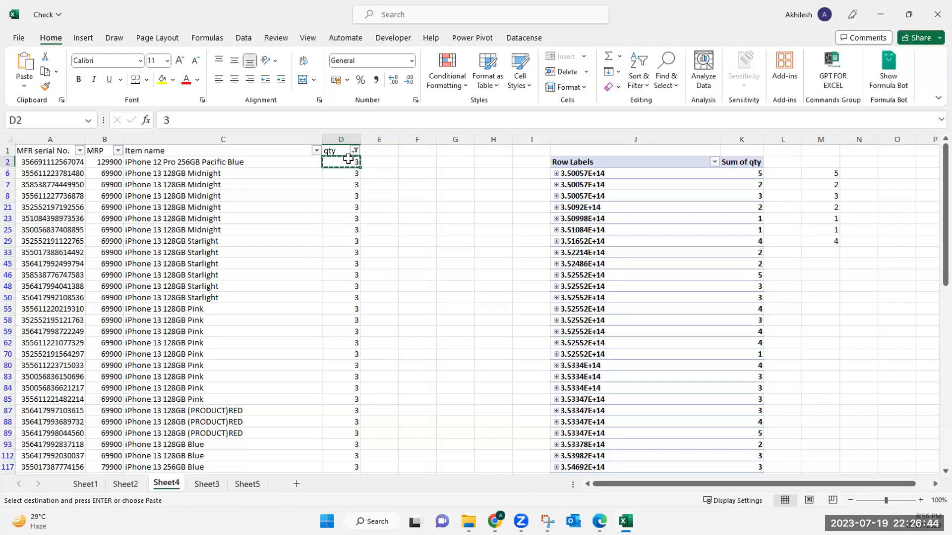
{"action": "key", "text": "ctrl+shift+Down"}
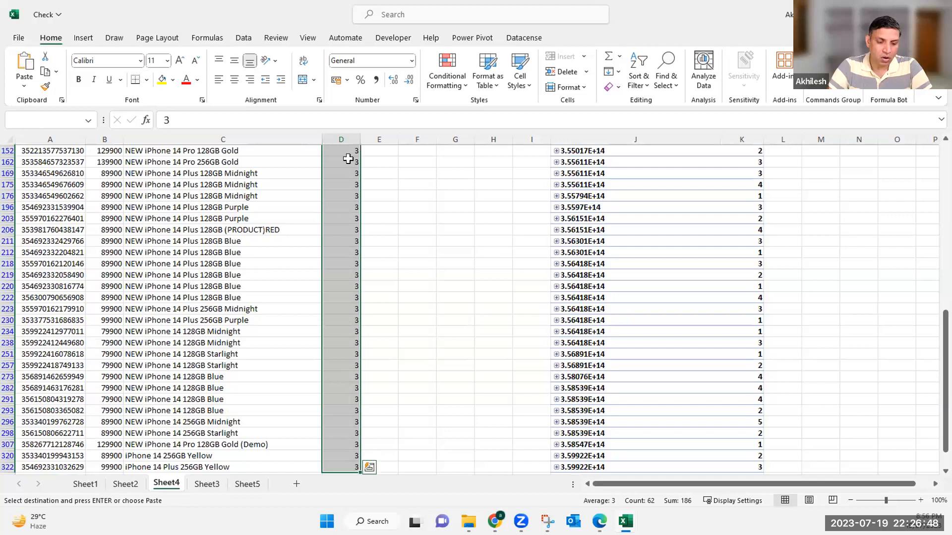
{"action": "scroll", "coordinate": [348, 158], "scroll_direction": "up", "scroll_amount": 10}
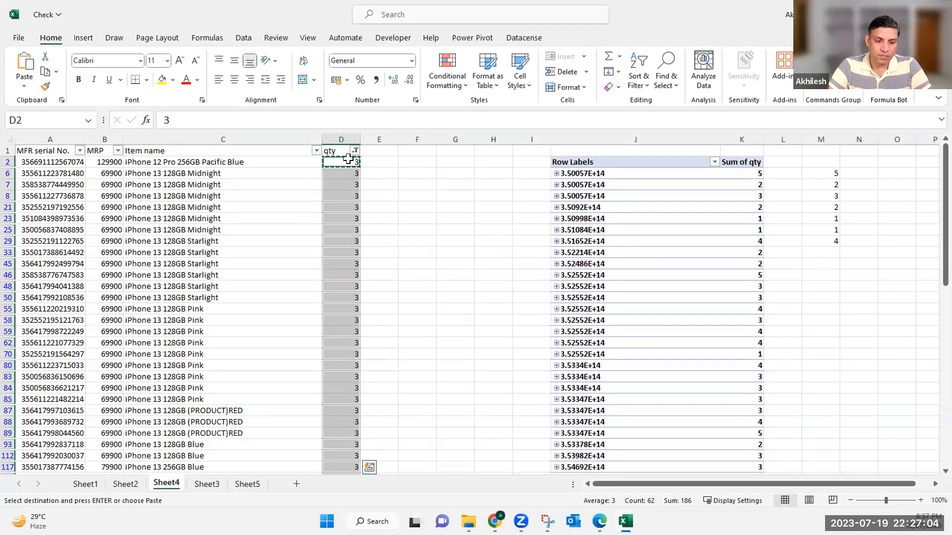
{"action": "key", "text": "ctrl+v"}
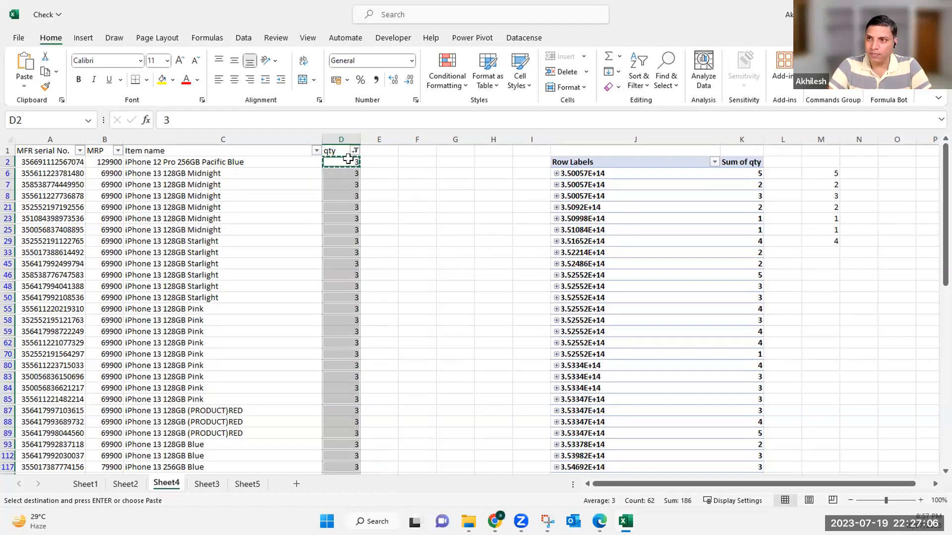
{"action": "key", "text": "ctrl+g"}
{"action": "left_click", "coordinate": [221, 315]}
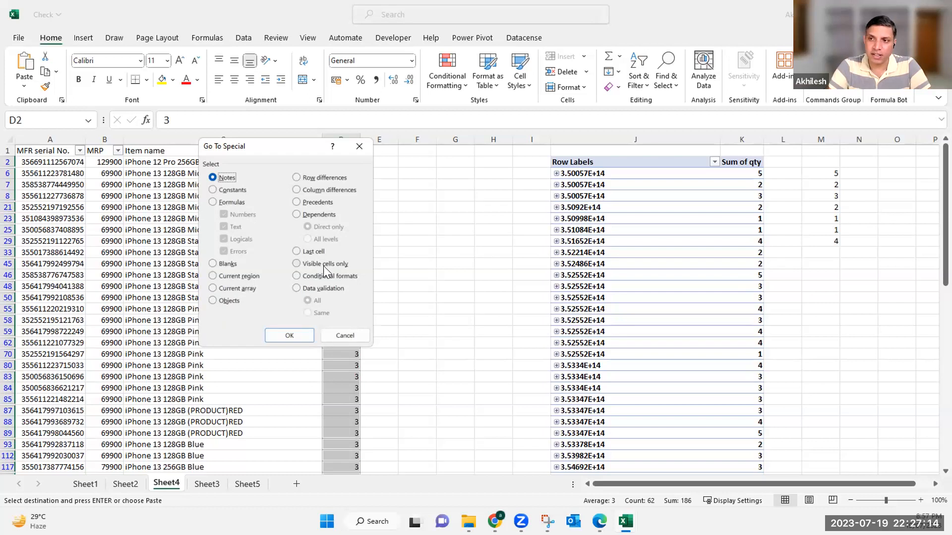
{"action": "left_click", "coordinate": [323, 265]}
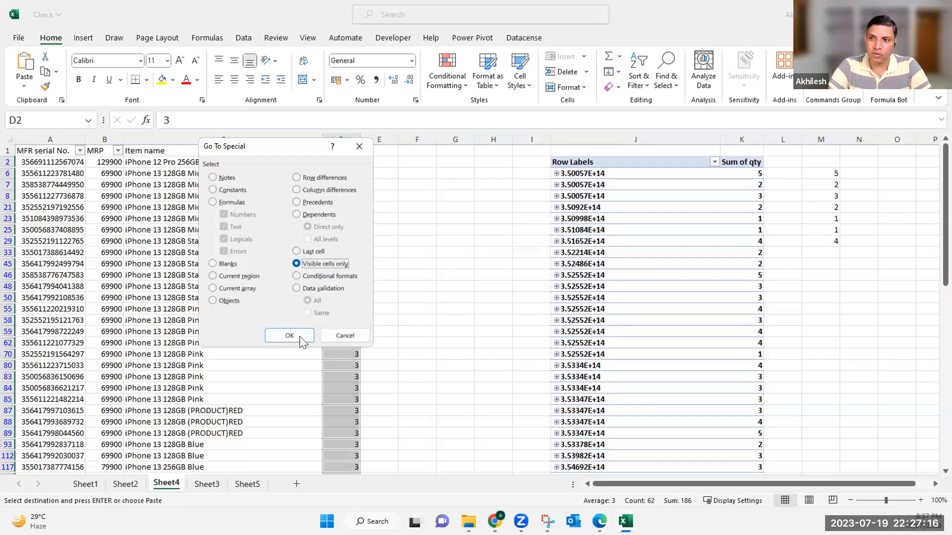
{"action": "left_click", "coordinate": [311, 339]}
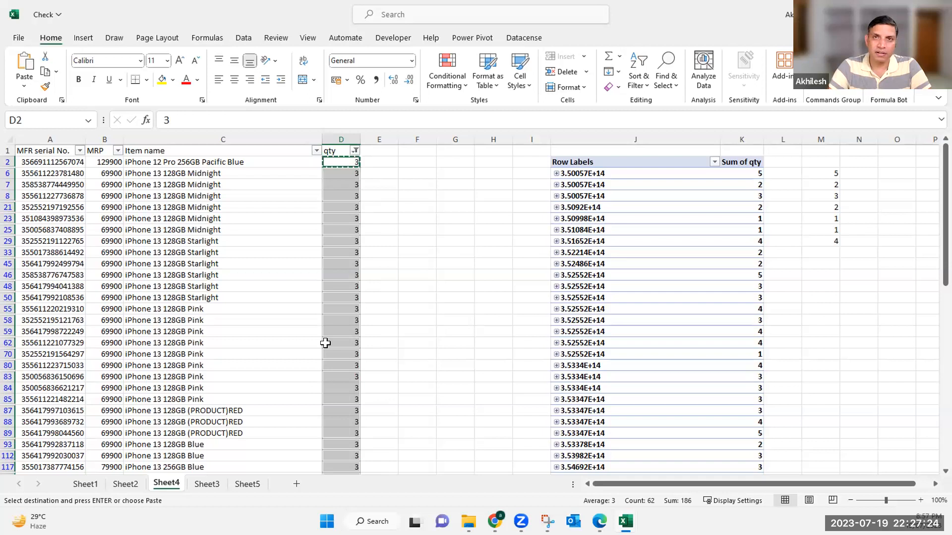
{"action": "key", "text": "Escape"}
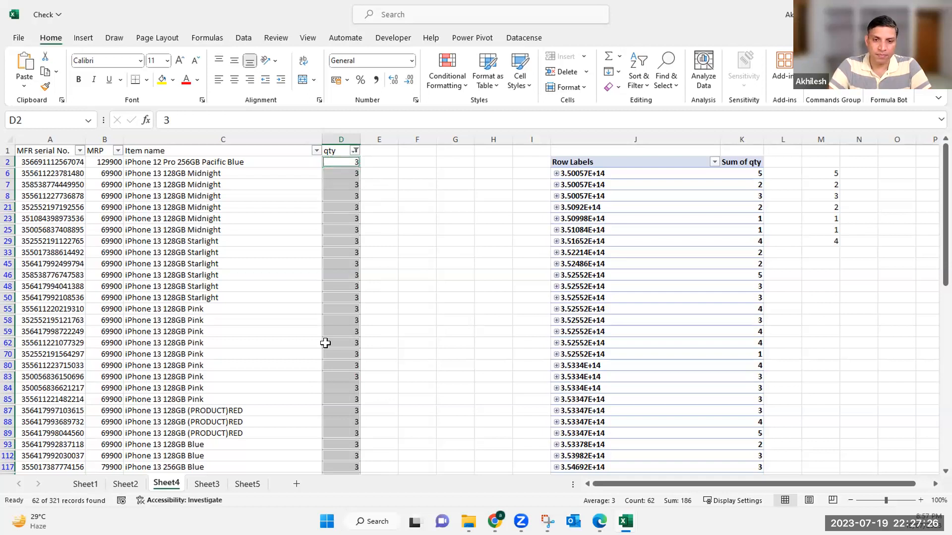
- Clear the filter from the qty column so all records are listed
{"action": "left_click", "coordinate": [350, 250]}
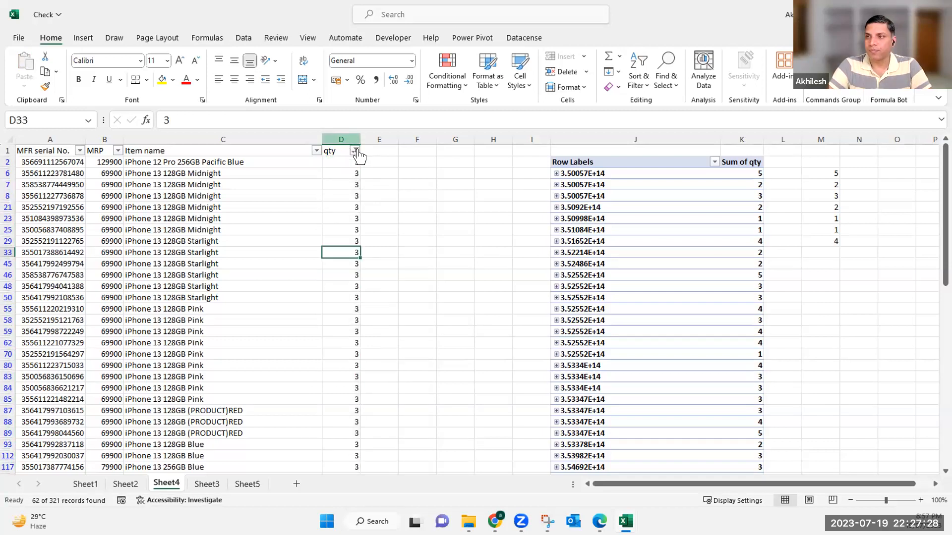
{"action": "left_click", "coordinate": [355, 150]}
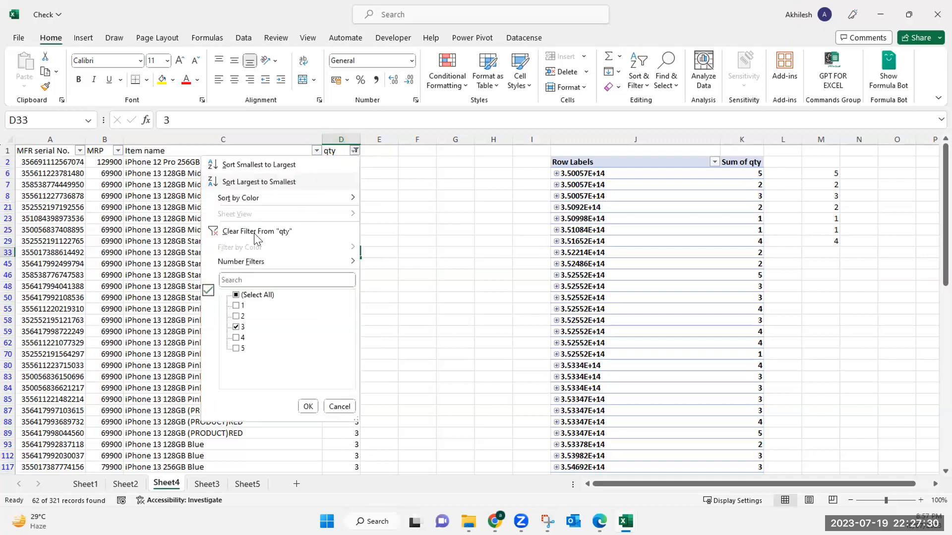
{"action": "left_click", "coordinate": [252, 231]}
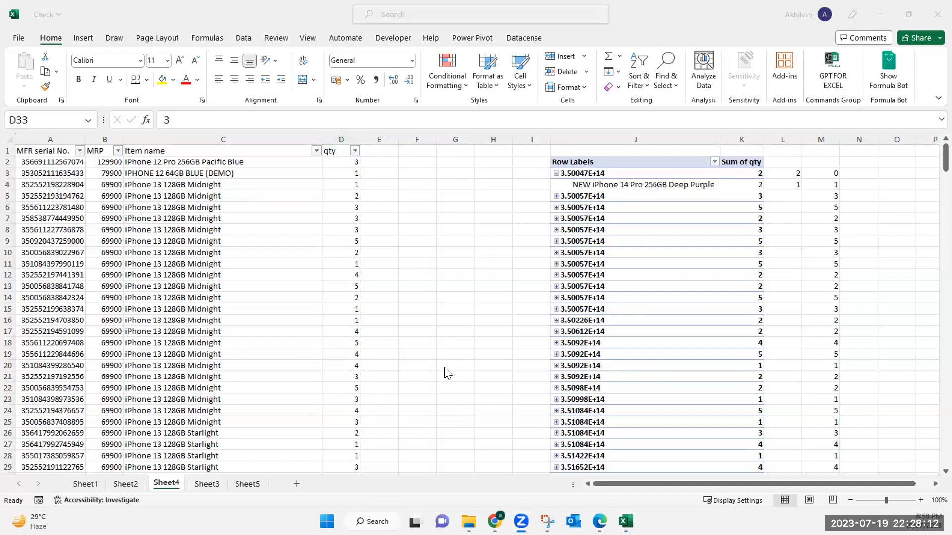
- Collapse the first serial number group in the pivot table and close its field list
{"action": "left_click", "coordinate": [737, 134]}
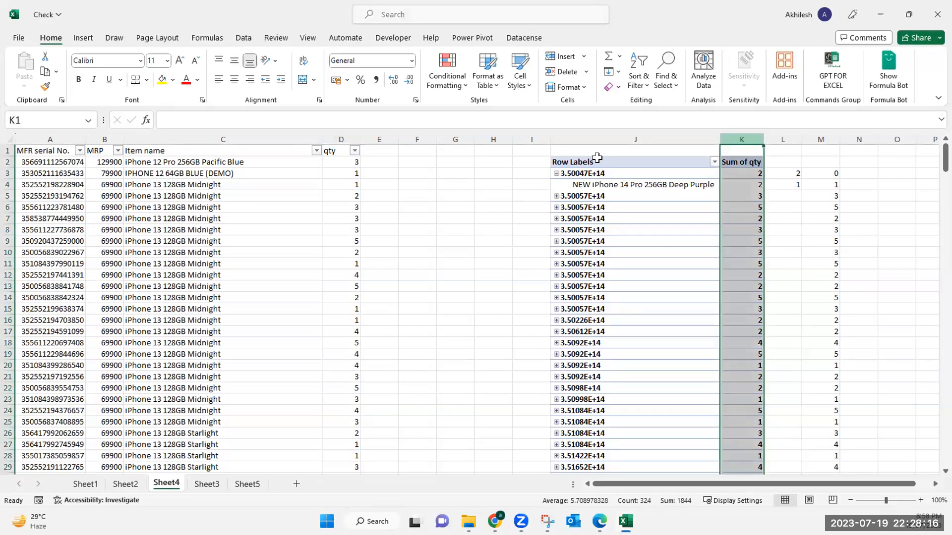
{"action": "left_click", "coordinate": [556, 173]}
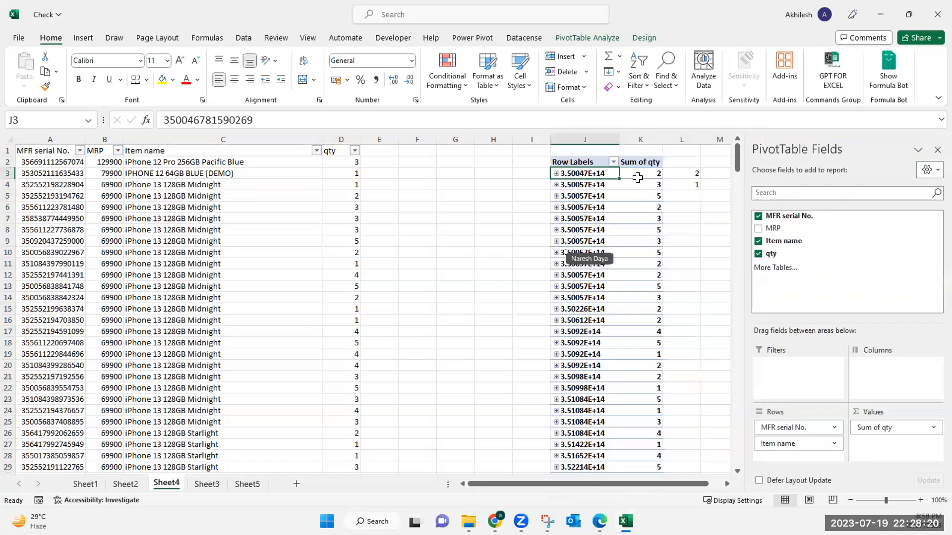
{"action": "key", "text": "Right"}
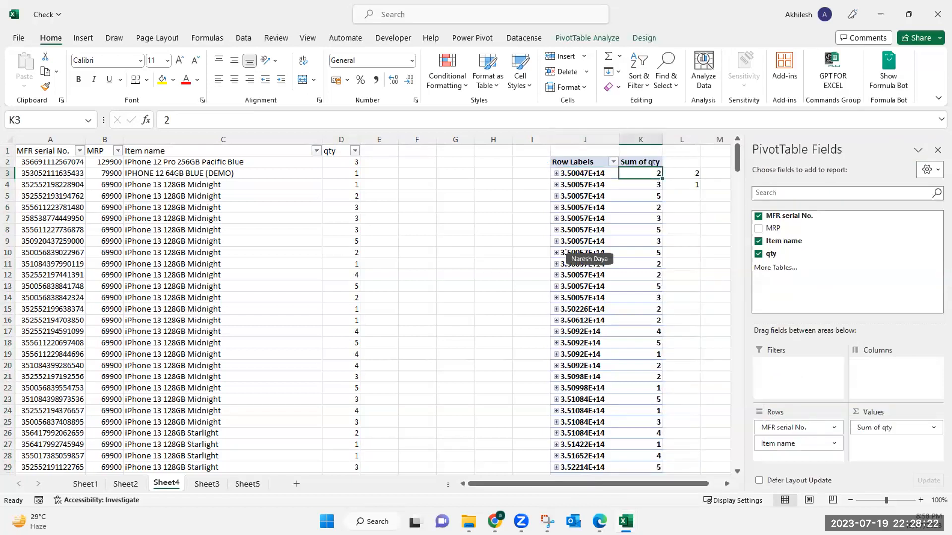
{"action": "left_click", "coordinate": [937, 150]}
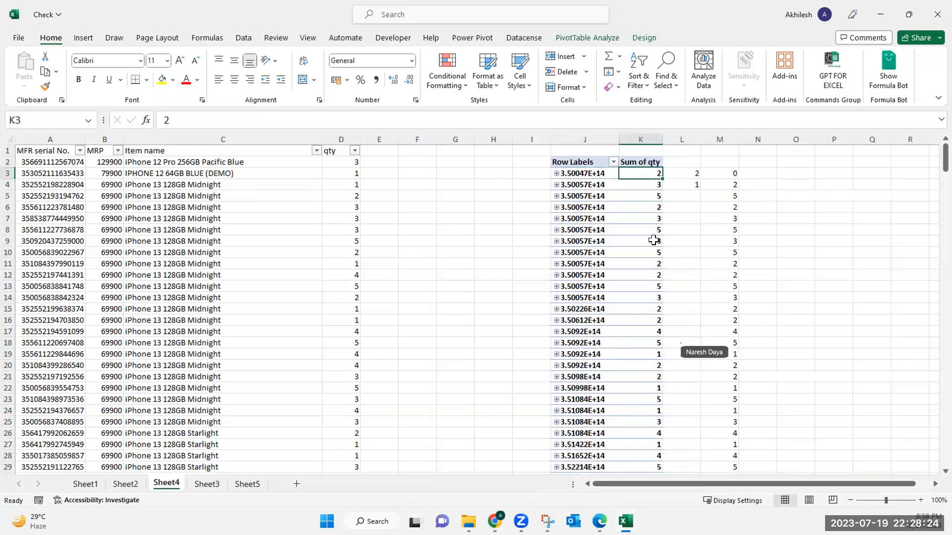
- Filter the pivot table's MFR serial numbers to those whose Sum of qty equals 5, and clear that value filter again
{"action": "mouse_move", "coordinate": [654, 241]}
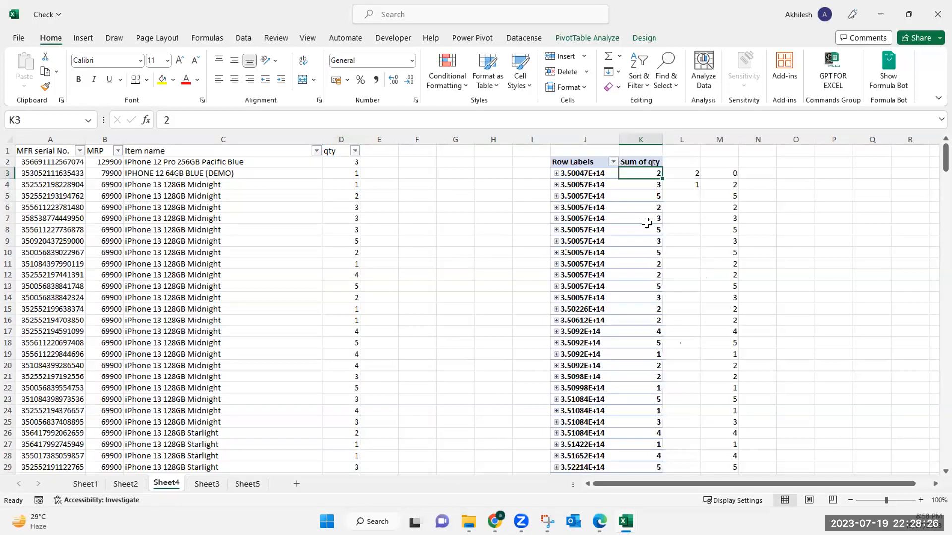
{"action": "mouse_move", "coordinate": [644, 219]}
{"action": "left_click", "coordinate": [613, 162]}
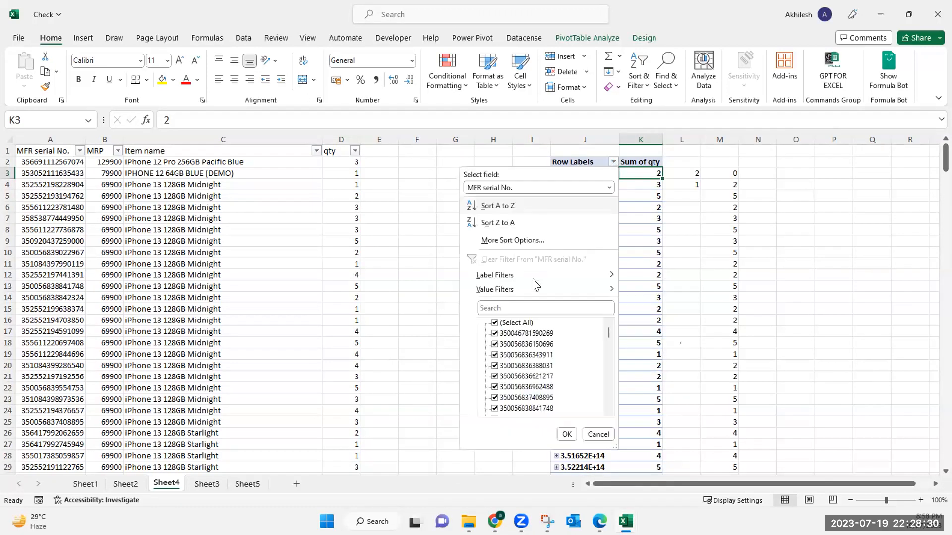
{"action": "mouse_move", "coordinate": [486, 293]}
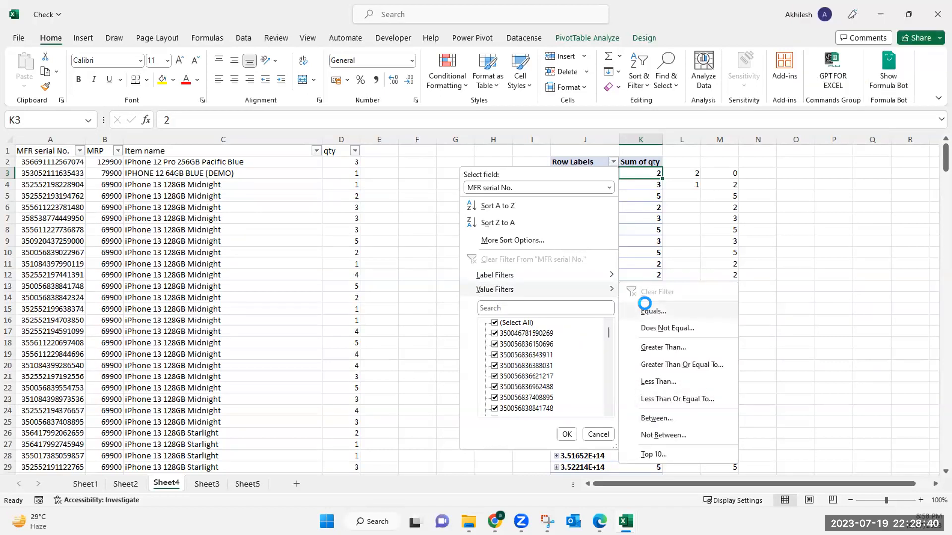
{"action": "left_click", "coordinate": [650, 312]}
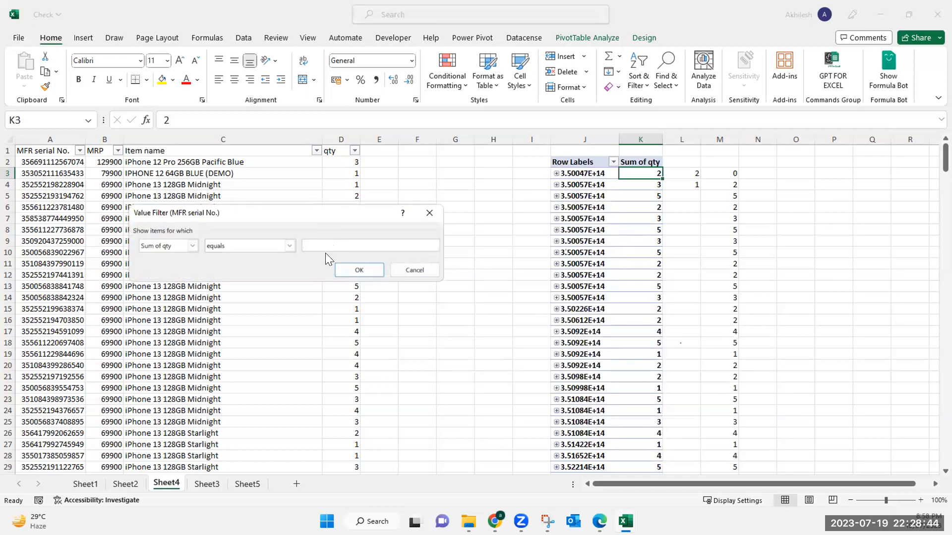
{"action": "left_click", "coordinate": [355, 270]}
{"action": "left_click_drag", "start_coordinate": [638, 173], "coordinate": [624, 467]}
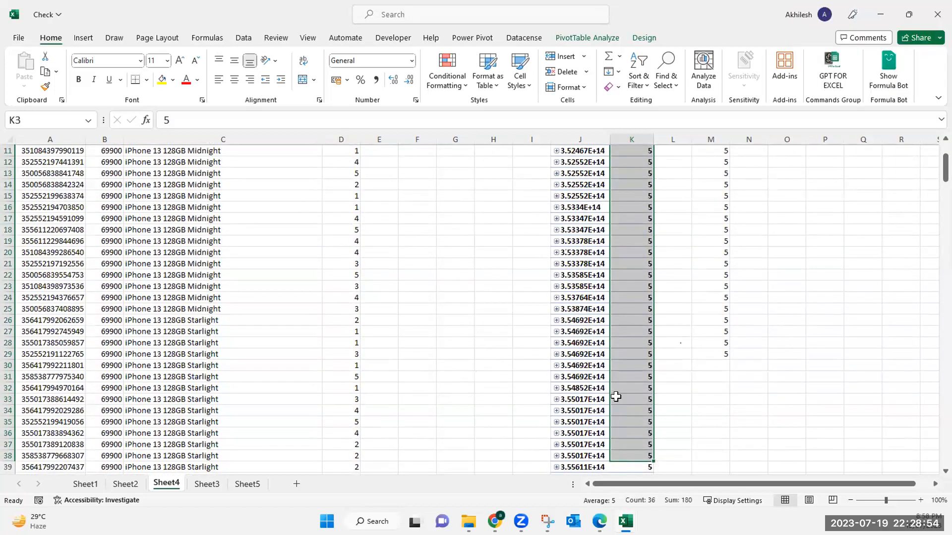
{"action": "scroll", "coordinate": [607, 171], "scroll_direction": "up", "scroll_amount": 4}
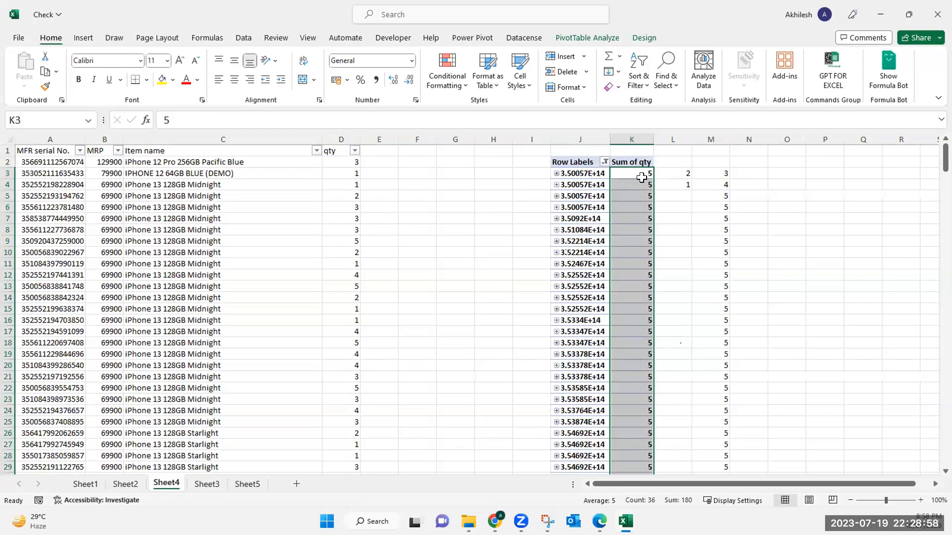
{"action": "left_click_drag", "start_coordinate": [638, 173], "coordinate": [634, 377]}
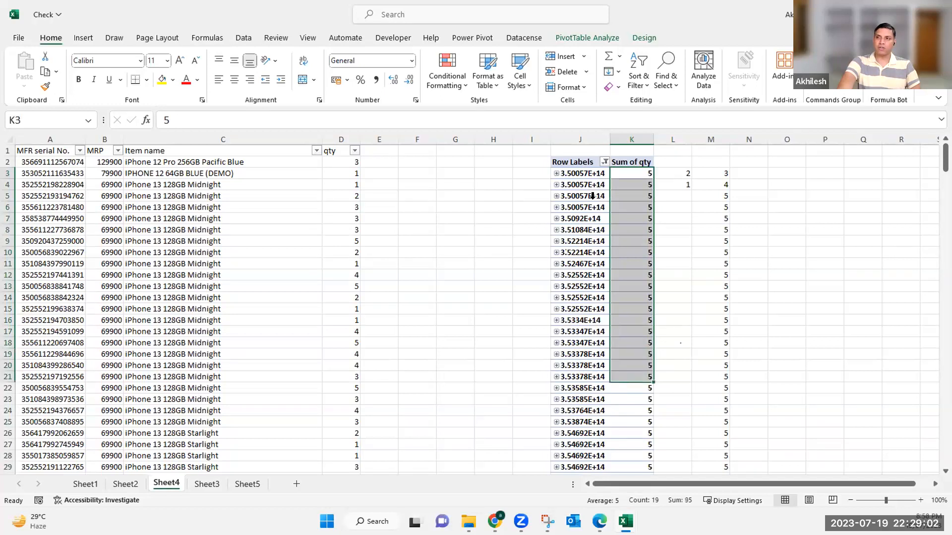
{"action": "left_click", "coordinate": [605, 162]}
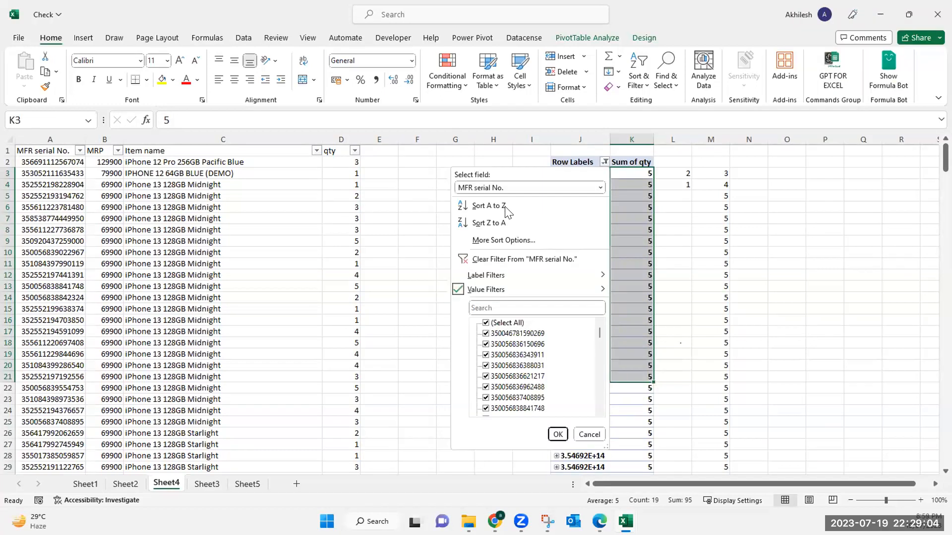
{"action": "left_click", "coordinate": [489, 259]}
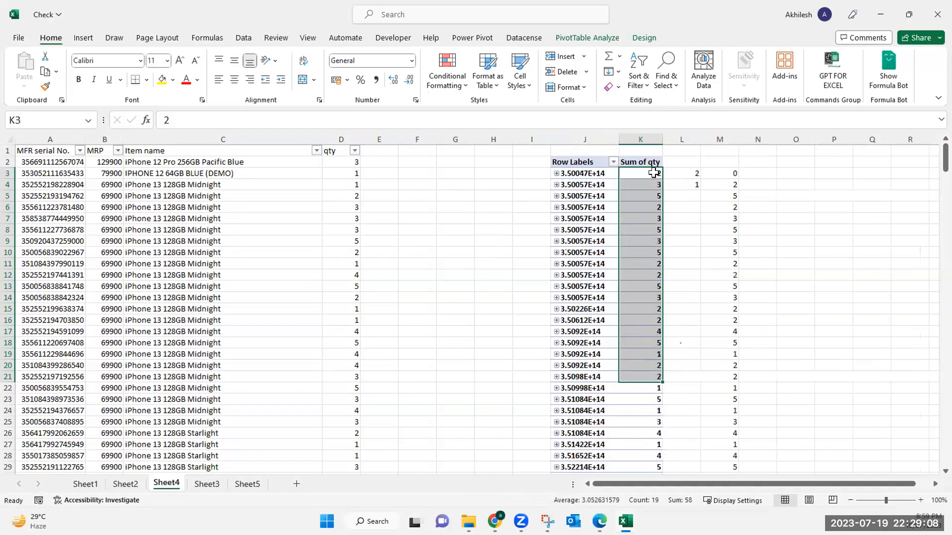
- Sort the pivot table by Sum of qty from largest to smallest and look through the sorted values
{"action": "left_click", "coordinate": [635, 170]}
{"action": "right_click", "coordinate": [638, 173]}
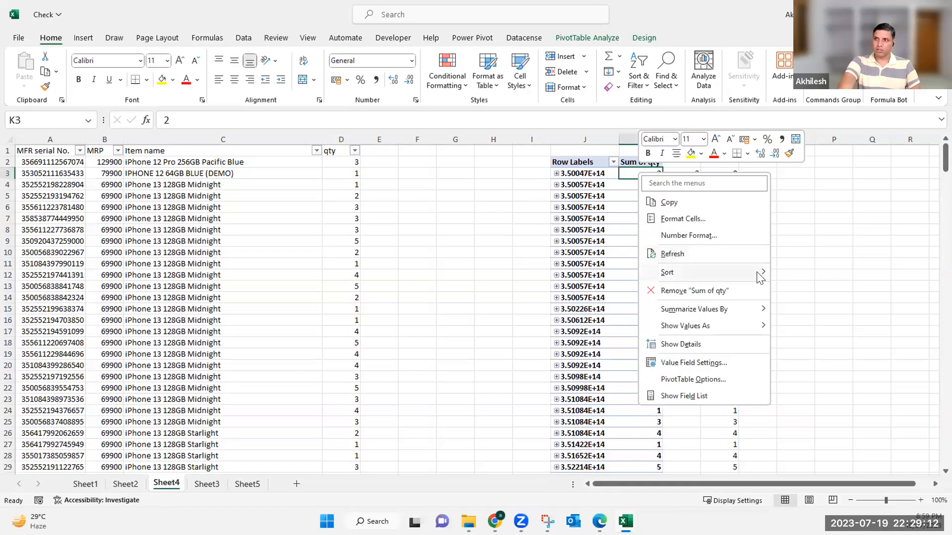
{"action": "mouse_move", "coordinate": [699, 272]}
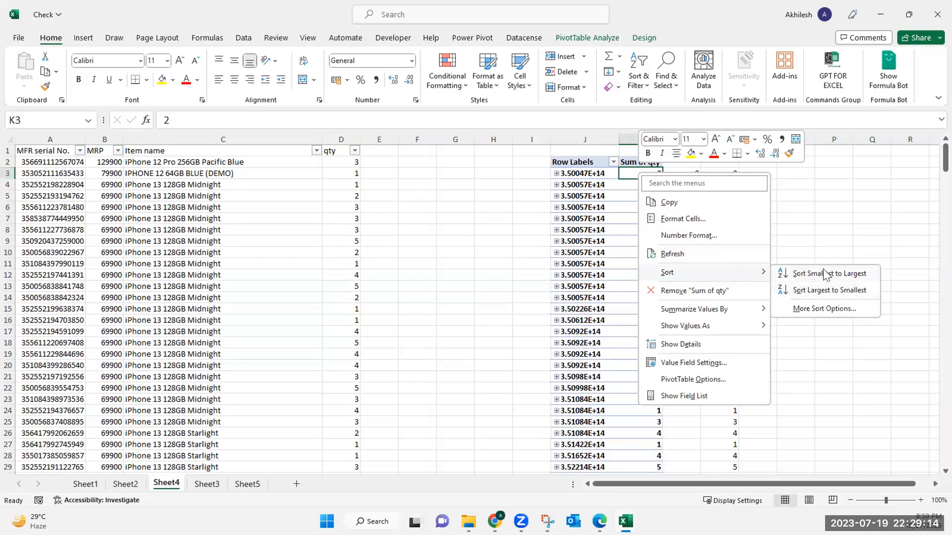
{"action": "left_click", "coordinate": [826, 290]}
{"action": "left_click_drag", "start_coordinate": [647, 196], "coordinate": [653, 385]}
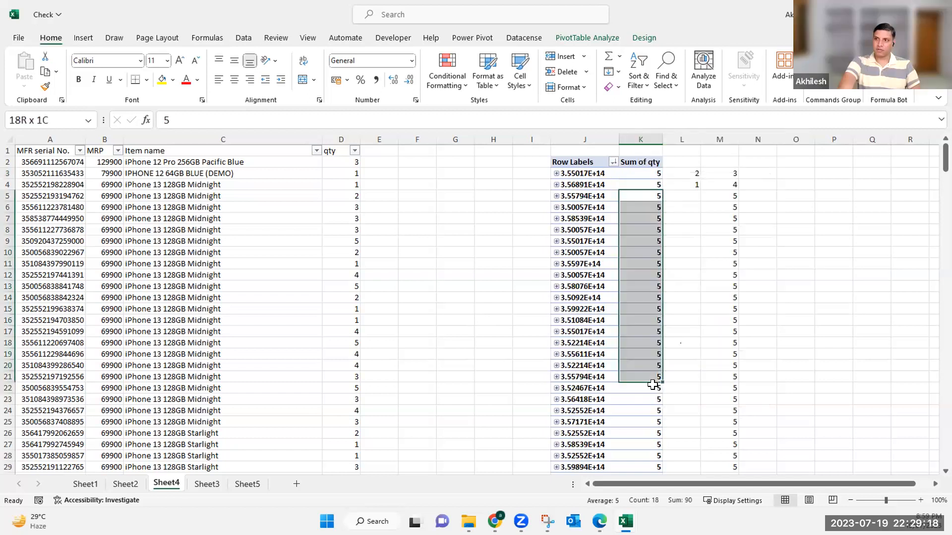
{"action": "scroll", "coordinate": [648, 381], "scroll_direction": "down", "scroll_amount": 20}
{"action": "scroll", "coordinate": [647, 382], "scroll_direction": "down", "scroll_amount": 20}
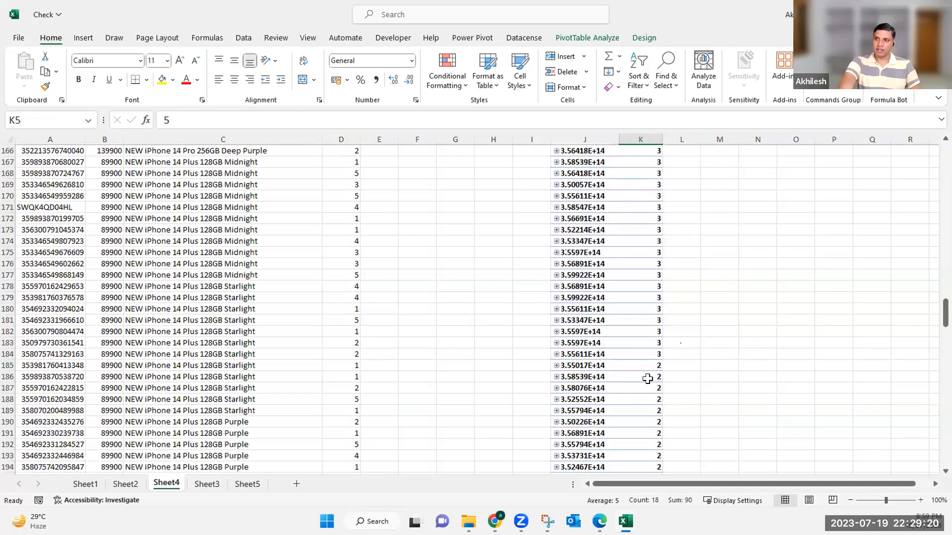
{"action": "scroll", "coordinate": [680, 343], "scroll_direction": "down", "scroll_amount": 10}
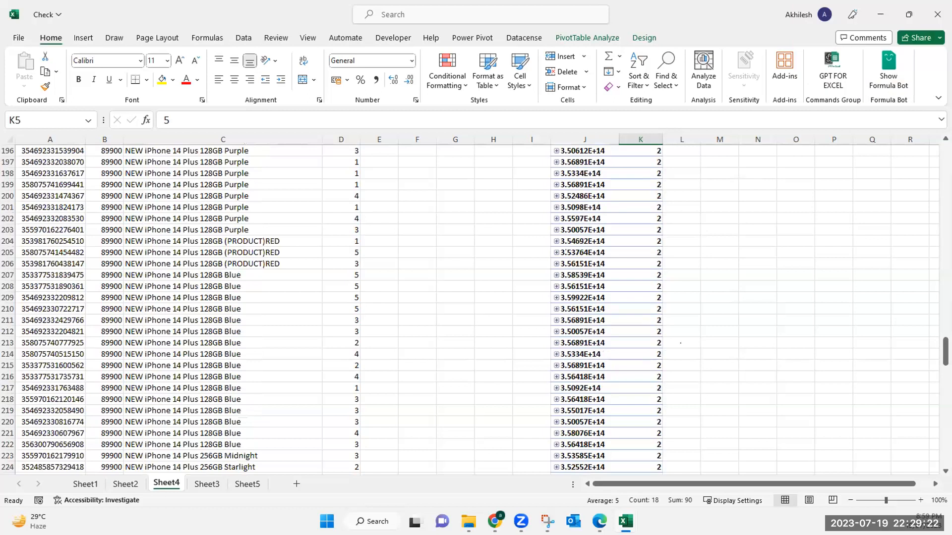
{"action": "scroll", "coordinate": [639, 199], "scroll_direction": "up", "scroll_amount": 20}
{"action": "left_click", "coordinate": [638, 172]}
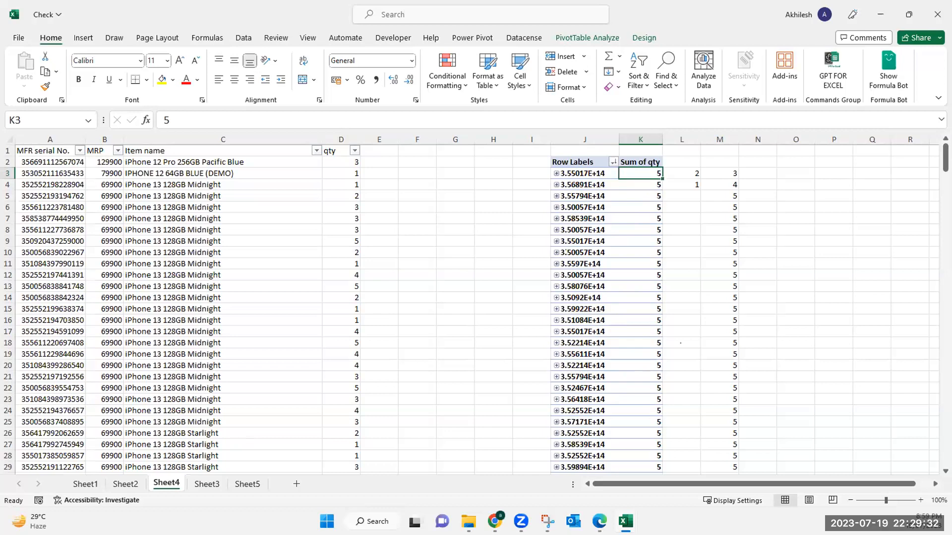
- Switch to WhatsApp, download Test.xlsx from the Excel Beginners to Pro chat, and open it from the Downloads folder
{"action": "key", "text": "alt+Tab"}
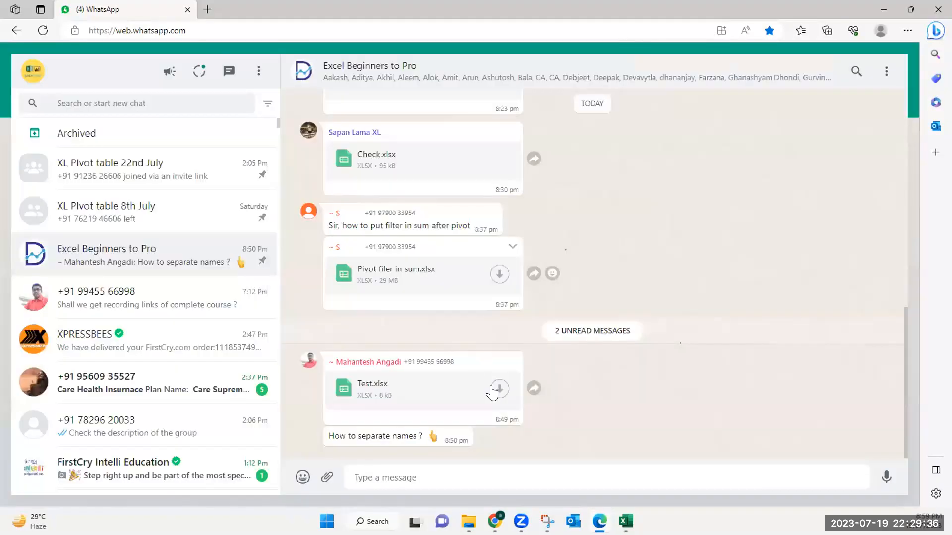
{"action": "left_click", "coordinate": [494, 388]}
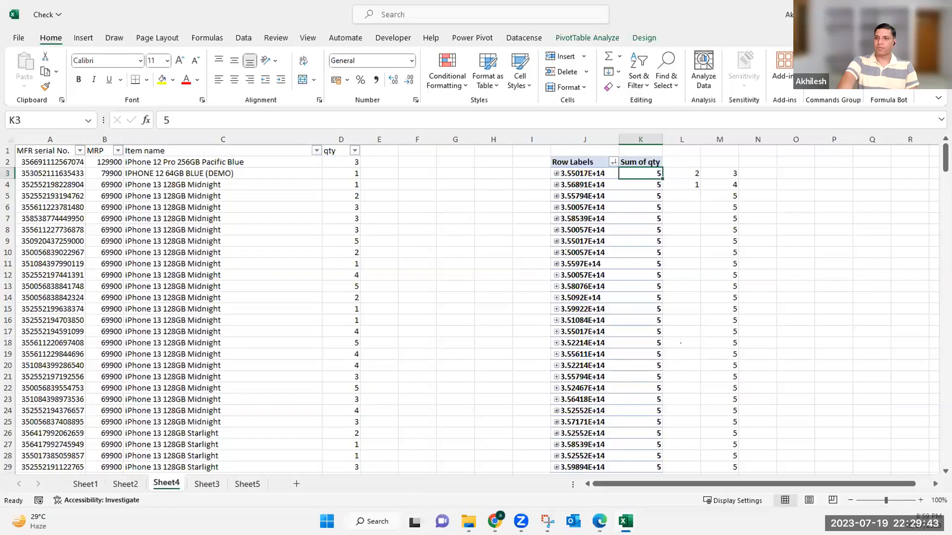
{"action": "mouse_move", "coordinate": [469, 521]}
{"action": "left_click", "coordinate": [458, 442]}
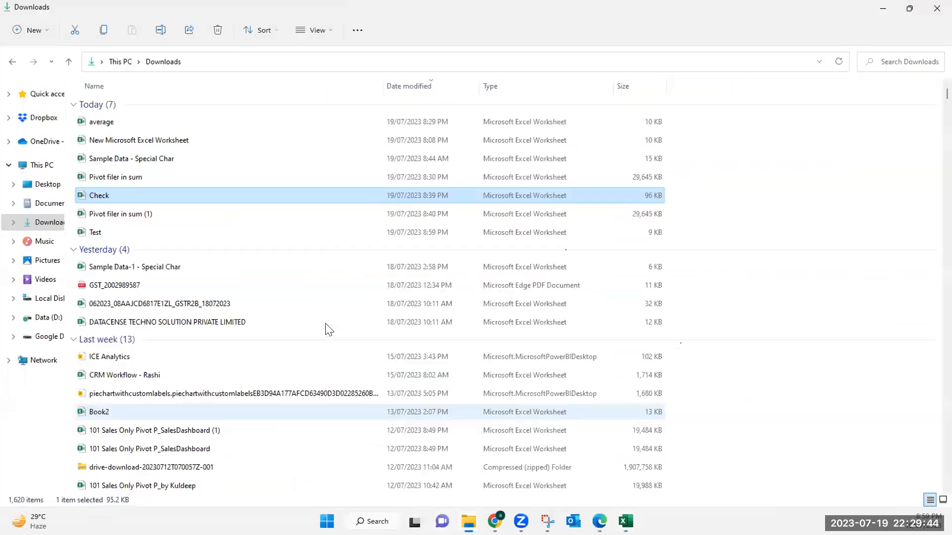
{"action": "double_click", "coordinate": [93, 233]}
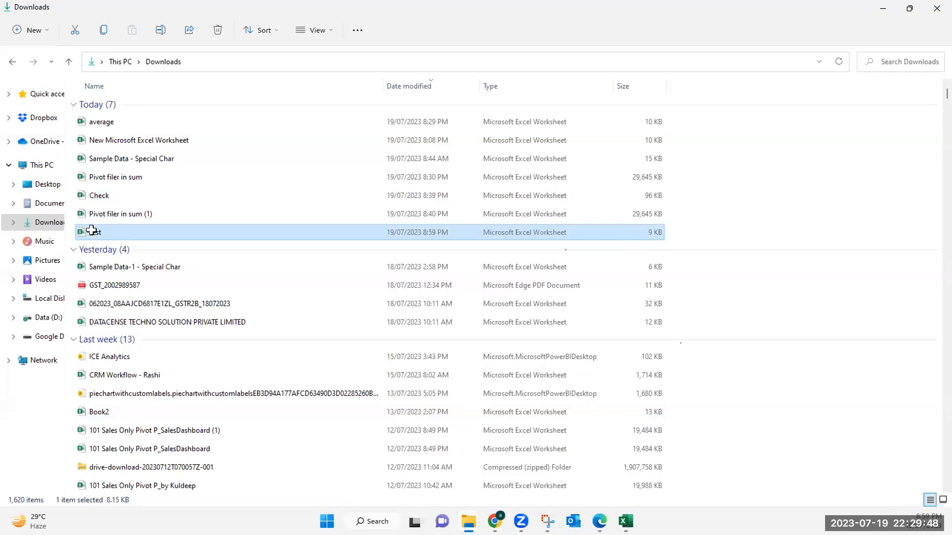
{"action": "double_click", "coordinate": [91, 230]}
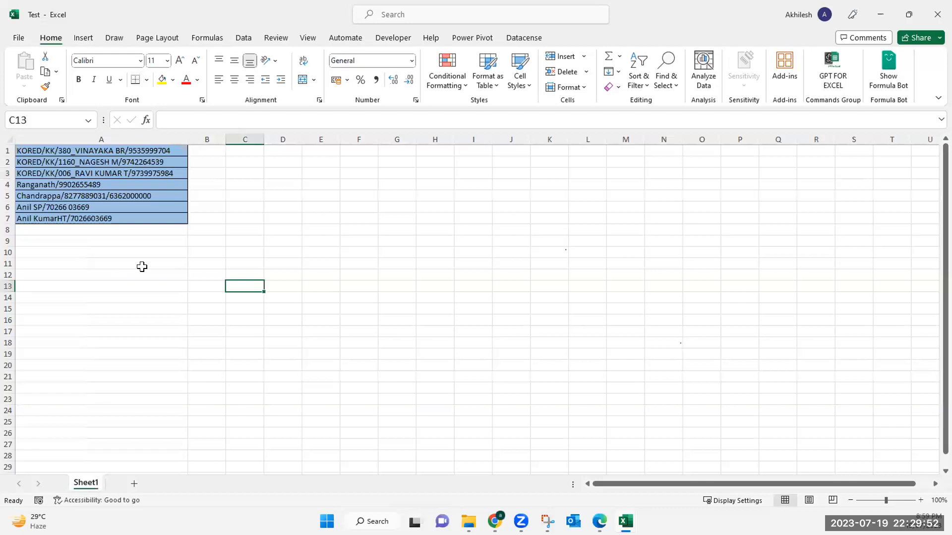
- Examine the combined name and phone number entries in column A, comparing the text patterns of A1:A3 and A4:A7
{"action": "left_click", "coordinate": [183, 263]}
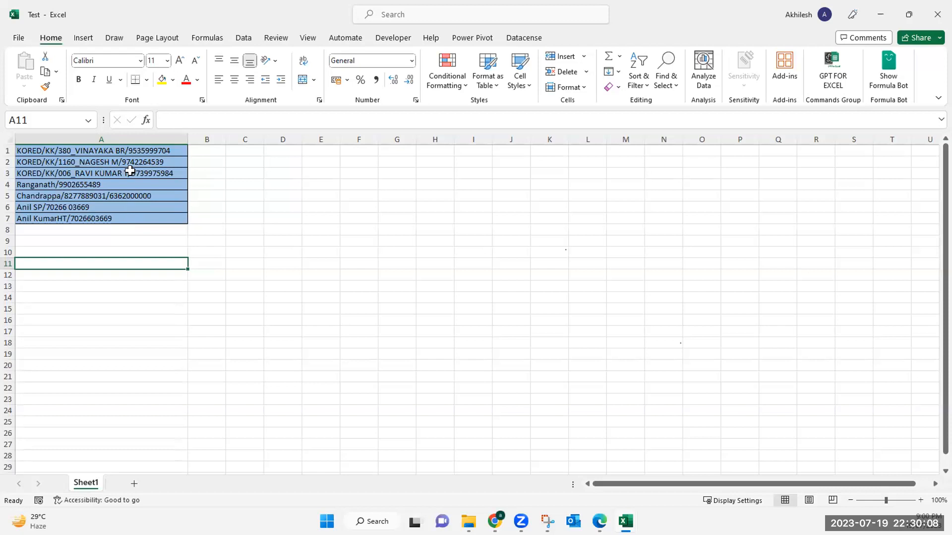
{"action": "left_click", "coordinate": [132, 150]}
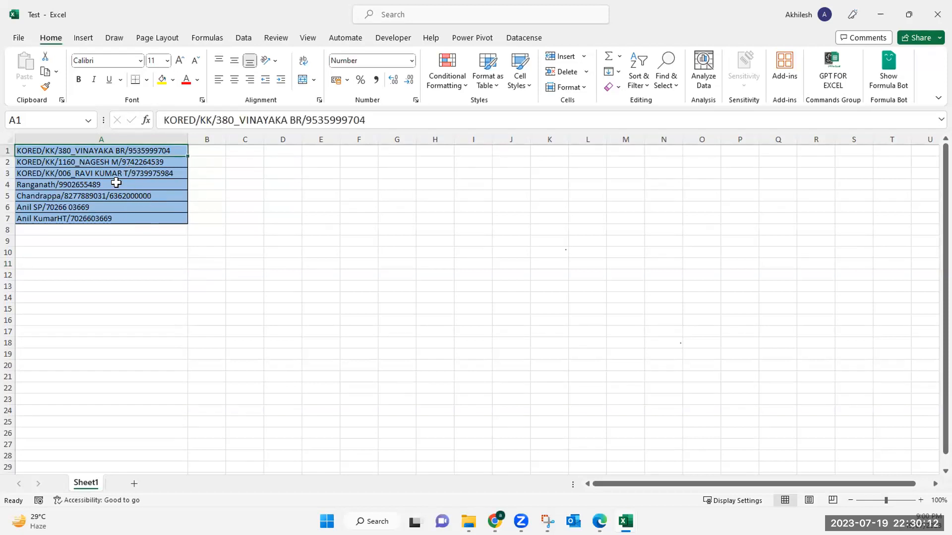
{"action": "key", "text": "Return"}
{"action": "key", "text": "Return"}
{"action": "key", "text": "Return"}
{"action": "key", "text": "Return"}
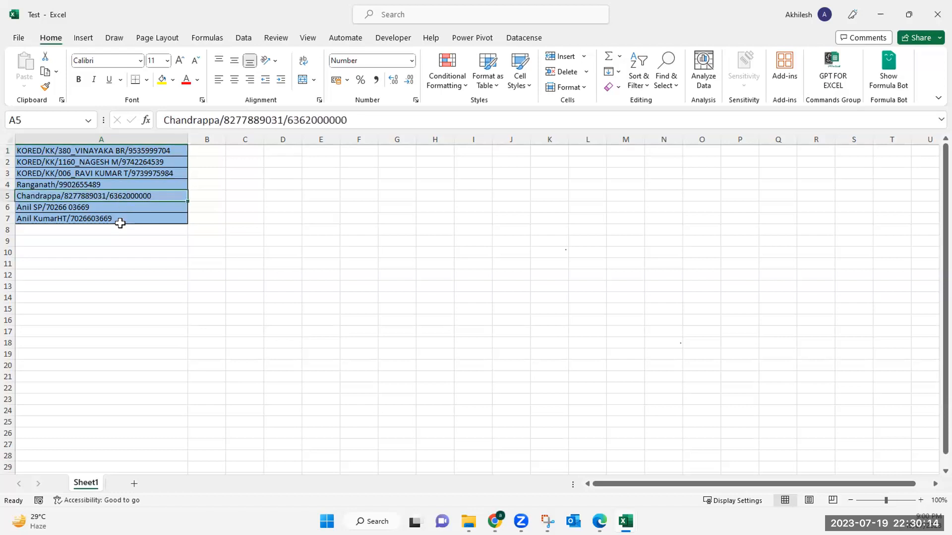
{"action": "left_click", "coordinate": [103, 150]}
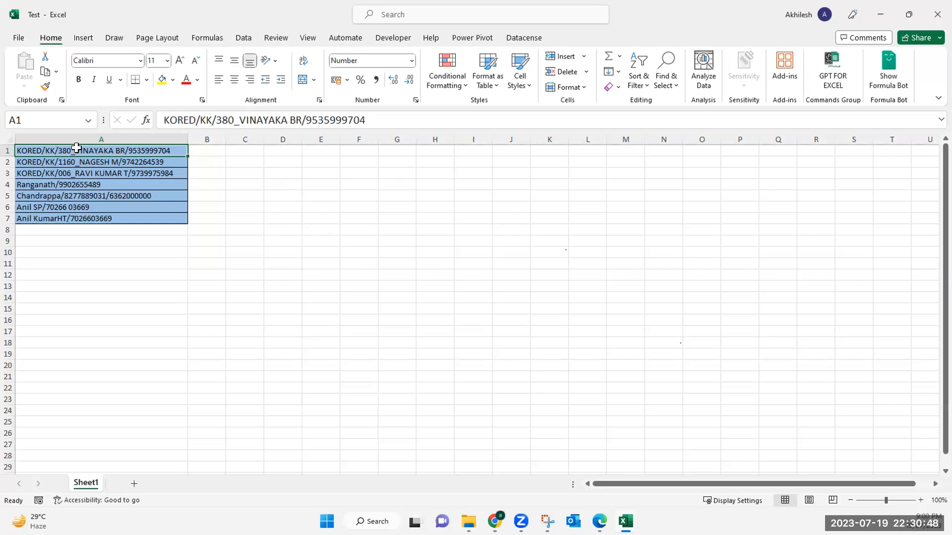
{"action": "left_click", "coordinate": [80, 174], "text": "shift"}
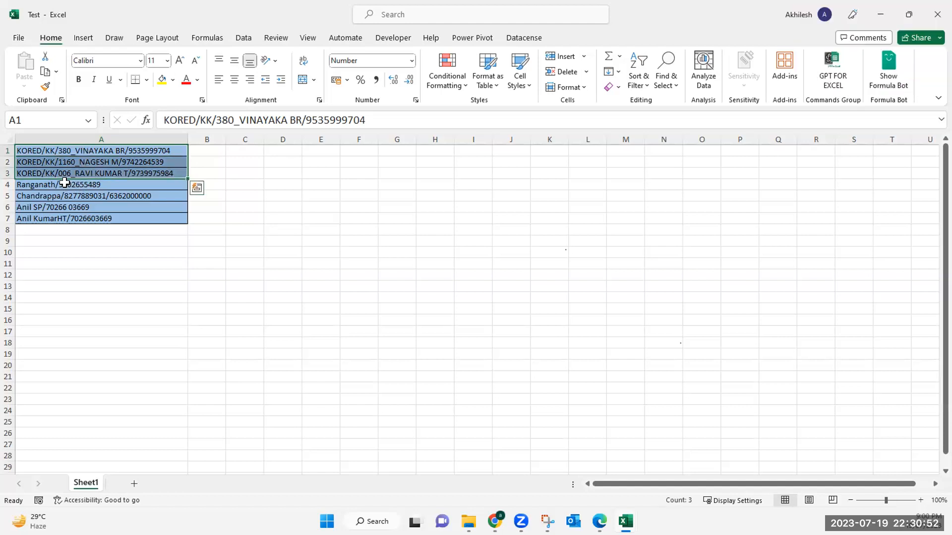
{"action": "mouse_move", "coordinate": [65, 184]}
{"action": "left_mouse_down"}
{"action": "mouse_move", "coordinate": [67, 197]}
{"action": "mouse_move", "coordinate": [67, 186]}
{"action": "left_mouse_up"}
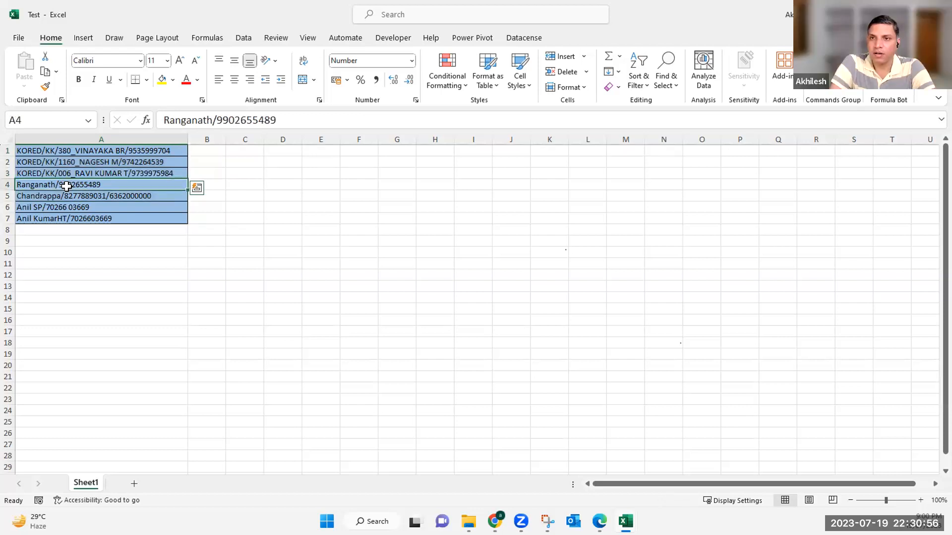
{"action": "left_click_drag", "start_coordinate": [67, 186], "coordinate": [66, 218]}
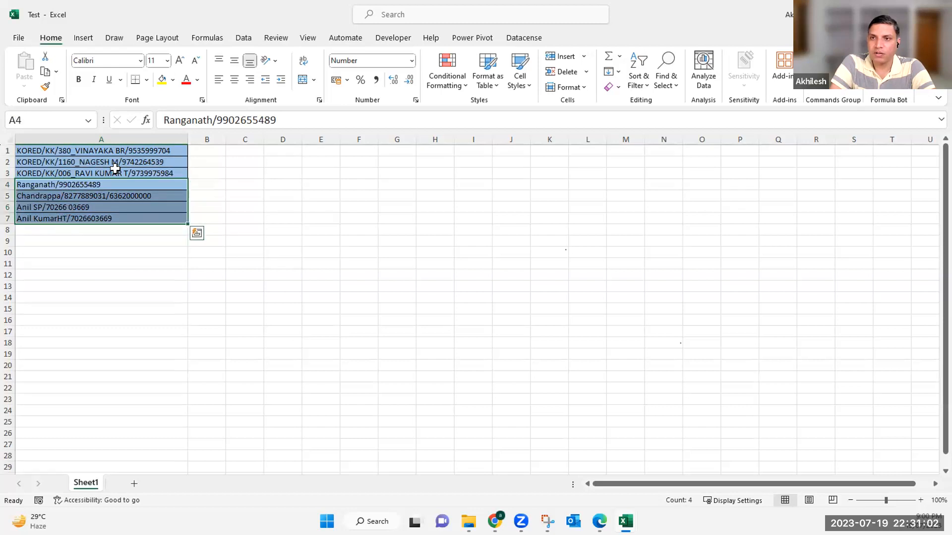
{"action": "left_click", "coordinate": [116, 148]}
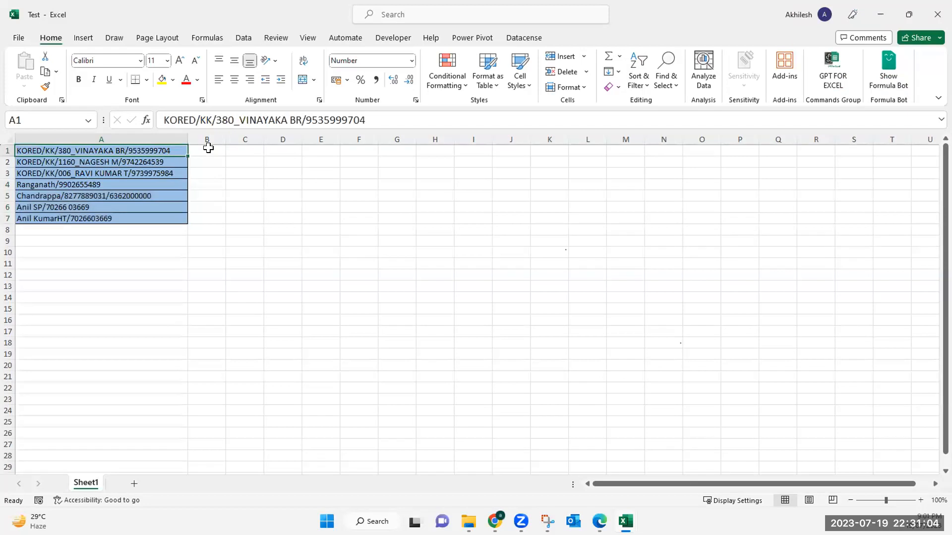
{"action": "key", "text": "Right"}
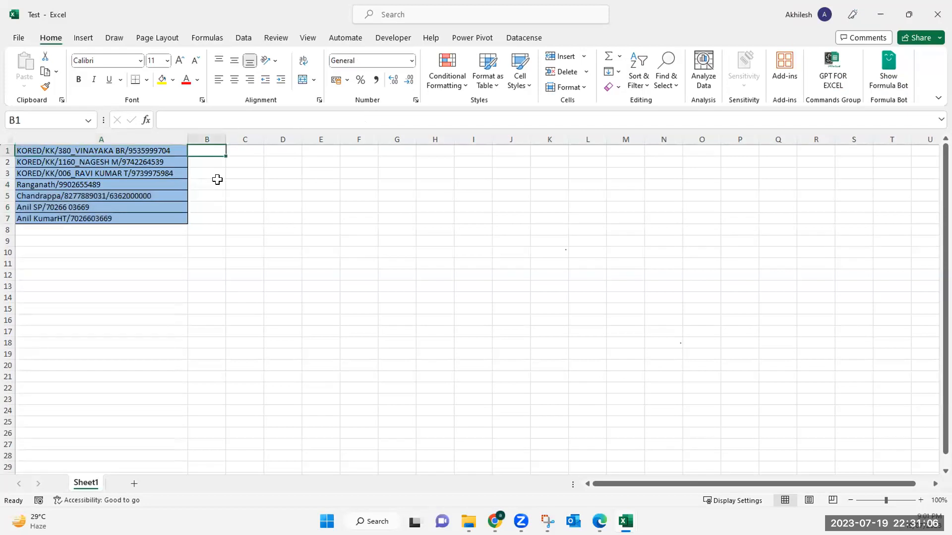
{"action": "left_click", "coordinate": [10, 179]}
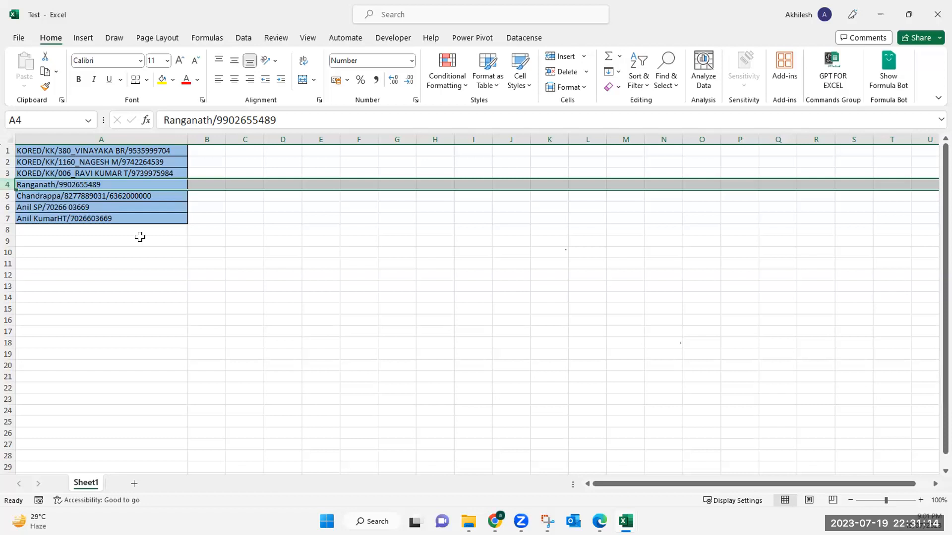
- Copy the entries in A1:A3 to the empty cells starting at A14, and select the copies in A14:A16
{"action": "left_click", "coordinate": [37, 149]}
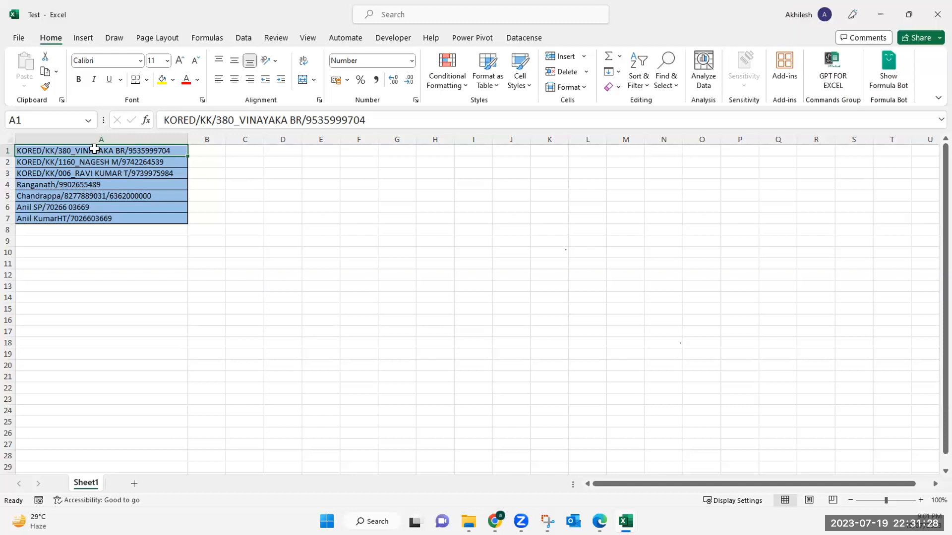
{"action": "left_click", "coordinate": [97, 171], "text": "shift"}
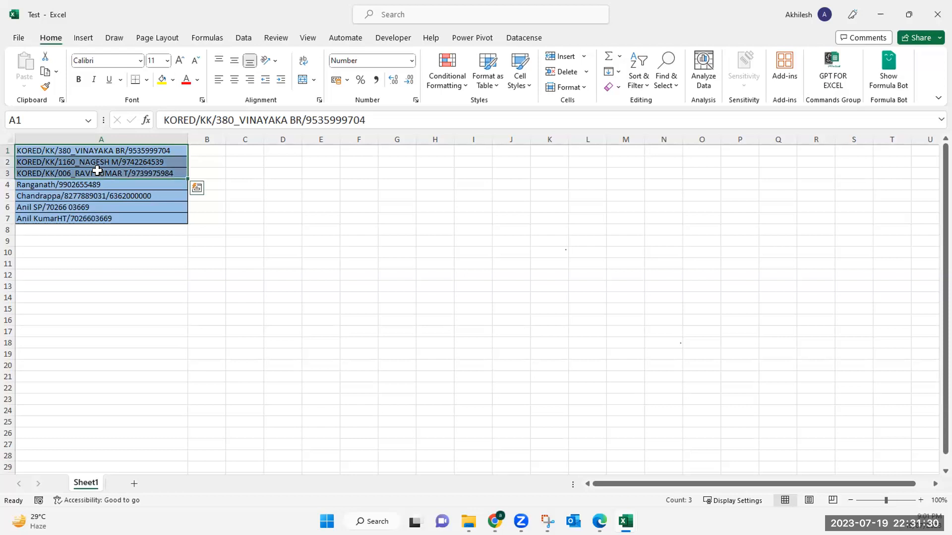
{"action": "key", "text": "ctrl+c"}
{"action": "left_click", "coordinate": [93, 296]}
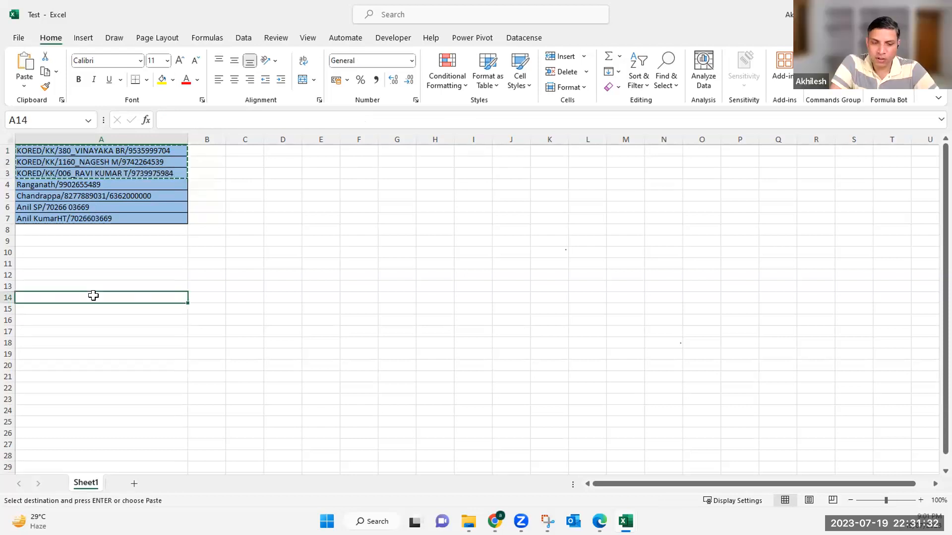
{"action": "key", "text": "ctrl+v"}
{"action": "left_click", "coordinate": [143, 376]}
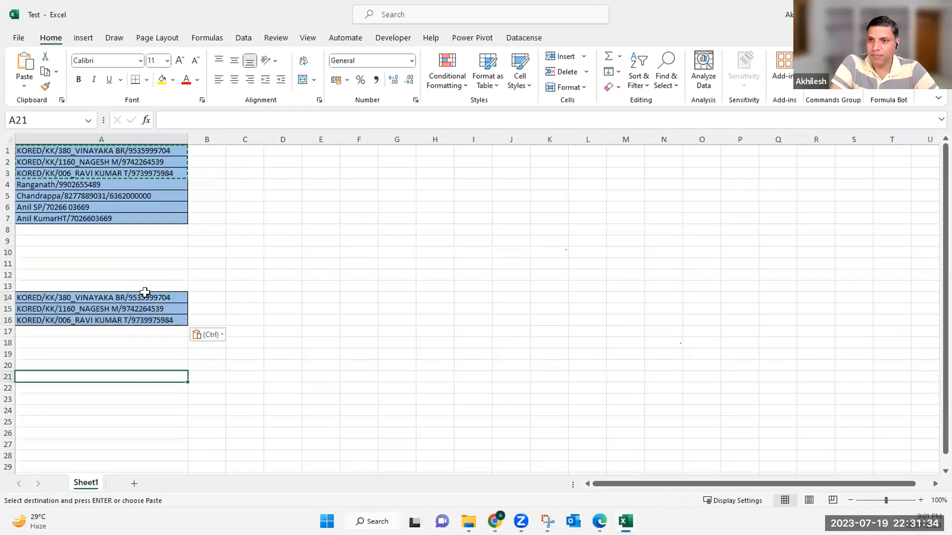
{"action": "left_click_drag", "start_coordinate": [146, 297], "coordinate": [149, 321]}
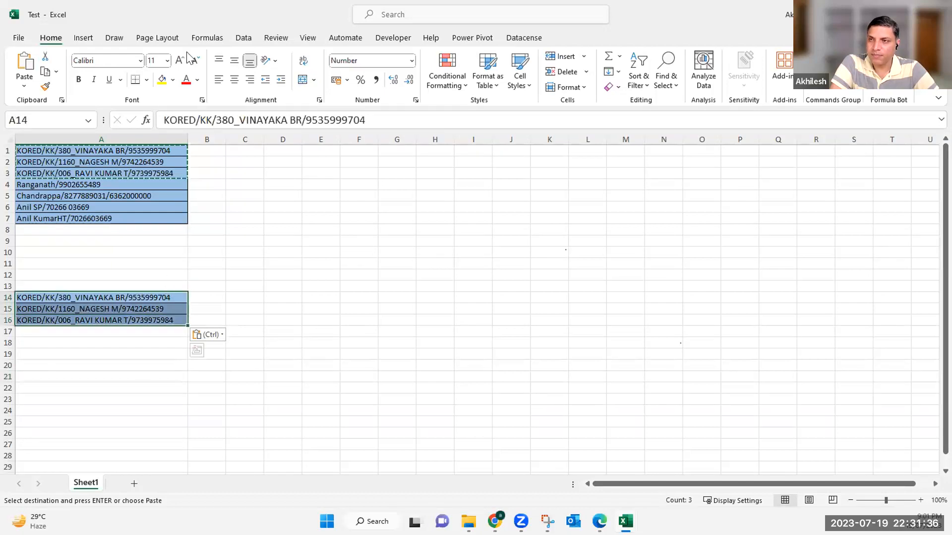
{"action": "left_click", "coordinate": [243, 37]}
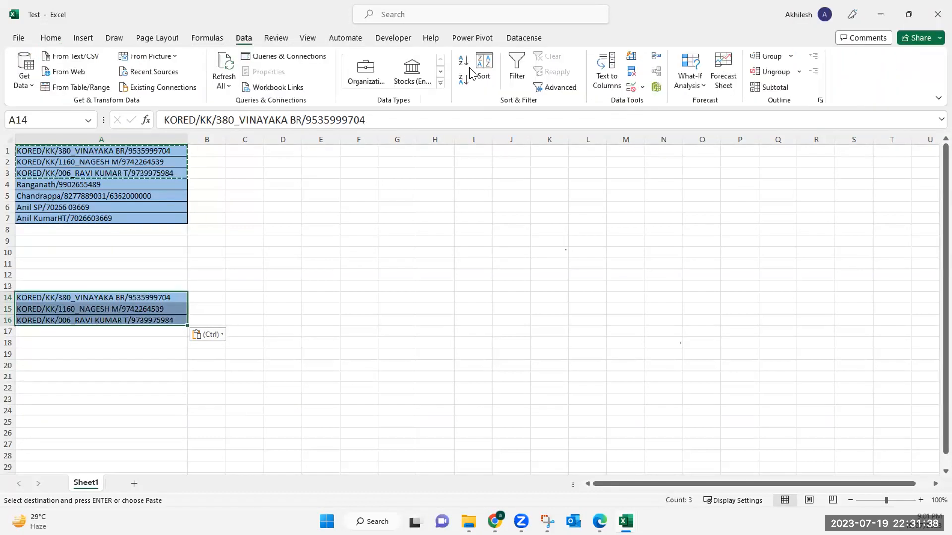
{"action": "key", "text": "Escape"}
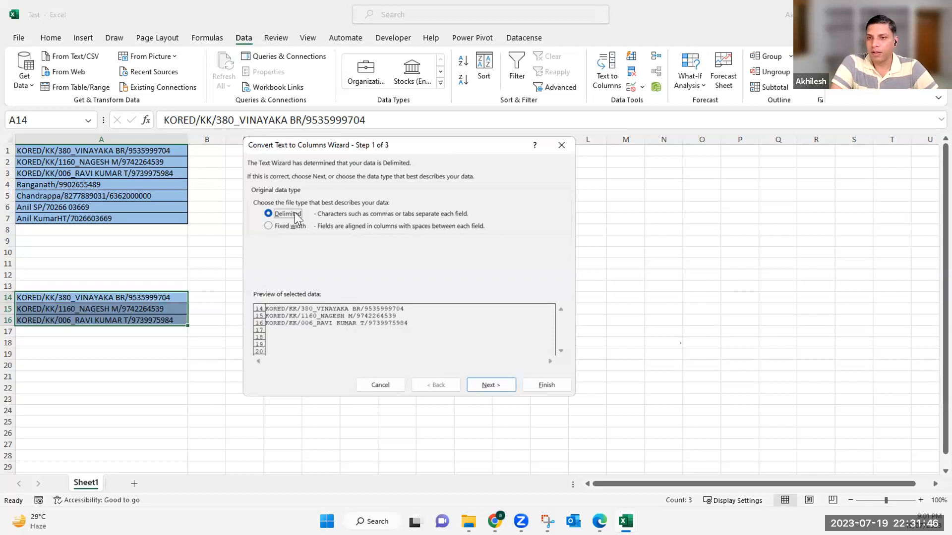
{"action": "left_click", "coordinate": [491, 381]}
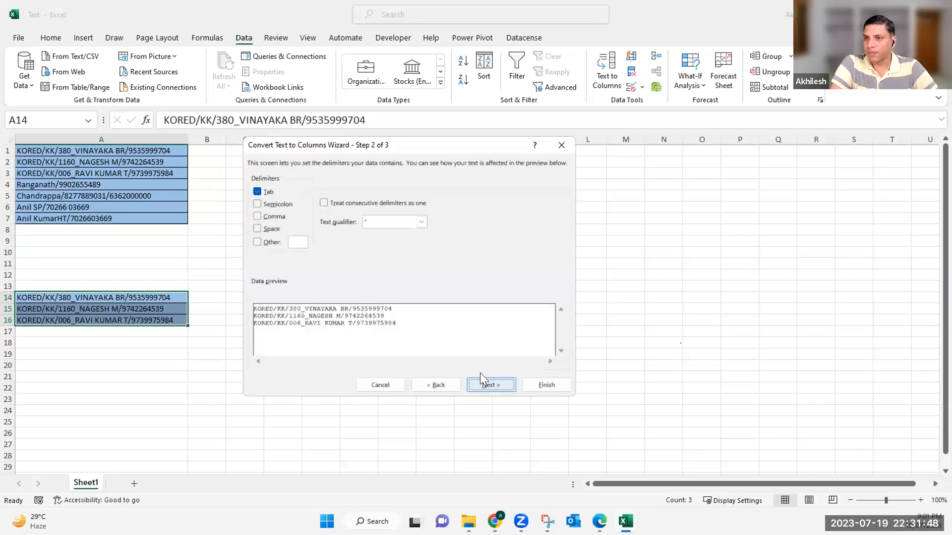
{"action": "left_click", "coordinate": [256, 191]}
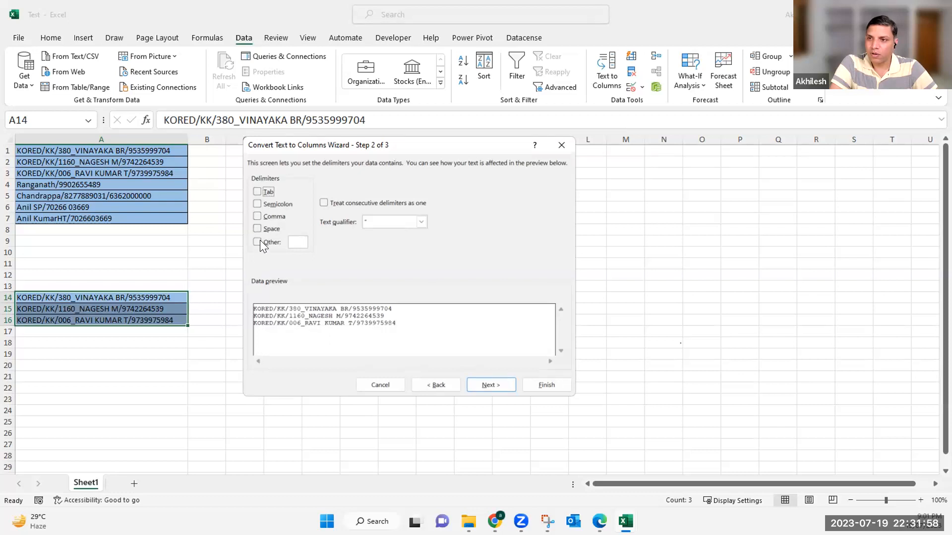
{"action": "left_click", "coordinate": [293, 240]}
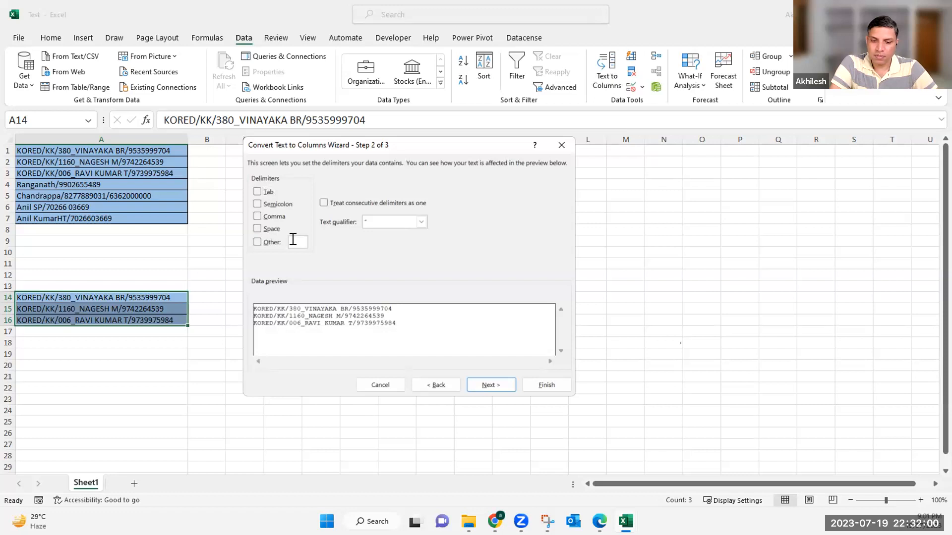
{"action": "type", "text": "-"}
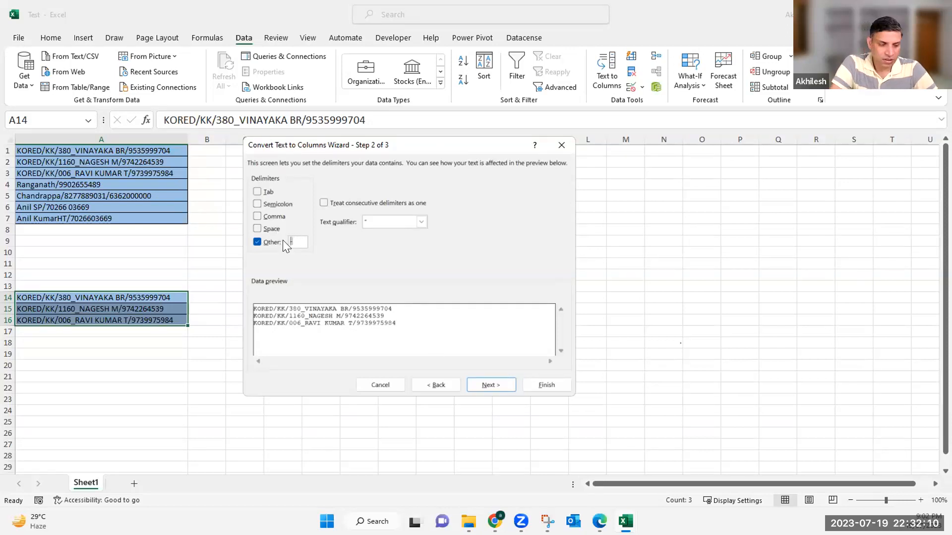
{"action": "type", "text": "_"}
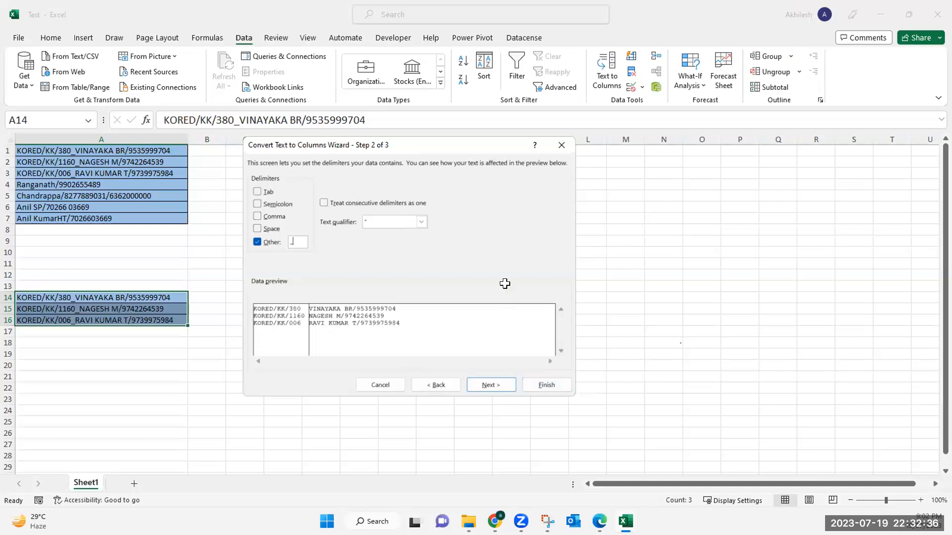
{"action": "key", "text": "Escape"}
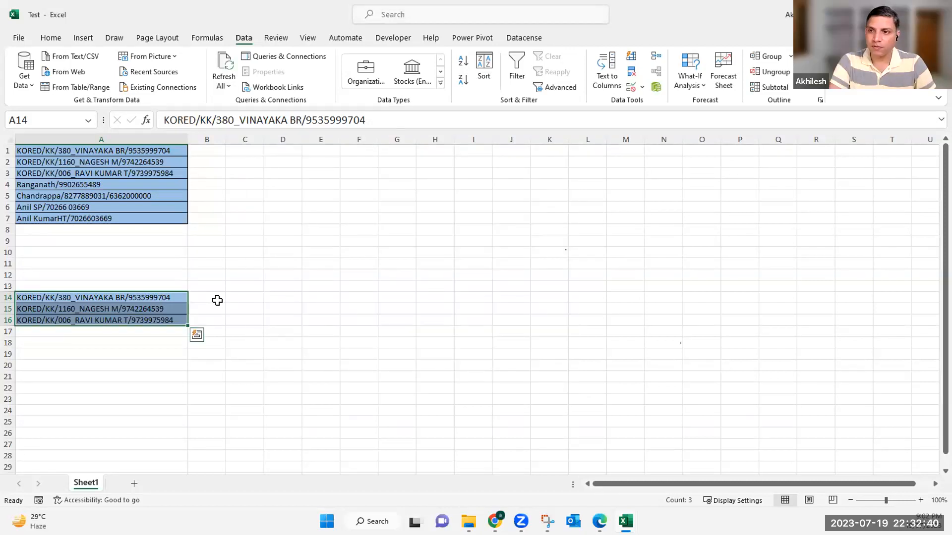
- Start a TEXTSPLIT formula in B14 with cell A14 as the text to split
{"action": "key", "text": "Right"}
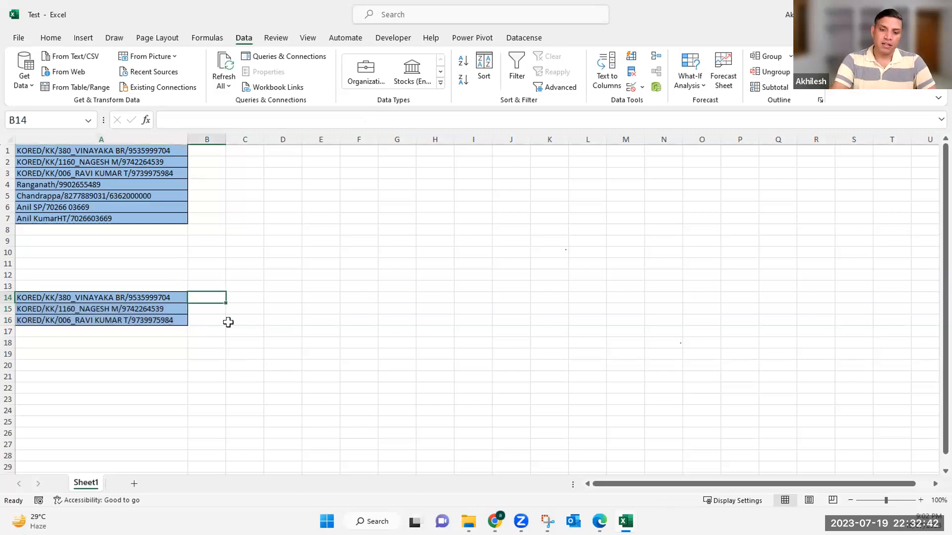
{"action": "type", "text": "=te"}
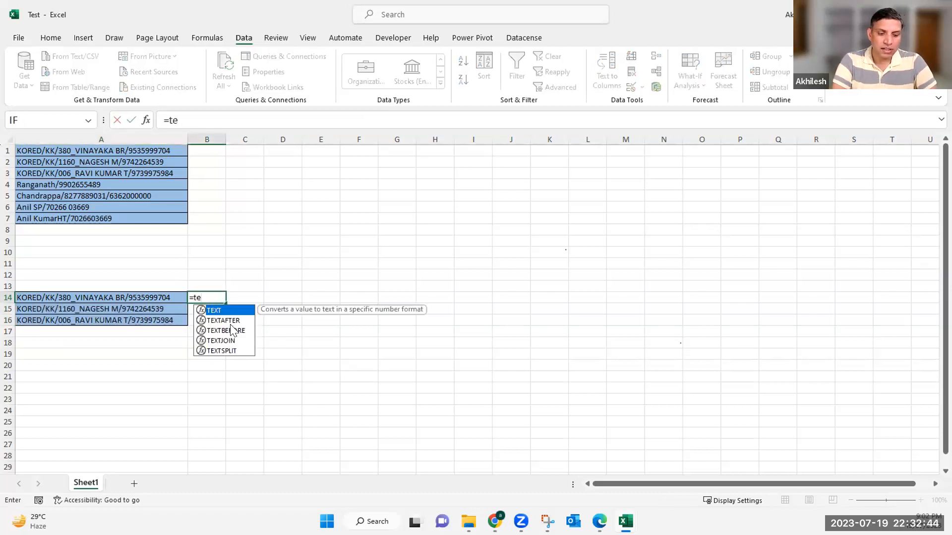
{"action": "type", "text": "xts"}
{"action": "key", "text": "Tab"}
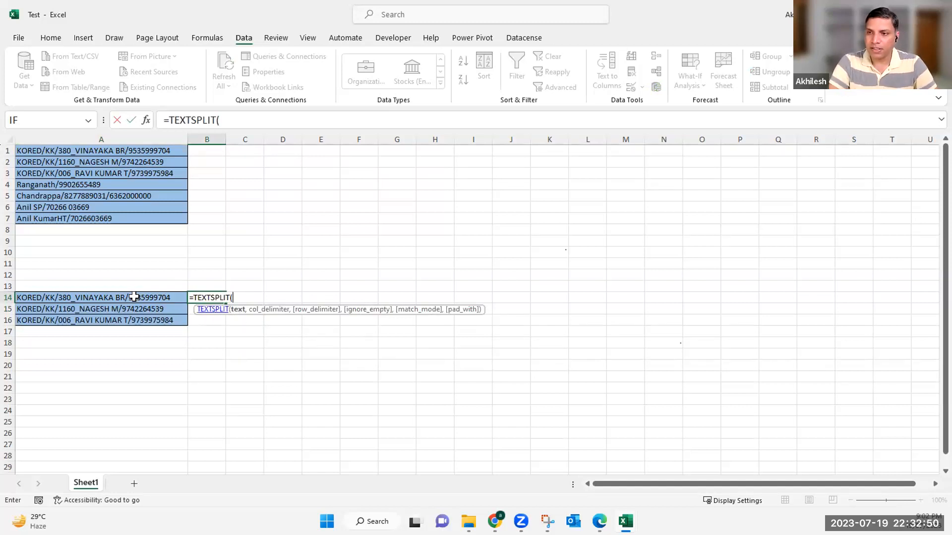
{"action": "left_click", "coordinate": [101, 298]}
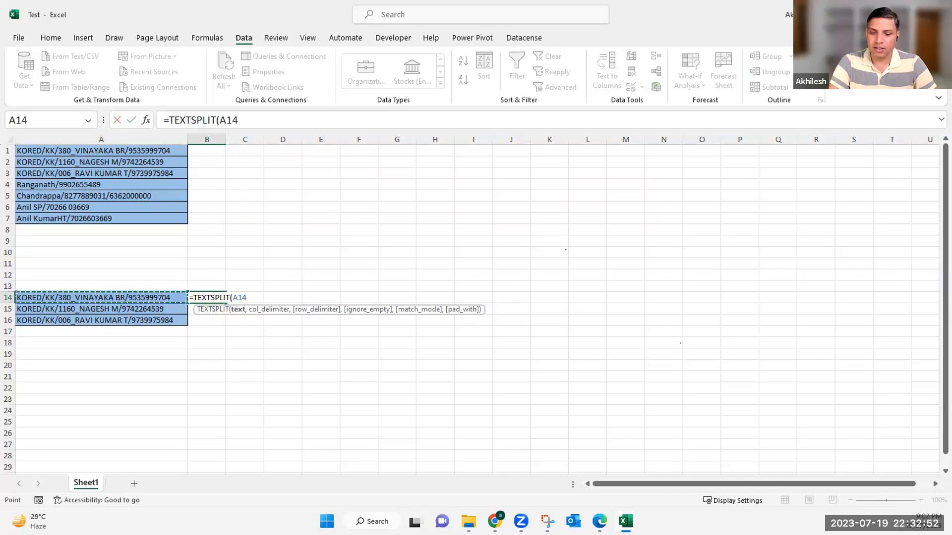
- Give the formula a column delimiter array containing "_" and "/", and try to enter it
{"action": "type", "text": ","}
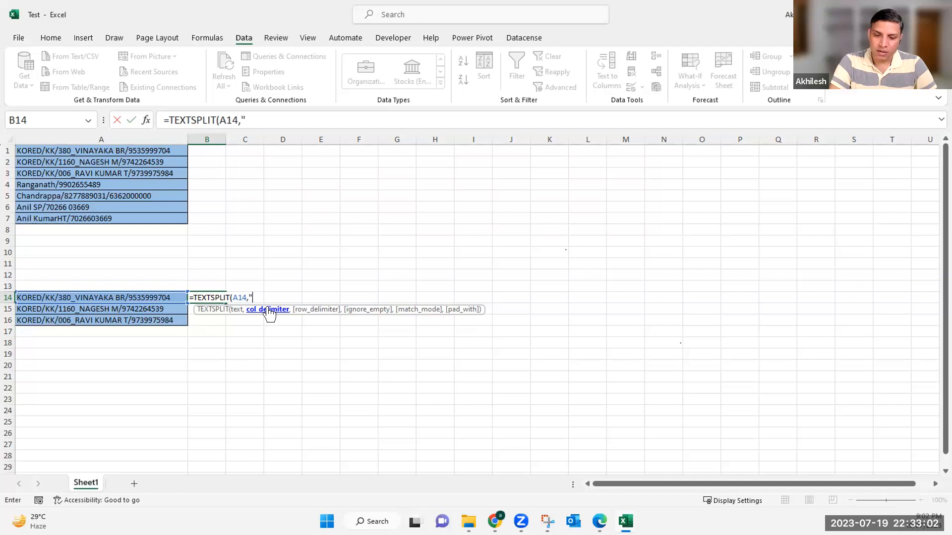
{"action": "key", "text": "BackSpace"}
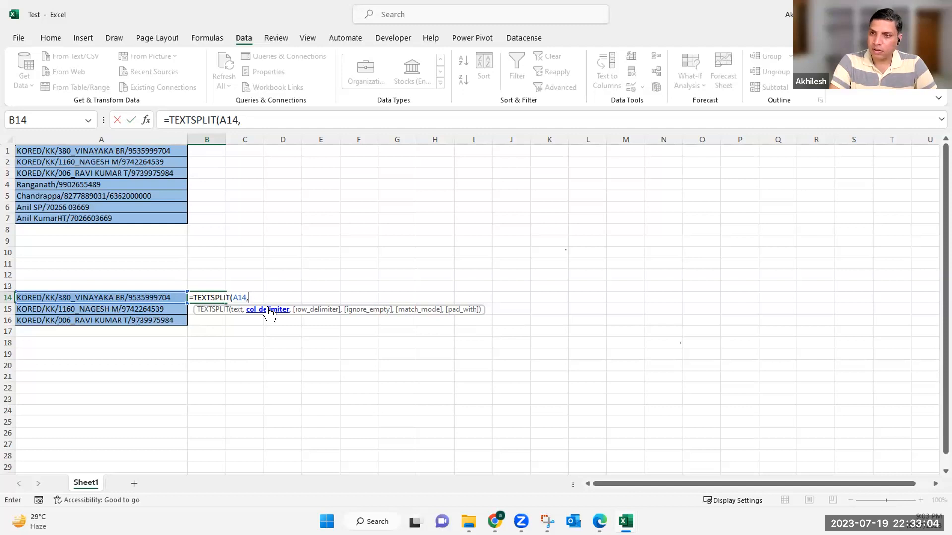
{"action": "type", "text": "{"}
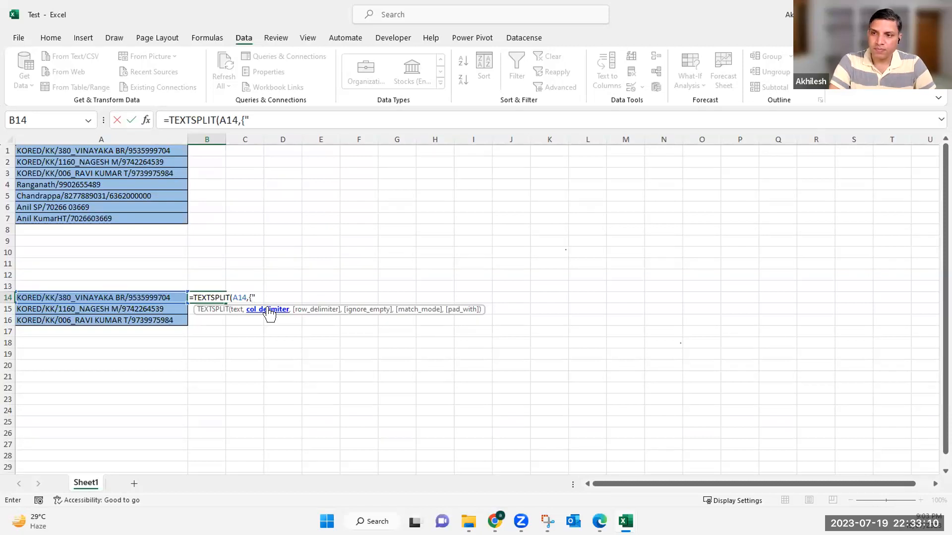
{"action": "type", "text": "_\""}
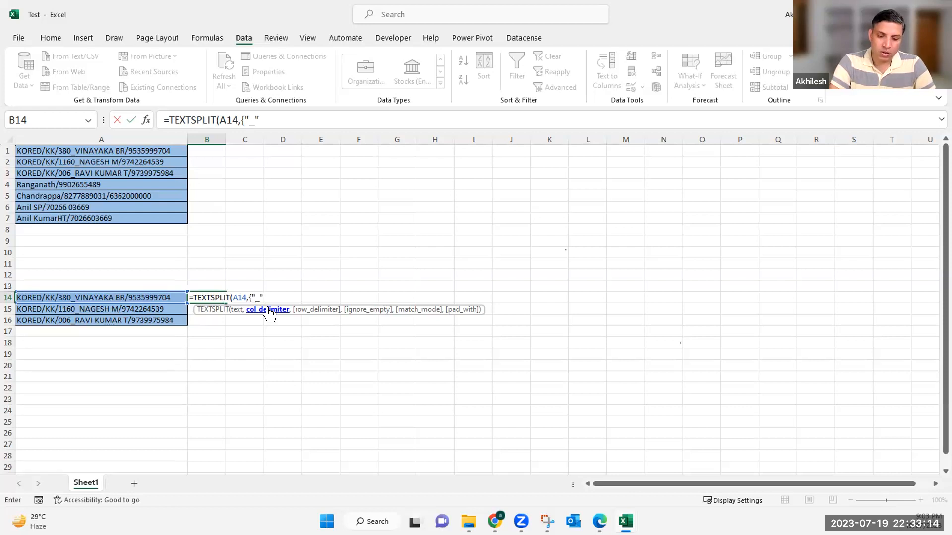
{"action": "type", "text": ",\""}
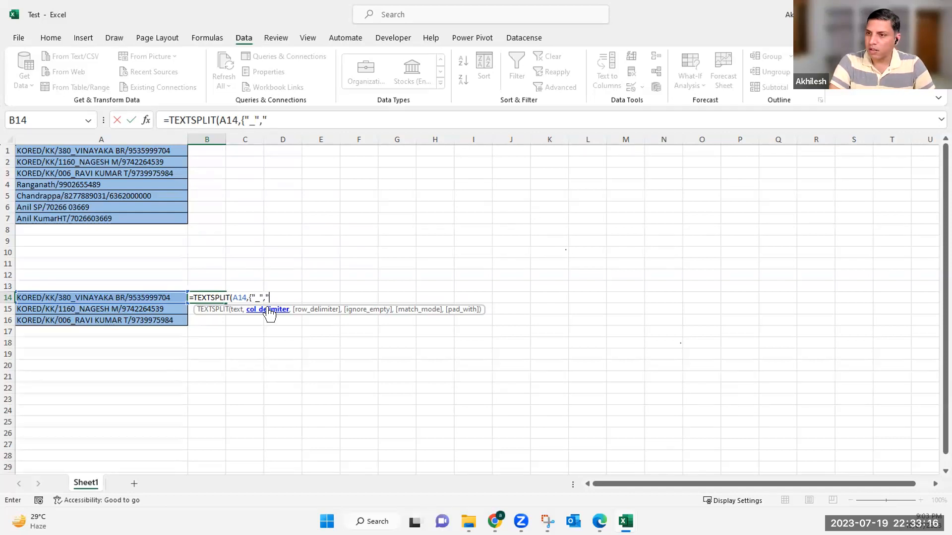
{"action": "type", "text": "/"}
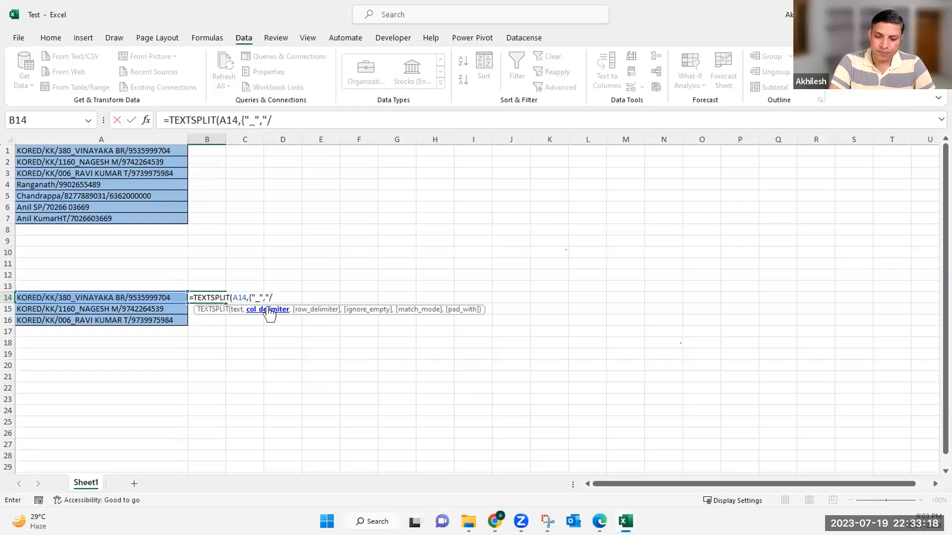
{"action": "type", "text": "\""}
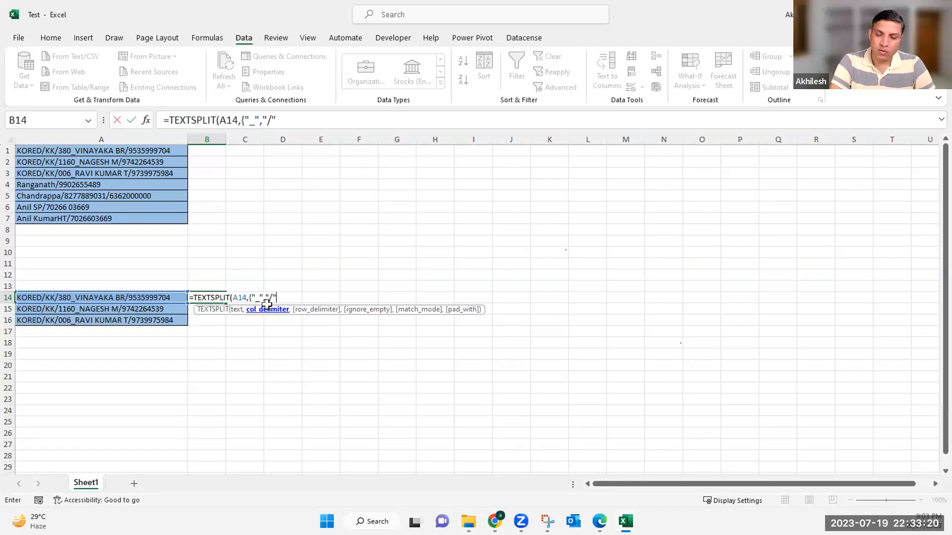
{"action": "type", "text": "})"}
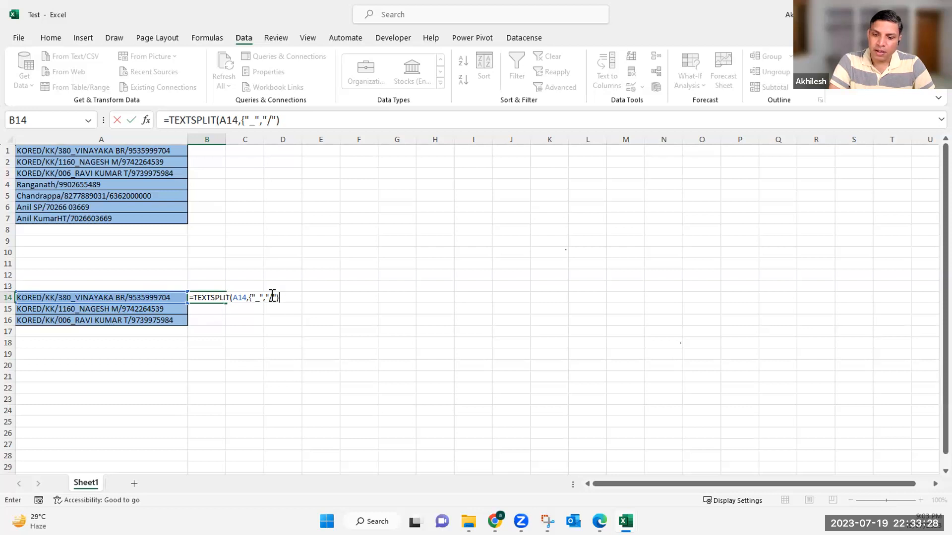
{"action": "key", "text": "Return"}
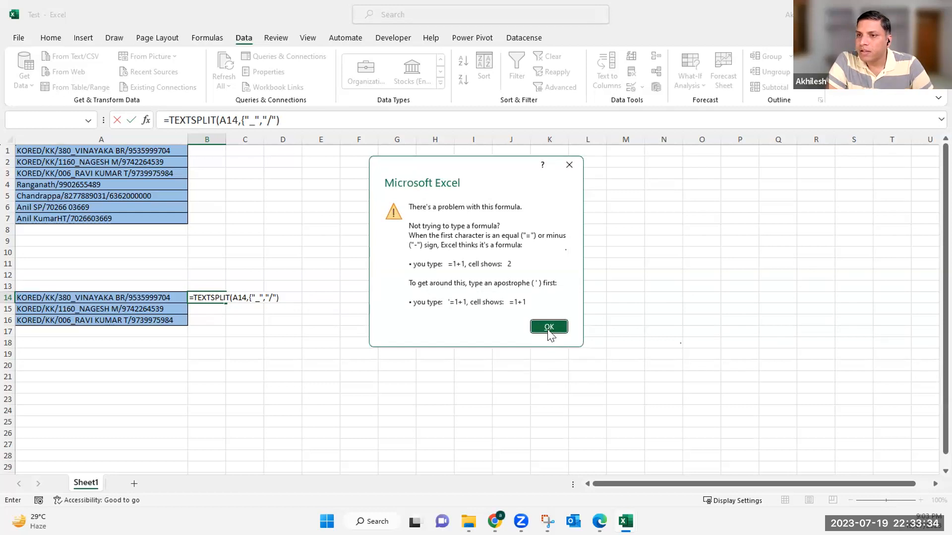
{"action": "key", "text": "Return"}
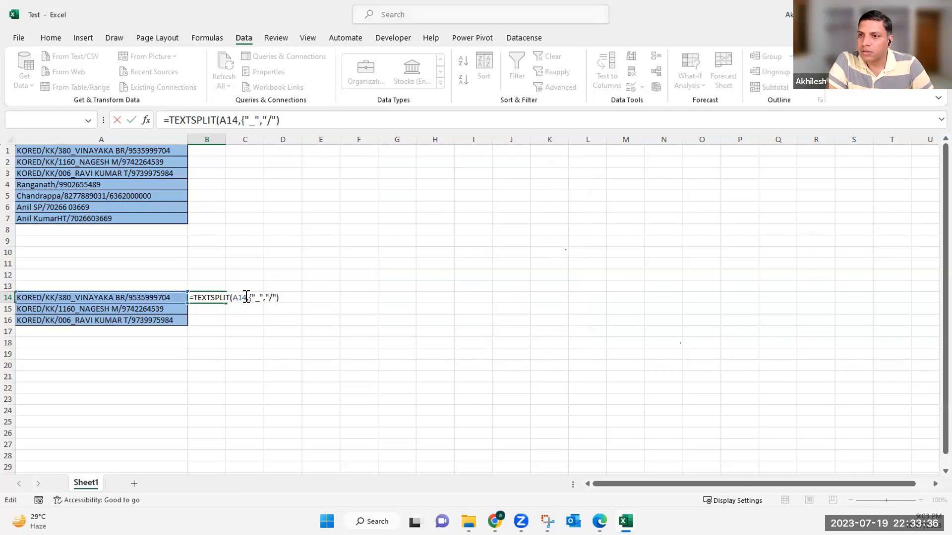
- Add the missing closing brace after "/" and enter the B14 formula as =TEXTSPLIT(A14,{"_","/"})
{"action": "left_click", "coordinate": [248, 297]}
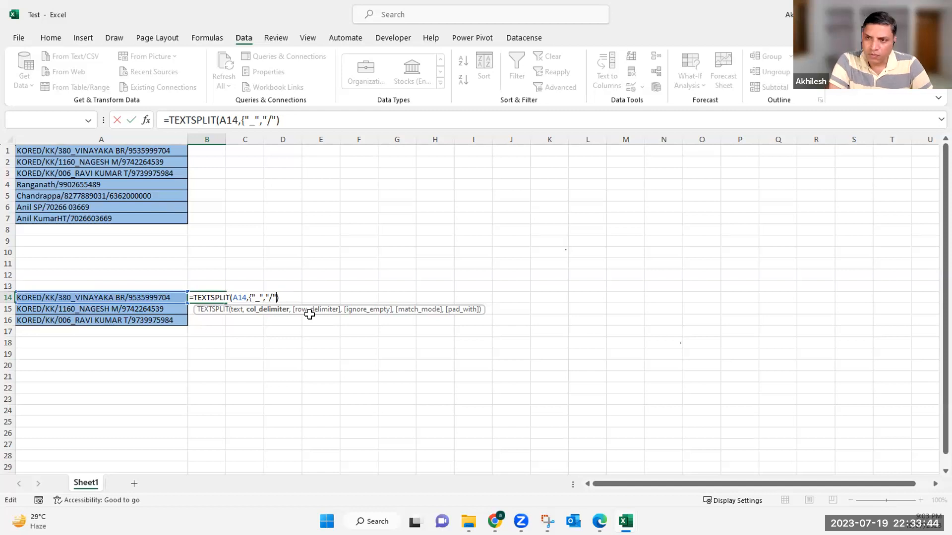
{"action": "type", "text": "}"}
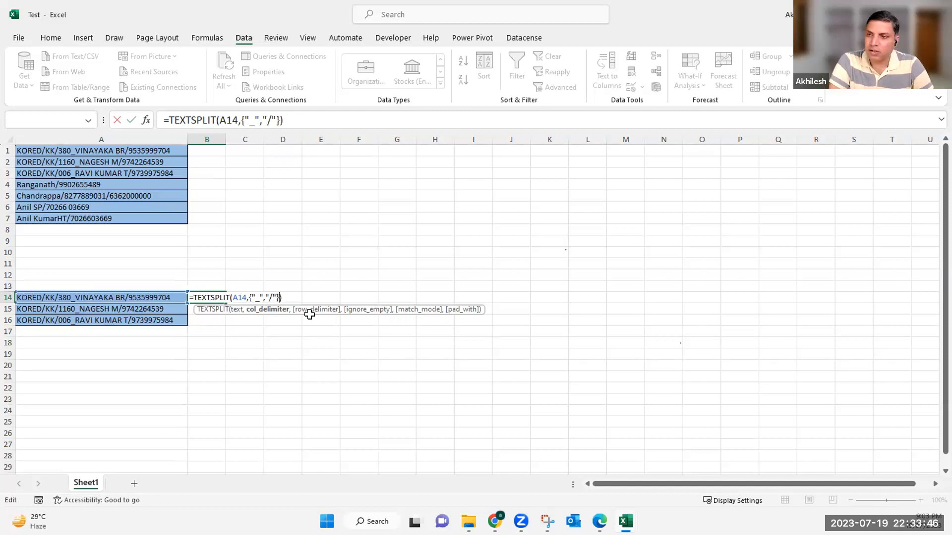
{"action": "key", "text": "Return"}
{"action": "key", "text": "Up"}
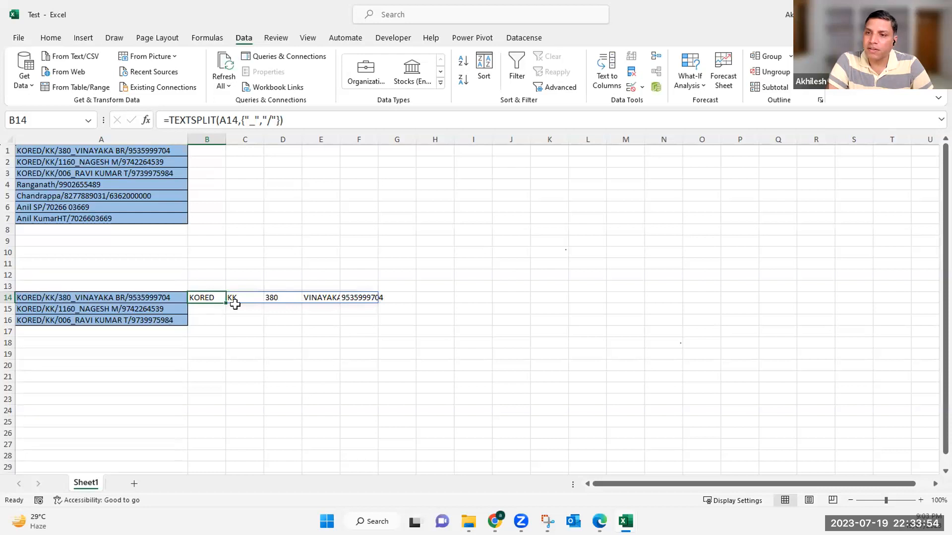
- Autofit columns E and F to the split name and phone number, and reselect the formula cell B14
{"action": "left_click", "coordinate": [310, 297]}
{"action": "double_click", "coordinate": [340, 137]}
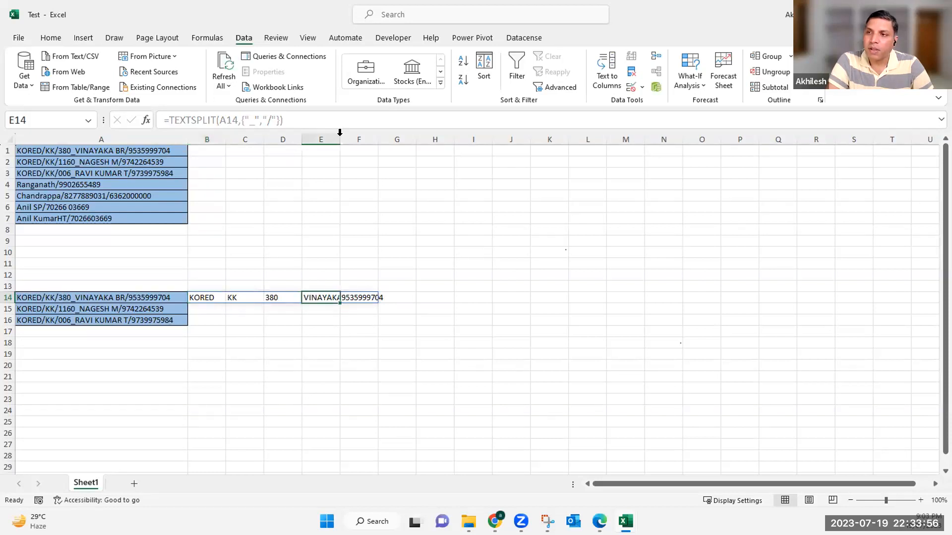
{"action": "double_click", "coordinate": [392, 136]}
{"action": "left_click", "coordinate": [359, 329]}
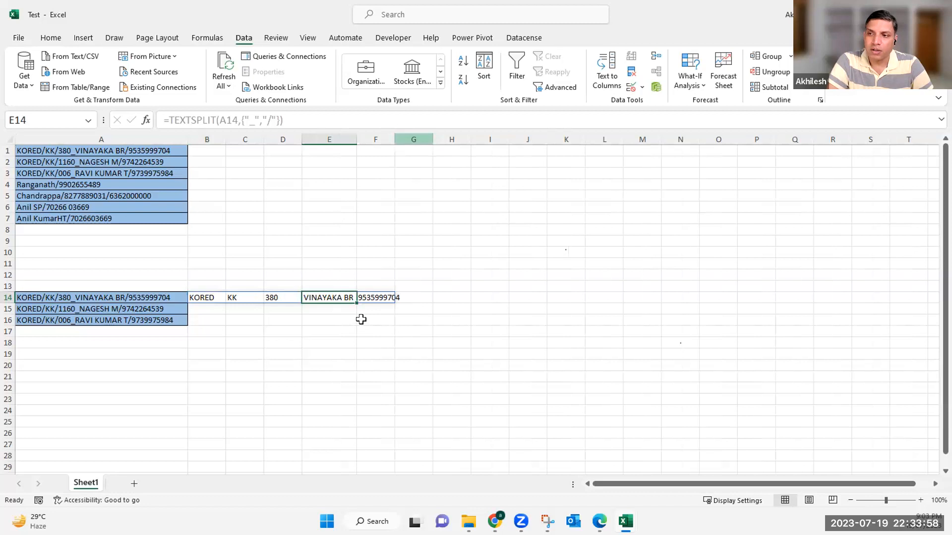
{"action": "left_click", "coordinate": [219, 299]}
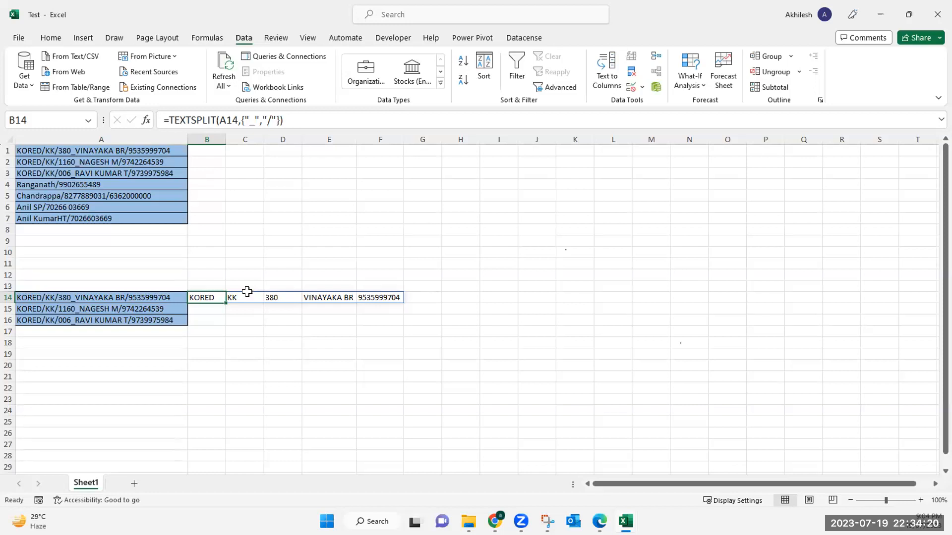
- Note the Excel versions above the split result: "office 365" in E11 and "Office Insider" in F11
{"action": "left_click", "coordinate": [321, 262]}
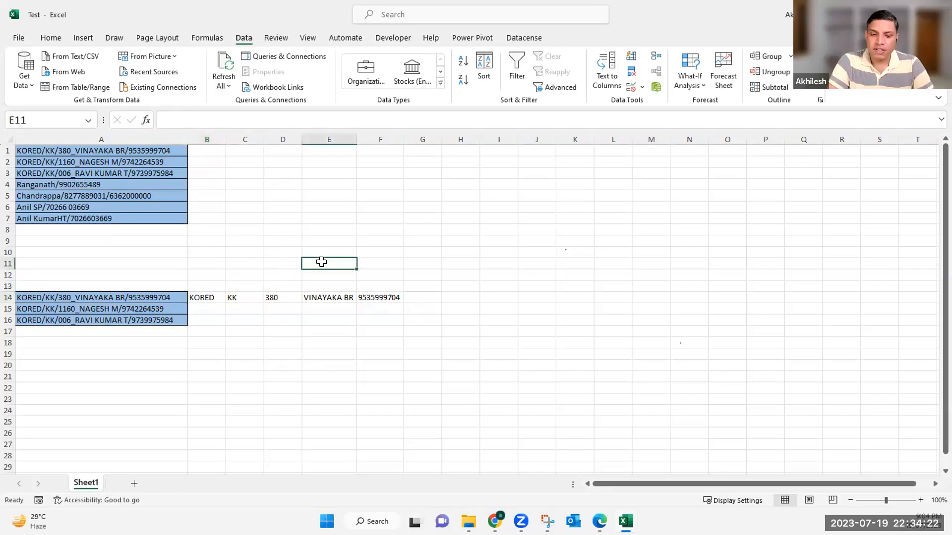
{"action": "type", "text": "office"}
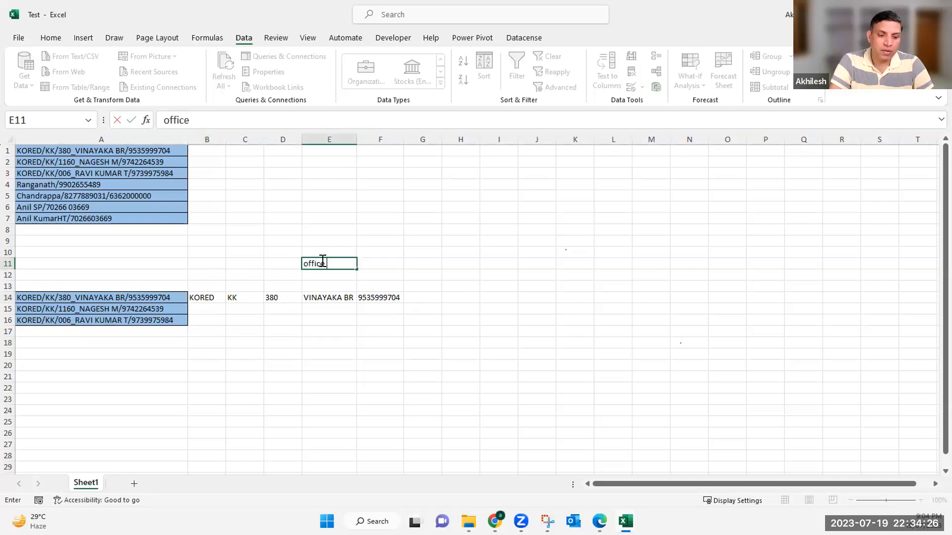
{"action": "type", "text": " 365"}
{"action": "key", "text": "Tab"}
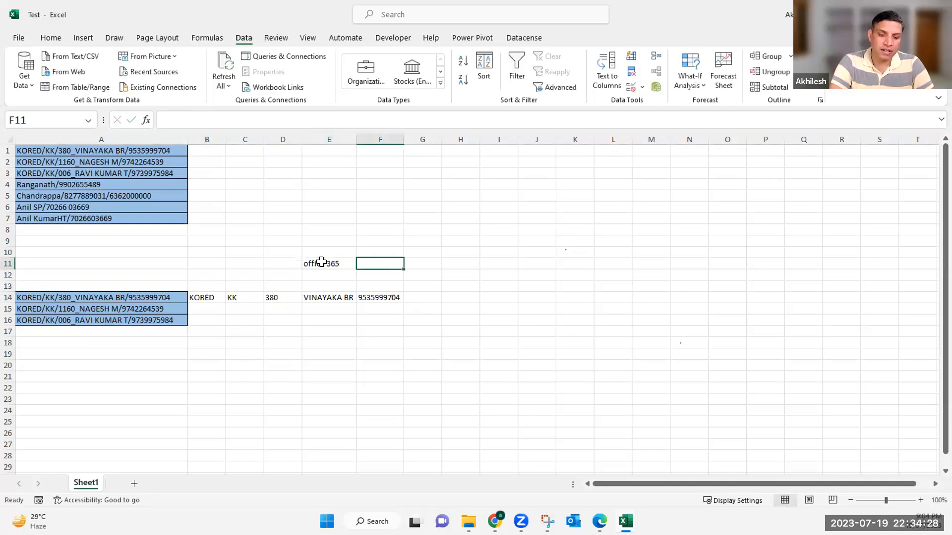
{"action": "type", "text": "Office"}
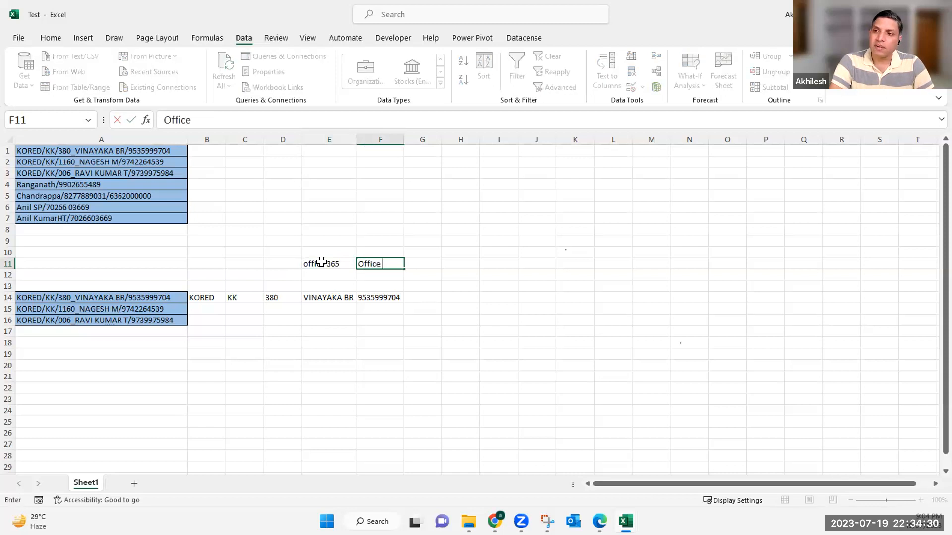
{"action": "type", "text": " Insi"}
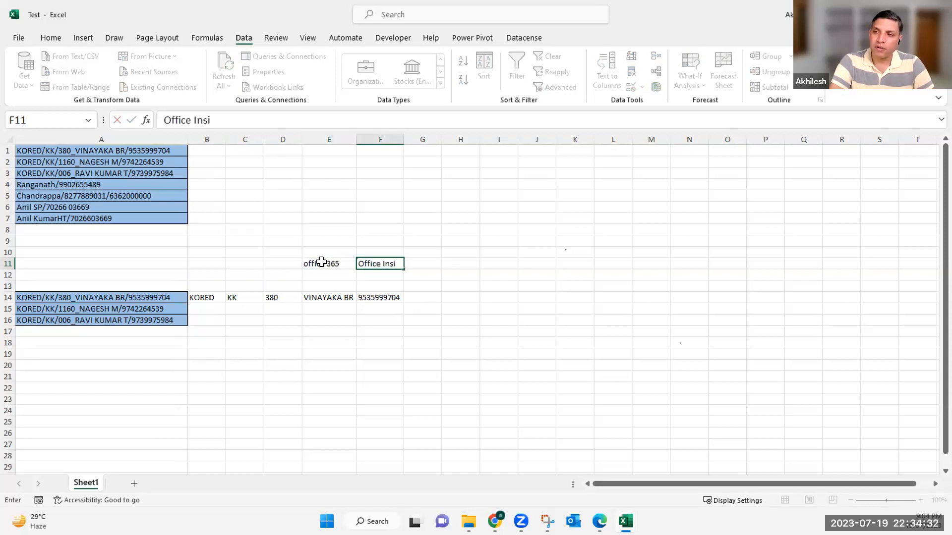
{"action": "type", "text": "der"}
{"action": "key", "text": "Return"}
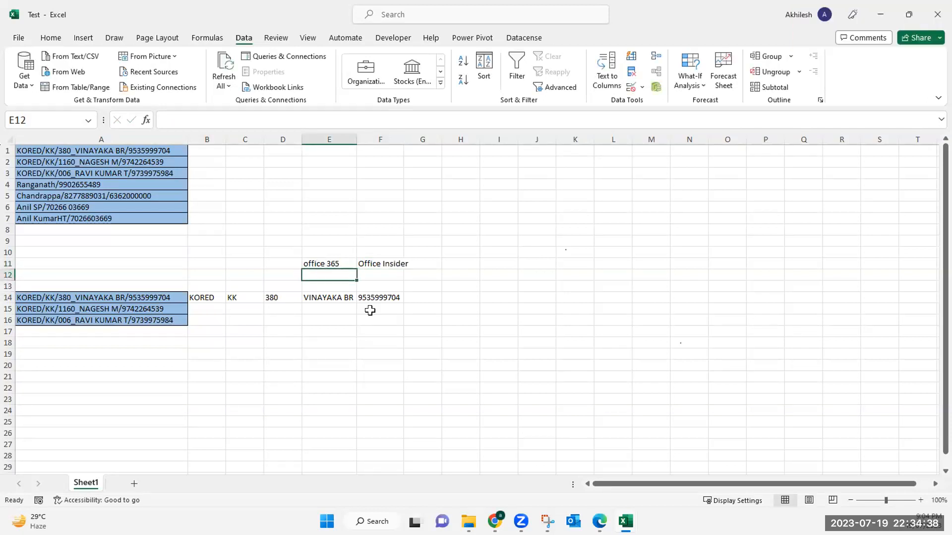
{"action": "key", "text": "Up"}
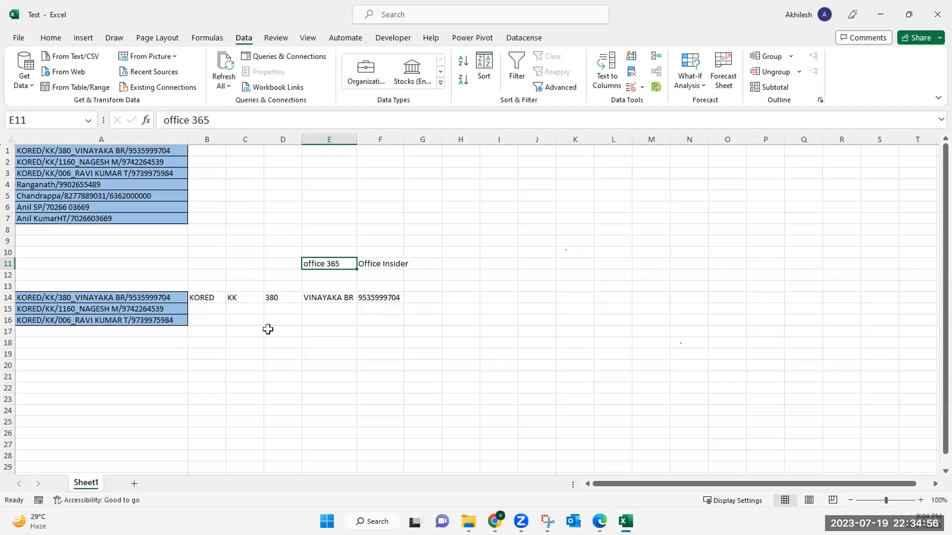
- Enter =TEXTAFTER(A15,"_") in B15 to extract the name and phone number, autofit column B, and reselect the formula cell
{"action": "left_click", "coordinate": [233, 310]}
{"action": "left_click", "coordinate": [212, 311]}
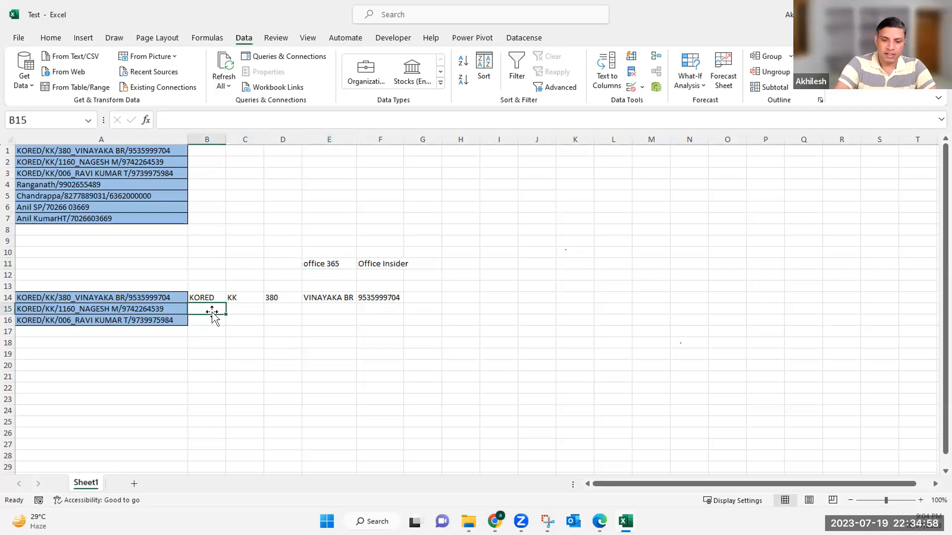
{"action": "type", "text": "=text"}
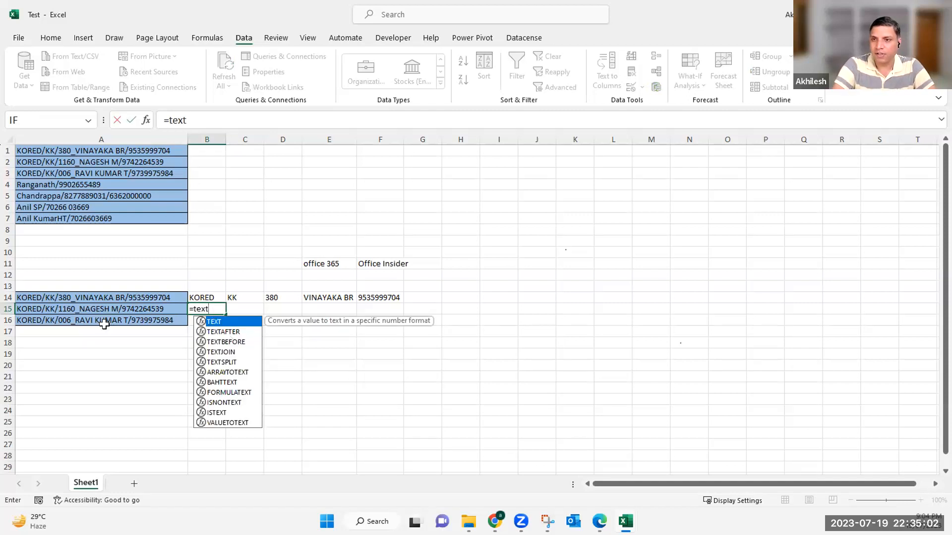
{"action": "key", "text": "Down"}
{"action": "key", "text": "Tab"}
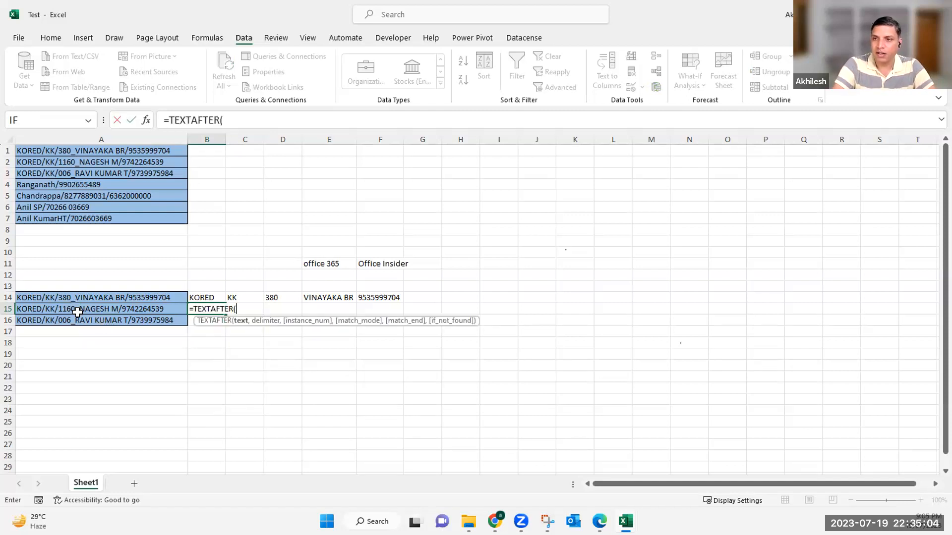
{"action": "left_click", "coordinate": [115, 311]}
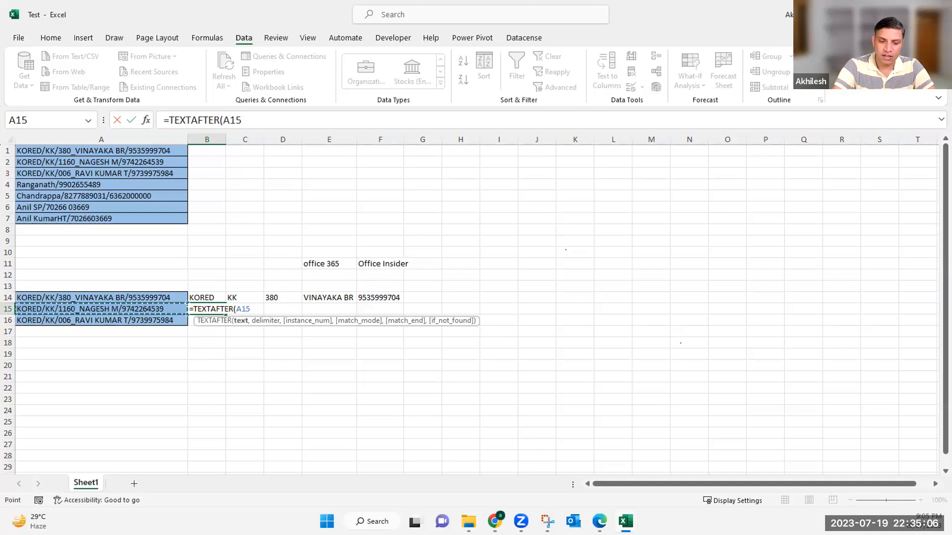
{"action": "type", "text": ","}
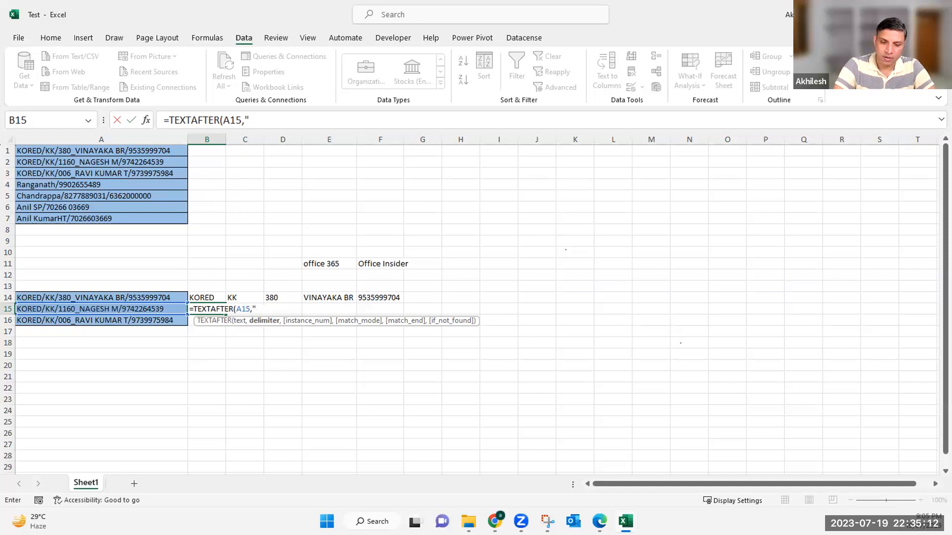
{"action": "type", "text": "_\""}
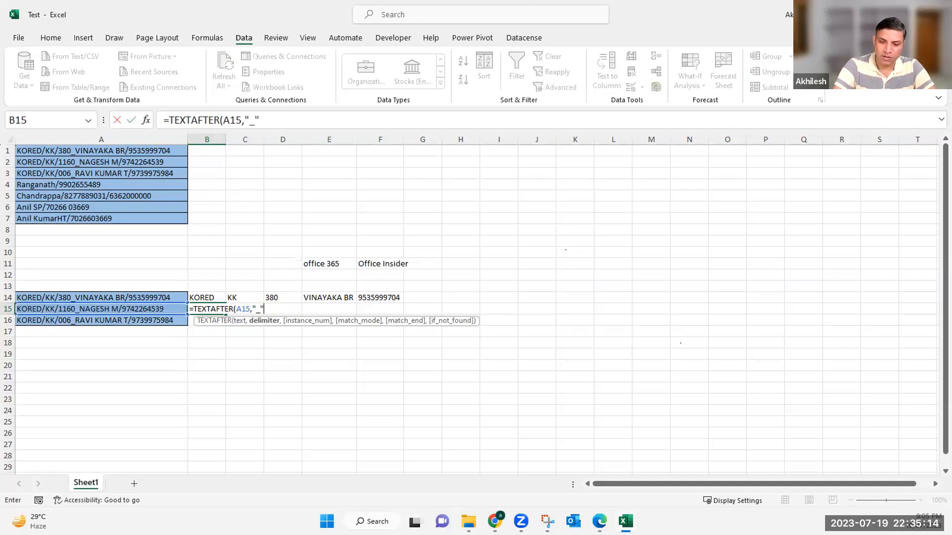
{"action": "key", "text": "Return"}
{"action": "double_click", "coordinate": [225, 132]}
{"action": "left_click", "coordinate": [208, 309]}
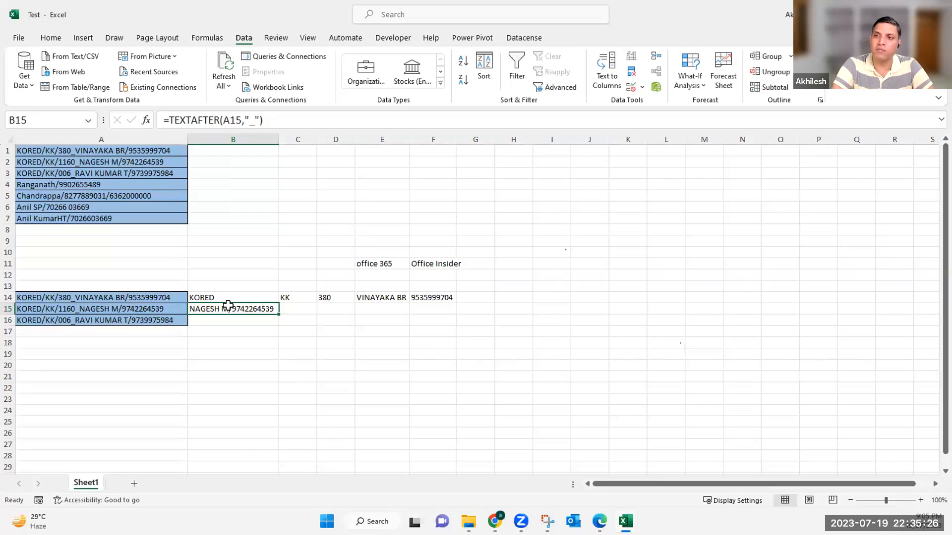
- Review the Excel version notes in E11:F11, and compare the TEXTSPLIT formula in B14 with the TEXTAFTER formula in B15
{"action": "left_click_drag", "start_coordinate": [378, 263], "coordinate": [433, 263]}
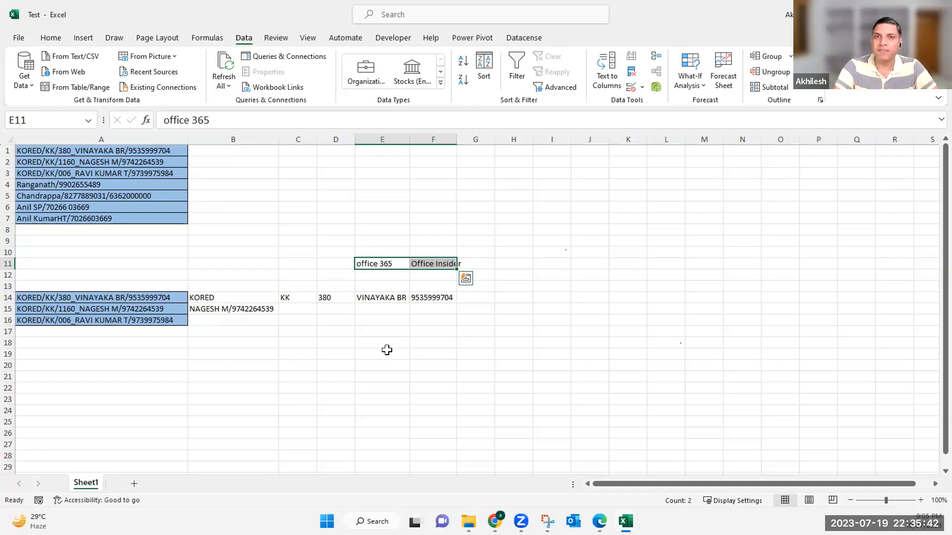
{"action": "left_click", "coordinate": [387, 350]}
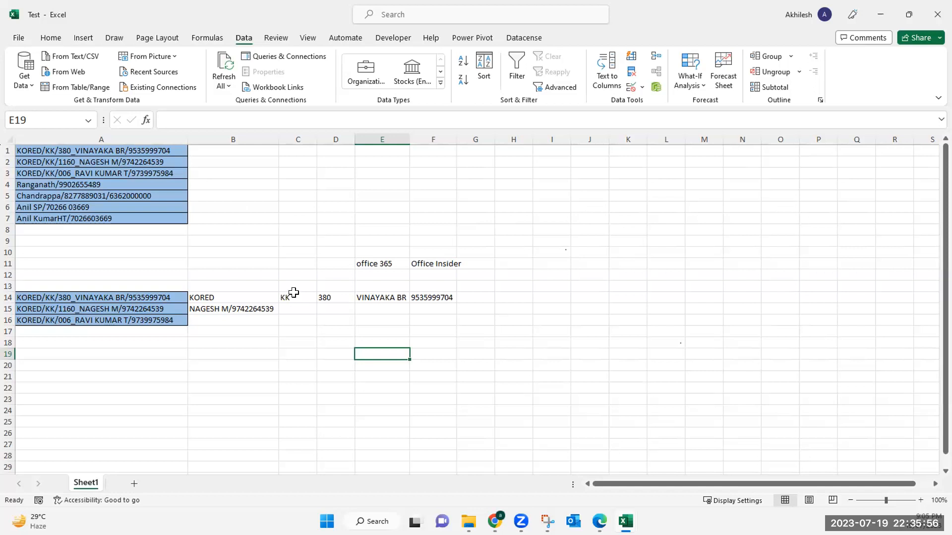
{"action": "left_click", "coordinate": [265, 292]}
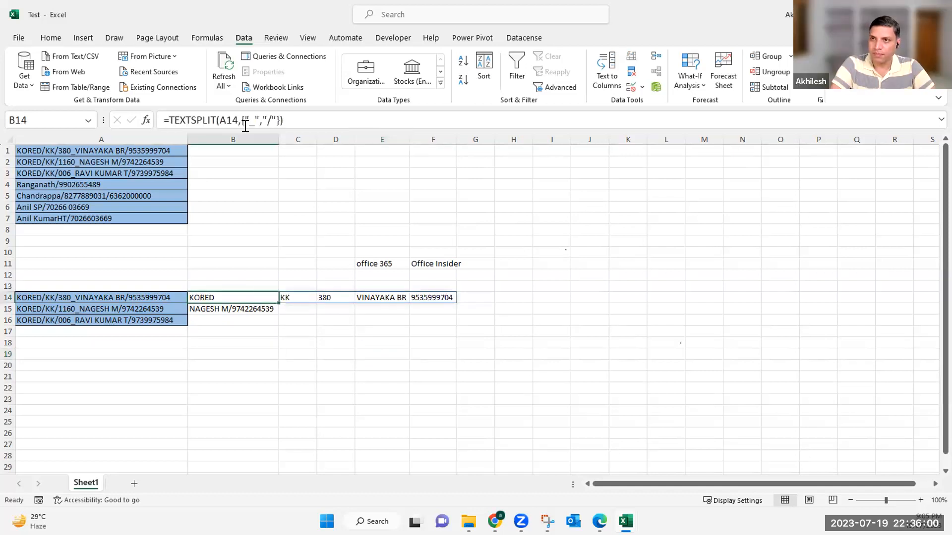
{"action": "left_click", "coordinate": [243, 306]}
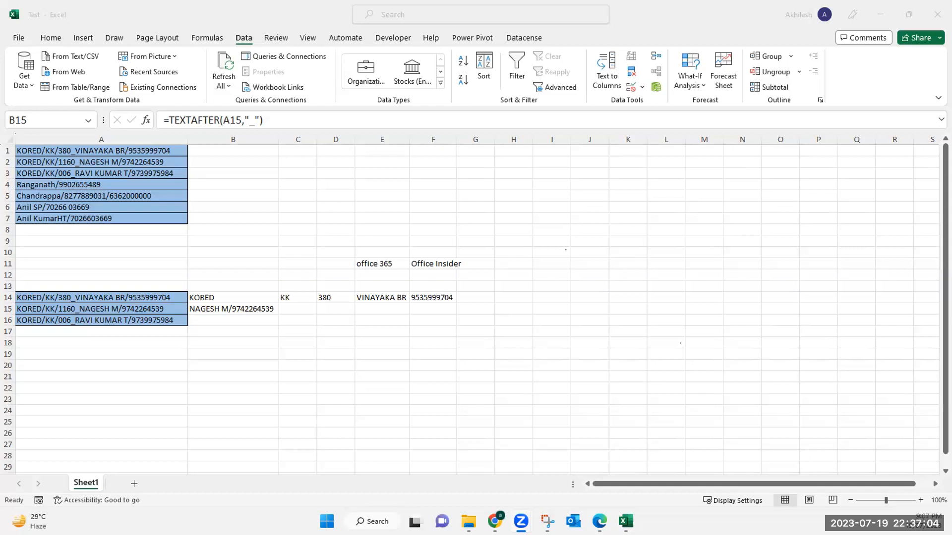
{"action": "key", "text": "alt+Tab"}
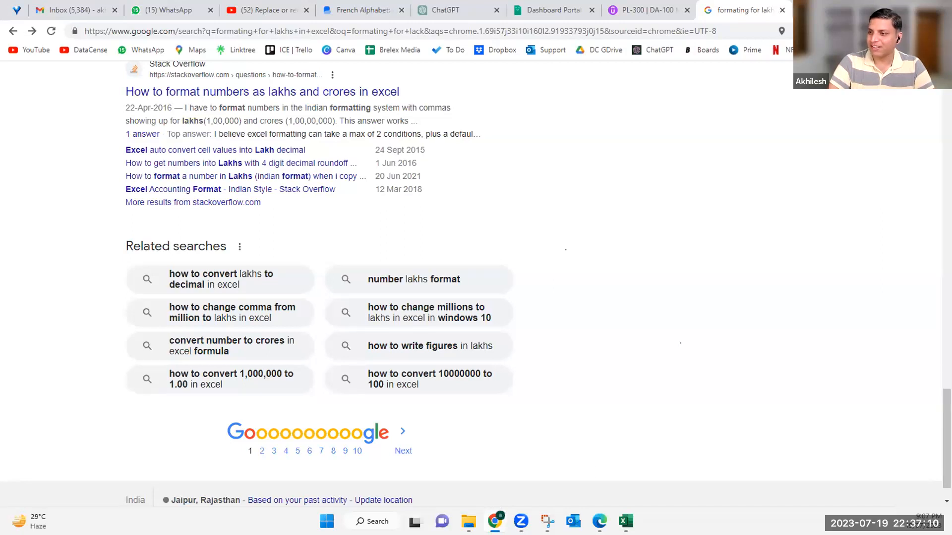
{"action": "mouse_move", "coordinate": [626, 520]}
{"action": "left_click", "coordinate": [880, 473]}
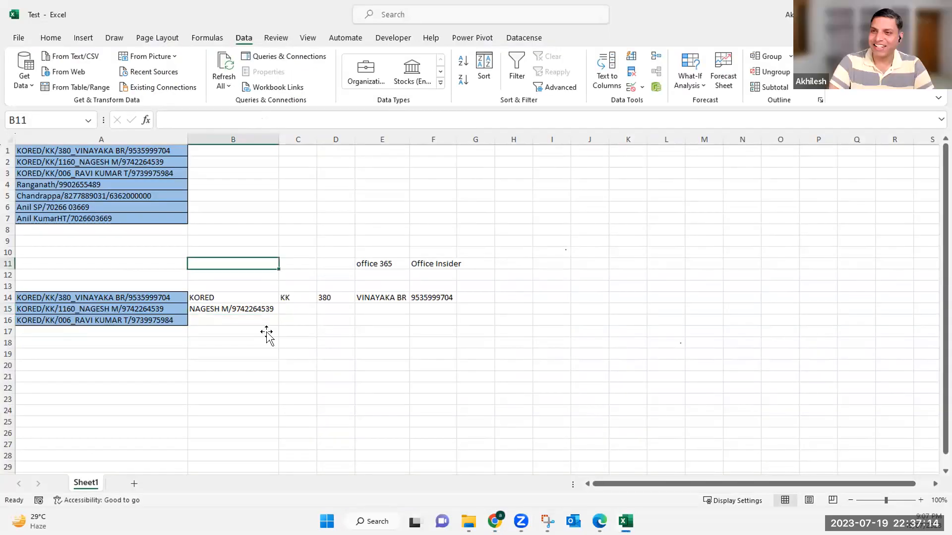
{"action": "left_click", "coordinate": [266, 328]}
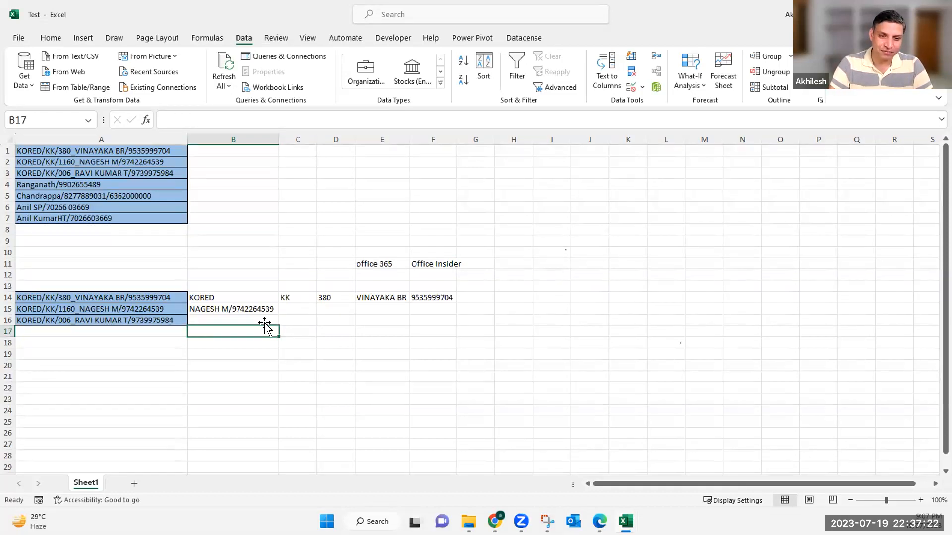
{"action": "left_click", "coordinate": [300, 343]}
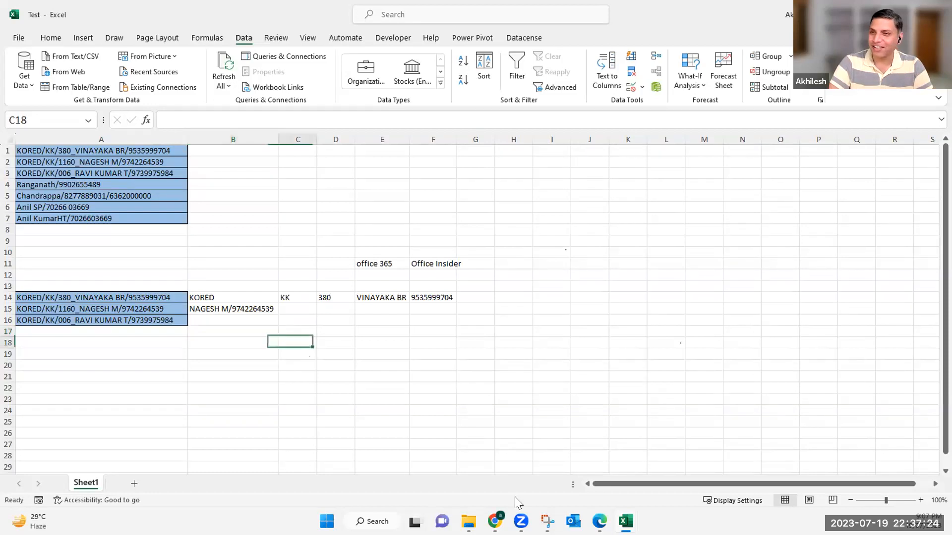
- Switch to WhatsApp in Edge, download Practice.xlsx from the Excel Beginners to Pro group, and return to the Test workbook in Excel
{"action": "mouse_move", "coordinate": [547, 522]}
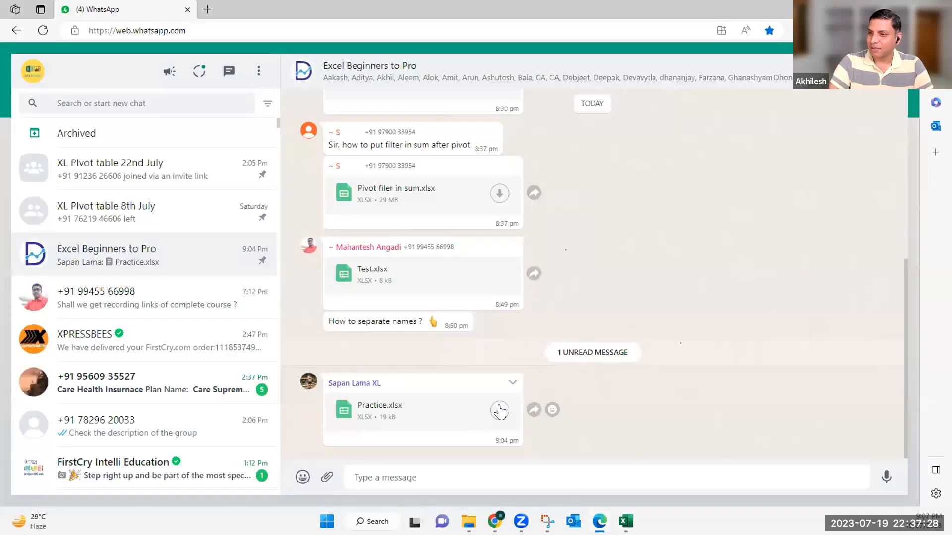
{"action": "left_click", "coordinate": [502, 411]}
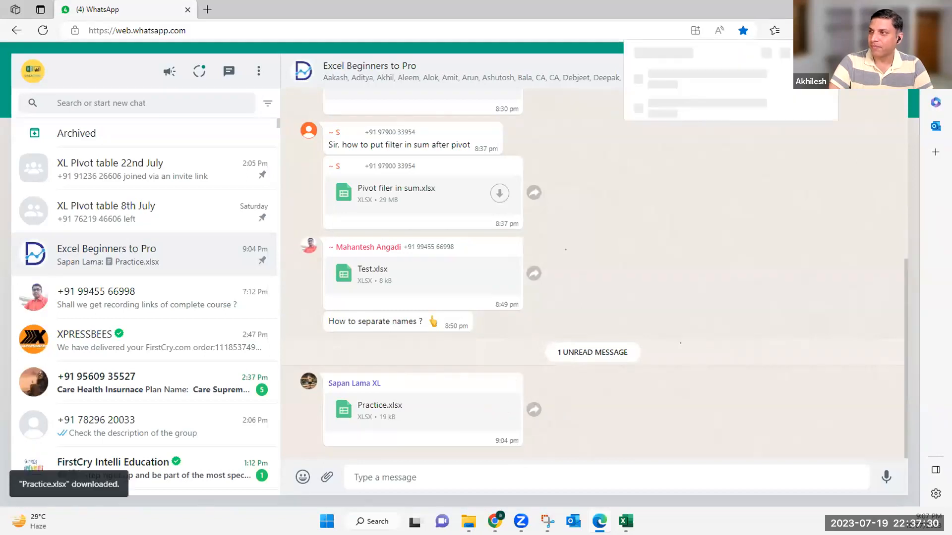
{"action": "key", "text": "alt+Tab"}
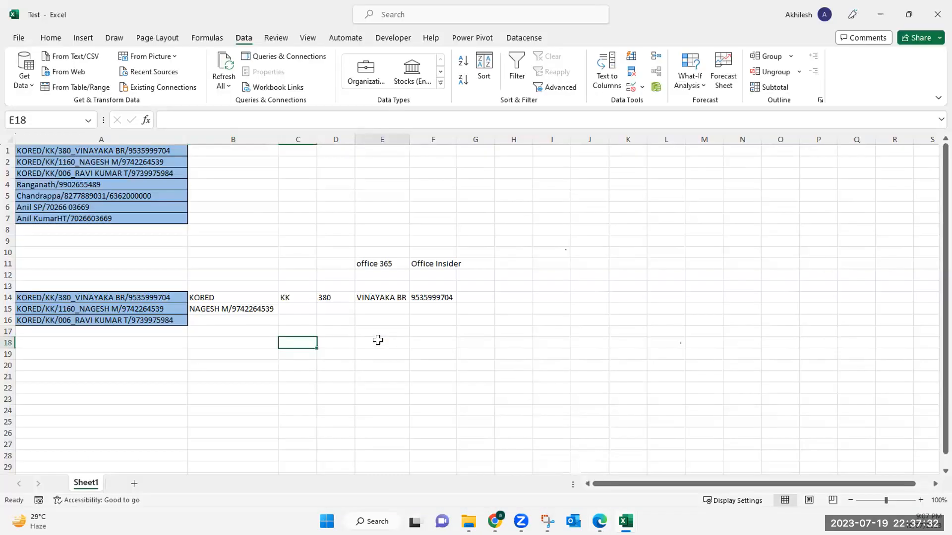
{"action": "left_click", "coordinate": [378, 340]}
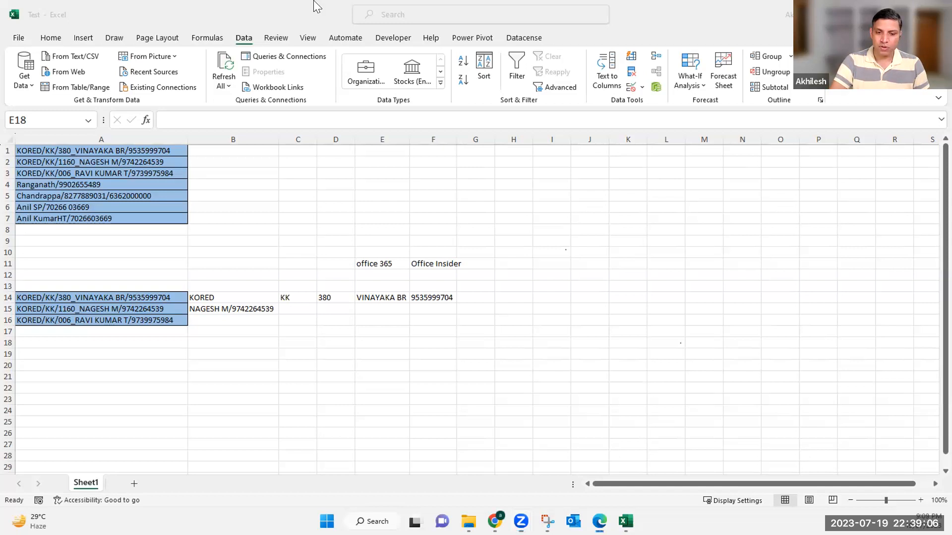
- Switch to WhatsApp in Edge and open the weekly live session recordings link from the Excel Beginners to Pro group's description
{"action": "key", "text": "alt+Tab"}
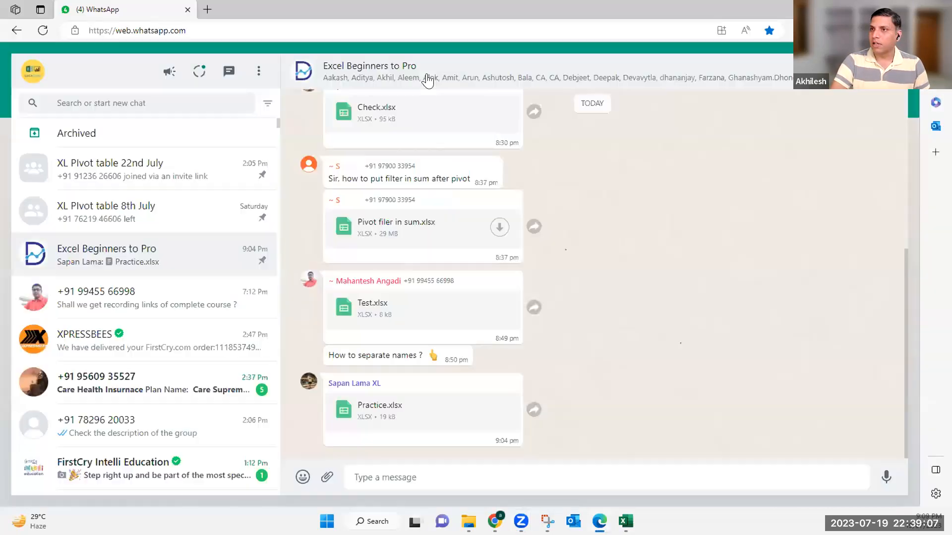
{"action": "left_click", "coordinate": [360, 77]}
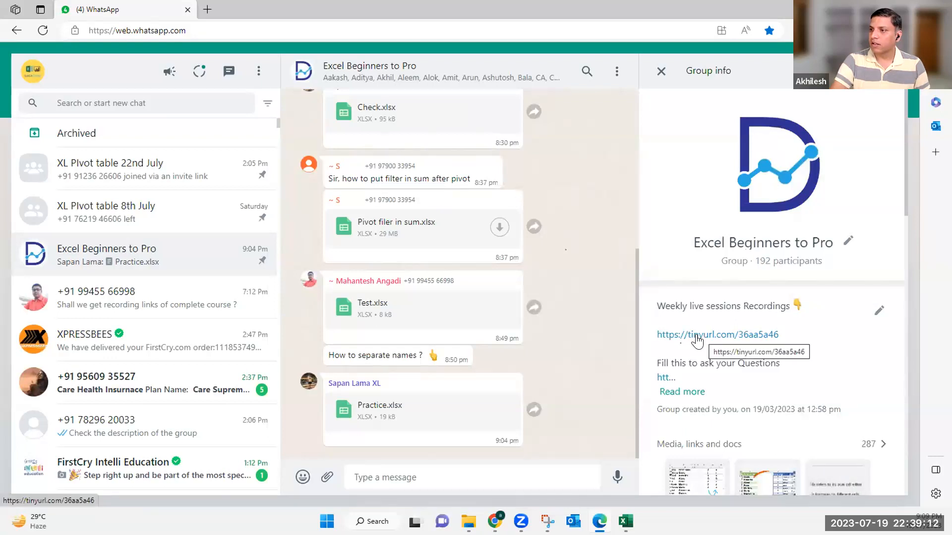
{"action": "left_click", "coordinate": [697, 336]}
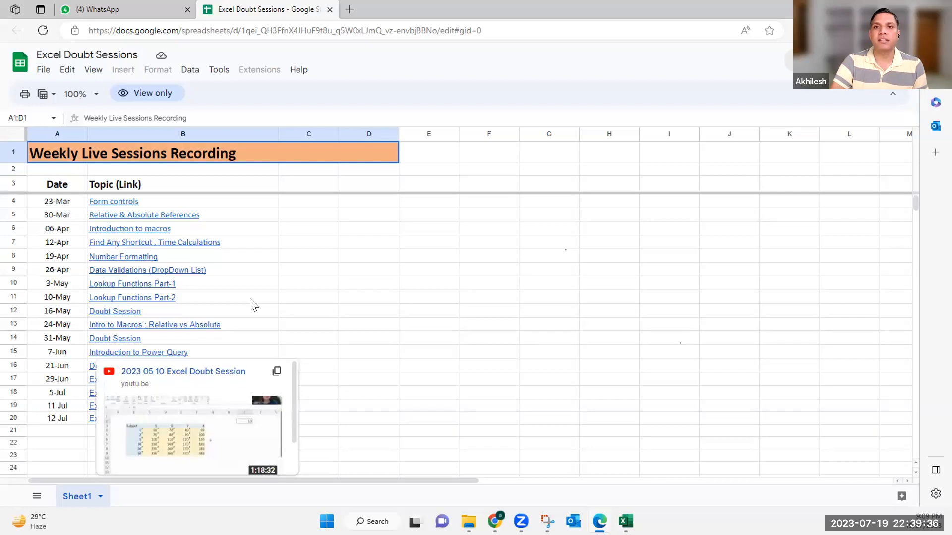
- Examine the recording links for Lookup Functions Part-1 and Part-2 in the Weekly Live Sessions Recording list
{"action": "left_click", "coordinate": [287, 284]}
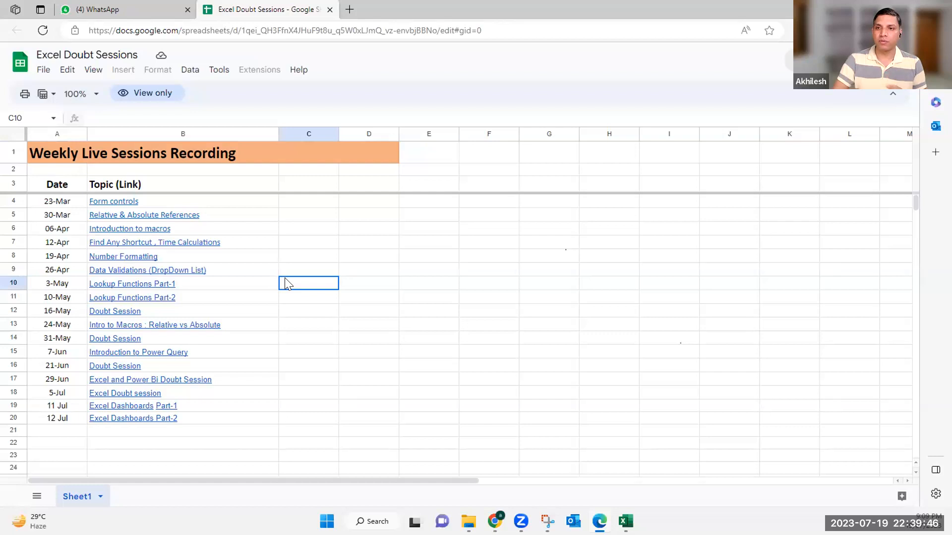
{"action": "left_click", "coordinate": [205, 286]}
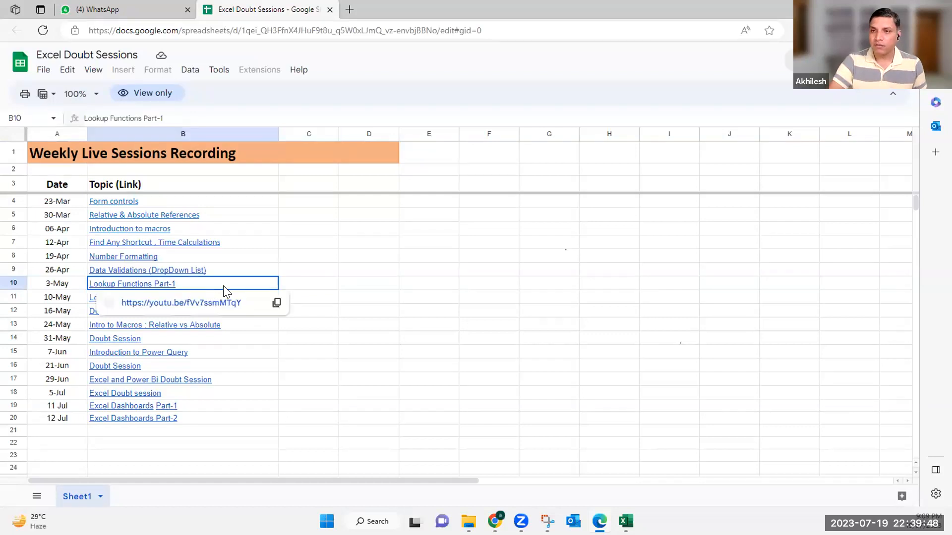
{"action": "left_click", "coordinate": [281, 299]}
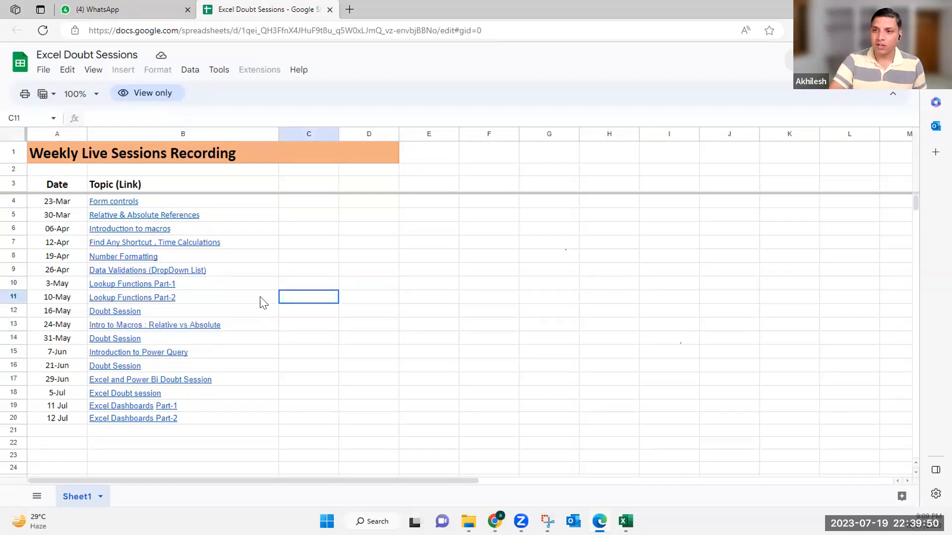
{"action": "left_click", "coordinate": [234, 300]}
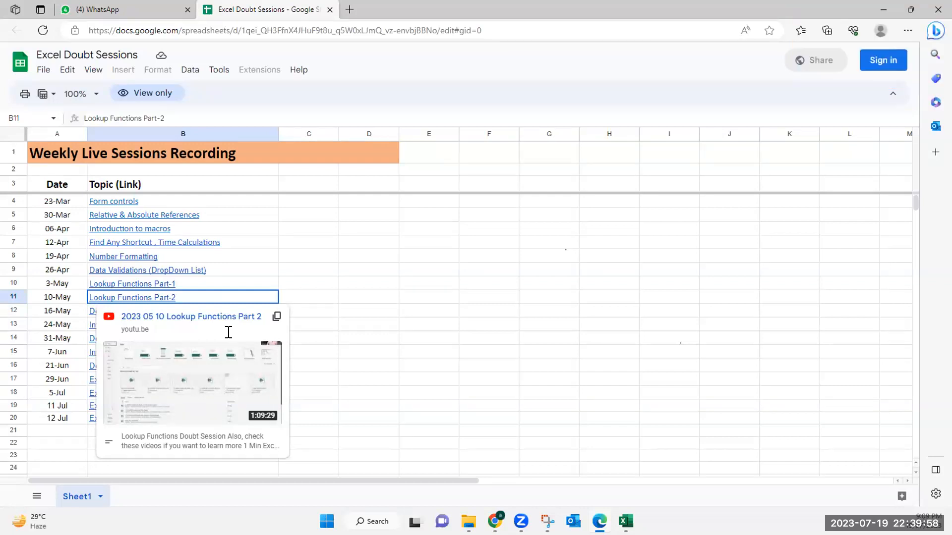
{"action": "left_click", "coordinate": [308, 288]}
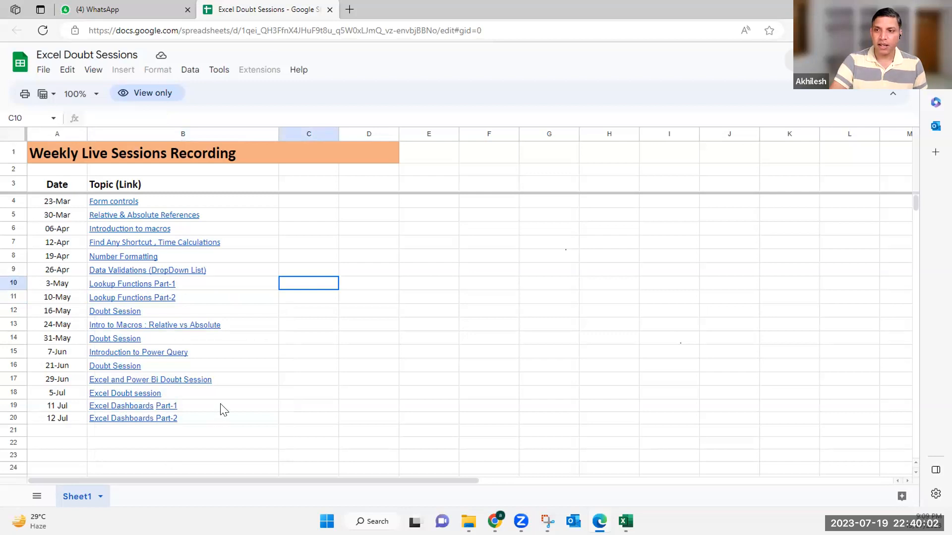
- Examine the Excel Dashboards Part-1 and Part-2 recording entries, and highlight the session topics in B6:B20
{"action": "scroll", "coordinate": [228, 382], "scroll_direction": "down", "scroll_amount": 1}
{"action": "mouse_move", "coordinate": [228, 383]}
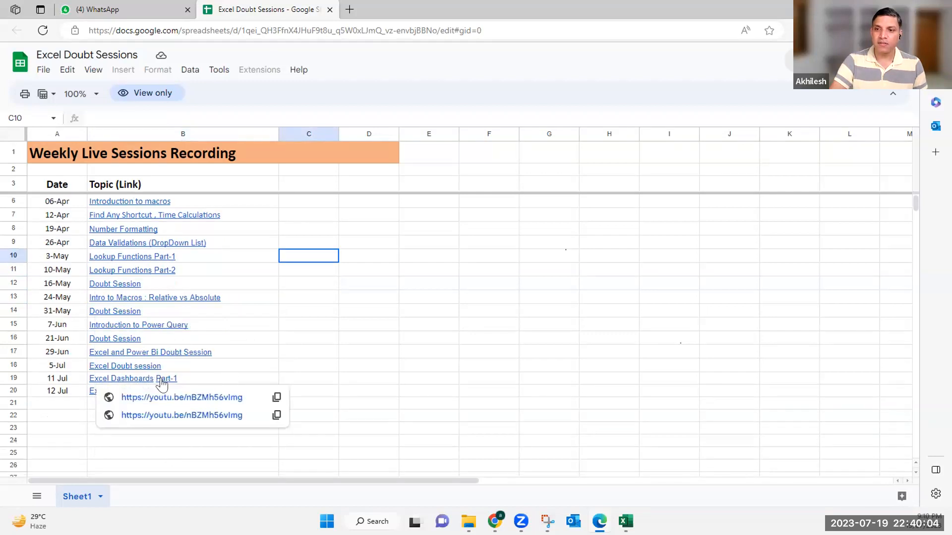
{"action": "left_click", "coordinate": [285, 379]}
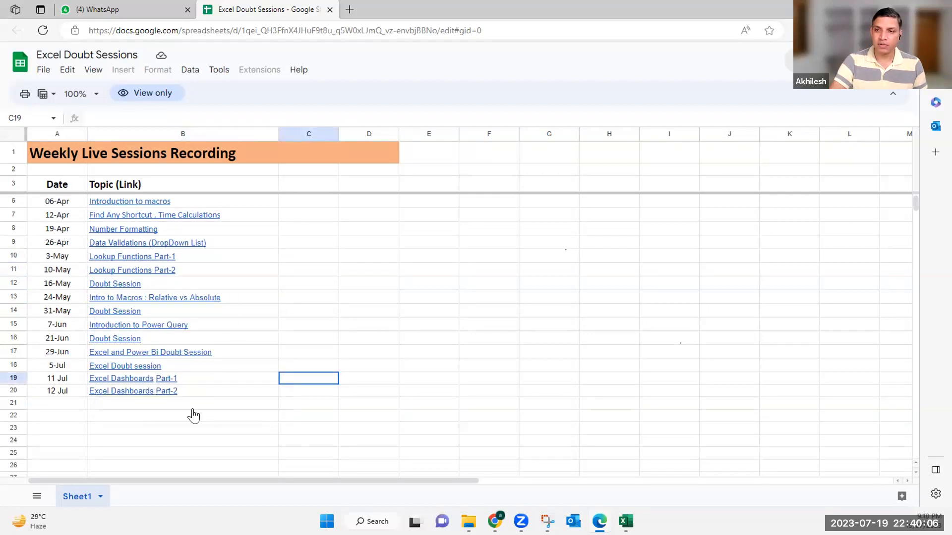
{"action": "key", "text": "Left"}
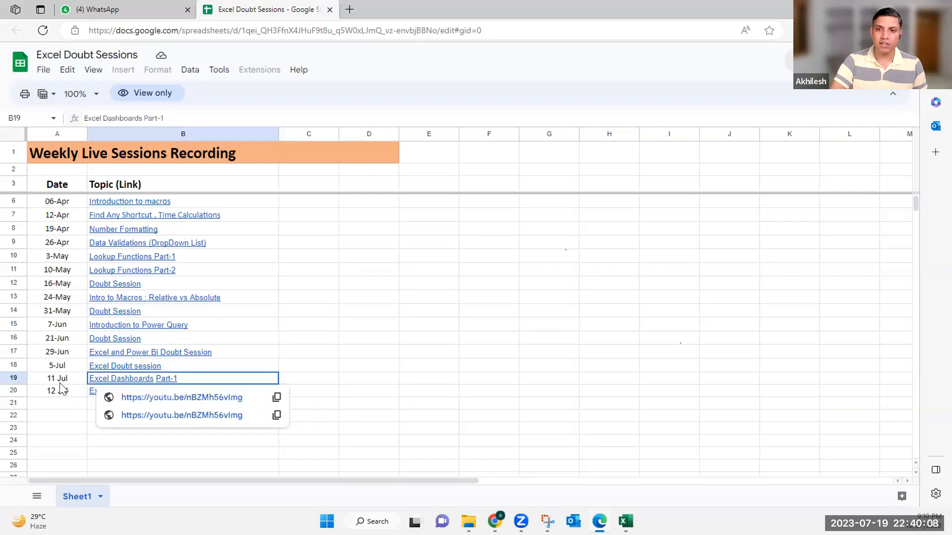
{"action": "left_click", "coordinate": [61, 390]}
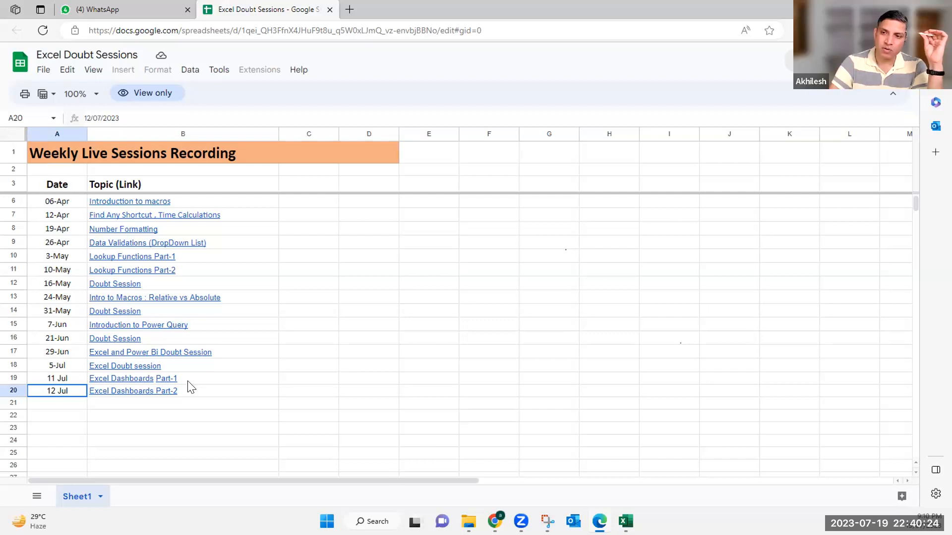
{"action": "left_click_drag", "start_coordinate": [187, 383], "coordinate": [187, 390]}
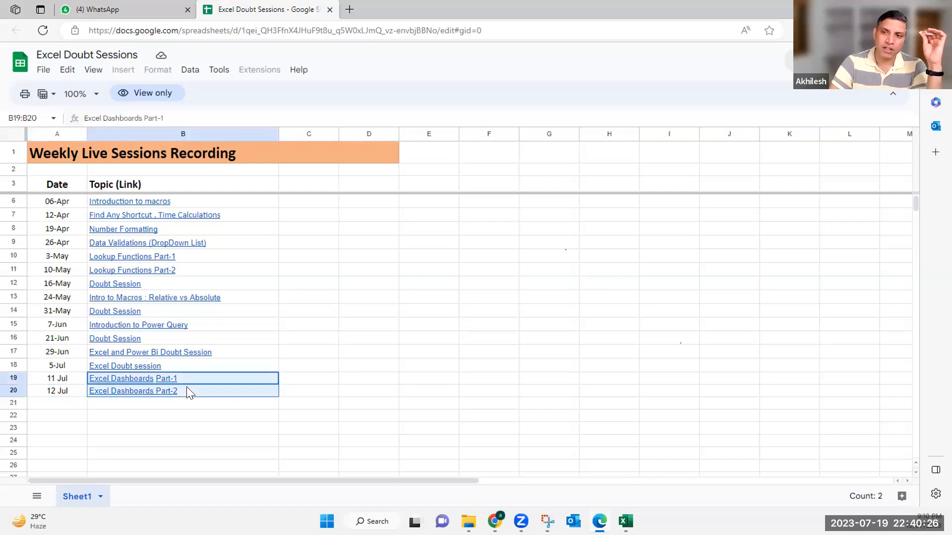
{"action": "mouse_move", "coordinate": [179, 381]}
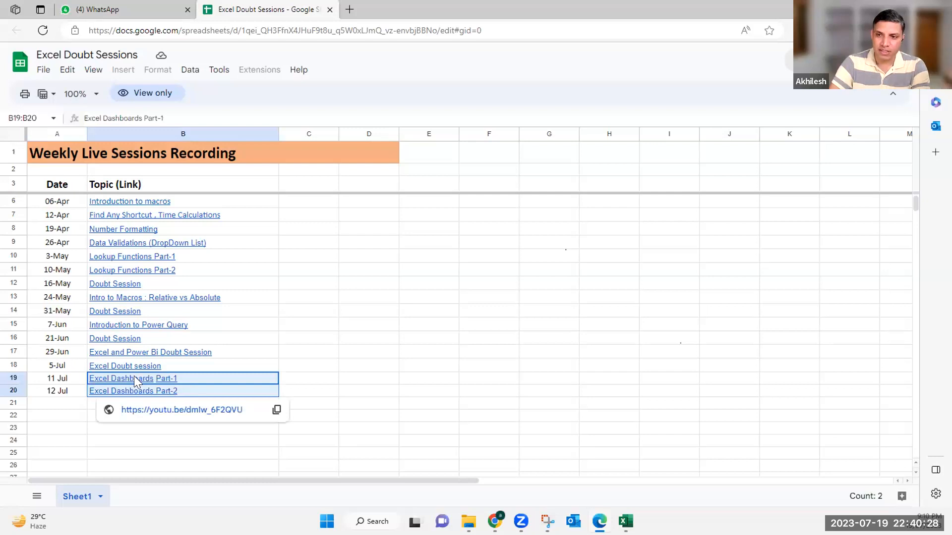
{"action": "left_click_drag", "start_coordinate": [233, 201], "coordinate": [231, 384]}
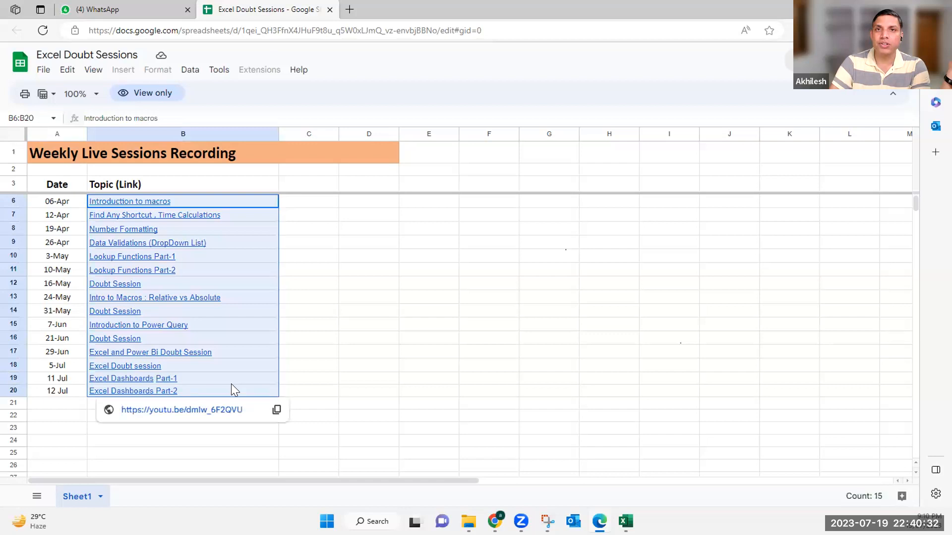
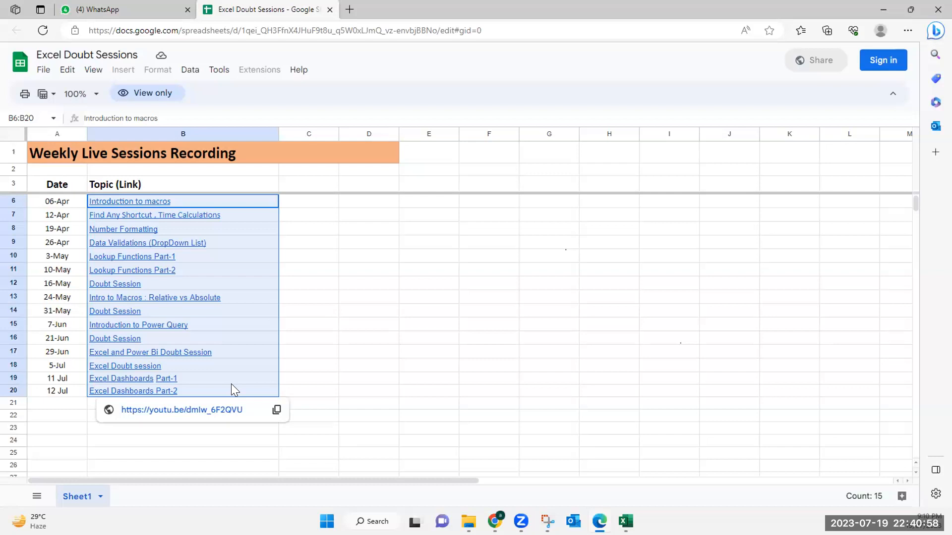
- Show the weekly recordings link in the WhatsApp group info for Excel Beginners to Pro, and return to the Excel Doubt Sessions sheet
{"action": "left_click", "coordinate": [148, 6]}
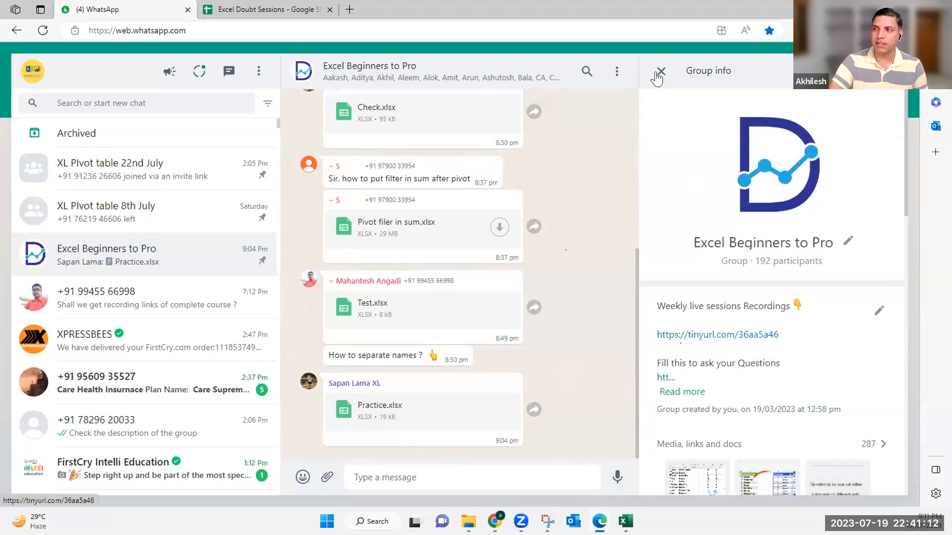
{"action": "key", "text": "Escape"}
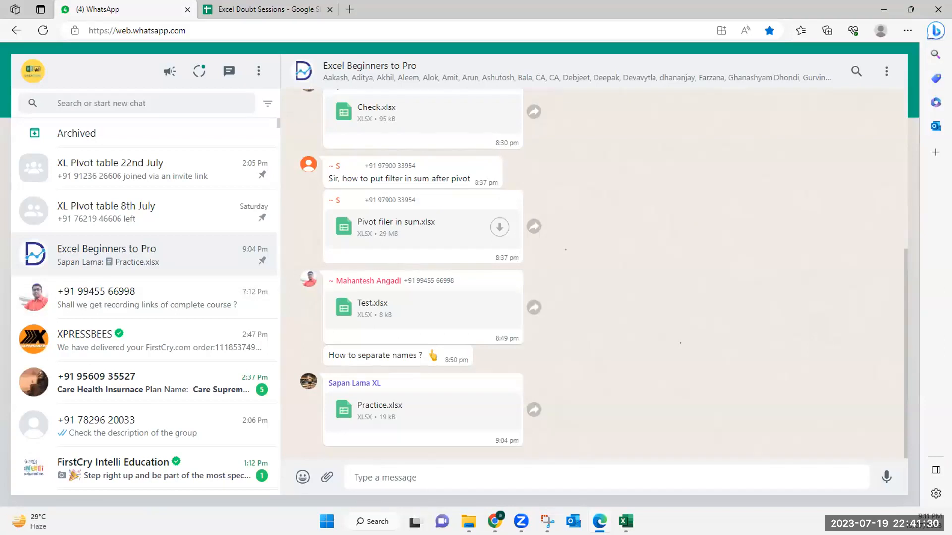
{"action": "left_click", "coordinate": [399, 74]}
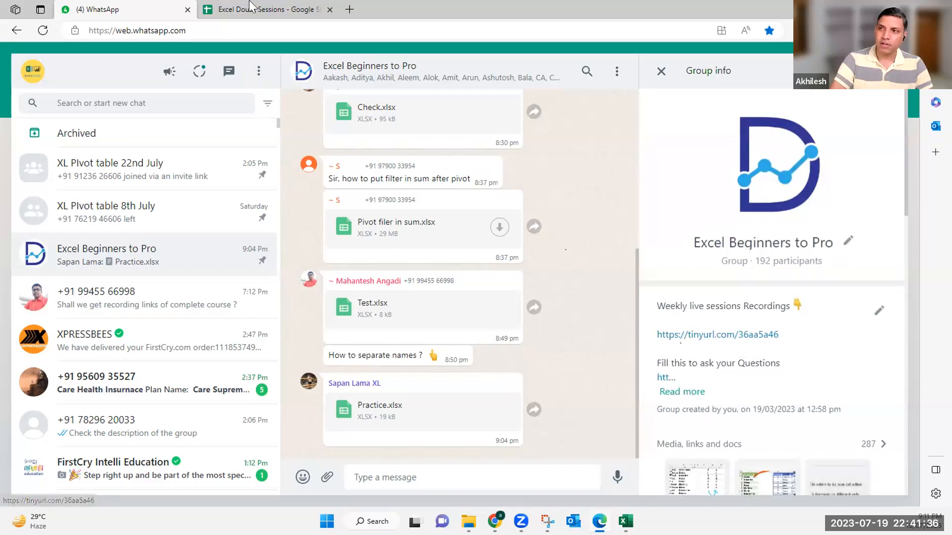
{"action": "key", "text": "ctrl+Tab"}
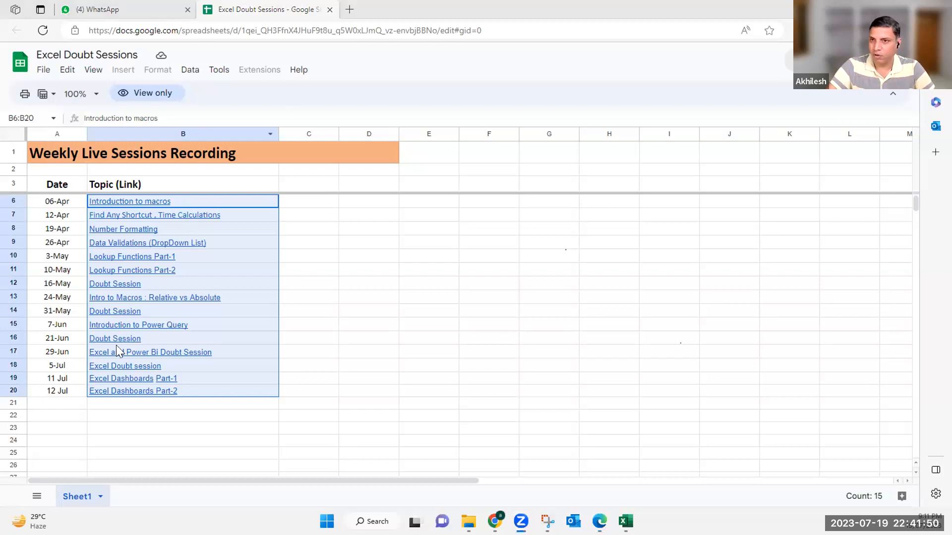
- View the Excel Dashboards Part-2 recording on YouTube, and return to the Excel Beginners to Pro group in WhatsApp
{"action": "left_click", "coordinate": [191, 392]}
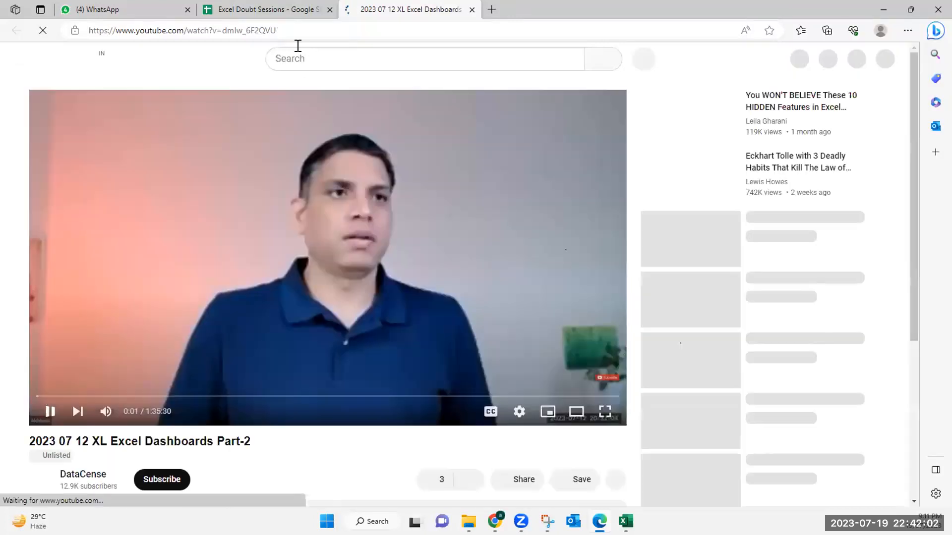
{"action": "left_click", "coordinate": [298, 9]}
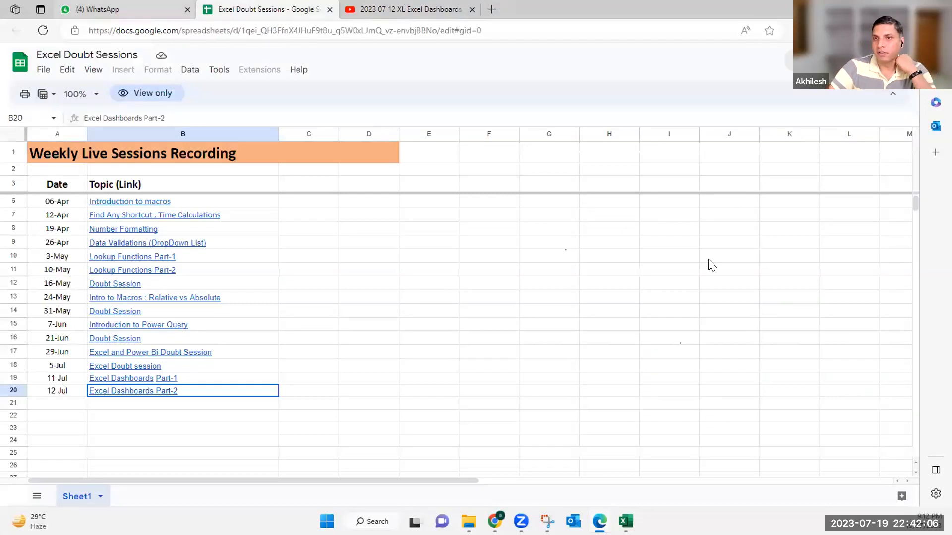
{"action": "key", "text": "ctrl+shift+Tab"}
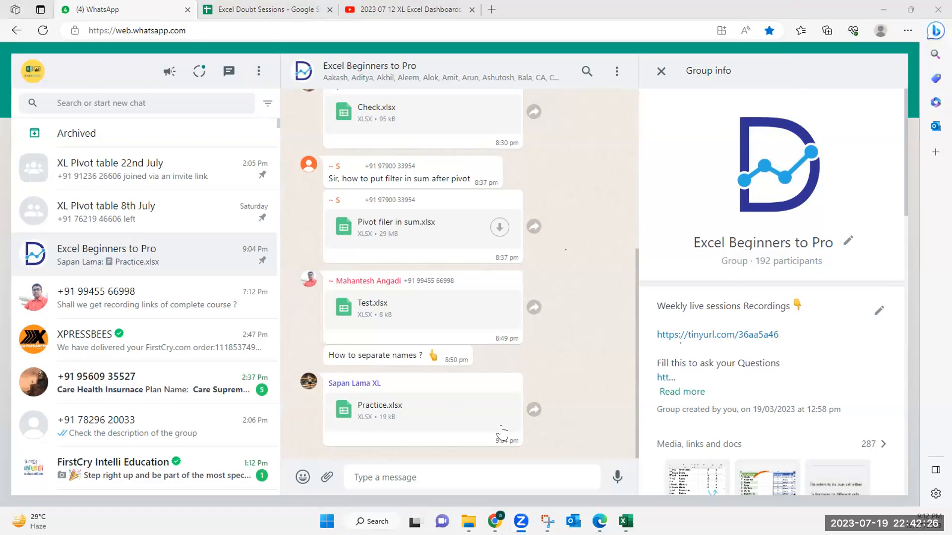
- Switch to File Explorer, open the Pivot filer in sum workbook from Downloads in Excel, and enable its disabled content
{"action": "mouse_move", "coordinate": [626, 522]}
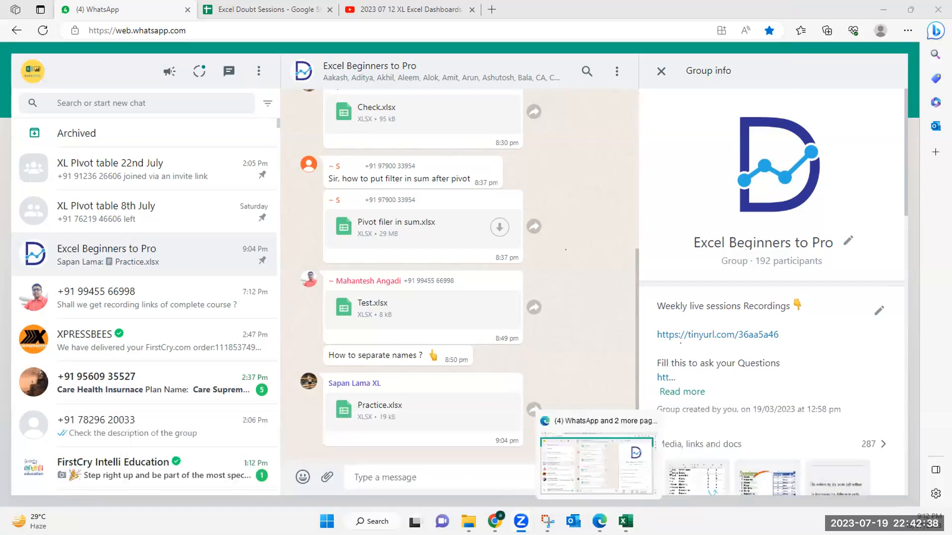
{"action": "left_click", "coordinate": [492, 451]}
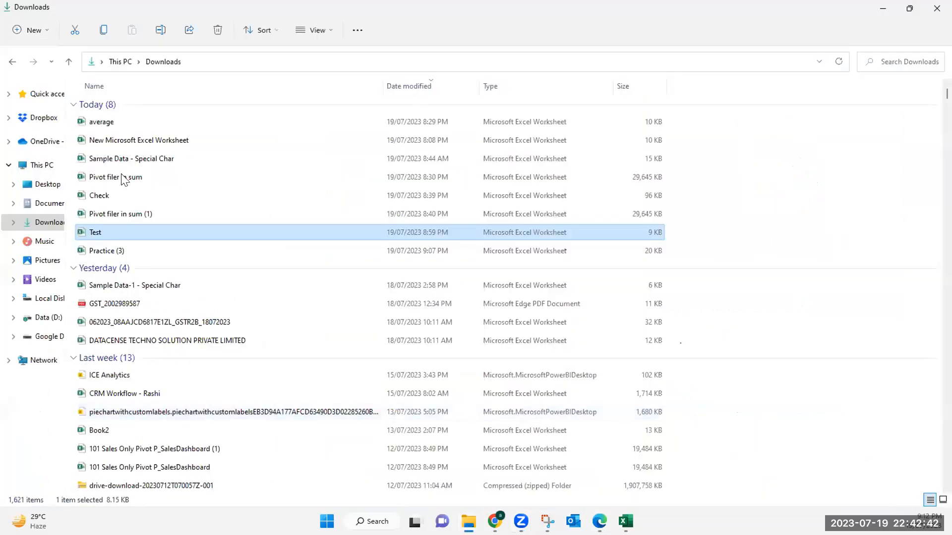
{"action": "double_click", "coordinate": [123, 179]}
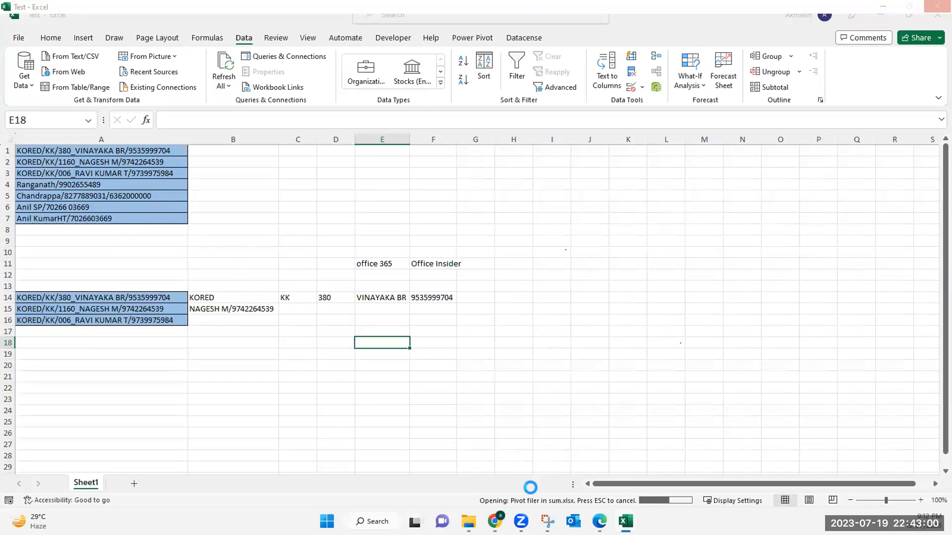
{"action": "mouse_move", "coordinate": [538, 520]}
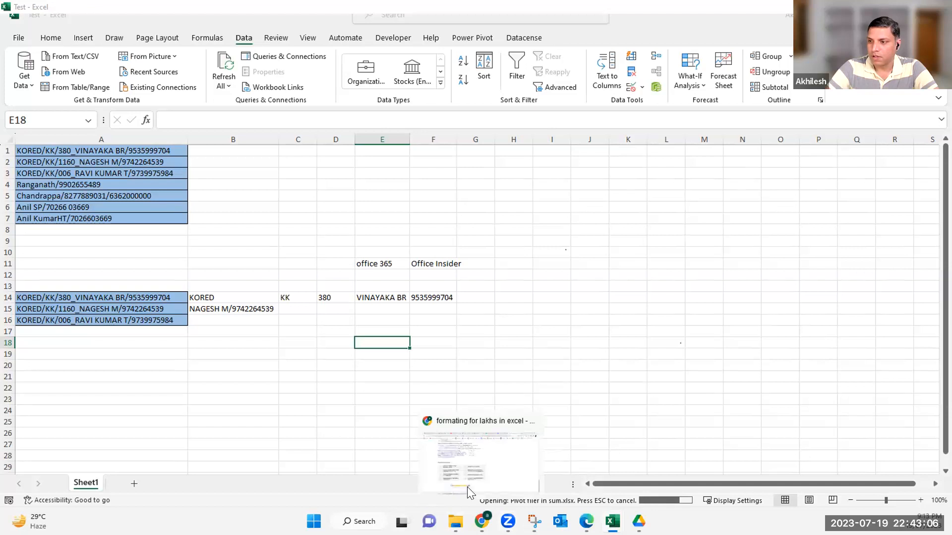
{"action": "left_click", "coordinate": [638, 177]}
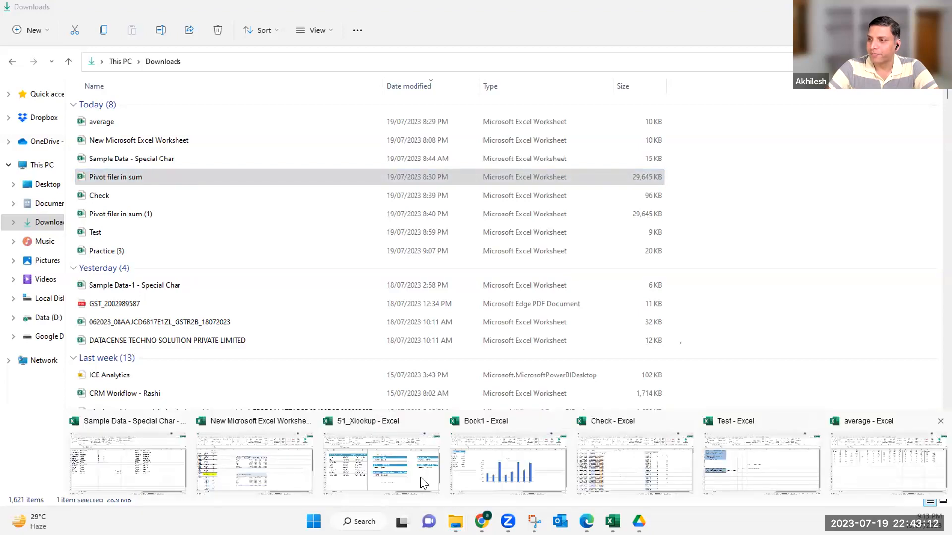
{"action": "left_click", "coordinate": [462, 471]}
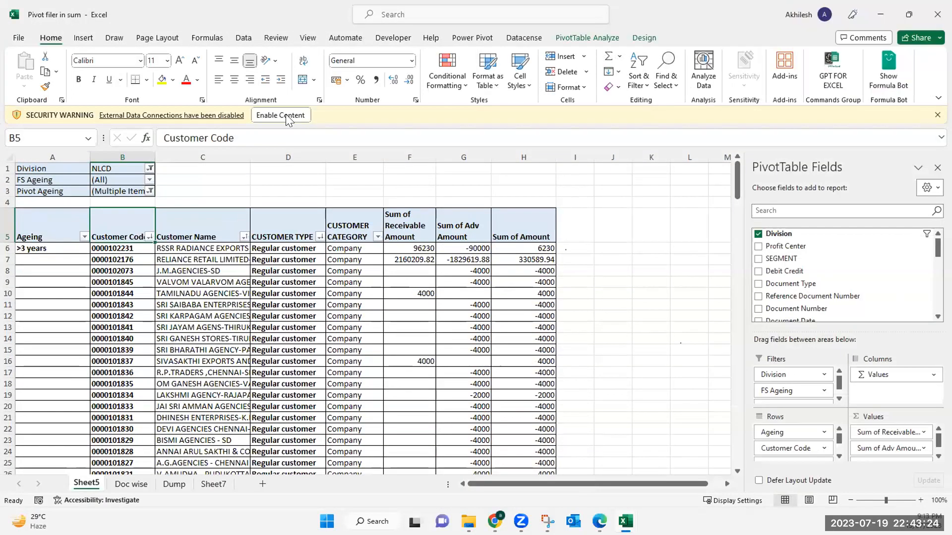
{"action": "left_click", "coordinate": [286, 115]}
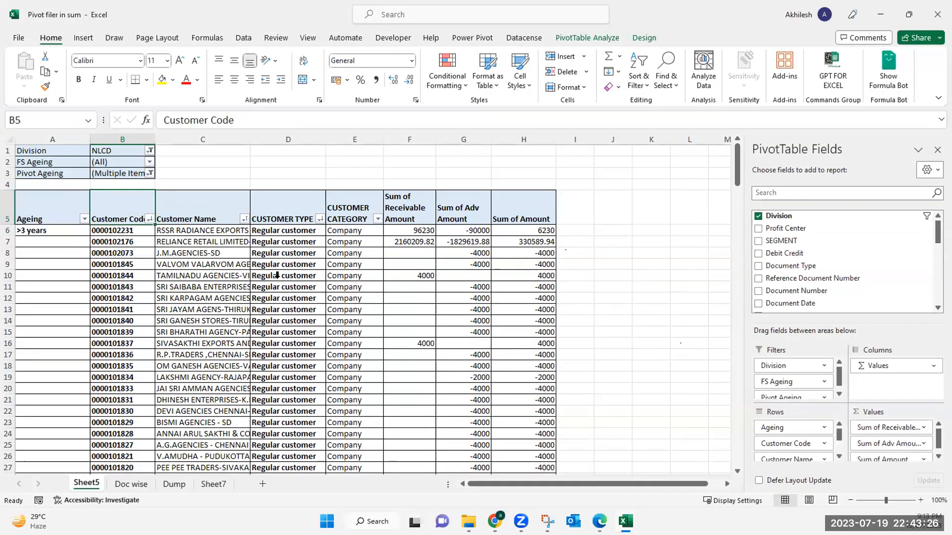
- Examine the Sum of Amount column, its available value options, and the pivot table's field arrangement on Sheet5
{"action": "left_click", "coordinate": [531, 141]}
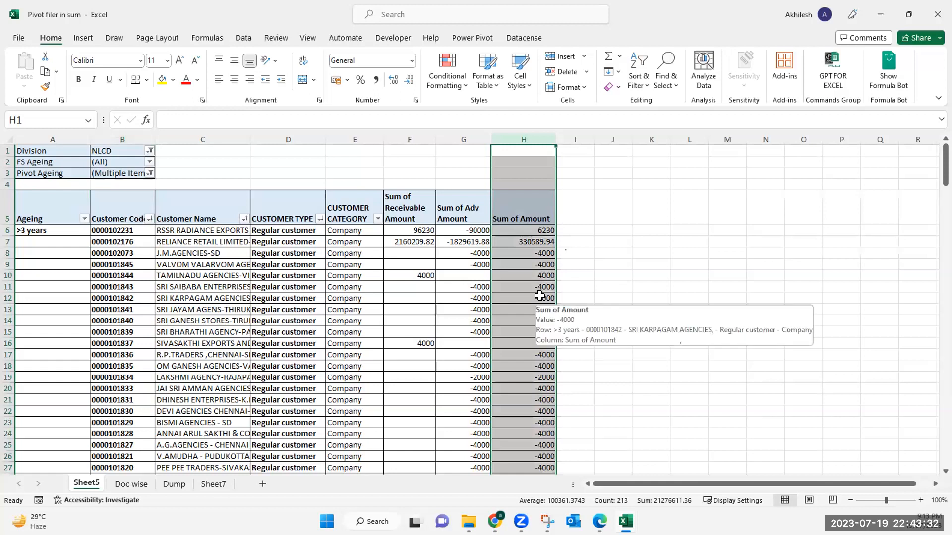
{"action": "left_click", "coordinate": [366, 265]}
{"action": "left_click", "coordinate": [478, 285]}
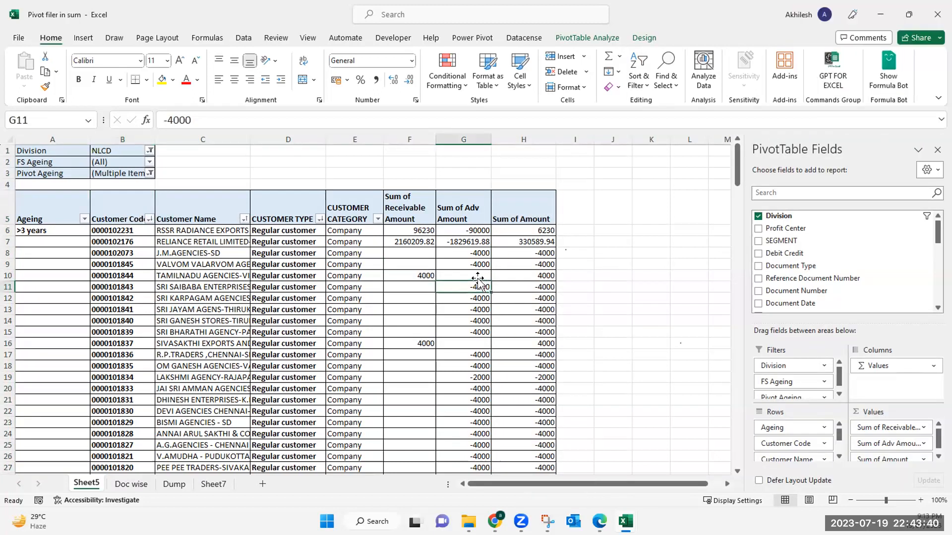
{"action": "left_click", "coordinate": [533, 273]}
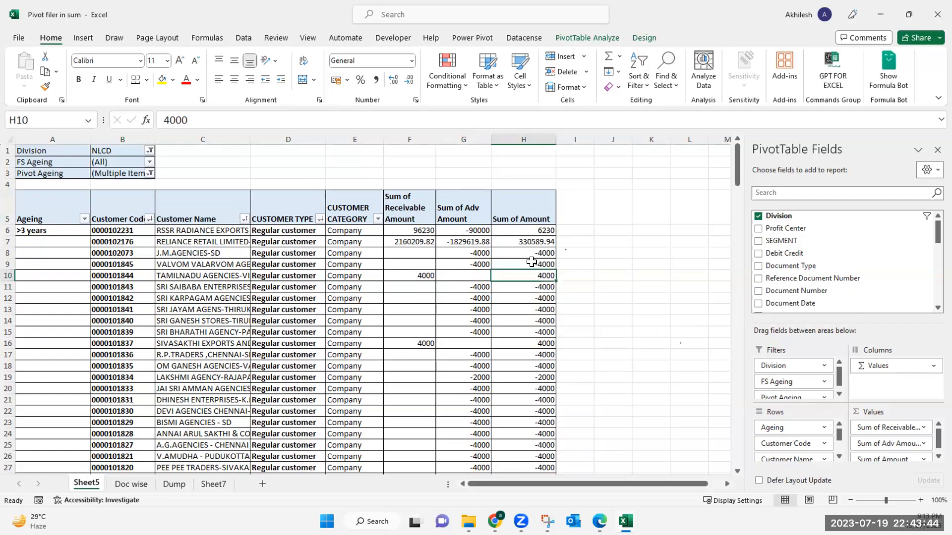
{"action": "left_click", "coordinate": [56, 210]}
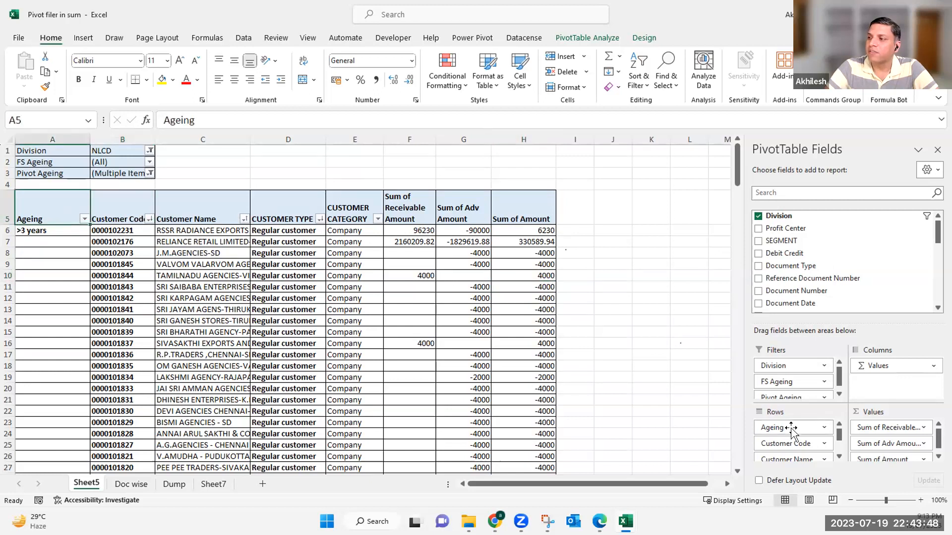
{"action": "scroll", "coordinate": [786, 439], "scroll_direction": "down", "scroll_amount": 2}
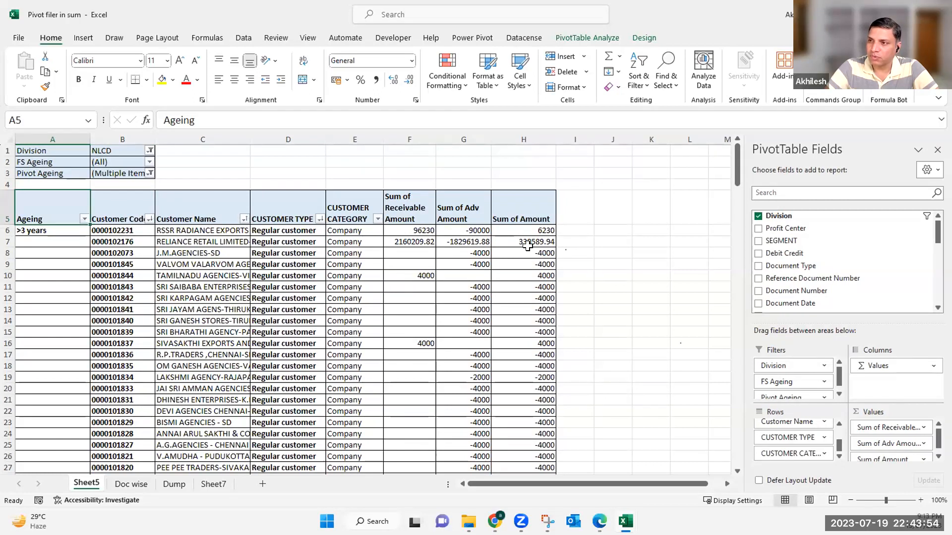
{"action": "left_click", "coordinate": [499, 252]}
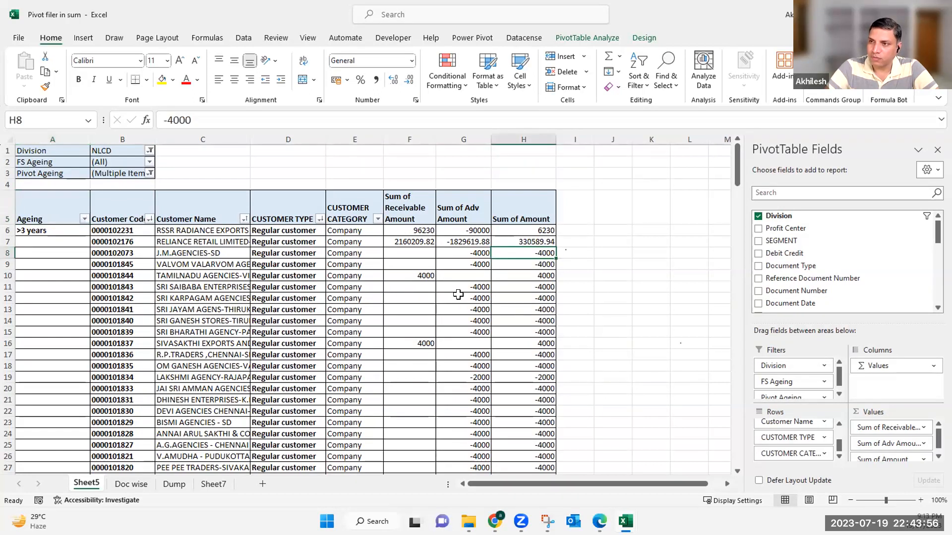
{"action": "left_click", "coordinate": [522, 214]}
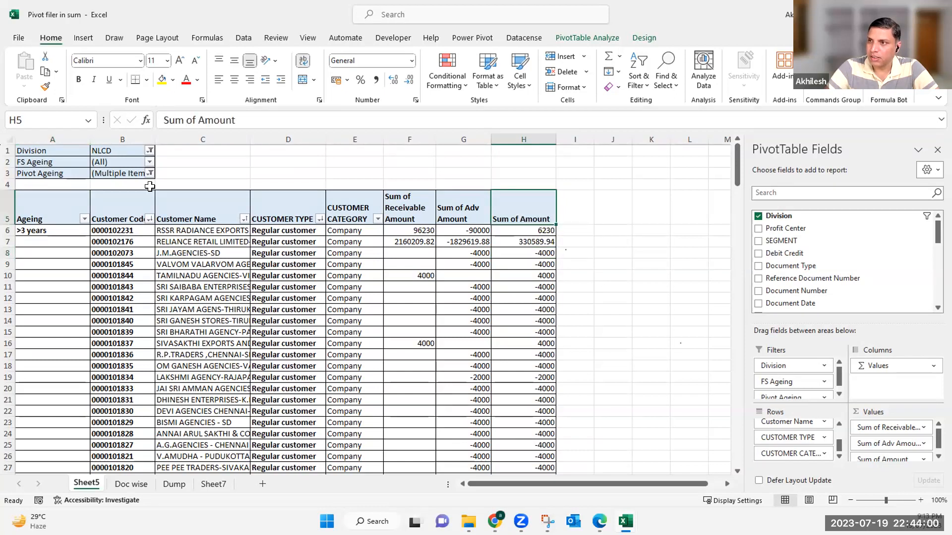
{"action": "right_click", "coordinate": [516, 233]}
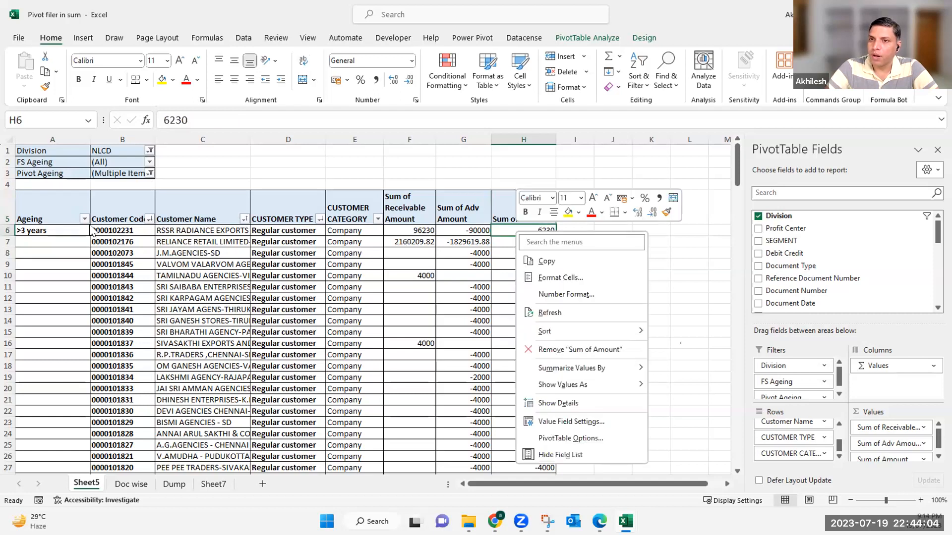
{"action": "key", "text": "Escape"}
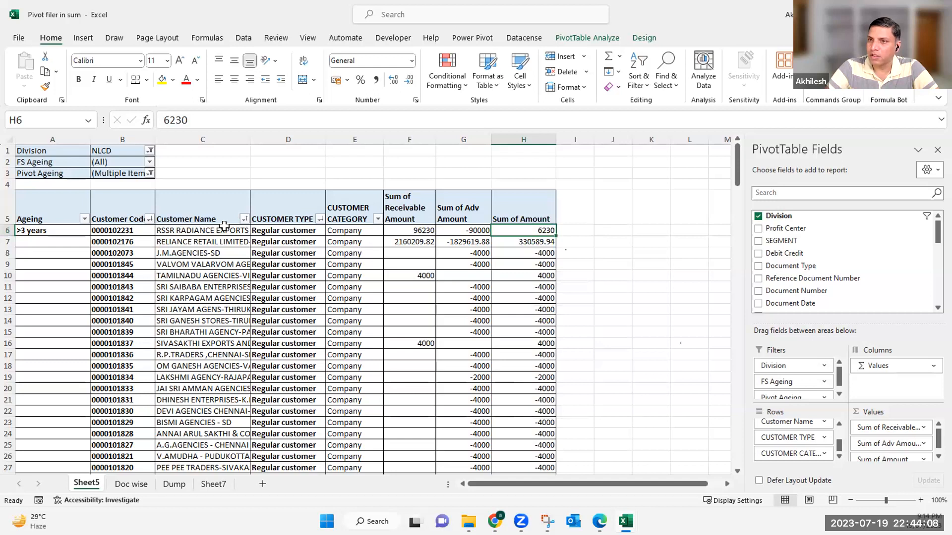
- Examine the pivot table's row label columns from Ageing through CUSTOMER CATEGORY and their first entries
{"action": "left_click", "coordinate": [225, 227]}
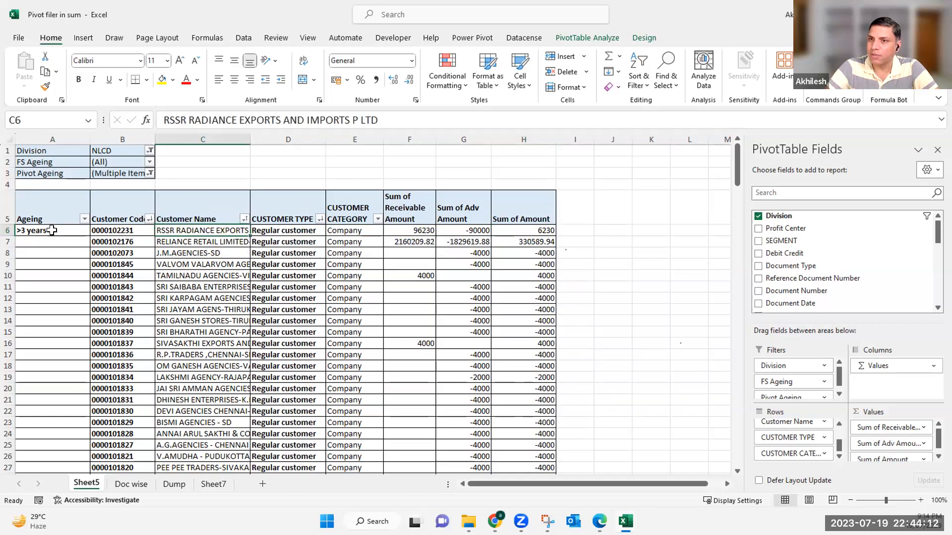
{"action": "left_click_drag", "start_coordinate": [41, 219], "coordinate": [348, 225]}
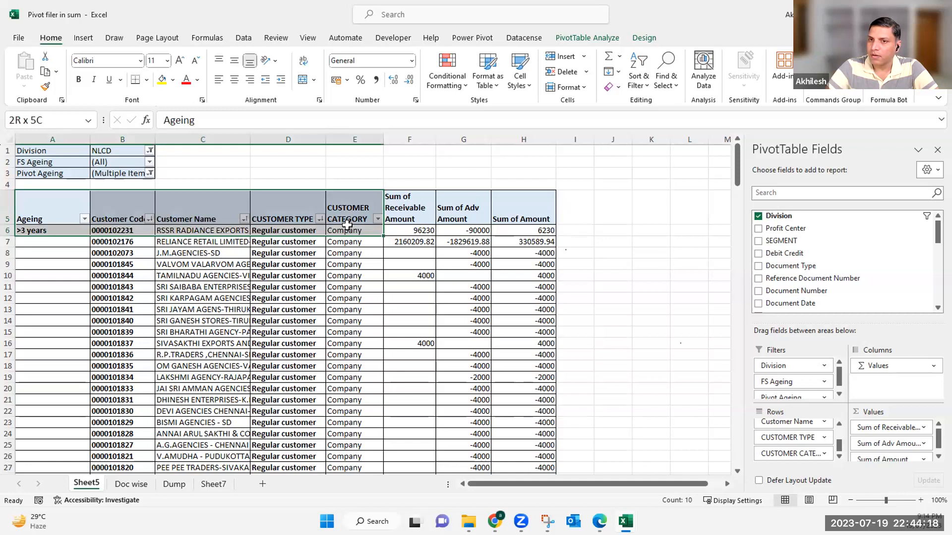
{"action": "left_click_drag", "start_coordinate": [347, 225], "coordinate": [346, 221]}
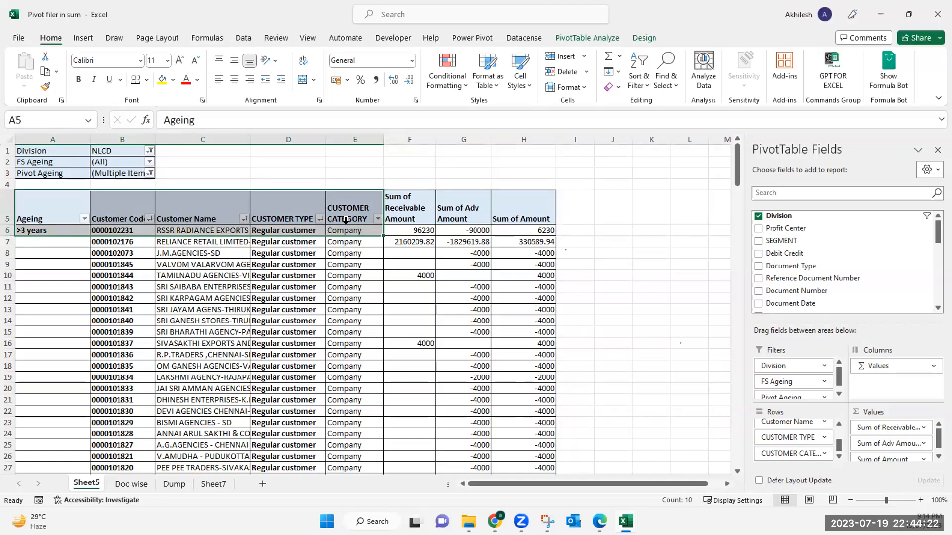
{"action": "left_click", "coordinate": [345, 255]}
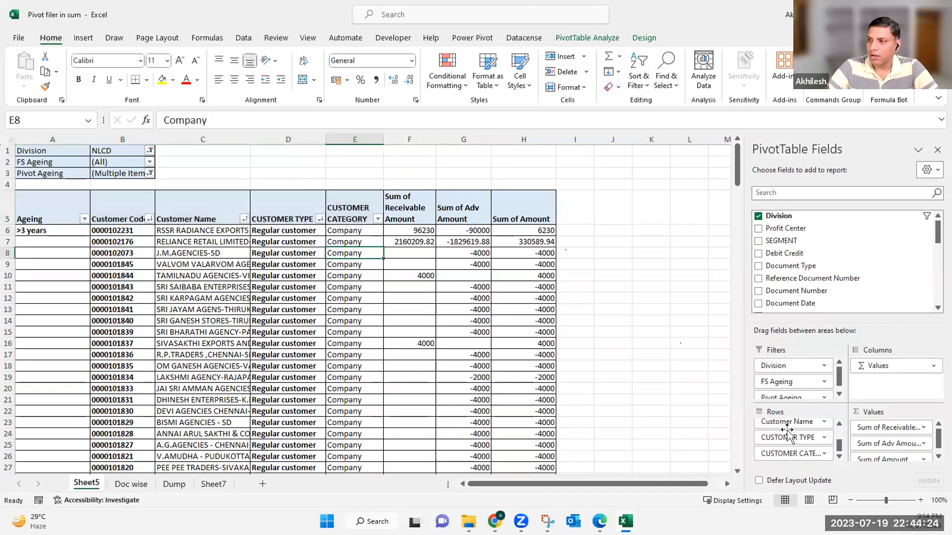
- Remove the Customer Name, CUSTOMER TYPE and CUSTOMER CATEGORY fields from the pivot table's rows
{"action": "scroll", "coordinate": [805, 443], "scroll_direction": "up", "scroll_amount": 2}
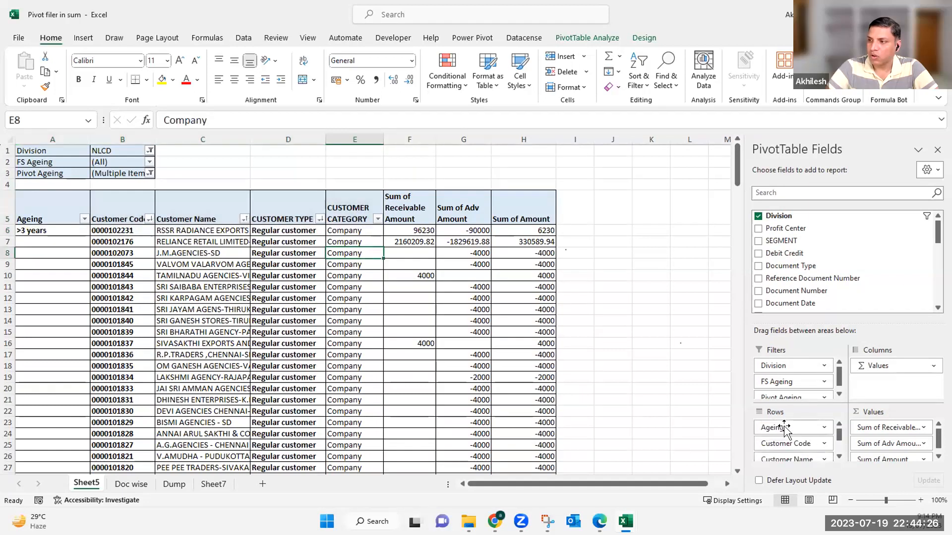
{"action": "left_click_drag", "start_coordinate": [733, 416], "coordinate": [770, 423]}
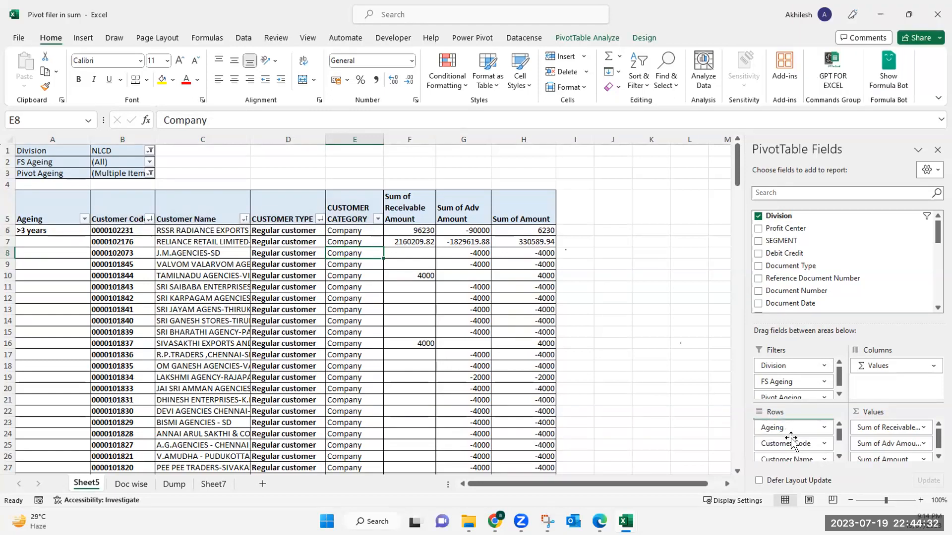
{"action": "mouse_move", "coordinate": [787, 458]}
{"action": "left_mouse_down"}
{"action": "mouse_move", "coordinate": [694, 427]}
{"action": "mouse_move", "coordinate": [792, 450]}
{"action": "left_mouse_up"}
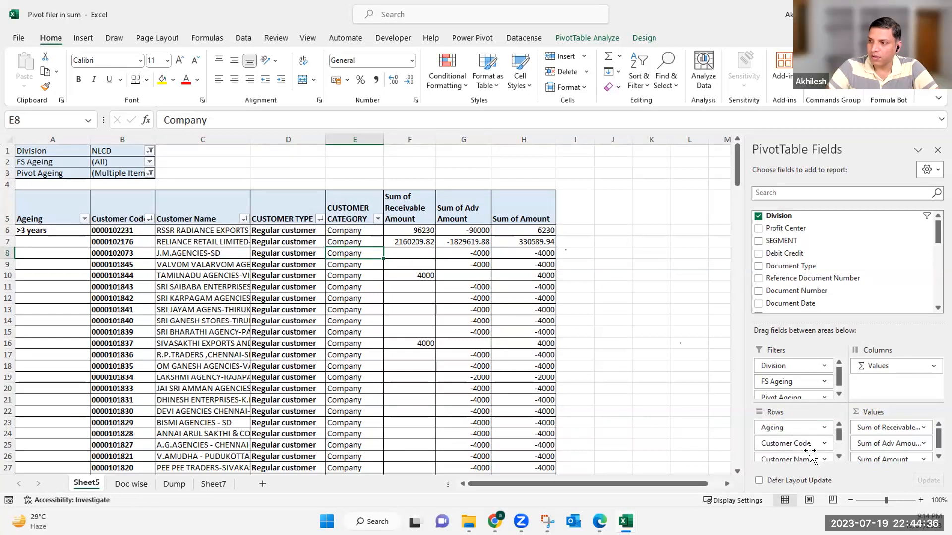
{"action": "left_click", "coordinate": [840, 449]}
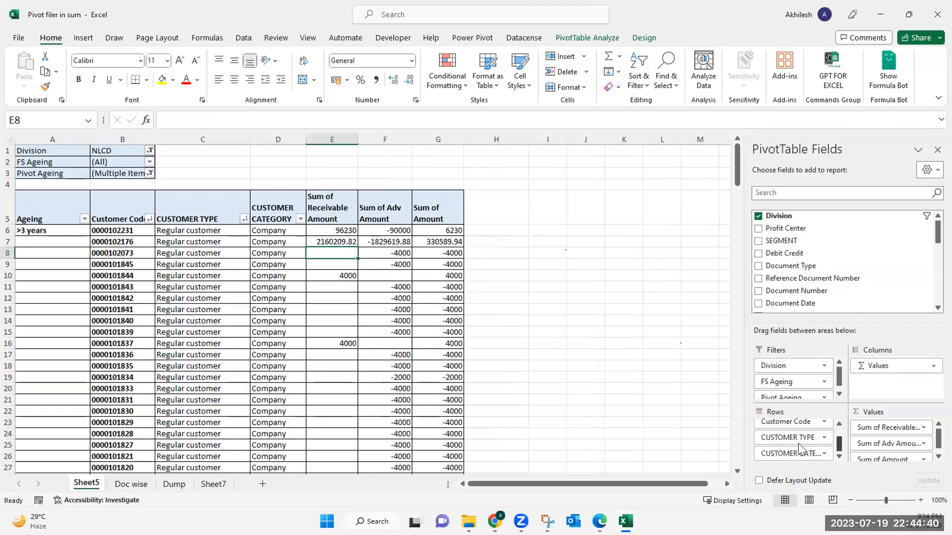
{"action": "left_click_drag", "start_coordinate": [791, 438], "coordinate": [693, 434]}
{"action": "left_click_drag", "start_coordinate": [782, 455], "coordinate": [652, 424]}
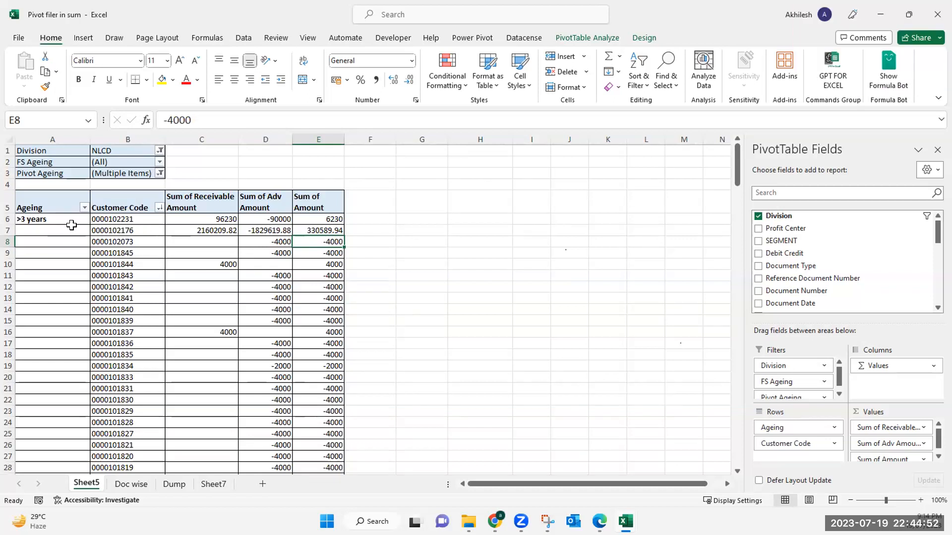
- Remove the Ageing field so the pivot table's rows are grouped only by Customer Code
{"action": "left_click", "coordinate": [127, 264]}
{"action": "scroll", "coordinate": [249, 331], "scroll_direction": "down", "scroll_amount": 20}
{"action": "left_click_drag", "start_coordinate": [737, 275], "coordinate": [739, 165]}
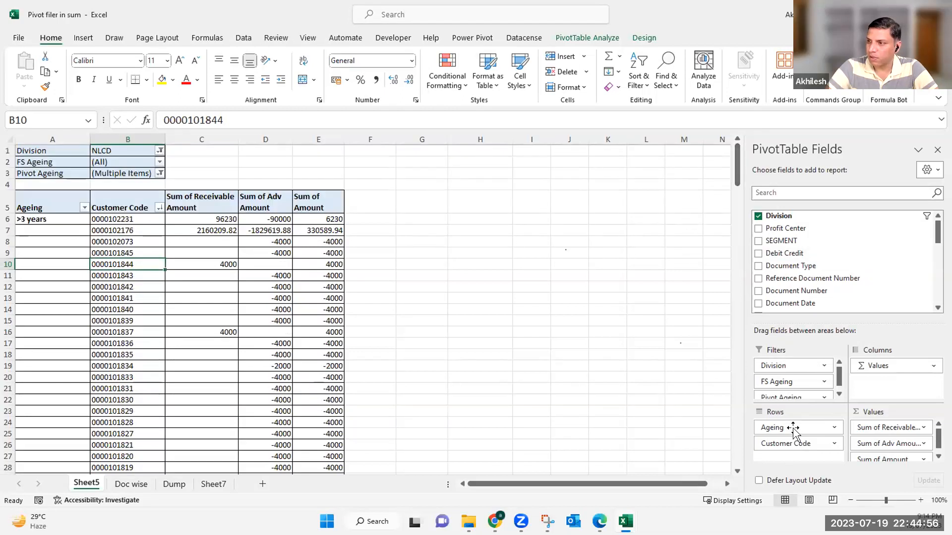
{"action": "left_click_drag", "start_coordinate": [793, 427], "coordinate": [10, 214]}
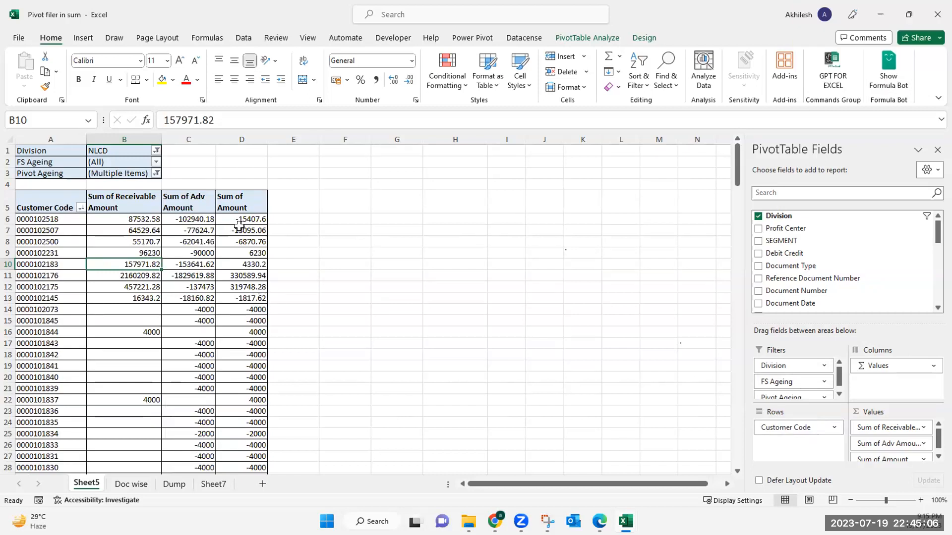
{"action": "mouse_move", "coordinate": [240, 229]}
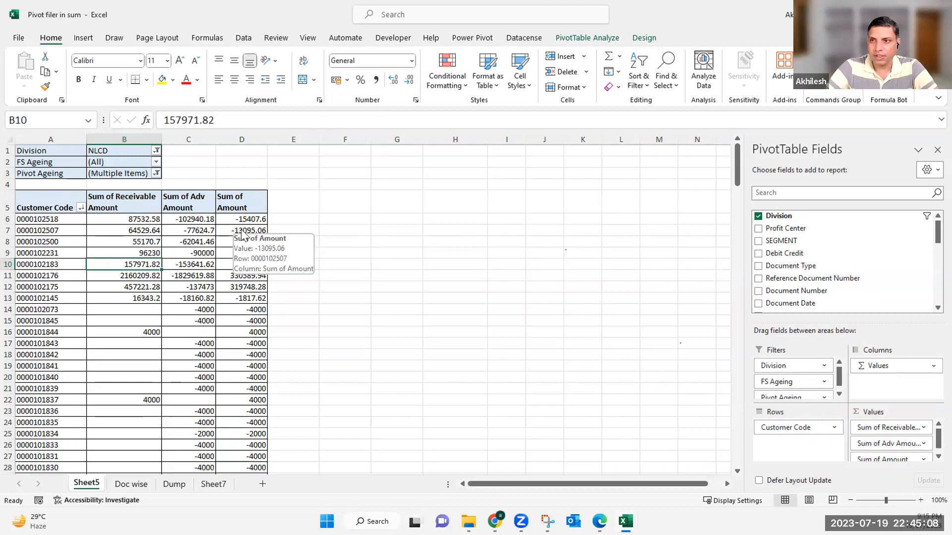
- Sort the pivot table rows by Sum of Amount from smallest to largest
{"action": "right_click", "coordinate": [241, 230]}
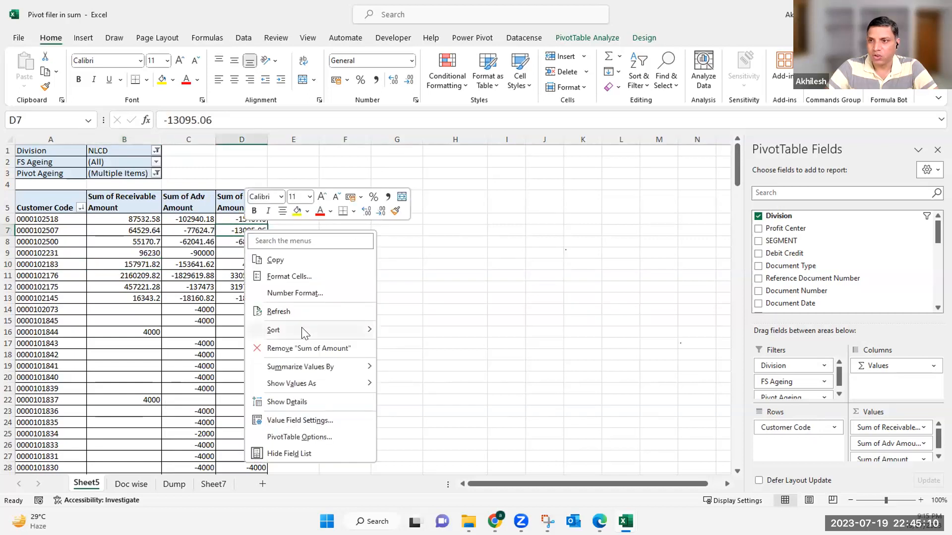
{"action": "mouse_move", "coordinate": [304, 334]}
{"action": "left_click", "coordinate": [453, 331]}
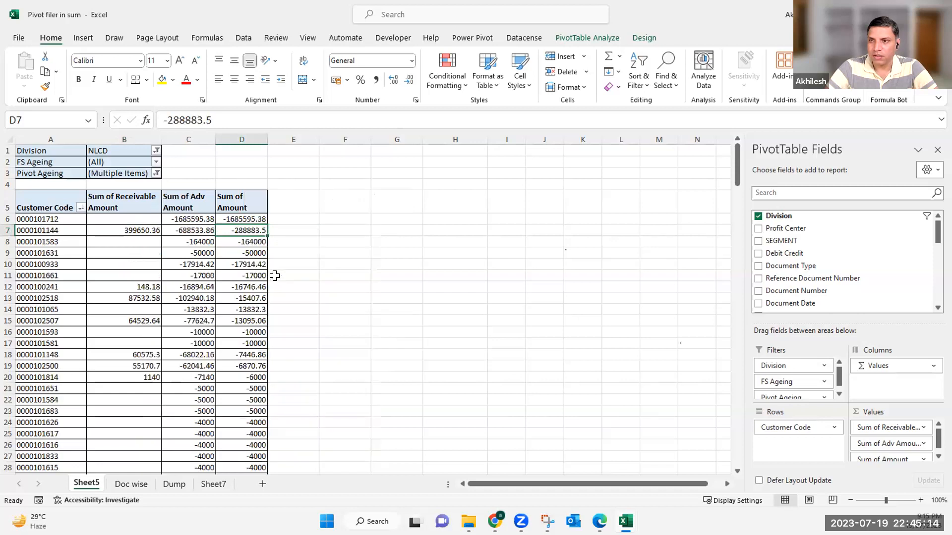
- Examine the negative and positive values in the Sum of Amount column down to the Grand Total
{"action": "left_click_drag", "start_coordinate": [256, 414], "coordinate": [257, 463]}
{"action": "scroll", "coordinate": [257, 453], "scroll_direction": "down", "scroll_amount": 18}
{"action": "scroll", "coordinate": [259, 445], "scroll_direction": "down", "scroll_amount": 20}
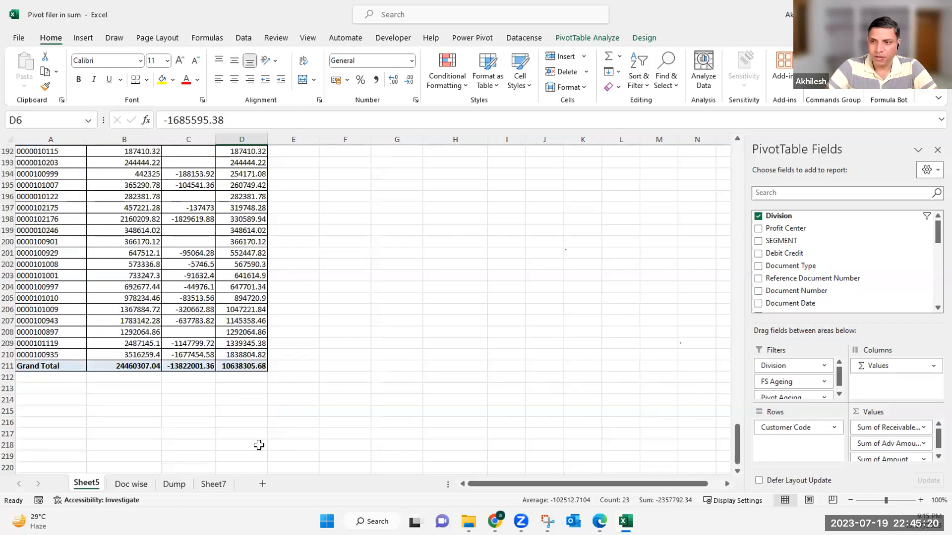
{"action": "scroll", "coordinate": [259, 445], "scroll_direction": "up", "scroll_amount": 9}
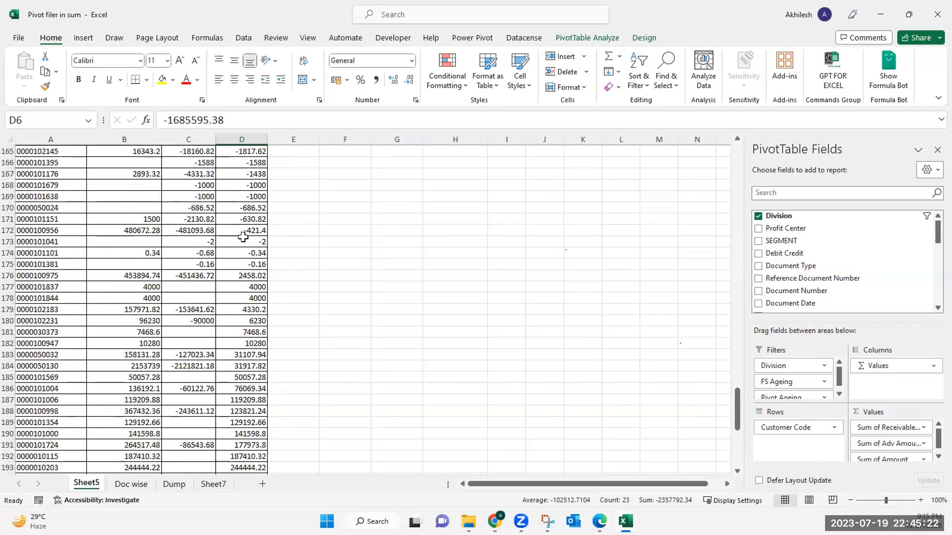
{"action": "scroll", "coordinate": [250, 293], "scroll_direction": "up", "scroll_amount": 4}
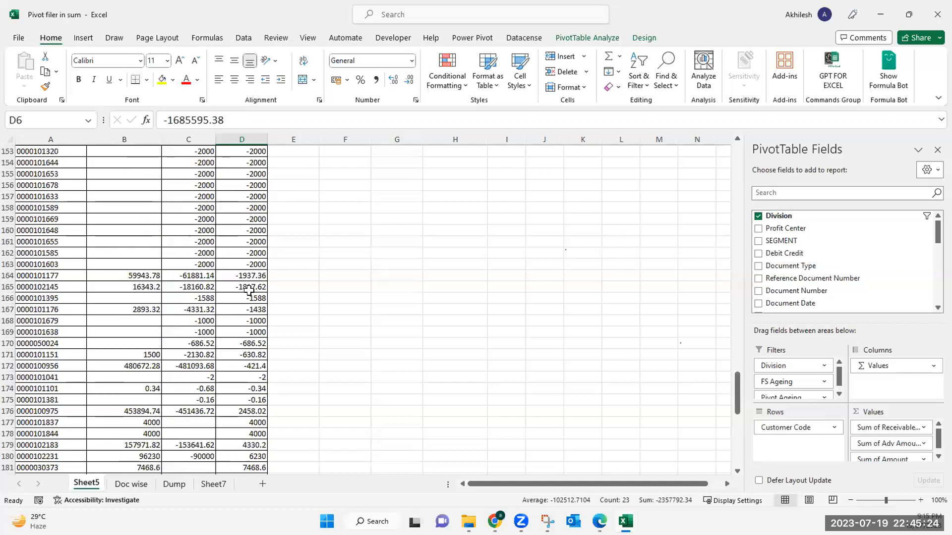
{"action": "scroll", "coordinate": [249, 290], "scroll_direction": "up", "scroll_amount": 12}
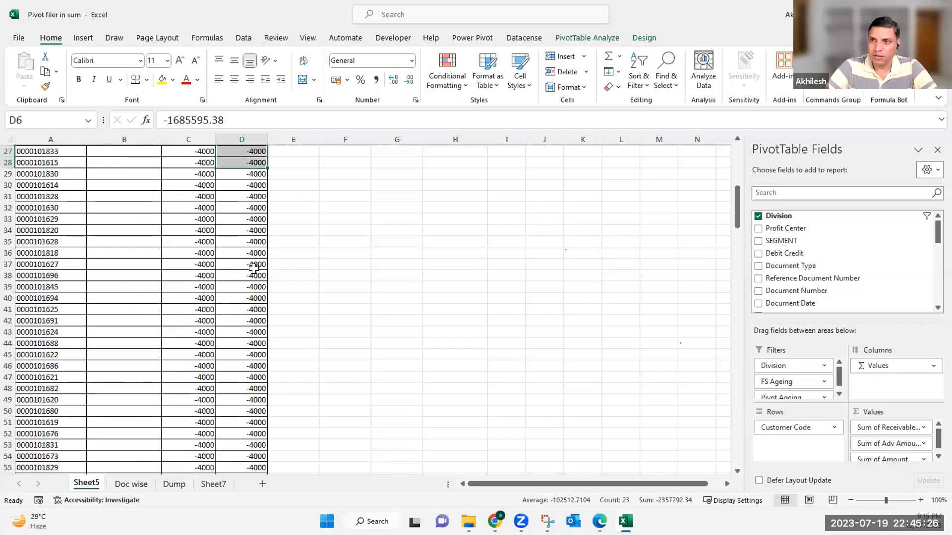
{"action": "scroll", "coordinate": [151, 234], "scroll_direction": "up", "scroll_amount": 20}
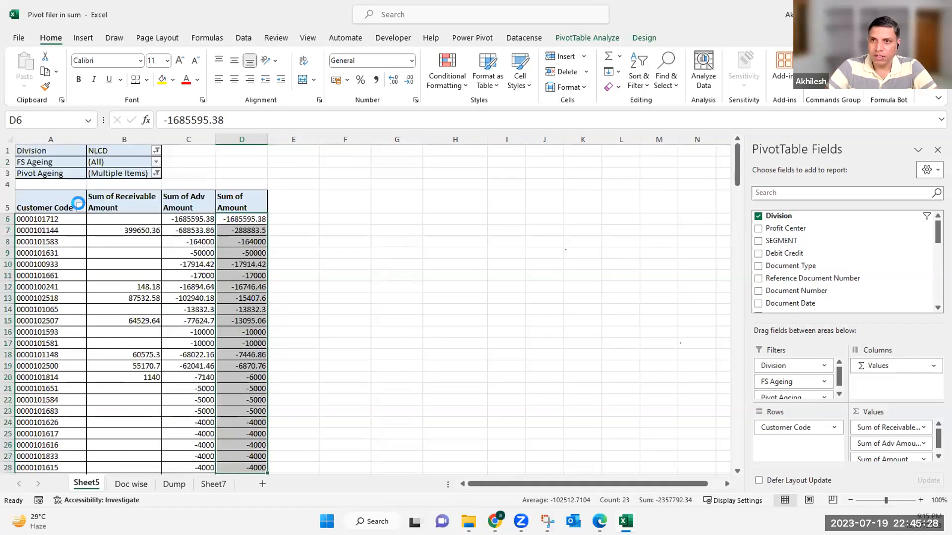
- Apply a value filter to Customer Code showing items whose Sum of Amount is greater than or equal to 0
{"action": "left_click", "coordinate": [80, 208]}
{"action": "mouse_move", "coordinate": [36, 305]}
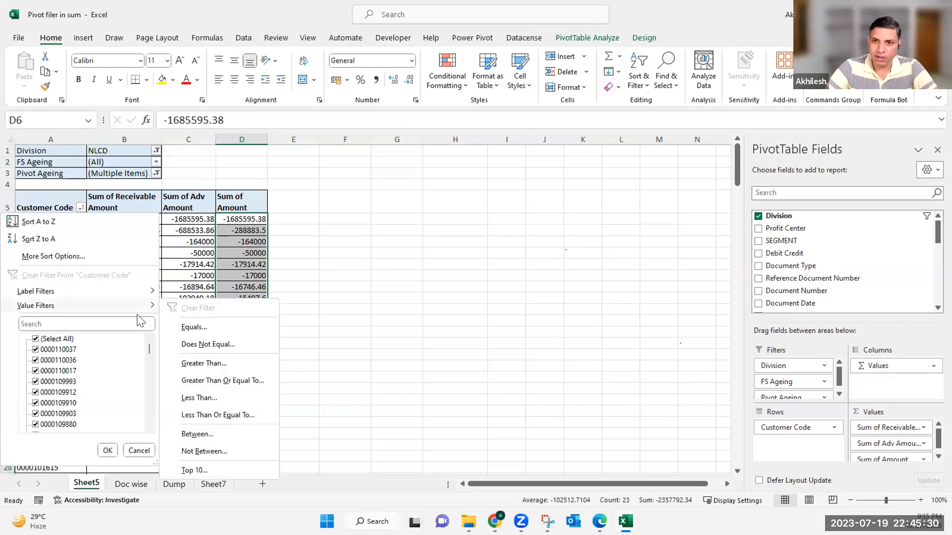
{"action": "left_click", "coordinate": [211, 381]}
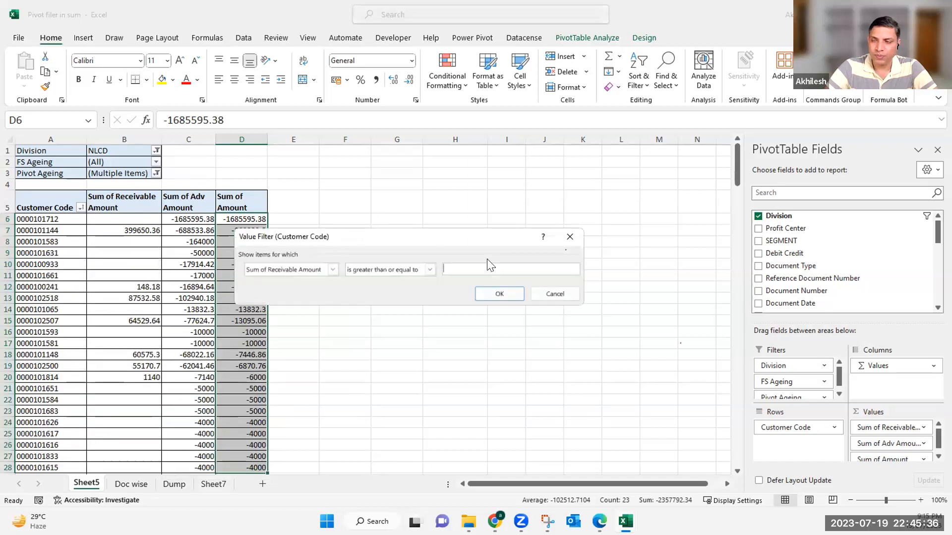
{"action": "type", "text": "0"}
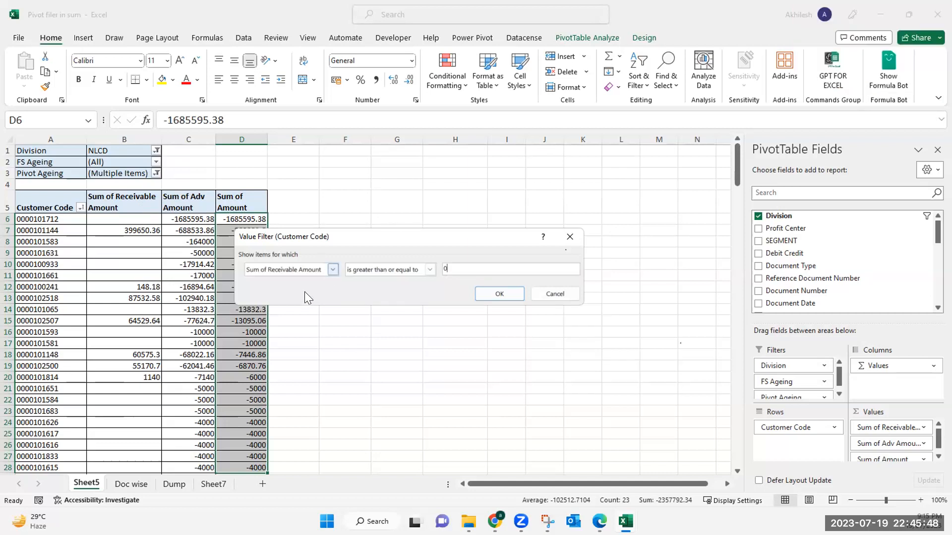
{"action": "left_click", "coordinate": [333, 270]}
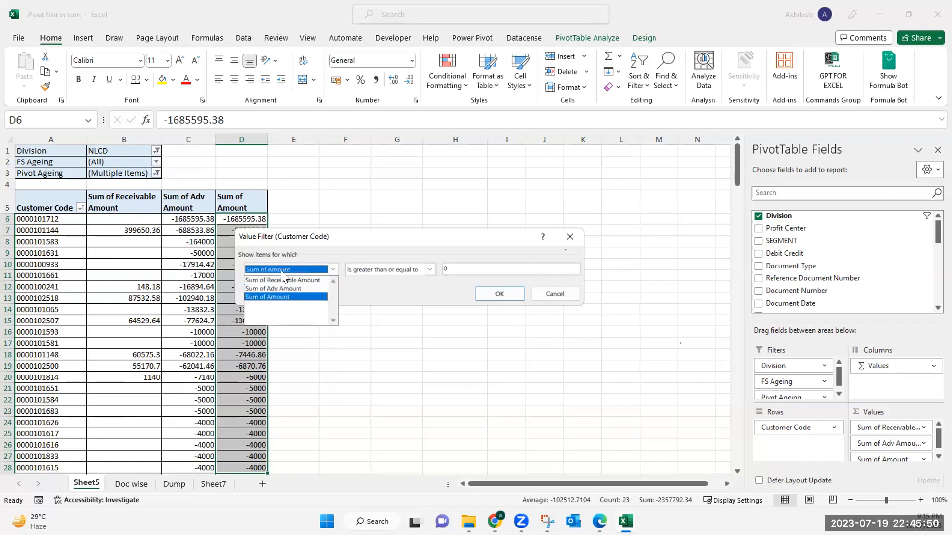
{"action": "left_click", "coordinate": [278, 297]}
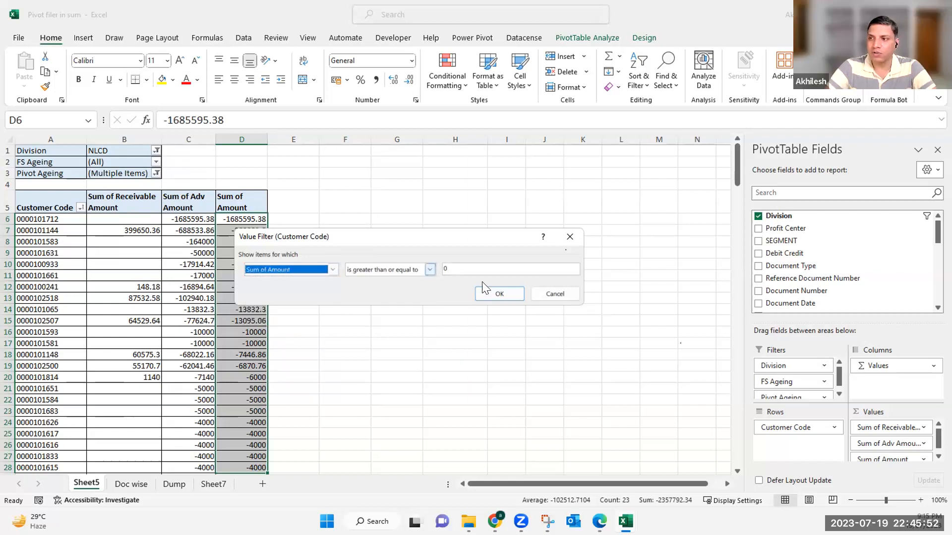
{"action": "left_click", "coordinate": [498, 295]}
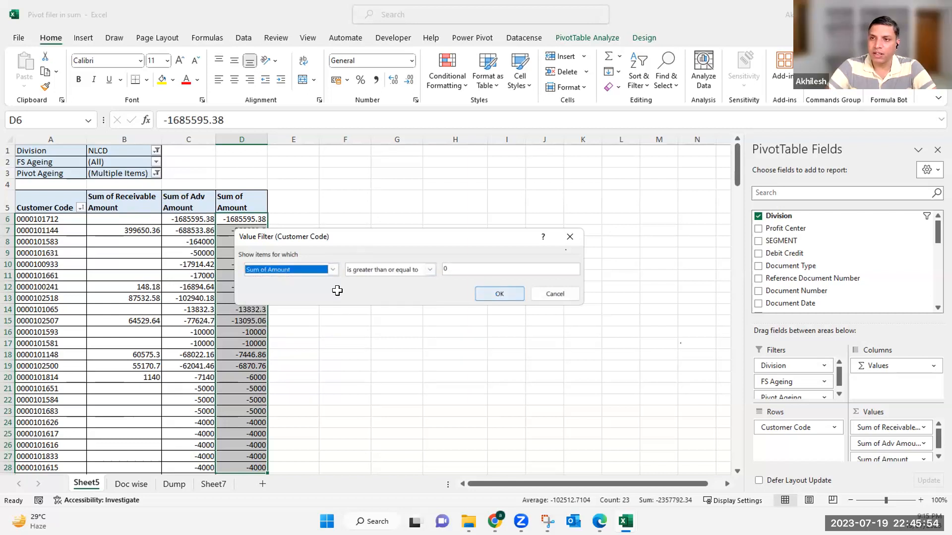
- Check the filtered Sum of Amount values from the first customer code down to the Grand Total
{"action": "left_click_drag", "start_coordinate": [244, 225], "coordinate": [238, 457]}
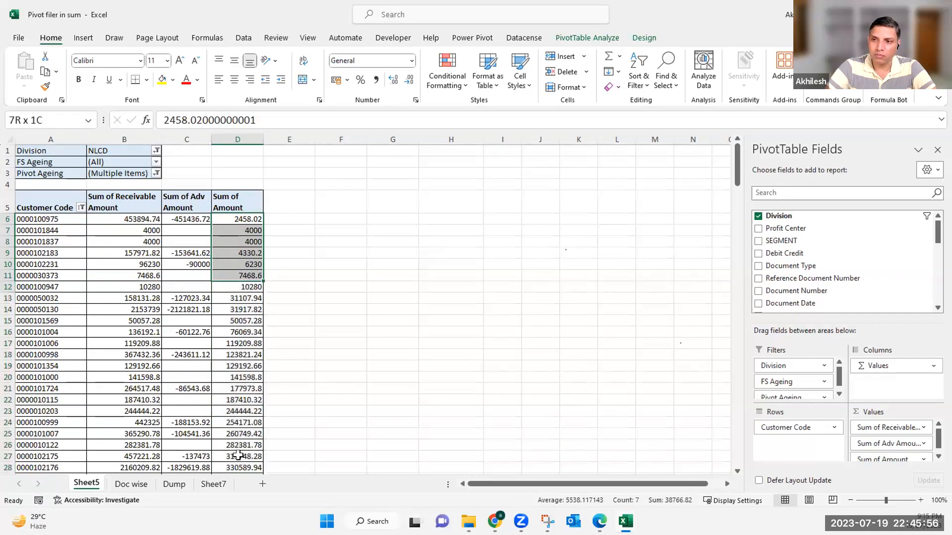
{"action": "scroll", "coordinate": [244, 400], "scroll_direction": "down", "scroll_amount": 8}
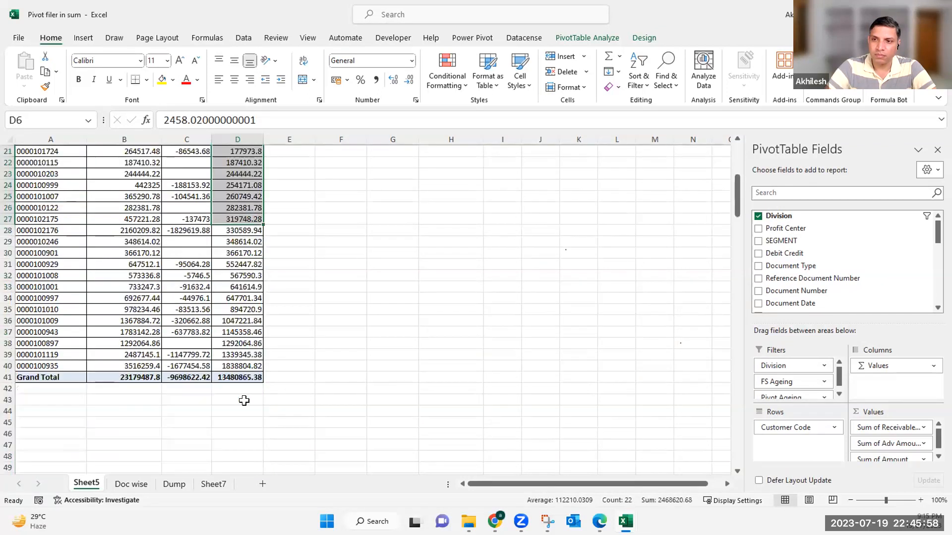
{"action": "scroll", "coordinate": [218, 333], "scroll_direction": "up", "scroll_amount": 5}
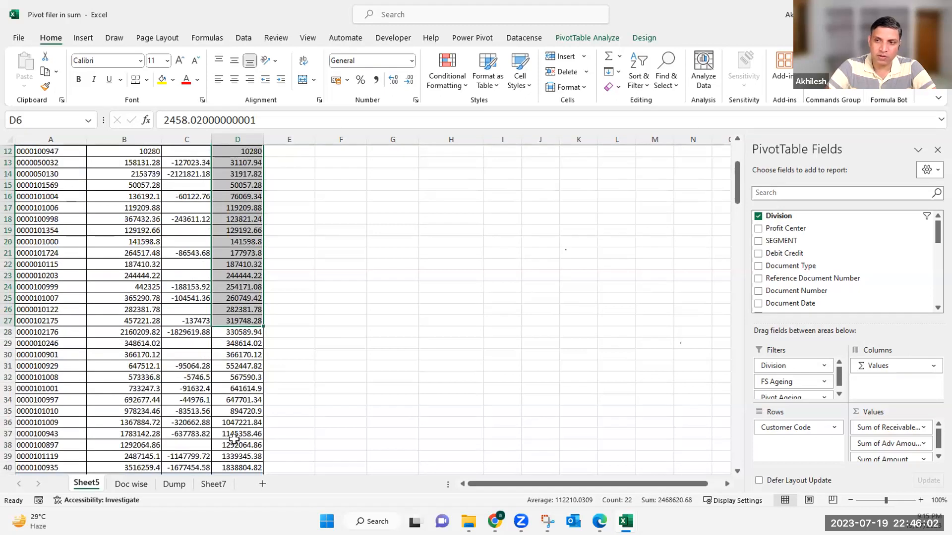
{"action": "scroll", "coordinate": [240, 248], "scroll_direction": "up", "scroll_amount": 4}
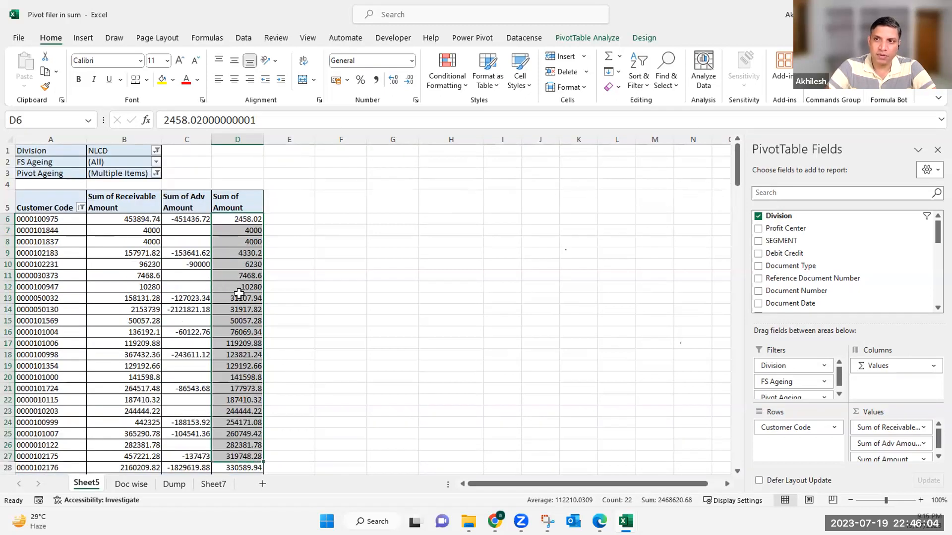
{"action": "scroll", "coordinate": [239, 417], "scroll_direction": "down", "scroll_amount": 4}
{"action": "scroll", "coordinate": [241, 389], "scroll_direction": "up", "scroll_amount": 4}
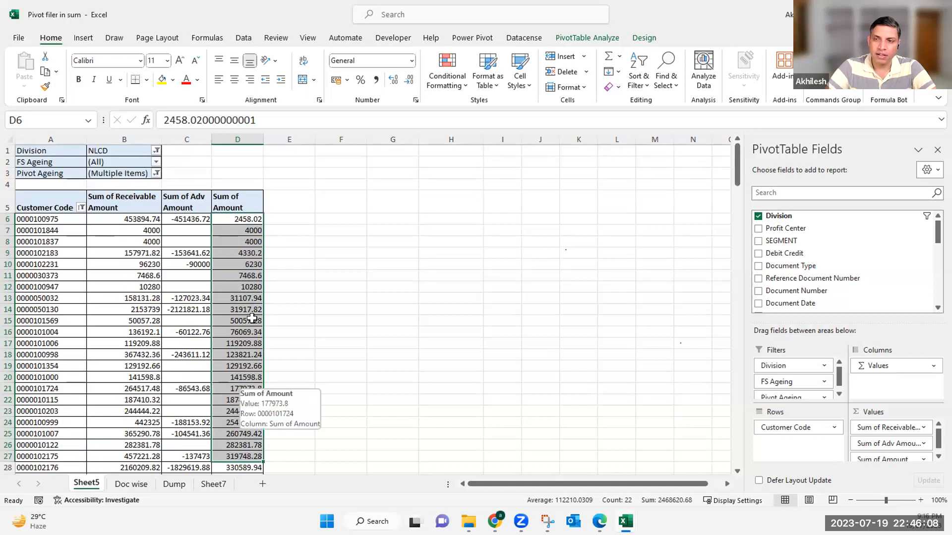
- Sort the filtered pivot table by Sum of Amount from largest to smallest
{"action": "left_click", "coordinate": [241, 264]}
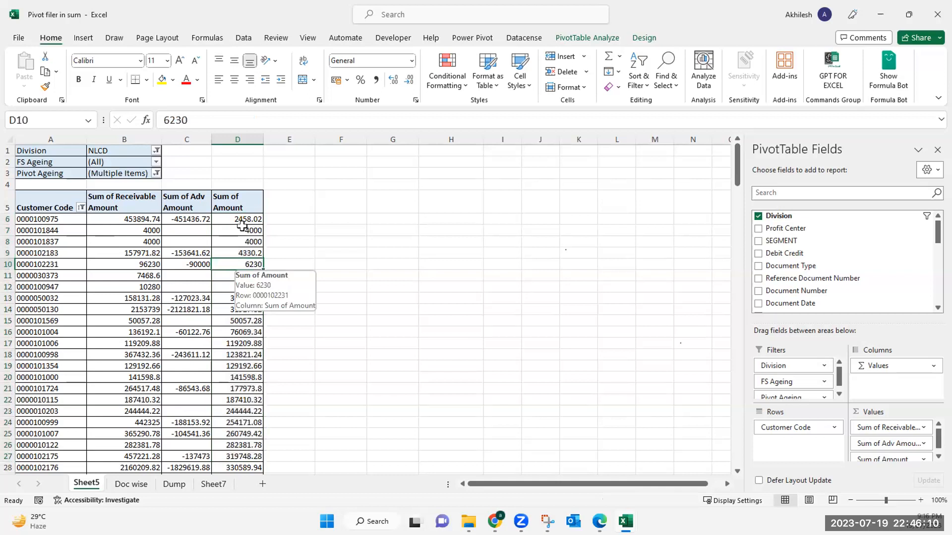
{"action": "right_click", "coordinate": [244, 229]}
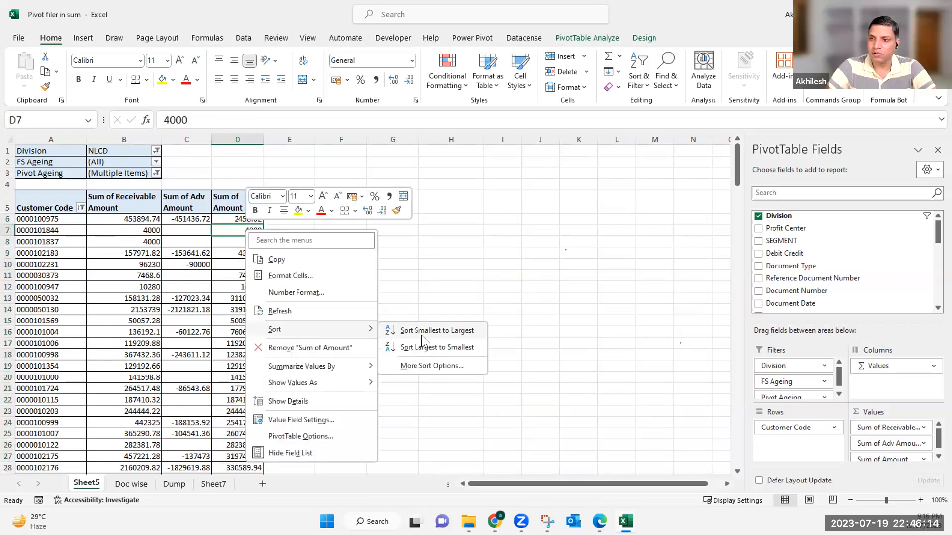
{"action": "key", "text": "o"}
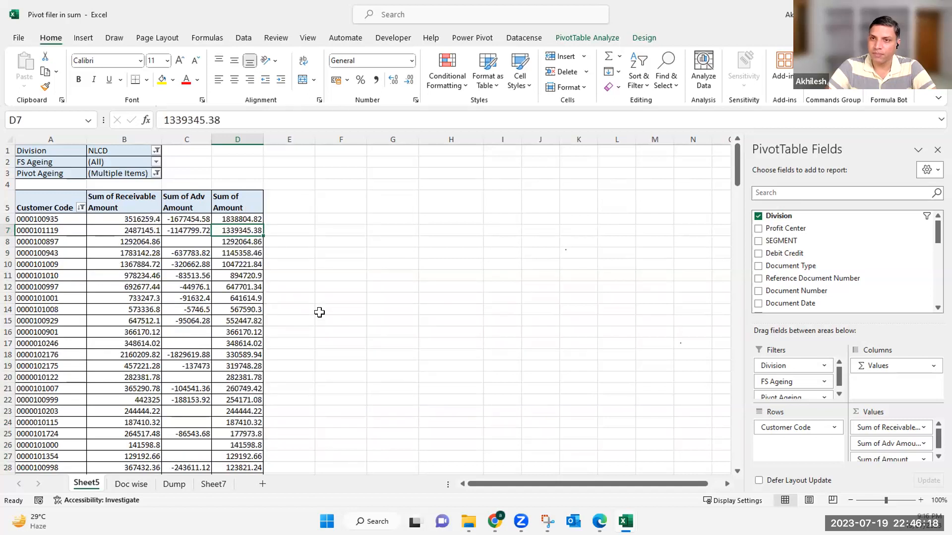
{"action": "left_click", "coordinate": [73, 218]}
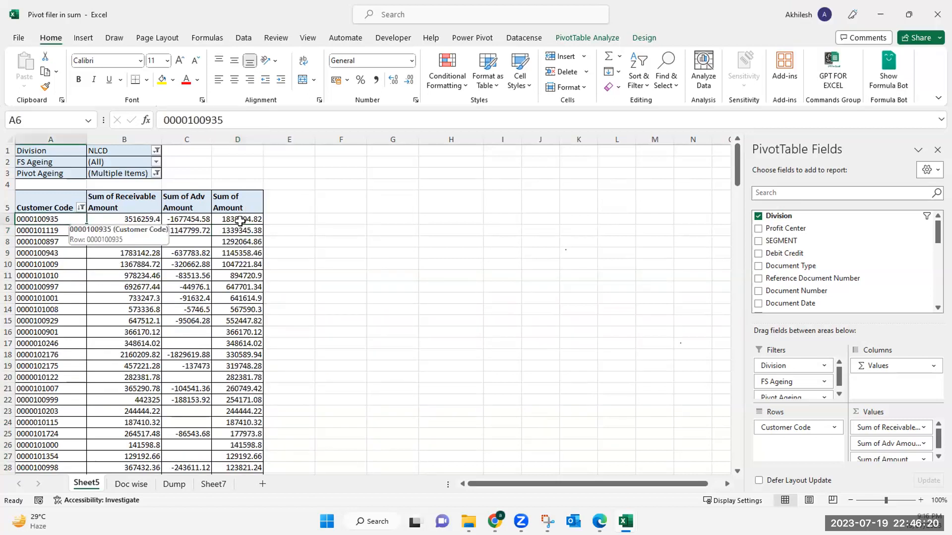
{"action": "key", "text": "ctrl+Right"}
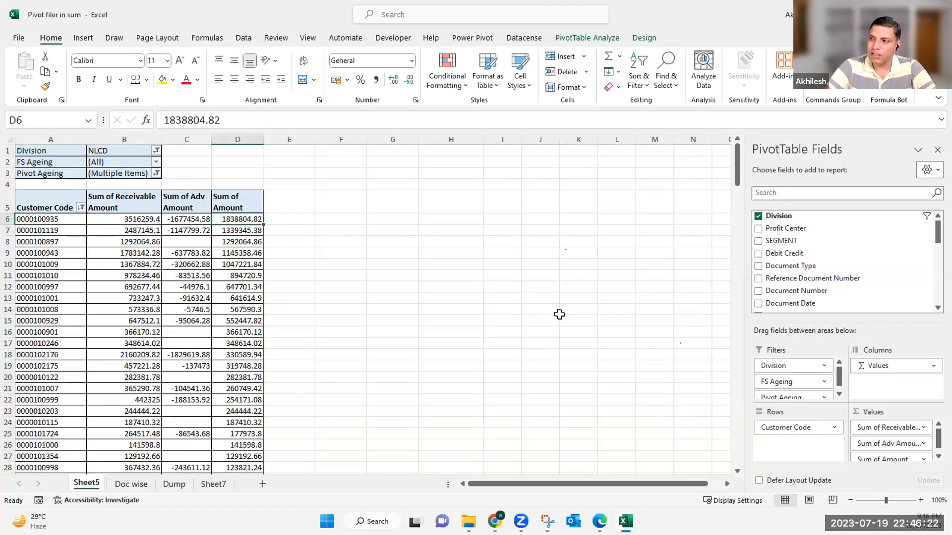
{"action": "mouse_move", "coordinate": [237, 244]}
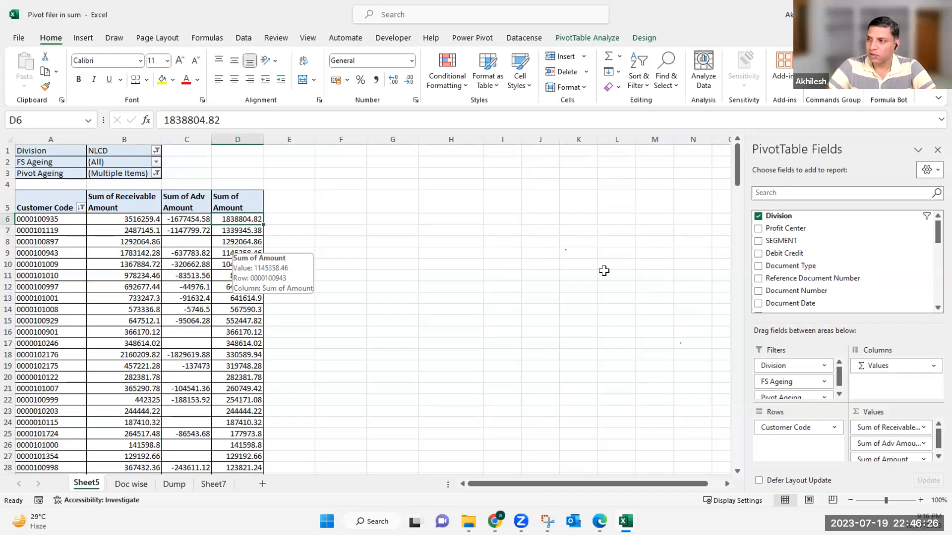
- Find the customer fields by searching for "cus" and add Customer Name to the pivot table's rows below Customer Code
{"action": "scroll", "coordinate": [811, 270], "scroll_direction": "down", "scroll_amount": 2}
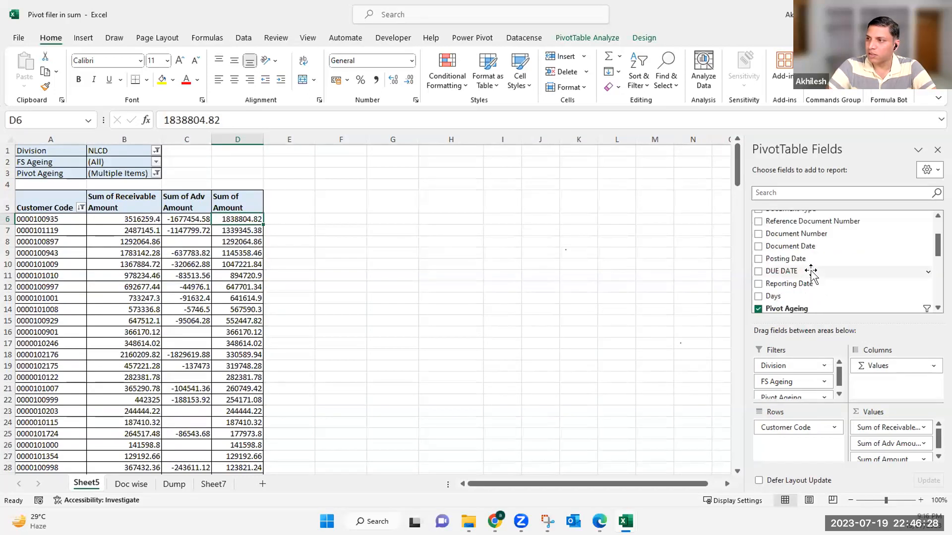
{"action": "scroll", "coordinate": [806, 253], "scroll_direction": "down", "scroll_amount": 3}
{"action": "left_click", "coordinate": [794, 193]}
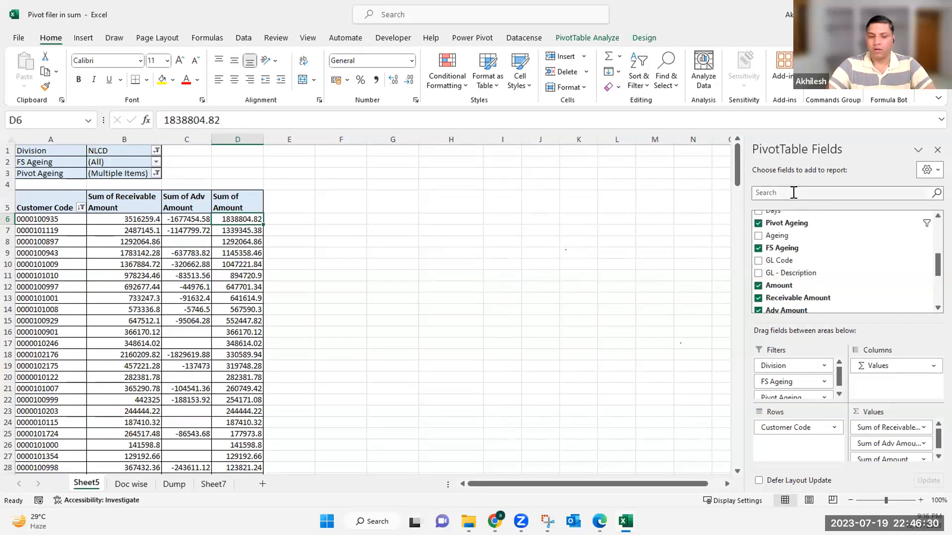
{"action": "type", "text": "cus"}
{"action": "left_click_drag", "start_coordinate": [771, 232], "coordinate": [804, 427]}
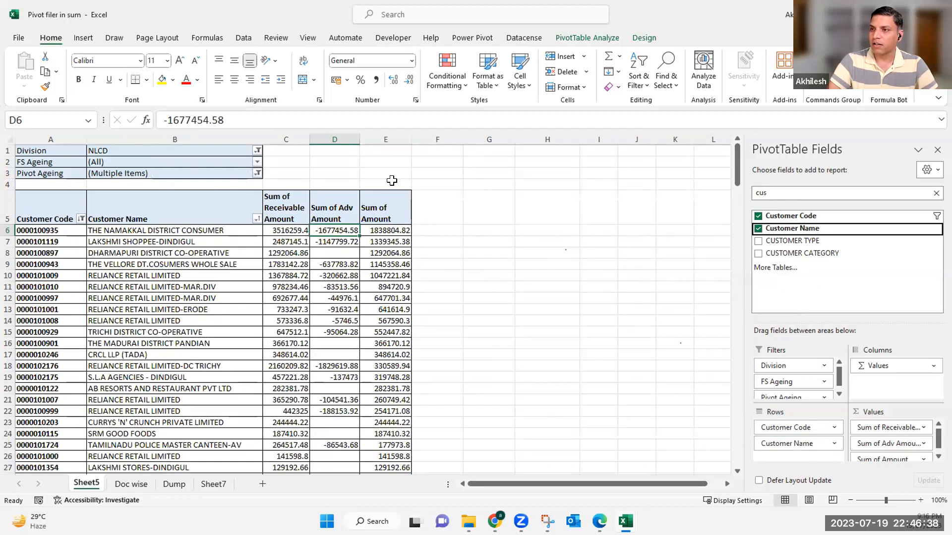
- Format the Sum of Amount column with comma thousands separators and no decimal places
{"action": "left_click", "coordinate": [386, 139]}
{"action": "left_click", "coordinate": [377, 80]}
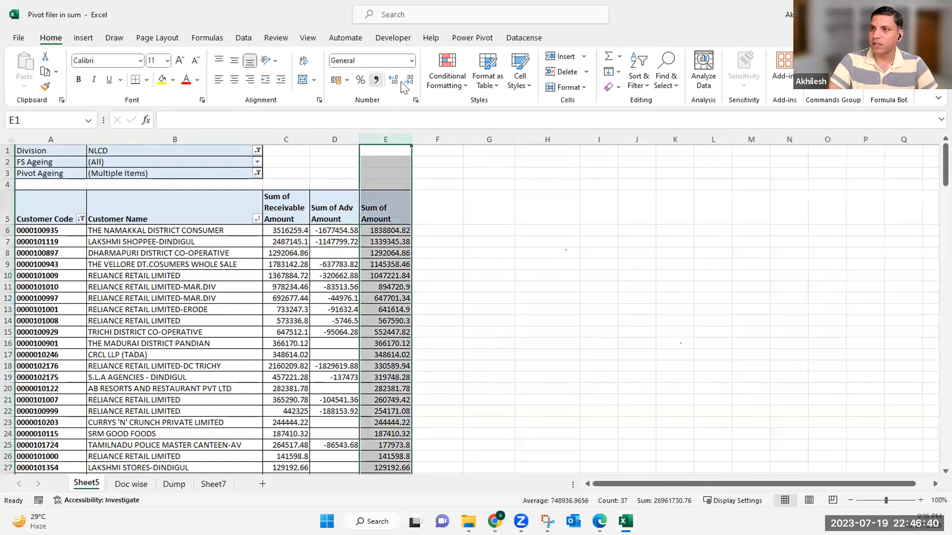
{"action": "left_click", "coordinate": [391, 335]}
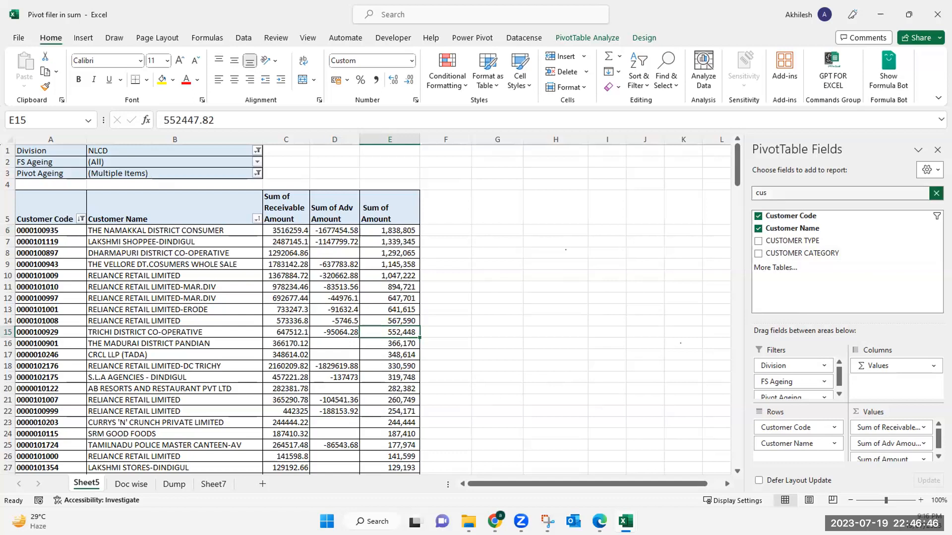
- Search the pivot fields for "agein" and add the Ageing field to the rows ahead of Customer Code
{"action": "left_click", "coordinate": [936, 193]}
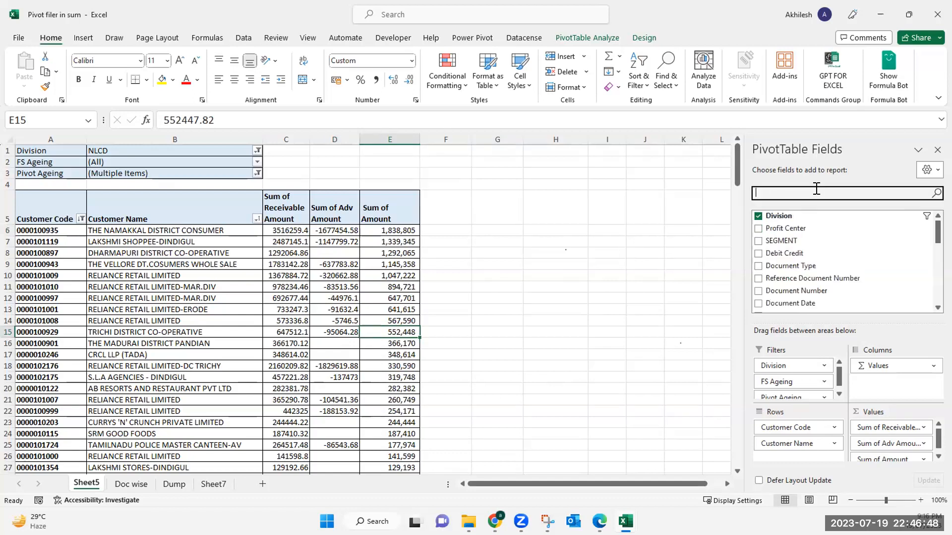
{"action": "type", "text": "age"}
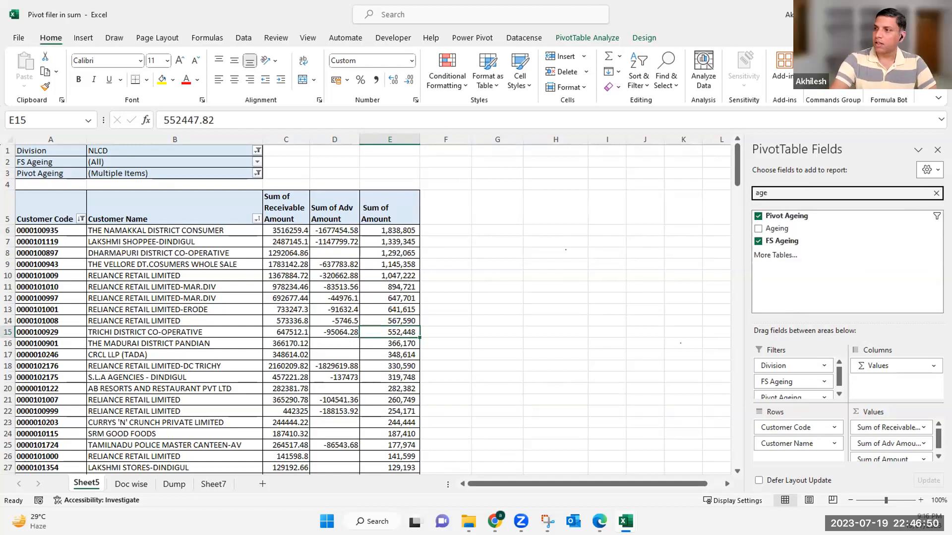
{"action": "type", "text": "in"}
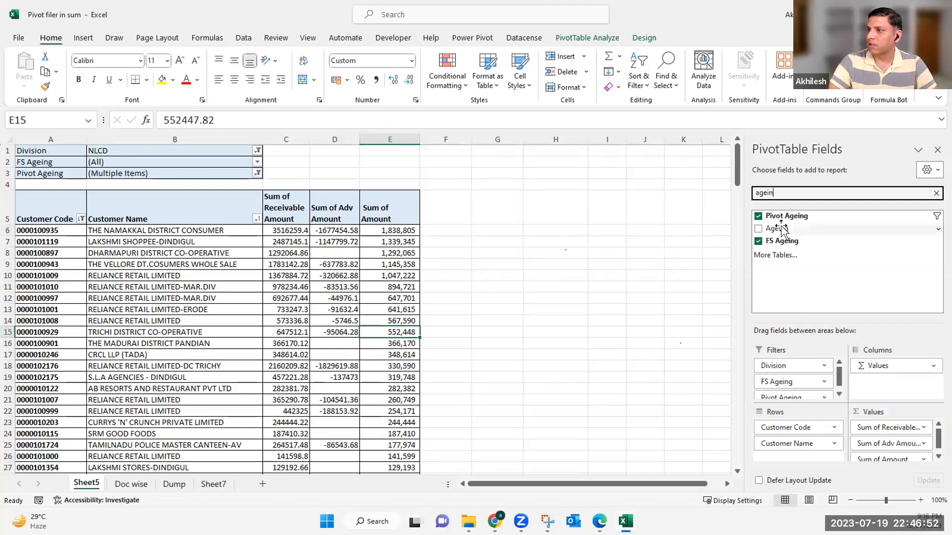
{"action": "left_click_drag", "start_coordinate": [782, 229], "coordinate": [528, 314]}
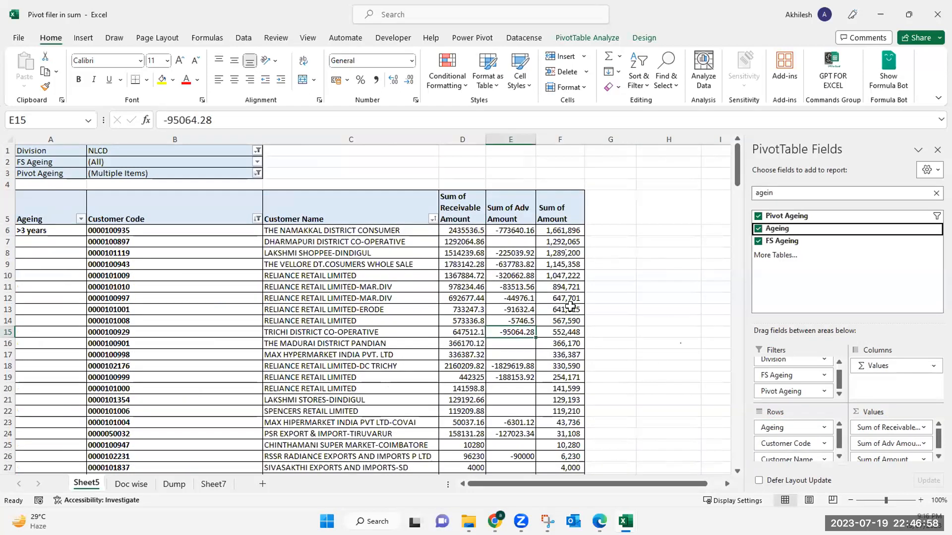
- Examine the Sum of Amount values within the >3 years and 2-3 years ageing groups
{"action": "scroll", "coordinate": [570, 312], "scroll_direction": "down", "scroll_amount": 3}
{"action": "scroll", "coordinate": [69, 201], "scroll_direction": "up", "scroll_amount": 2}
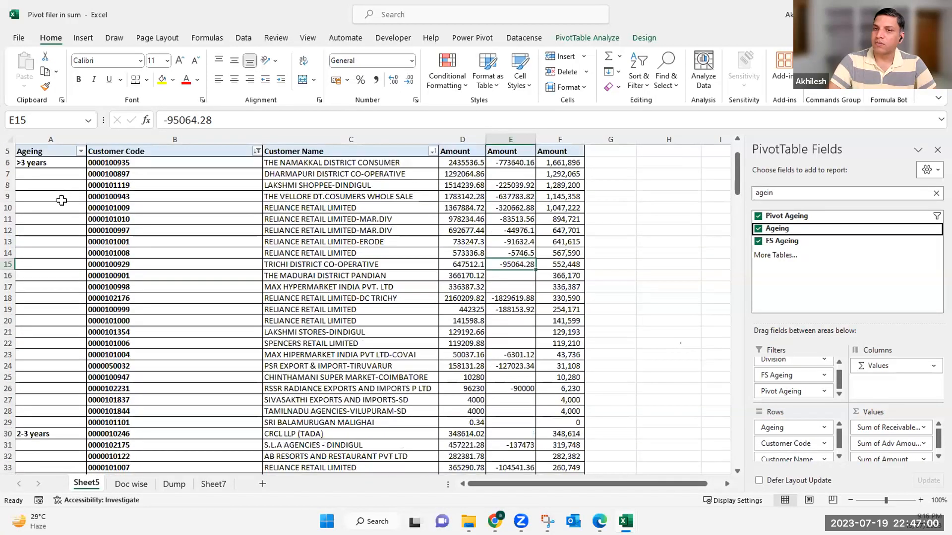
{"action": "scroll", "coordinate": [543, 206], "scroll_direction": "up", "scroll_amount": 1}
{"action": "left_click_drag", "start_coordinate": [552, 197], "coordinate": [562, 444]}
{"action": "scroll", "coordinate": [562, 369], "scroll_direction": "down", "scroll_amount": 3}
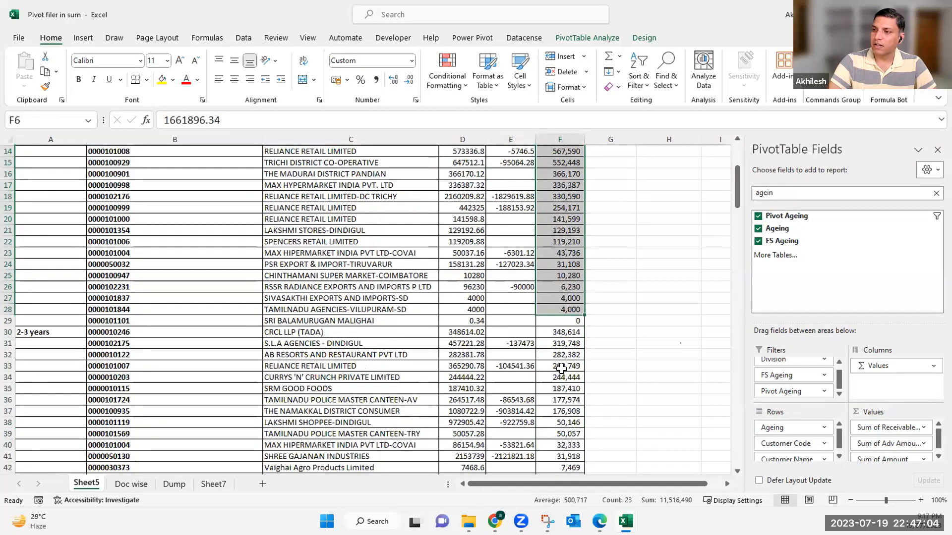
- Select the Sum of Amount values in the 2-3 years ageing group and review them against the >3 years customers
{"action": "left_click_drag", "start_coordinate": [563, 333], "coordinate": [567, 457]}
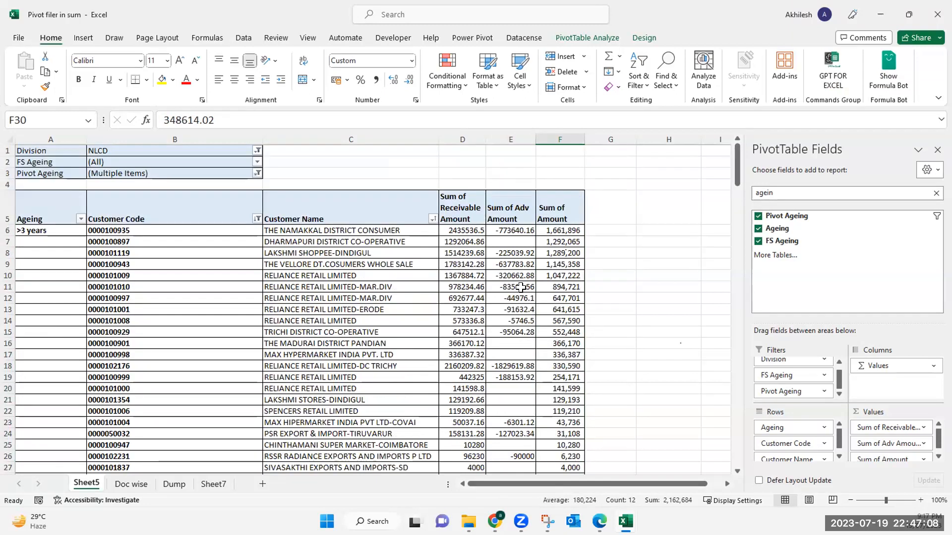
{"action": "scroll", "coordinate": [520, 287], "scroll_direction": "up", "scroll_amount": 5}
{"action": "mouse_move", "coordinate": [520, 288]}
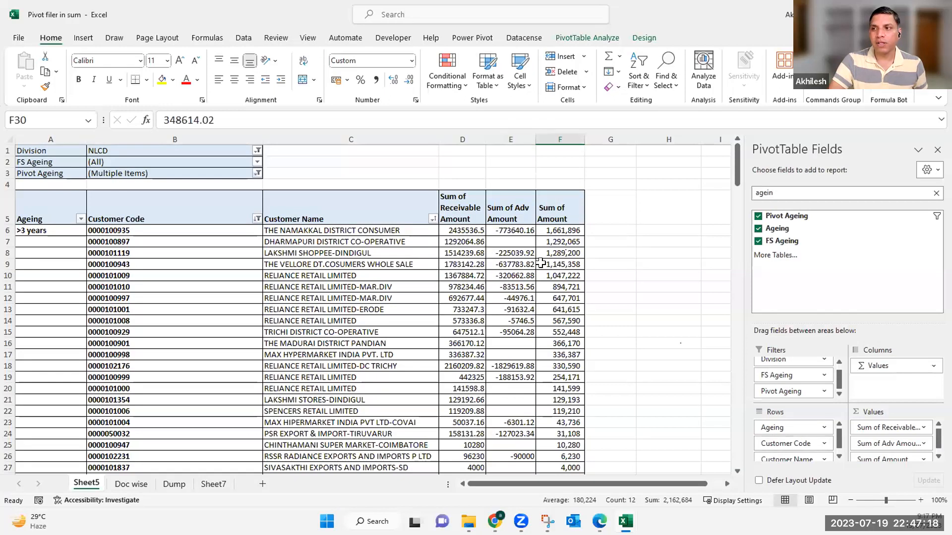
{"action": "mouse_move", "coordinate": [541, 264]}
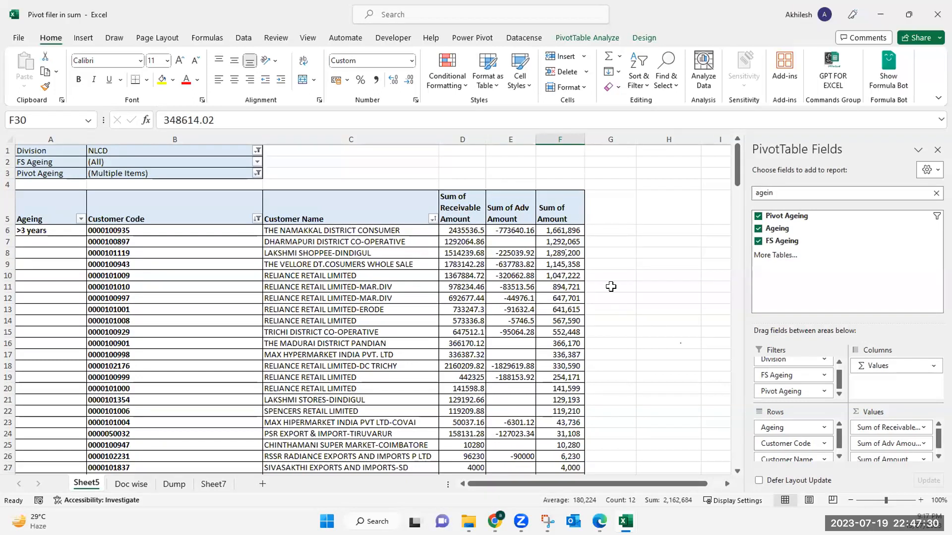
- Deselect the pivot table by selecting an empty cell beside it, and save the workbook
{"action": "left_click", "coordinate": [611, 287]}
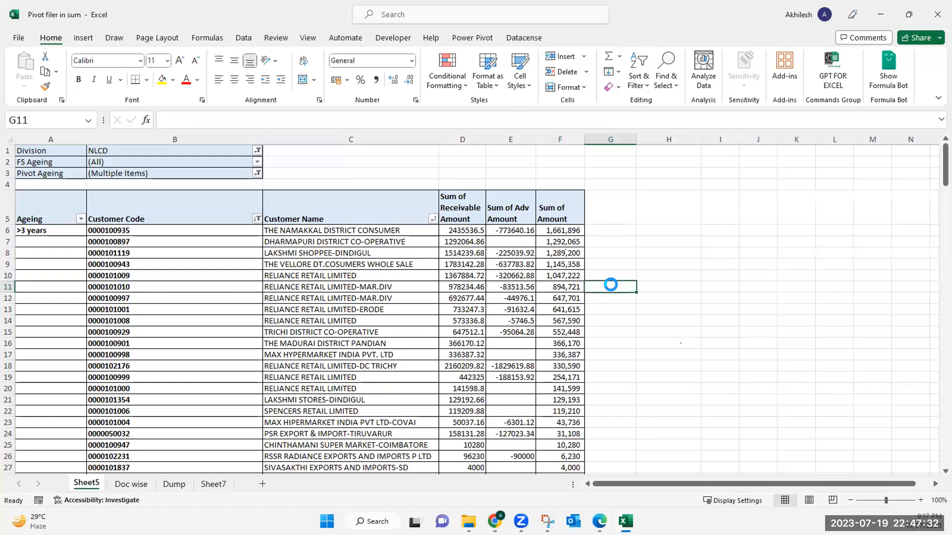
{"action": "key", "text": "ctrl+s"}
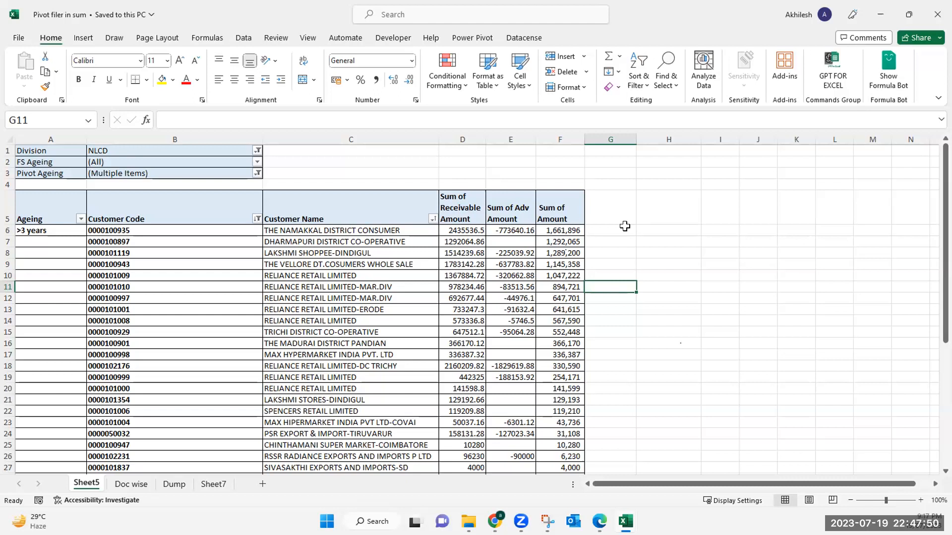
- Clear the PivotTable field search and look through the complete list of available fields
{"action": "left_click", "coordinate": [391, 262]}
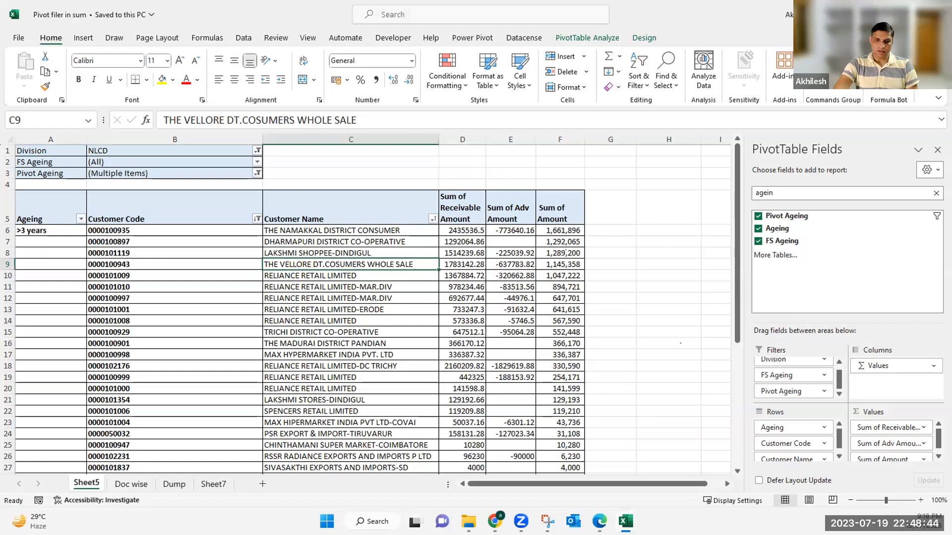
{"action": "left_click", "coordinate": [451, 4]}
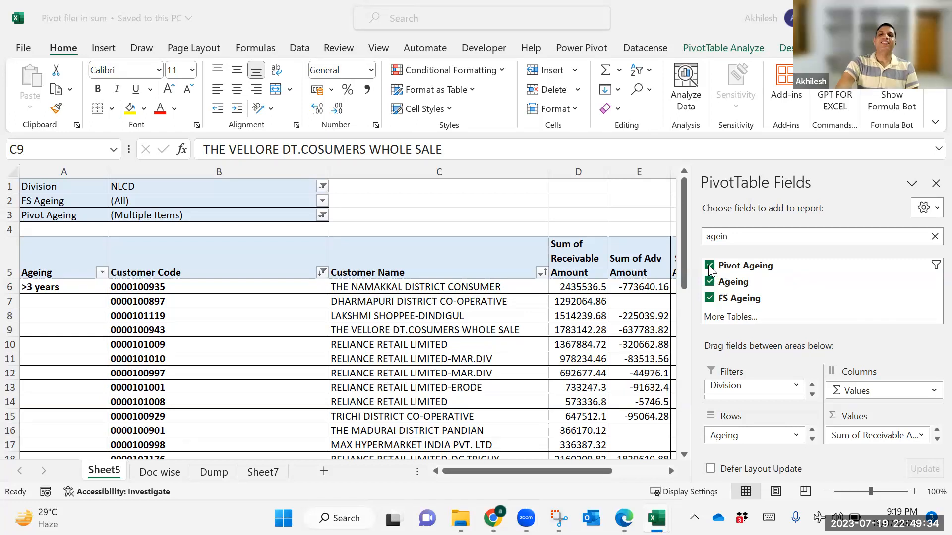
{"action": "left_click", "coordinate": [929, 238]}
{"action": "left_click", "coordinate": [932, 238]}
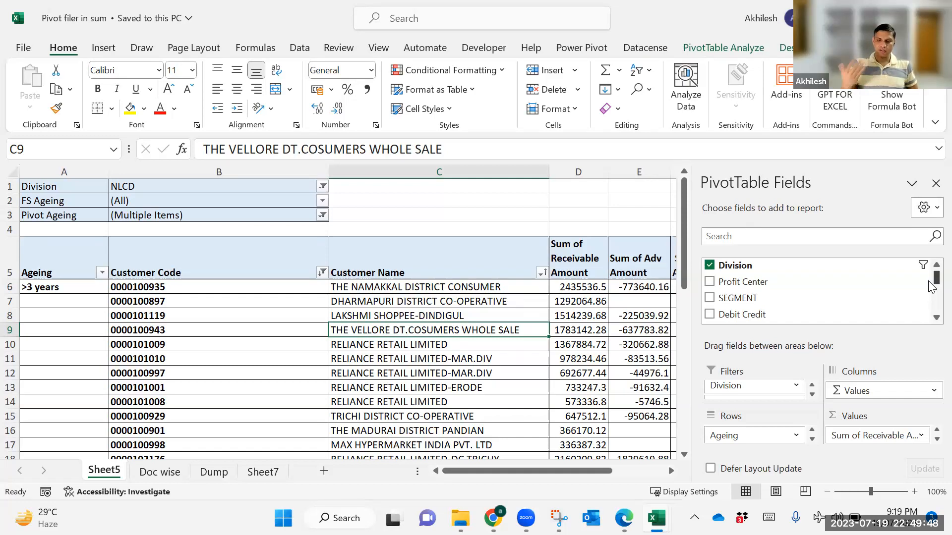
{"action": "scroll", "coordinate": [931, 286], "scroll_direction": "down", "scroll_amount": 6}
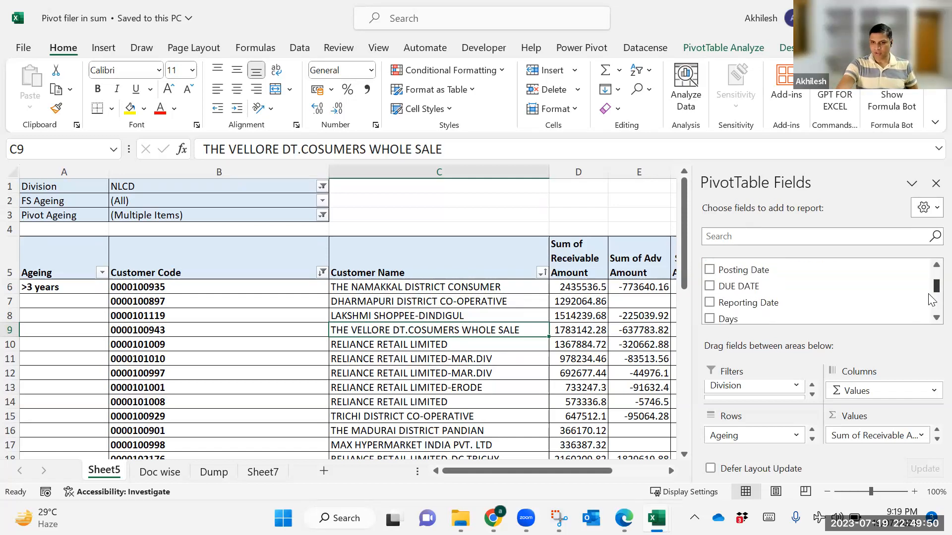
{"action": "scroll", "coordinate": [931, 285], "scroll_direction": "up", "scroll_amount": 8}
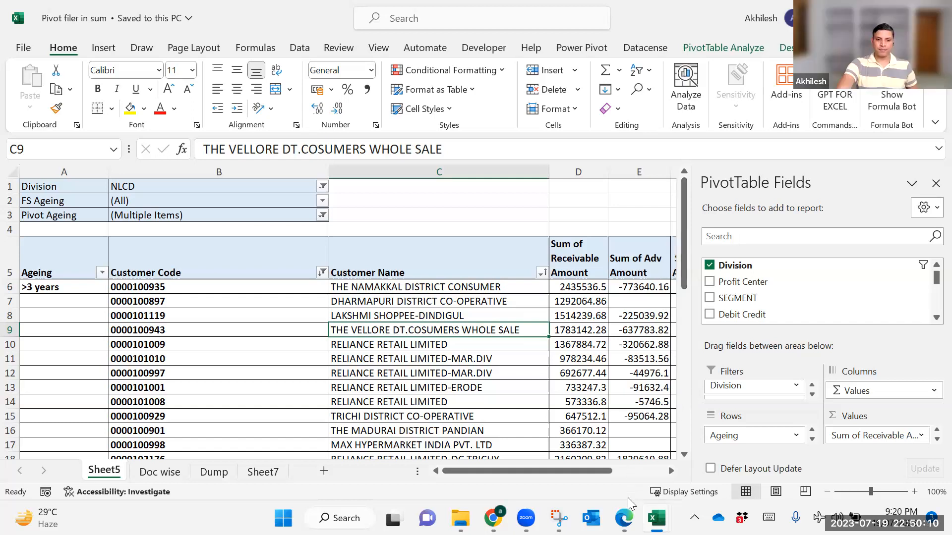
- Return to the "Pivot filer in sum" workbook and insert five blank worksheets after Sheet5
{"action": "mouse_move", "coordinate": [623, 518]}
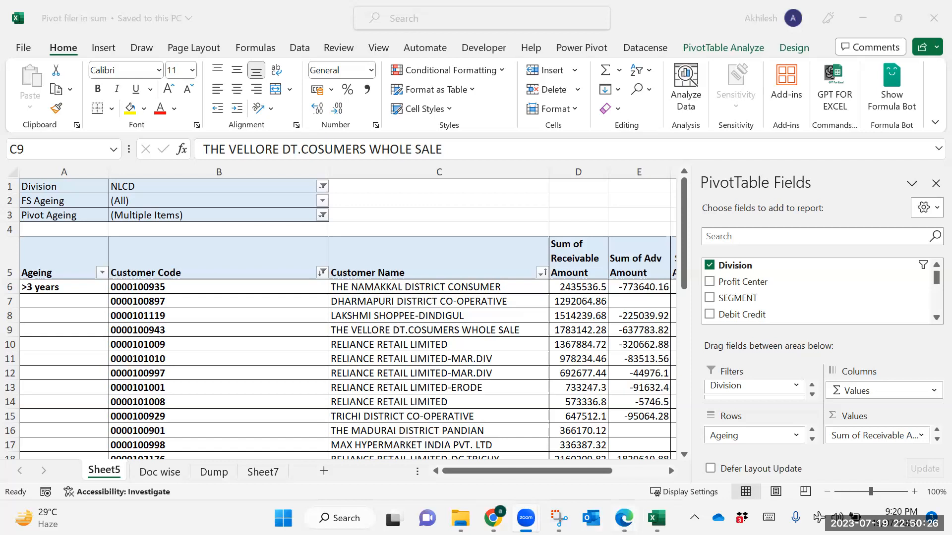
{"action": "mouse_move", "coordinate": [657, 519]}
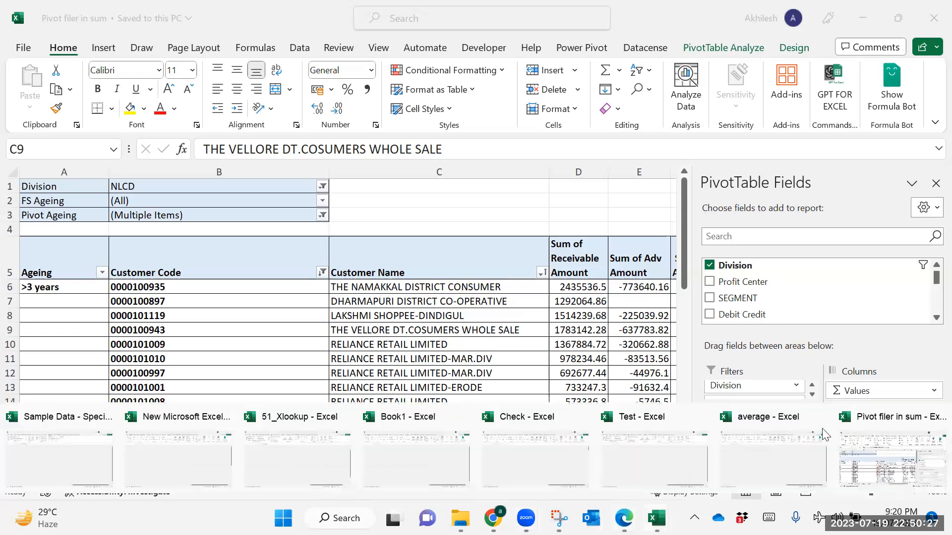
{"action": "left_click", "coordinate": [864, 424]}
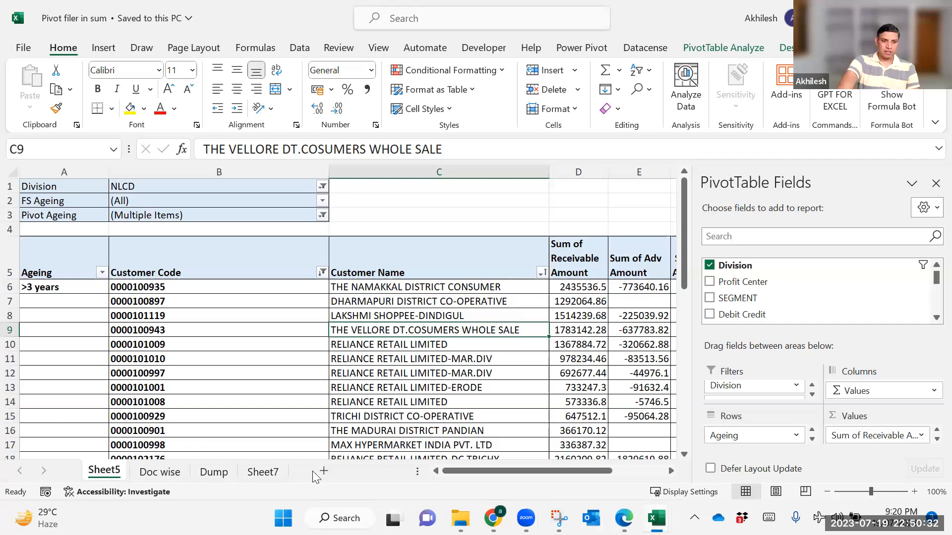
{"action": "left_click", "coordinate": [324, 472]}
{"action": "left_click", "coordinate": [372, 471]}
{"action": "left_click", "coordinate": [423, 471]}
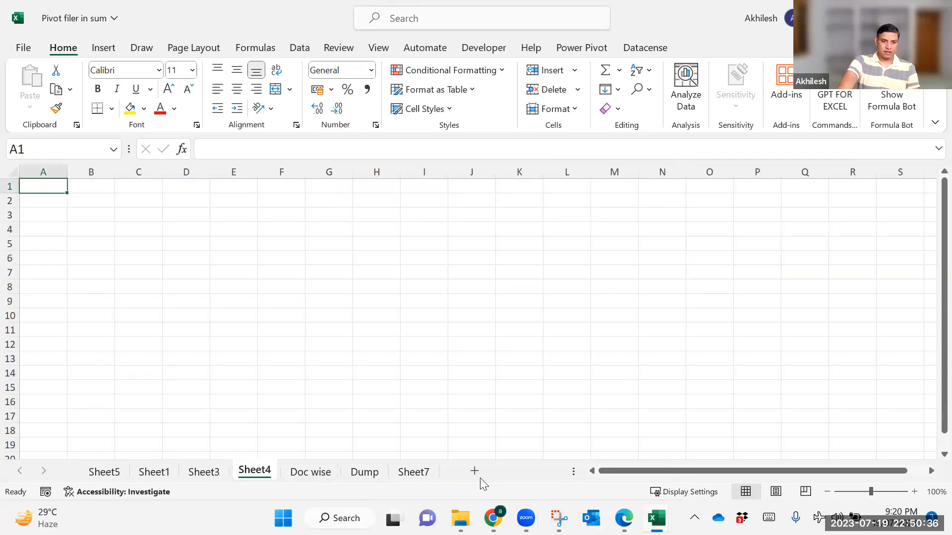
{"action": "left_click", "coordinate": [474, 471]}
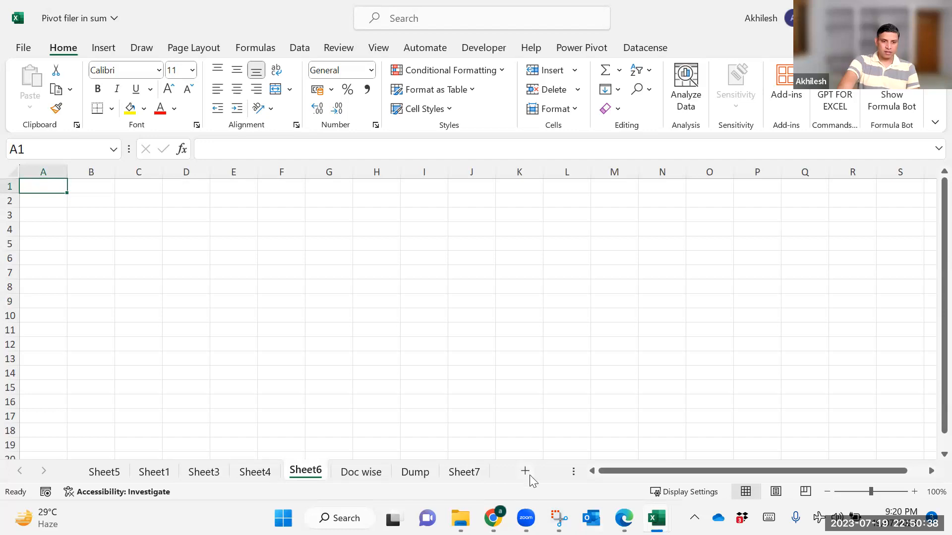
{"action": "left_click", "coordinate": [530, 475]}
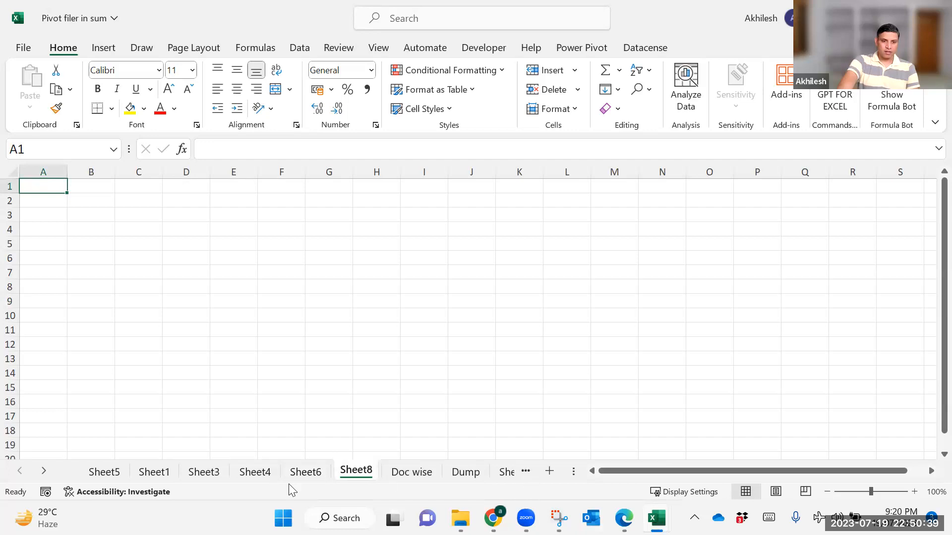
- Bring up the list of all worksheets twice to view the sheet names, staying on Sheet8
{"action": "right_click", "coordinate": [35, 471]}
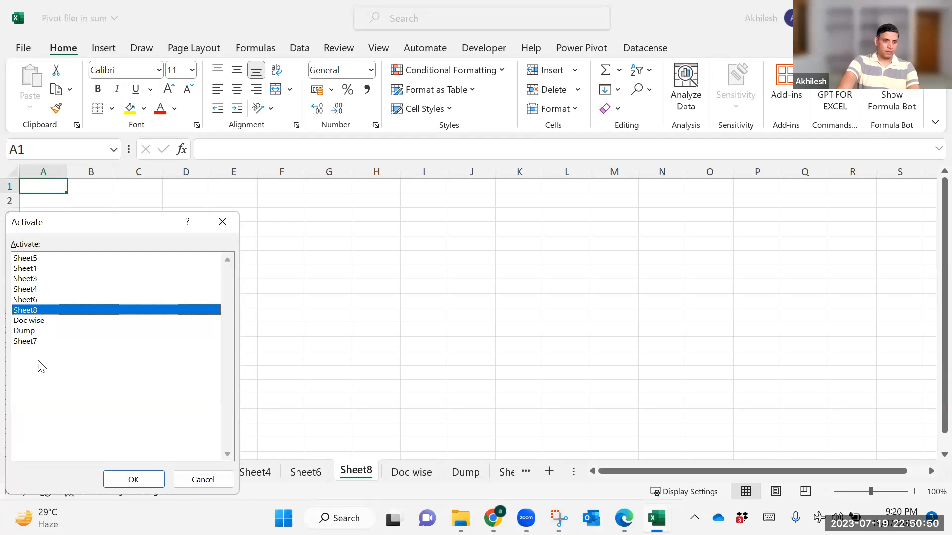
{"action": "left_click", "coordinate": [222, 222]}
{"action": "right_click", "coordinate": [31, 472]}
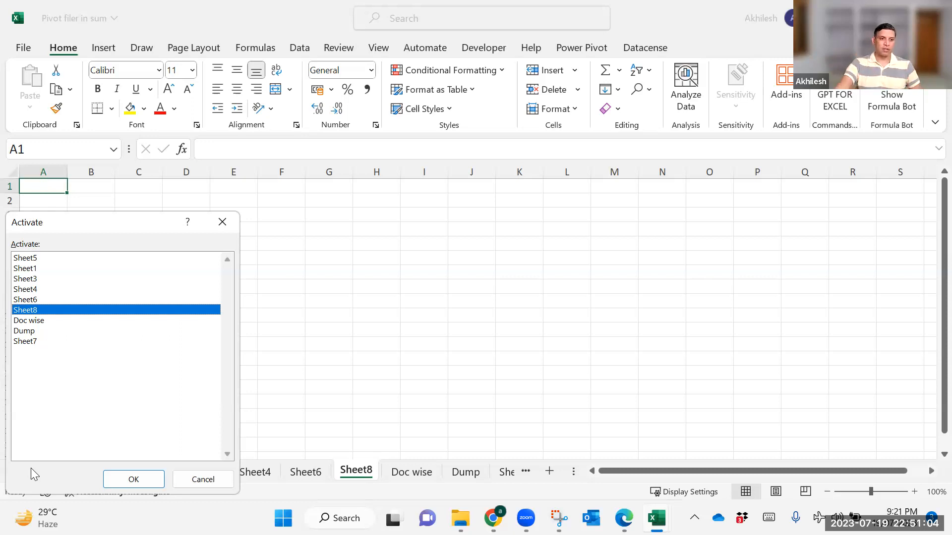
{"action": "left_click", "coordinate": [133, 479]}
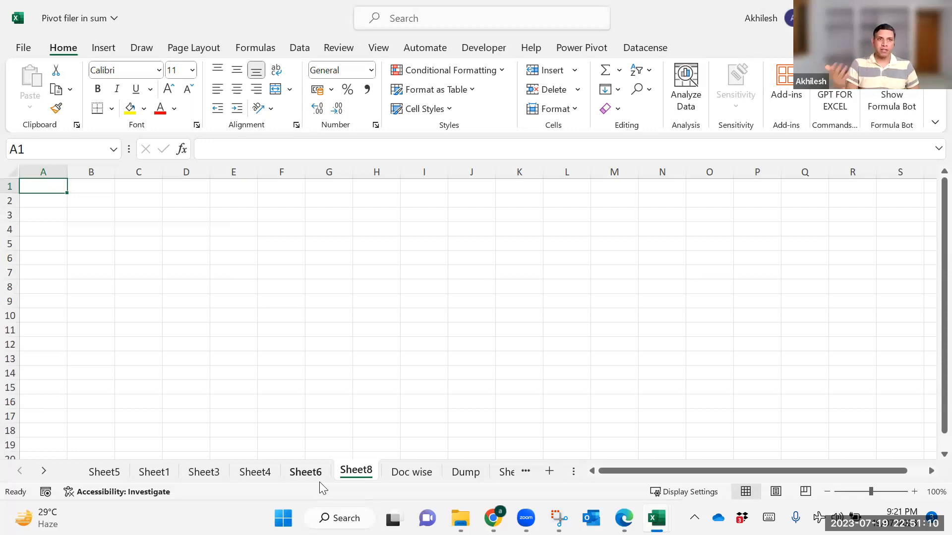
- Jump to the Dump worksheet by choosing it in the list of all sheets
{"action": "right_click", "coordinate": [32, 473]}
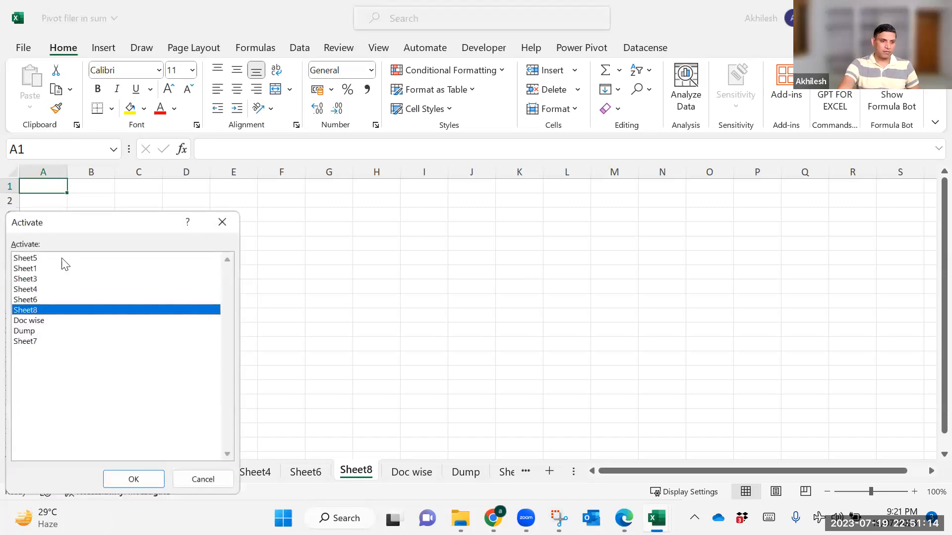
{"action": "left_click", "coordinate": [27, 331]}
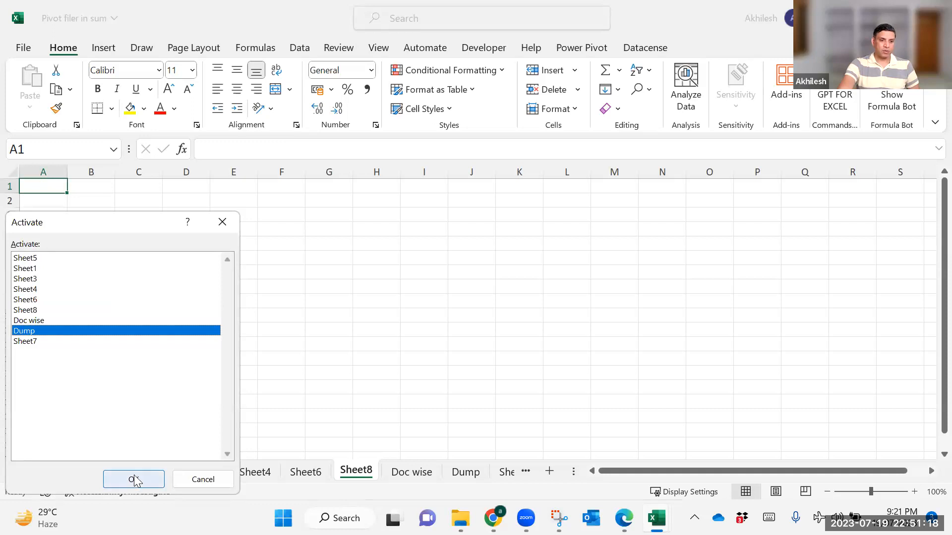
{"action": "key", "text": "Return"}
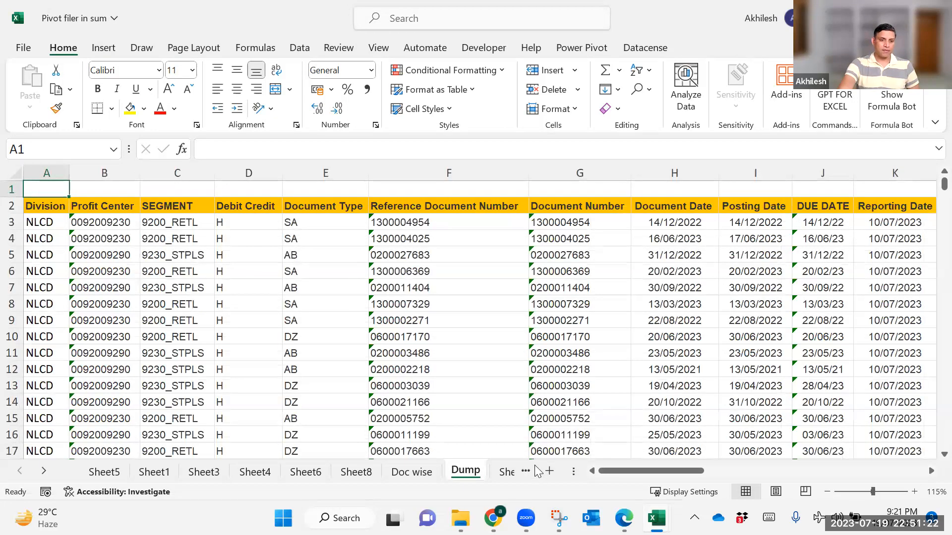
- Widen the sheet tab area so all tabs fit, and show the list of all sheets from Sheet1
{"action": "left_click_drag", "start_coordinate": [827, 465], "coordinate": [900, 466]}
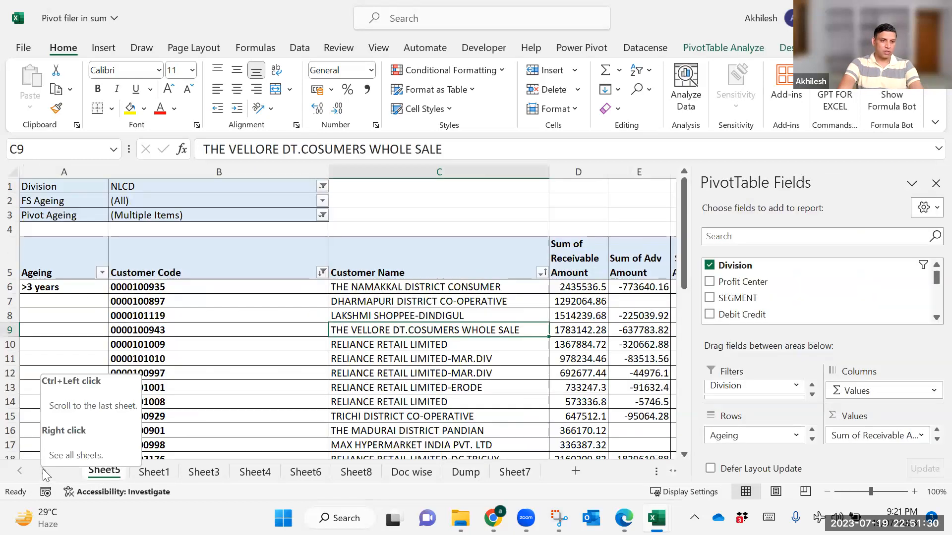
{"action": "left_click", "coordinate": [140, 469]}
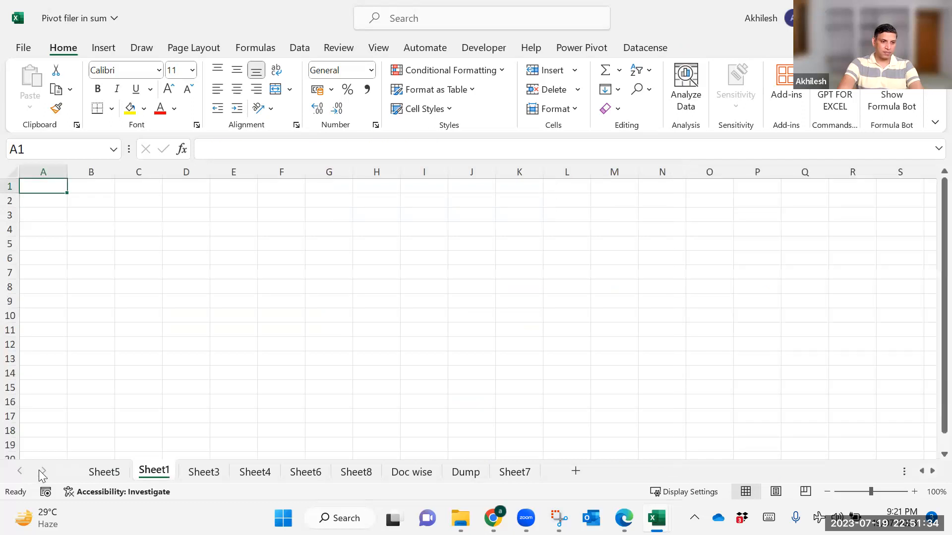
{"action": "right_click", "coordinate": [40, 471]}
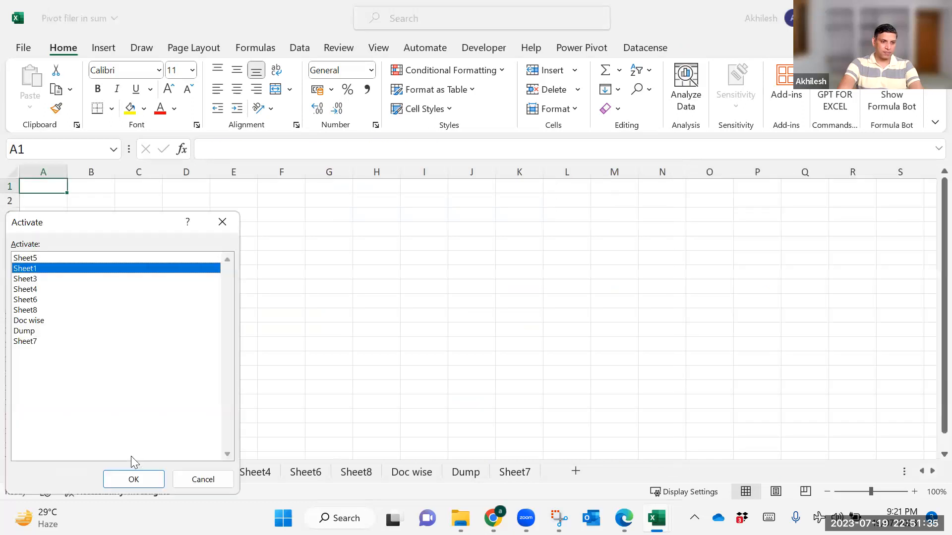
{"action": "left_click", "coordinate": [143, 478]}
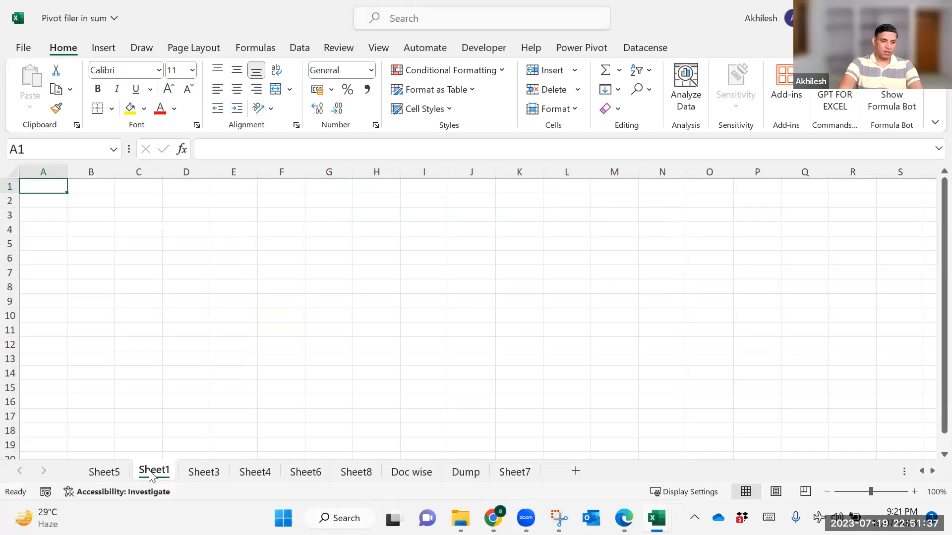
- Step forward through the worksheets one at a time from Sheet3 to Sheet7
{"action": "left_click", "coordinate": [192, 476]}
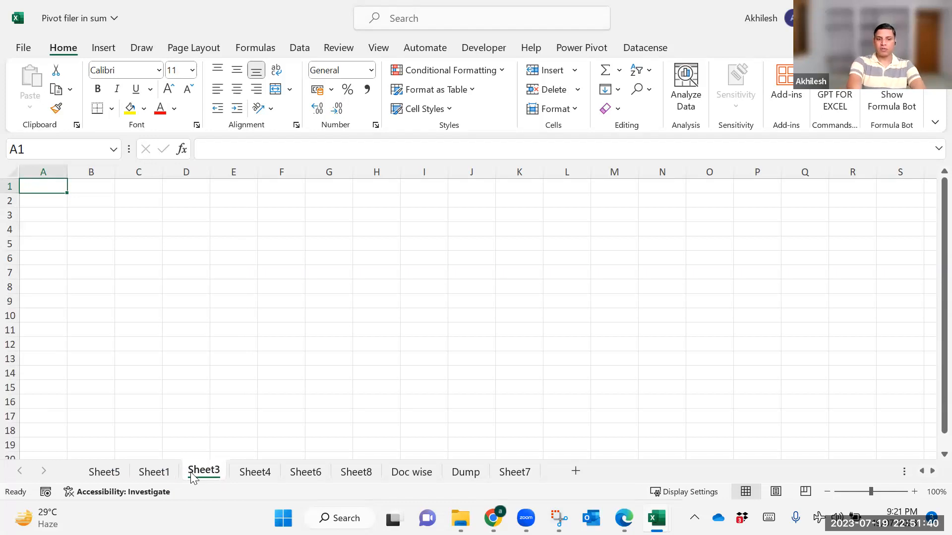
{"action": "key", "text": "ctrl+Page_Down"}
{"action": "key", "text": "ctrl+Page_Down"}
{"action": "key", "text": "ctrl+Page_Down"}
{"action": "key", "text": "ctrl+Page_Down"}
{"action": "key", "text": "ctrl+Page_Down"}
{"action": "key", "text": "ctrl+Page_Down"}
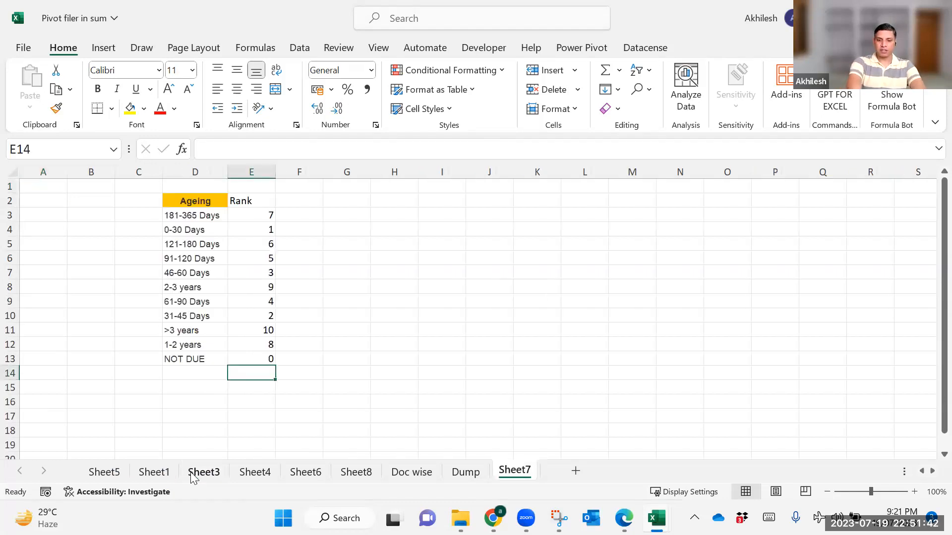
- Step backward through the worksheets one at a time from Sheet7 to Sheet5
{"action": "key", "text": "ctrl+Page_Up"}
{"action": "key", "text": "ctrl+Page_Up"}
{"action": "key", "text": "ctrl+Page_Up"}
{"action": "key", "text": "ctrl+Page_Up"}
{"action": "key", "text": "ctrl+Page_Up"}
{"action": "key", "text": "ctrl+Page_Up"}
{"action": "key", "text": "ctrl+Page_Up"}
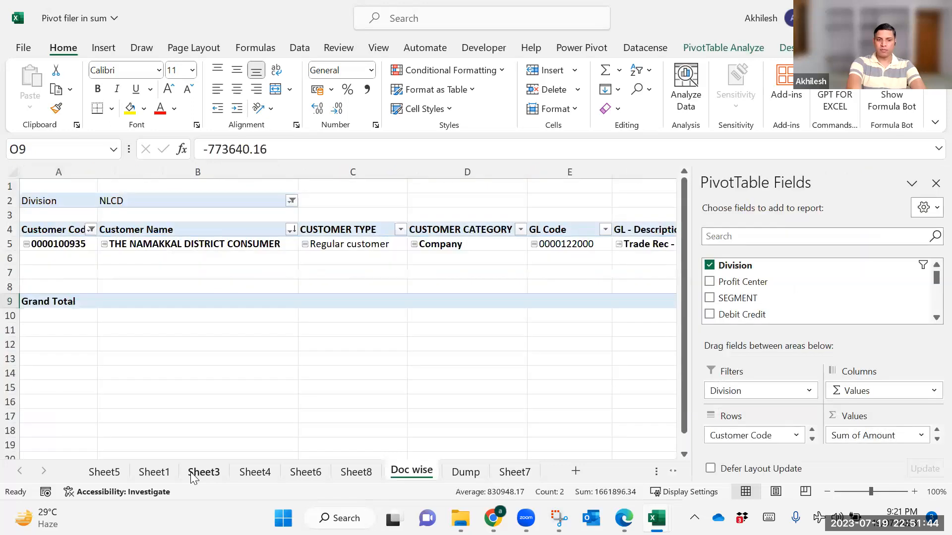
{"action": "key", "text": "ctrl+Page_Up"}
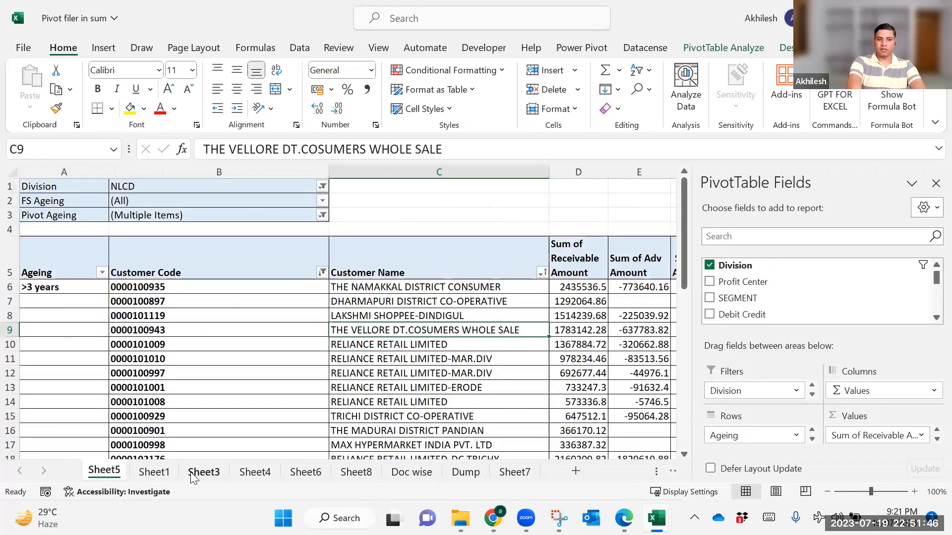
- Move forward and backward among the blank worksheets from Sheet5, finishing on Sheet1
{"action": "key", "text": "ctrl+Page_Down"}
{"action": "key", "text": "ctrl+Page_Down"}
{"action": "key", "text": "ctrl+Page_Down"}
{"action": "key", "text": "ctrl+Page_Down"}
{"action": "key", "text": "ctrl+Page_Up"}
{"action": "key", "text": "ctrl+Page_Up"}
{"action": "left_click", "coordinate": [158, 475]}
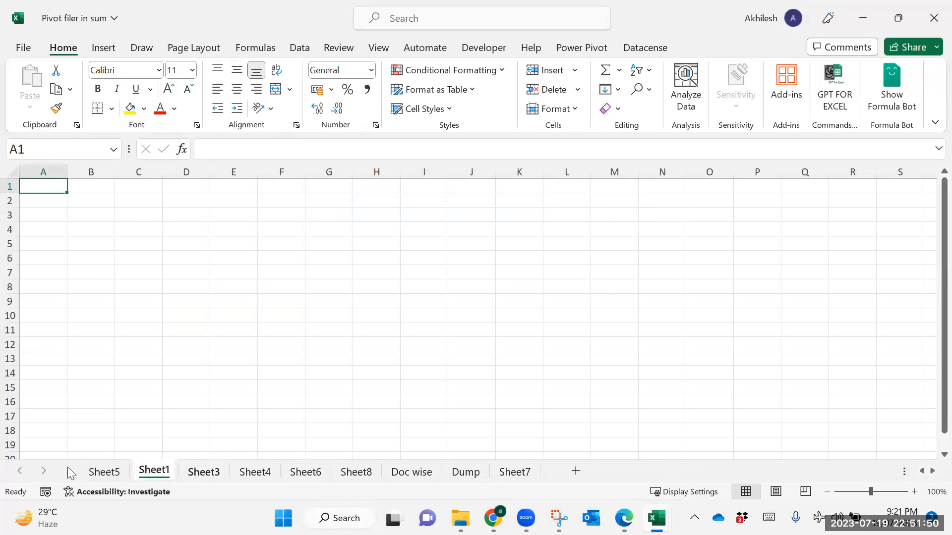
- Display the list of all worksheets twice from Sheet1 and dismiss it without switching sheets
{"action": "right_click", "coordinate": [43, 473]}
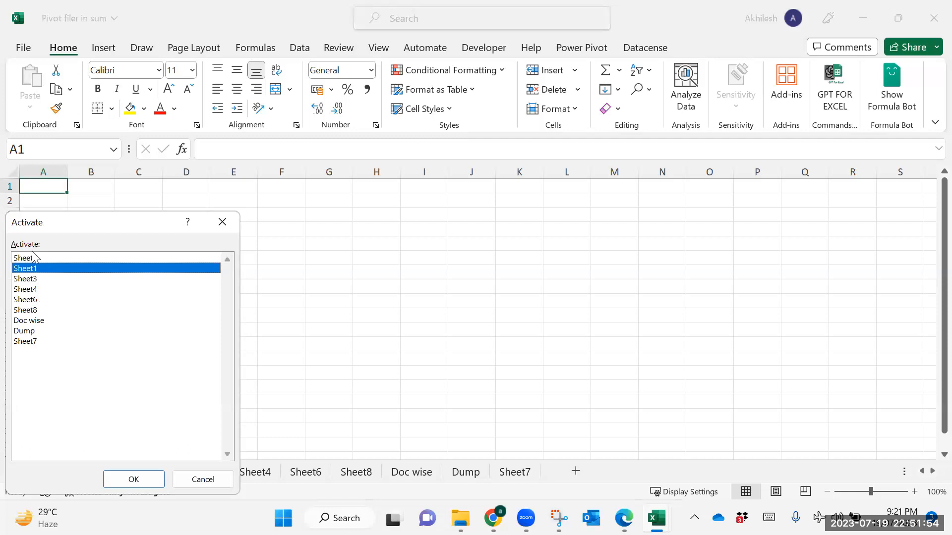
{"action": "left_click", "coordinate": [222, 221]}
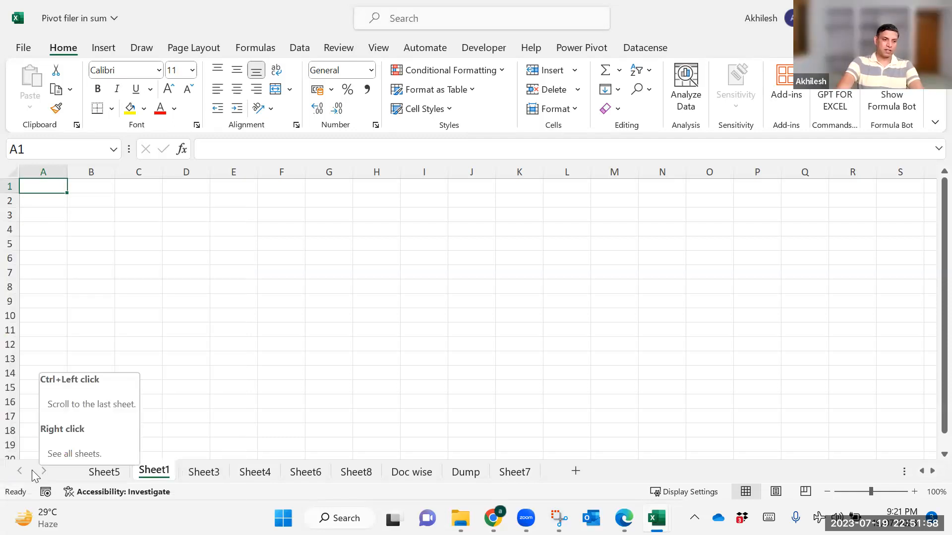
{"action": "right_click", "coordinate": [38, 470]}
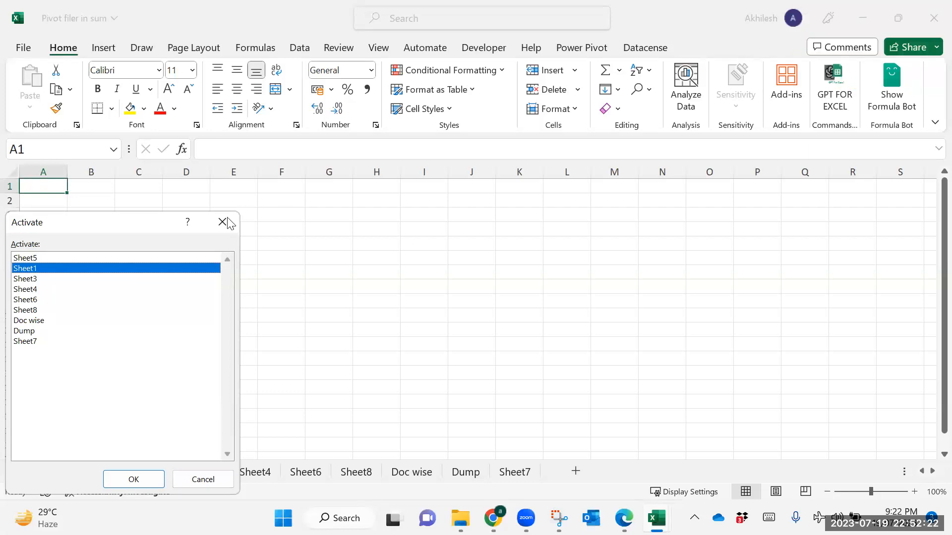
{"action": "key", "text": "Escape"}
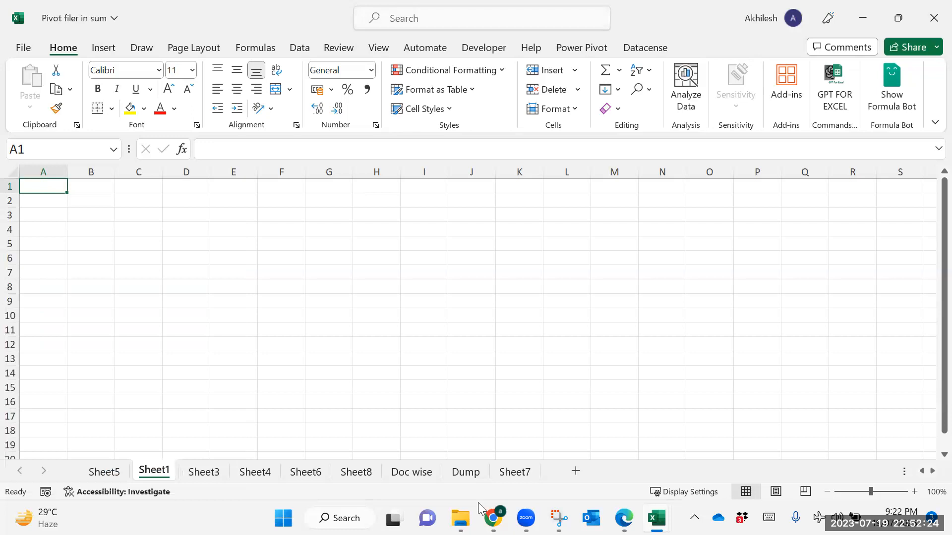
{"action": "left_click", "coordinate": [476, 346]}
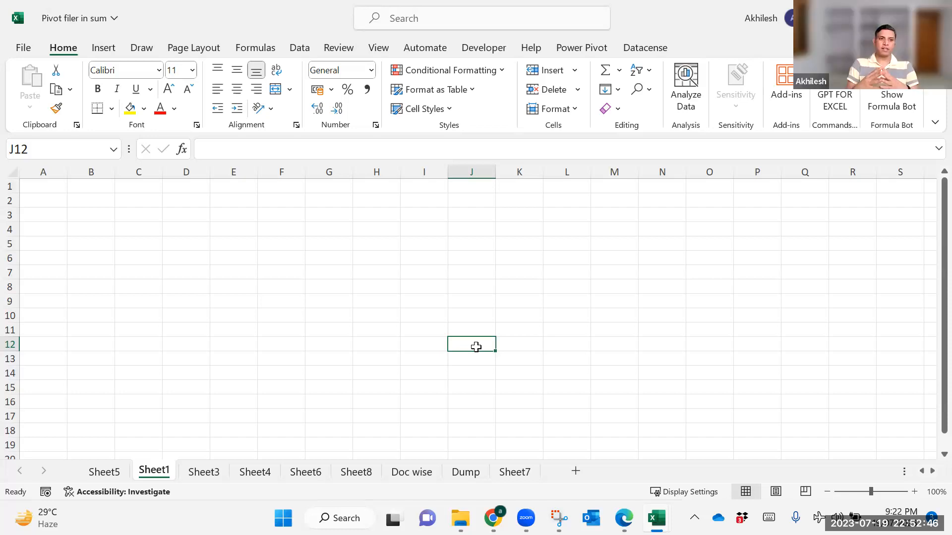
{"action": "left_click", "coordinate": [174, 231]}
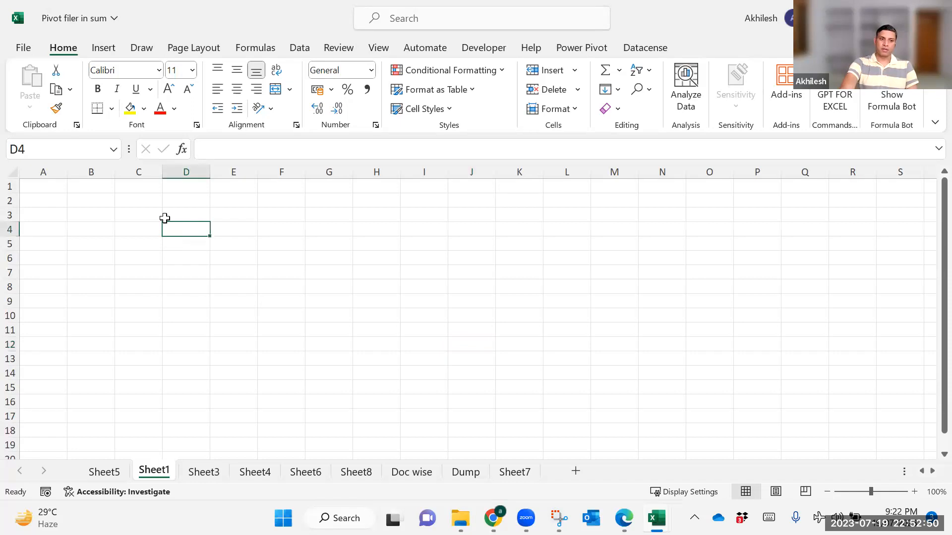
{"action": "left_click", "coordinate": [144, 109]}
{"action": "key", "text": "Escape"}
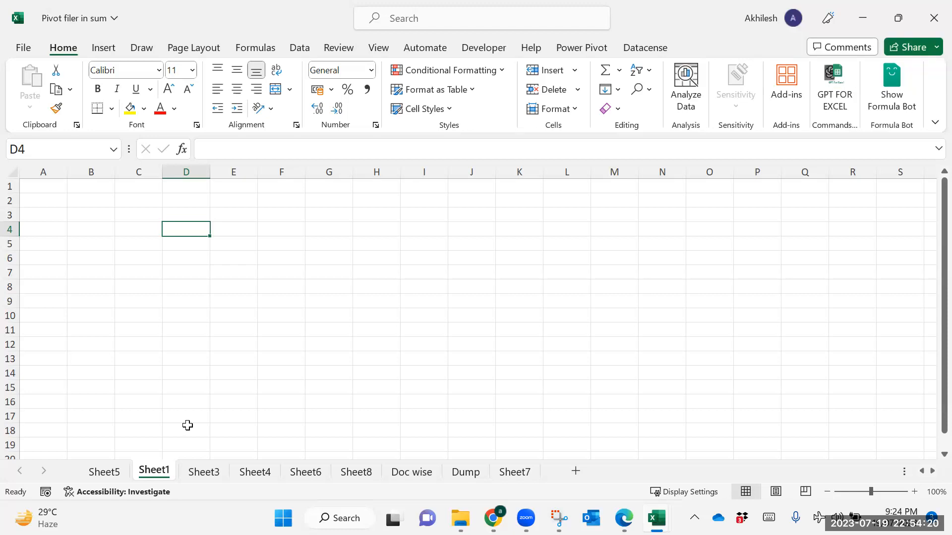
- Browse Sheet5, Sheet3, Sheet4 and Doc wise, ending on the Dump worksheet
{"action": "left_click", "coordinate": [118, 477]}
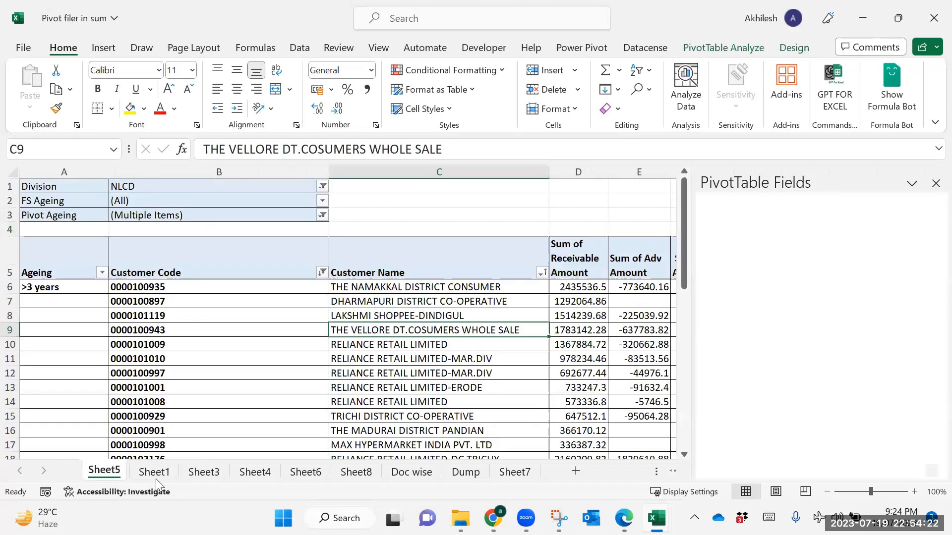
{"action": "left_click", "coordinate": [197, 481]}
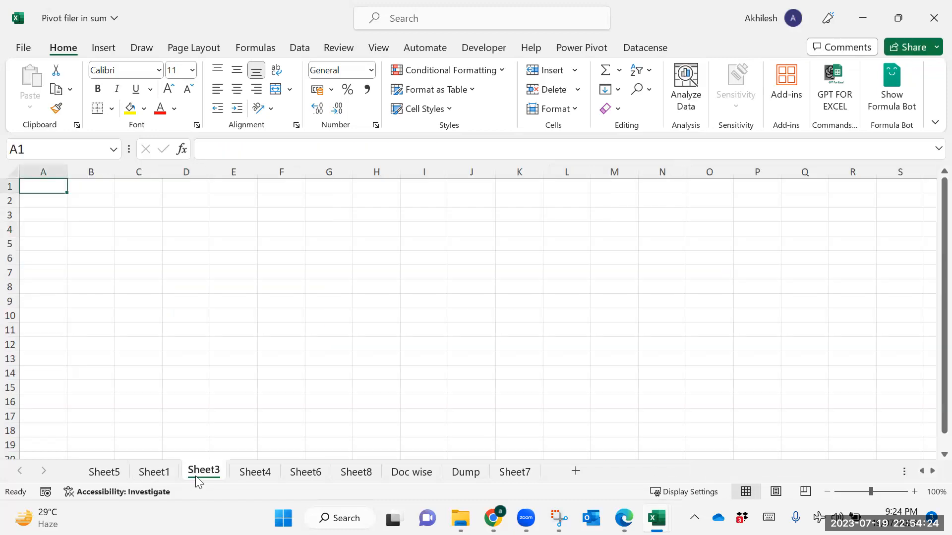
{"action": "left_click", "coordinate": [257, 477]}
{"action": "left_click", "coordinate": [431, 477]}
{"action": "left_click", "coordinate": [462, 476]}
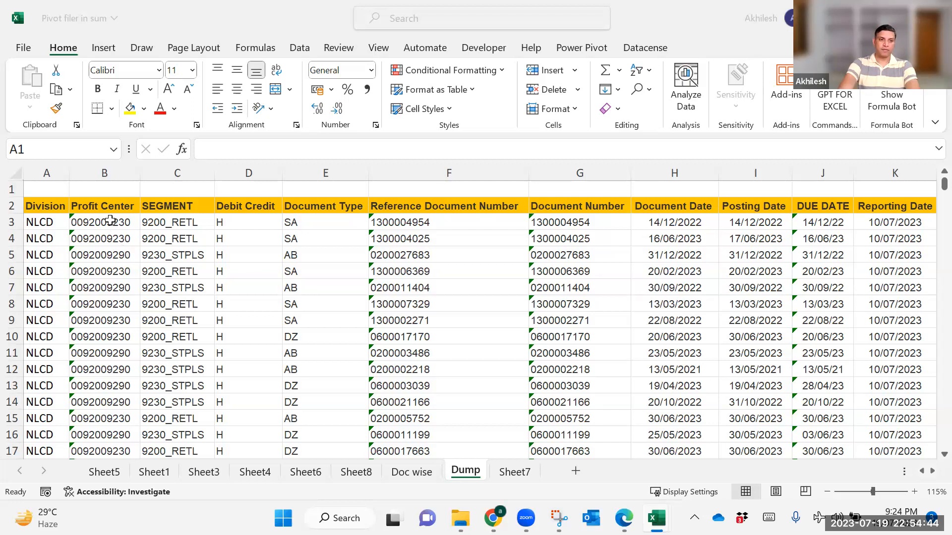
{"action": "left_click", "coordinate": [109, 240]}
{"action": "left_click", "coordinate": [110, 226]}
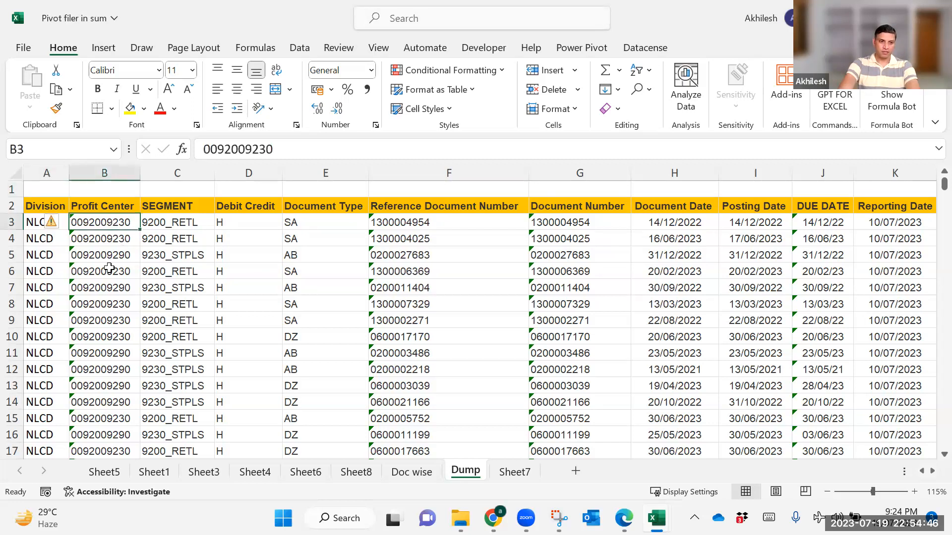
{"action": "left_click", "coordinate": [109, 291], "text": "shift"}
{"action": "left_click_drag", "start_coordinate": [109, 299], "coordinate": [109, 300]}
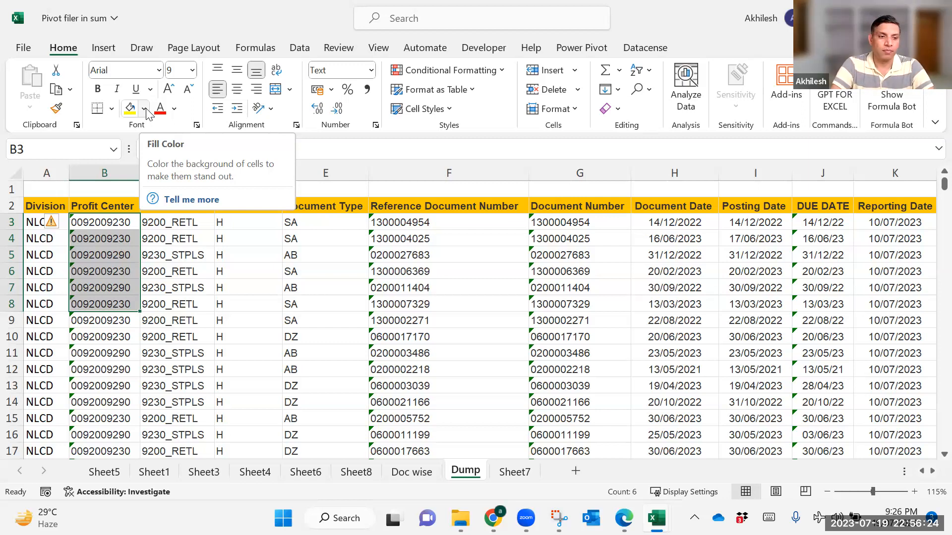
{"action": "left_click", "coordinate": [143, 274]}
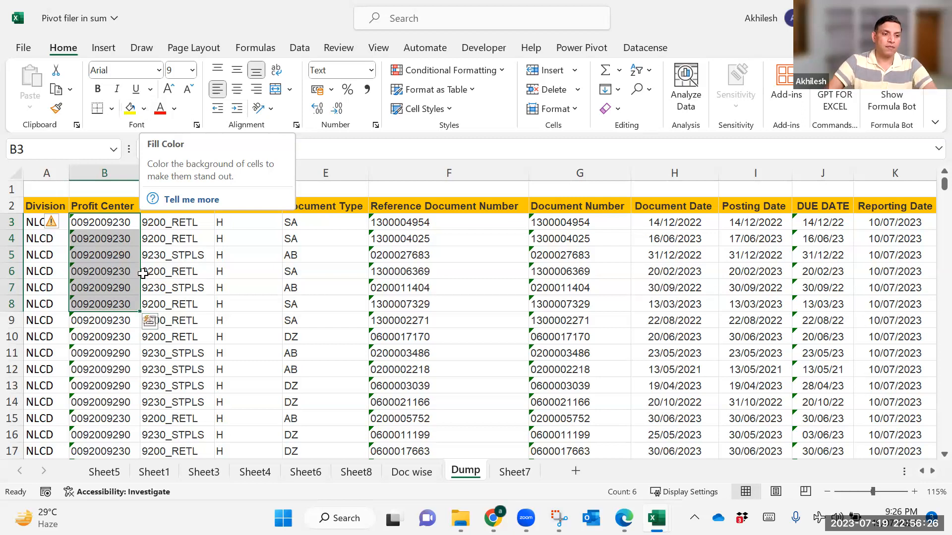
{"action": "left_click", "coordinate": [124, 218]}
- Insert a blank column between Profit Center and SEGMENT and enter Green in its cell C3
{"action": "right_click", "coordinate": [167, 174]}
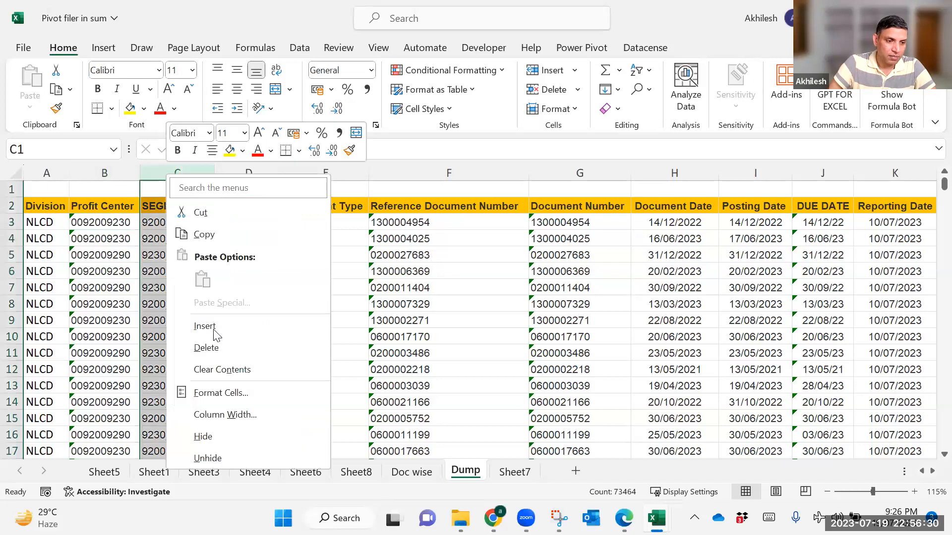
{"action": "left_click", "coordinate": [165, 224]}
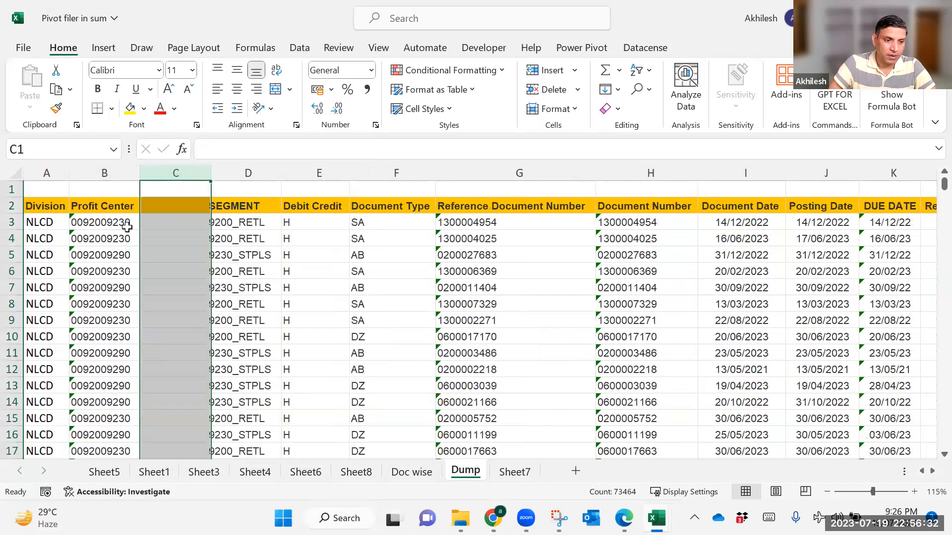
{"action": "left_click_drag", "start_coordinate": [119, 222], "coordinate": [142, 309]}
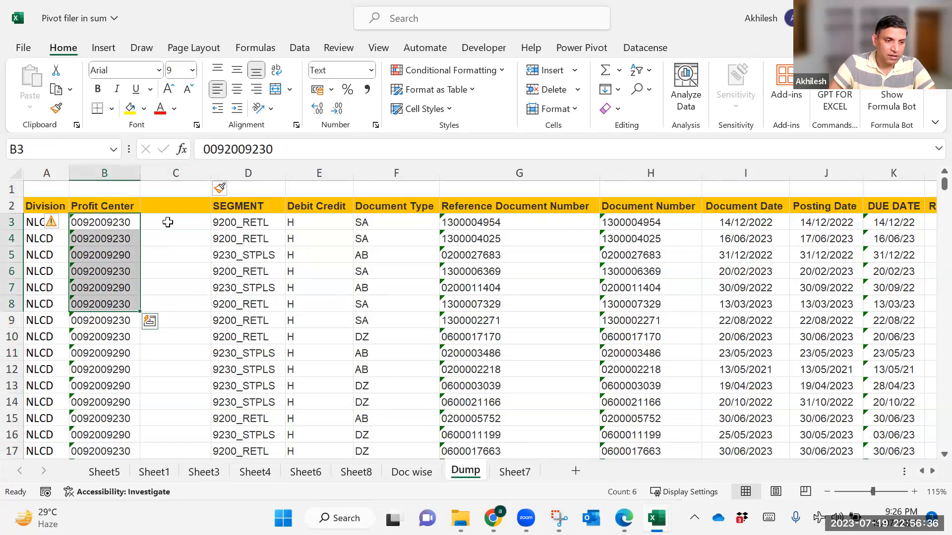
{"action": "left_click", "coordinate": [168, 222]}
{"action": "type", "text": "Green"}
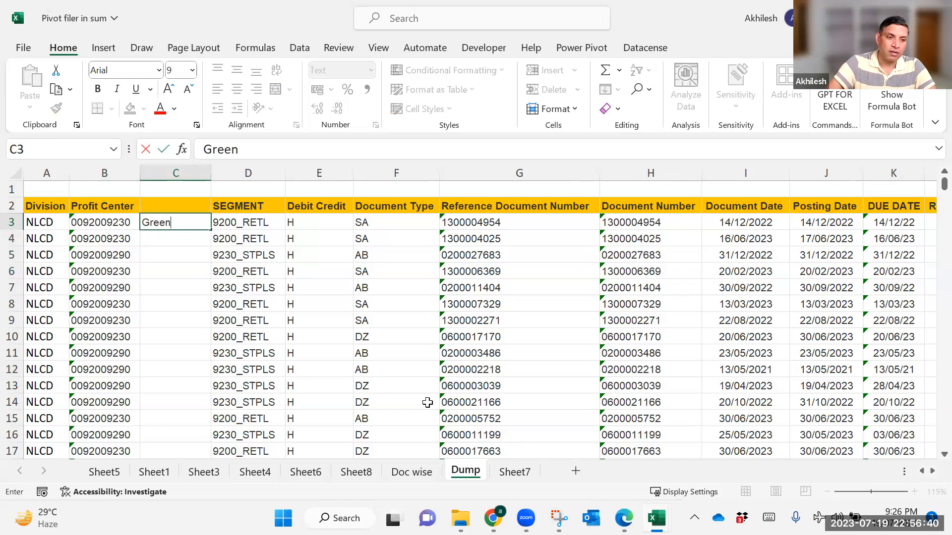
{"action": "key", "text": "Return"}
- Shade the Profit Center cells B3:B7 light green and fill the Green label down through C7
{"action": "left_click_drag", "start_coordinate": [124, 223], "coordinate": [124, 241]}
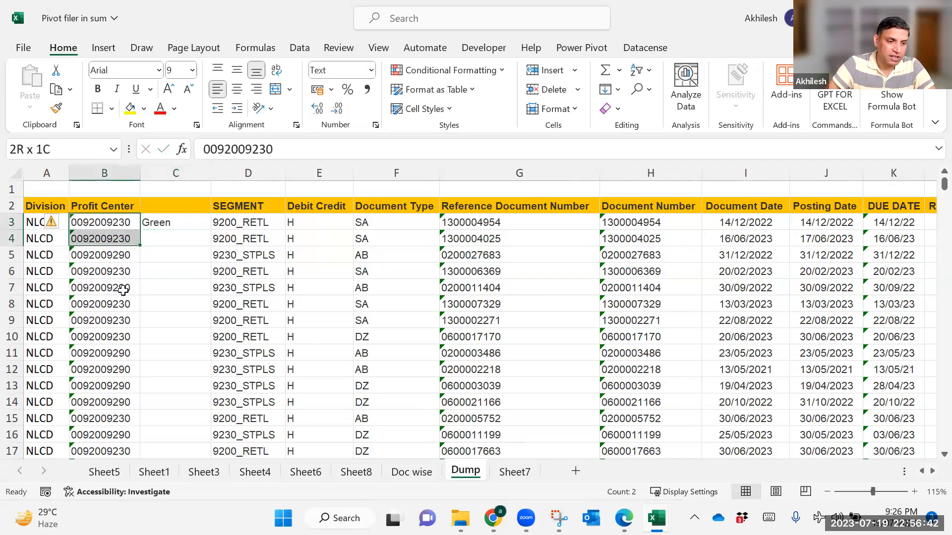
{"action": "left_click_drag", "start_coordinate": [123, 290], "coordinate": [123, 288]}
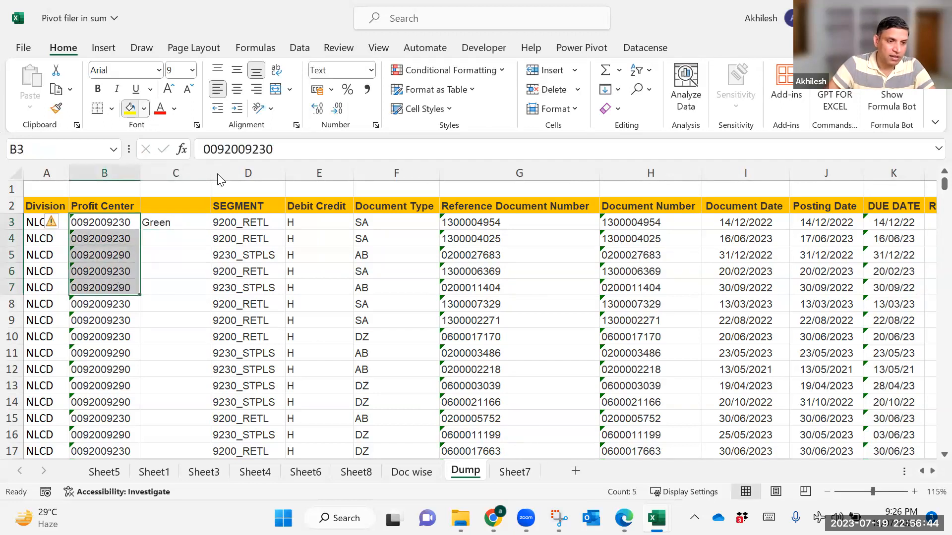
{"action": "left_click", "coordinate": [144, 108]}
{"action": "left_click", "coordinate": [216, 228]}
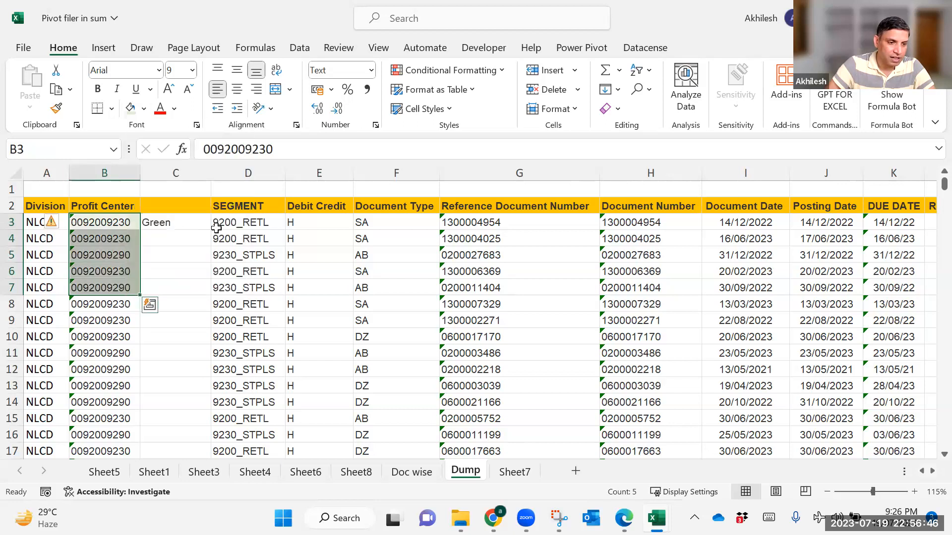
{"action": "left_click", "coordinate": [207, 224]}
{"action": "left_click_drag", "start_coordinate": [211, 230], "coordinate": [210, 293]}
- Shade the Profit Center cells B8:B13 light yellow
{"action": "left_click_drag", "start_coordinate": [123, 304], "coordinate": [130, 390]}
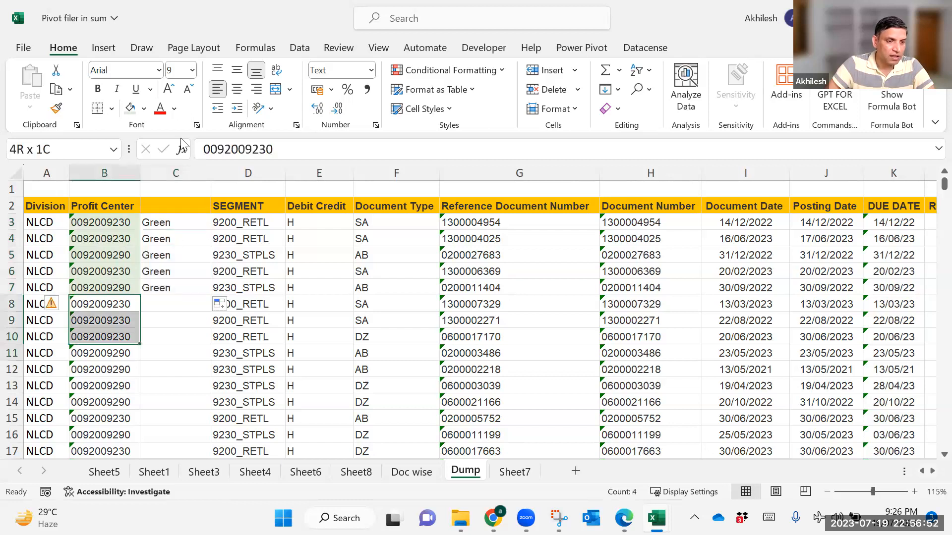
{"action": "left_click", "coordinate": [144, 108]}
{"action": "left_click", "coordinate": [218, 166]}
- Enter Yellow in C8 and fill it down through C13 beside the yellow-shaded cells
{"action": "left_click", "coordinate": [169, 305]}
{"action": "type", "text": "Yellow"}
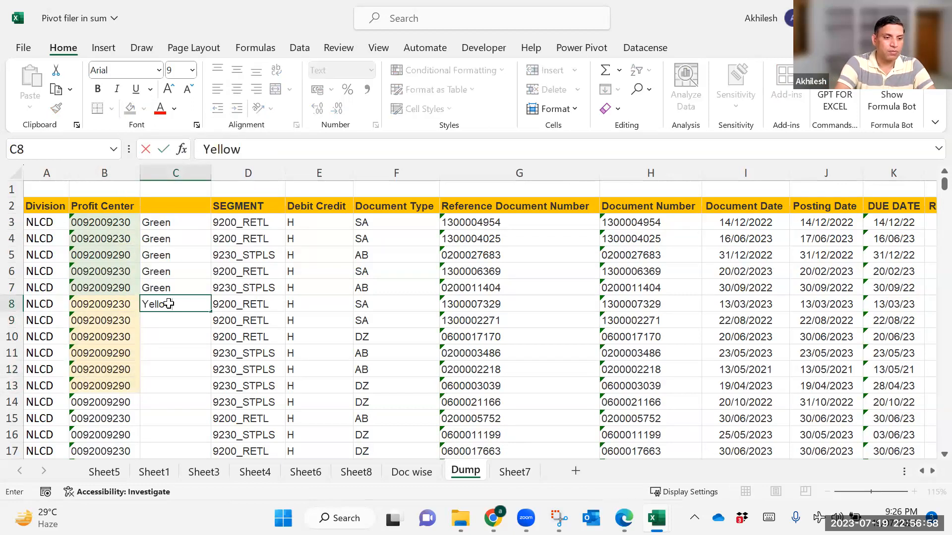
{"action": "key", "text": "Return"}
{"action": "left_click", "coordinate": [172, 307]}
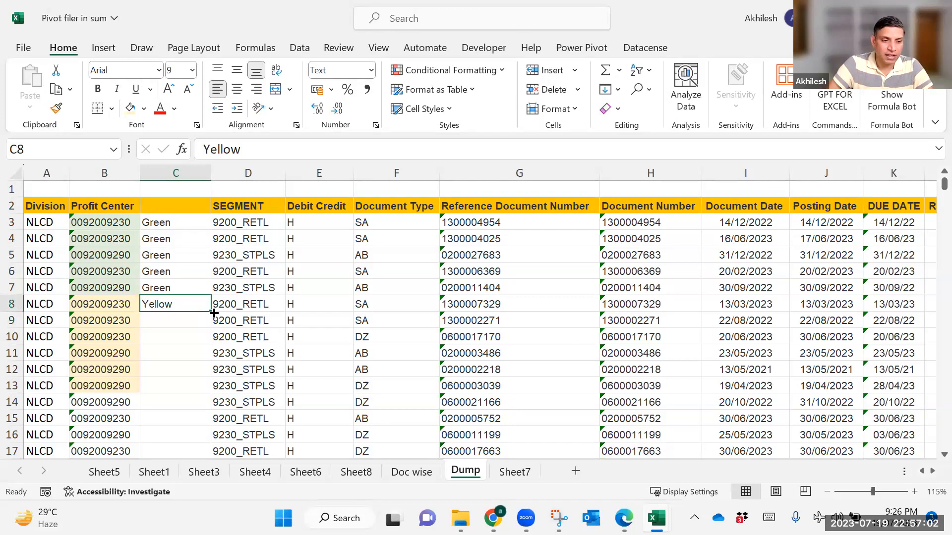
{"action": "left_click_drag", "start_coordinate": [209, 386], "coordinate": [201, 381]}
- Title the new helper column Color in header cell C2
{"action": "left_click", "coordinate": [172, 209]}
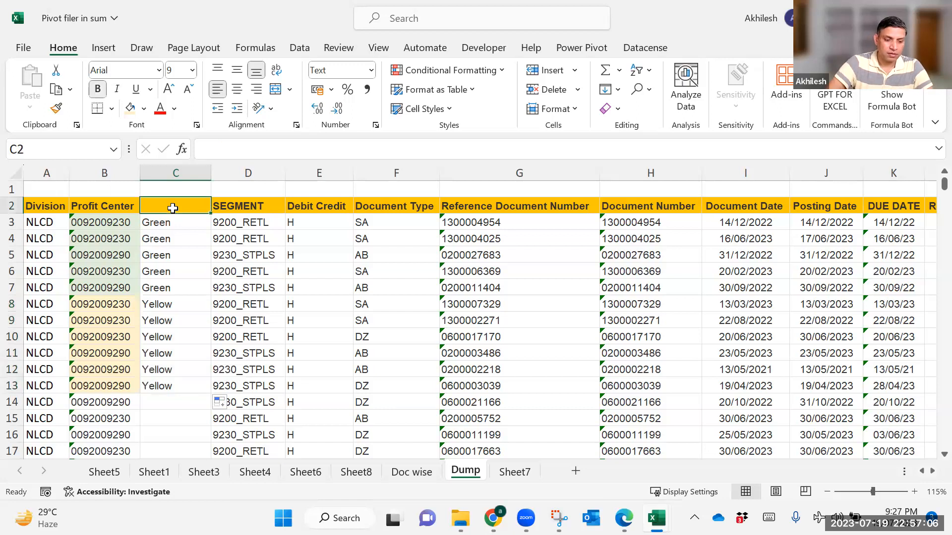
{"action": "type", "text": "Color"}
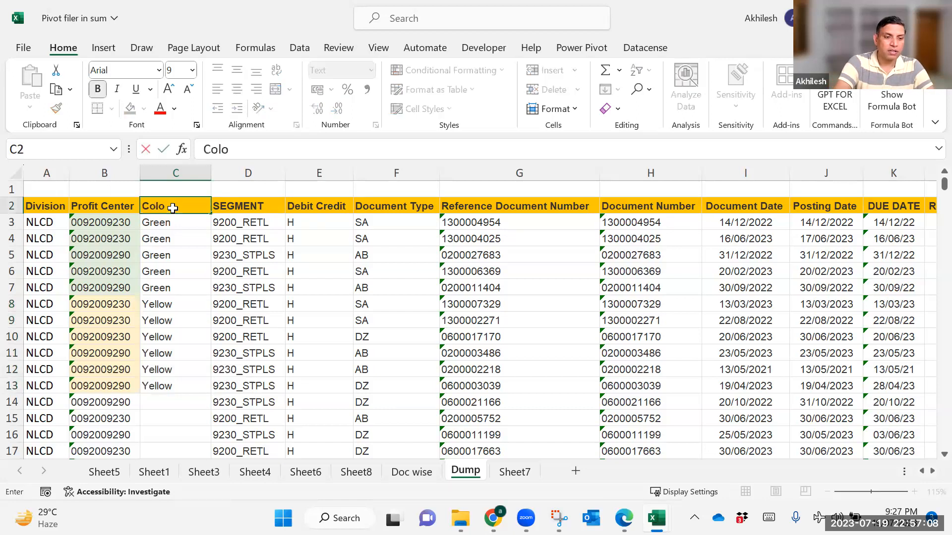
{"action": "key", "text": "Return"}
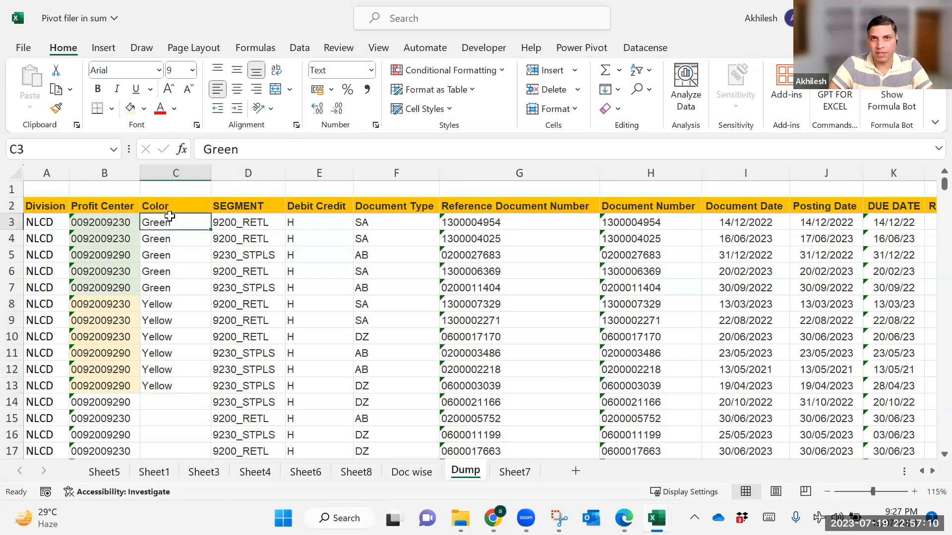
- Add filters to the header row, exclude blanks from the Color column, and select the labelled cells C3:C13
{"action": "left_click", "coordinate": [182, 207]}
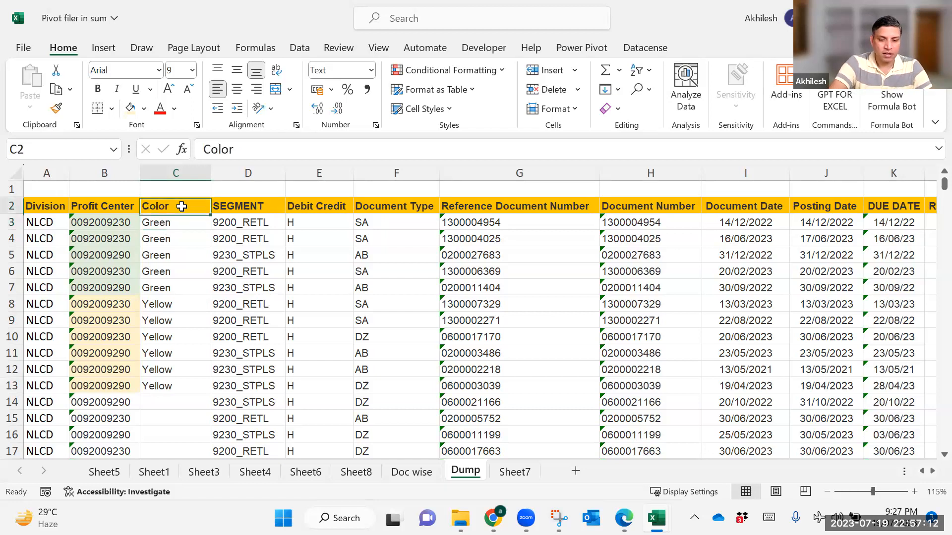
{"action": "key", "text": "ctrl+shift+l"}
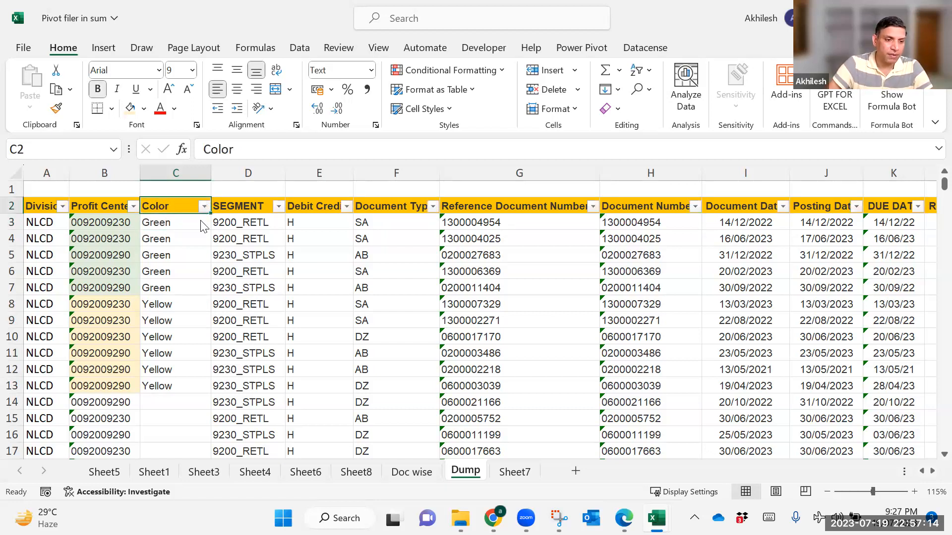
{"action": "key", "text": "alt+Down"}
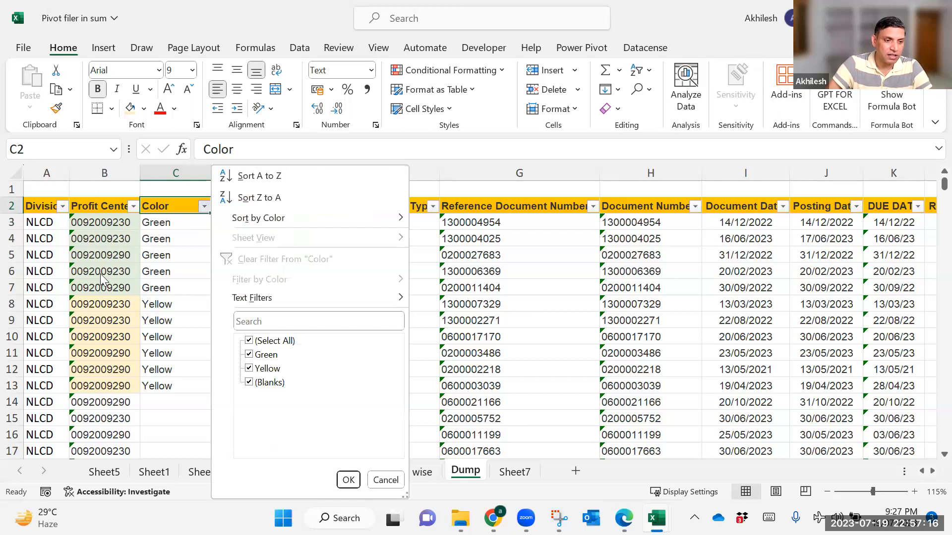
{"action": "left_click", "coordinate": [272, 384]}
{"action": "left_click", "coordinate": [348, 480]}
{"action": "left_click_drag", "start_coordinate": [177, 223], "coordinate": [201, 380]}
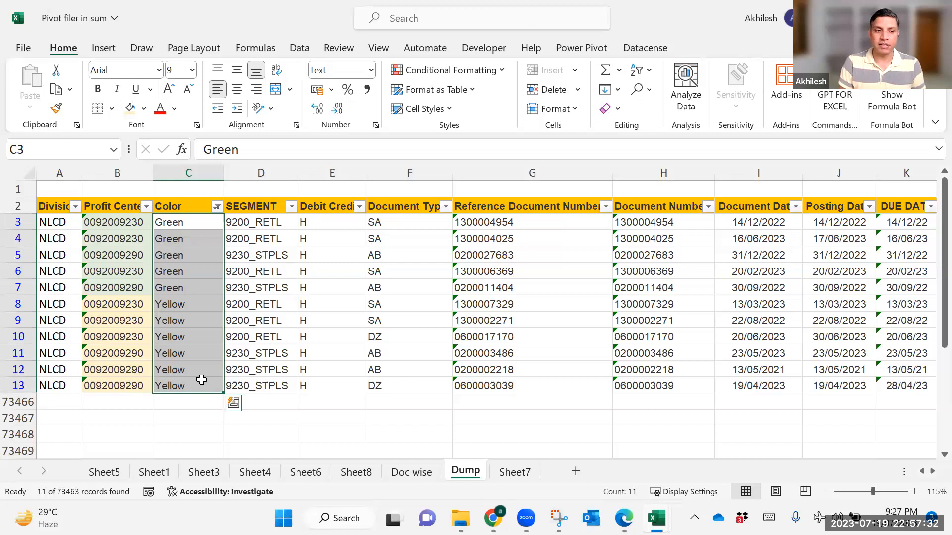
- Clear the filter from the Color column and reduce the selection to cell C3
{"action": "left_click", "coordinate": [218, 207]}
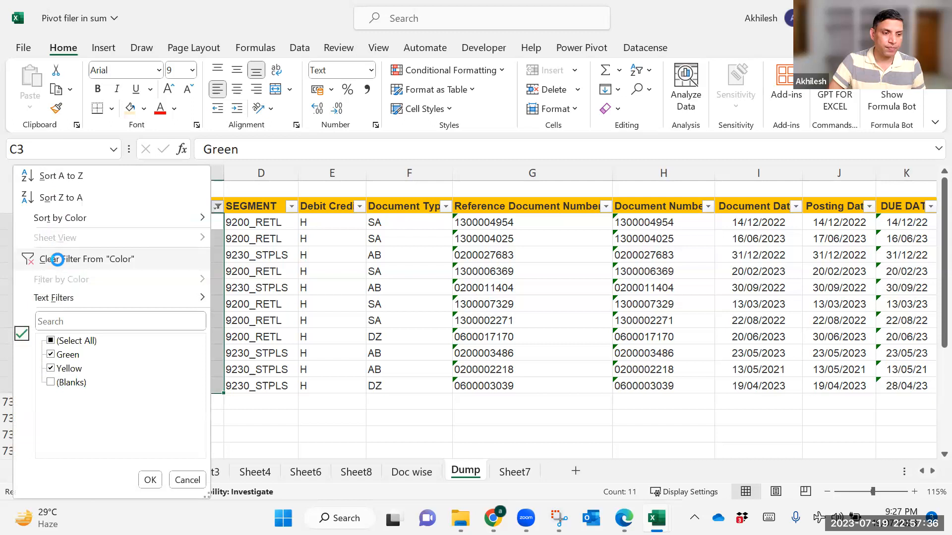
{"action": "left_click", "coordinate": [57, 259]}
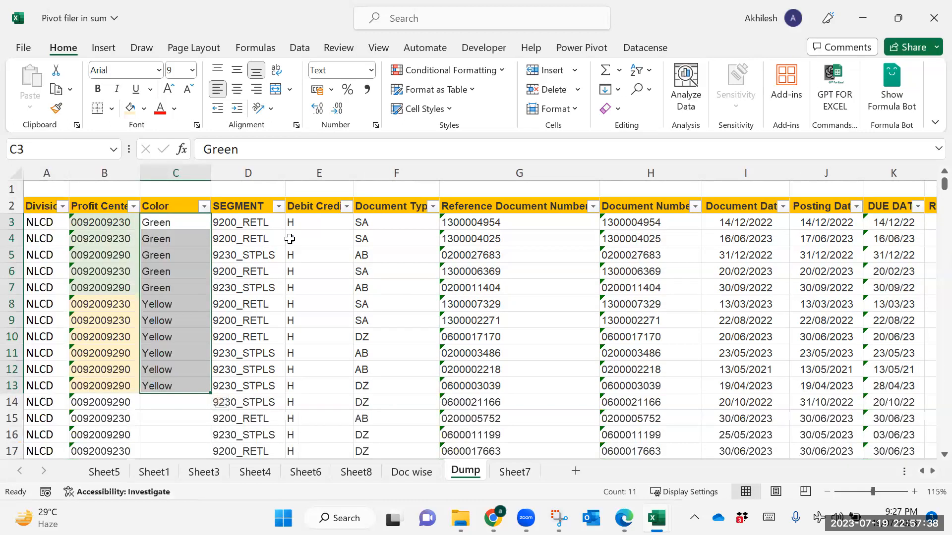
{"action": "key", "text": "shift+BackSpace"}
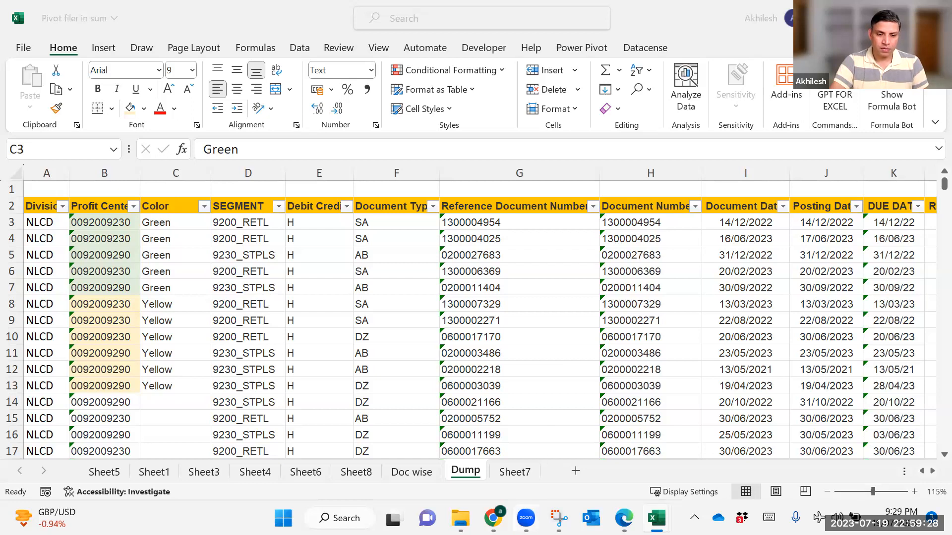
- Switch to WhatsApp Web in Edge and close the Excel Beginners to Pro group info
{"action": "left_click", "coordinate": [624, 519]}
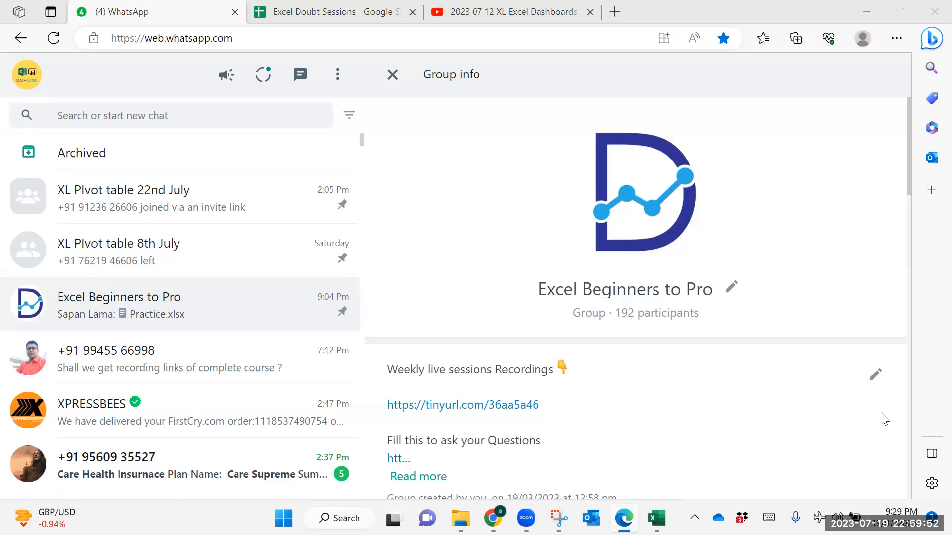
{"action": "left_click", "coordinate": [393, 77]}
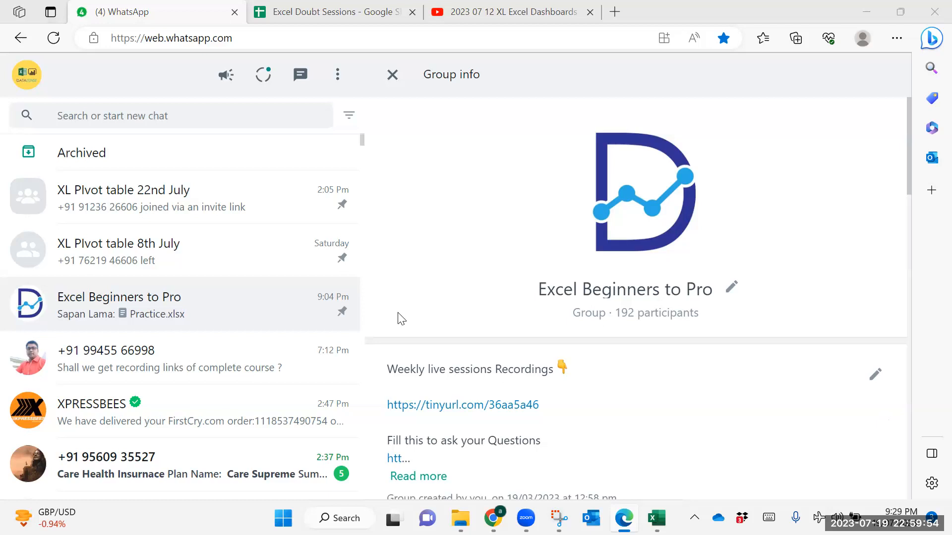